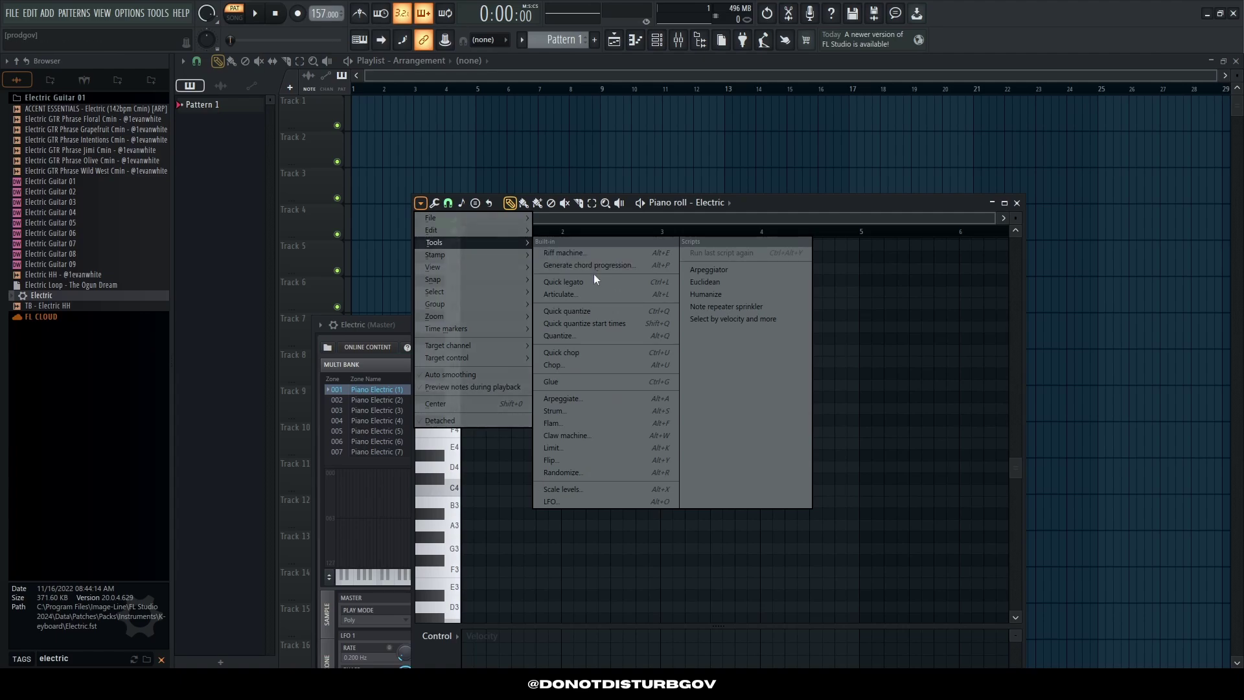
Step: Generate a four-chord progression with the random preset "I Δ9-VII 7-iii 9-V Δ: Rich" and the "Shuffle 3" rhythm, and accept it
left_click(591, 536)
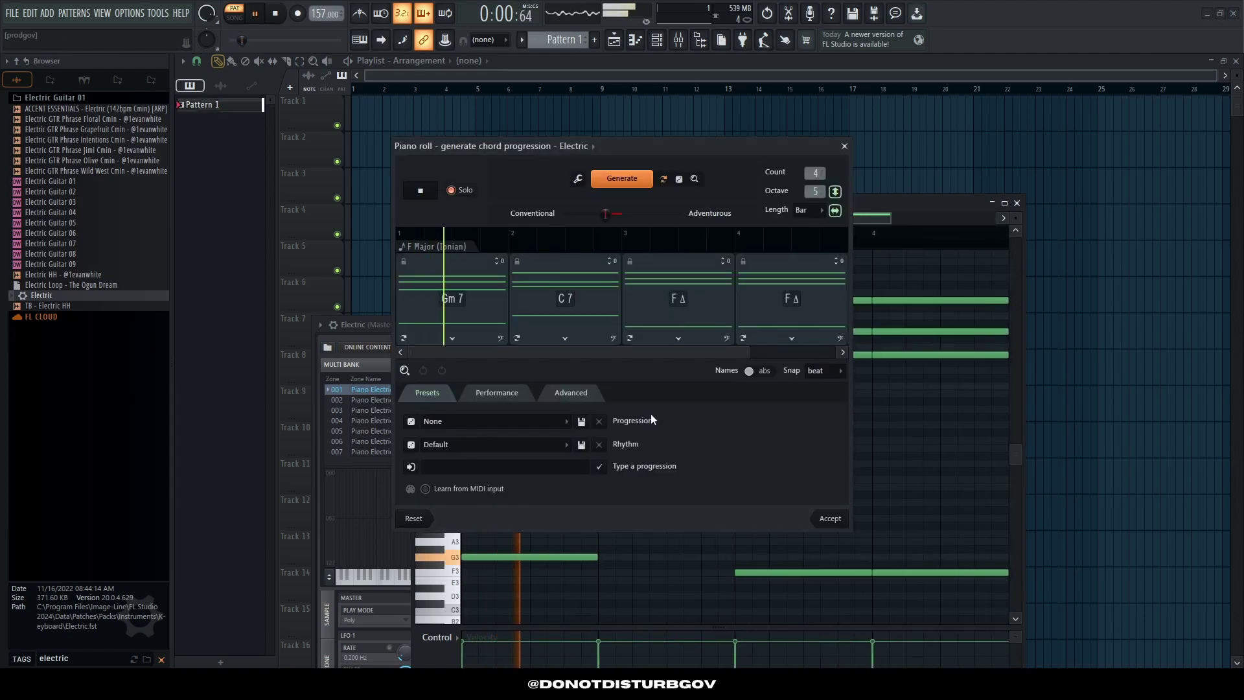
left_click(582, 421)
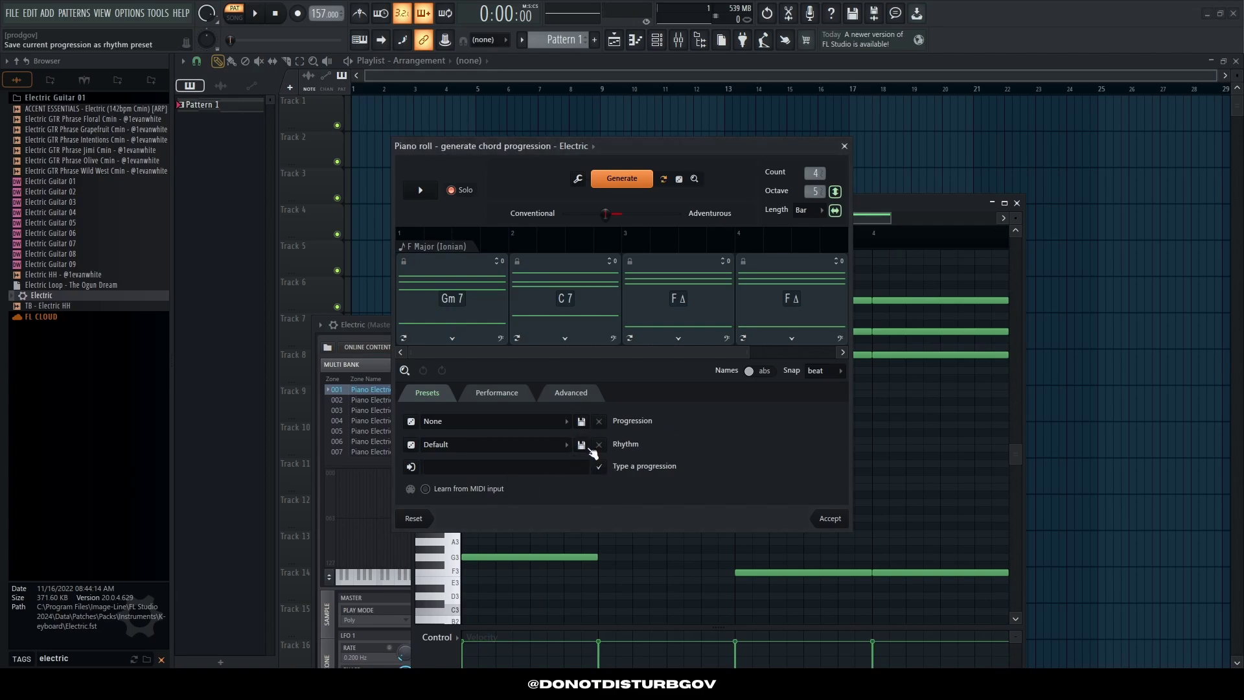
left_click(411, 445)
left_click(411, 421)
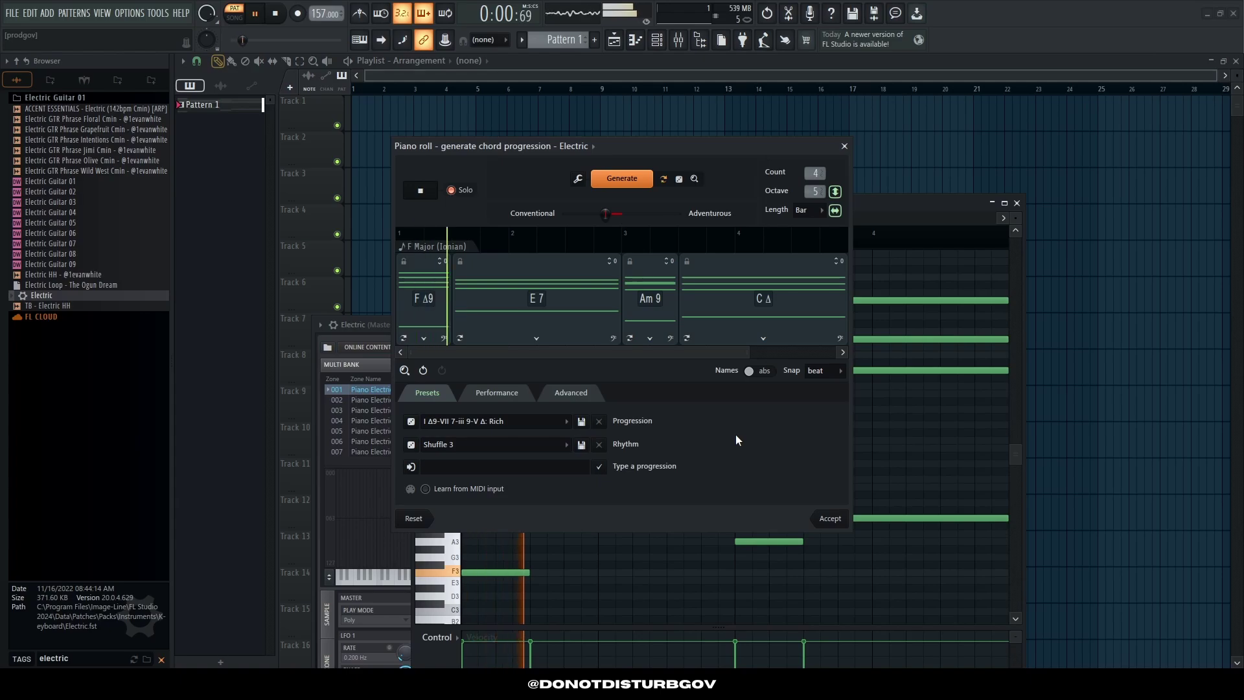
left_click(829, 518)
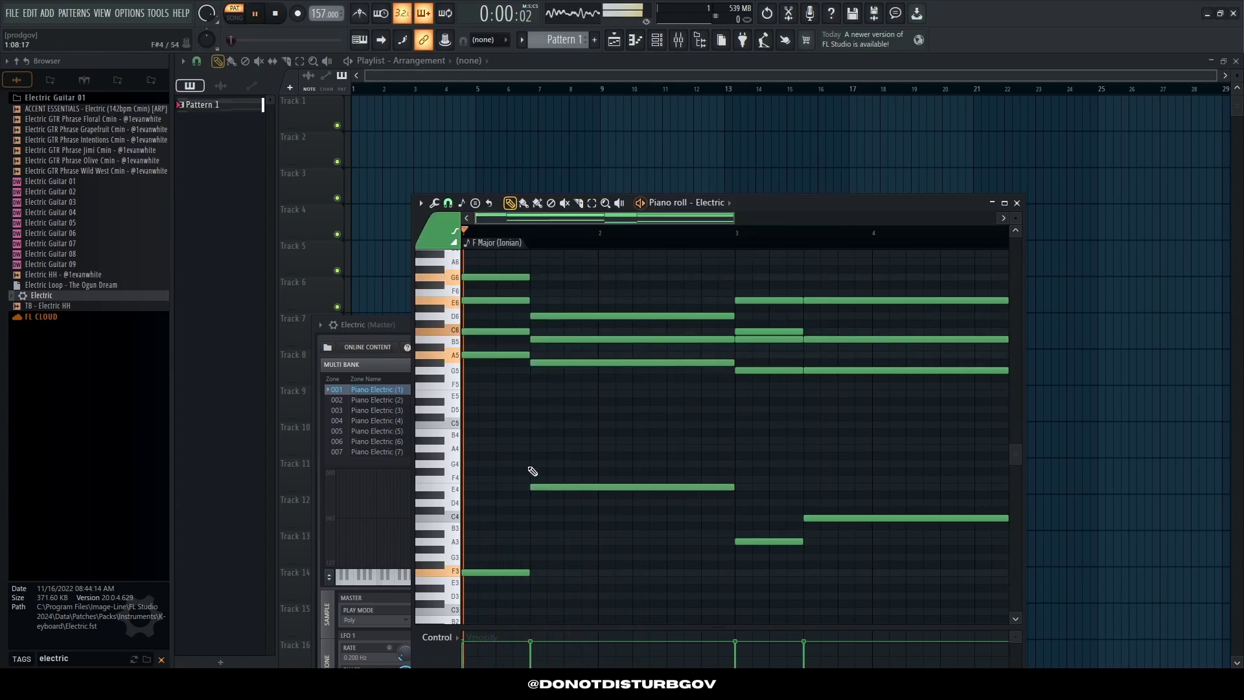
Step: Shorten the first chord to four steps and copy it to step 7 of bar 1, two semitones lower
key("space")
left_click_drag(502, 581, 509, 301)
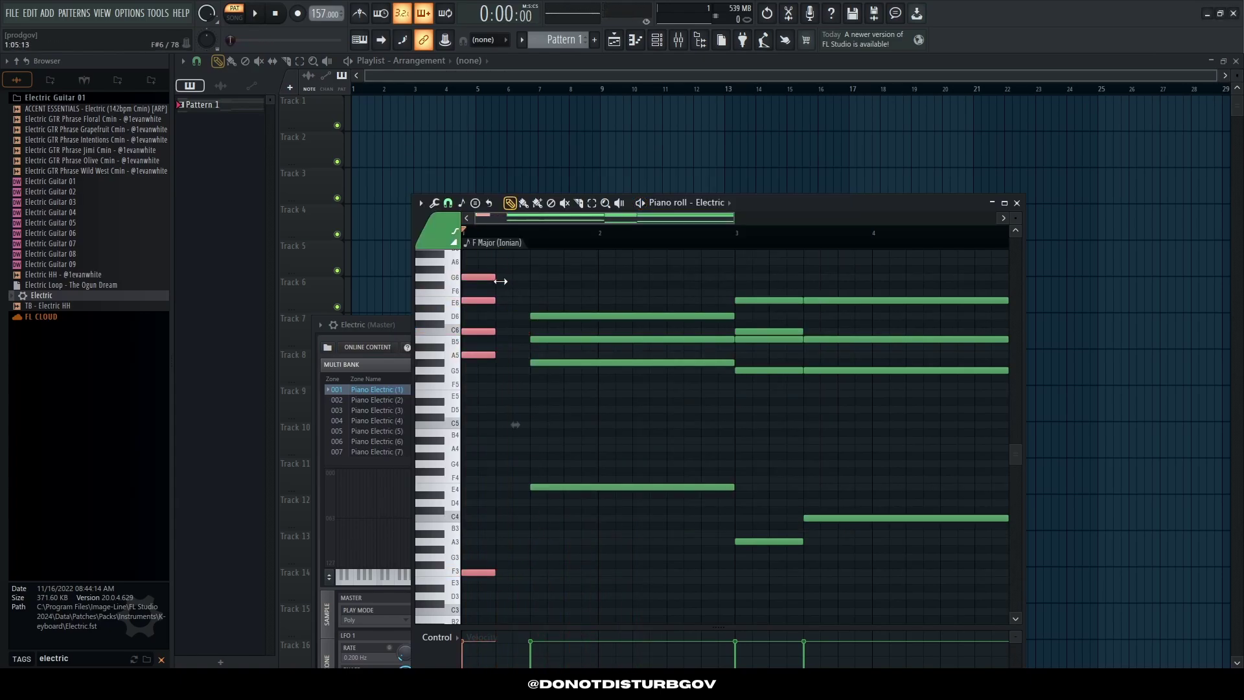
left_click_drag(515, 277, 516, 294)
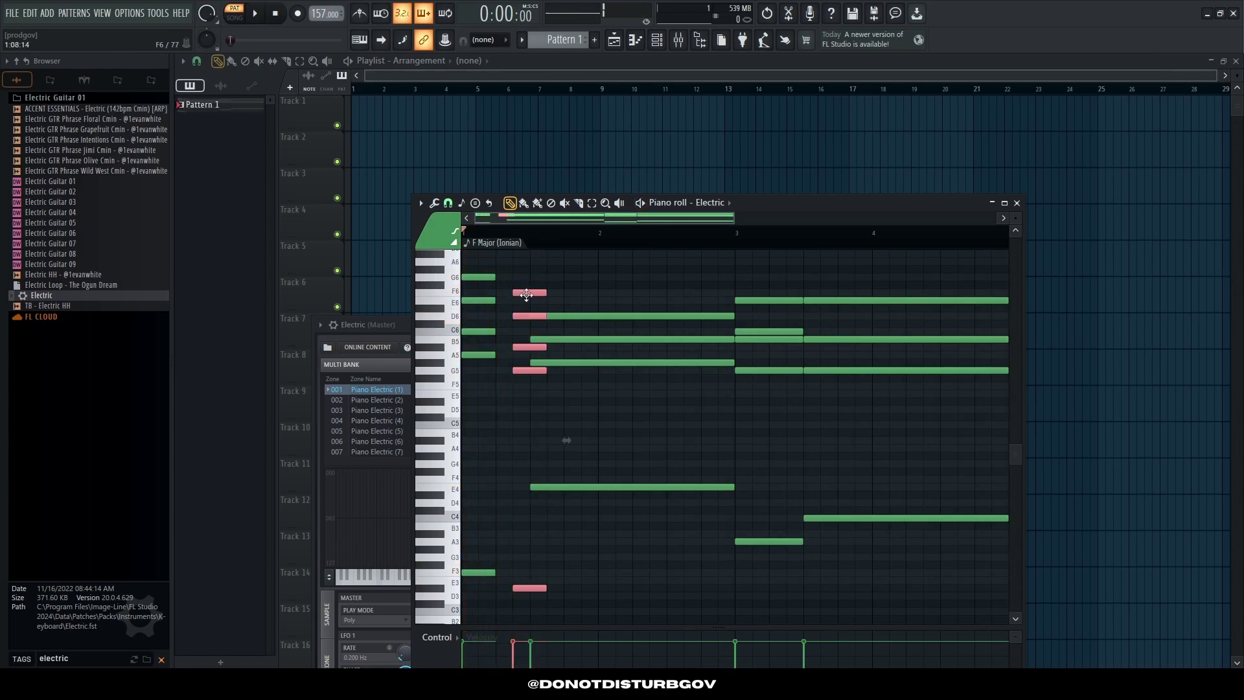
key("space")
key("space")
Step: Move the long E 7 chord later to start at step 13 of bar 1, and play the progression
left_click_drag(704, 543, 581, 290)
left_click_drag(569, 316, 585, 315)
key("space")
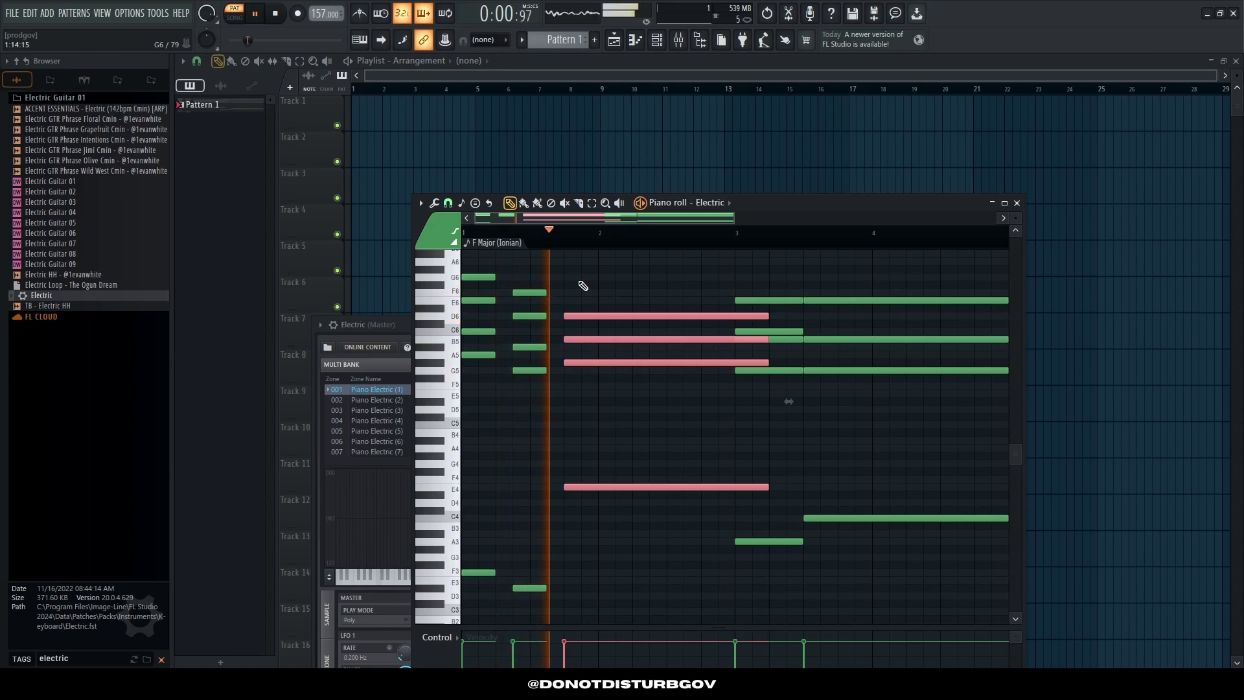
left_click_drag(548, 602, 529, 286)
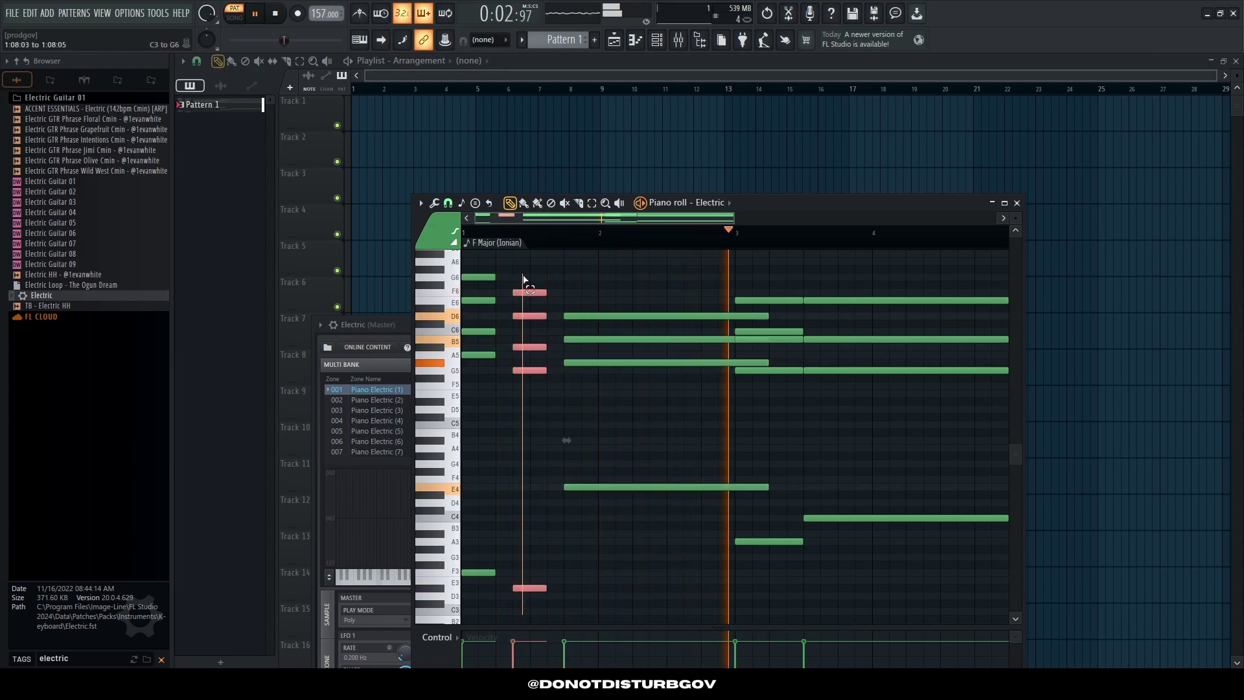
scroll(529, 286, "down", 3)
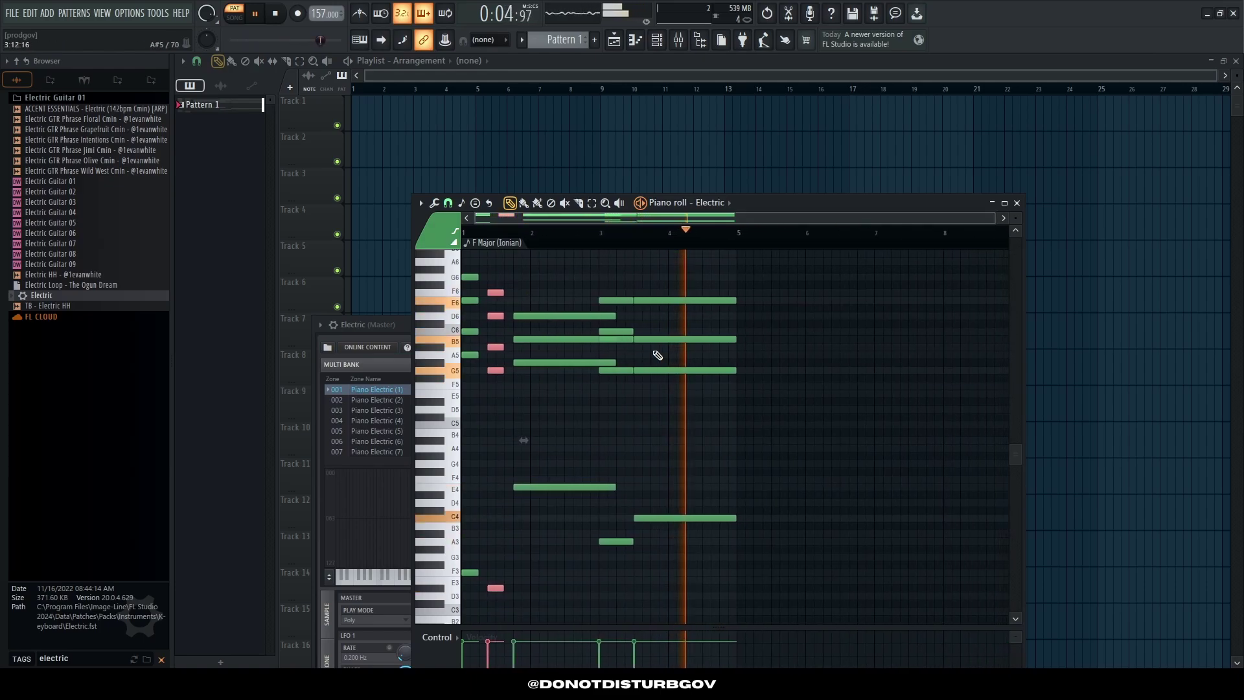
Step: Duplicate the whole four-bar progression into bars 5 to 8 and clear the note selection
key("ctrl+a")
key("ctrl+b")
scroll(709, 415, "down", 2)
key("ctrl+d")
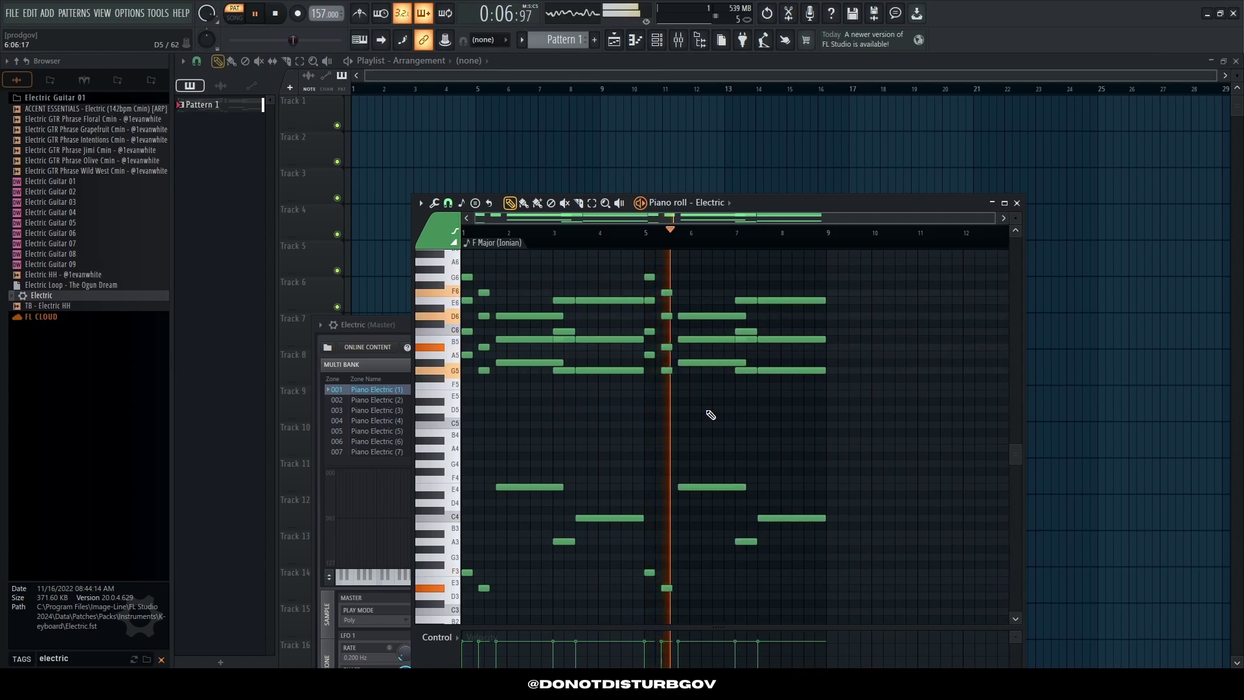
Step: Make all chords legato so each lasts until the next begins, and play the pattern from the start
key("space")
scroll(515, 421, "up", 3)
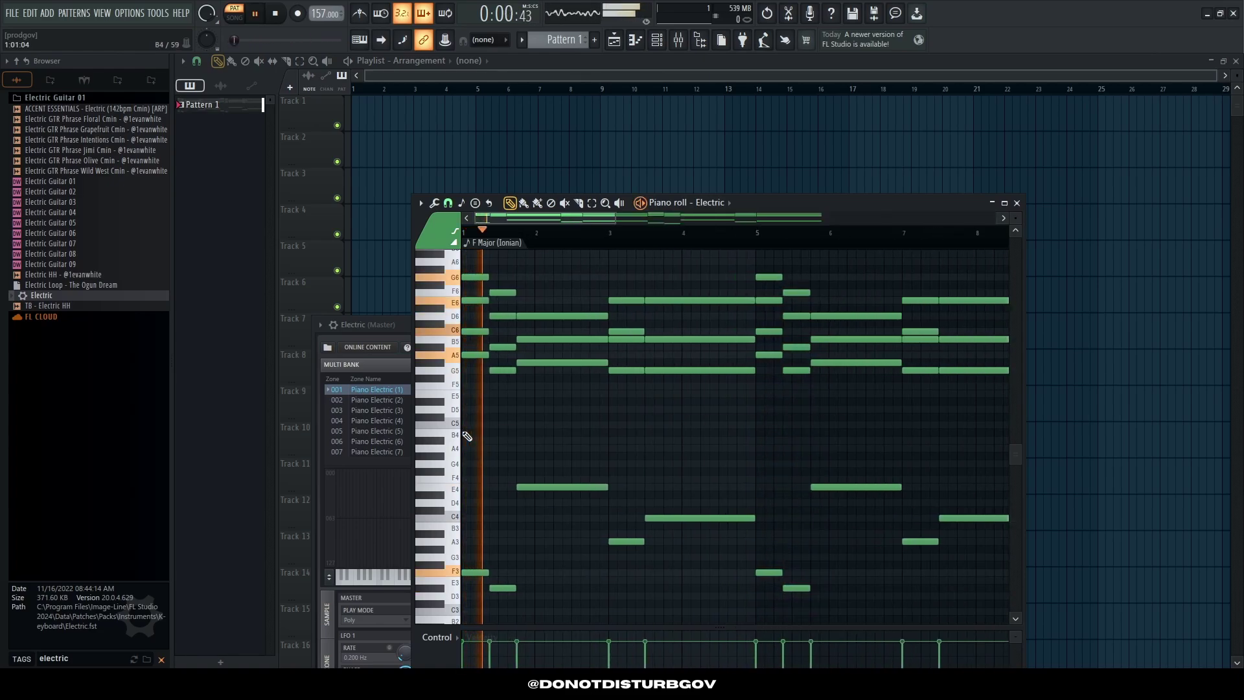
scroll(516, 414, "down", 3)
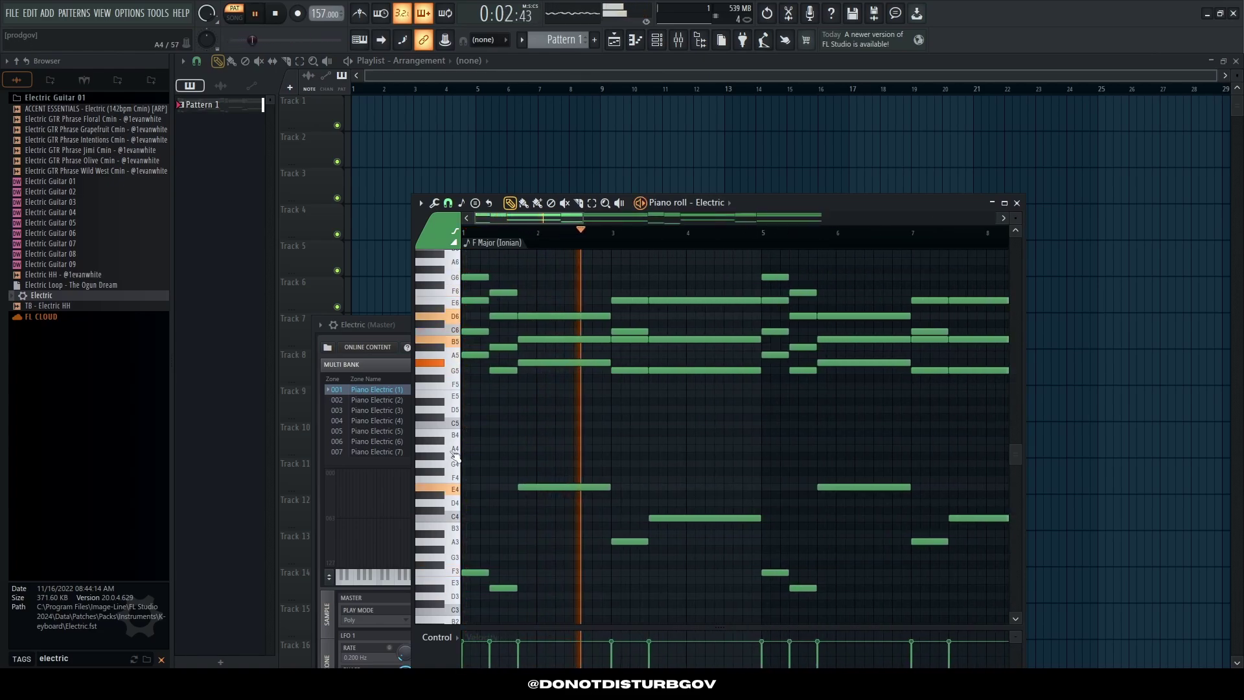
Step: Set the scale highlighting to F Major (Ionian) and raise the second chord's bass note to E3
key("space")
scroll(537, 420, "up", 4)
left_click(520, 235)
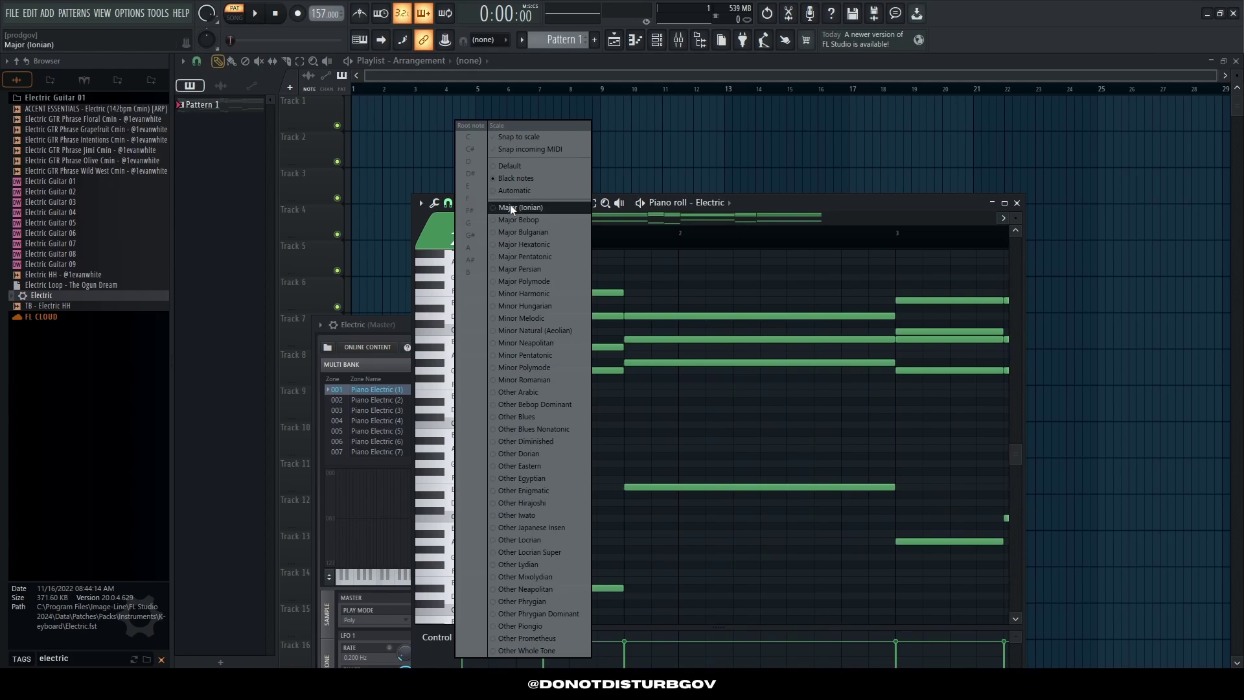
left_click(537, 212)
left_click(464, 218)
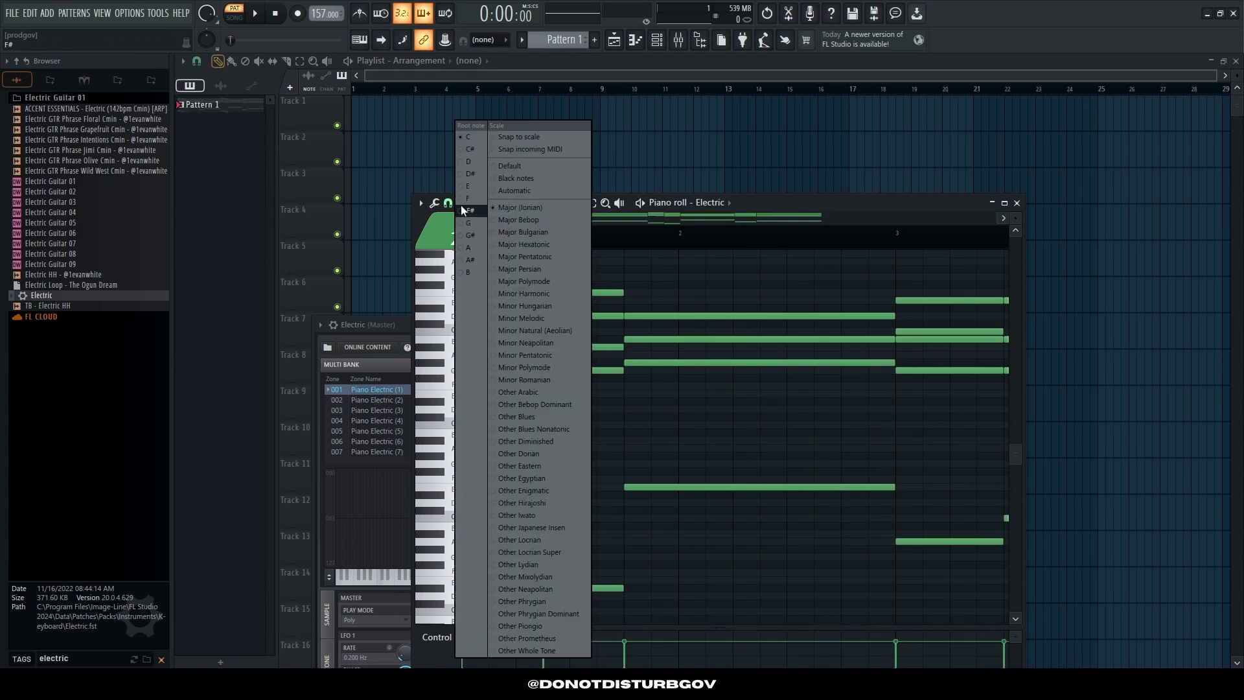
left_click(478, 198)
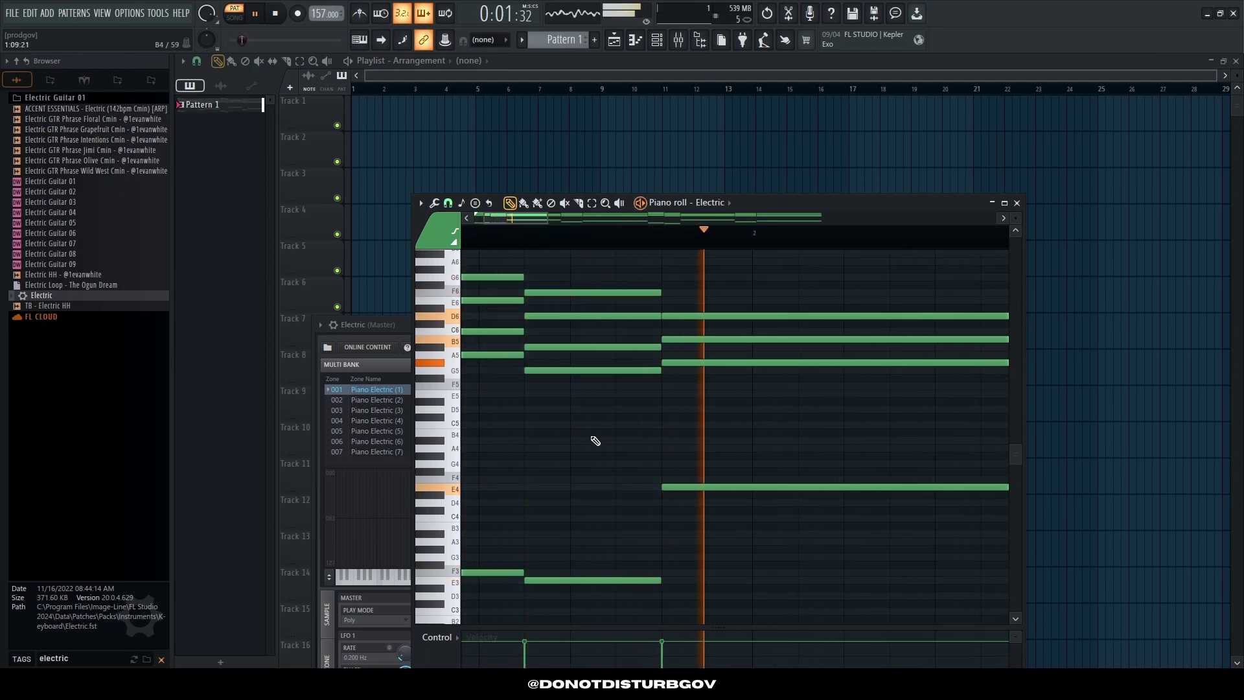
Step: Try lowering the three upper notes of the third chord by one semitone, and play the result
key("space")
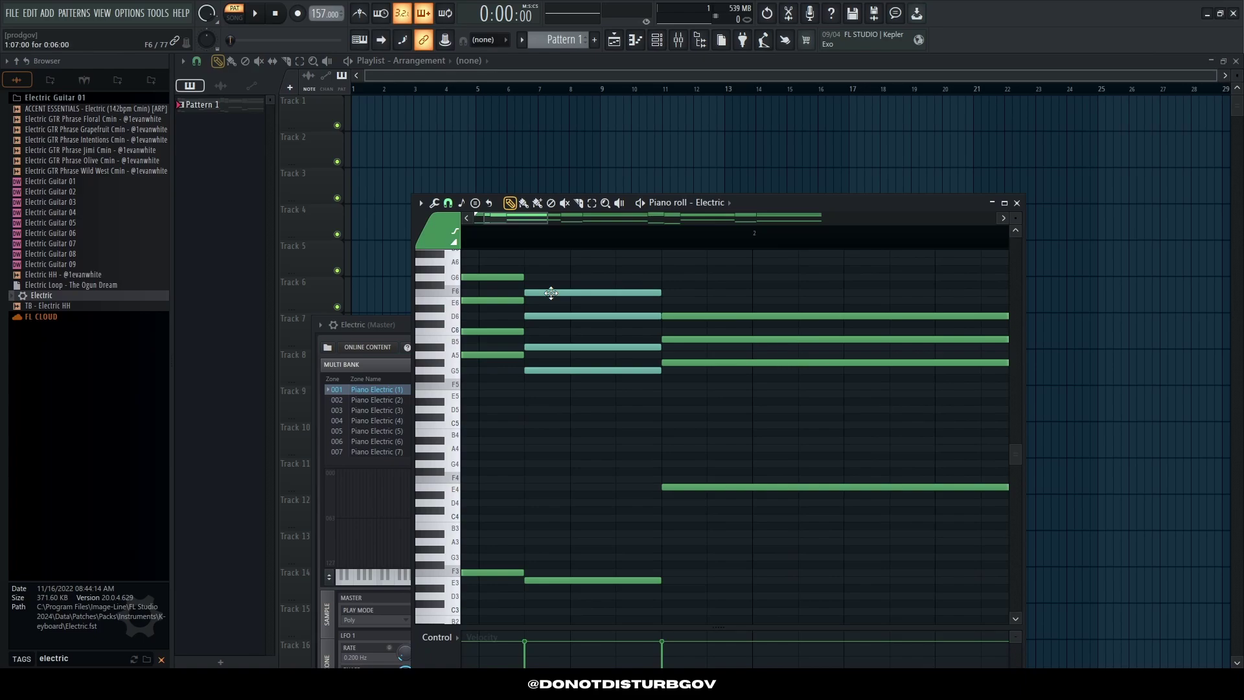
left_click(702, 339)
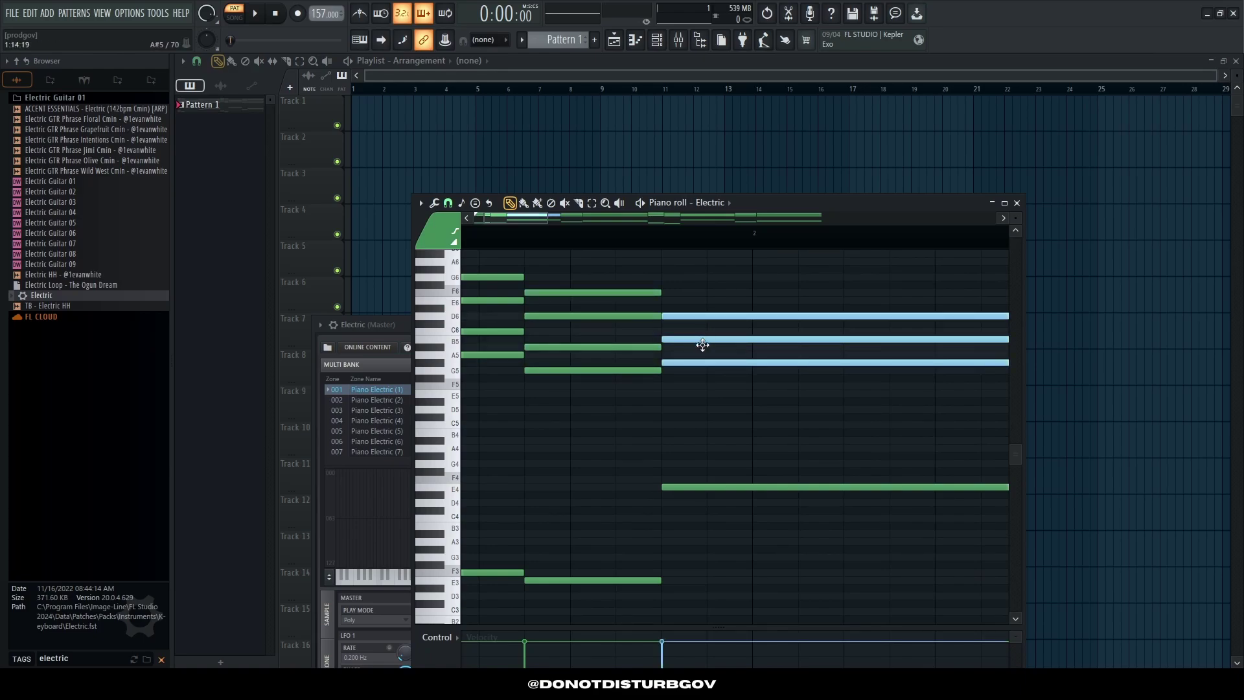
left_click_drag(702, 344, 702, 350)
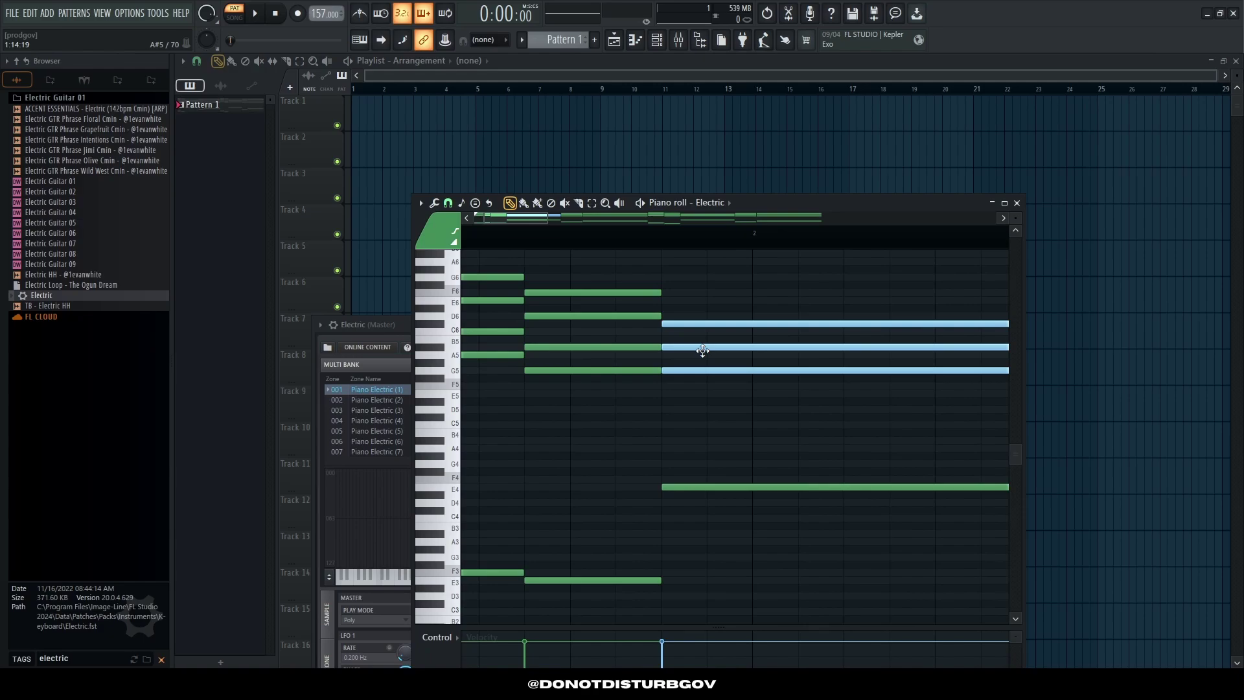
left_click(702, 316)
key("space")
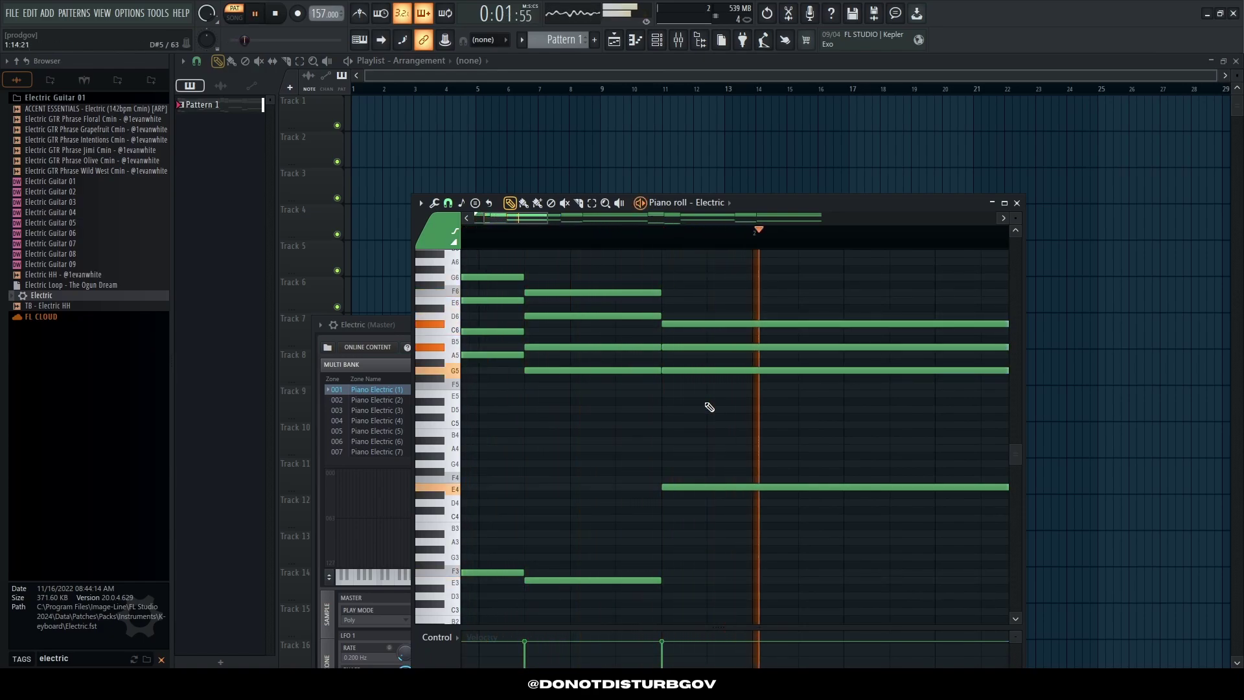
Step: Try raising the third chord's three upper notes by three semitones, and play the result
left_click(697, 370)
left_click_drag(697, 370, 696, 339)
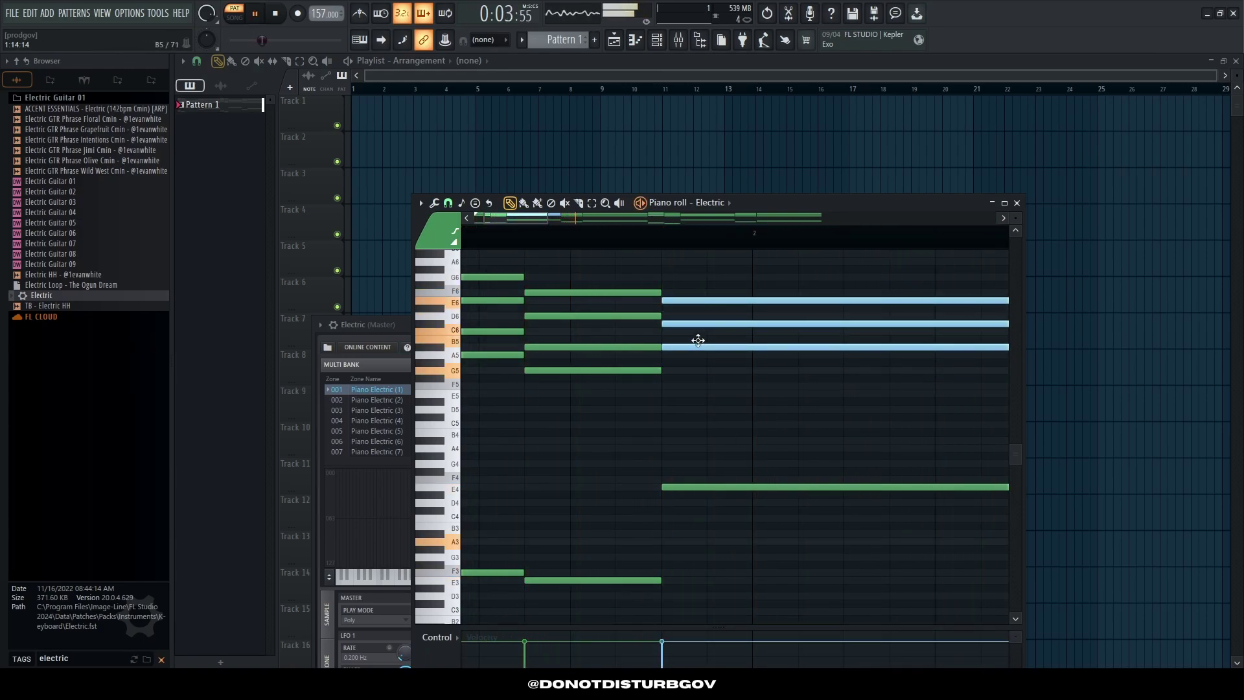
left_click(697, 392)
key("space")
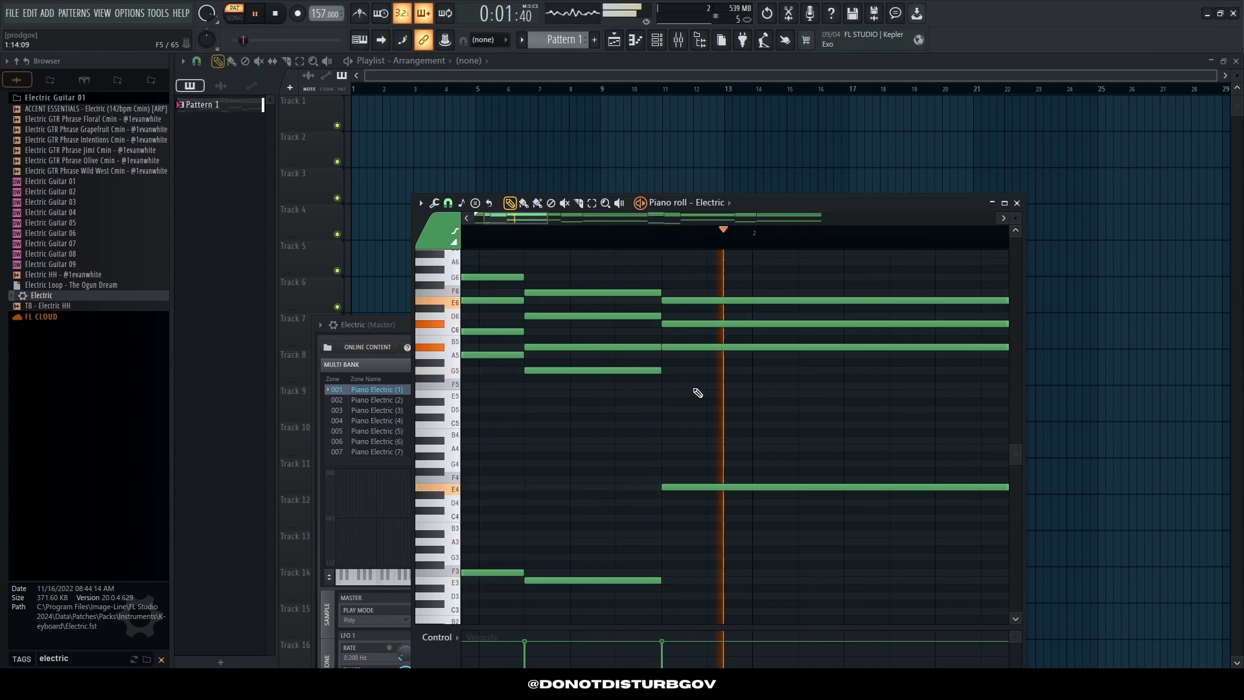
Step: Undo the pitch changes to the third chord's upper notes
key("ctrl+z")
scroll(694, 390, "down", 4)
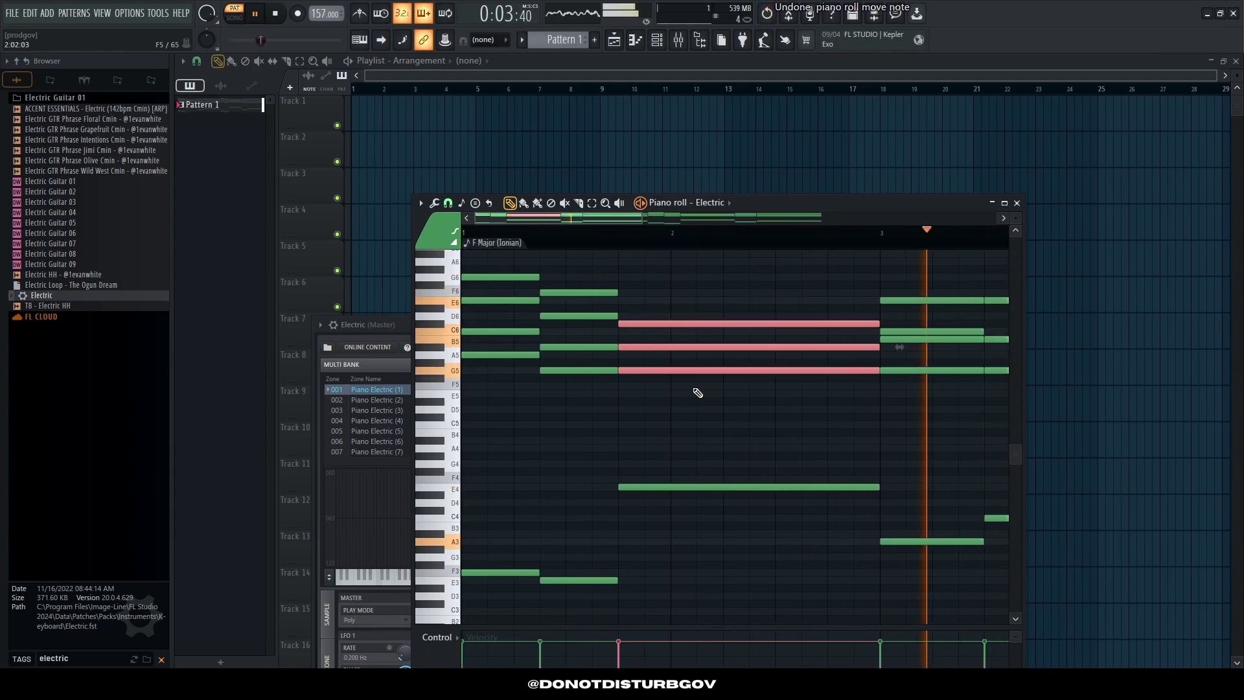
left_click(632, 406)
scroll(625, 415, "up", 3)
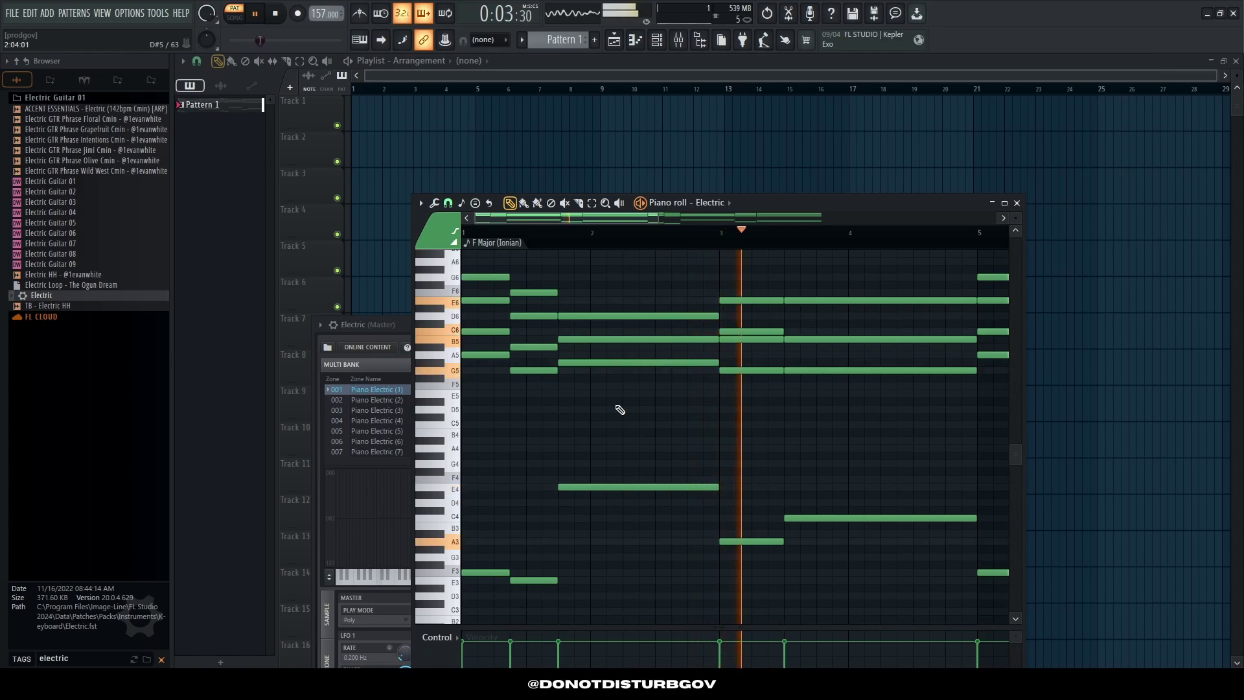
Step: Select the first two short chords and trim both to four steps, leaving a gap after each
scroll(619, 409, "down", 5)
scroll(616, 452, "up", 3)
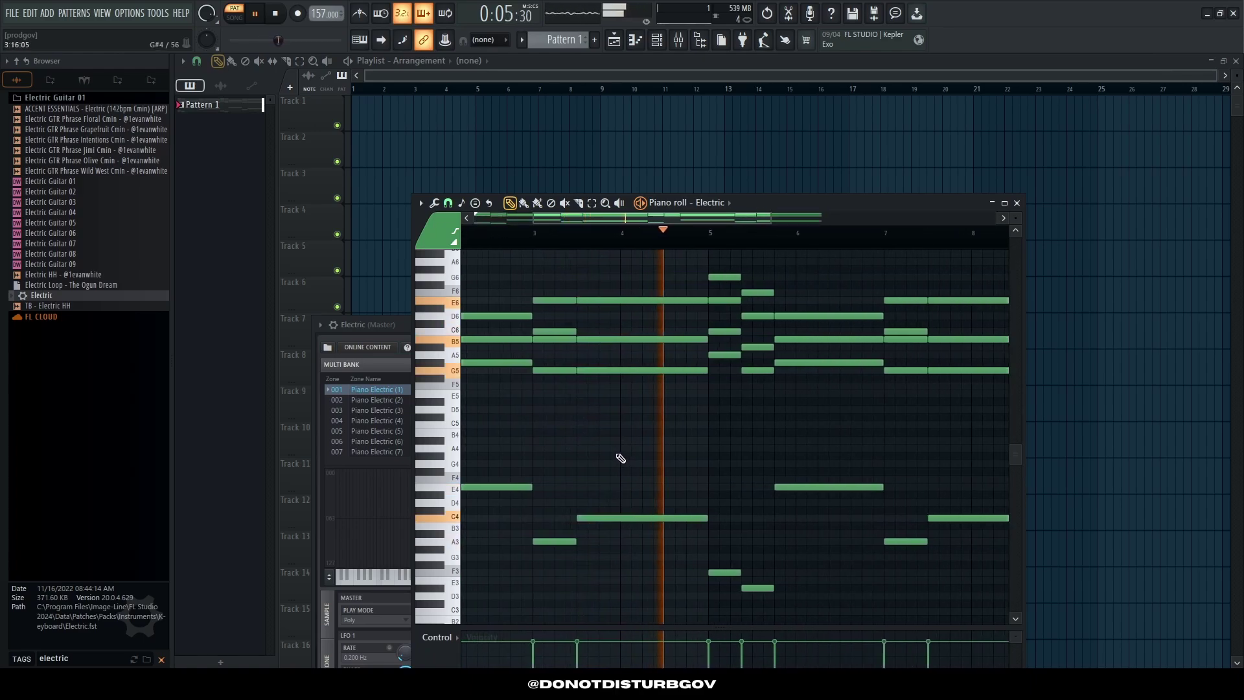
scroll(610, 440, "down", 3)
scroll(615, 439, "down", 1)
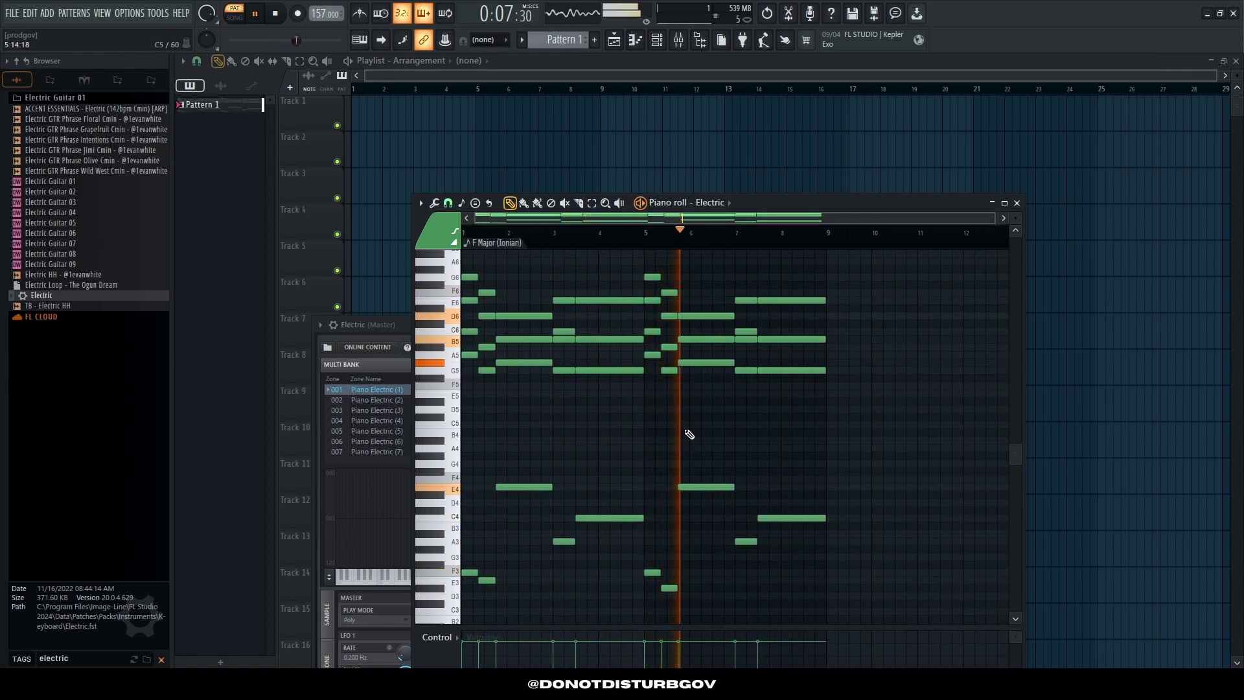
left_click_drag(496, 599, 455, 270)
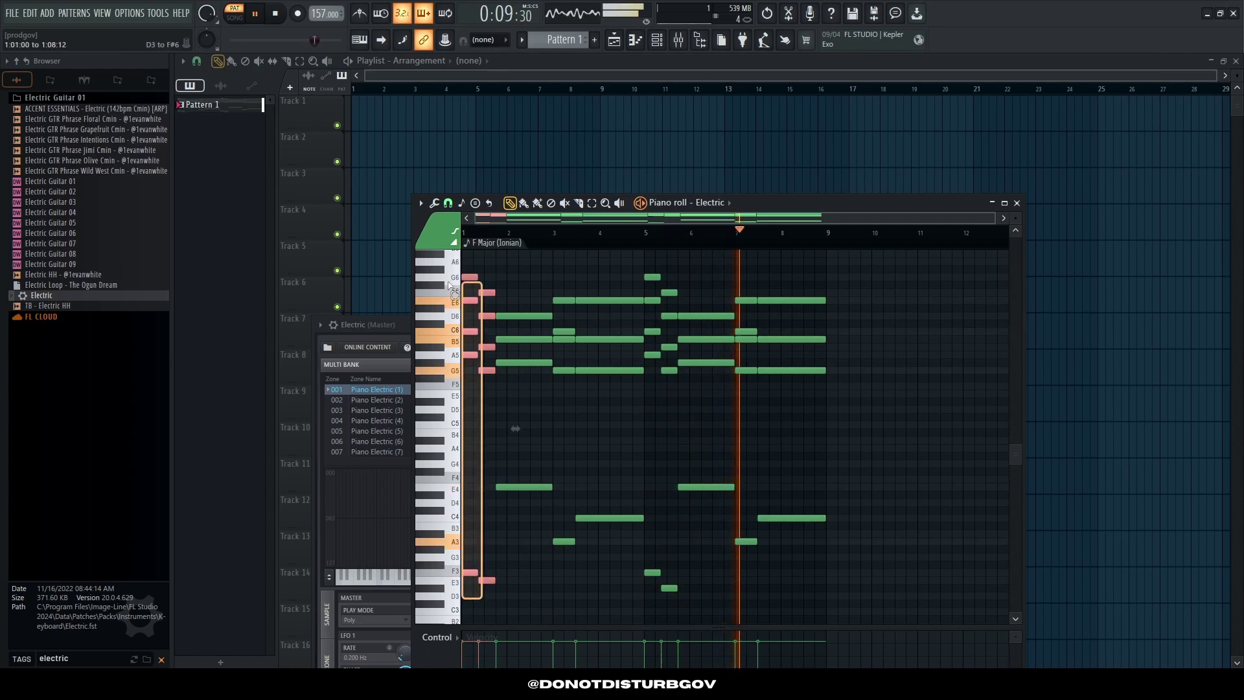
key("space")
scroll(486, 362, "up", 4)
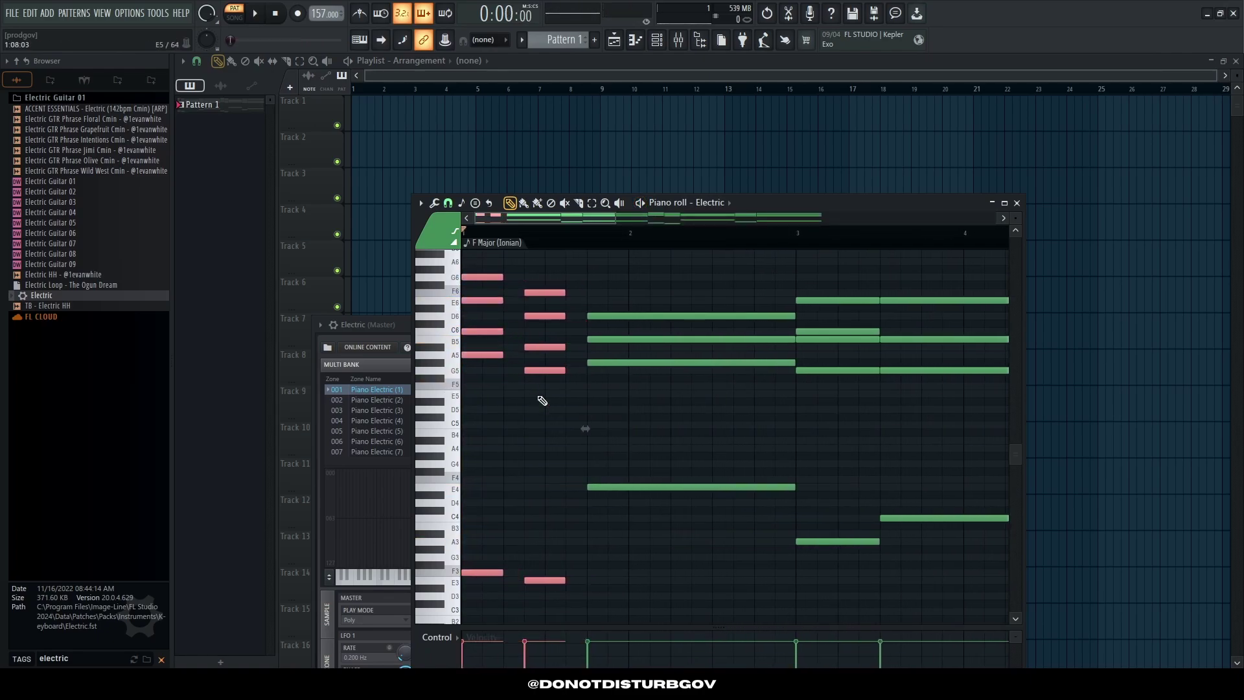
Step: Try trimming the first two chords to two steps each, play them, and undo the trim
key("space")
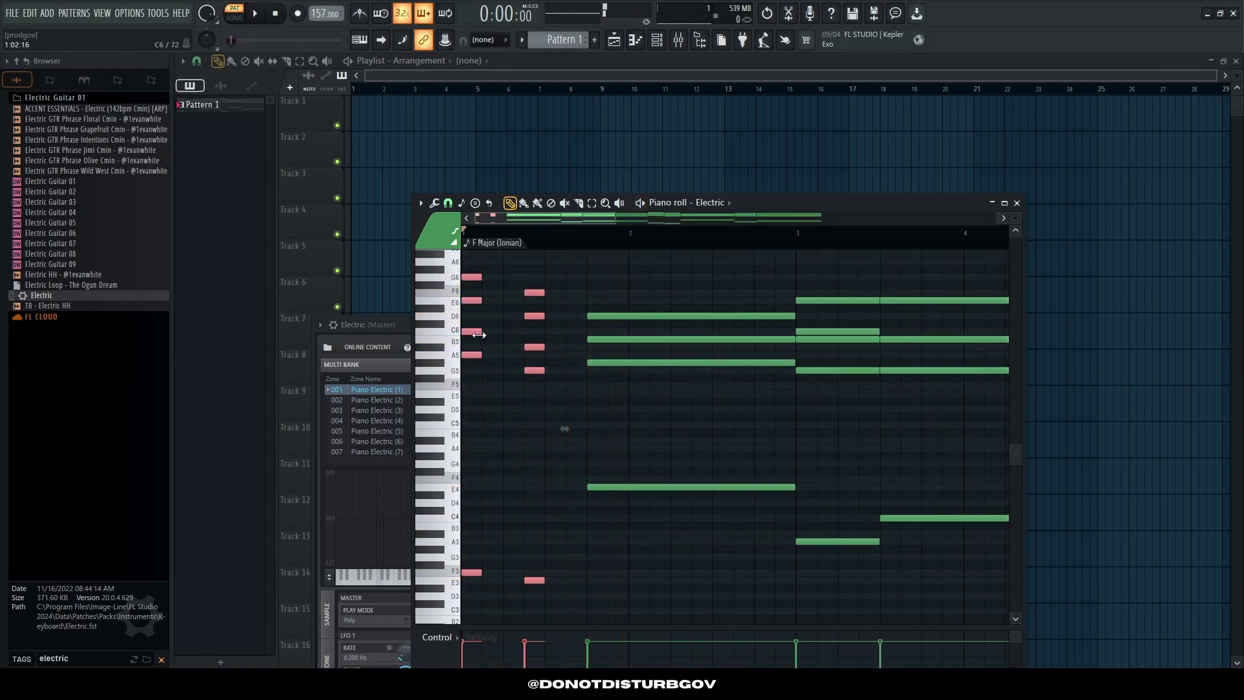
scroll(583, 424, "down", 4)
key("ctrl+z")
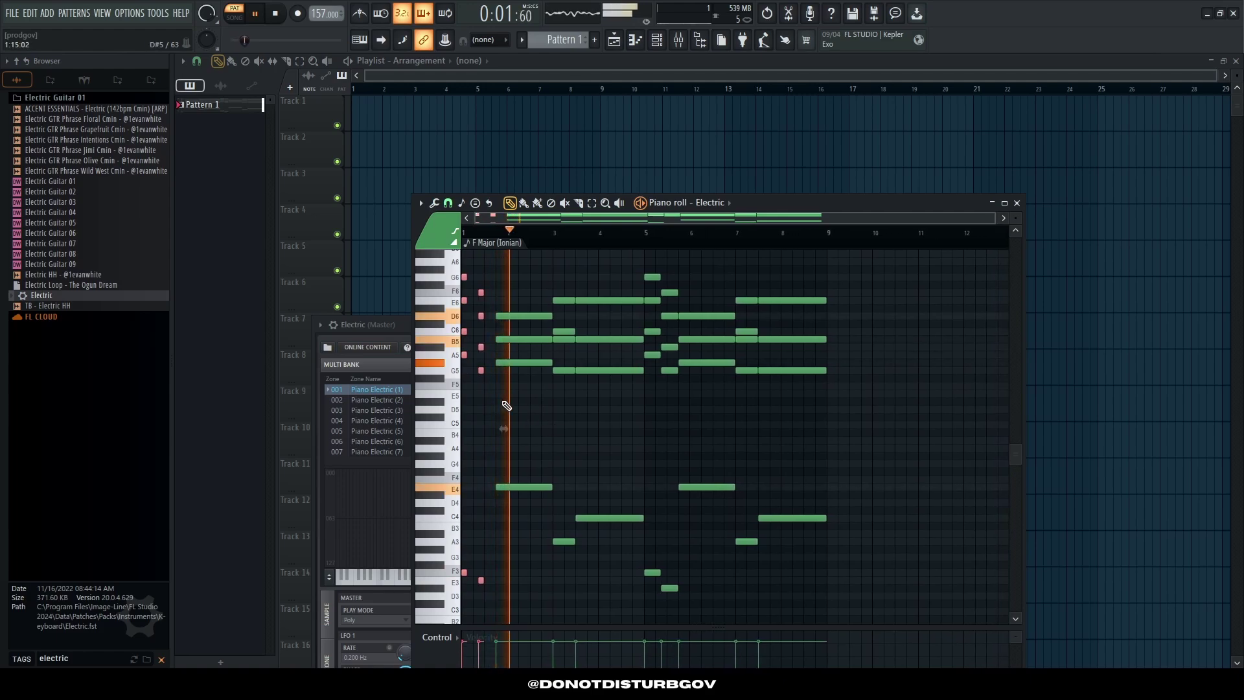
scroll(509, 428, "up", 4)
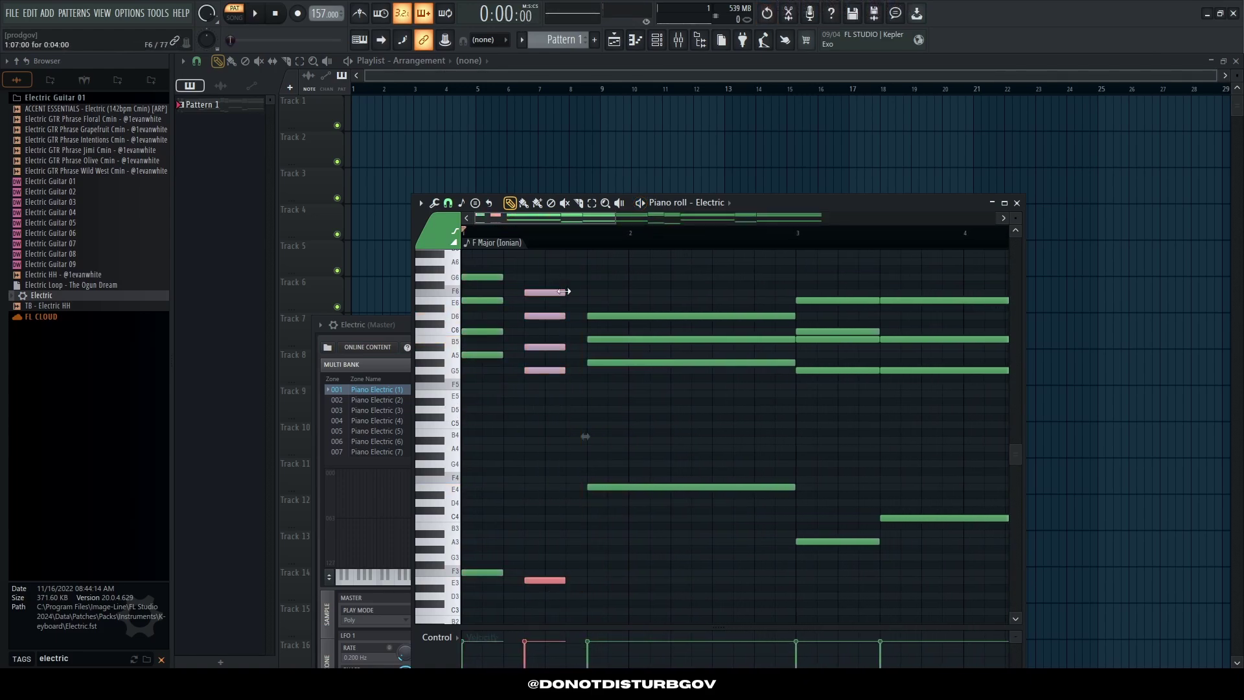
Step: Extend the second chord to the start of the third, and the first chord to the start of the second
left_click_drag(565, 292, 576, 291)
scroll(564, 412, "up", 3)
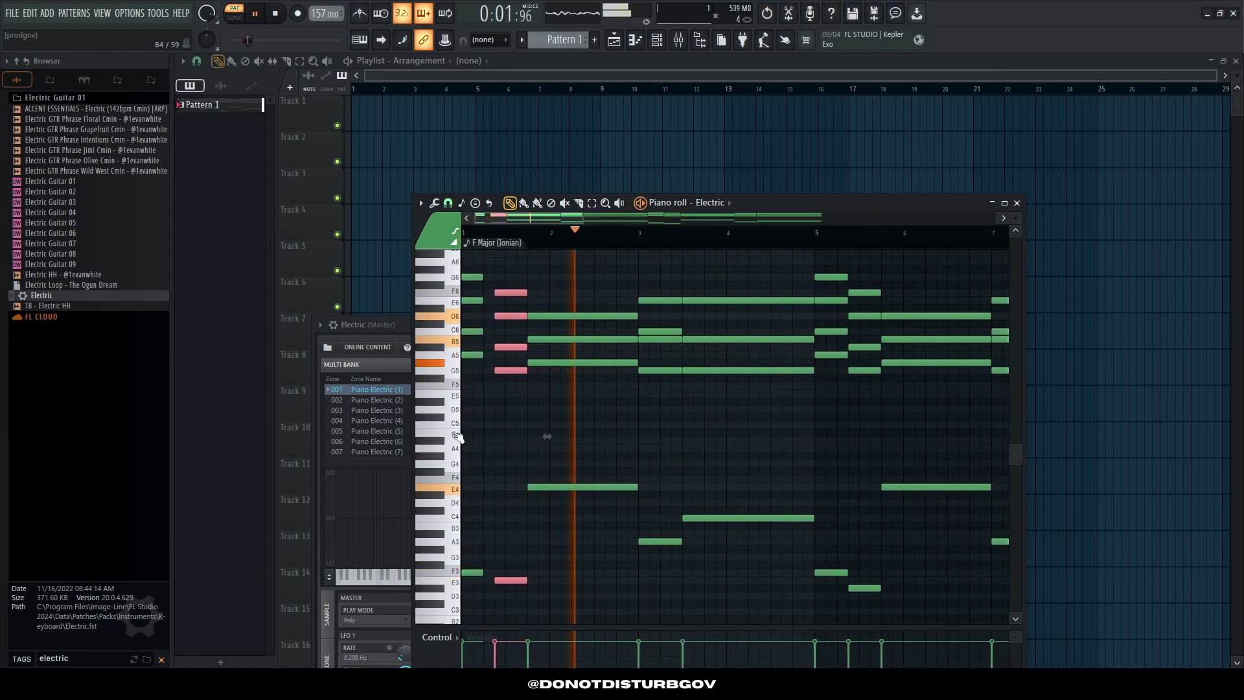
scroll(532, 533, "up", 1)
left_click_drag(532, 583, 510, 276)
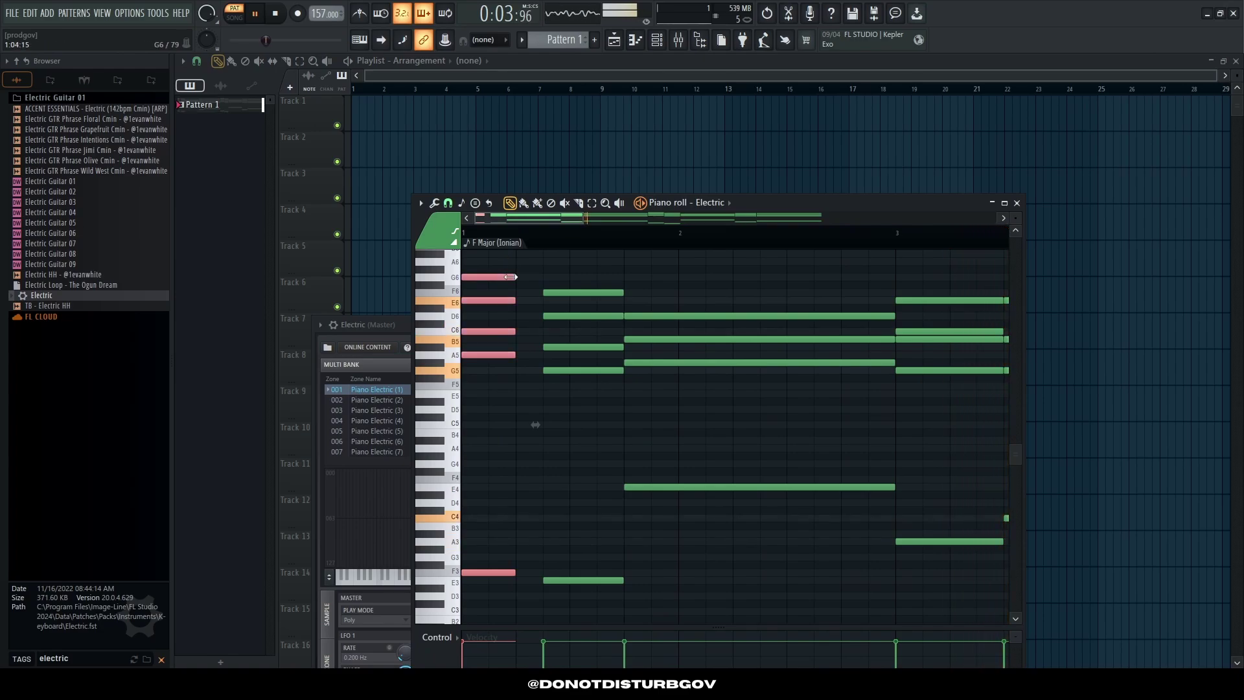
Step: Shorten only the second chord to four steps, play the pattern, and move the piano roll window upward
left_click_drag(607, 614, 544, 267)
left_click_drag(623, 346, 596, 346)
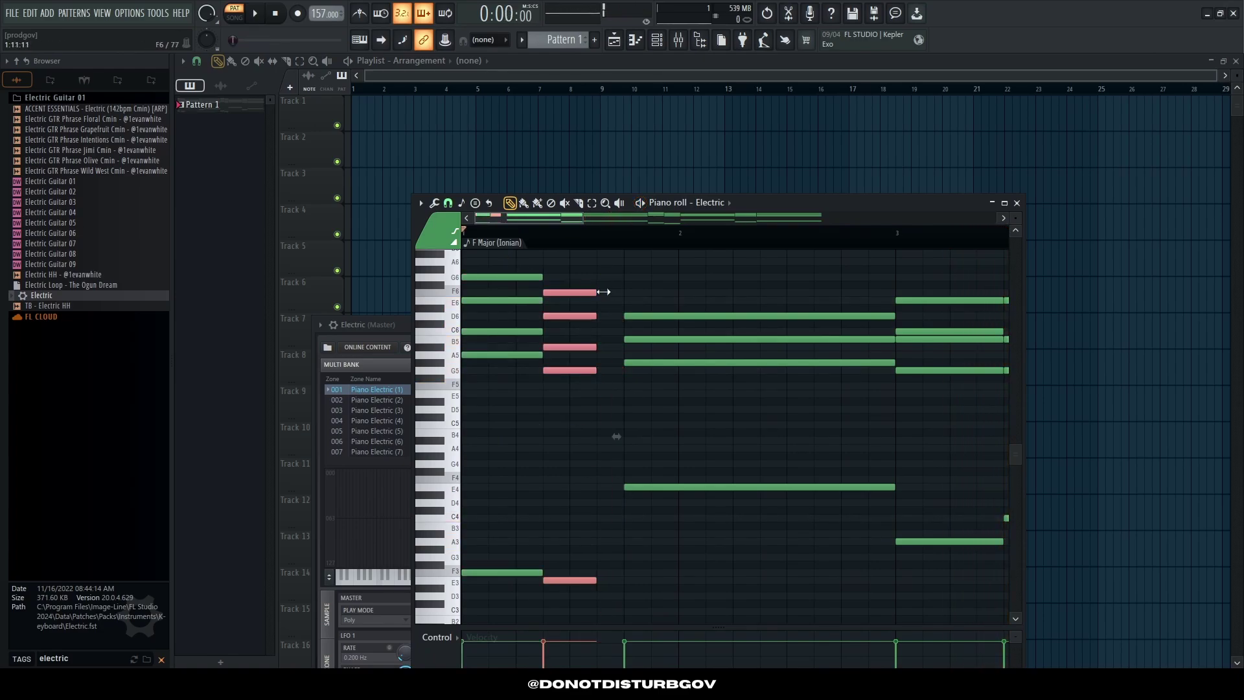
scroll(611, 279, "down", 4)
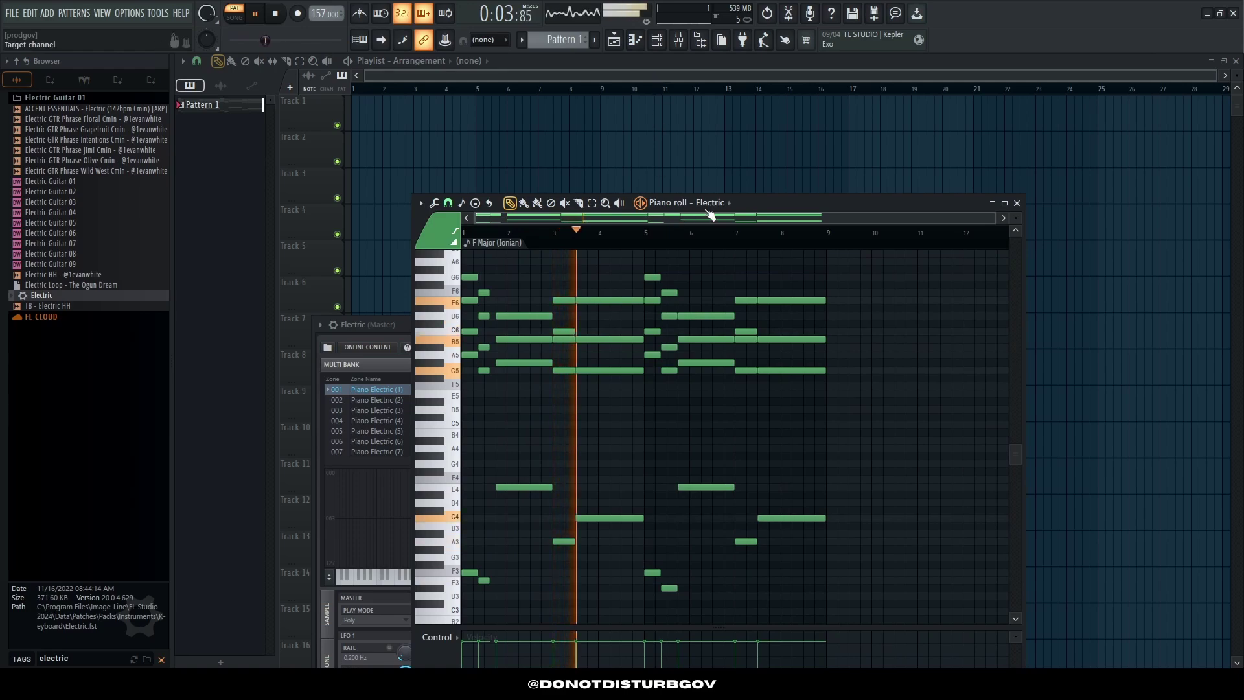
left_click_drag(757, 199, 749, 102)
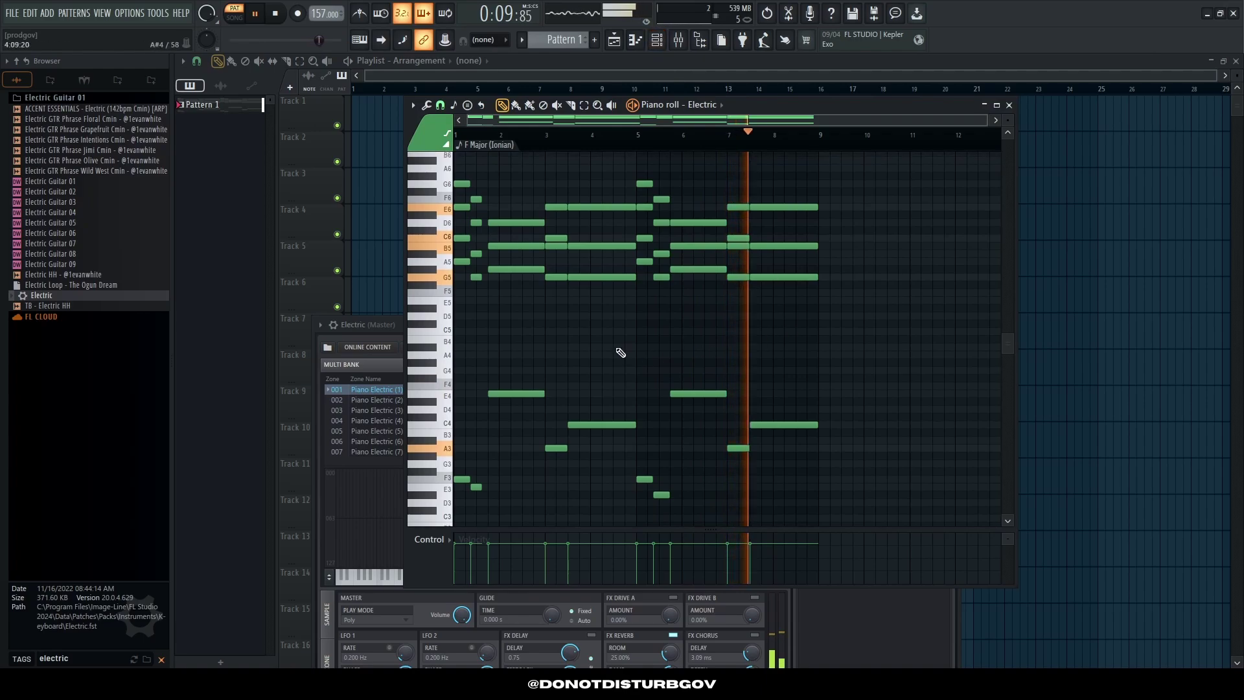
Step: Try a single melody note above the first chord at D7, move the idea to C7, and play it
scroll(616, 352, "up", 5)
scroll(478, 286, "up", 3)
scroll(532, 269, "up", 2)
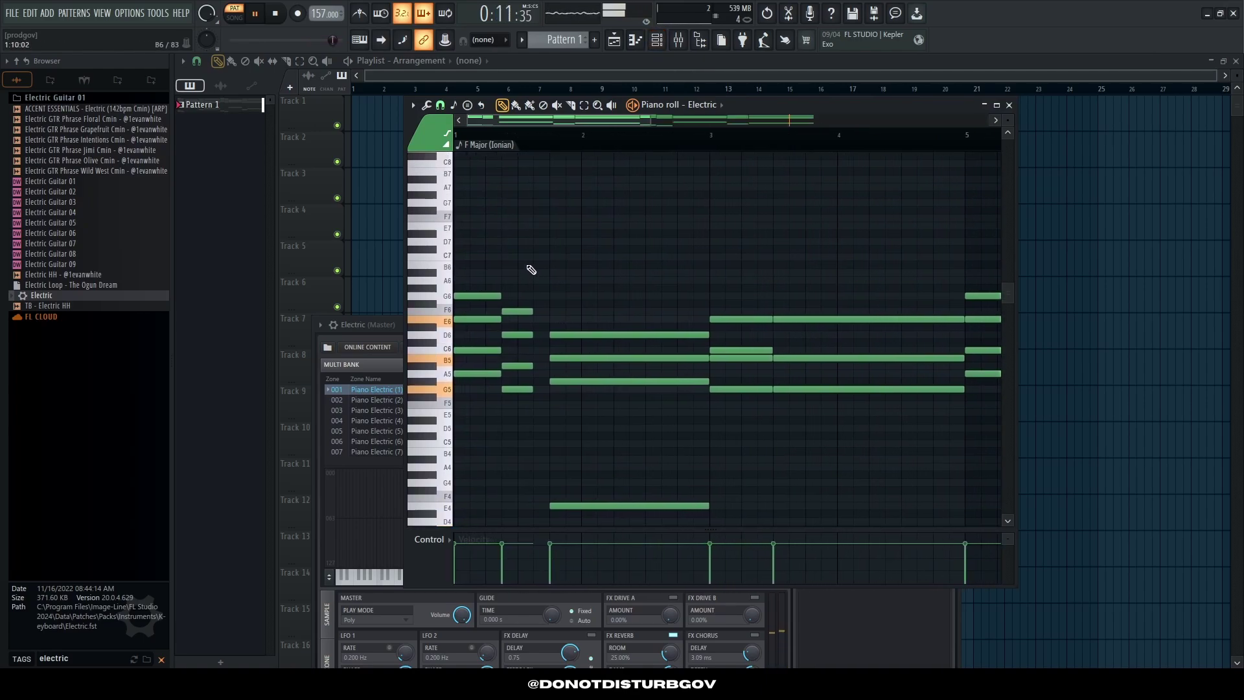
left_click(507, 243)
scroll(500, 272, "up", 2)
key("space")
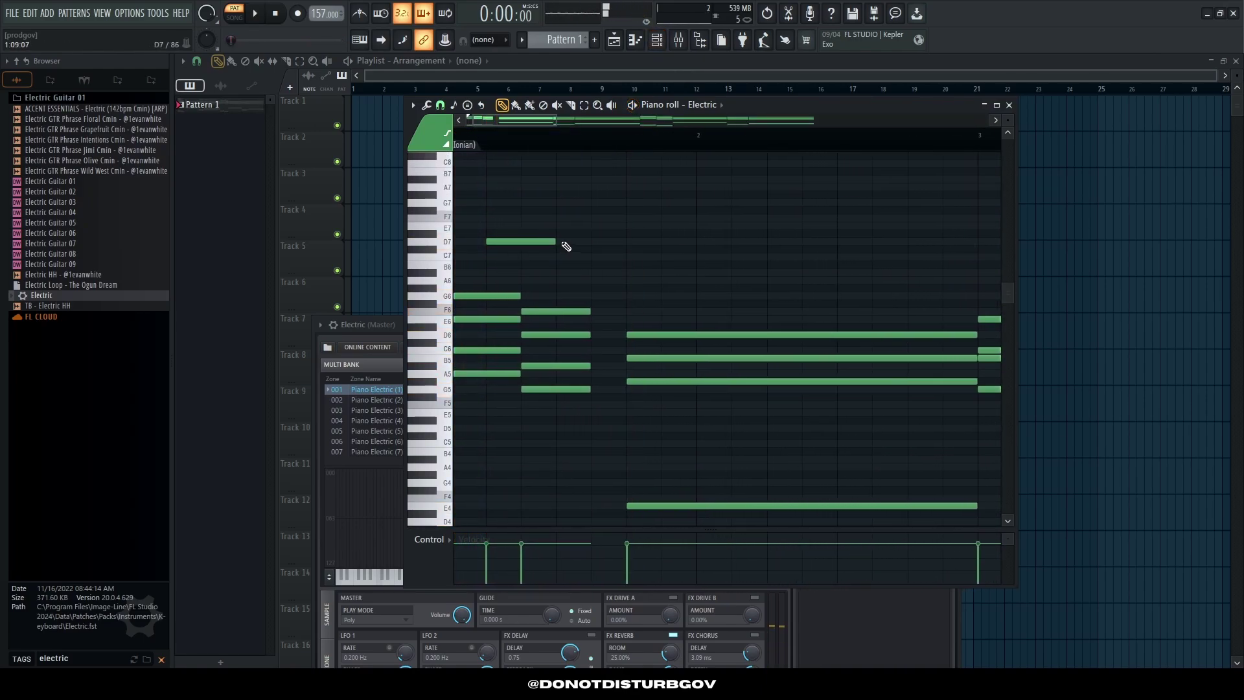
left_click(504, 258)
key("space")
scroll(521, 269, "up", 2)
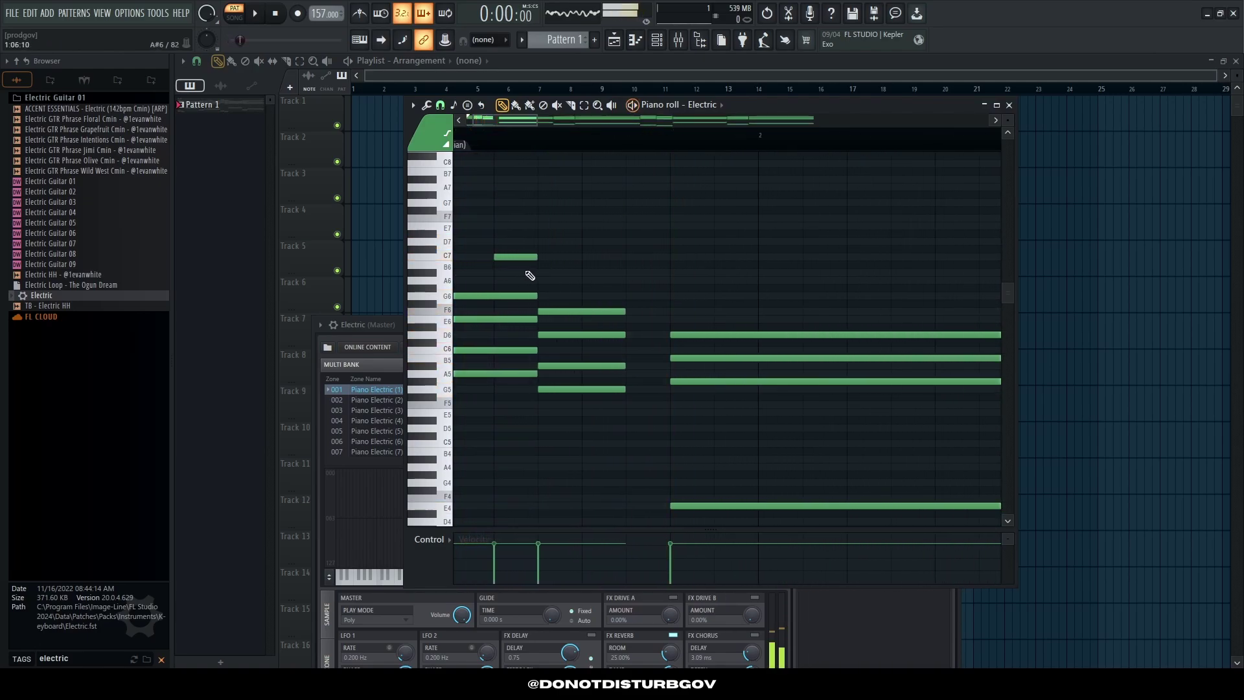
Step: Try further short melody notes above the first two chords, play them, and delete all of the trial notes
left_click(592, 265)
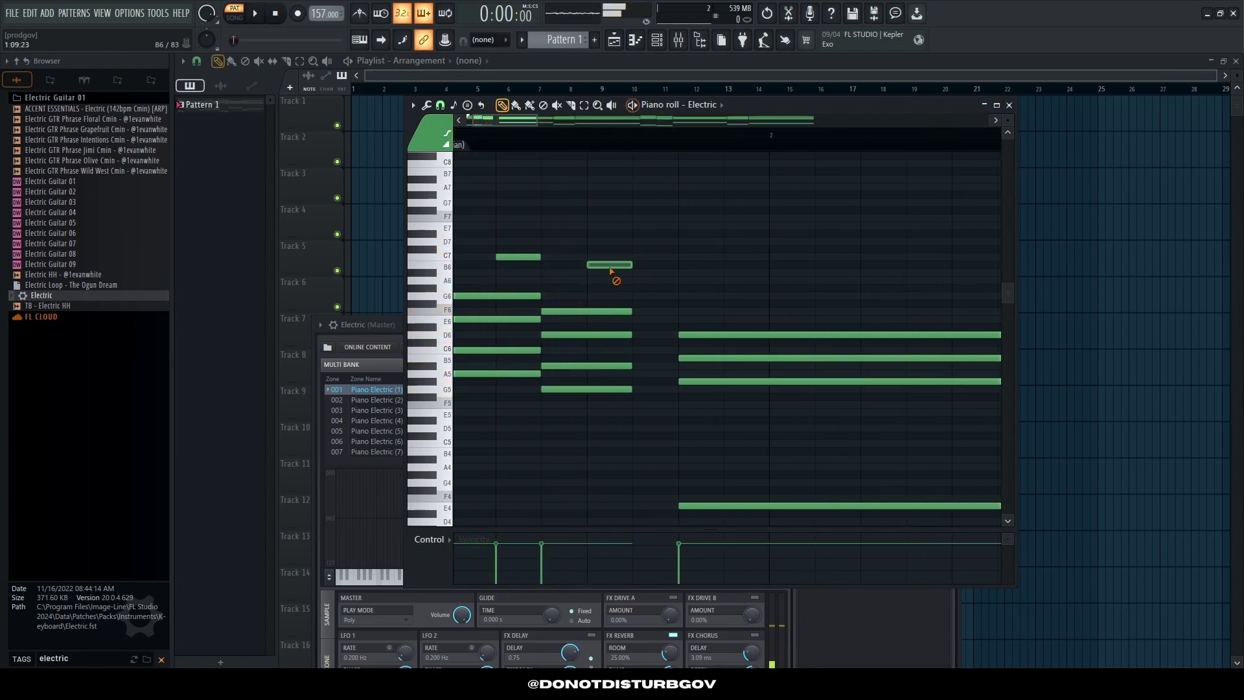
left_click(593, 272)
right_click(605, 273)
key("space")
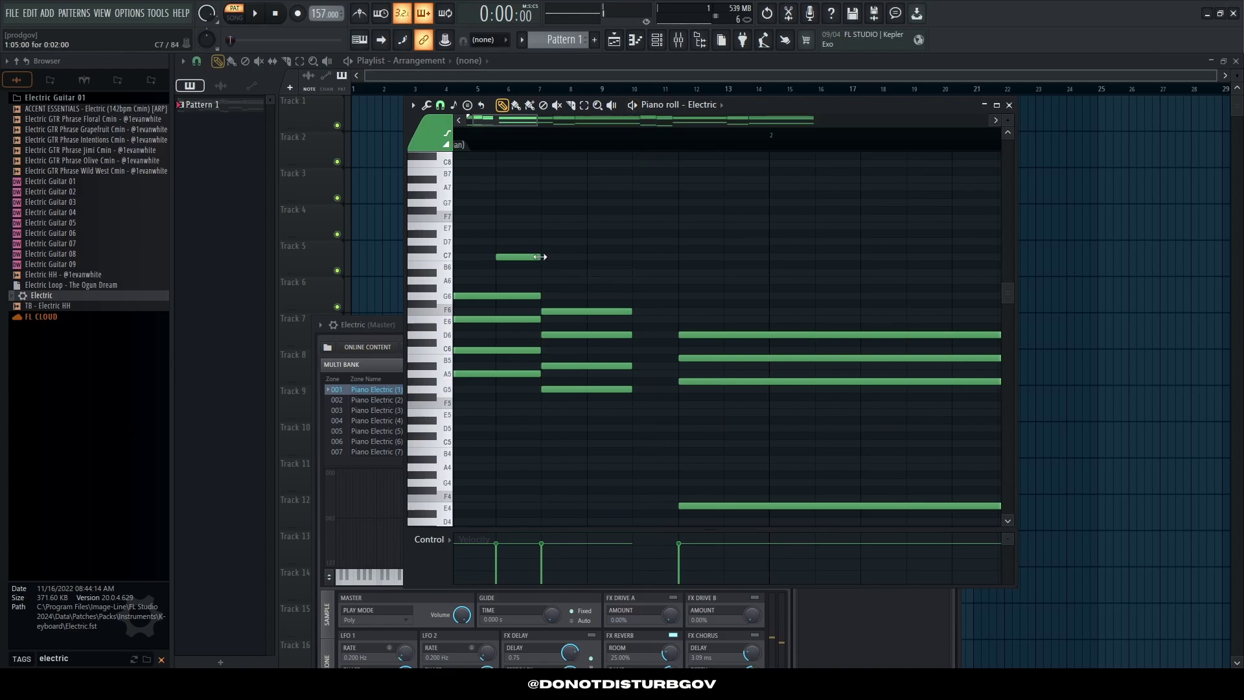
key("space")
left_click(556, 241)
left_click(594, 226)
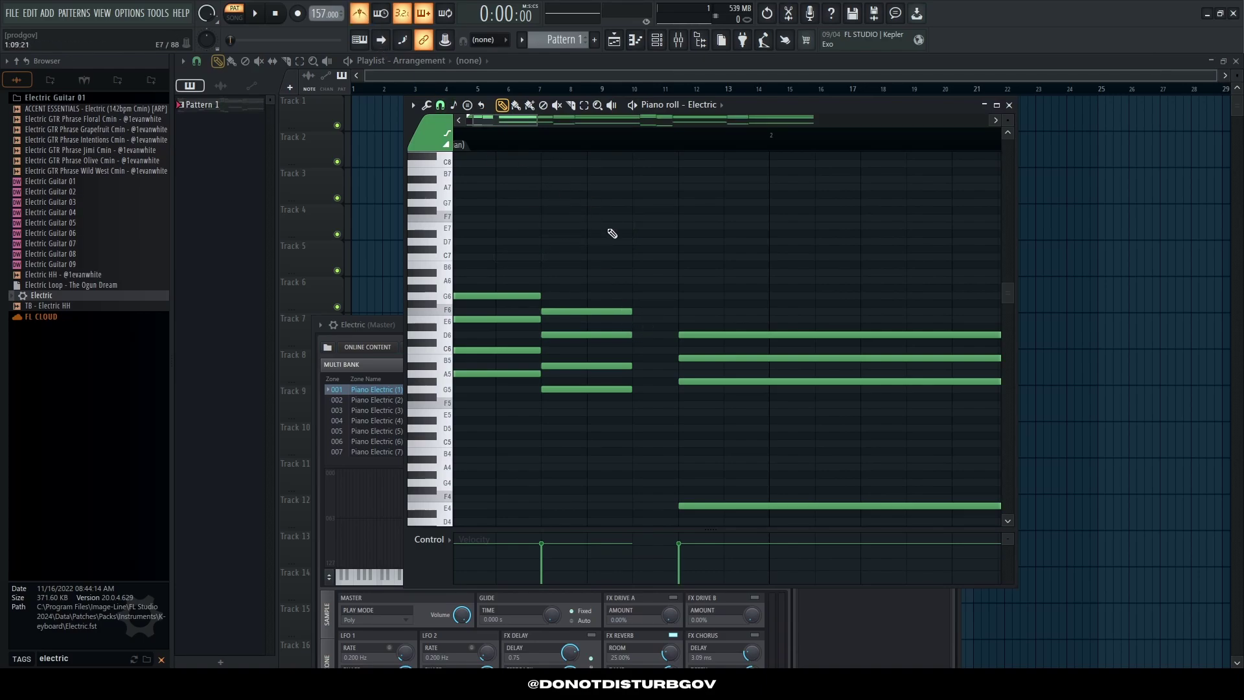
Step: Play the pattern, then record notes and automation, performing a rising A4, C5, D5 melody around the first chord change
key("space")
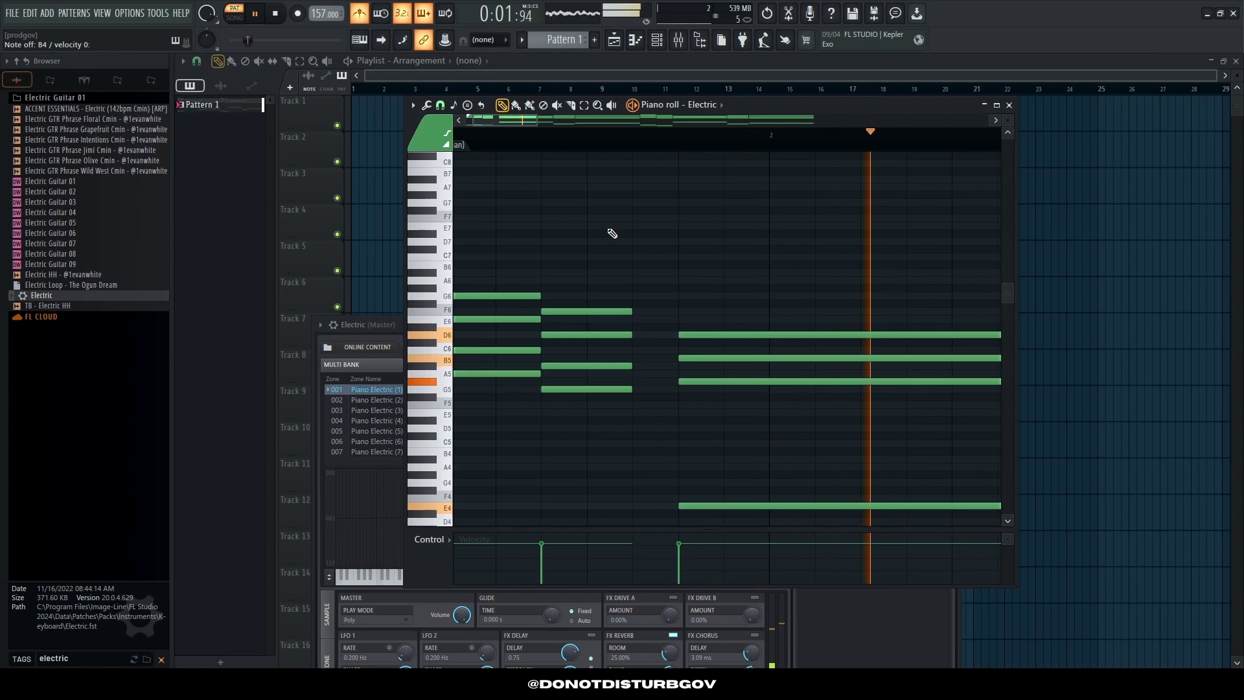
scroll(581, 287, "down", 3)
scroll(582, 287, "down", 3)
key("space")
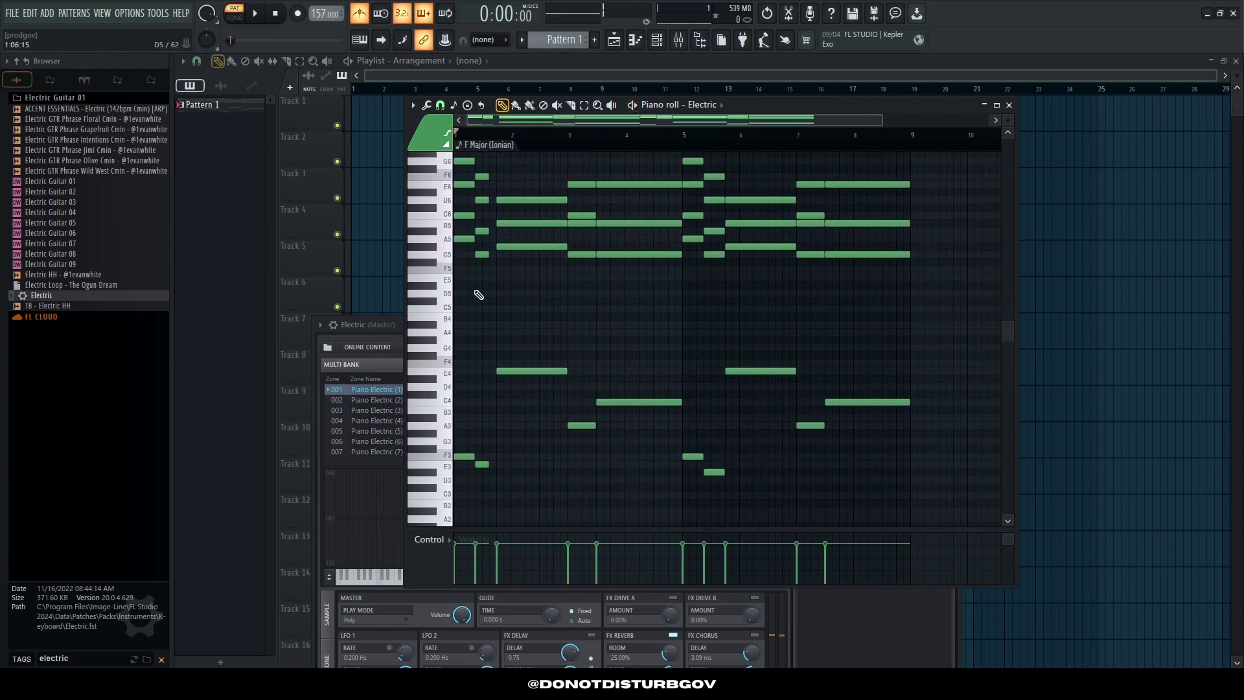
scroll(477, 291, "up", 2)
left_click(298, 14)
left_click(651, 410)
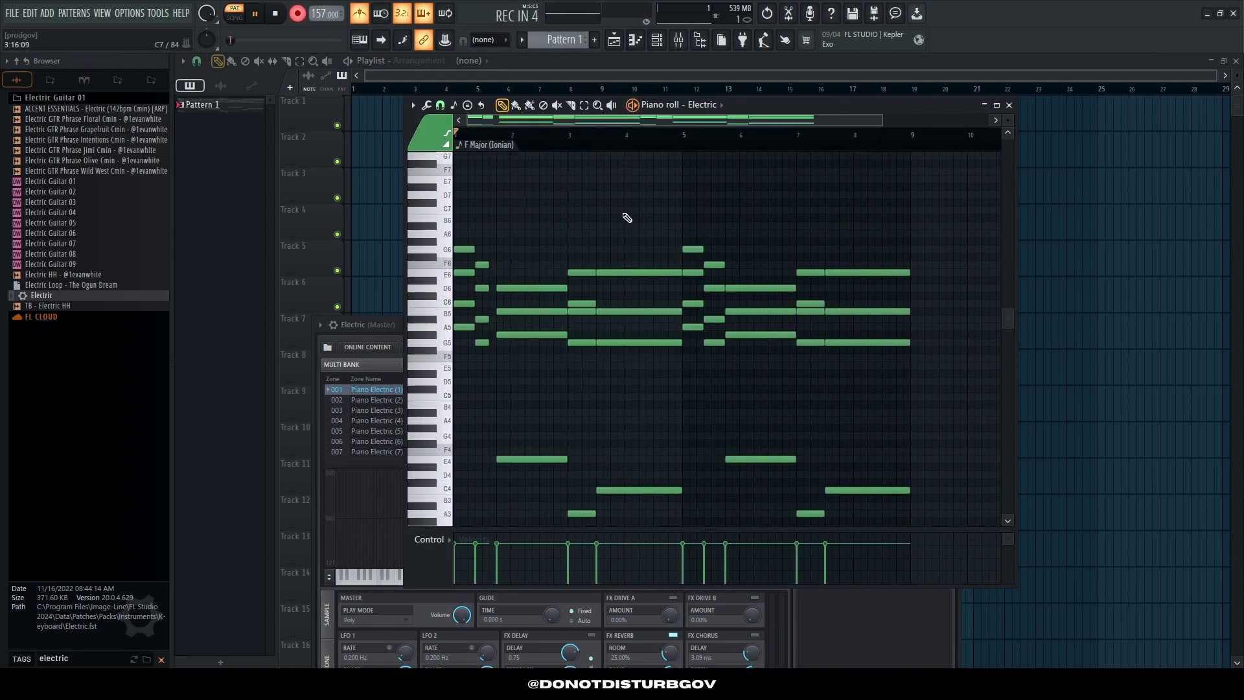
scroll(624, 218, "up", 1)
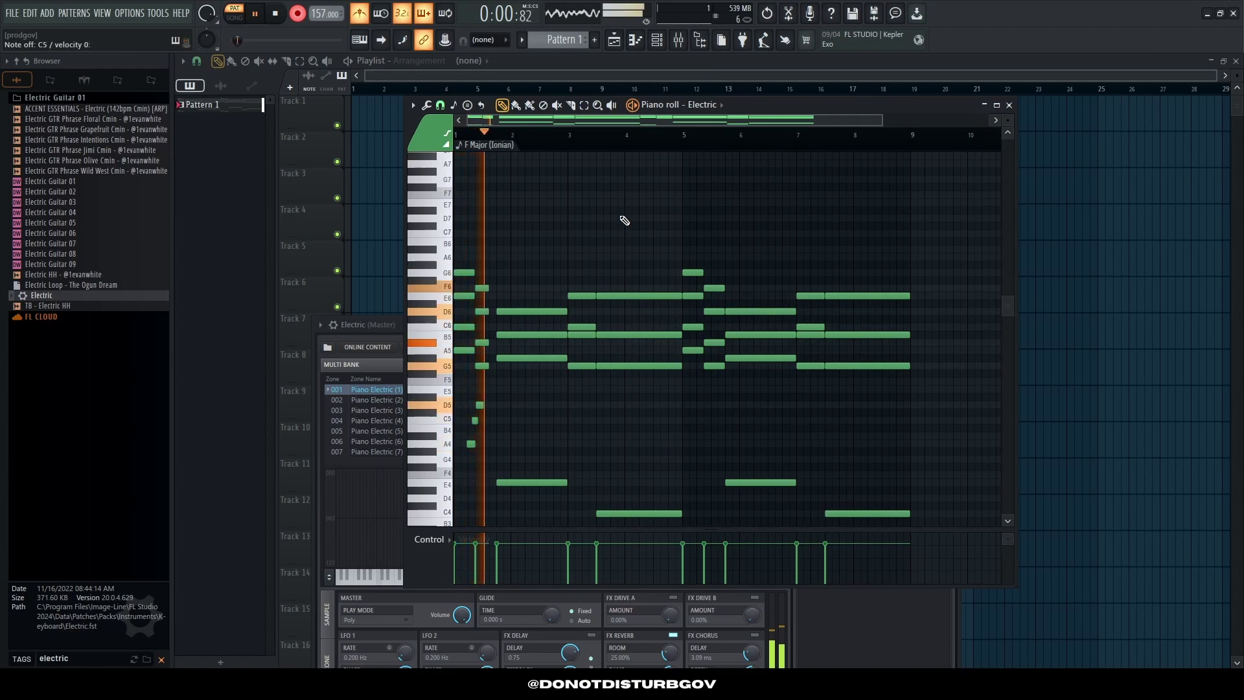
key("space")
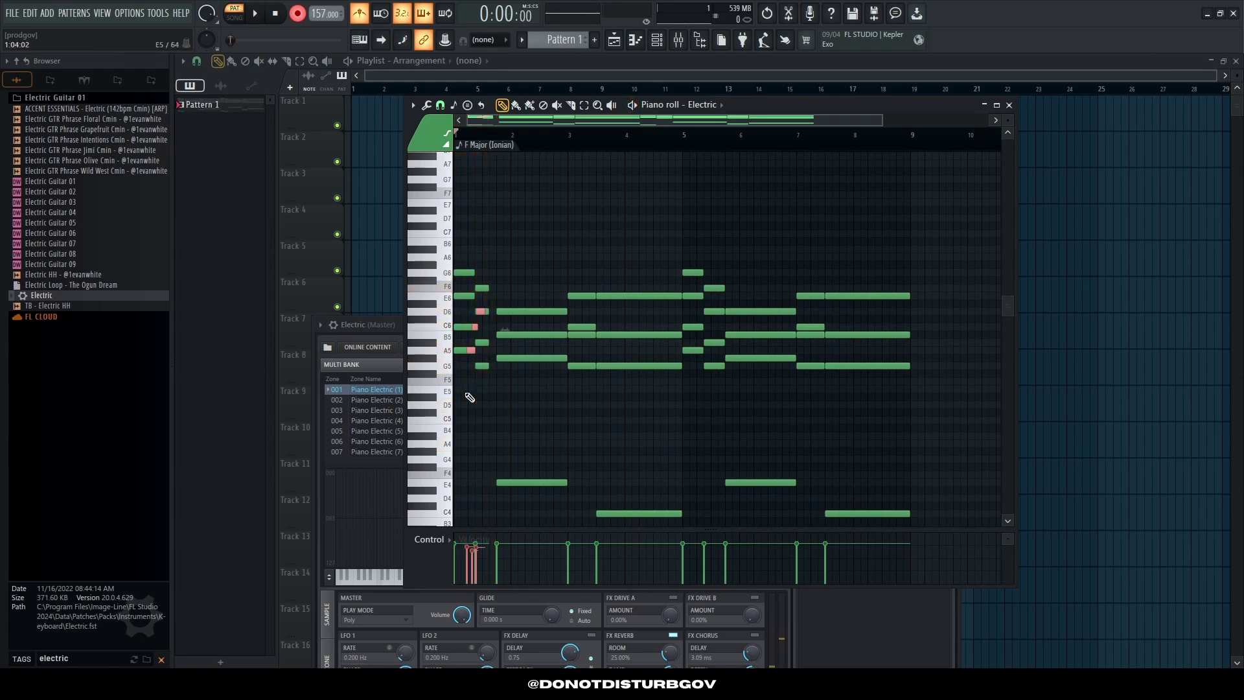
Step: Turn recording off, raise the three recorded melody notes two octaves to A6, C7 and D7, and play them
left_click(298, 14)
key("space")
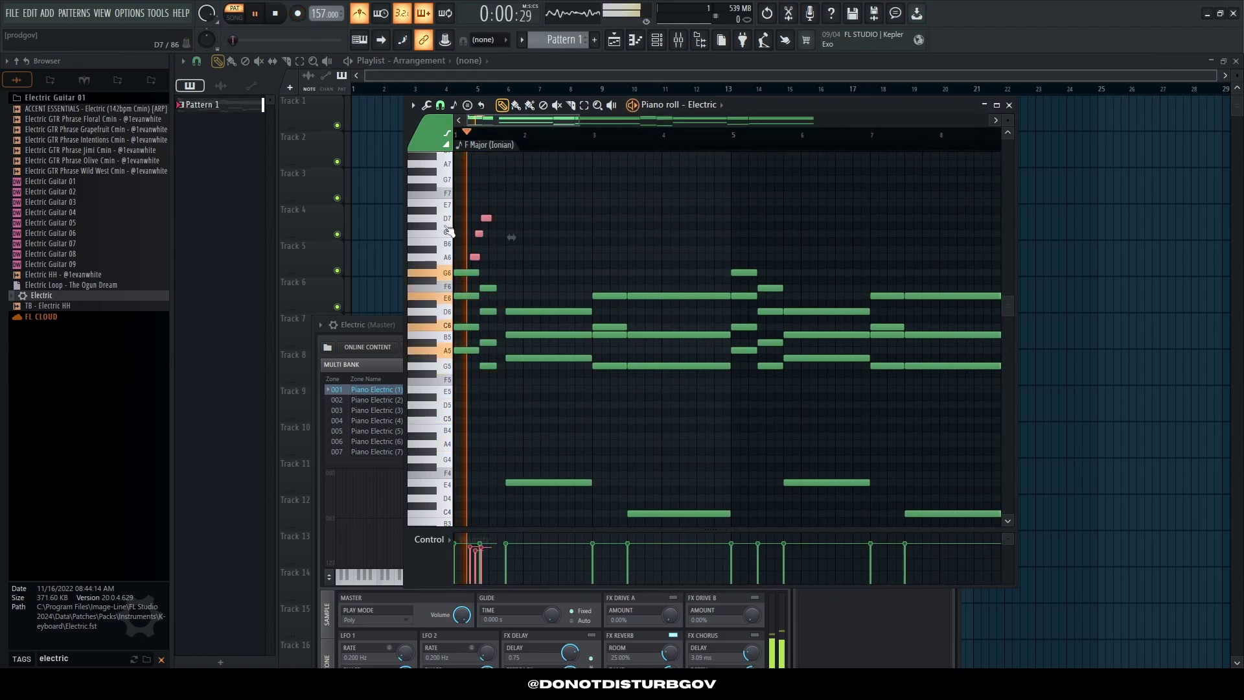
scroll(514, 235, "up", 4)
key("space")
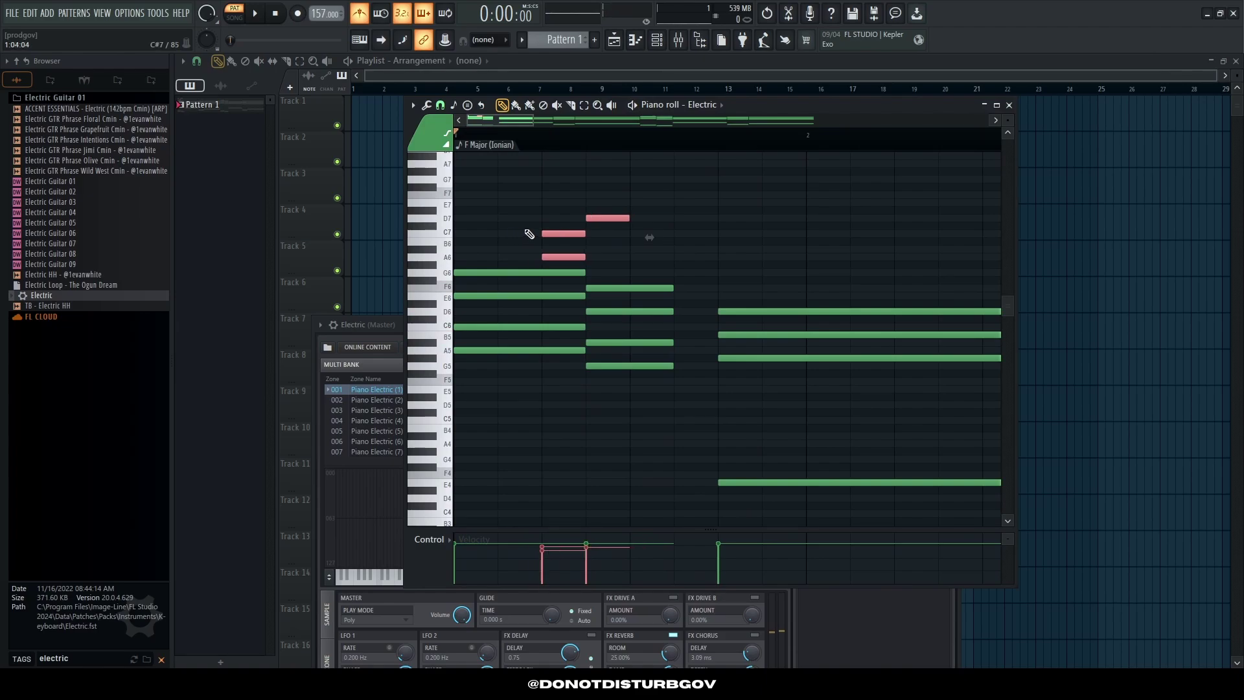
Step: Choose a finer snap grid, quantize the three recorded melody notes to it, and play the result
left_click(441, 106)
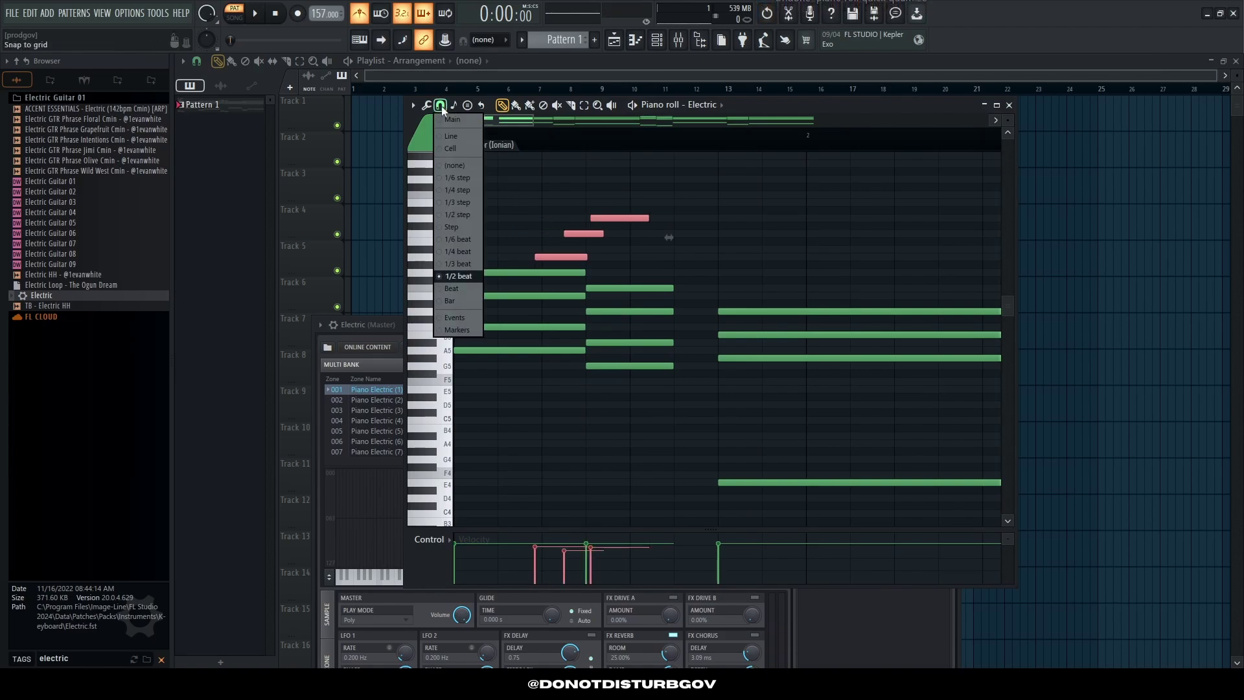
left_click(469, 266)
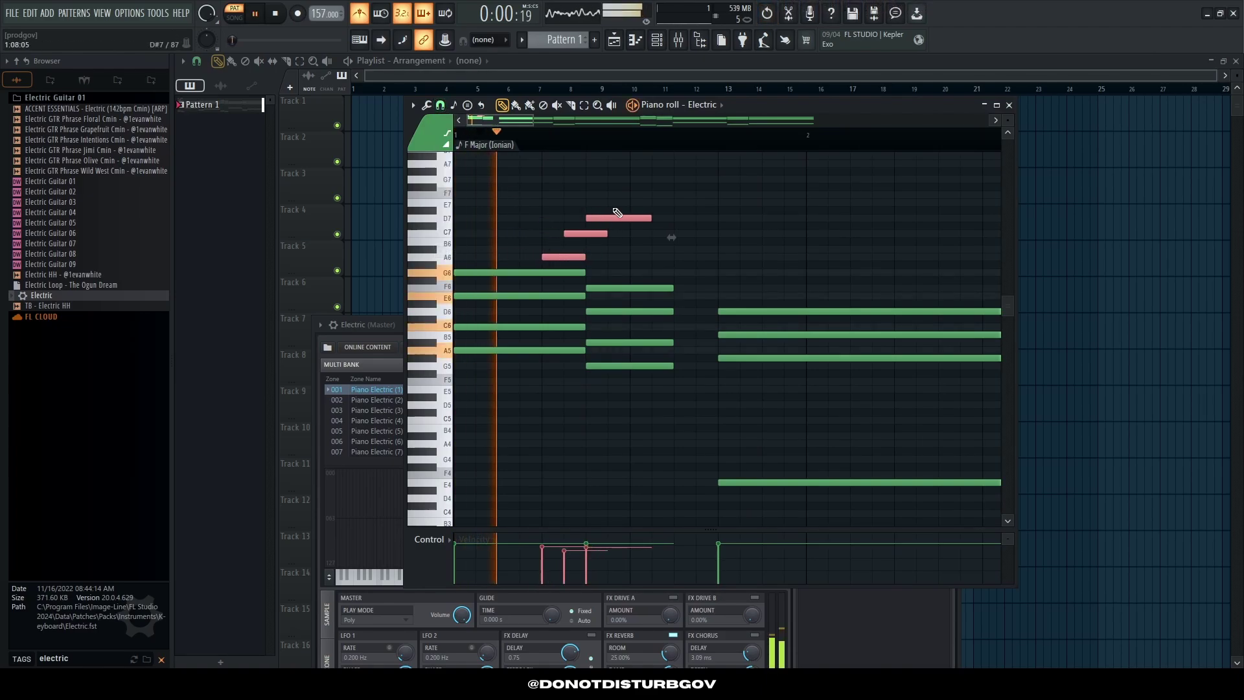
key("space")
left_click_drag(667, 267, 559, 209)
key("space")
Step: Deselect the melody notes, lower every note in the pattern by one octave, and play it
left_click(644, 265)
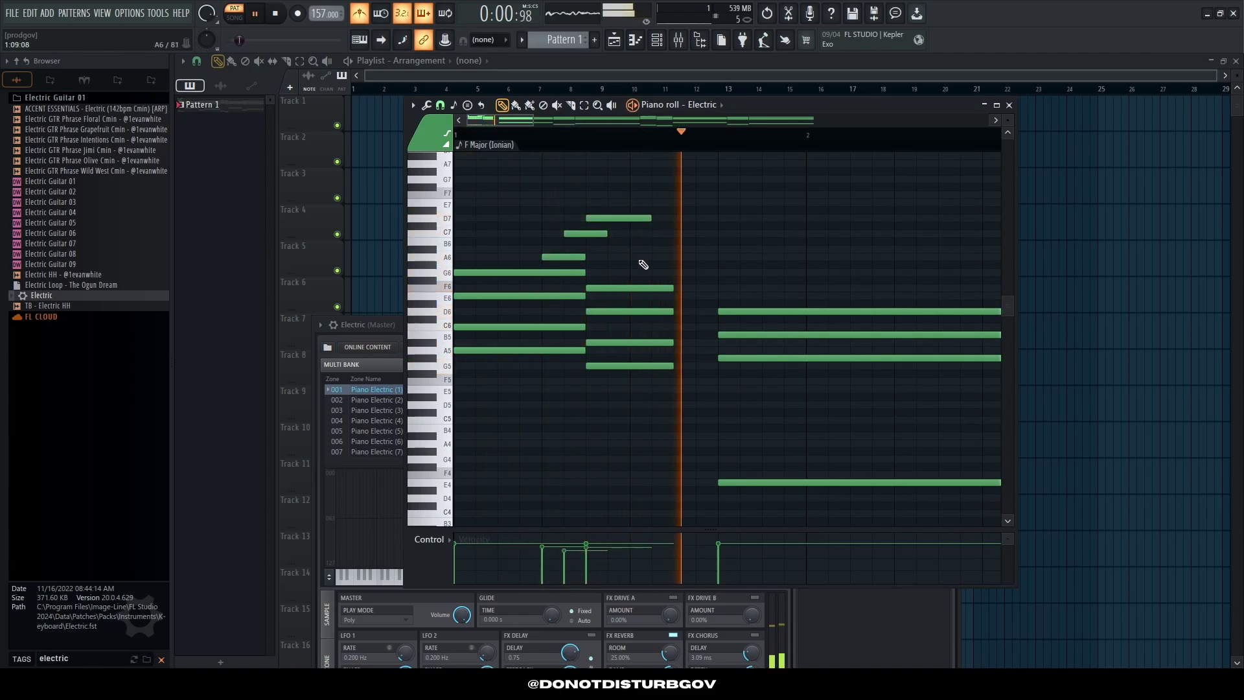
key("space")
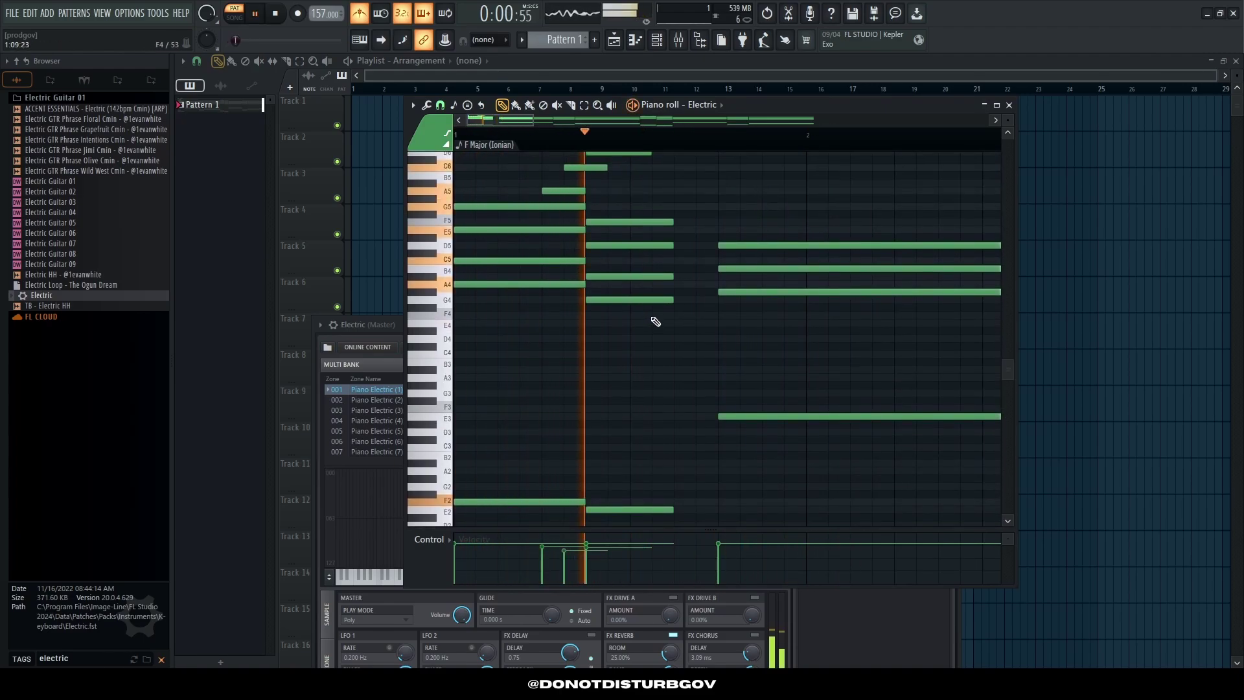
scroll(664, 261, "up", 1)
Step: Select only the three melody notes, lengthen each by three steps, and play the pattern
left_click_drag(699, 216, 584, 284)
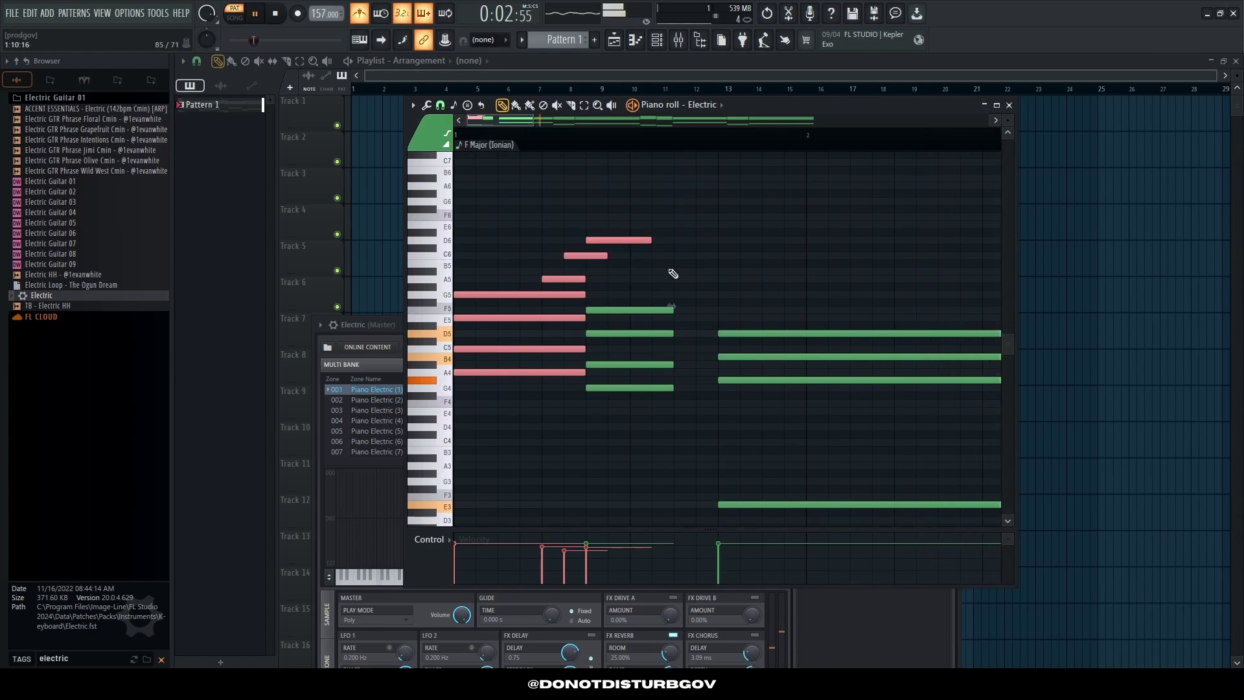
mouse_move(577, 222)
left_mouse_down()
mouse_move(666, 278)
mouse_move(569, 222)
left_mouse_up()
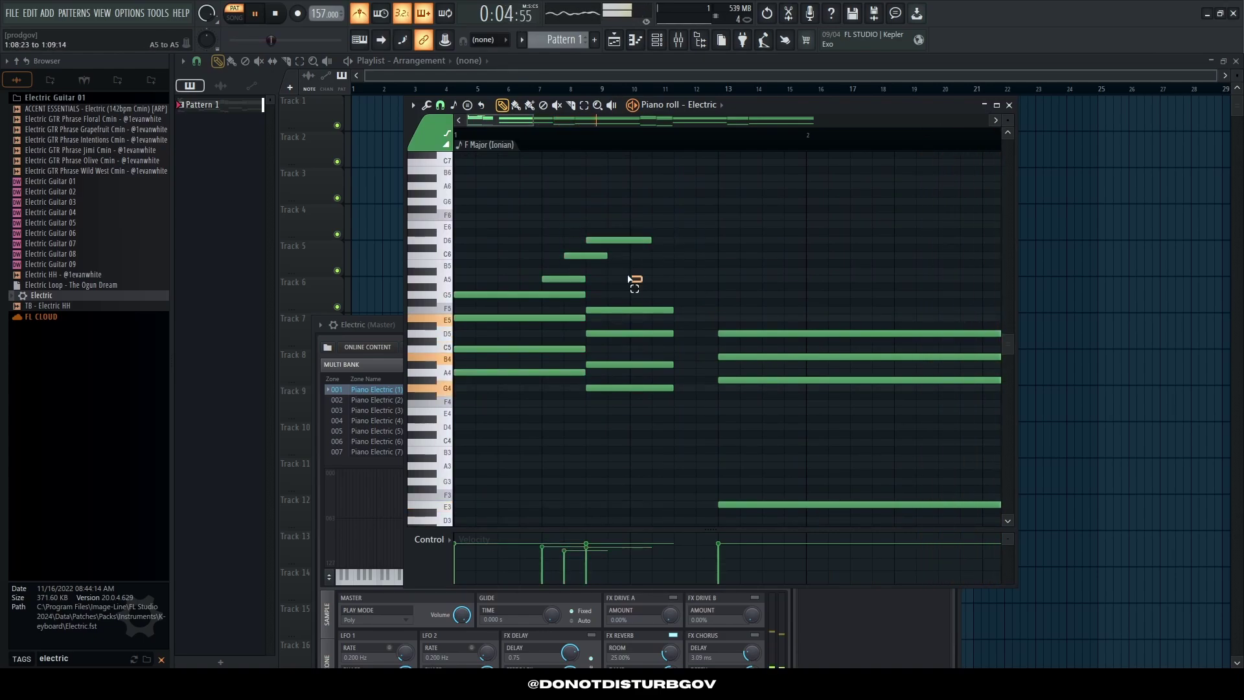
left_click_drag(651, 288, 542, 219)
key("space")
key("space")
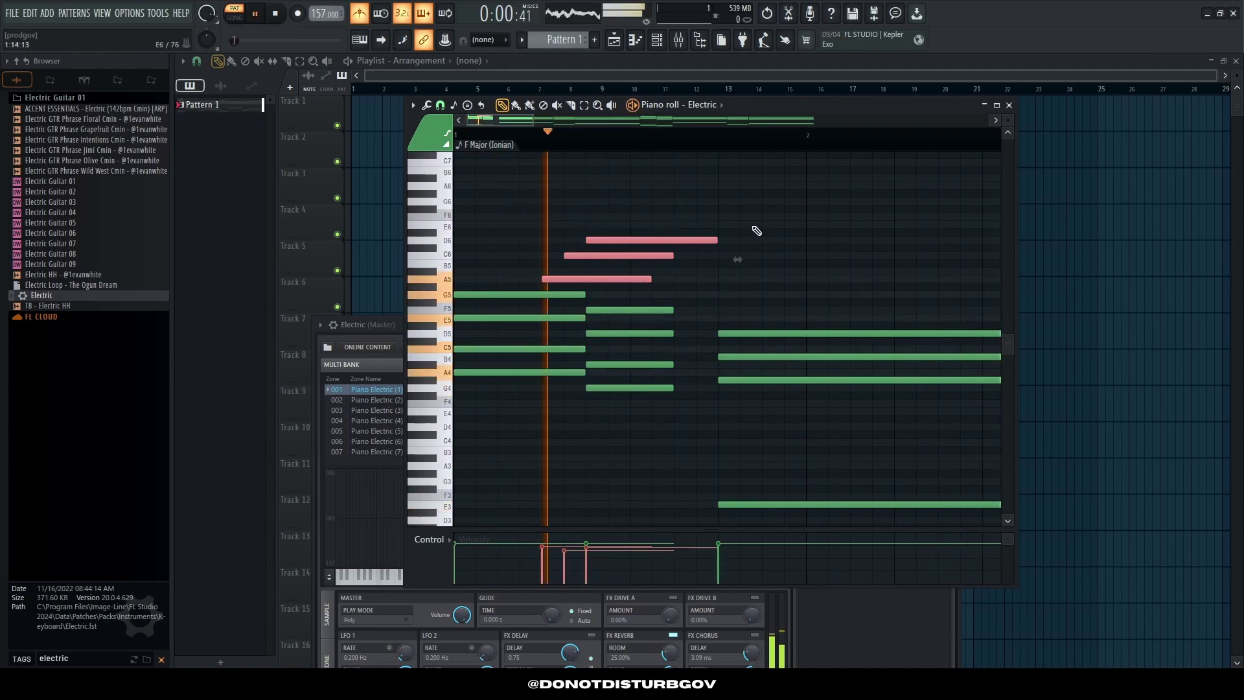
left_click(744, 277)
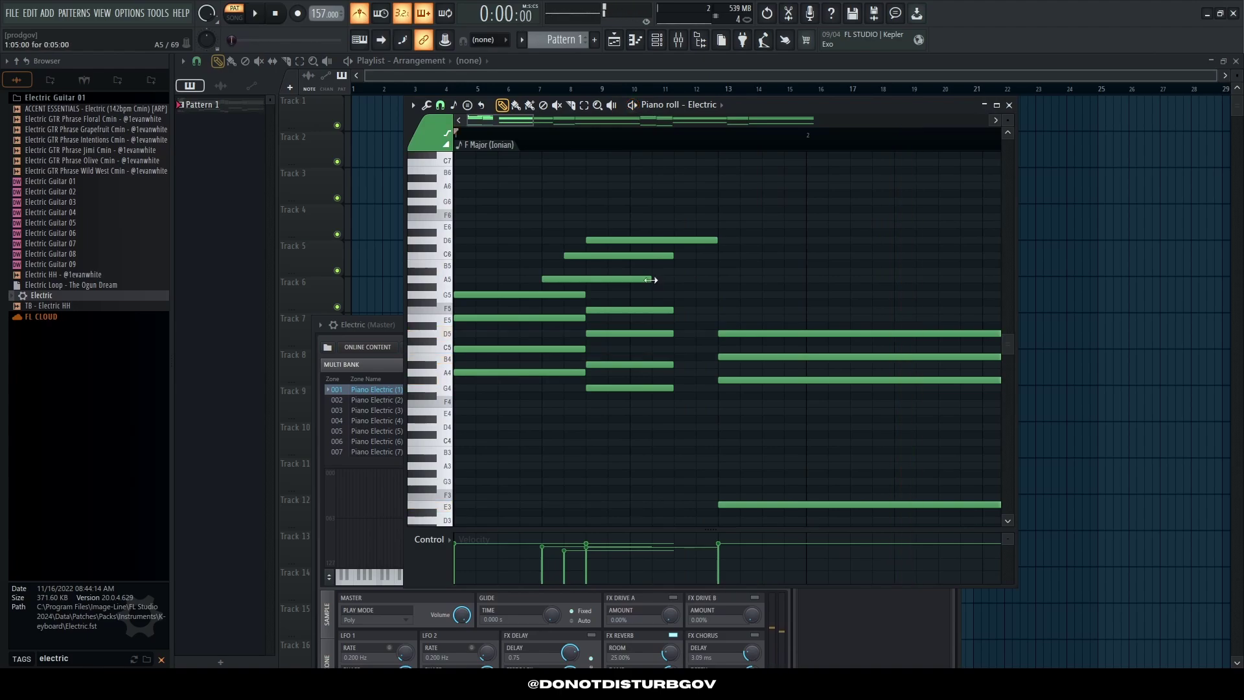
Step: Try a short A#5 note over the start of the third chord and delete it
left_click(746, 270)
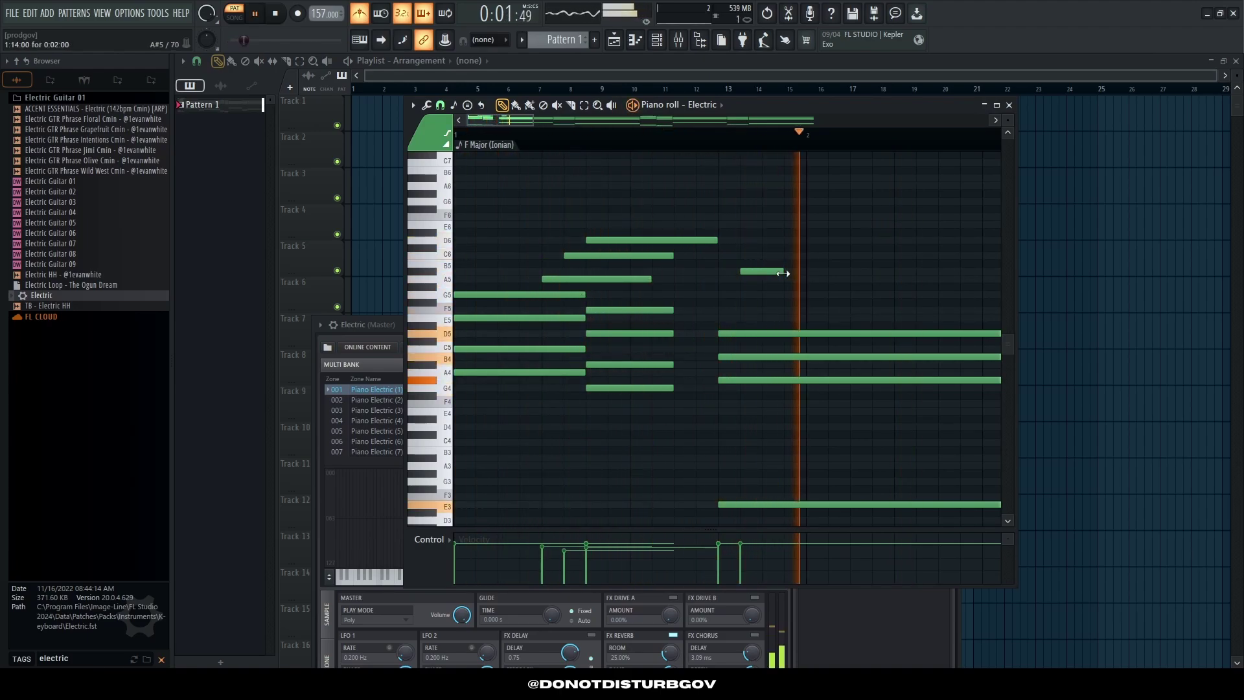
key("space")
right_click(761, 272)
Step: Extend the D6 melody note to seven steps past the start of bar 2, and lengthen the A5 and C6 notes to seven steps
left_click_drag(716, 240, 804, 240)
key("space")
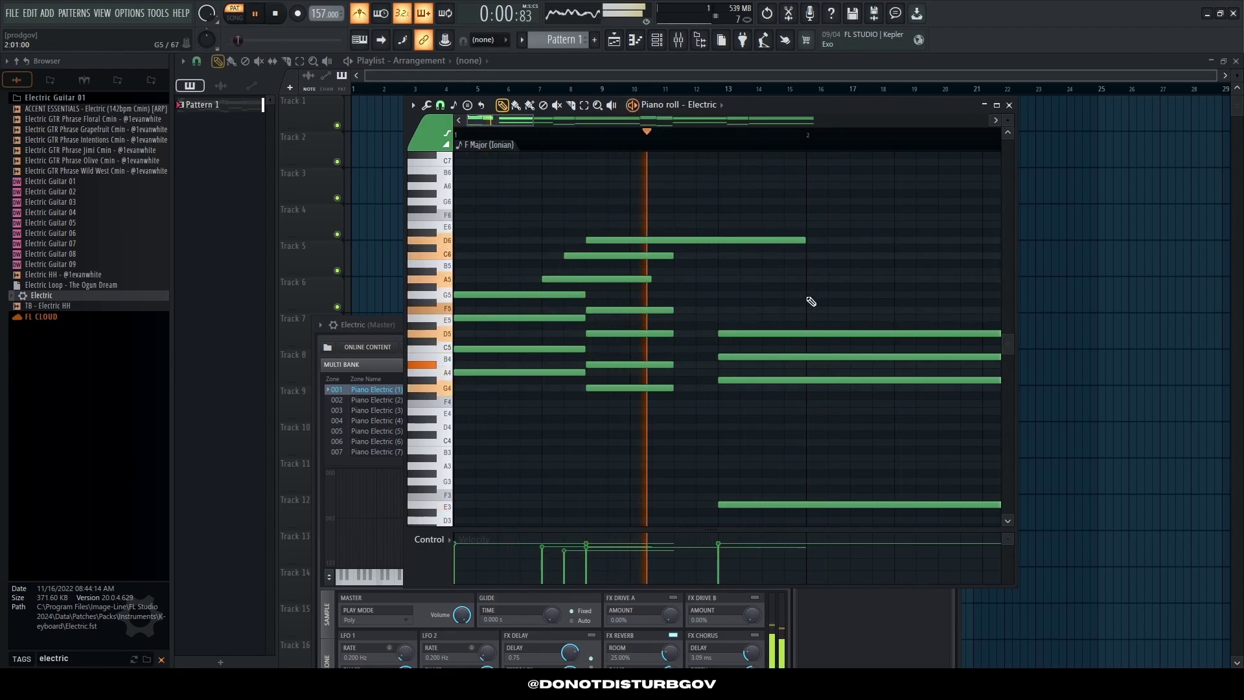
key("space")
left_click_drag(633, 205, 773, 283)
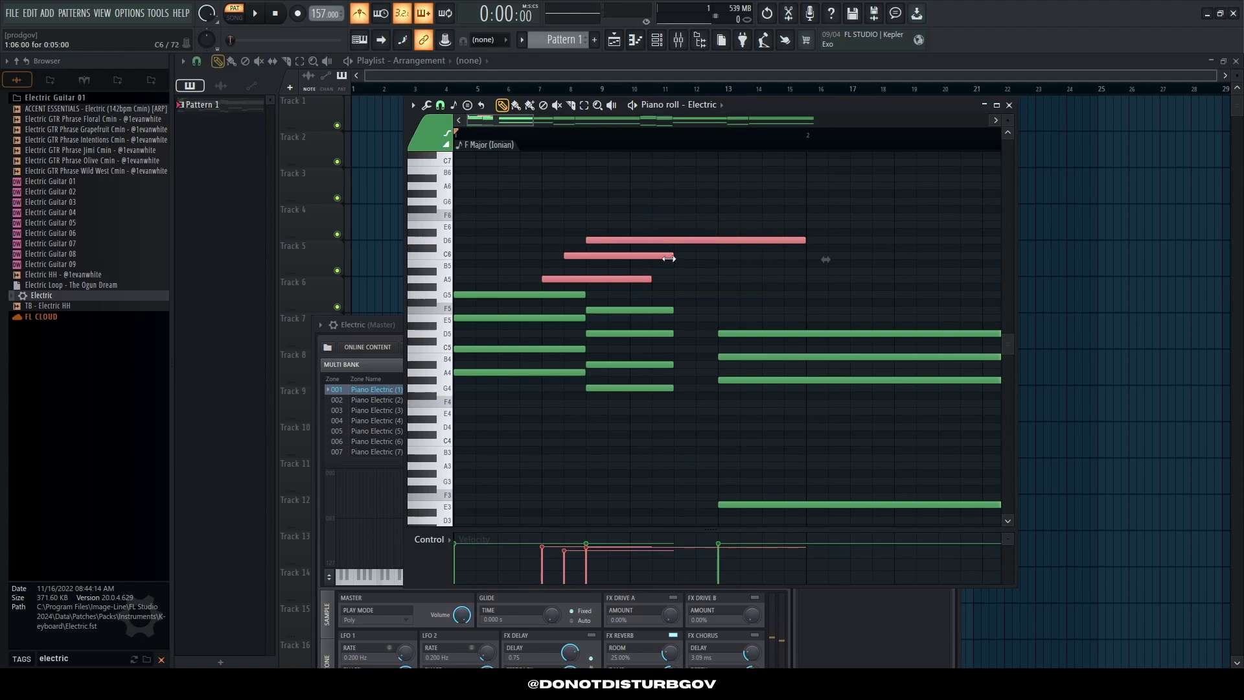
left_click_drag(805, 241, 958, 240)
scroll(880, 259, "down", 1)
key("space")
scroll(765, 298, "down", 1)
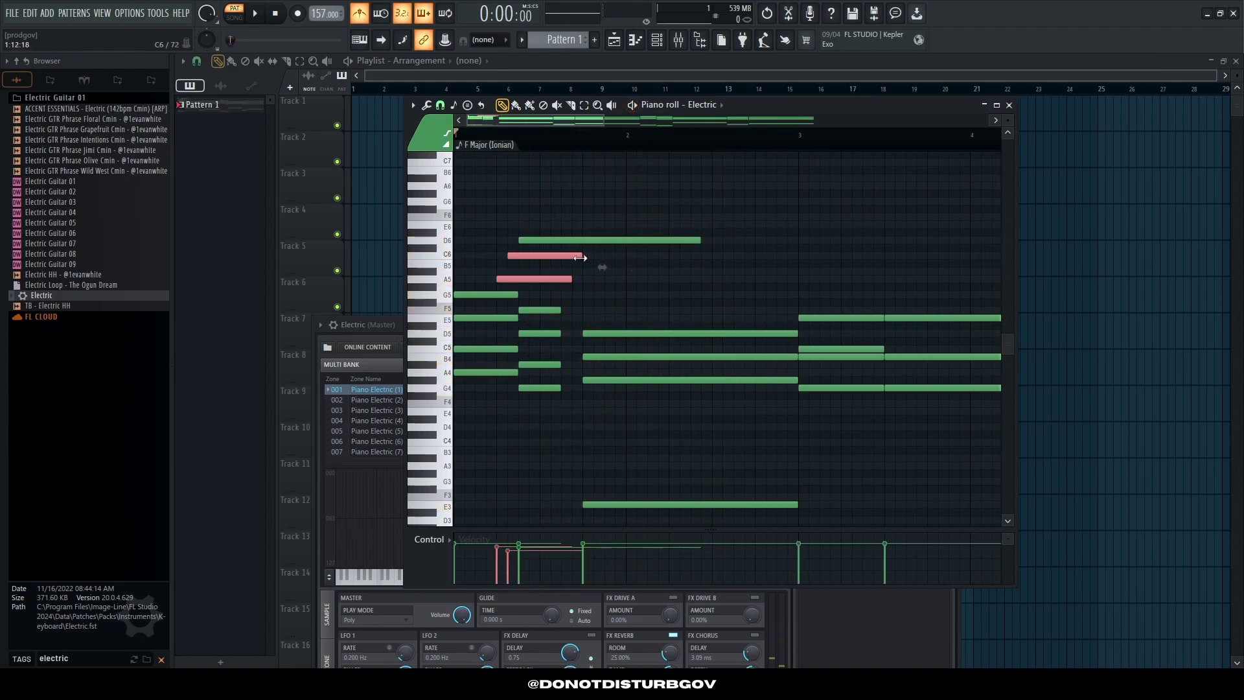
key("space")
left_click(695, 279)
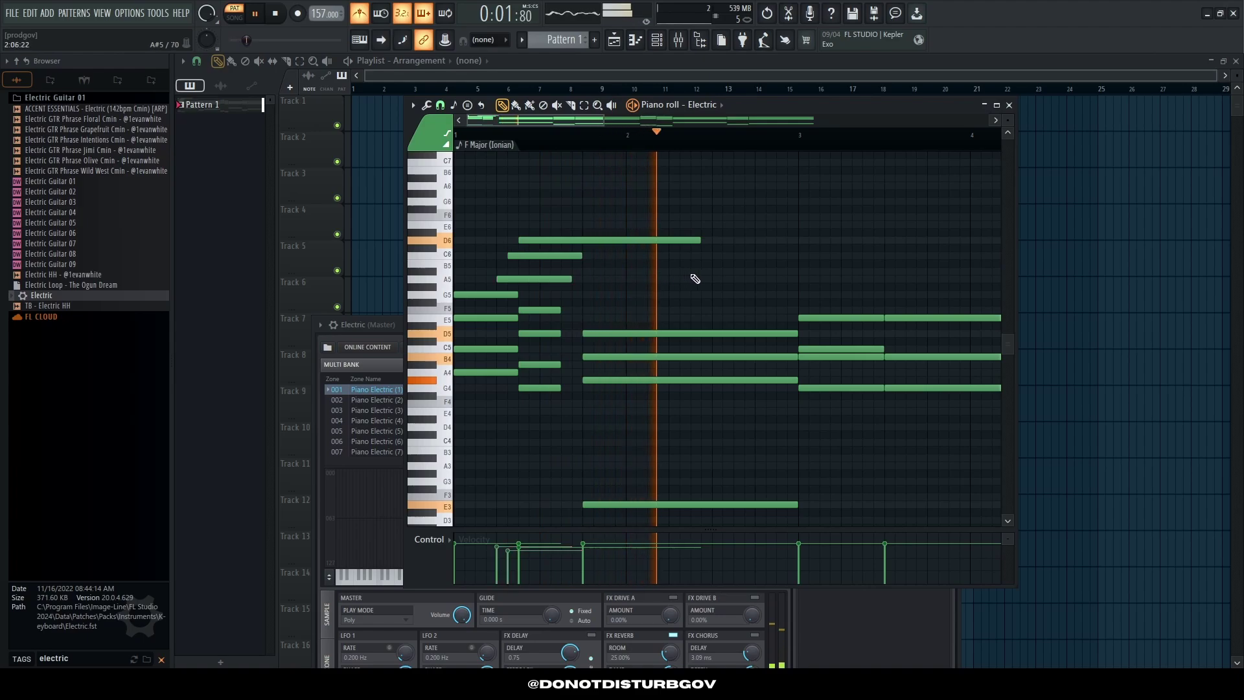
Step: Play the opening bars several times to judge the melody over the third chord
key("space")
scroll(719, 301, "up", 3)
key("space")
scroll(759, 324, "up", 1)
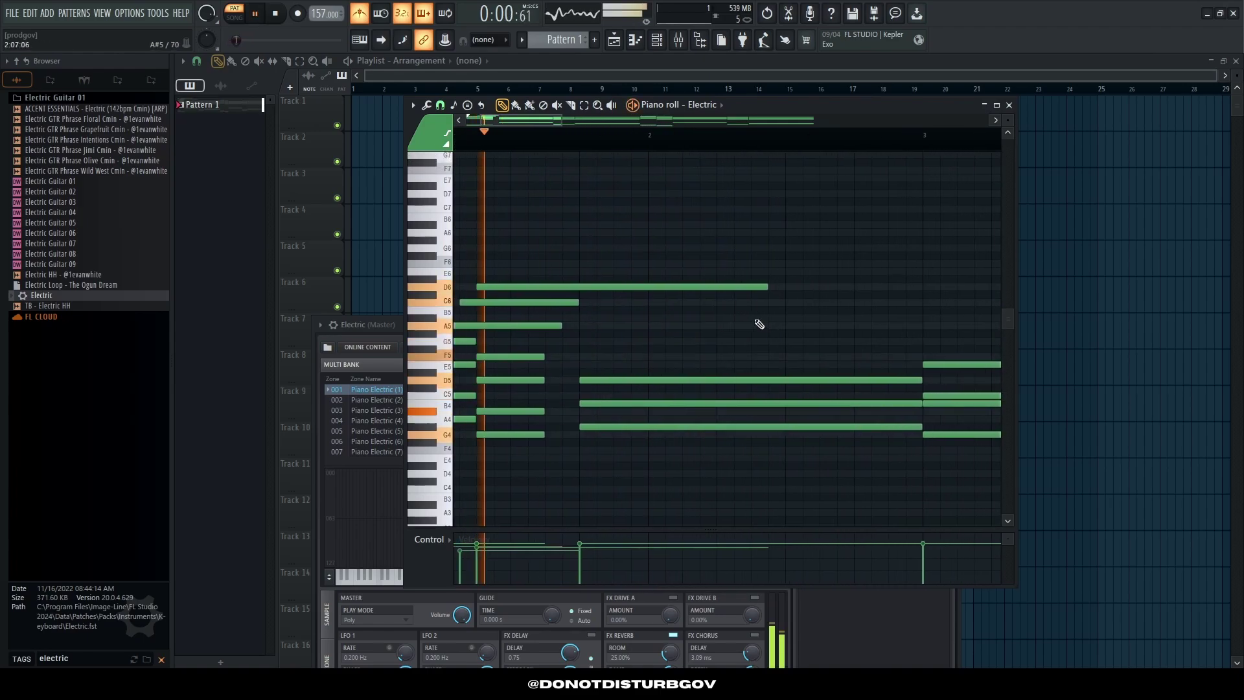
scroll(803, 325, "up", 1)
key("space")
key("space")
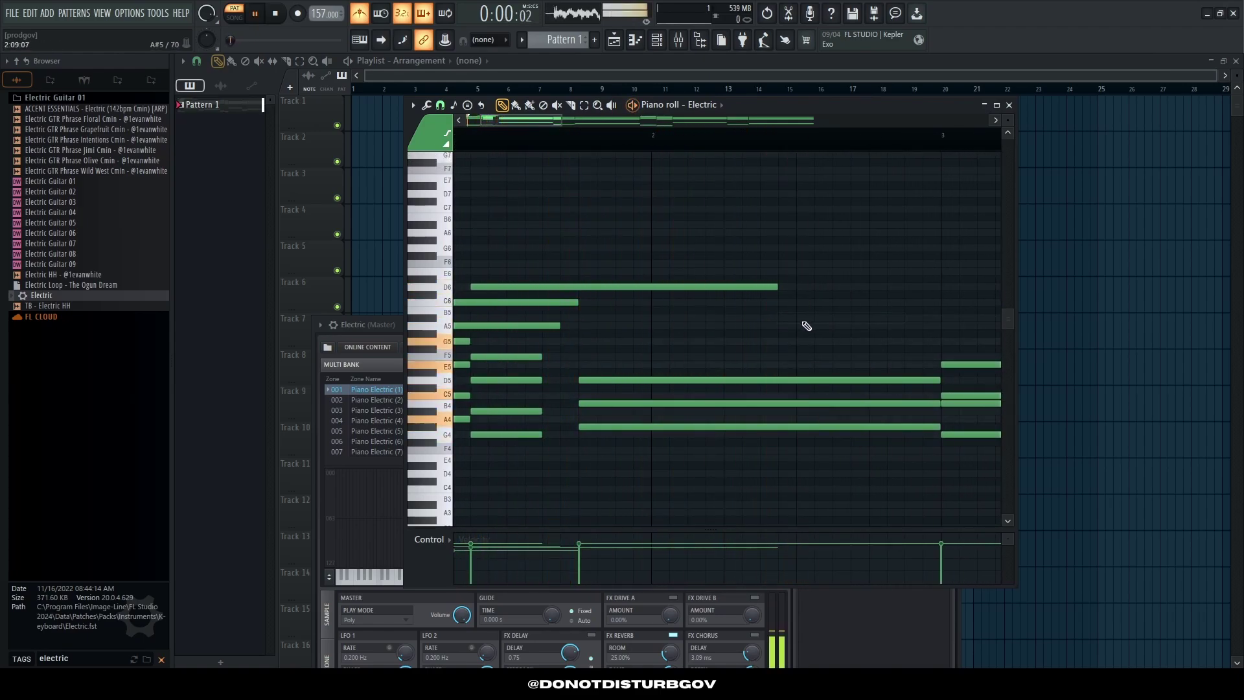
Step: Try single melody notes at A#5 and C6 late in bar 2, delete them, and replay the pattern
scroll(810, 297, "up", 1)
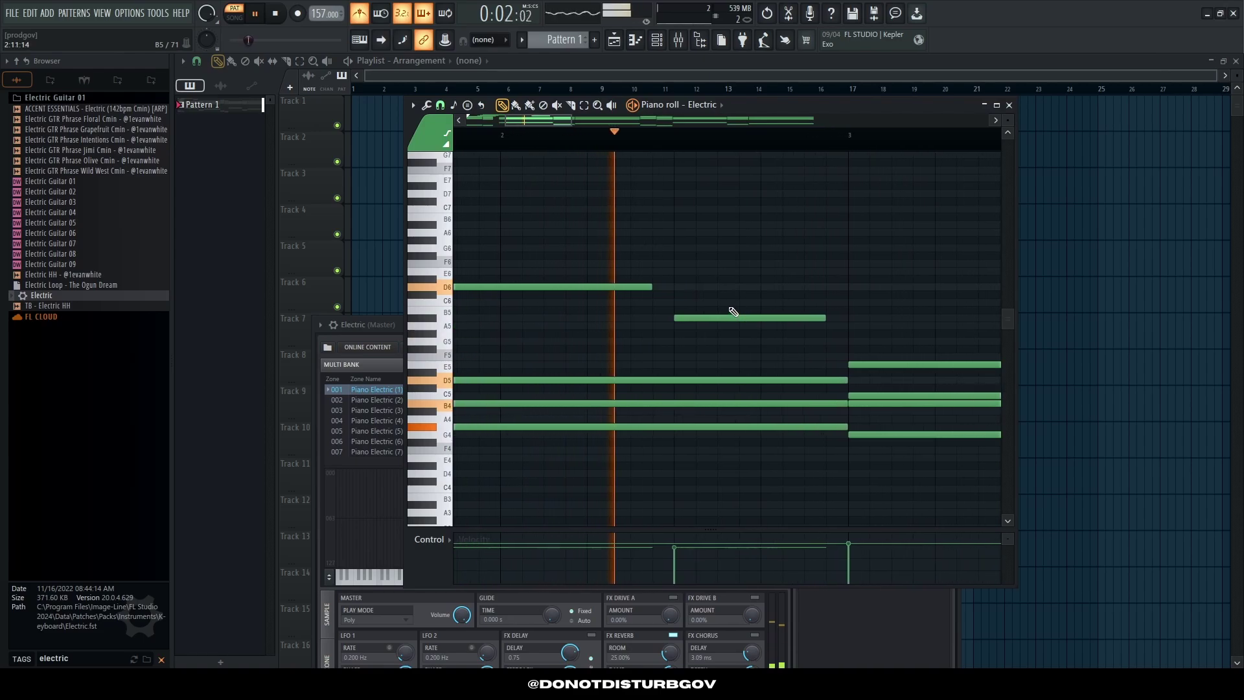
left_click(733, 302)
right_click(763, 301)
key("space")
key("space")
scroll(740, 314, "down", 1)
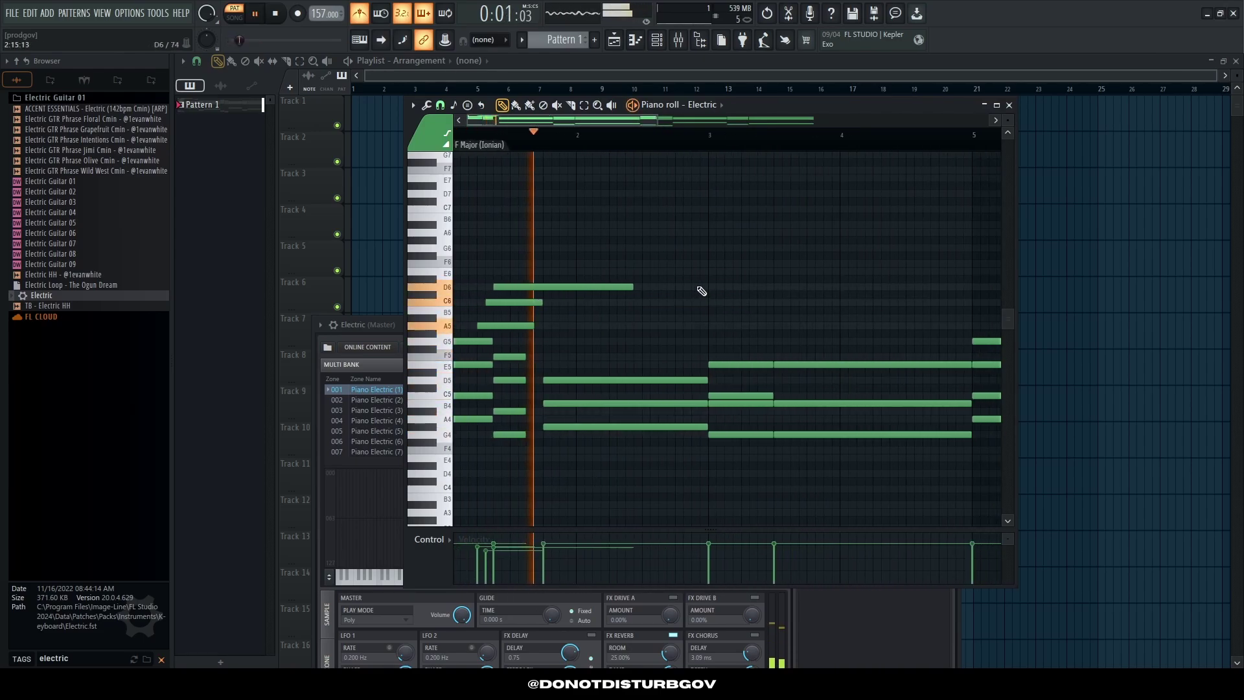
key("space")
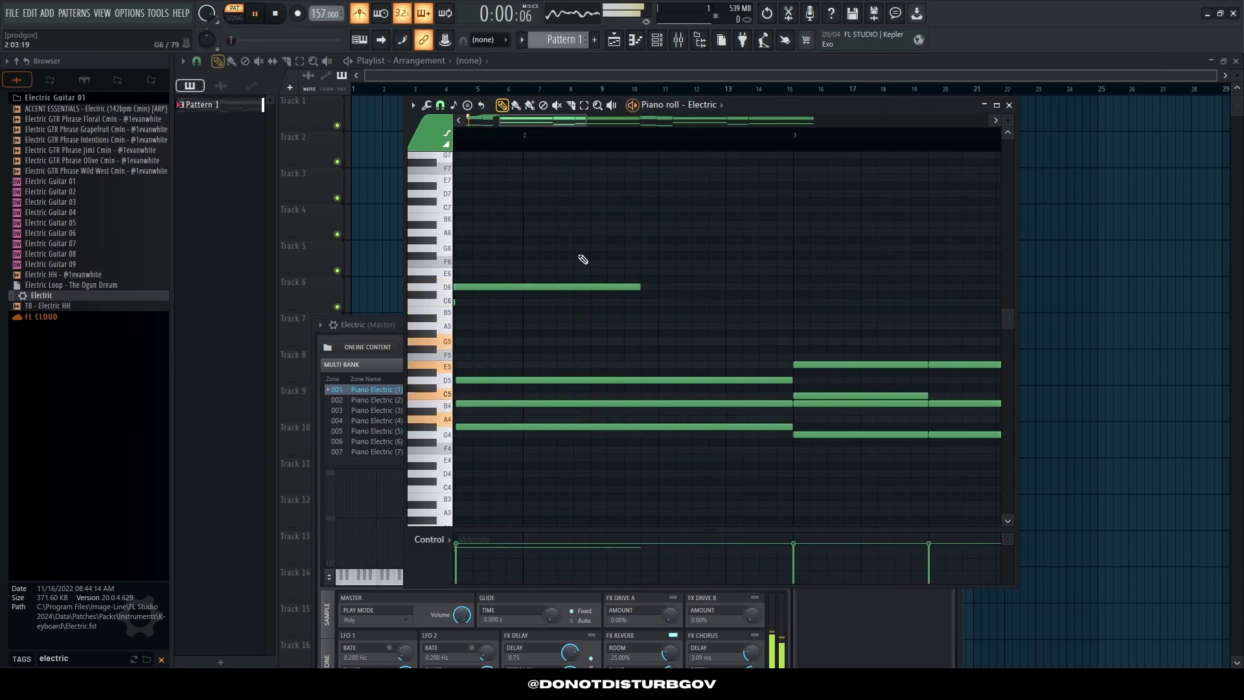
Step: Record notes and automation, performing an alternating B4 and E5 phrase after the long D6 note in bar 2
left_click(297, 14)
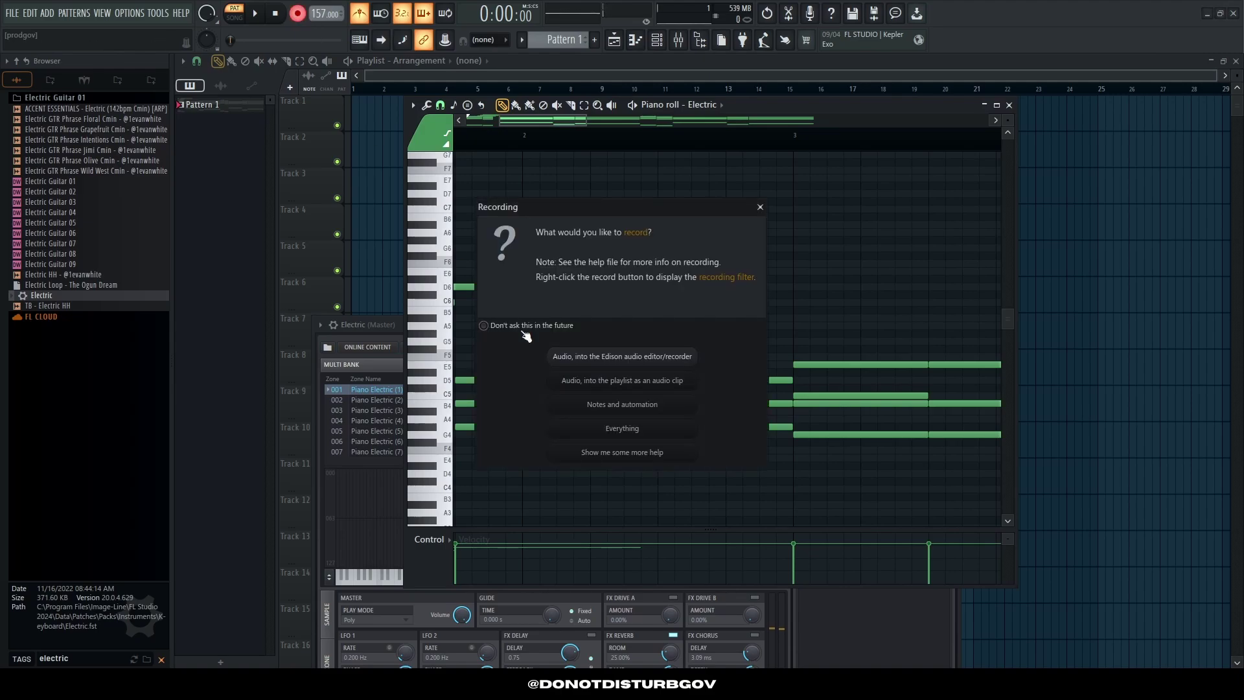
left_click(600, 404)
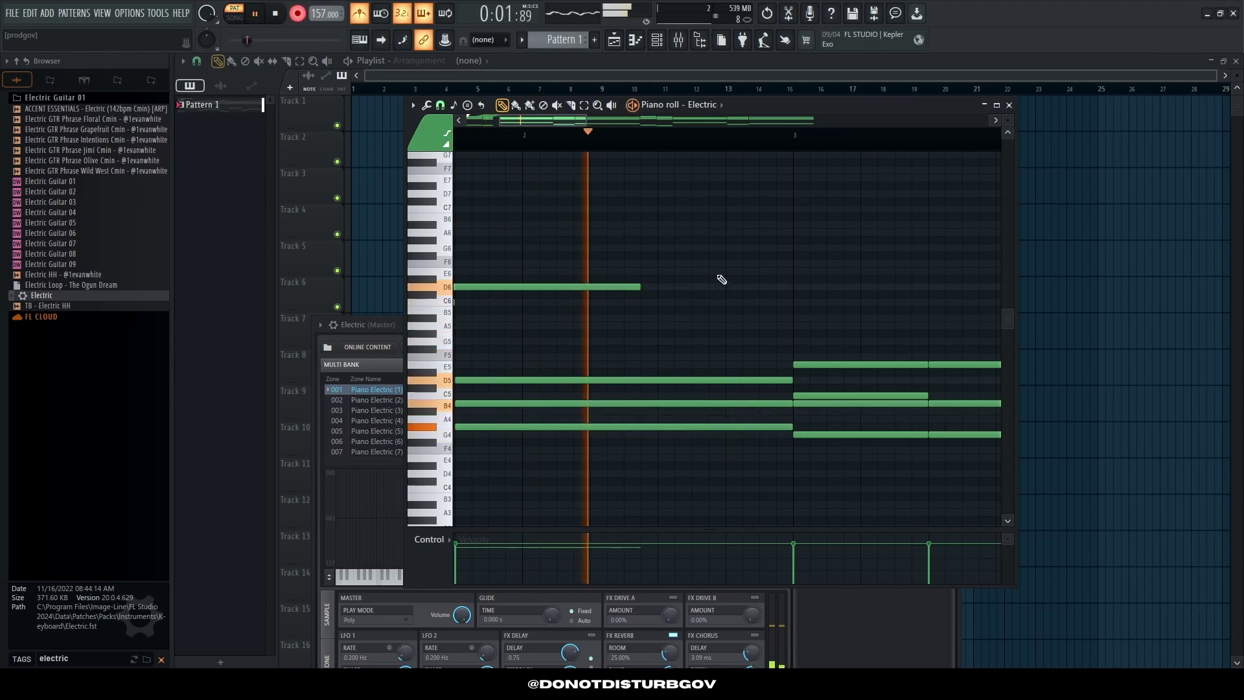
key("m")
key("e")
key("m")
key("e")
key("m")
key("m")
key("m")
key("space")
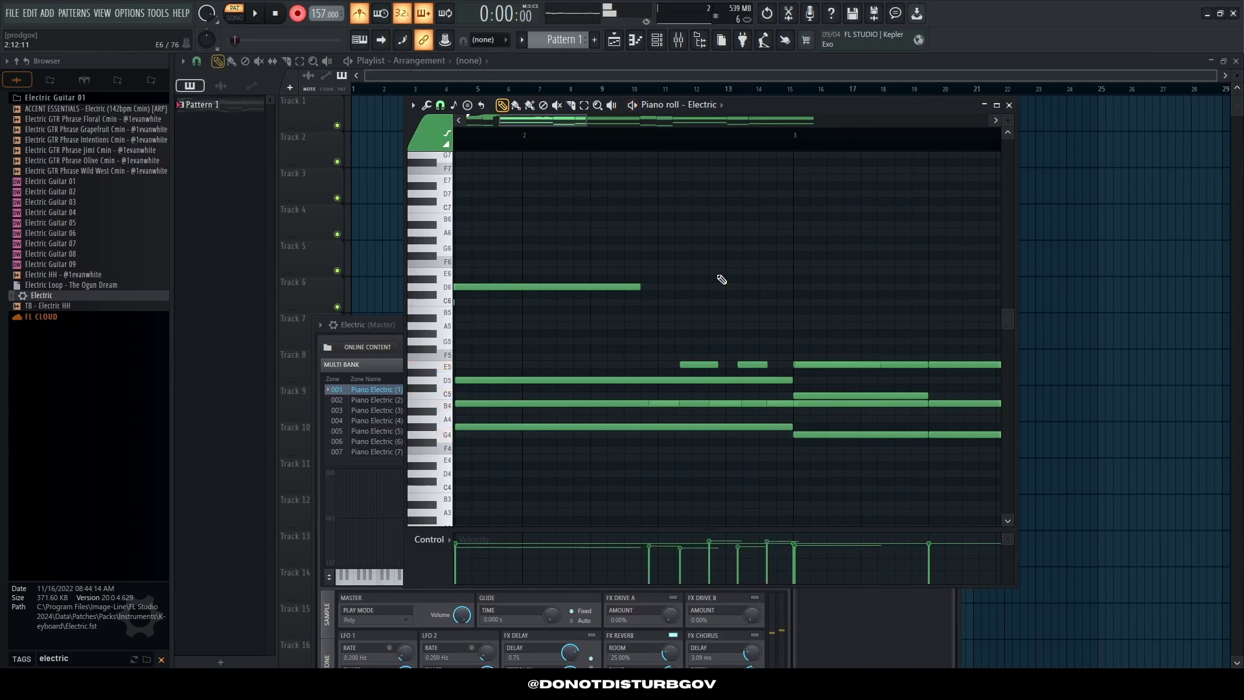
scroll(721, 279, "down", 4)
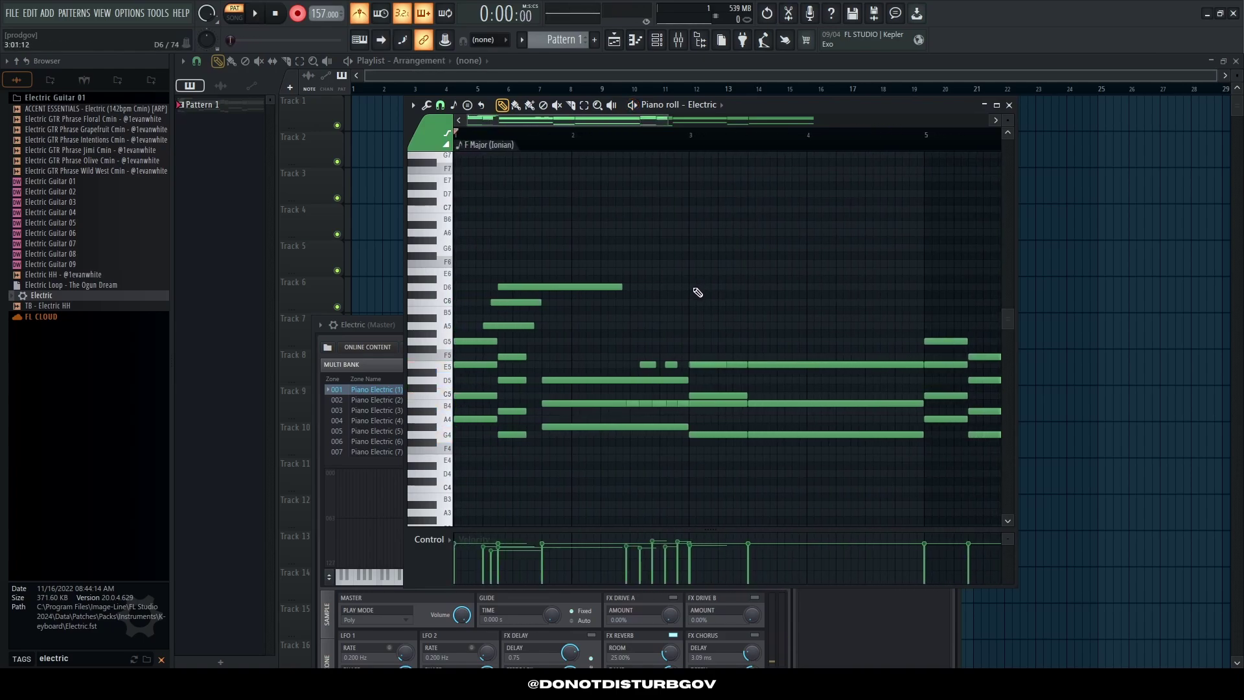
Step: Lower the three short B4 notes late in bar 2 to A#4 and raise the short E5 note at bar 3 to G#5
scroll(639, 416, "up", 3)
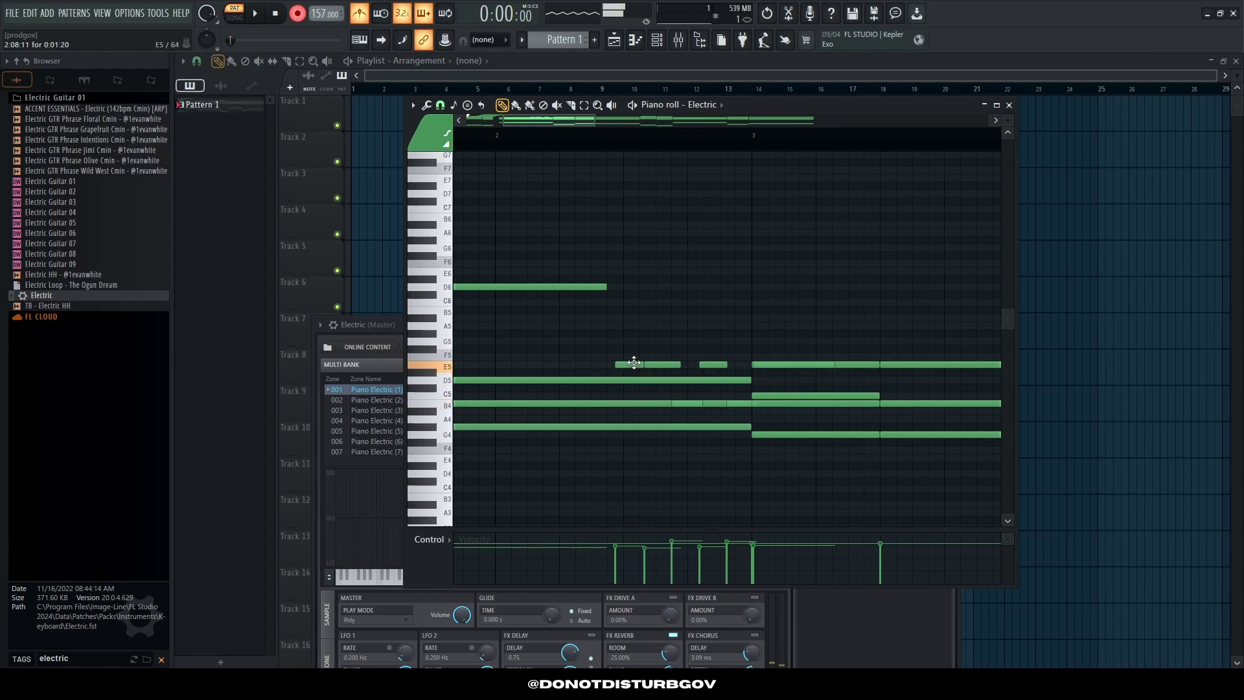
mouse_move(633, 404)
left_mouse_down()
mouse_move(605, 406)
mouse_move(627, 388)
mouse_move(633, 411)
left_mouse_up()
key("ctrl+z")
left_click(628, 418)
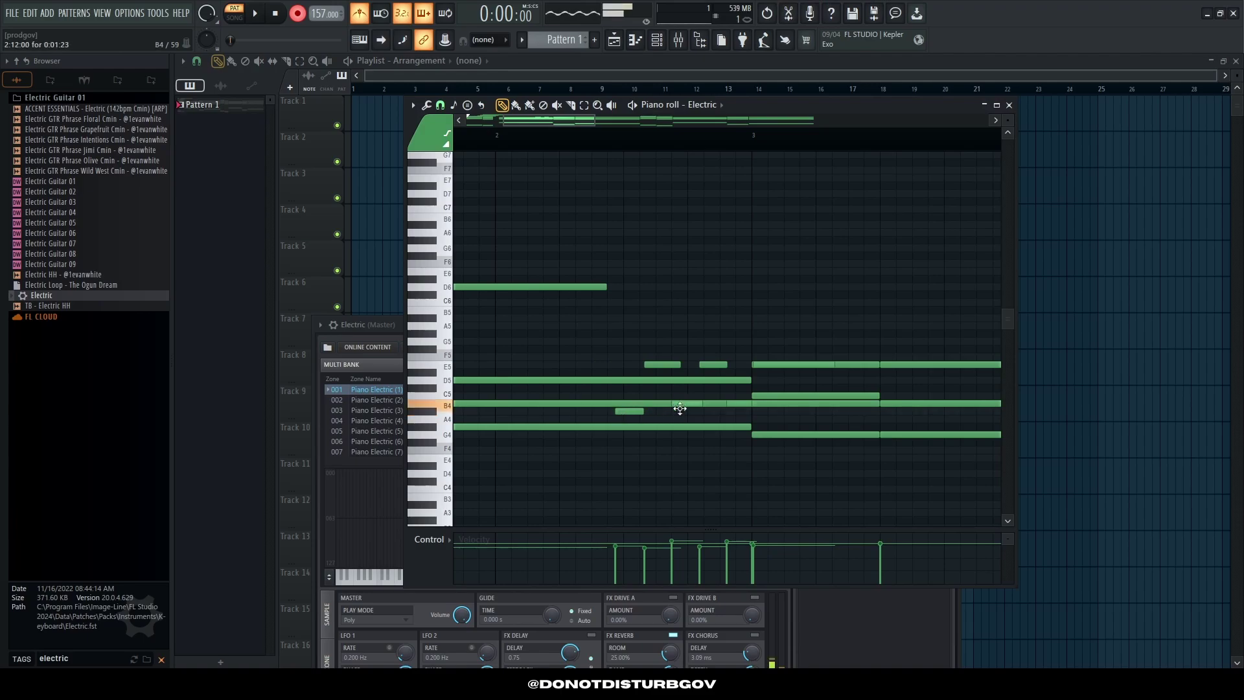
left_click_drag(679, 408, 679, 415)
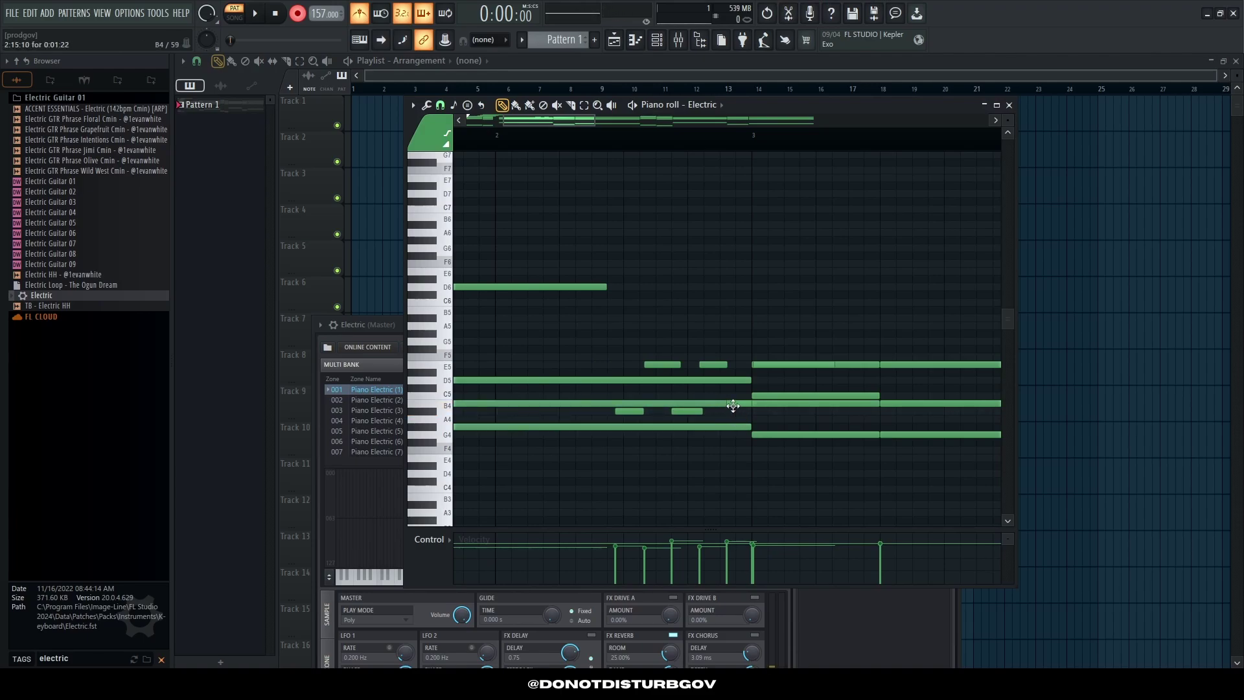
left_click(770, 367)
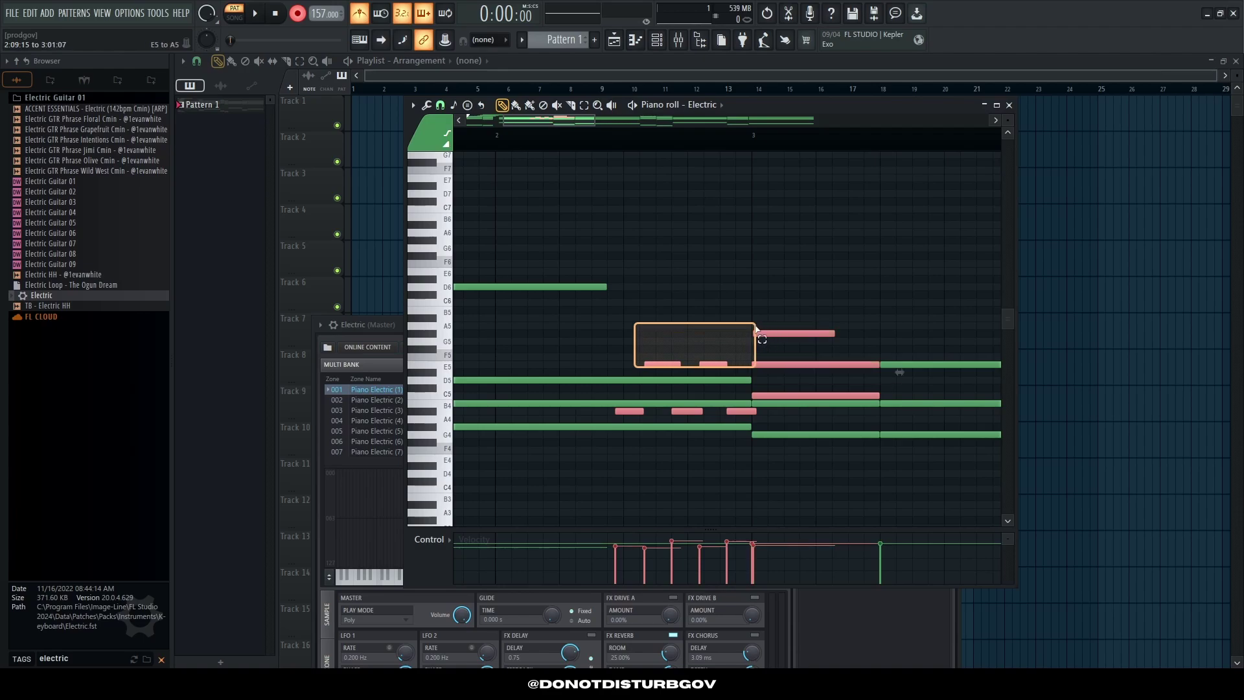
Step: Transpose the phrase late in bar 2, together with the G#5 and C5 notes at bar 3, up one octave and play it
left_click_drag(754, 327, 763, 327)
key("ctrl+Up")
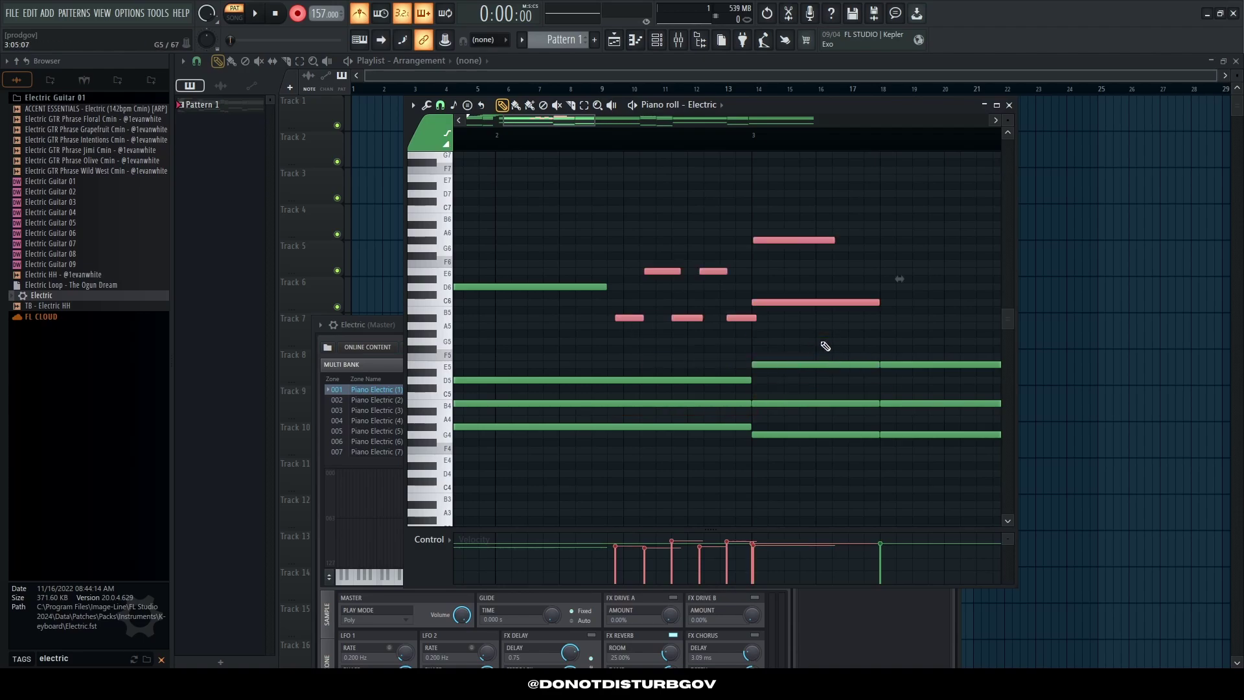
scroll(708, 278, "down", 5)
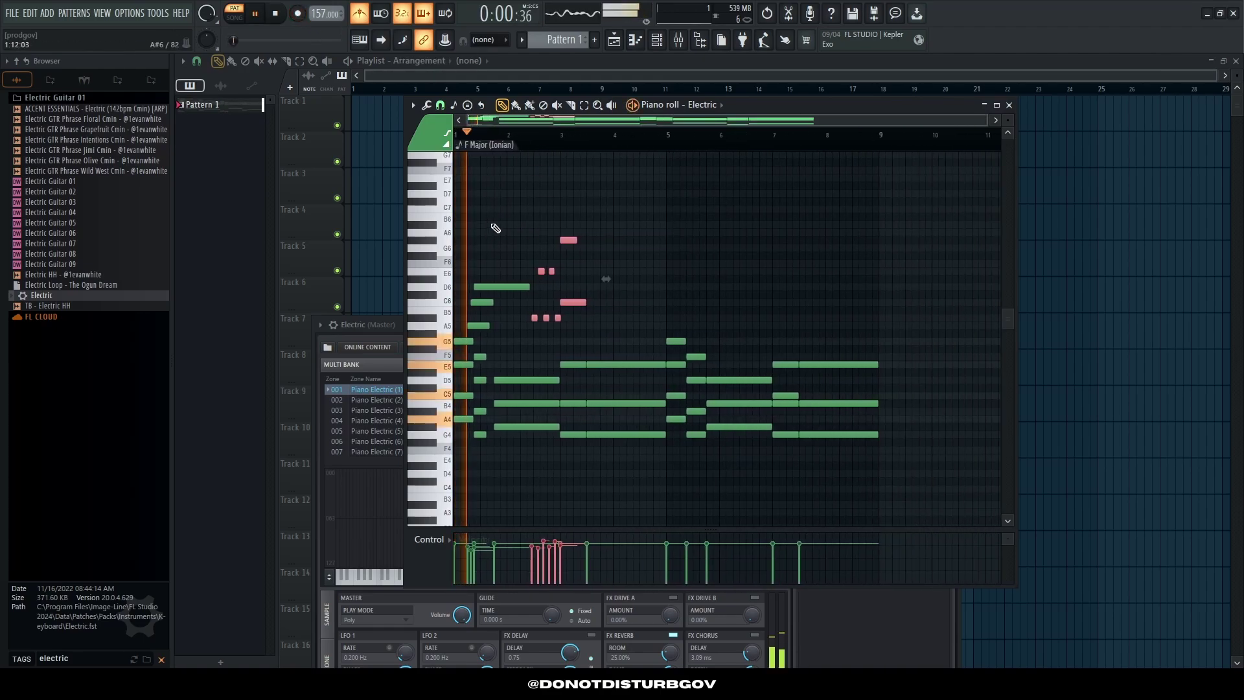
key("ctrl+d")
scroll(466, 245, "up", 5)
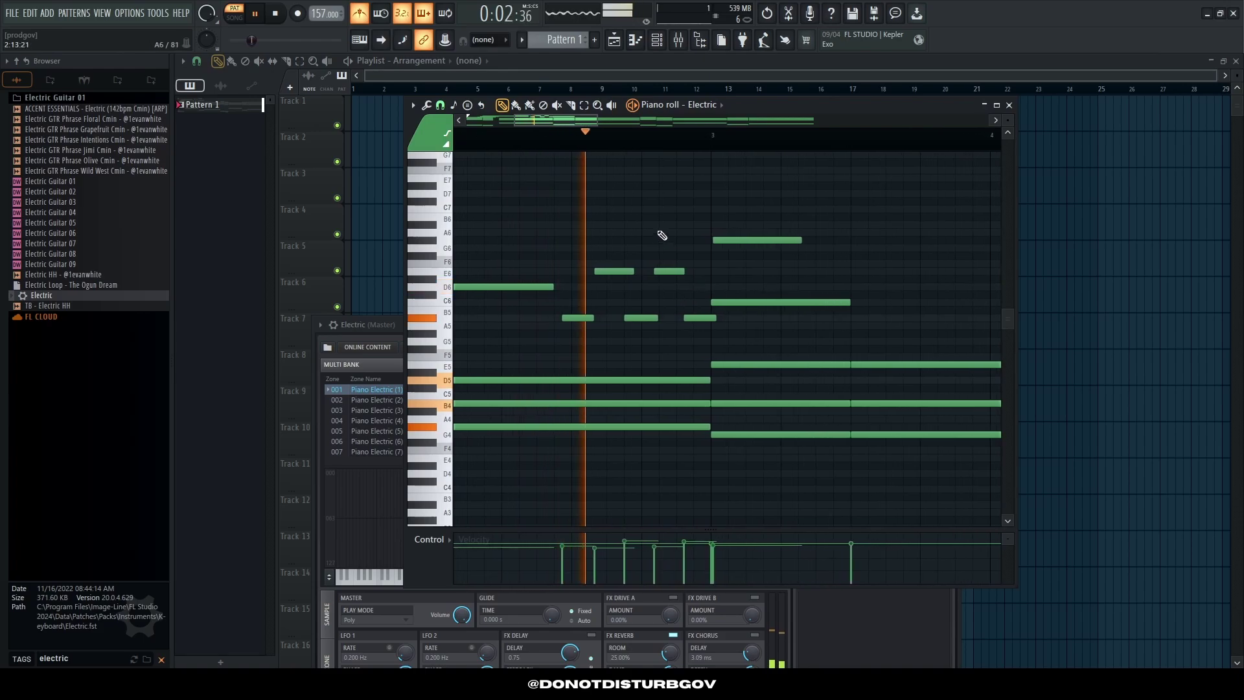
key("space")
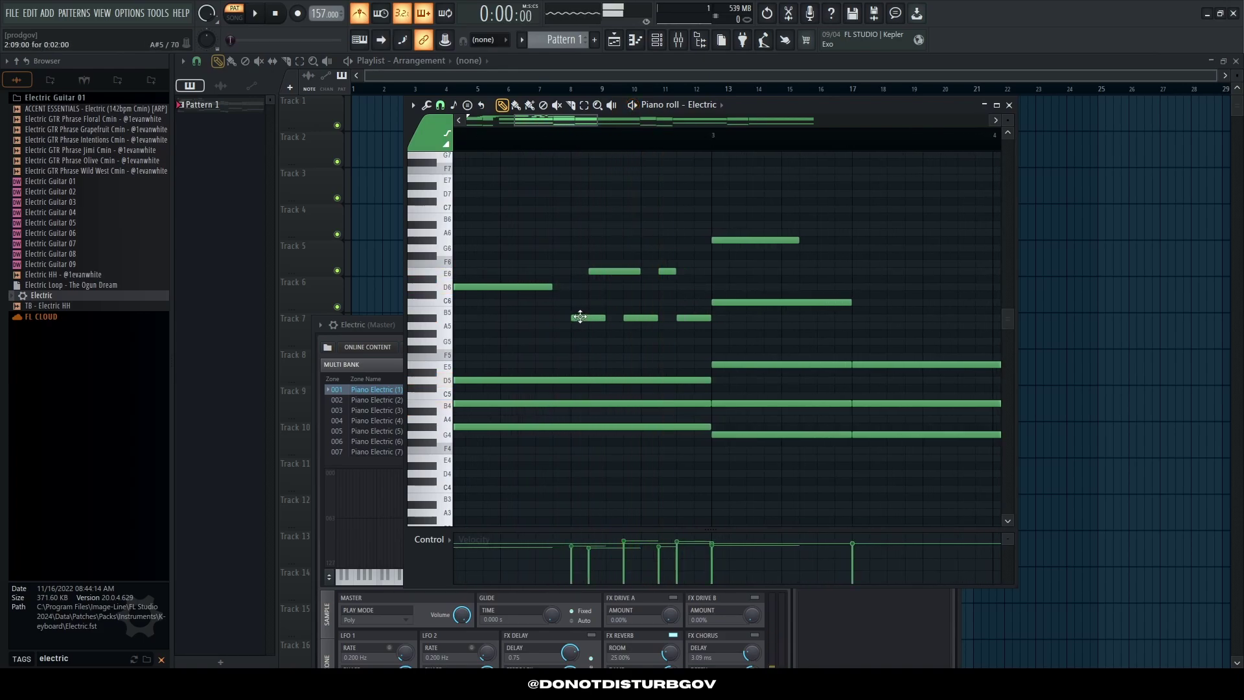
Step: Move the first A#5 note to step 7 of bar 2 and the two E6 notes to steps 9 and 15
key("space")
scroll(579, 316, "up", 2)
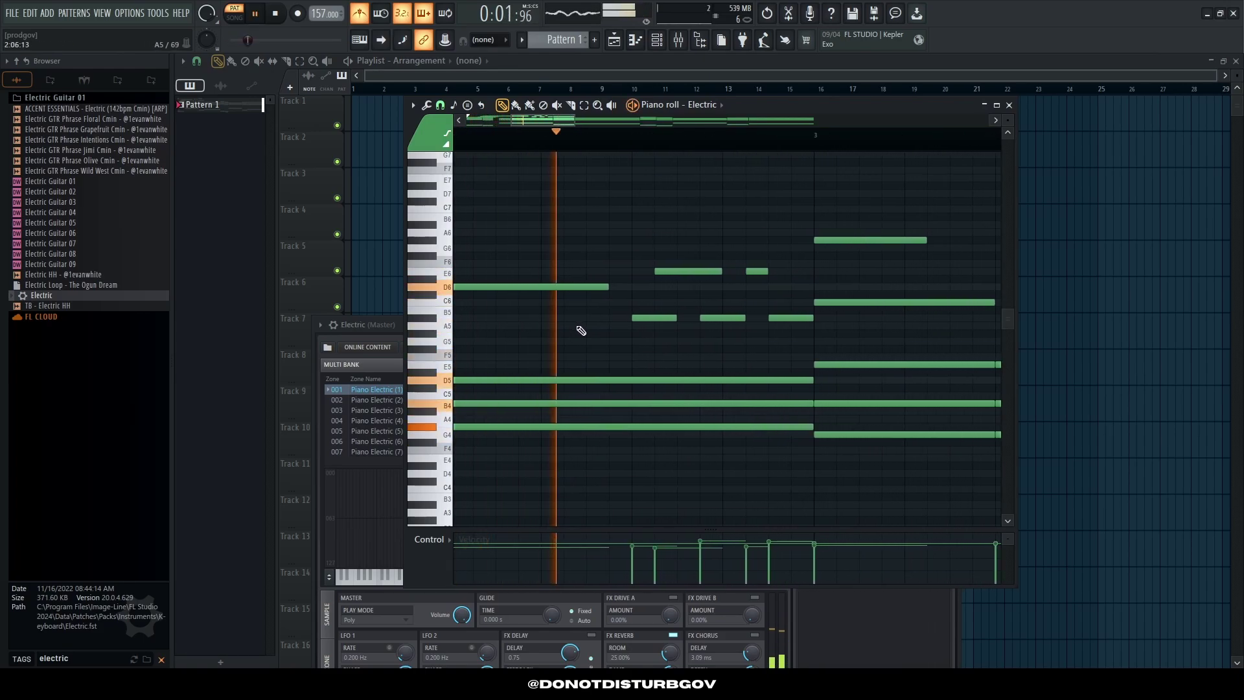
key("space")
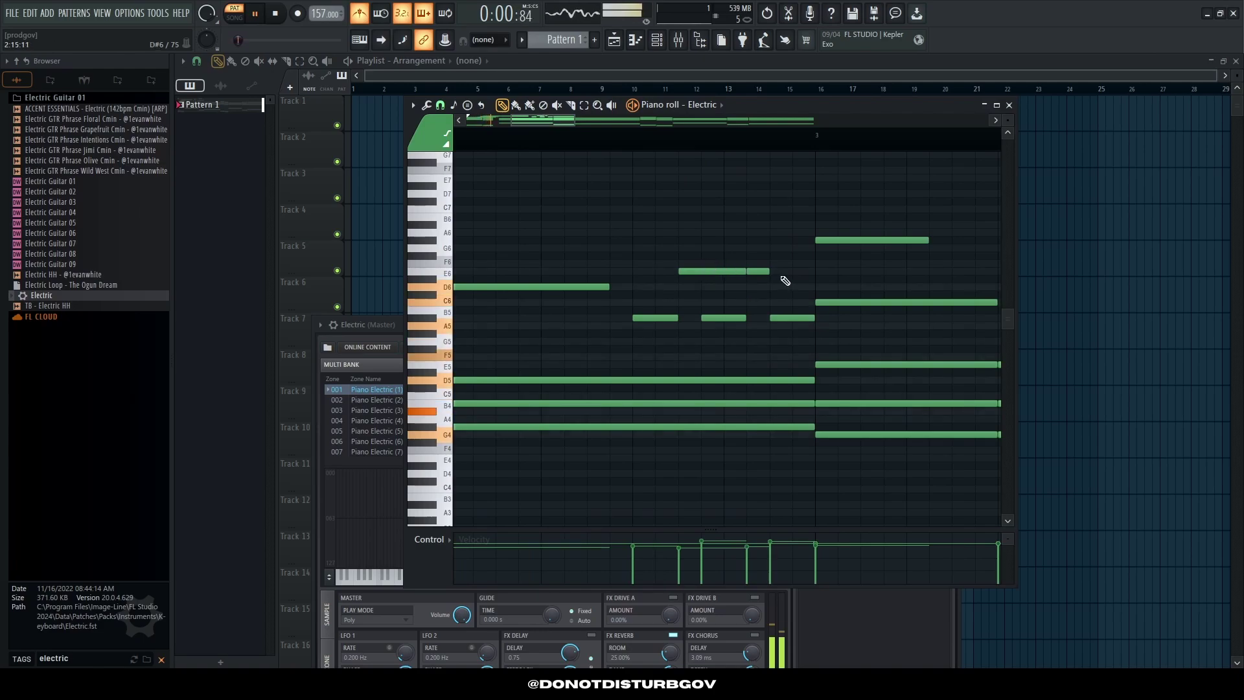
left_click_drag(760, 271, 784, 270)
key("space")
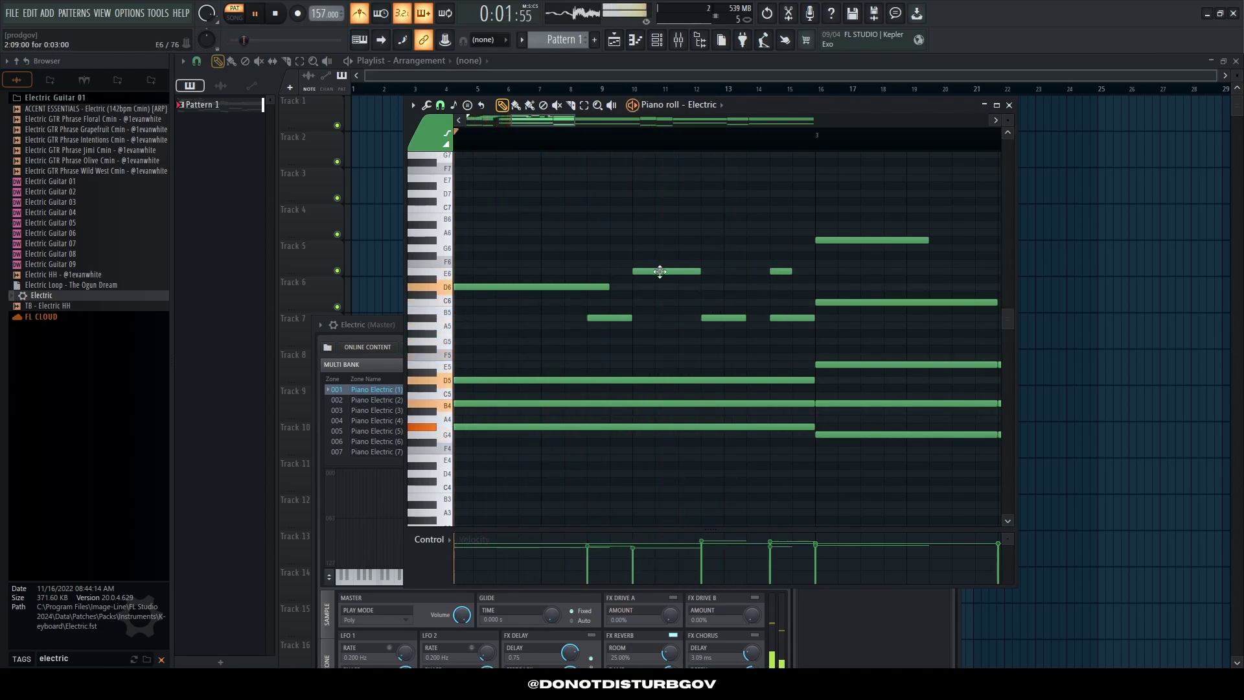
Step: Move the middle A#5 note to C6 at step 11 and the last A#5 to step 13, and delete the G#6 note
key("space")
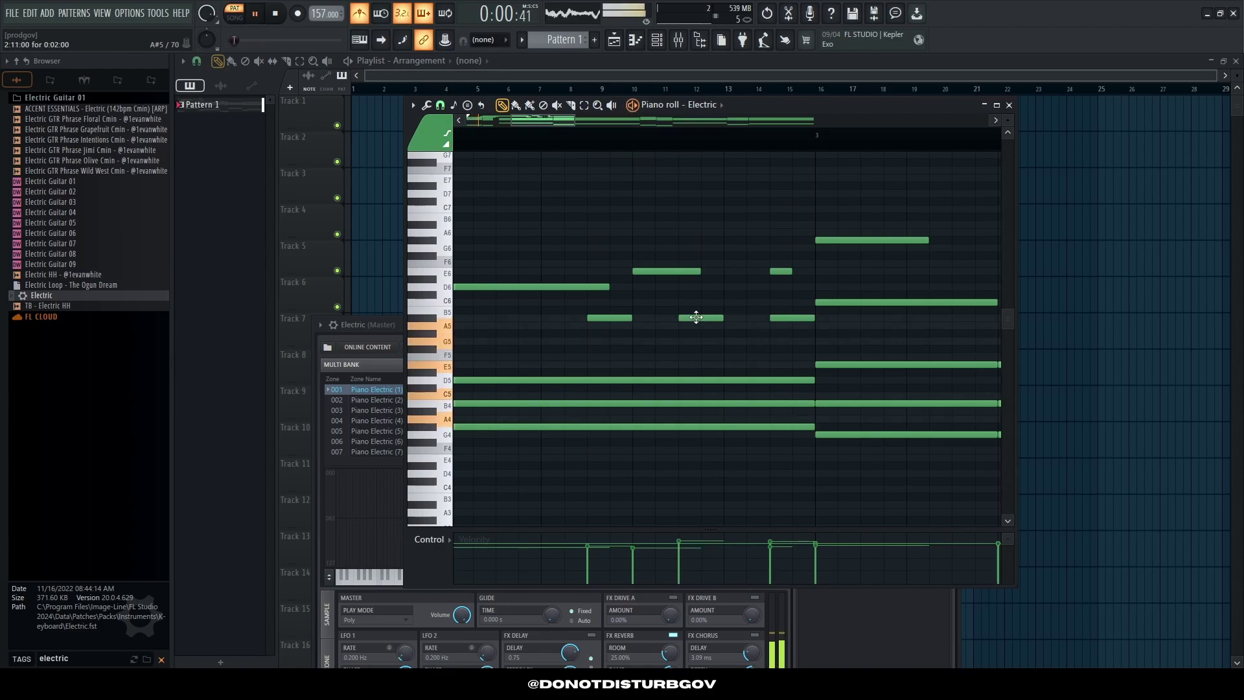
left_click_drag(709, 315, 706, 301)
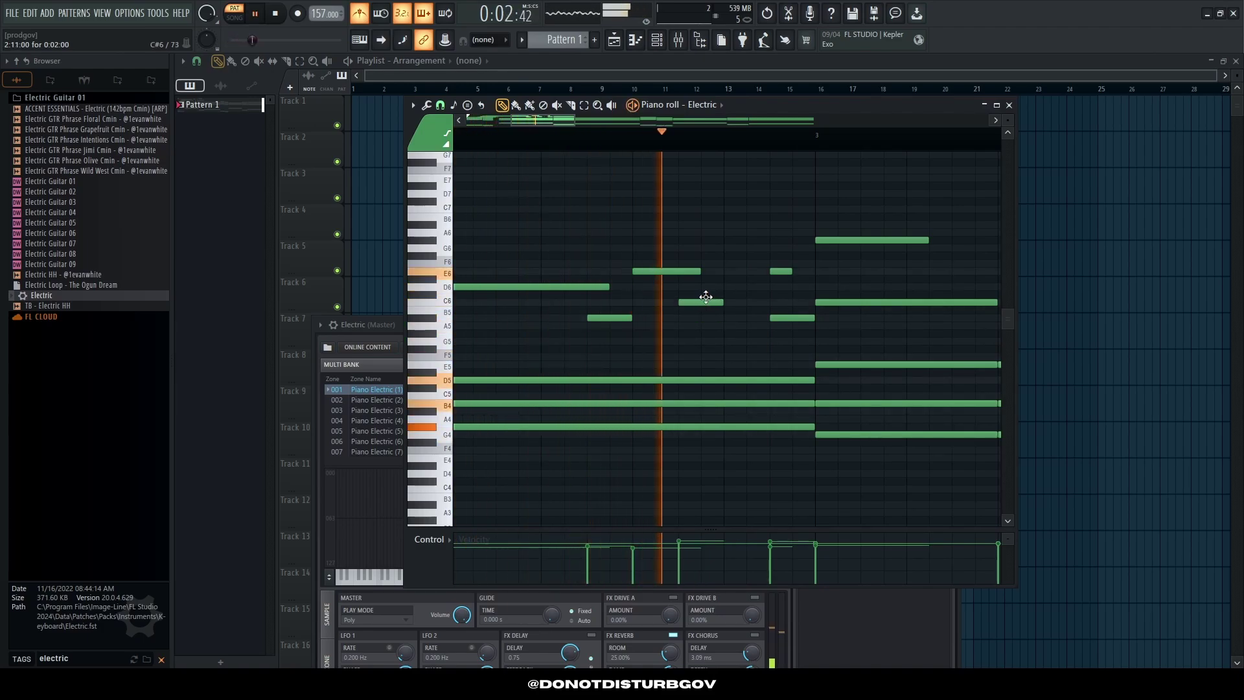
key("space")
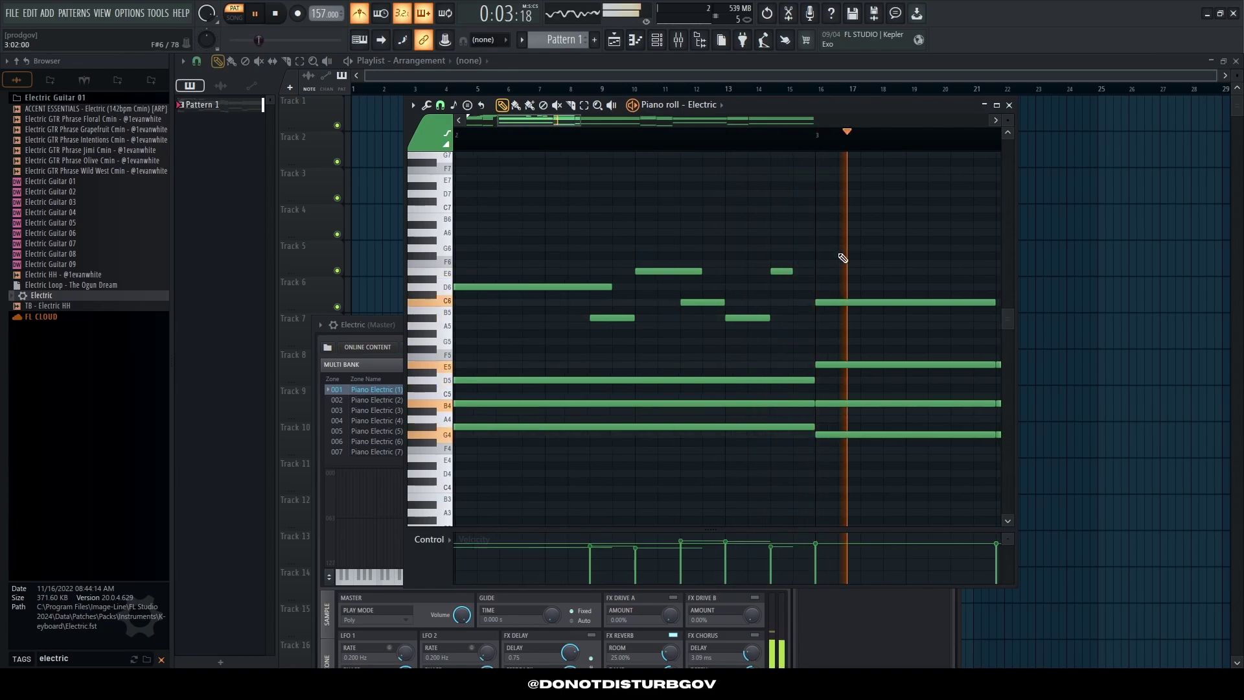
scroll(736, 296, "down", 3)
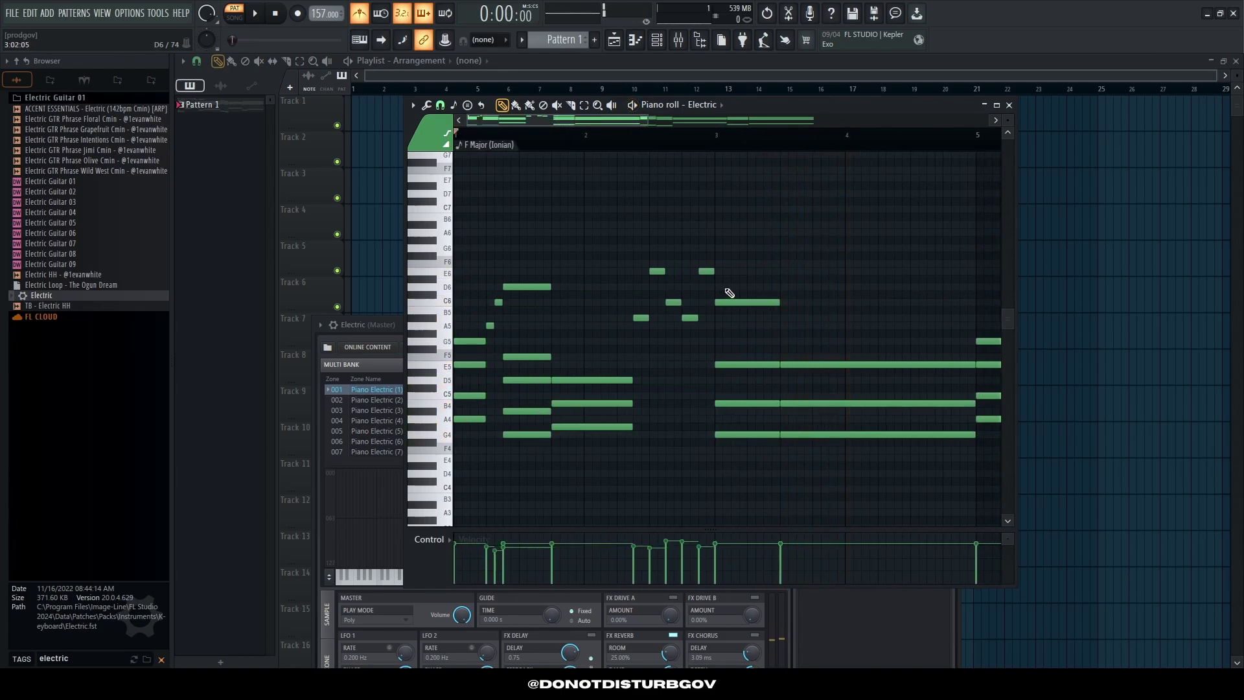
Step: Lengthen the last E6 note to four steps and extend the C6 note at bar 3 to a length of 1:14:00
key("space")
left_click(707, 272)
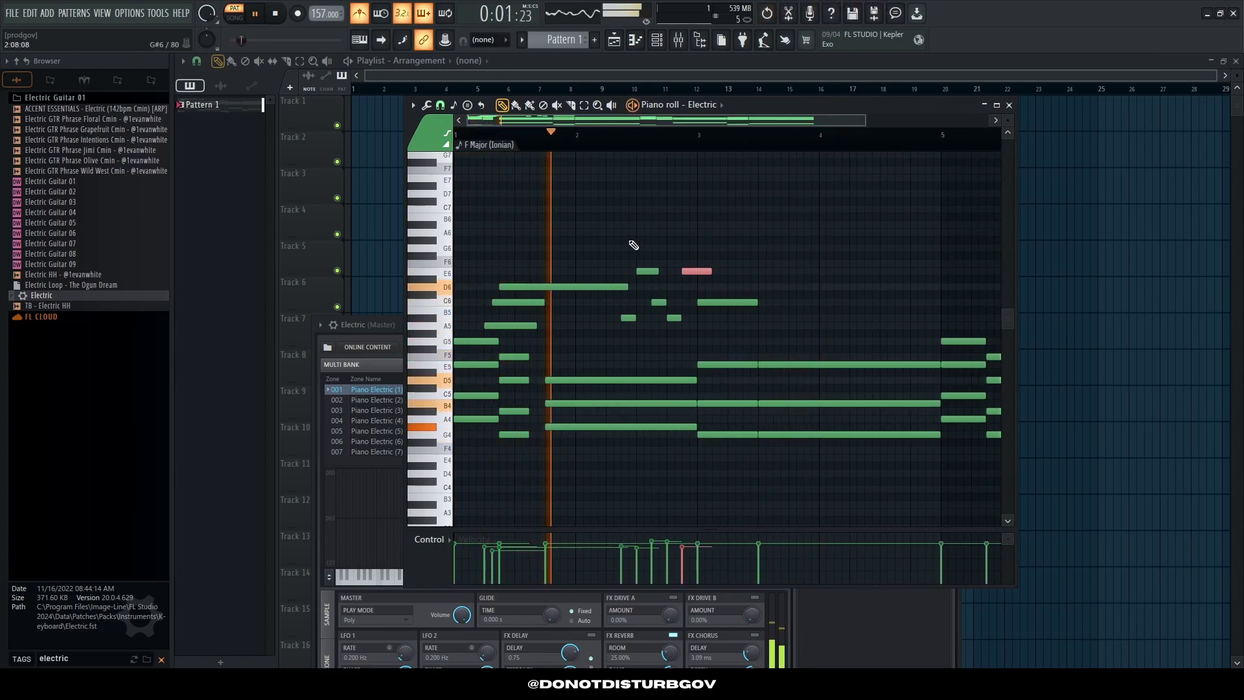
scroll(583, 256, "up", 3)
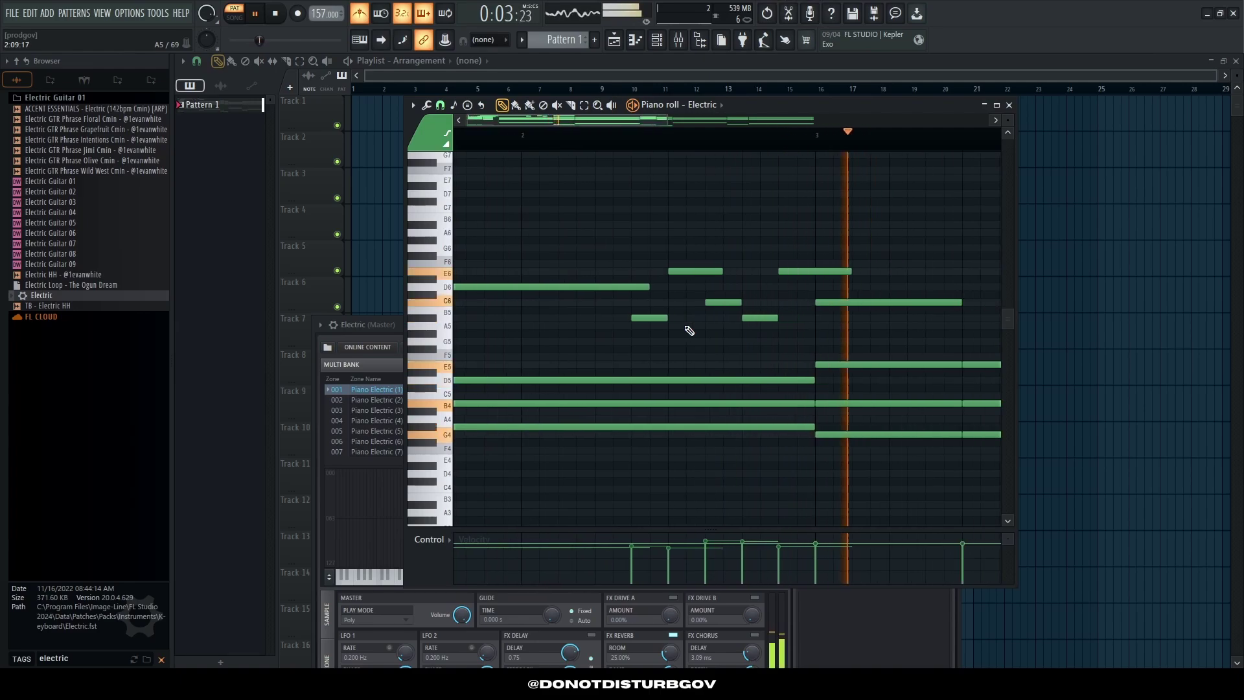
scroll(688, 331, "down", 3)
key("space")
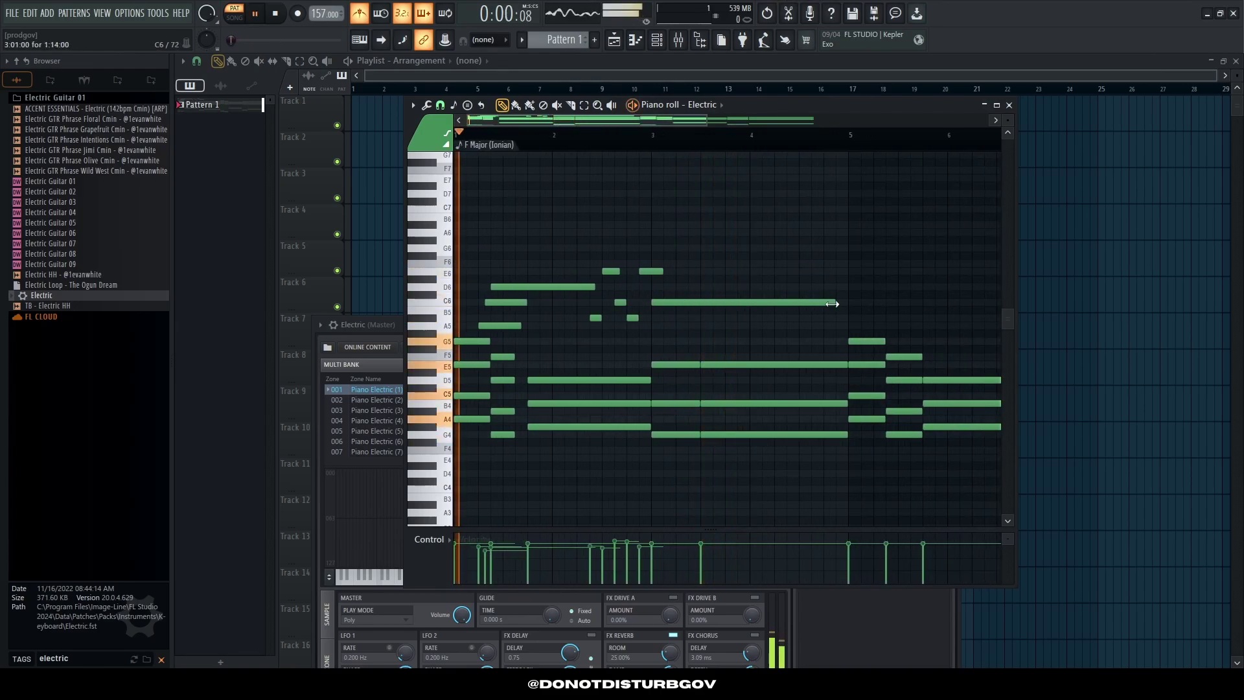
Step: Lower the first A#5 note of the bar 2 phrase to G5 and the second A#5 note to A5 while replaying the pattern
scroll(669, 337, "up", 3)
left_click_drag(561, 262, 704, 328)
key("space")
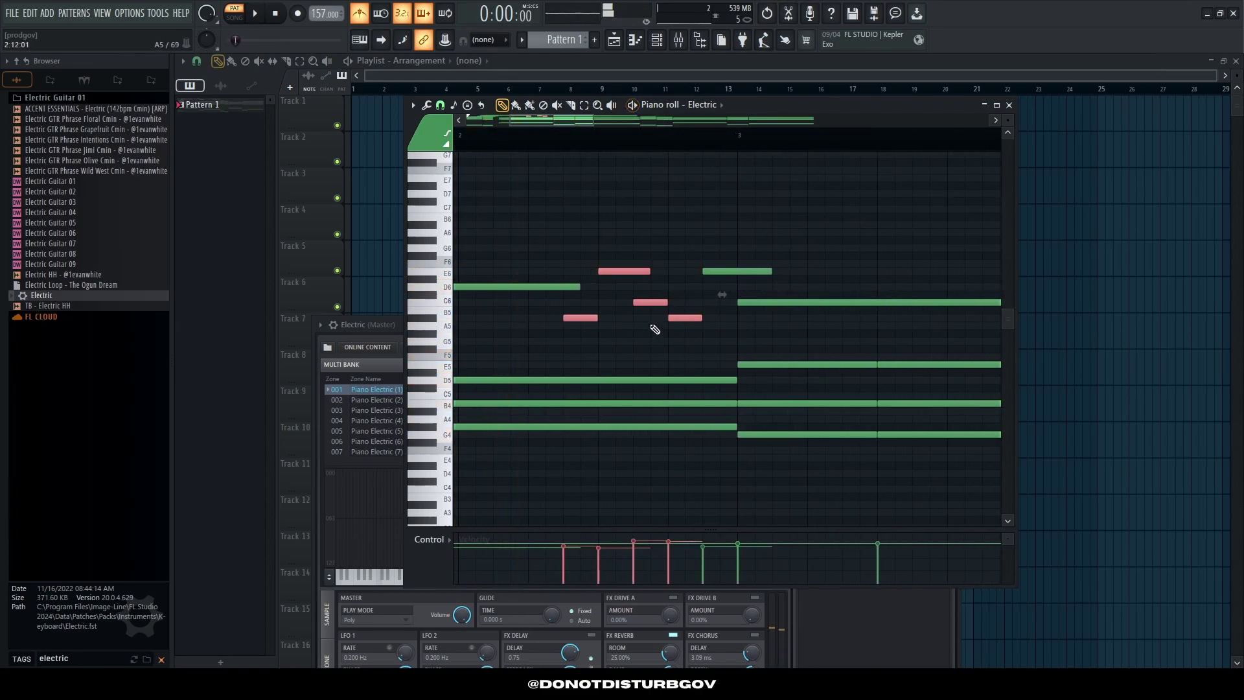
key("space")
scroll(522, 244, "down", 2)
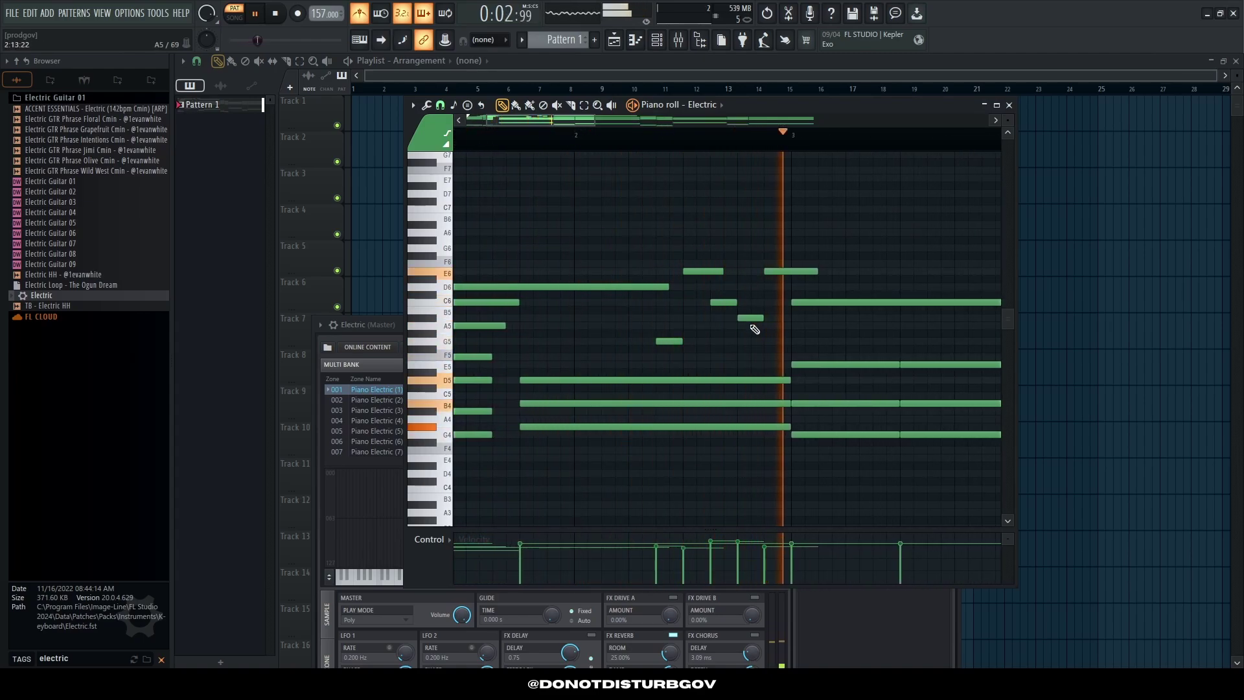
Step: Lower both E6 notes of the bar 2 phrase to B5 and play the pattern
left_click_drag(818, 281, 679, 264)
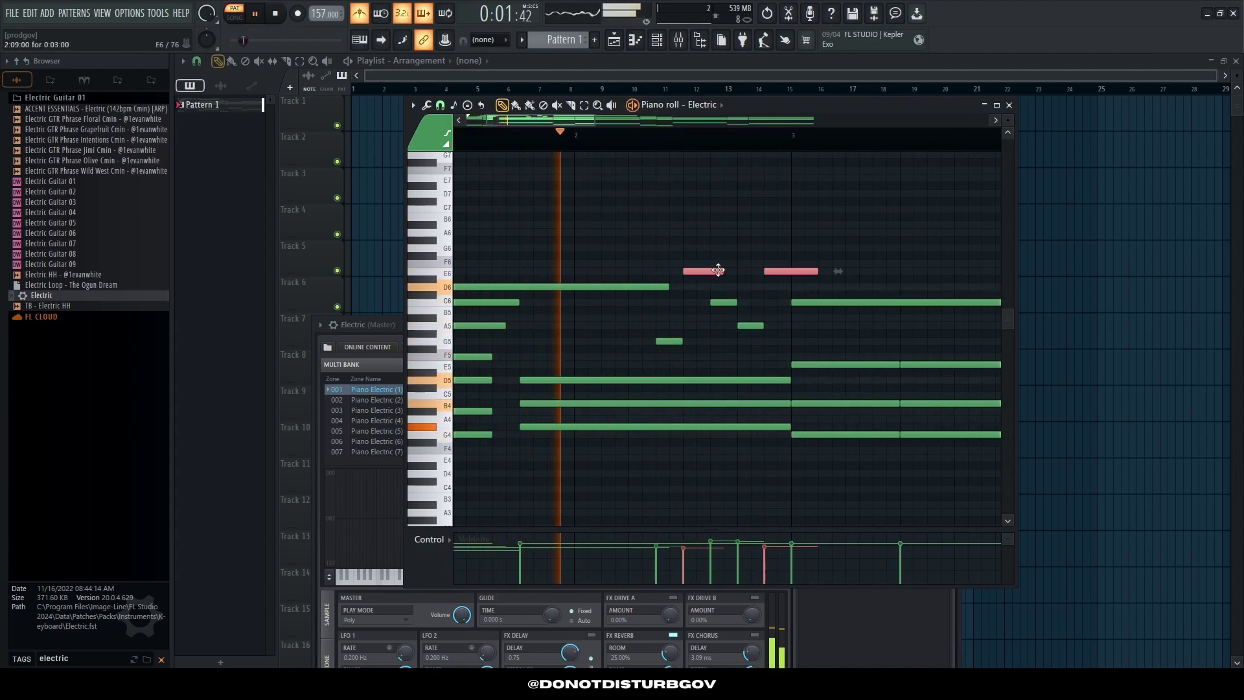
key("shift+Down")
key("shift+Down")
key("shift+Down")
key("shift+Down")
key("shift+Down")
key("space")
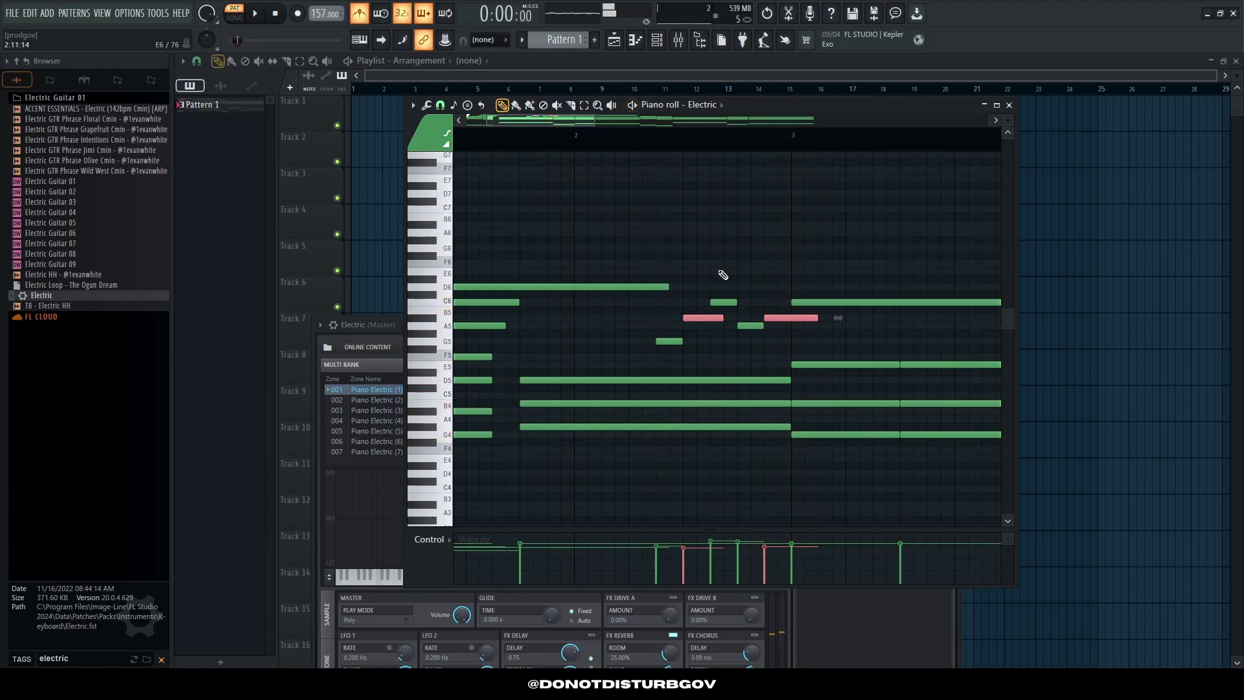
key("shift+Up")
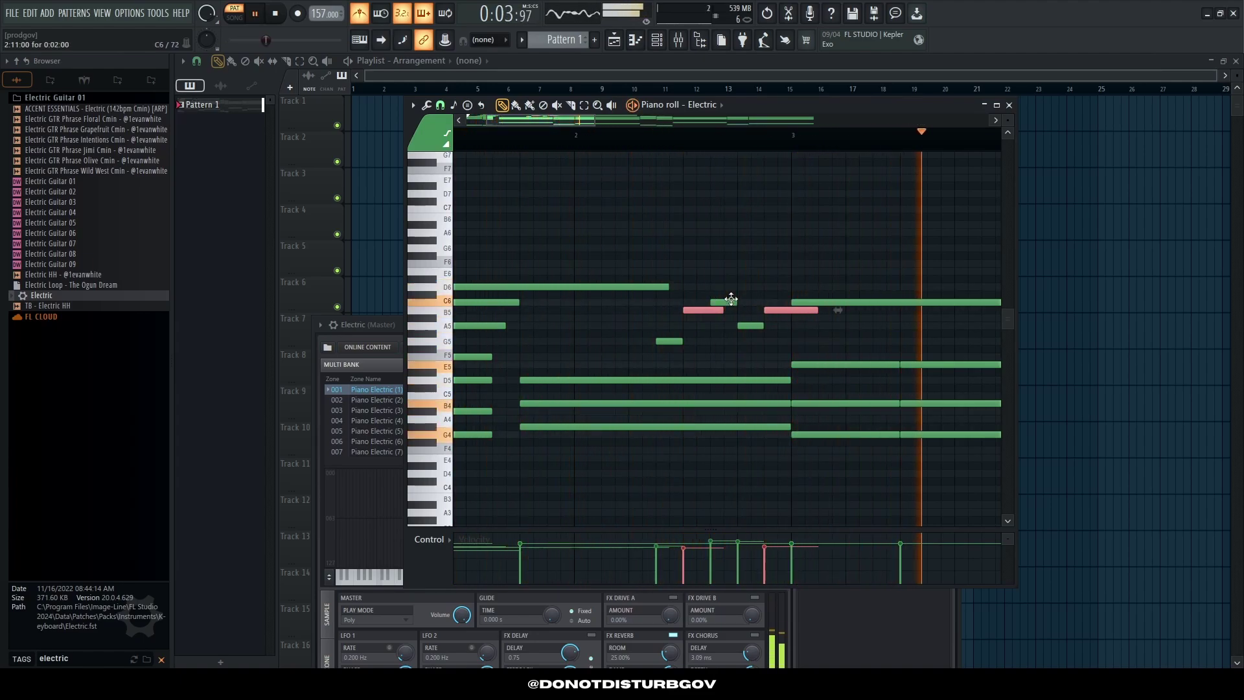
left_click(729, 300)
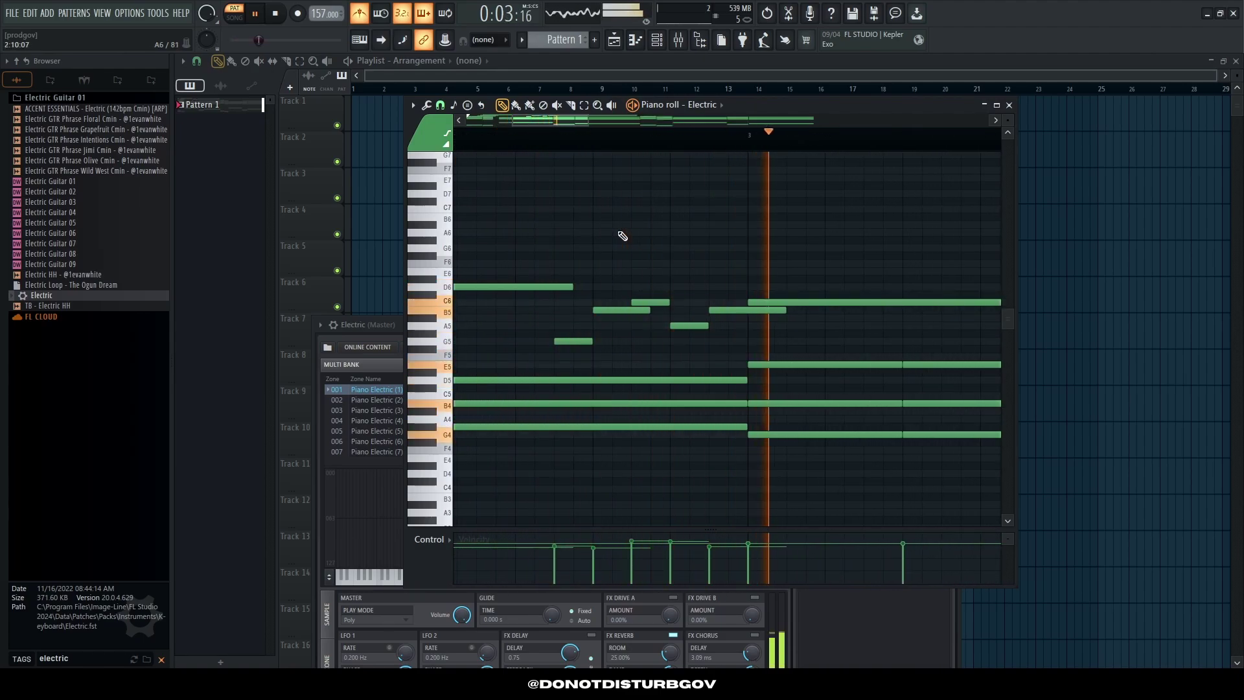
Step: Lengthen all five notes of the rising and falling phrase in bar 2 by four steps each
scroll(635, 312, "down", 3)
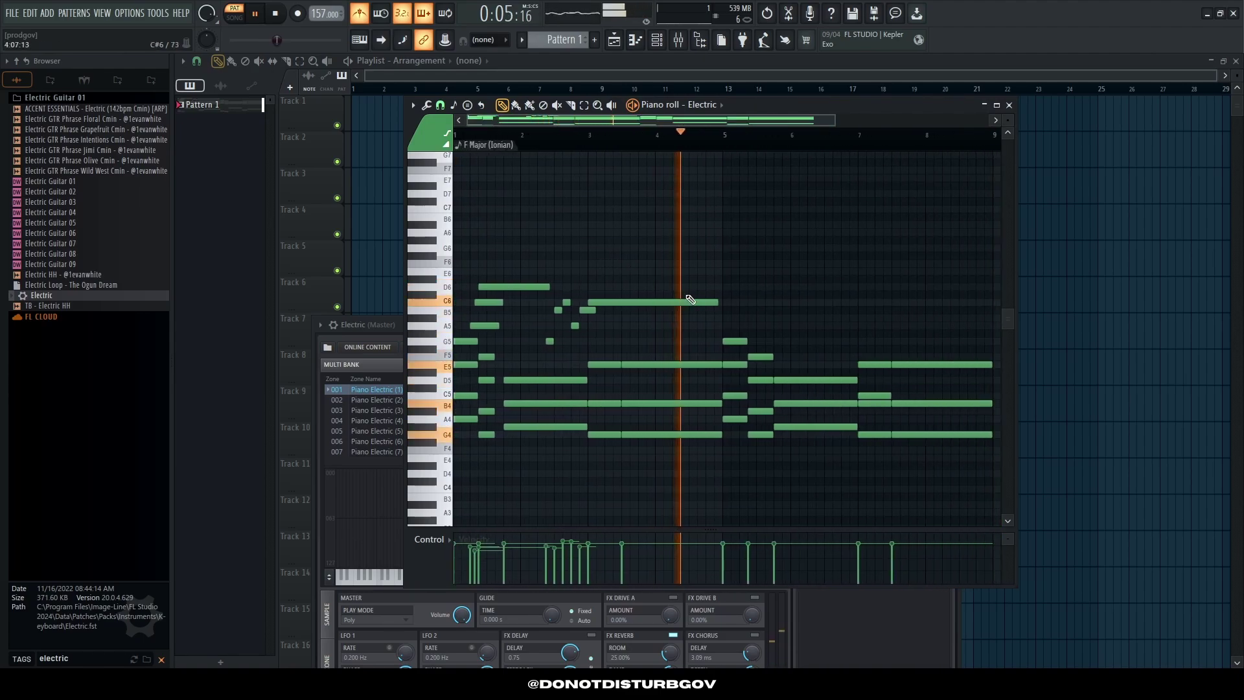
scroll(583, 333, "up", 3)
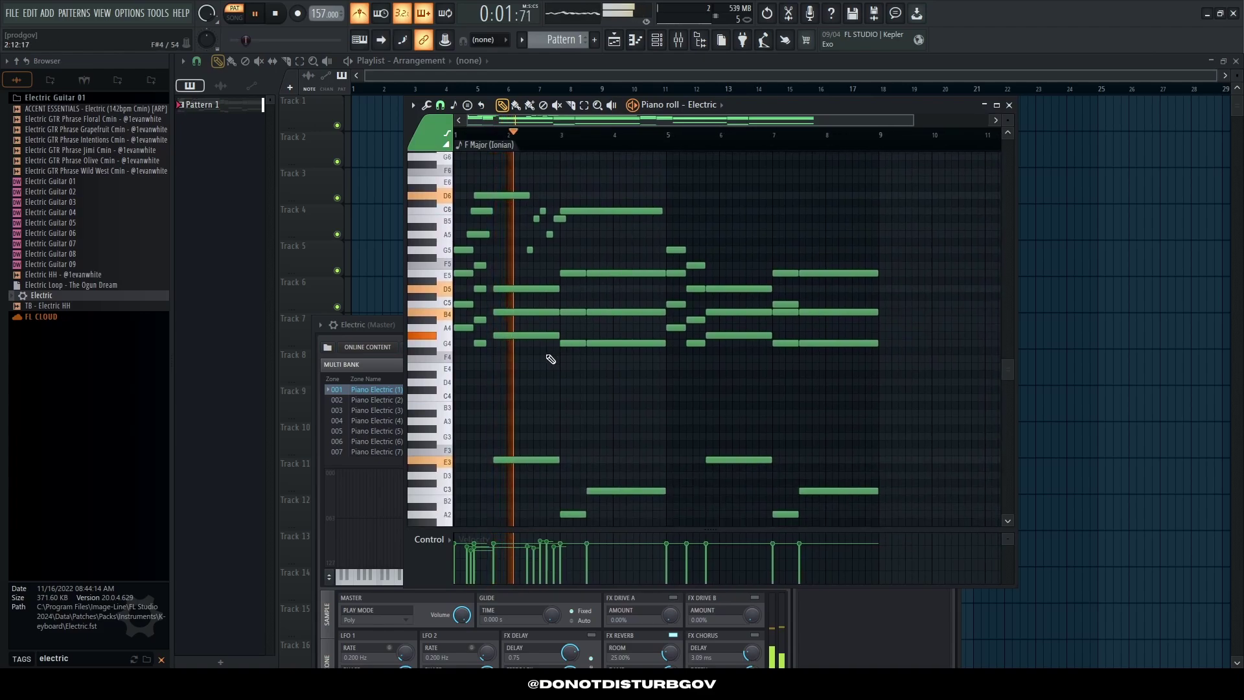
scroll(580, 323, "up", 2)
key("space")
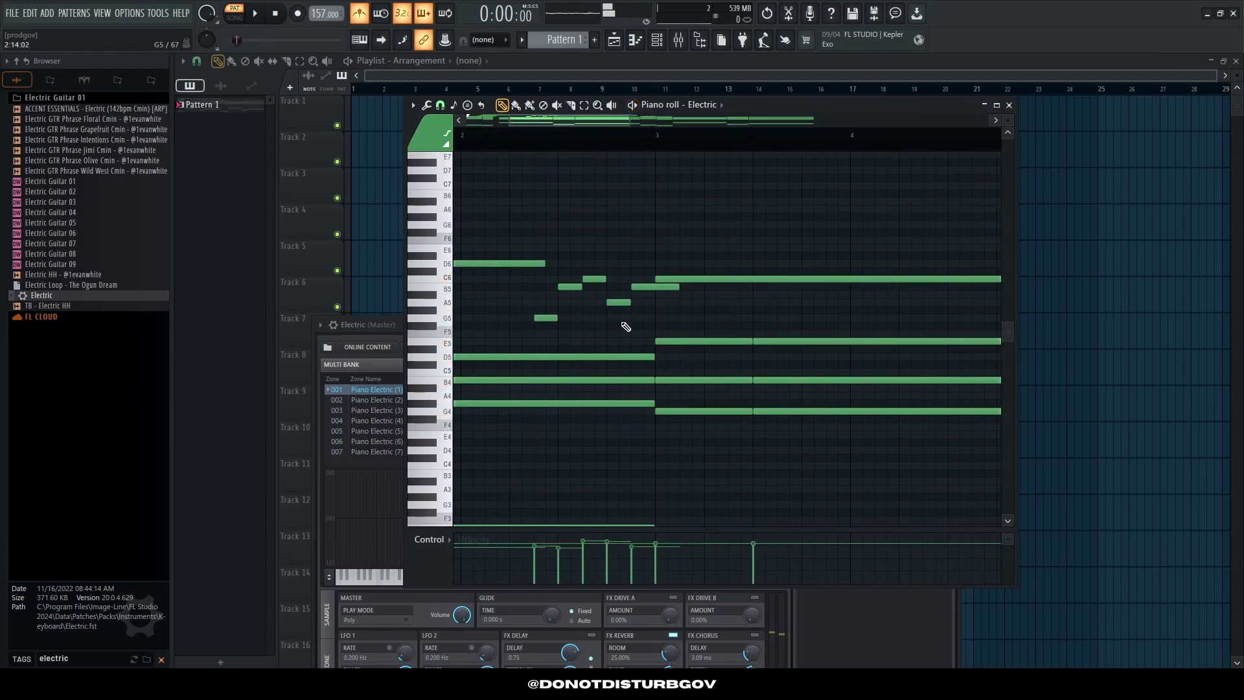
left_click_drag(680, 271, 532, 324)
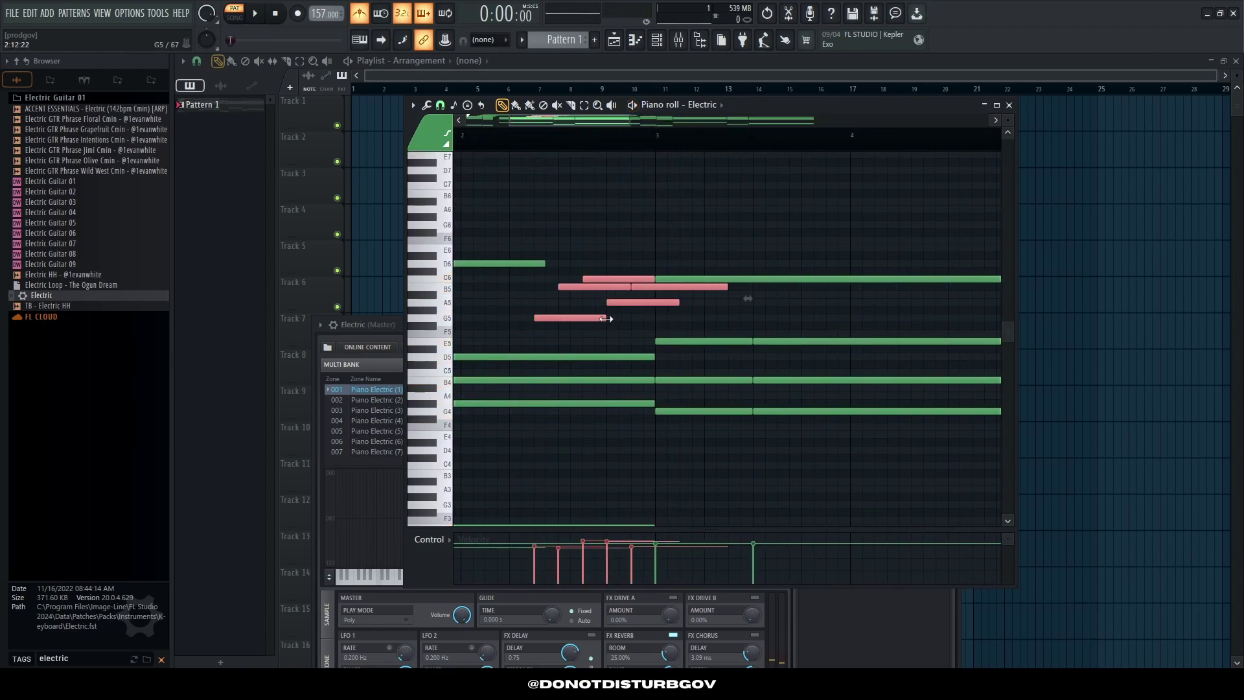
scroll(611, 236, "down", 1)
left_click(536, 235)
Step: Add an A5 note at step 7 of bar 3 lasting 1:07:00 and an equally long A#5 note at the end of bar 3
key("space")
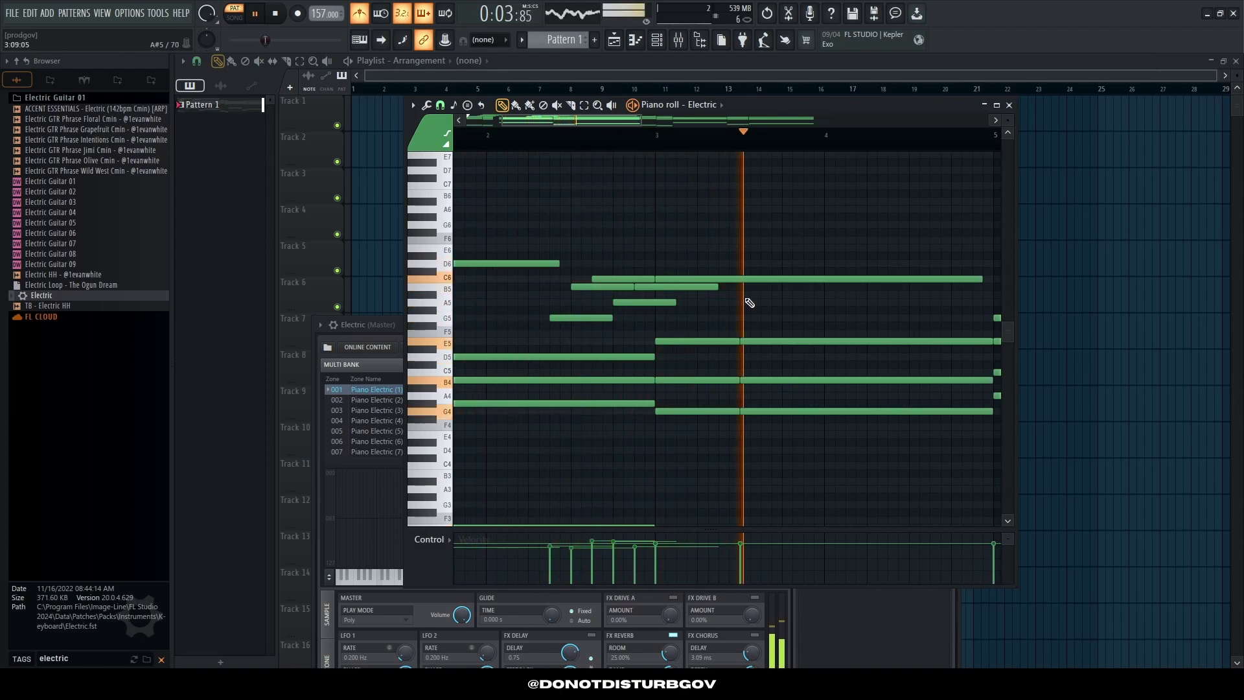
left_click(827, 295)
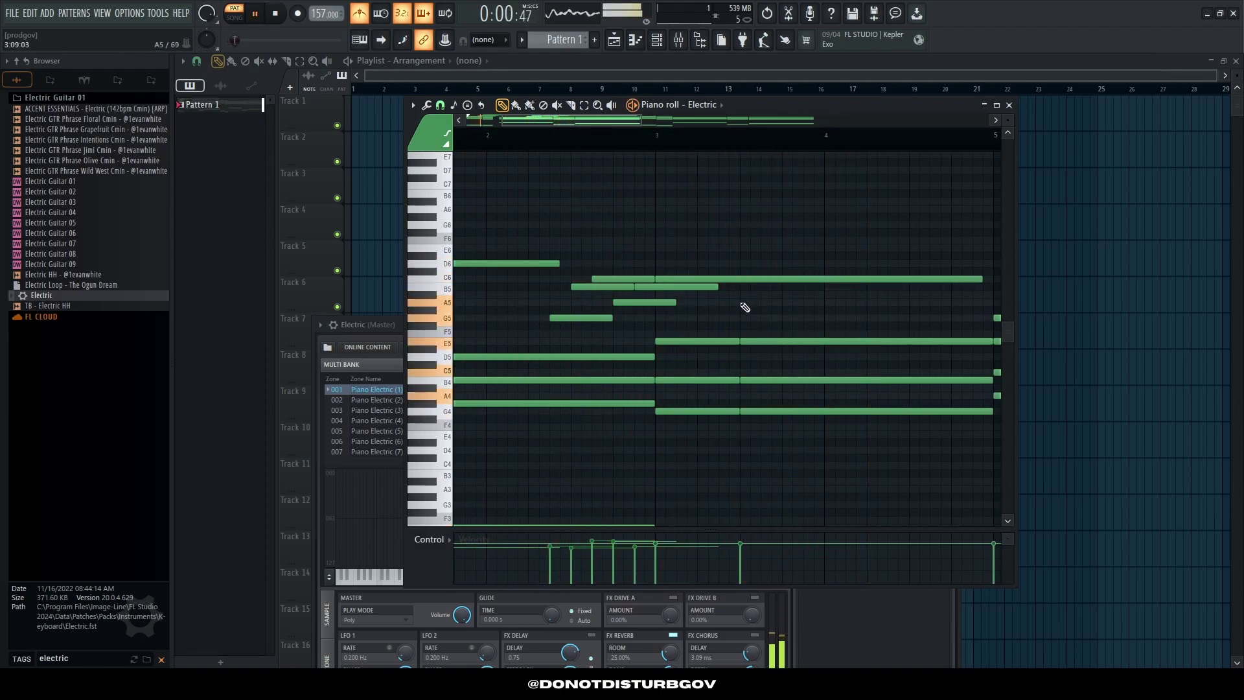
left_click_drag(737, 302, 960, 302)
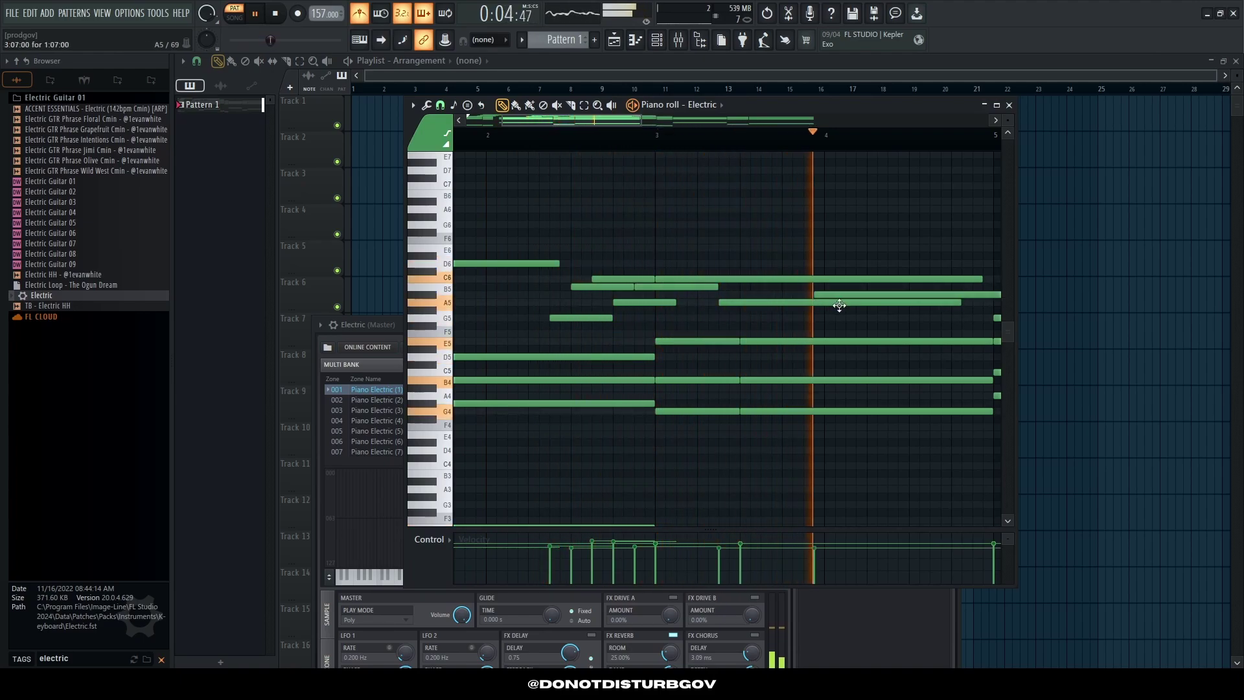
scroll(661, 313, "up", 3)
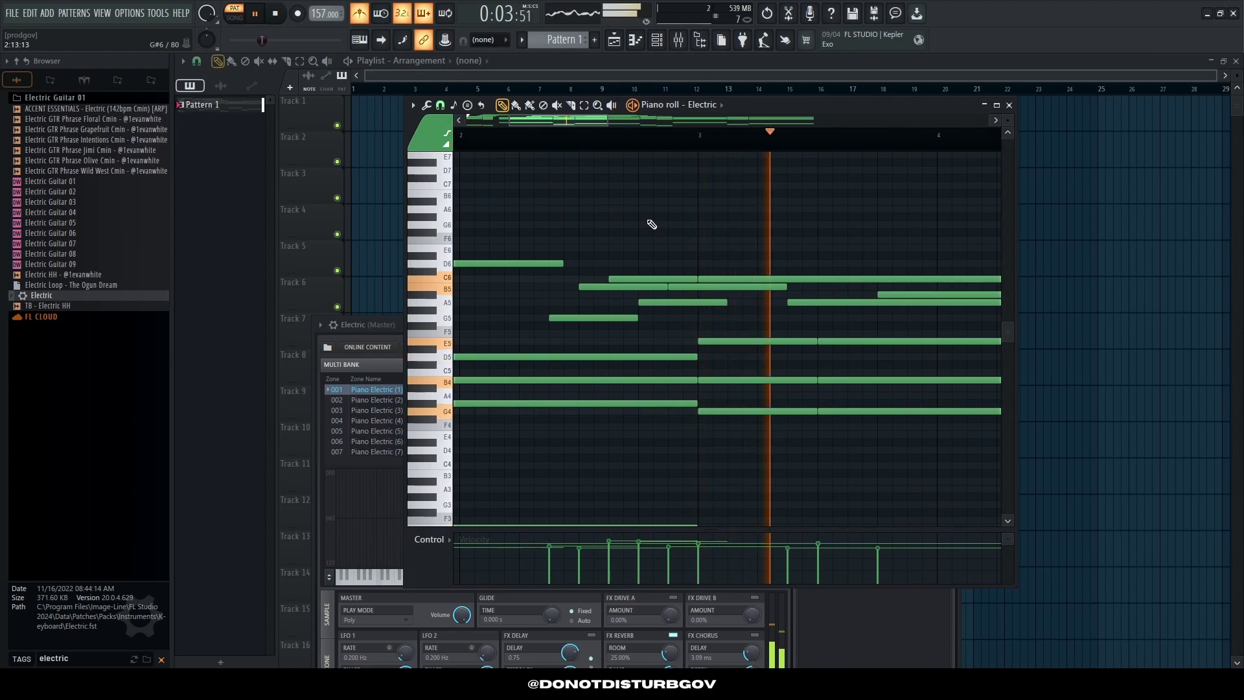
scroll(654, 278, "down", 3)
Step: Move the long A#5 note to B5 at step 13 of bar 3, and add an A#5 note at step 8 of bar 4 lasting 1:07:00
key("space")
key("space")
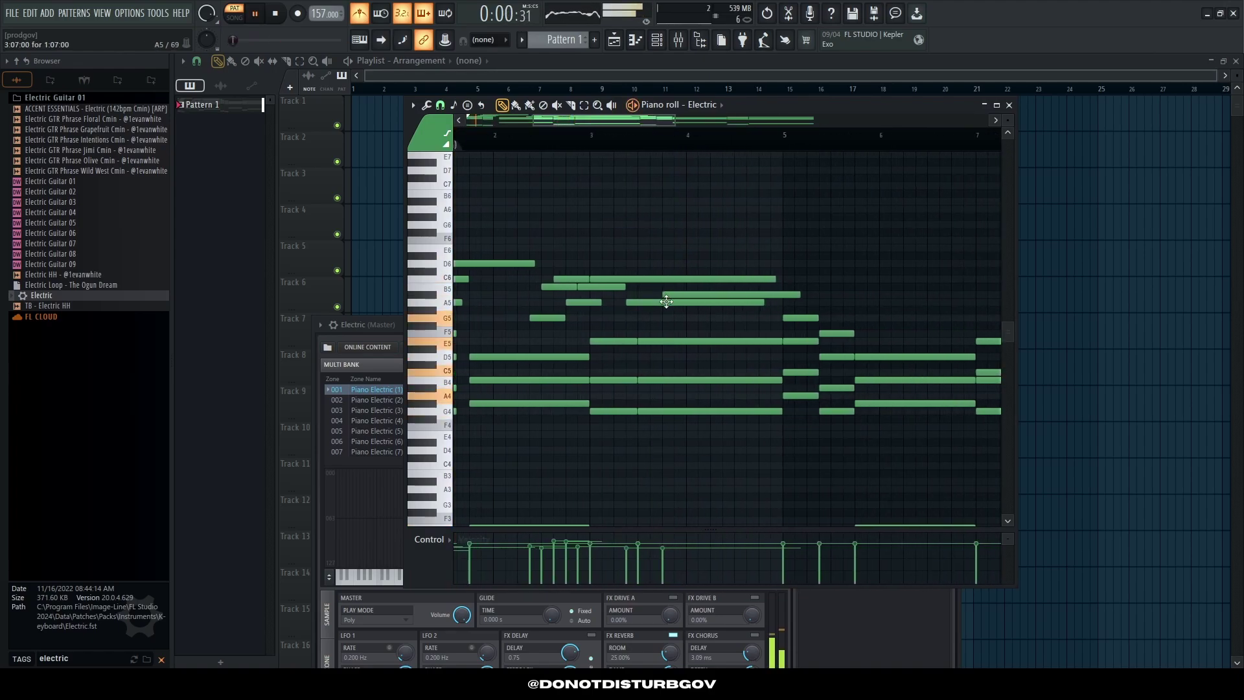
scroll(672, 285, "up", 2)
scroll(517, 242, "down", 3)
scroll(633, 250, "up", 3)
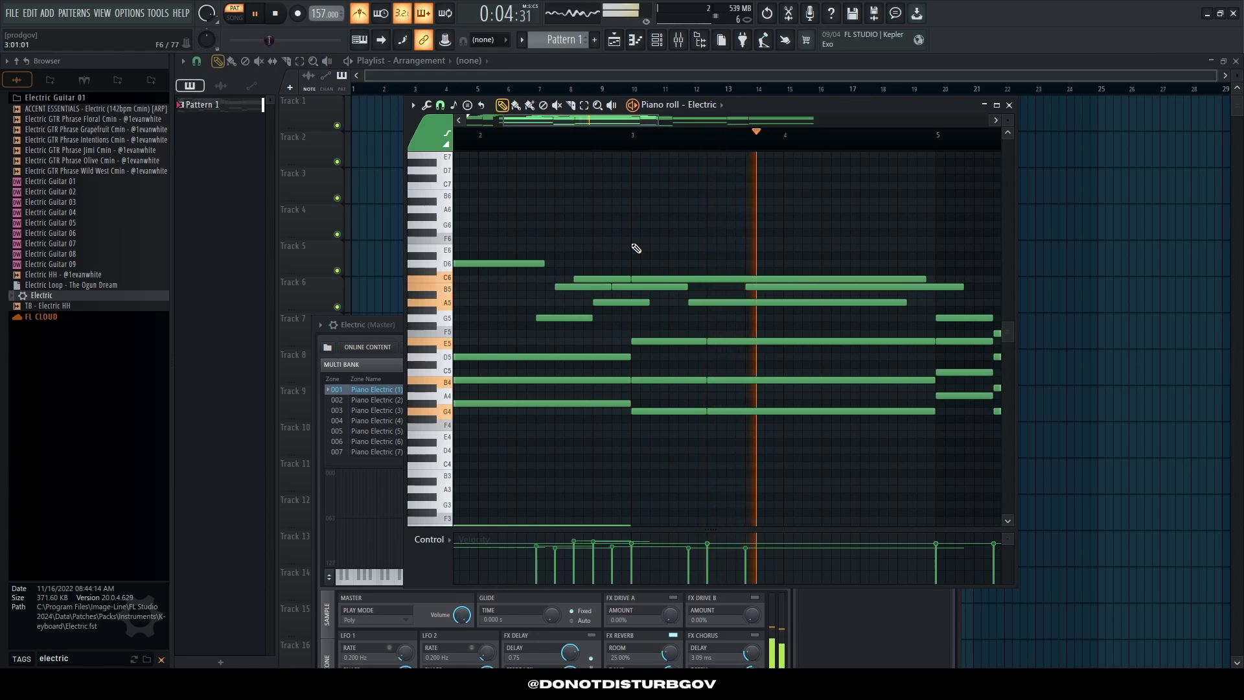
scroll(855, 315, "up", 2)
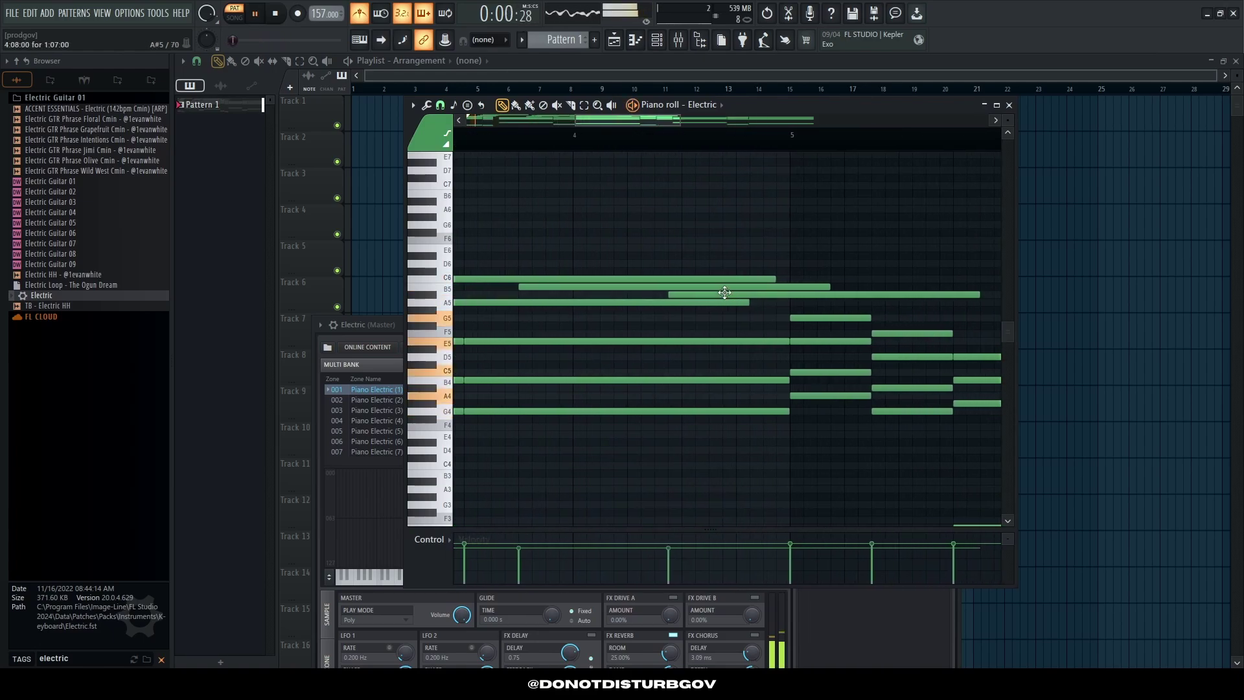
Step: Move the long A#5 note in bar 4 to G5, starting at step 9 and ending at the start of bar 5
left_click_drag(724, 292, 722, 310)
scroll(702, 280, "down", 4)
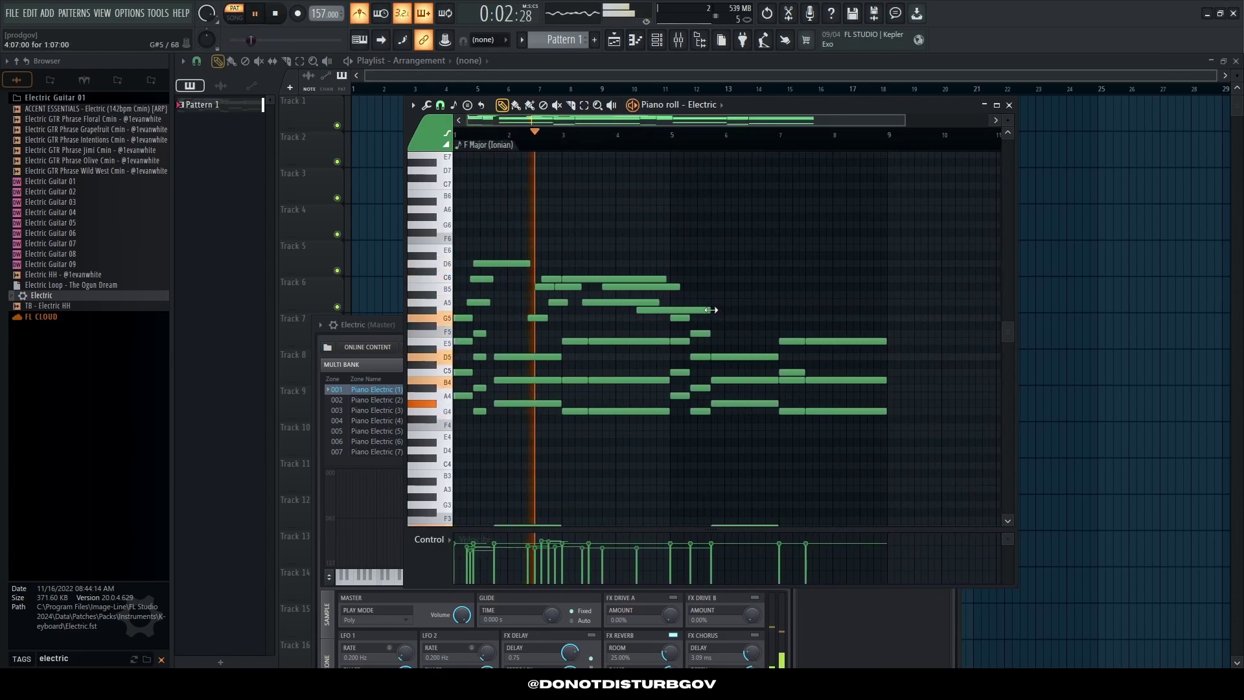
scroll(583, 262, "up", 4)
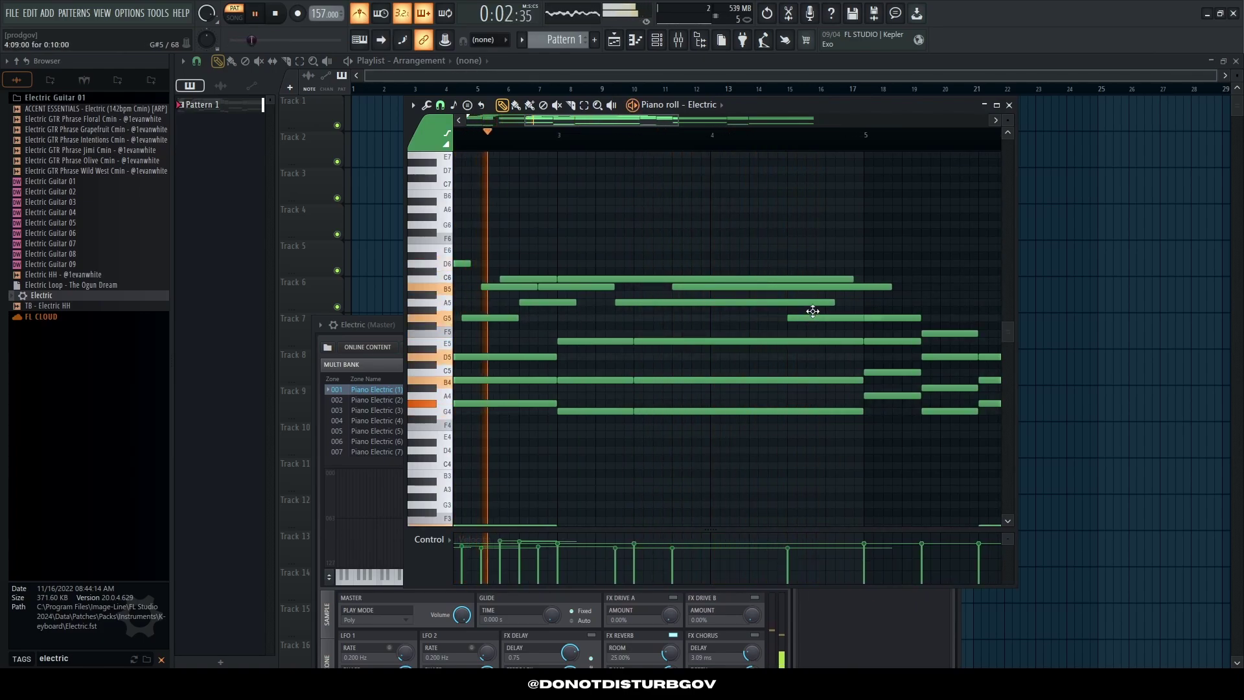
left_click_drag(813, 311, 813, 309)
key("ctrl+z")
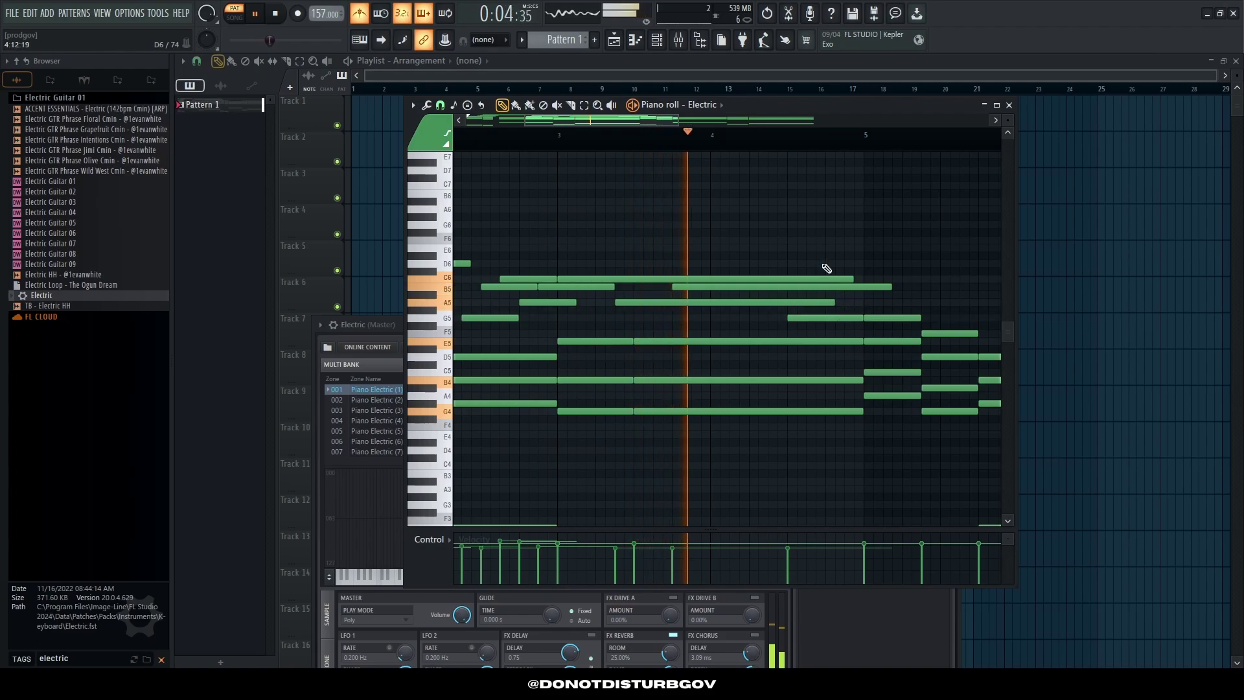
Step: Try raising all the melody notes in bars 1 to 4 by one octave
scroll(749, 266, "down", 2)
scroll(705, 264, "up", 1)
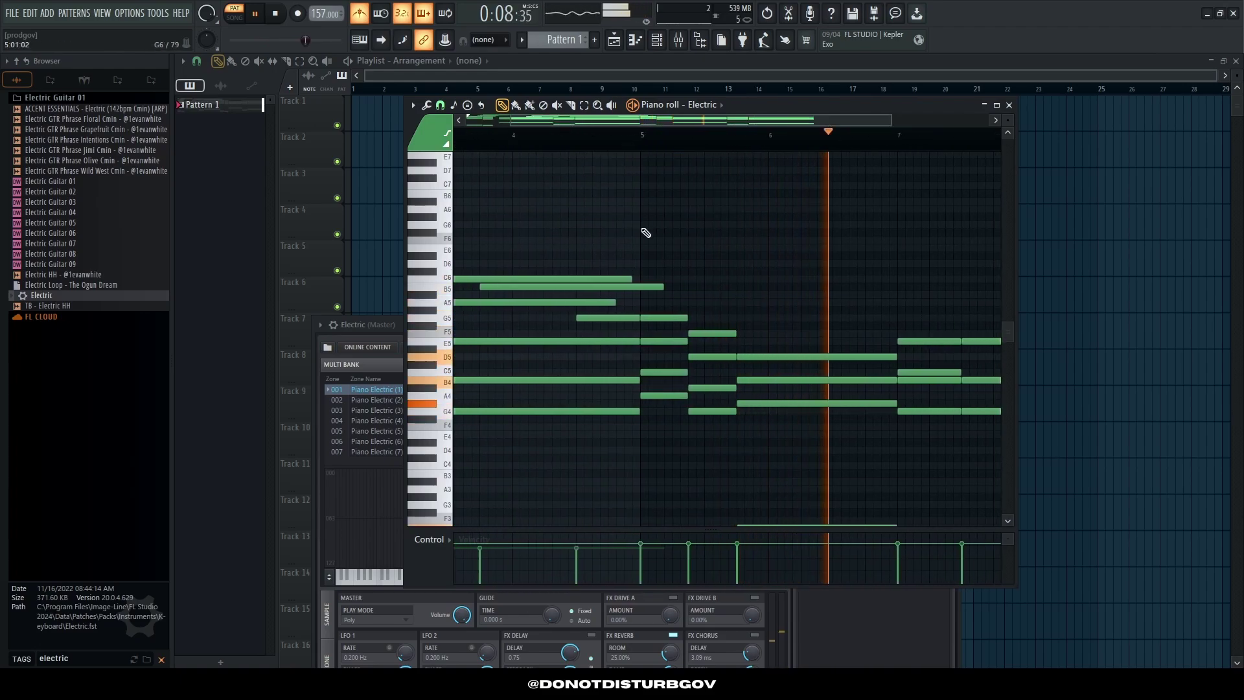
scroll(641, 232, "down", 4)
scroll(669, 268, "down", 3)
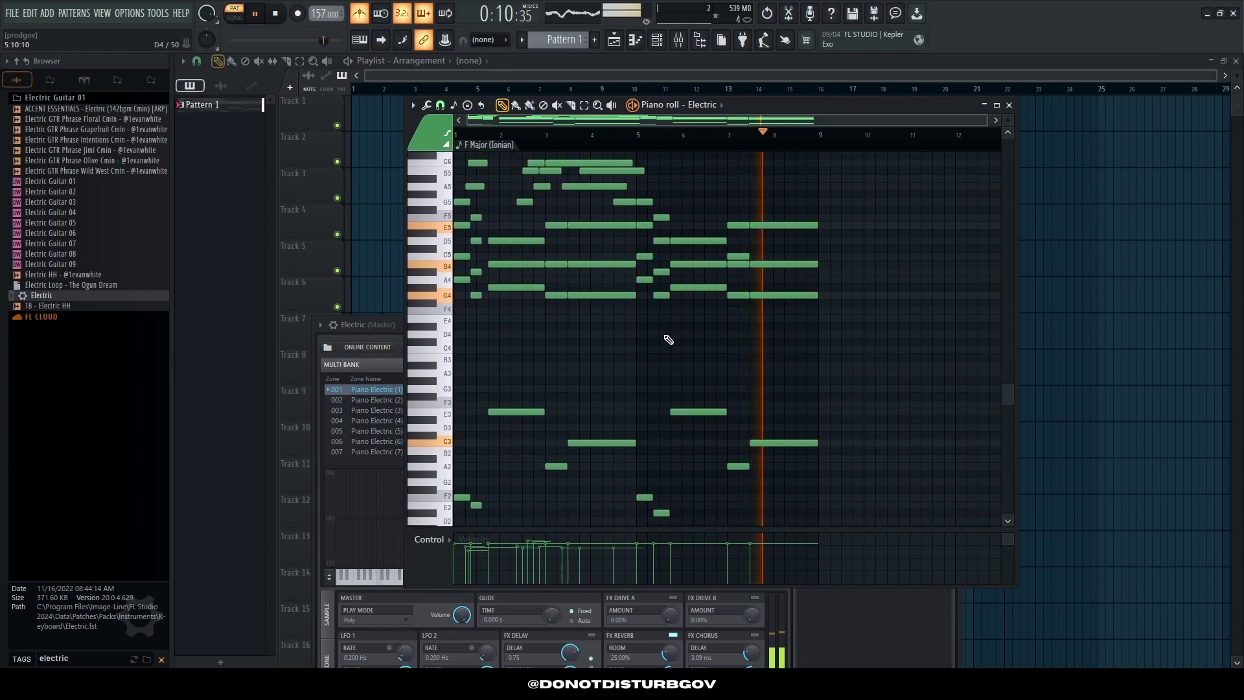
scroll(672, 253, "up", 3)
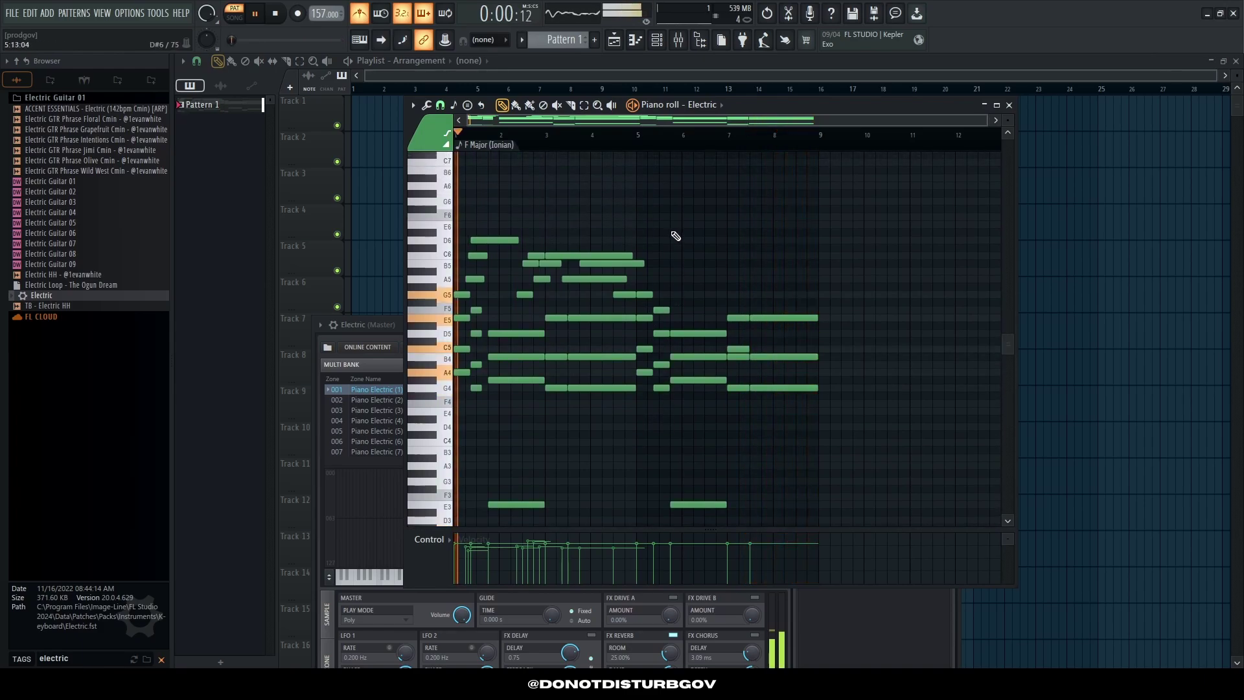
scroll(449, 283, "up", 3)
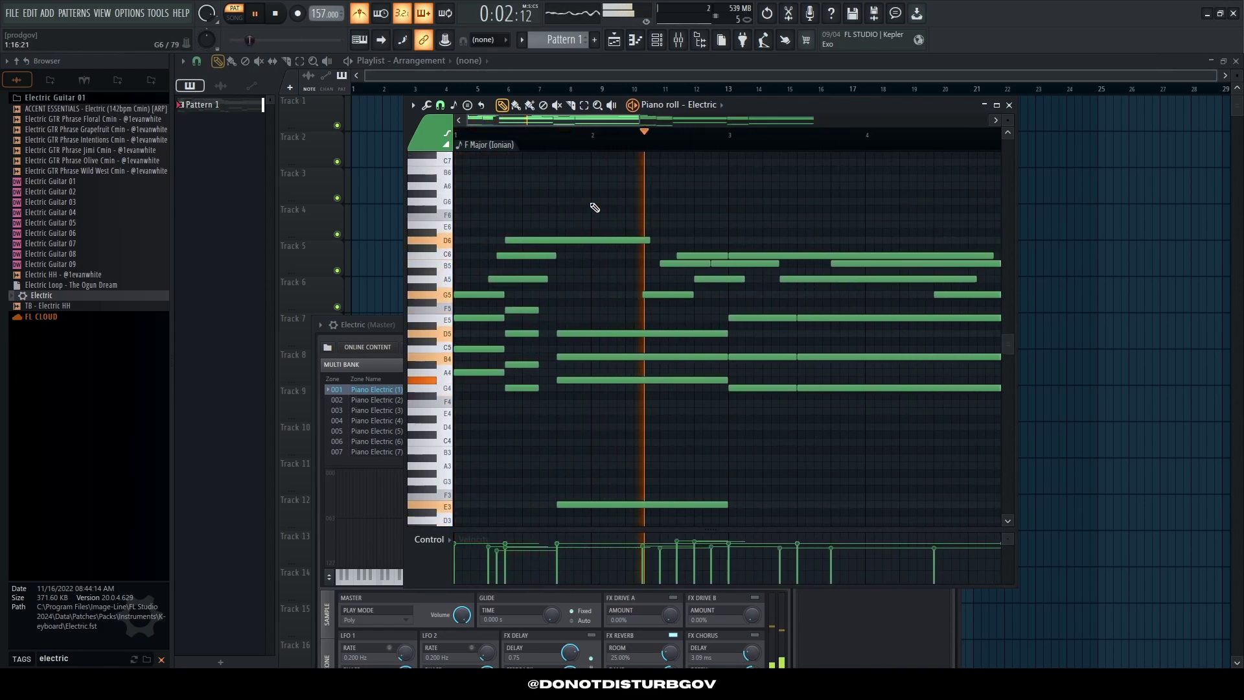
left_click_drag(489, 228, 574, 263)
scroll(585, 199, "down", 3)
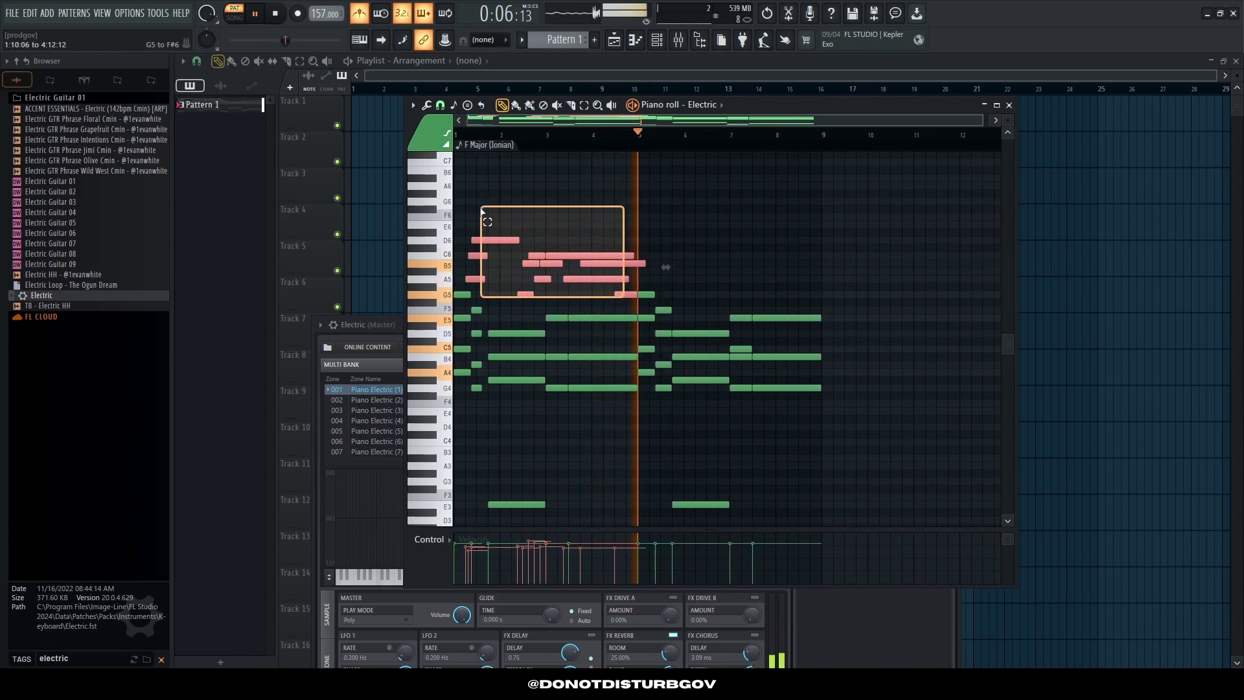
left_click_drag(482, 210, 483, 209)
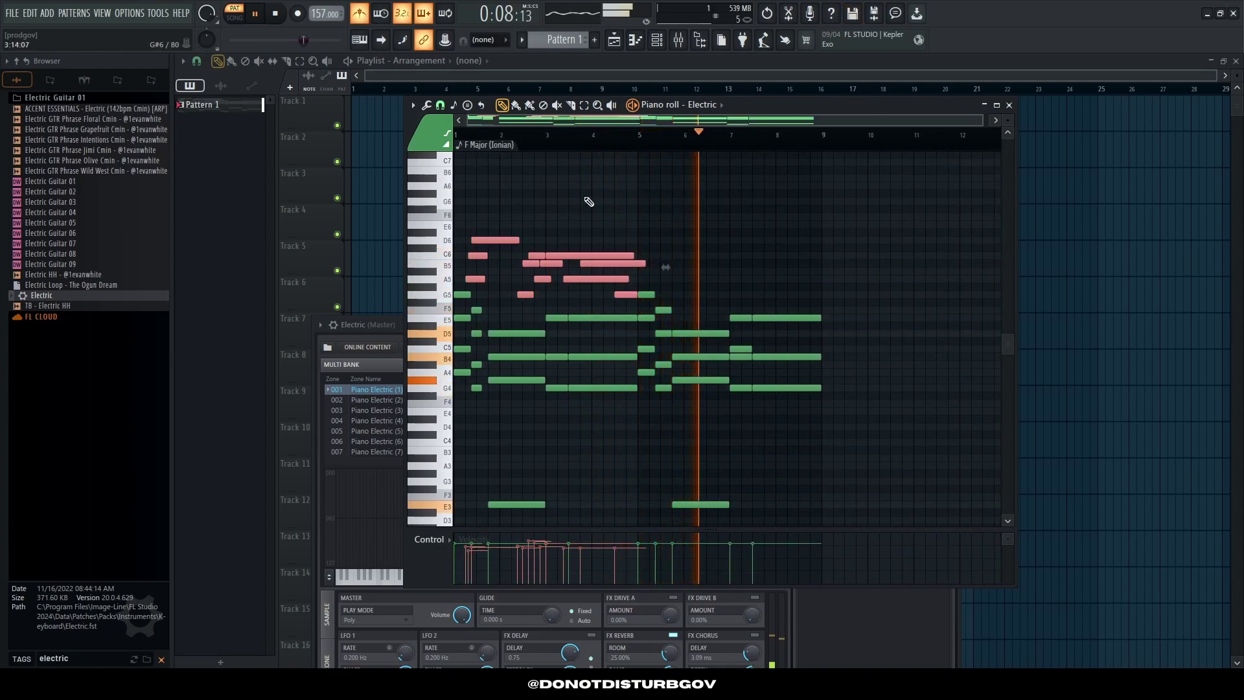
key("ctrl+Up")
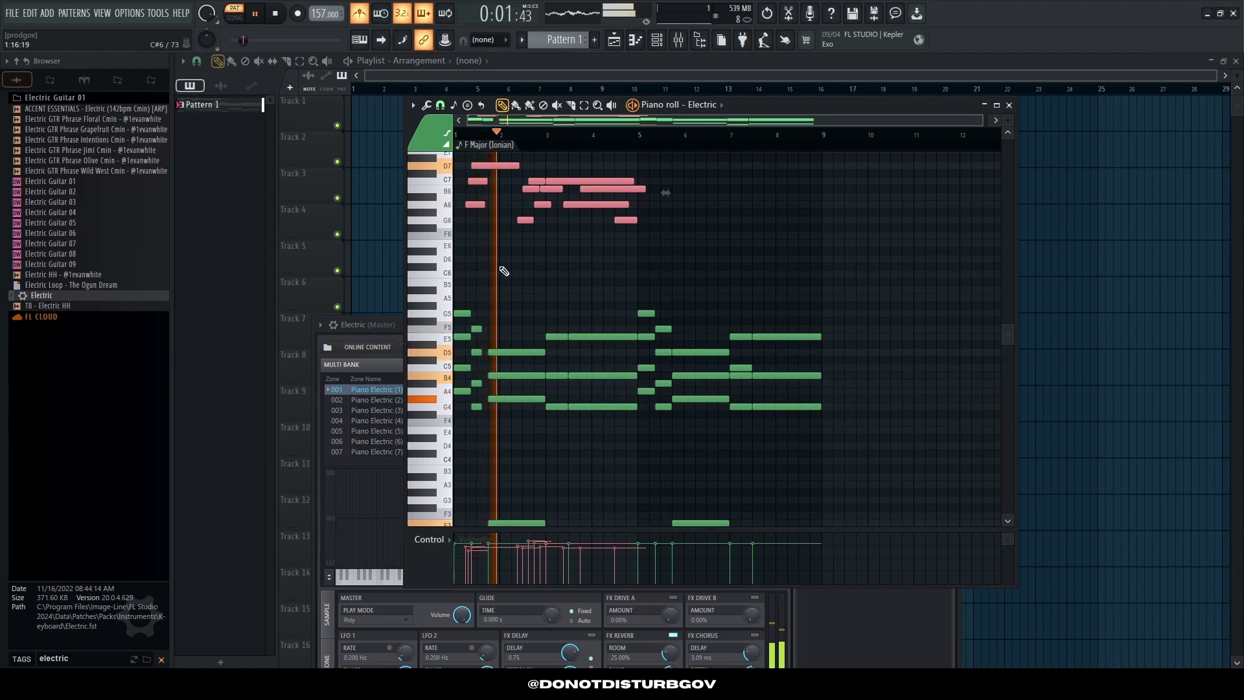
Step: Play the pattern with the raised melody and undo the octave shift
left_click(504, 271)
scroll(519, 285, "up", 3)
key("space")
scroll(524, 291, "down", 6)
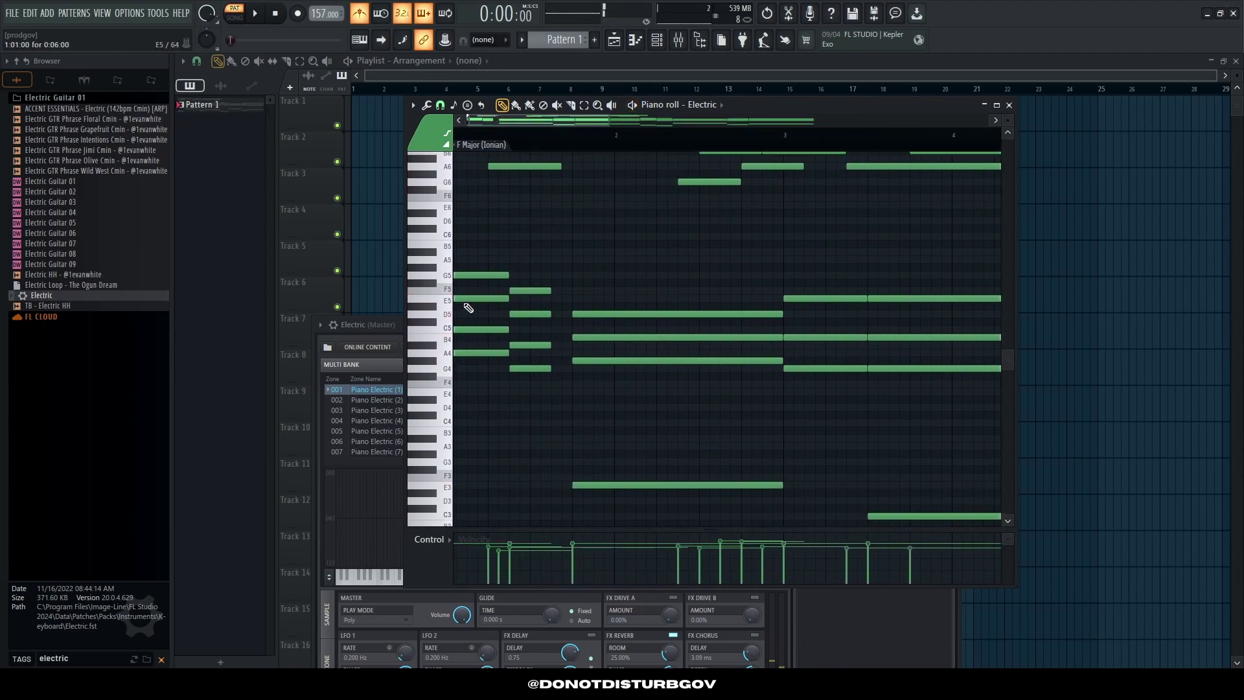
key("space")
scroll(463, 366, "up", 5)
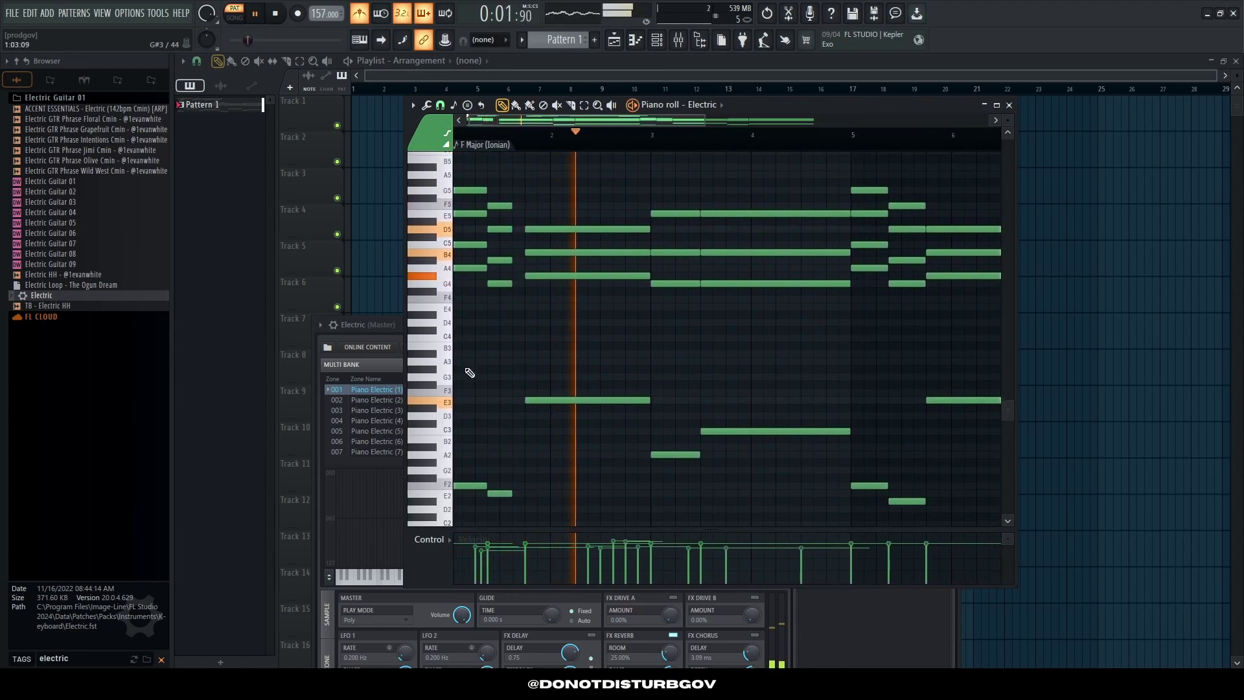
scroll(607, 279, "down", 2)
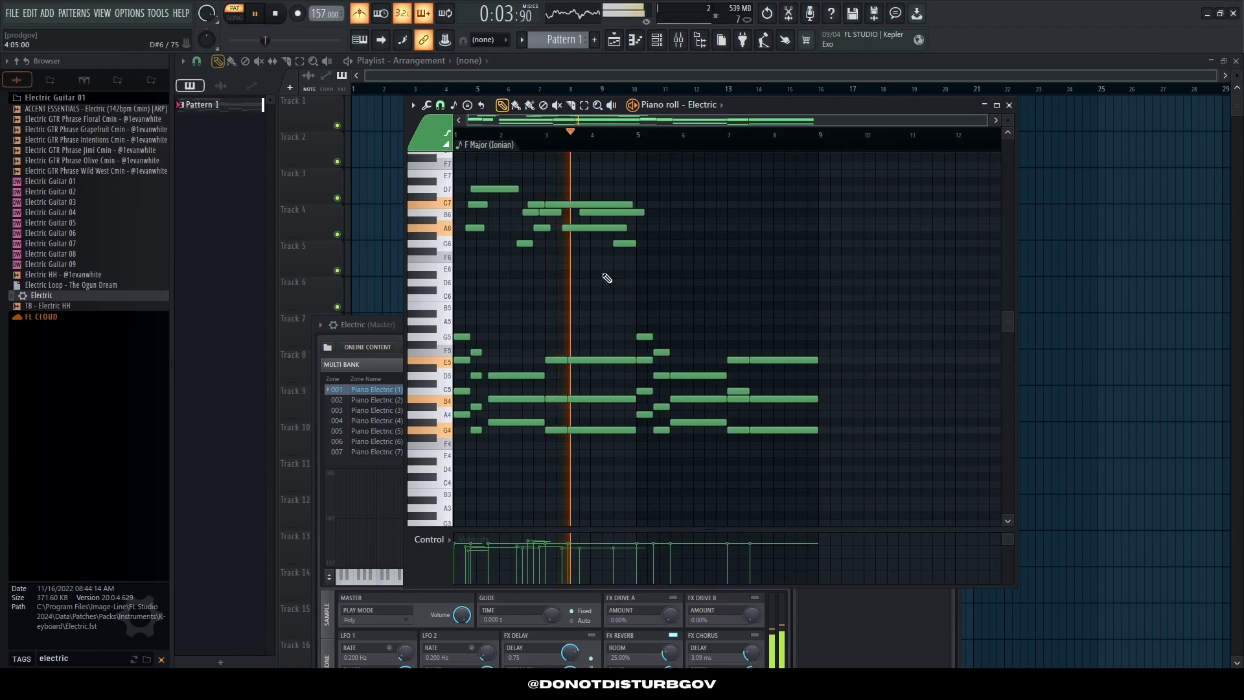
key("ctrl+z")
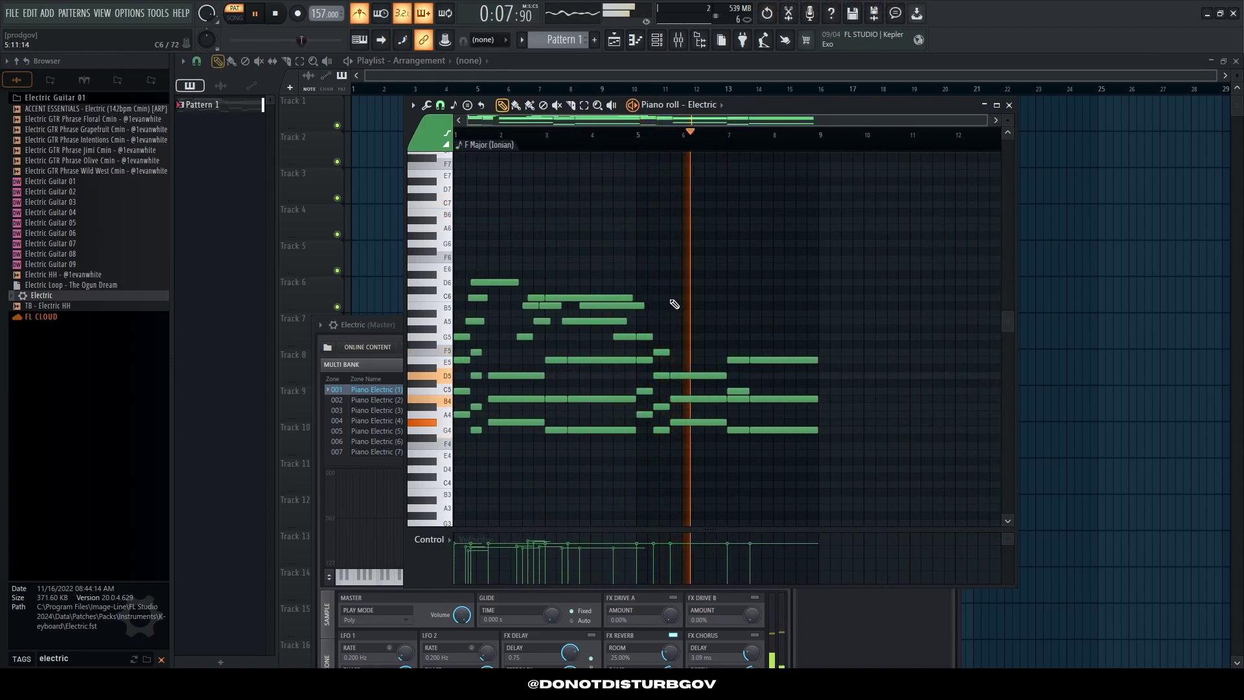
Step: Add a C6 note at step 5 of bar 5 and a B5 note at step 9, each lasting 0:08:00
scroll(719, 322, "up", 4)
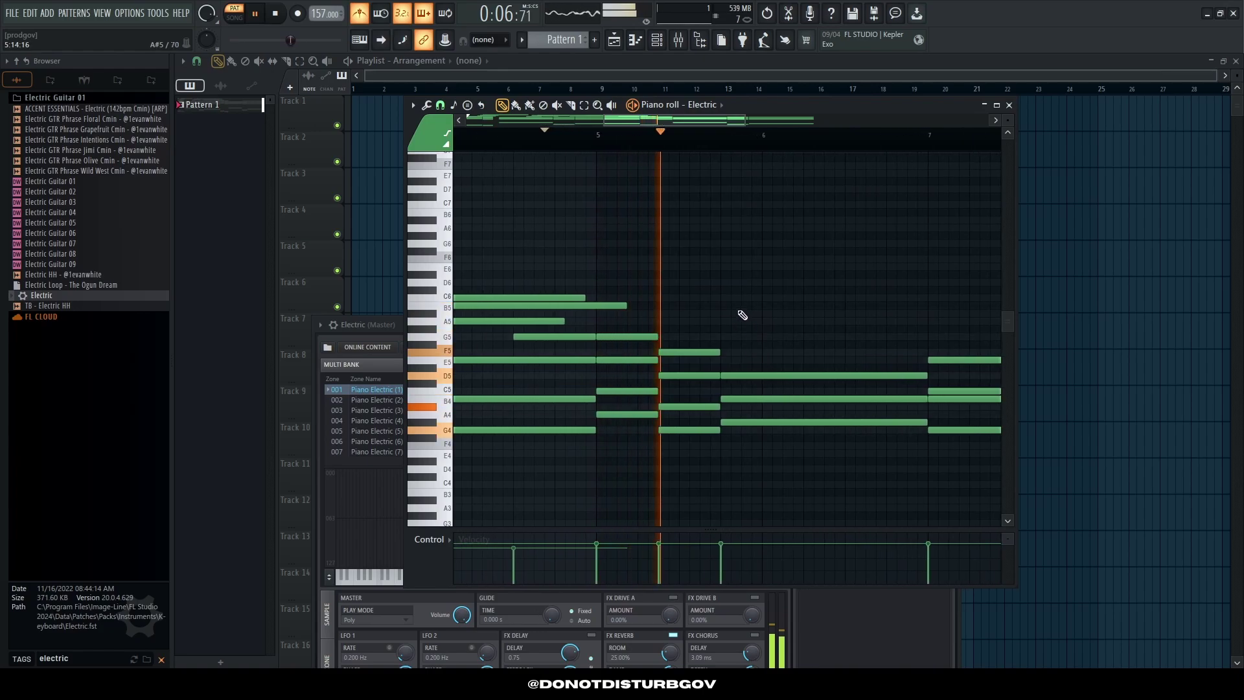
scroll(650, 312, "up", 5)
left_click(671, 344)
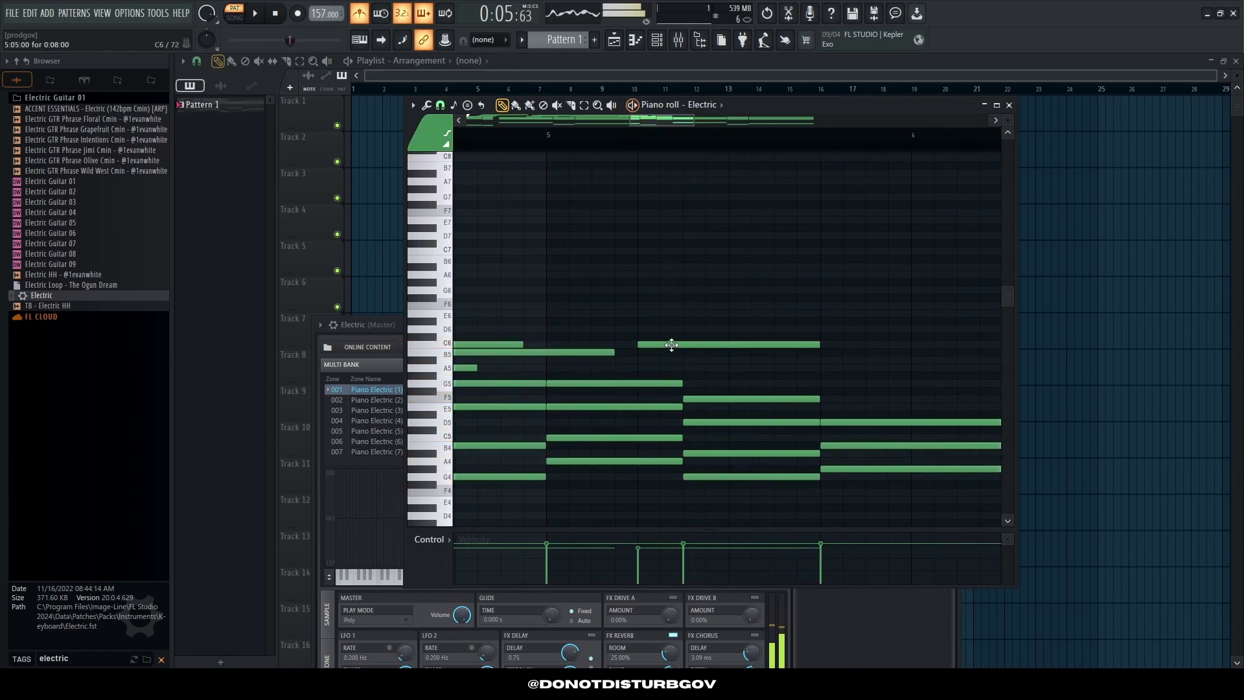
left_click(764, 322)
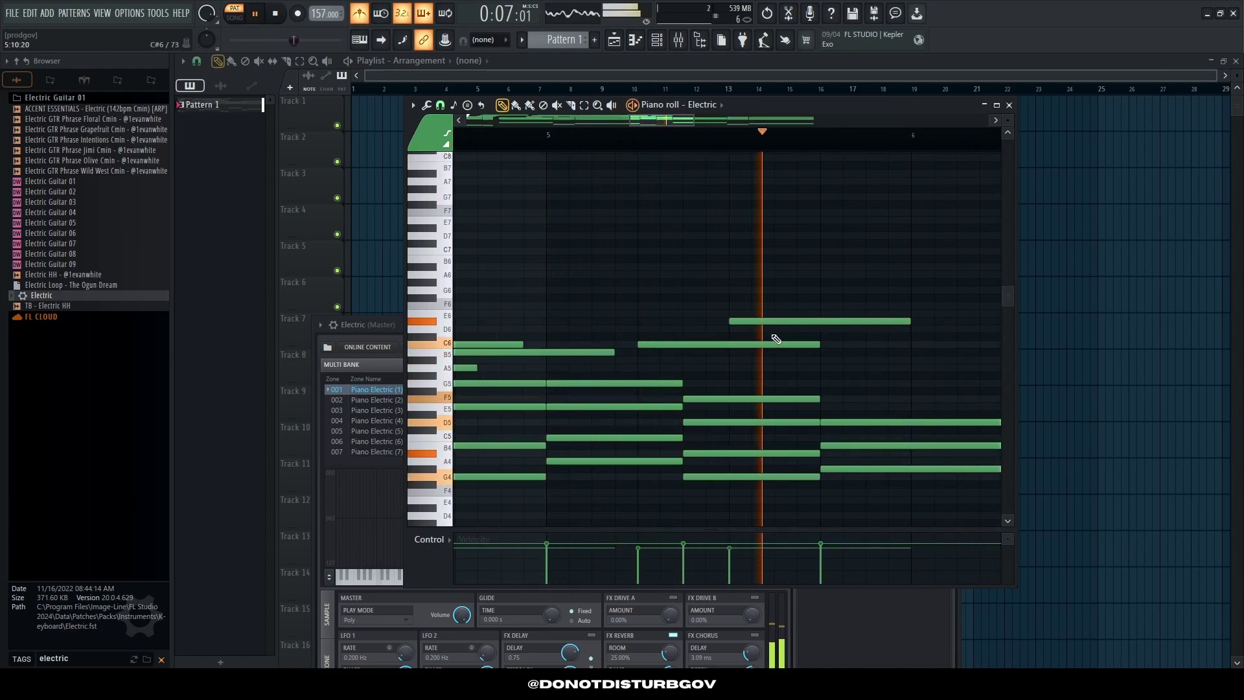
right_click(770, 324)
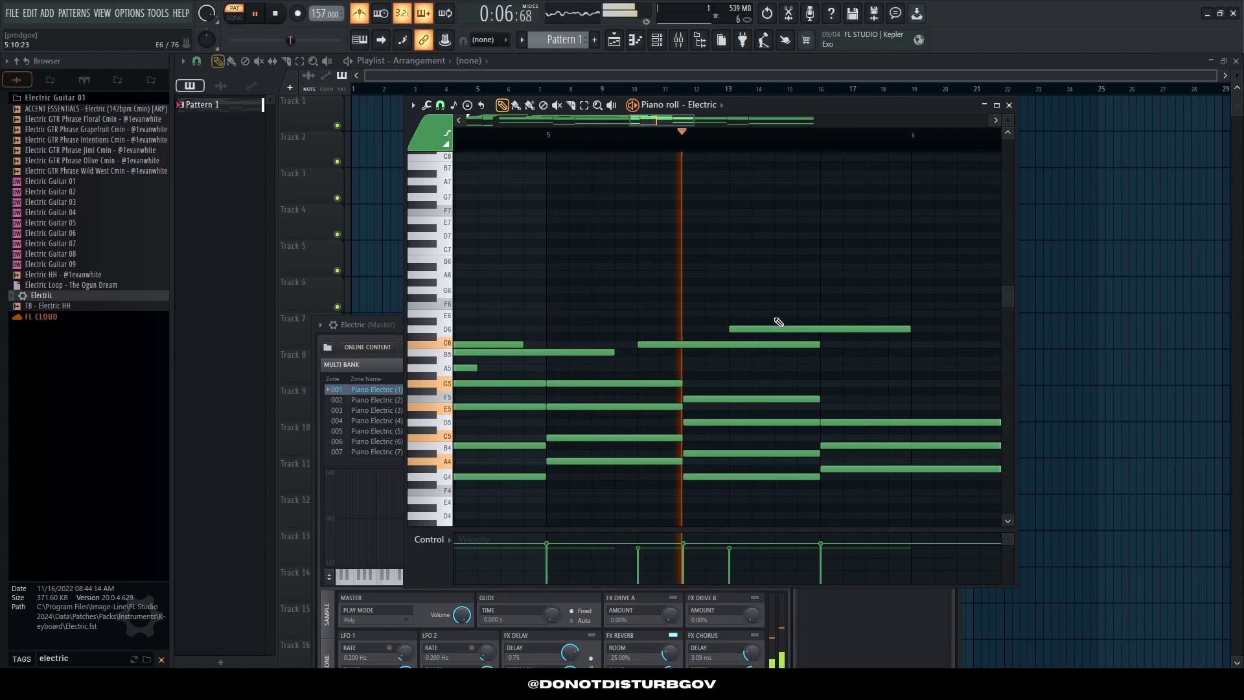
key("space")
scroll(777, 330, "down", 3)
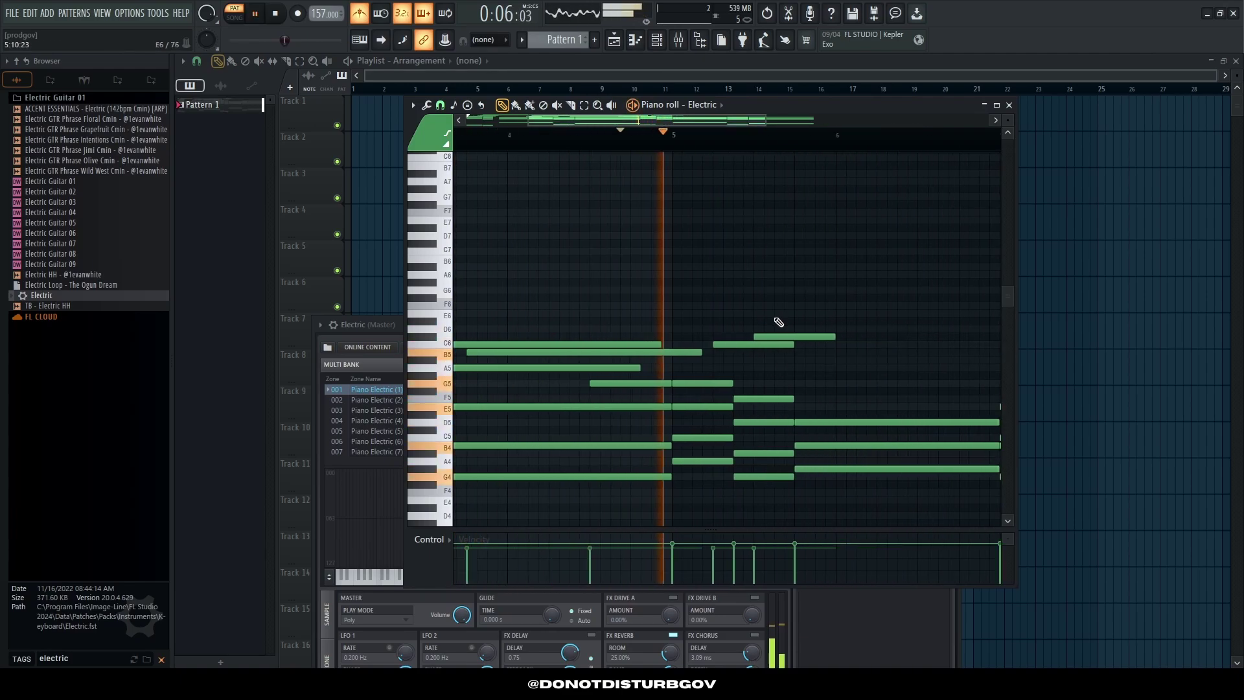
key("space")
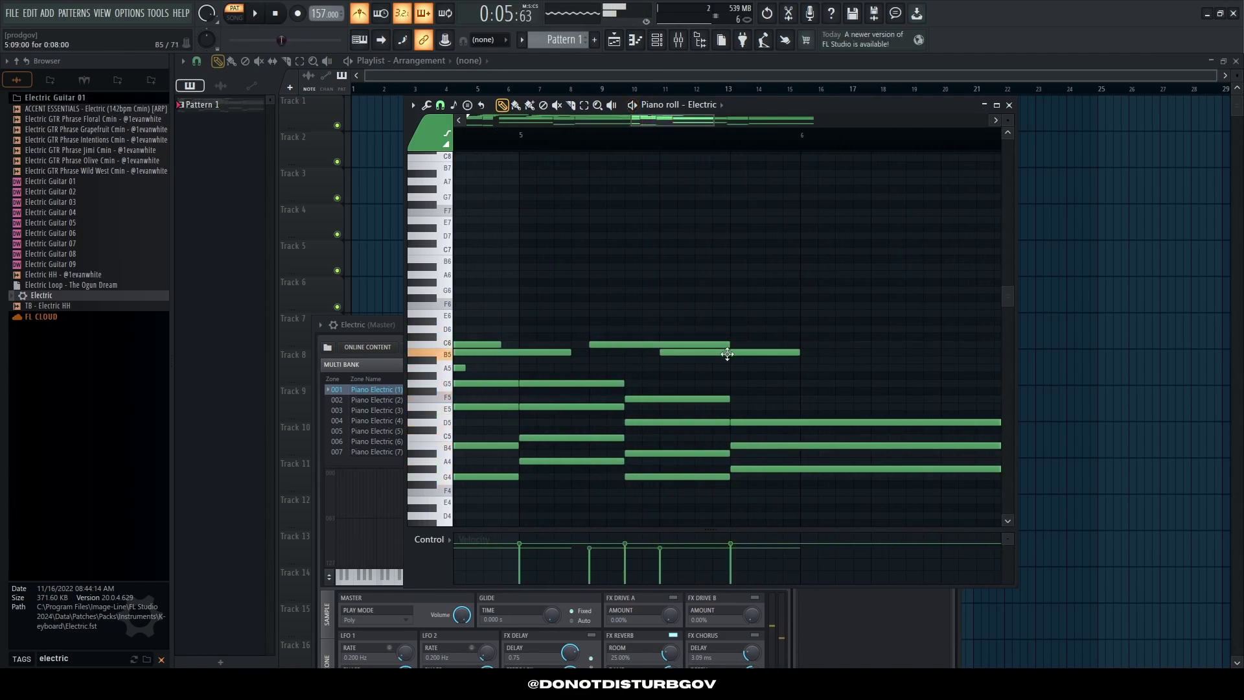
Step: Lower the B5 note at step 9 of bar 5 to A#5 and add an A5 note lasting 0:08:00 at the start of bar 6
key("space")
scroll(744, 352, "down", 2)
left_click(753, 360)
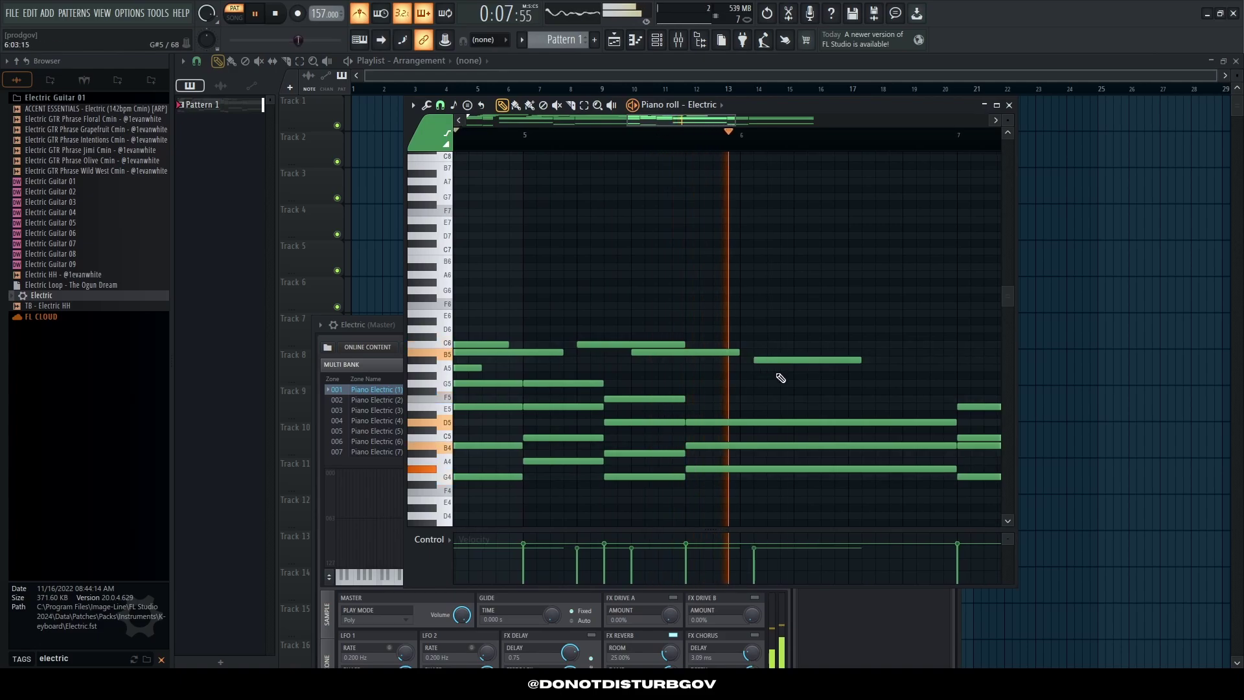
key("space")
key("ctrl+z")
scroll(713, 354, "down", 2)
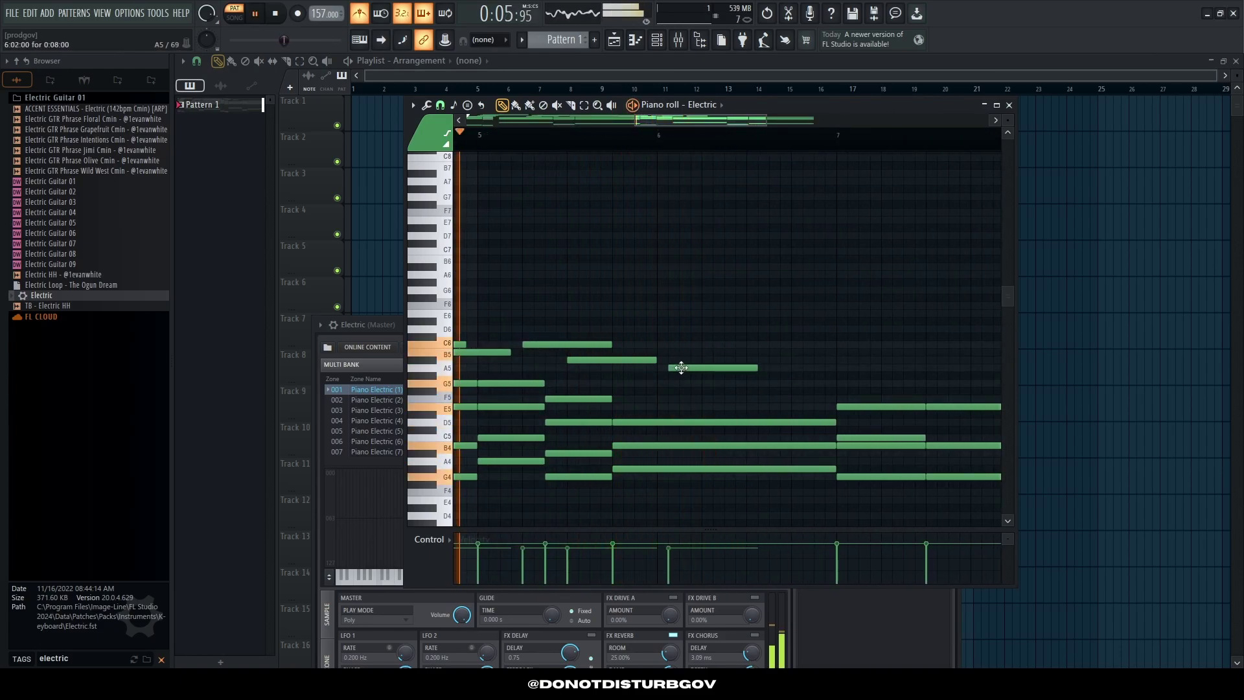
left_click_drag(681, 367, 670, 367)
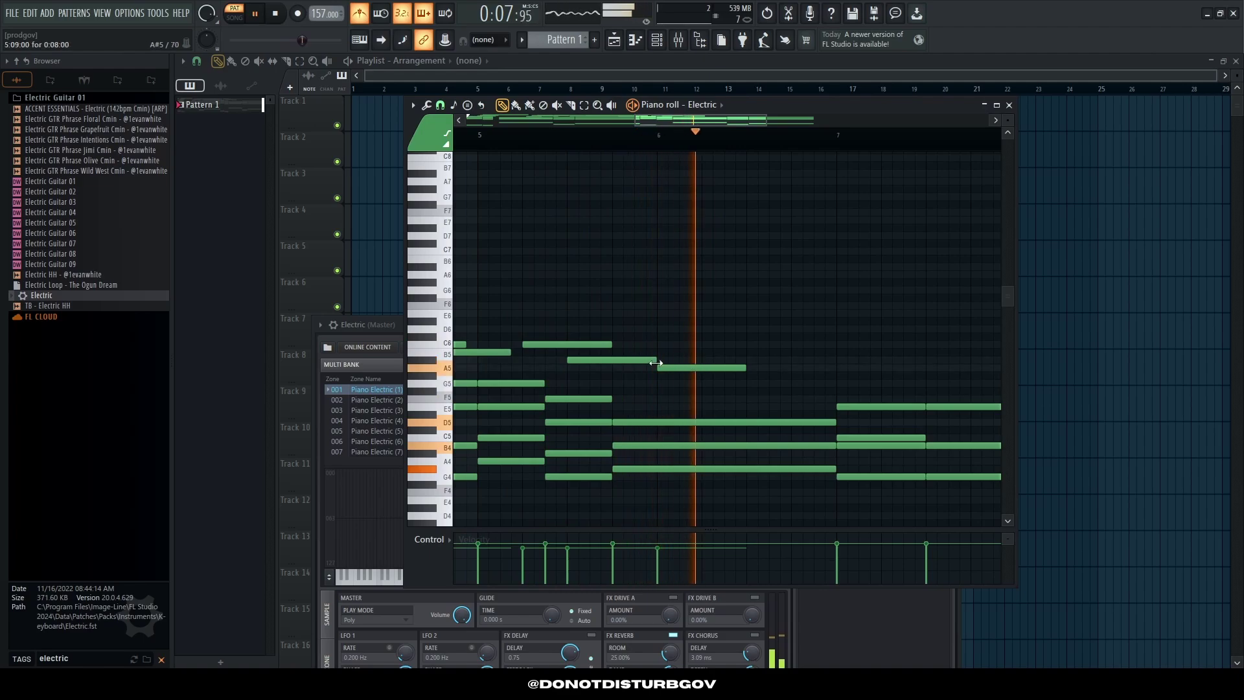
Step: Shorten the A#5 note in bar 5 to 0:04:00 and extend the A5 note in bar 6 to 14 steps
left_click_drag(655, 361, 611, 361)
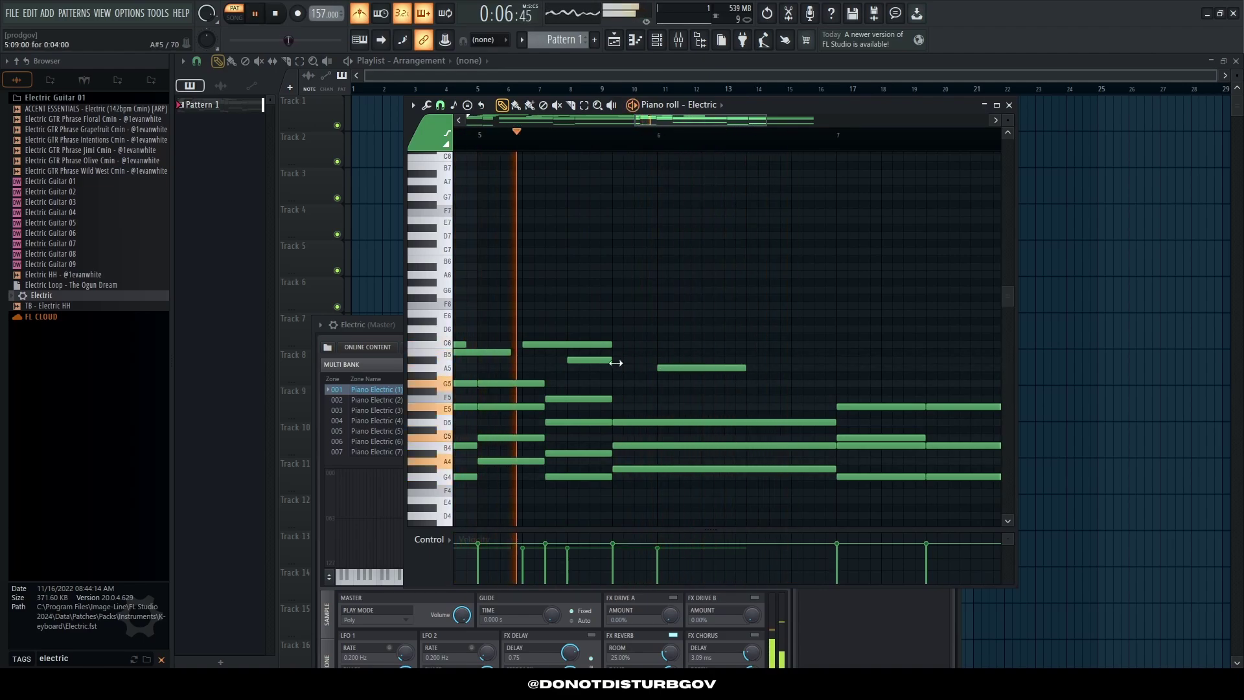
left_click(751, 361)
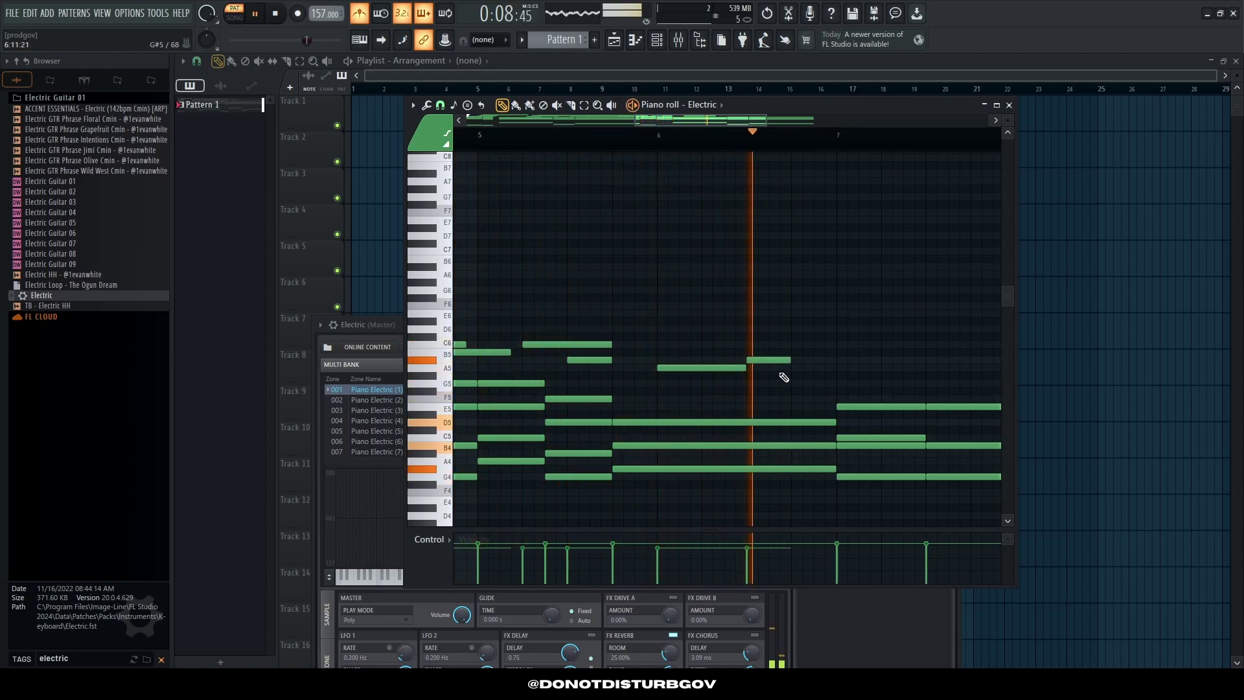
left_click_drag(745, 367, 810, 367)
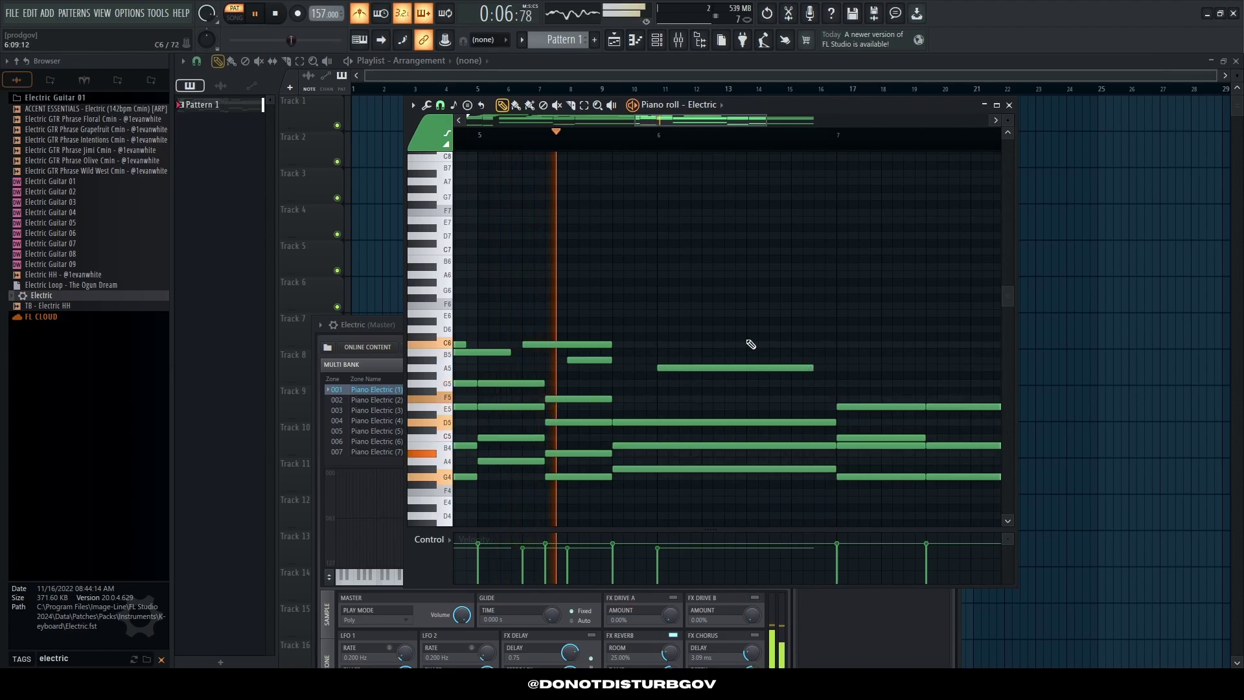
Step: Play the pattern and review the melody from bar 1 through bar 6
scroll(706, 347, "down", 2)
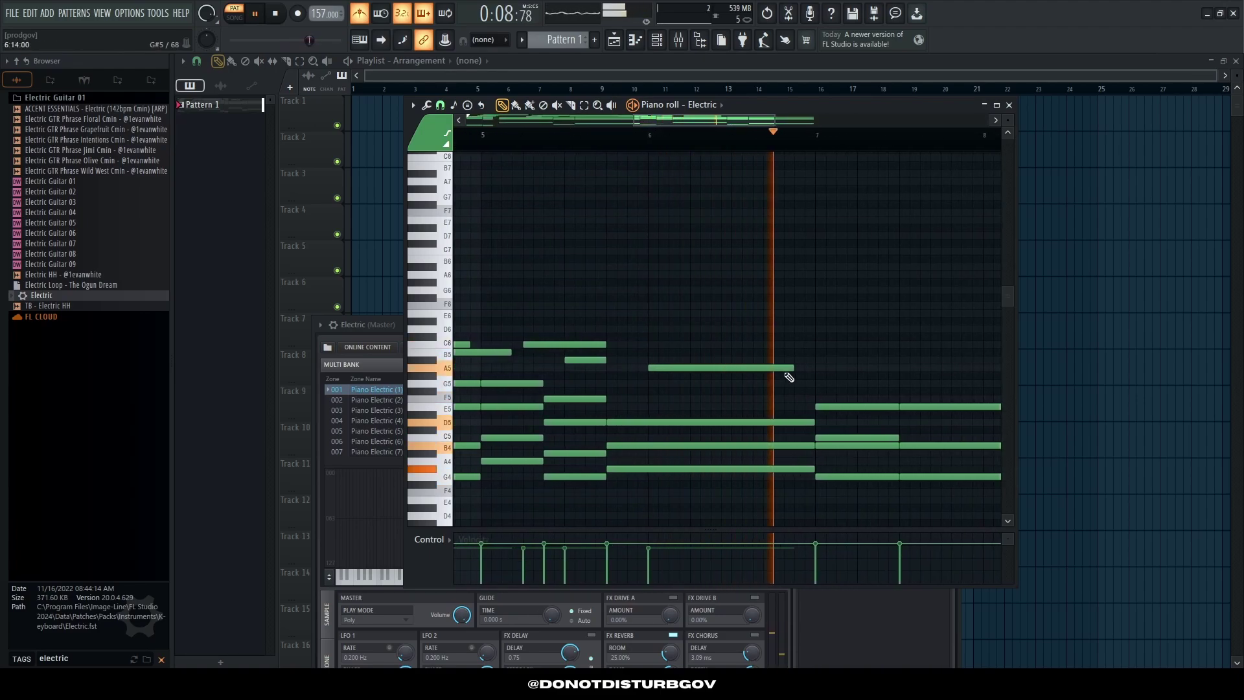
scroll(727, 363, "down", 3)
scroll(706, 324, "down", 2)
scroll(492, 223, "up", 2)
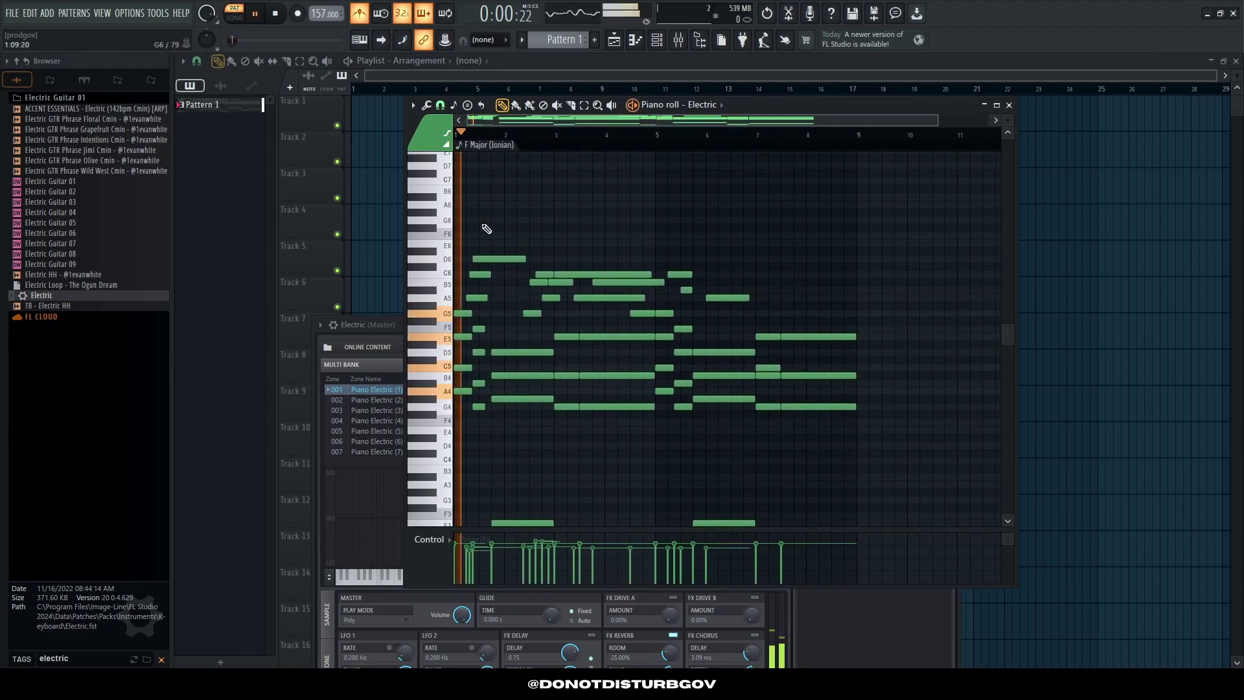
scroll(531, 228, "up", 3)
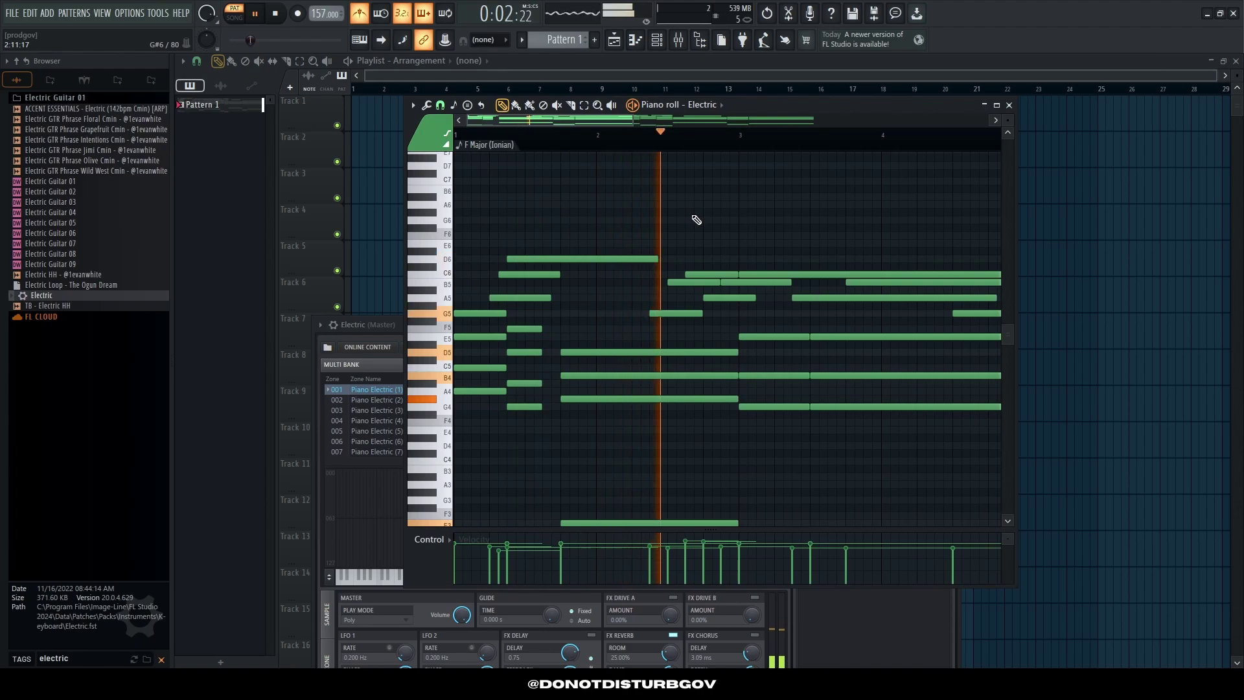
scroll(740, 223, "down", 1)
scroll(740, 224, "down", 3)
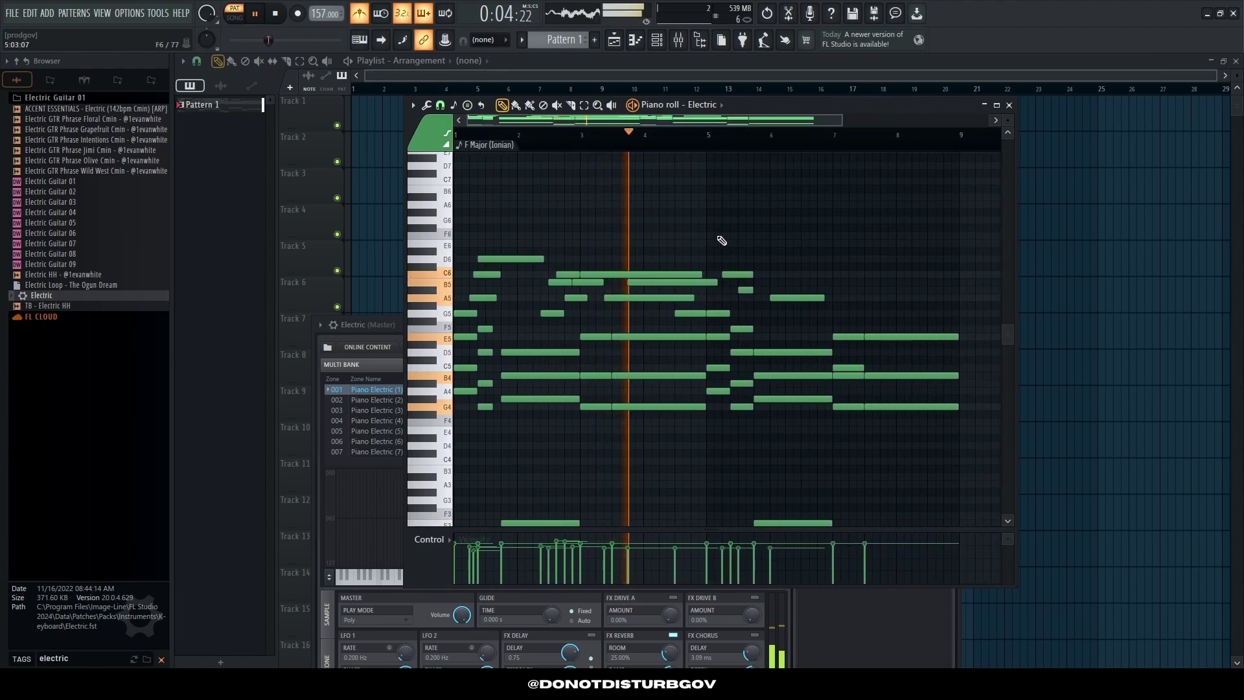
scroll(670, 227, "up", 2)
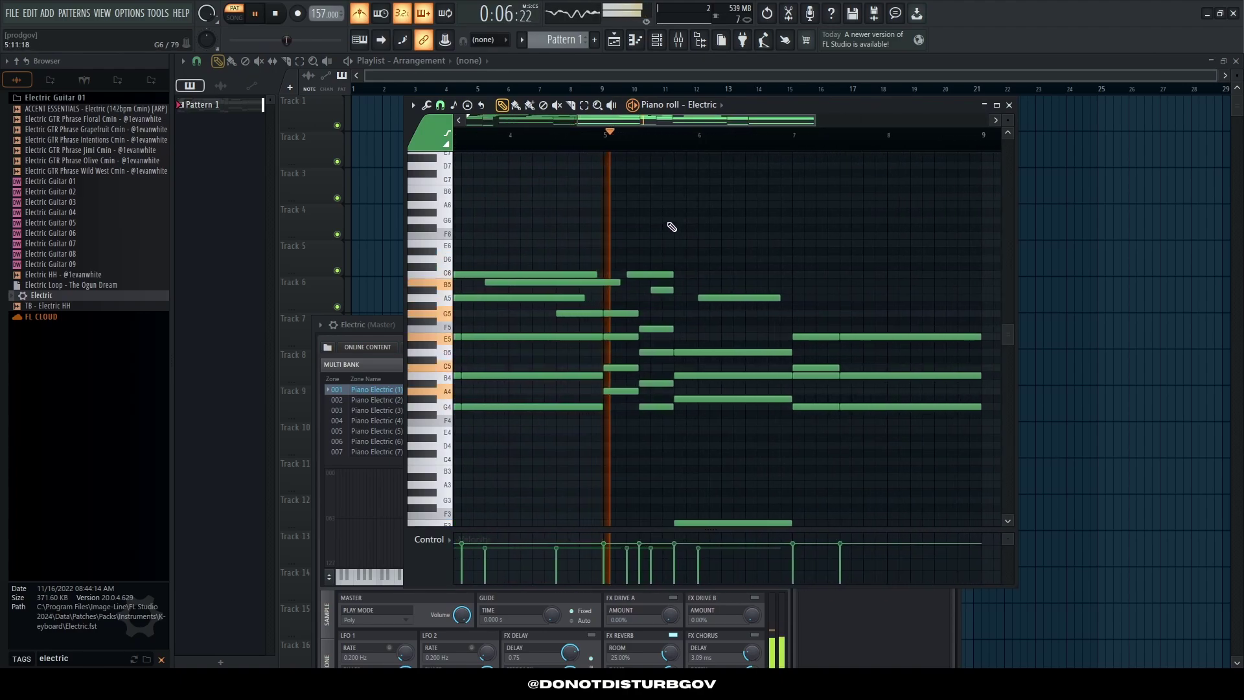
Step: Add an F5 note at step 9 of bar 6 and an E5 note at step 11, each lasting 14 steps
scroll(807, 305, "up", 2)
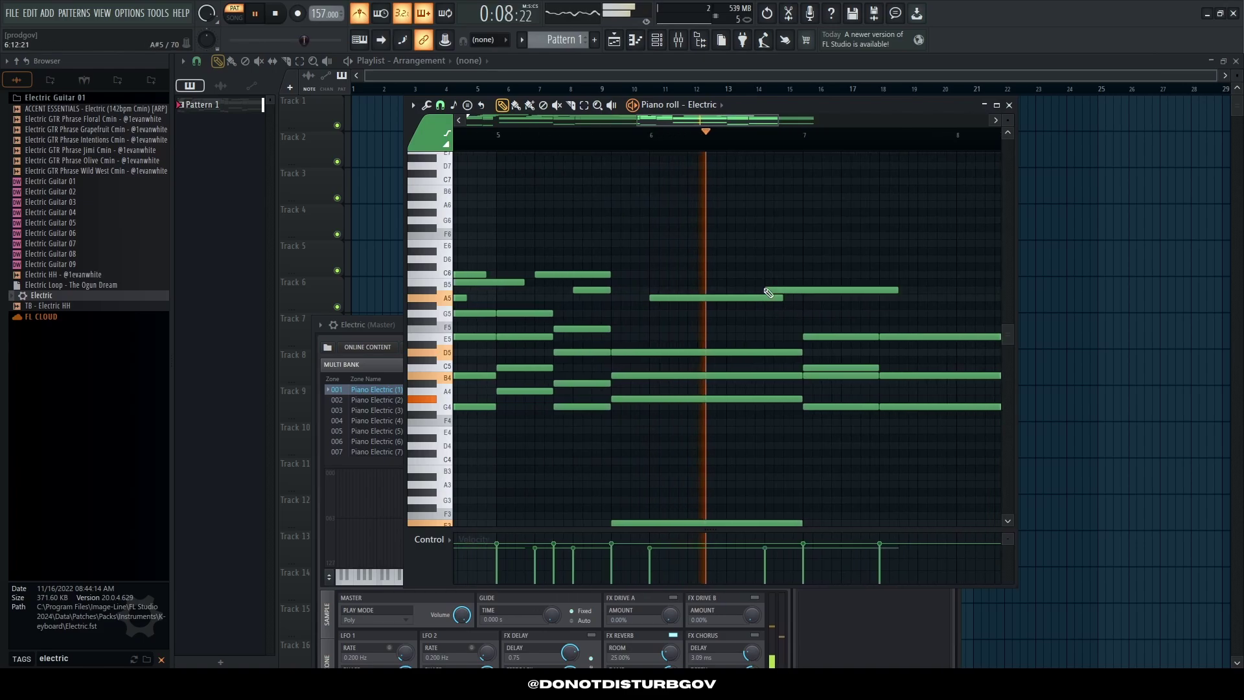
left_click(475, 146)
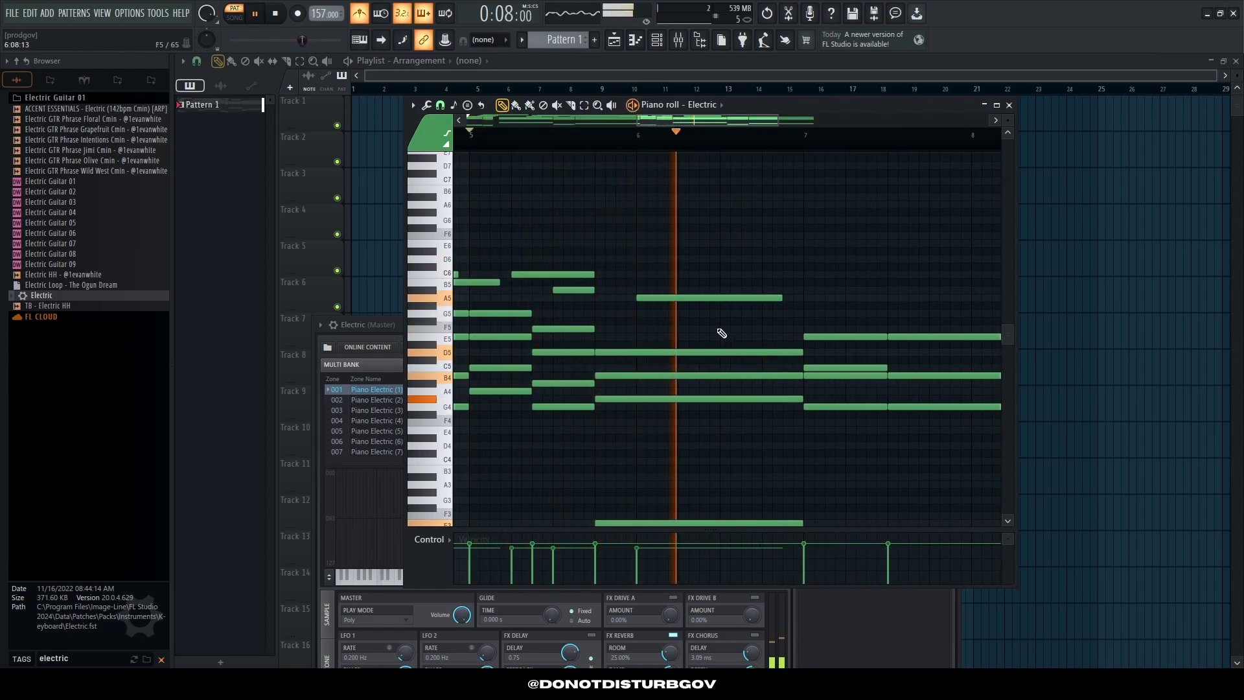
scroll(744, 341, "up", 1)
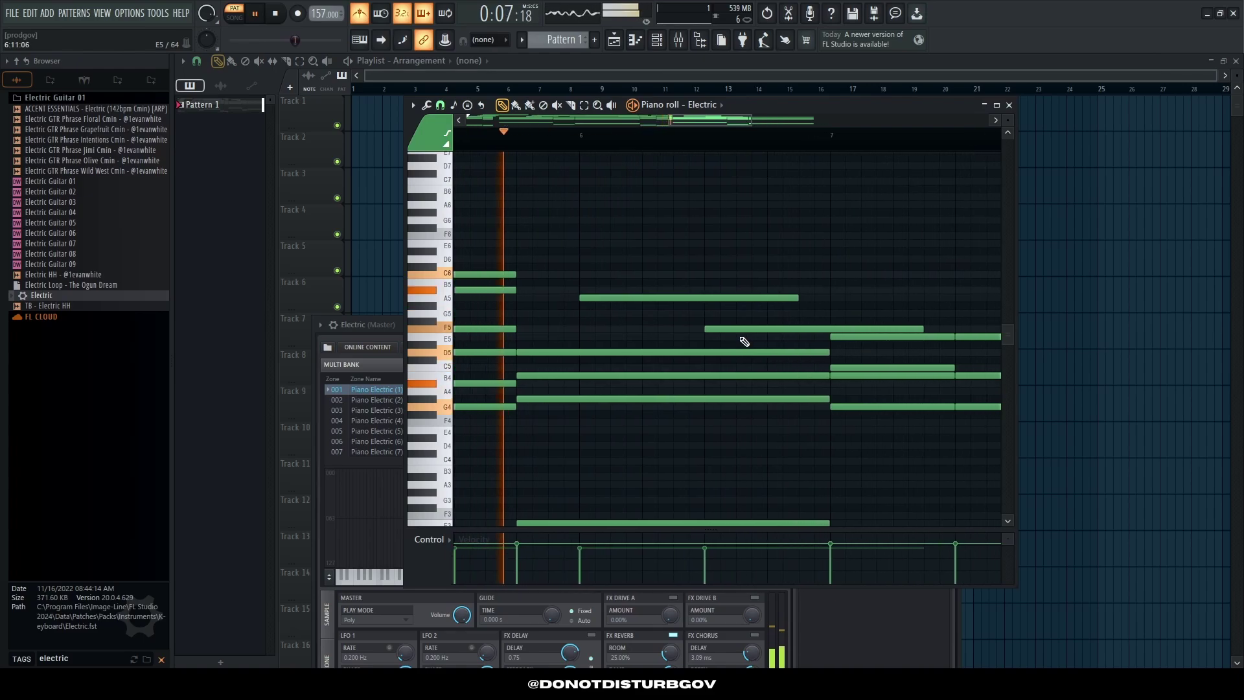
scroll(755, 329, "up", 1)
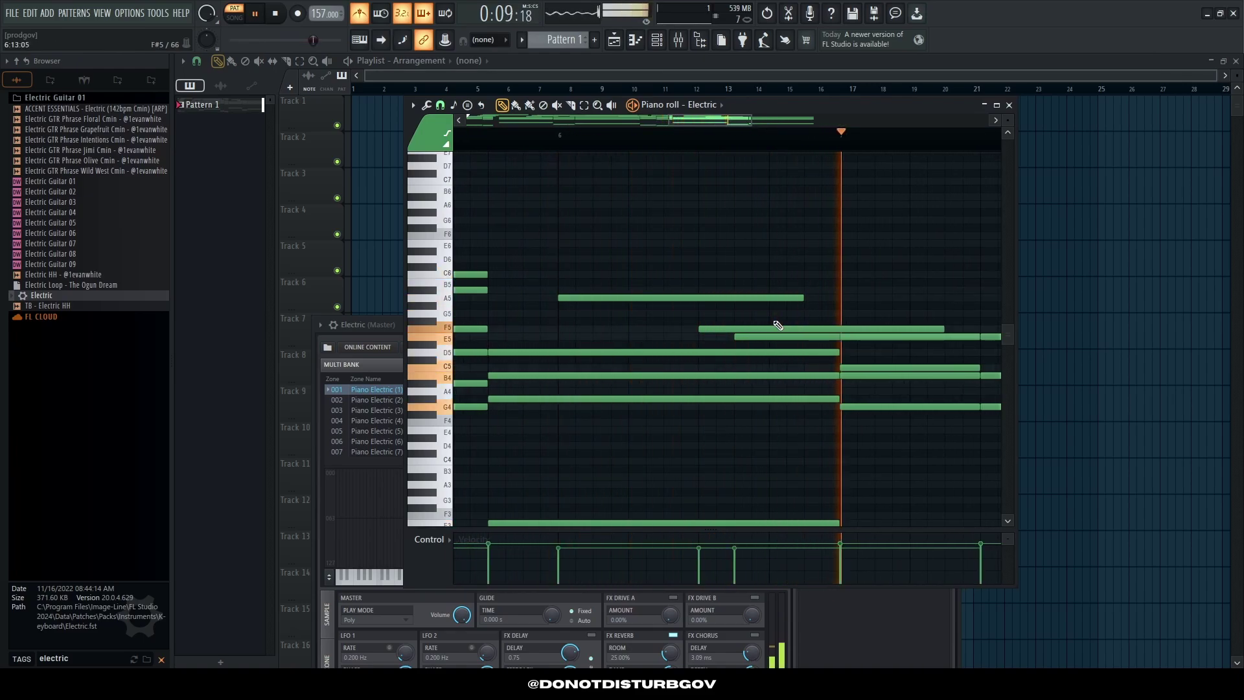
Step: Add a G5 note lasting 14 steps near the end of bar 6 and shift it to start at step 15
scroll(877, 324, "down", 3)
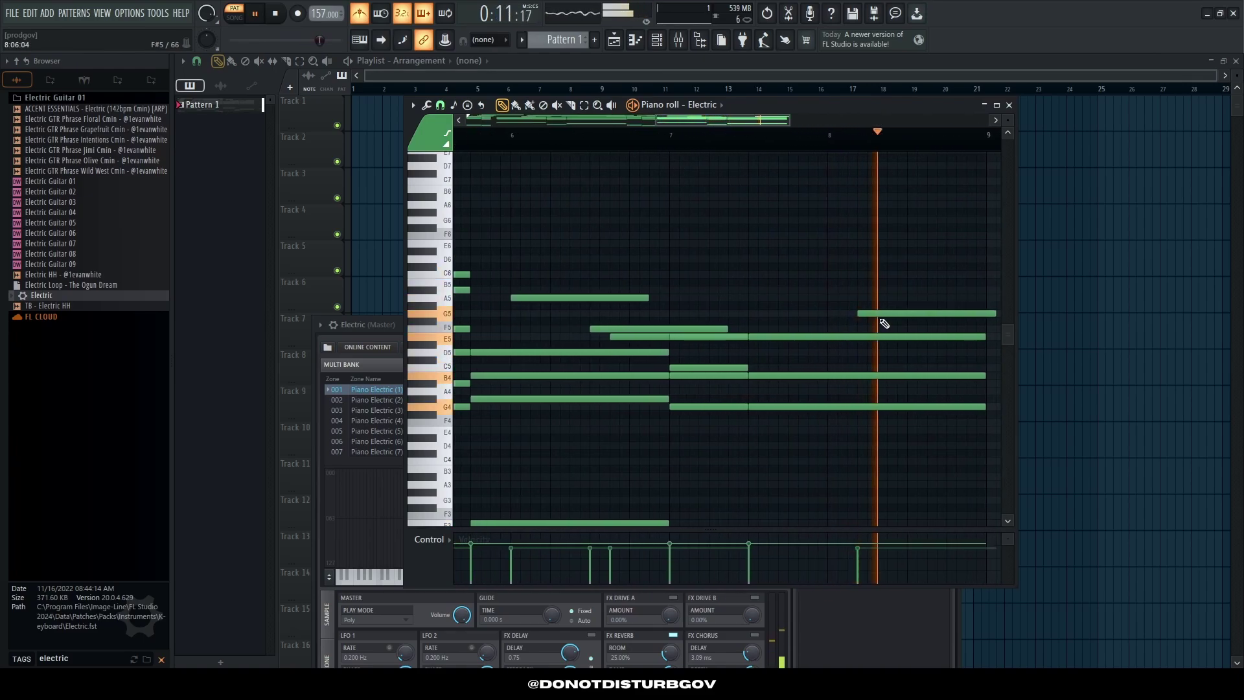
scroll(662, 236, "down", 1)
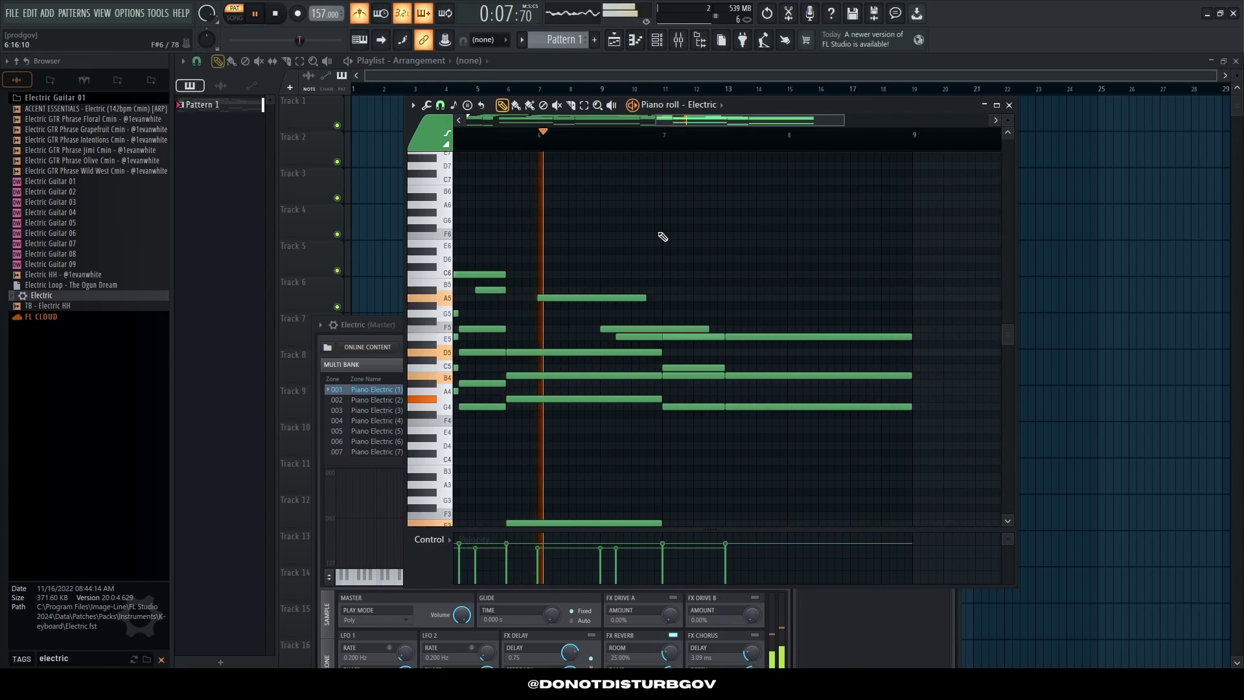
scroll(628, 316, "up", 2)
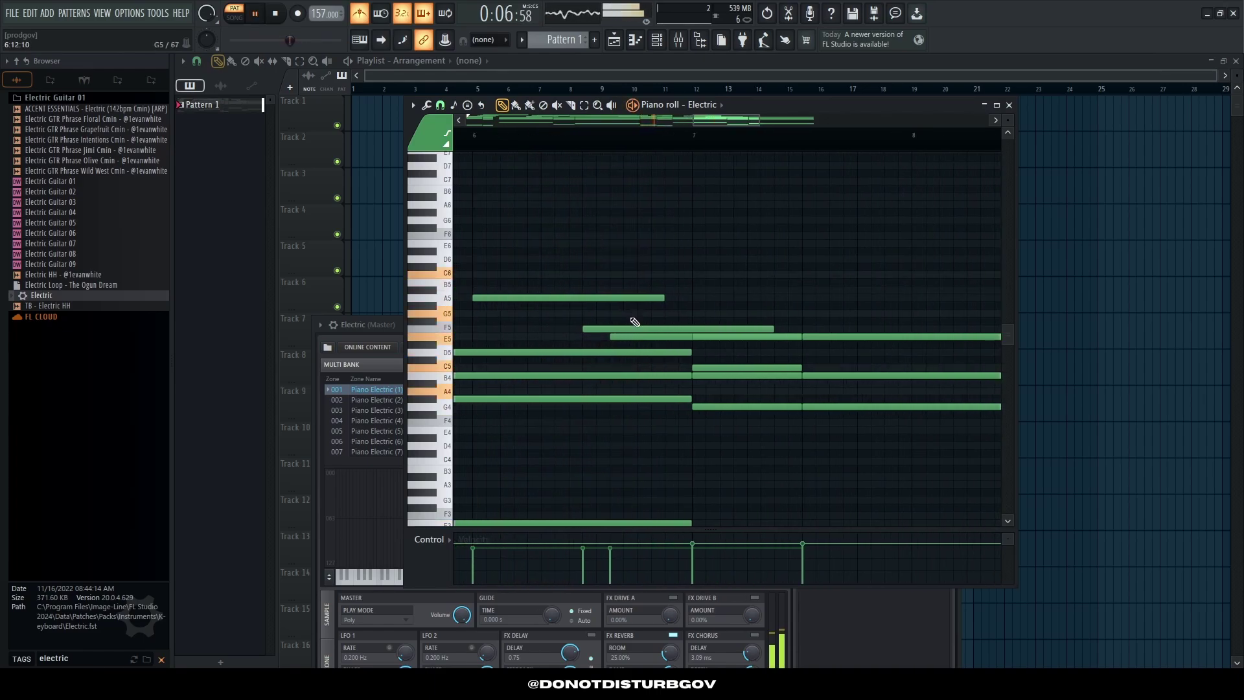
left_click(680, 252)
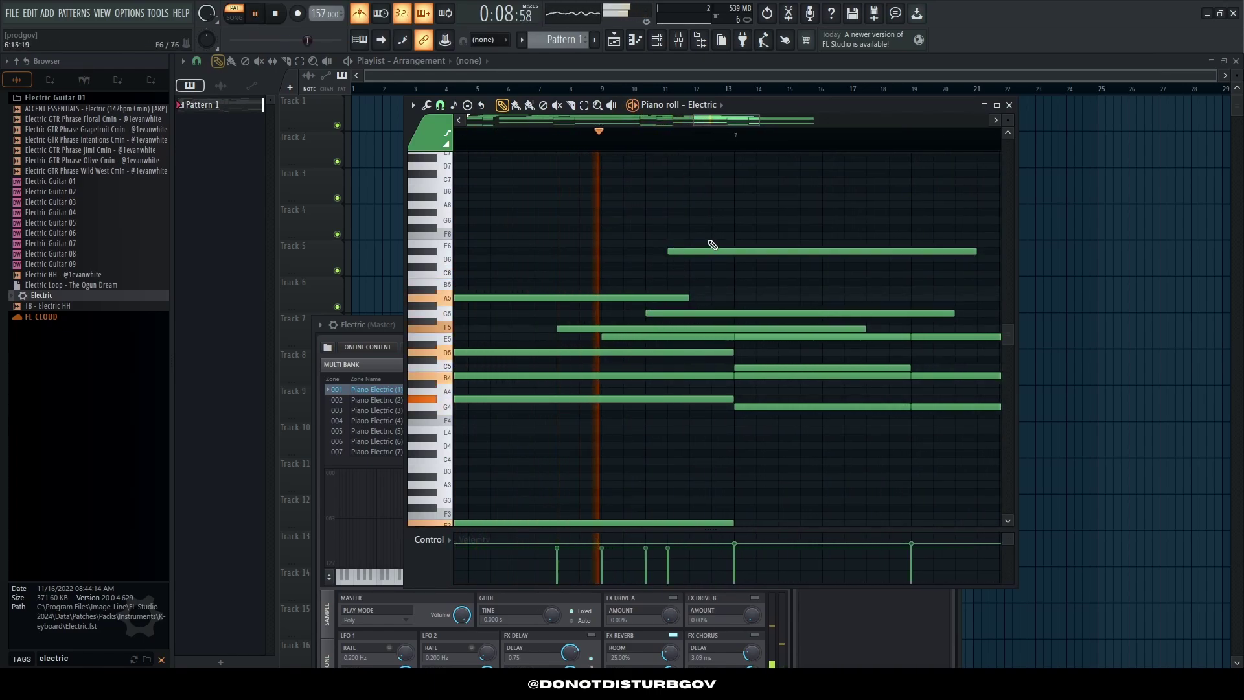
key("space")
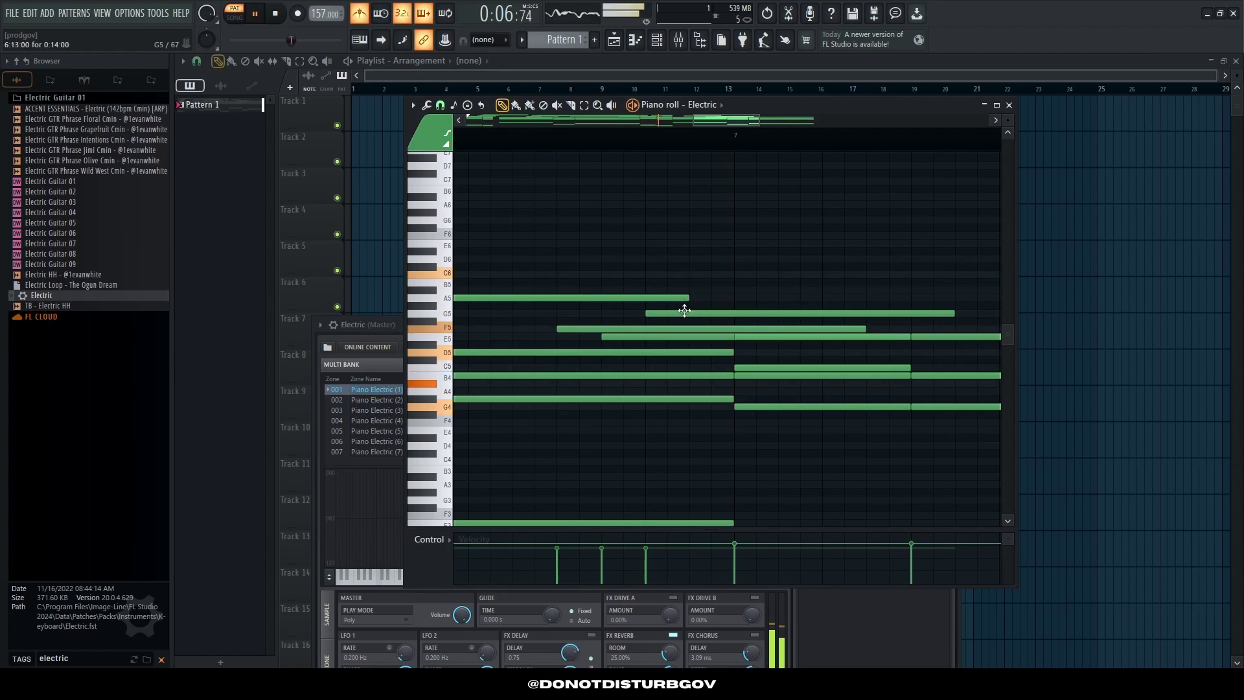
left_click_drag(684, 311, 702, 314)
scroll(702, 314, "down", 1)
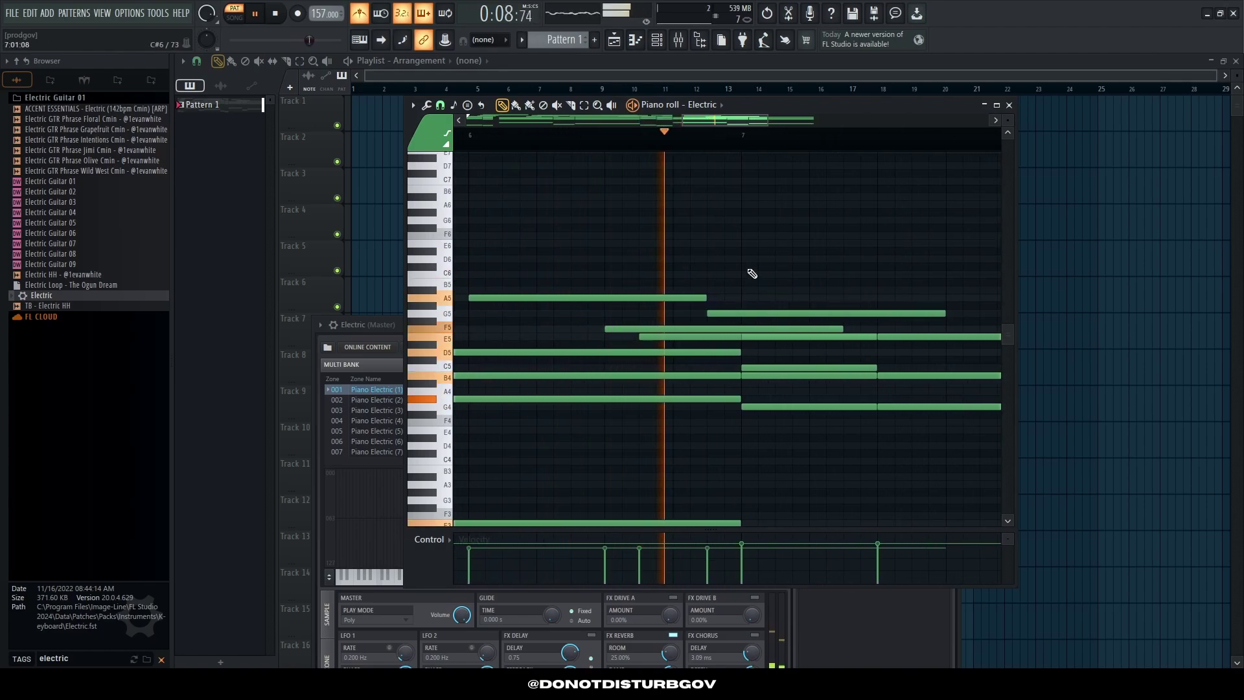
scroll(827, 311, "down", 2)
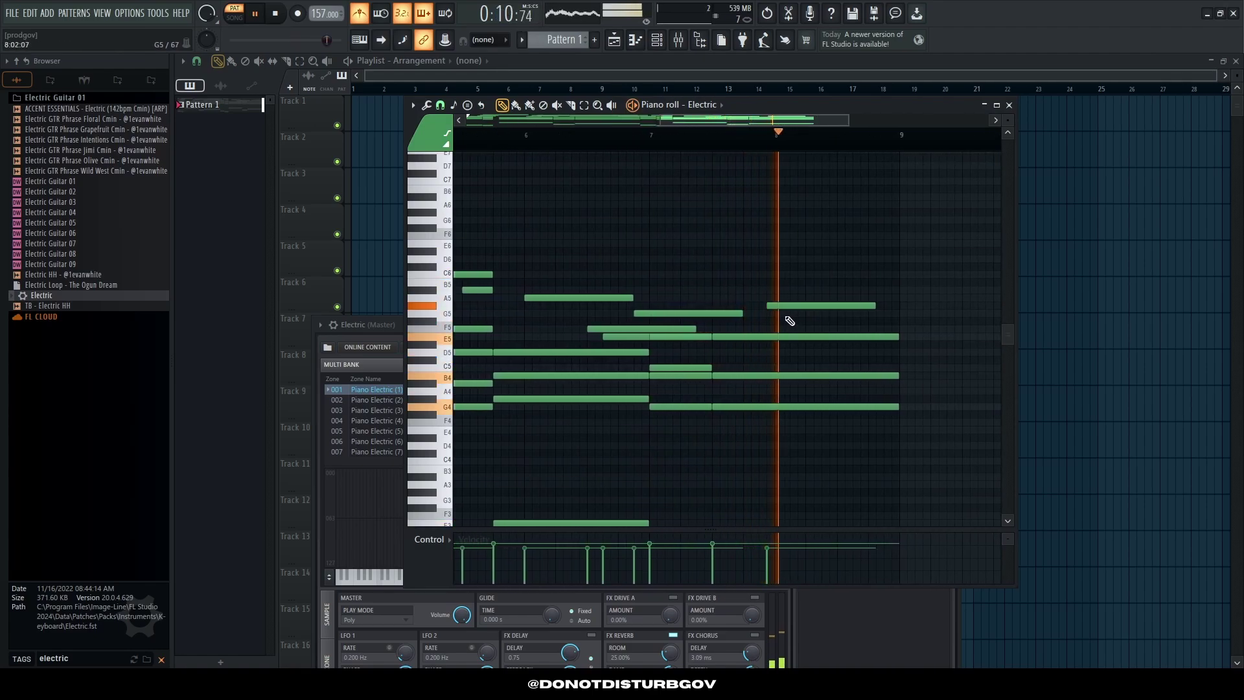
right_click(778, 305)
key("space")
Step: Set playback to start in bar 6 and add 14-step notes: A#5 at step 15 of bar 7 and A5 at step 5 of bar 8
left_click(558, 143)
scroll(728, 269, "up", 2)
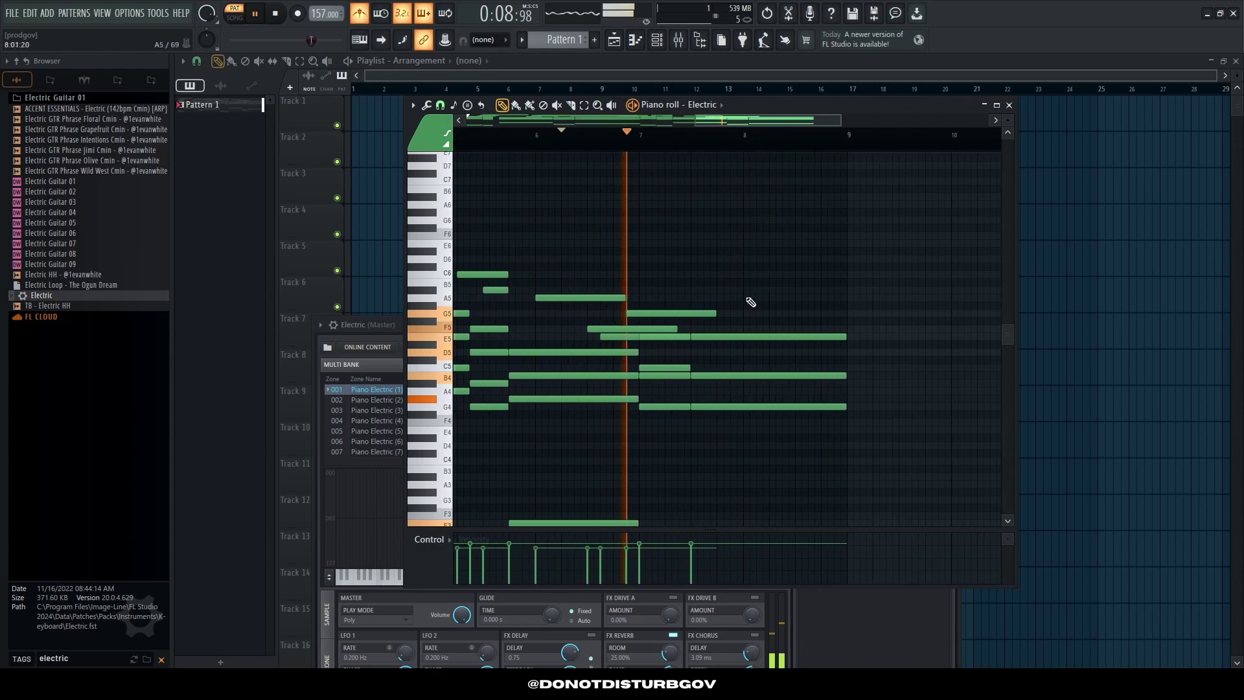
left_click_drag(726, 295, 805, 305)
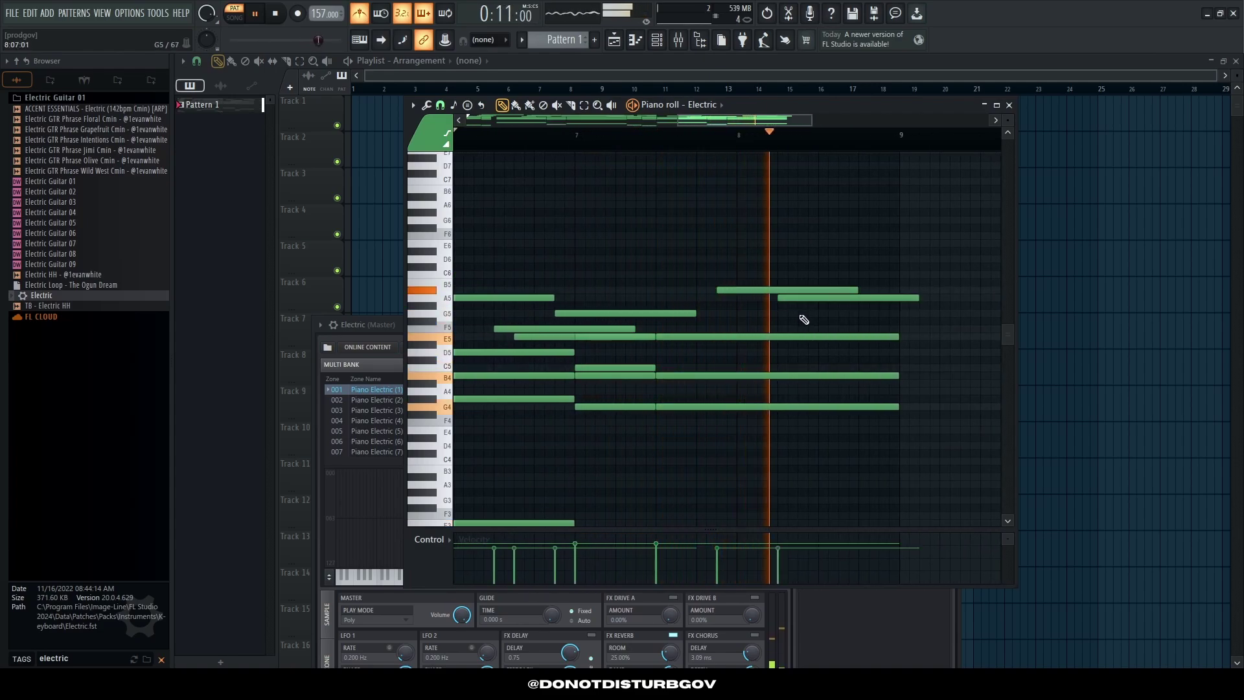
right_click(749, 293)
key("ctrl+z")
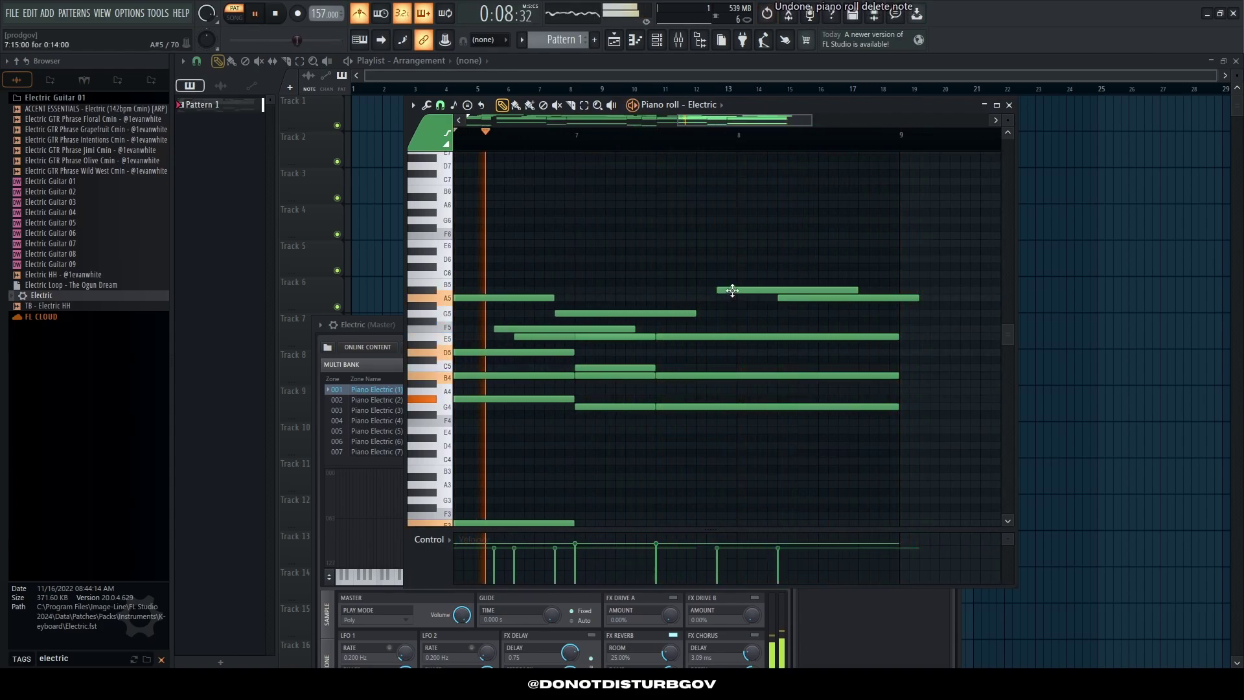
Step: Lower the new A#5 and A5 notes across bars 7 and 8 by five semitones to F5 and E5, then replay
key("Down")
key("Down")
key("Down")
key("Down")
key("Down")
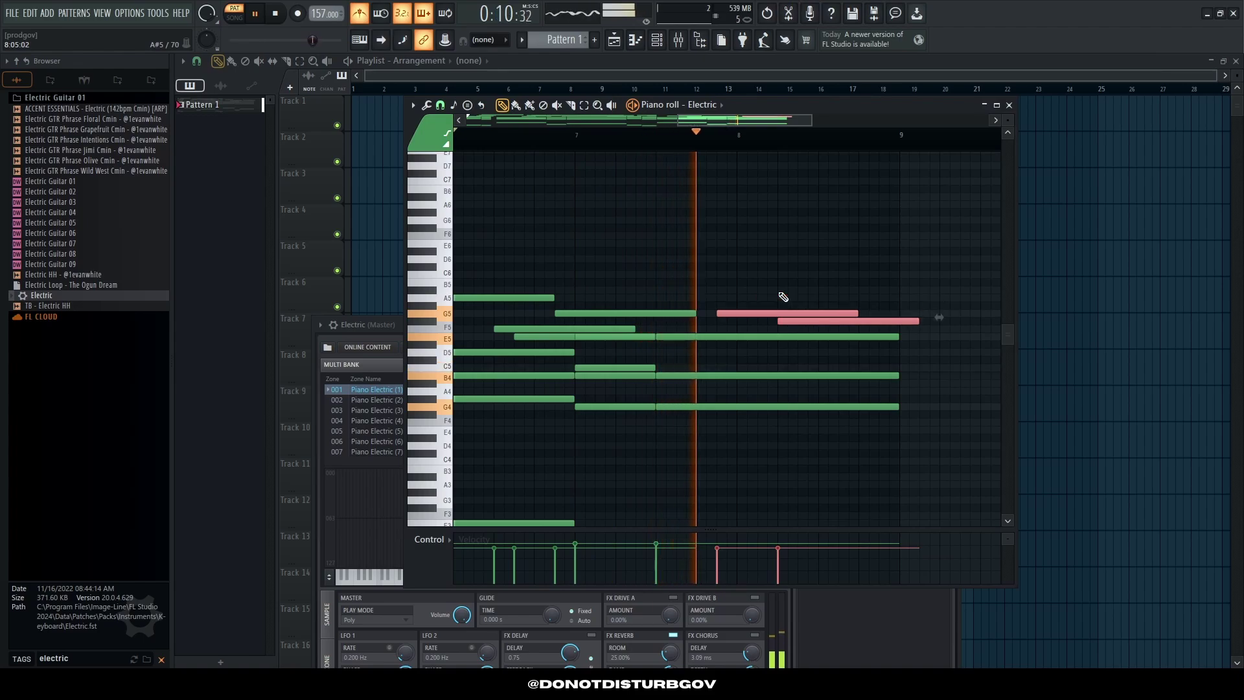
key("space")
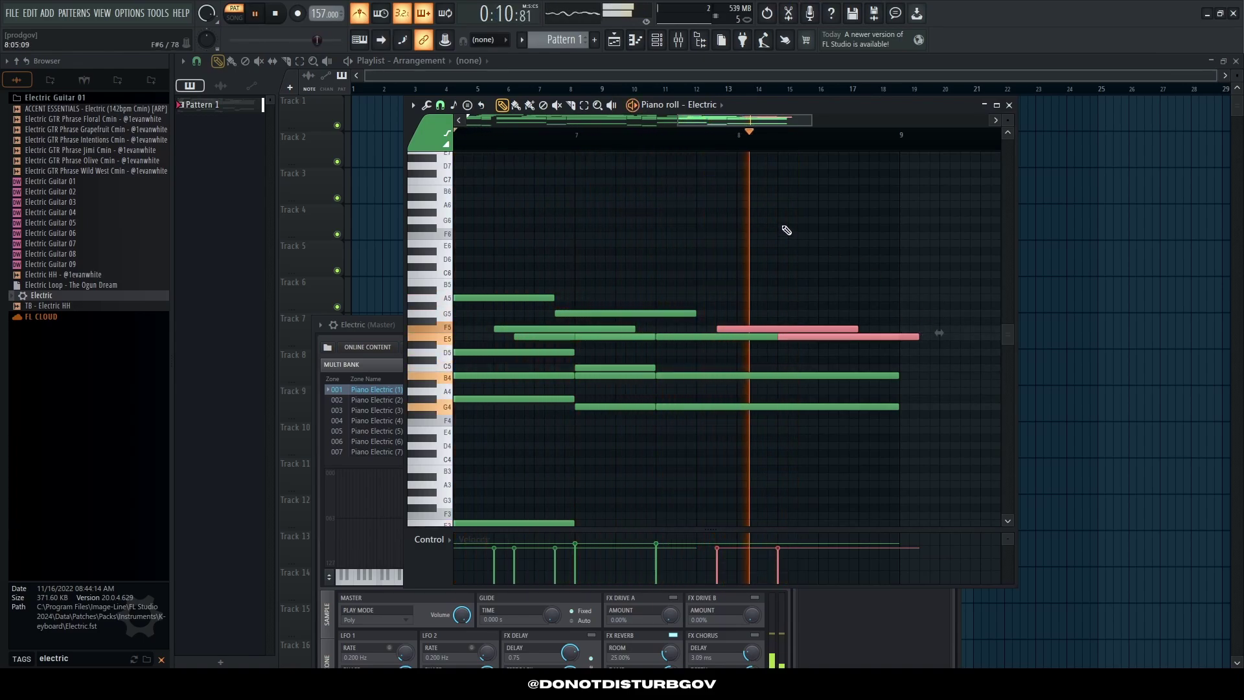
Step: Add G5, A5 and A#5 notes at steps 11, 13 and 15 of bar 8 and shorten all three to 2 steps
left_click(843, 314)
left_click(865, 297)
left_click(882, 289)
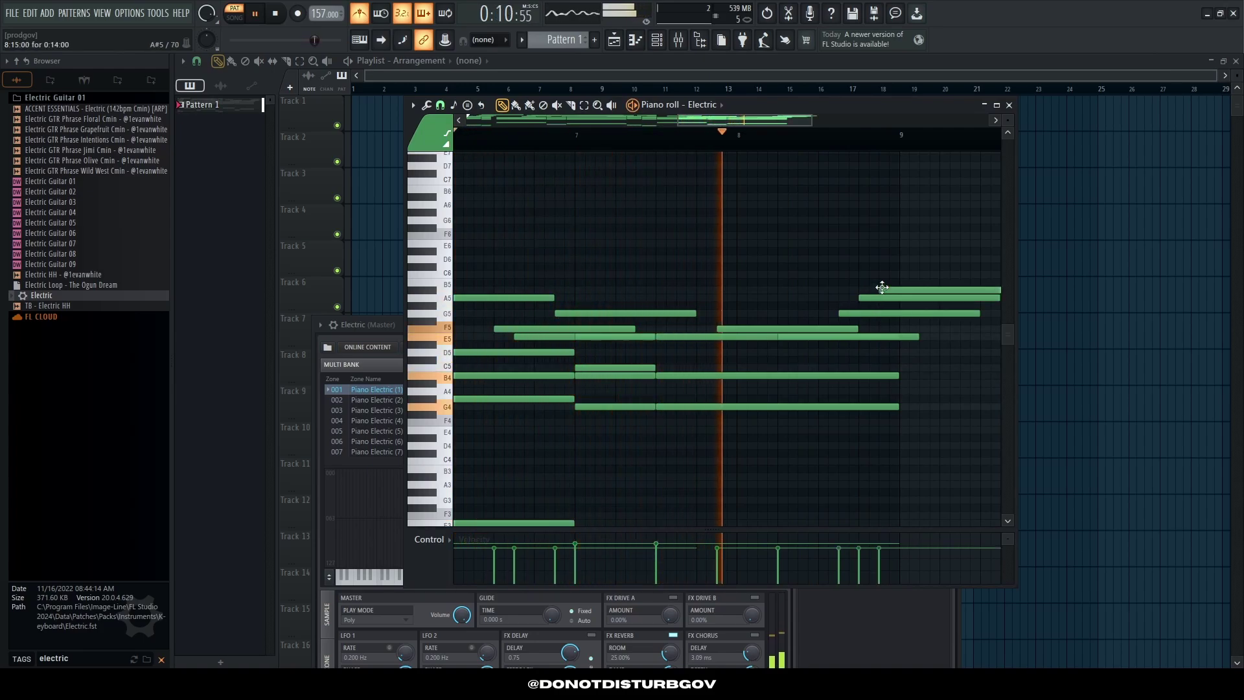
scroll(872, 255, "down", 4)
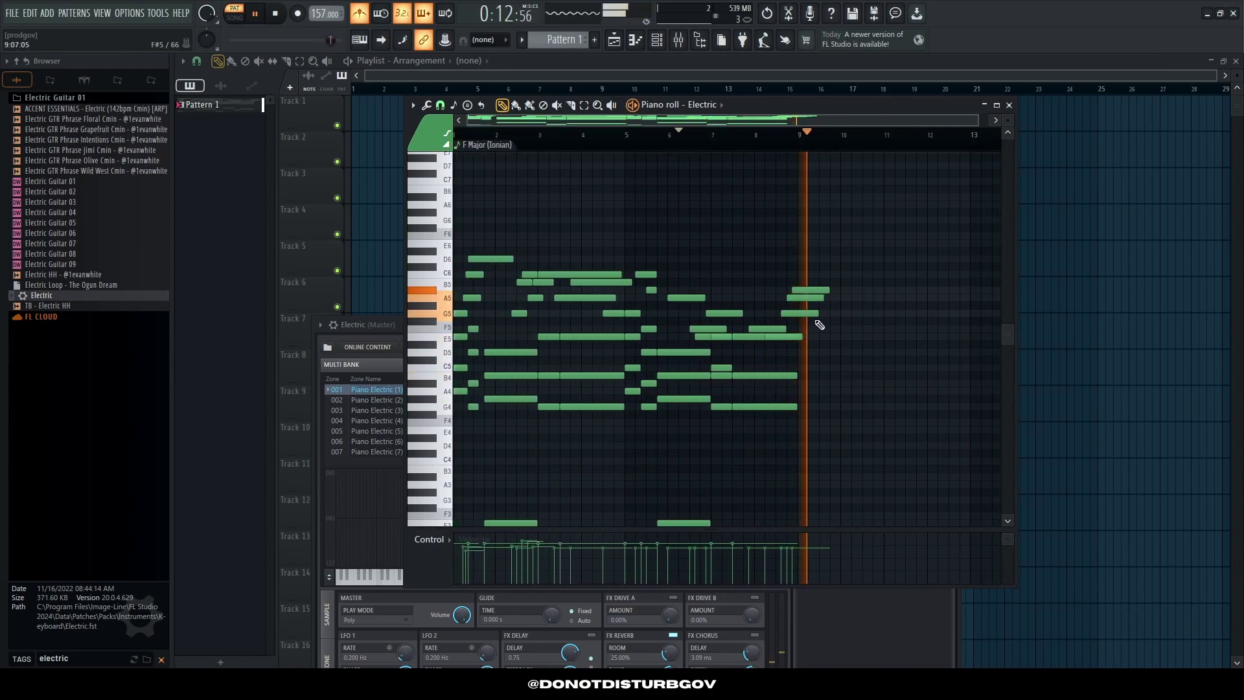
left_click_drag(814, 324, 839, 279)
scroll(811, 311, "up", 4)
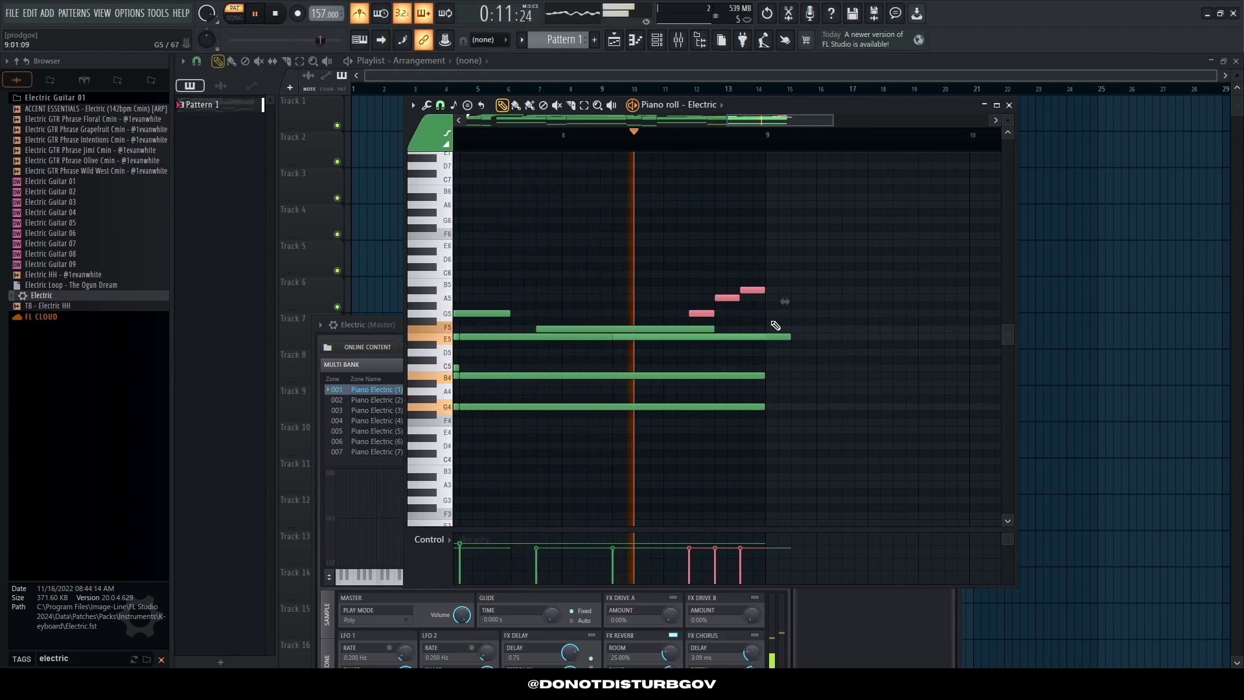
Step: Extend the G5 and A5 notes in bar 8 to the end of the bar and cut off the E5 overhang past bar 8
key("space")
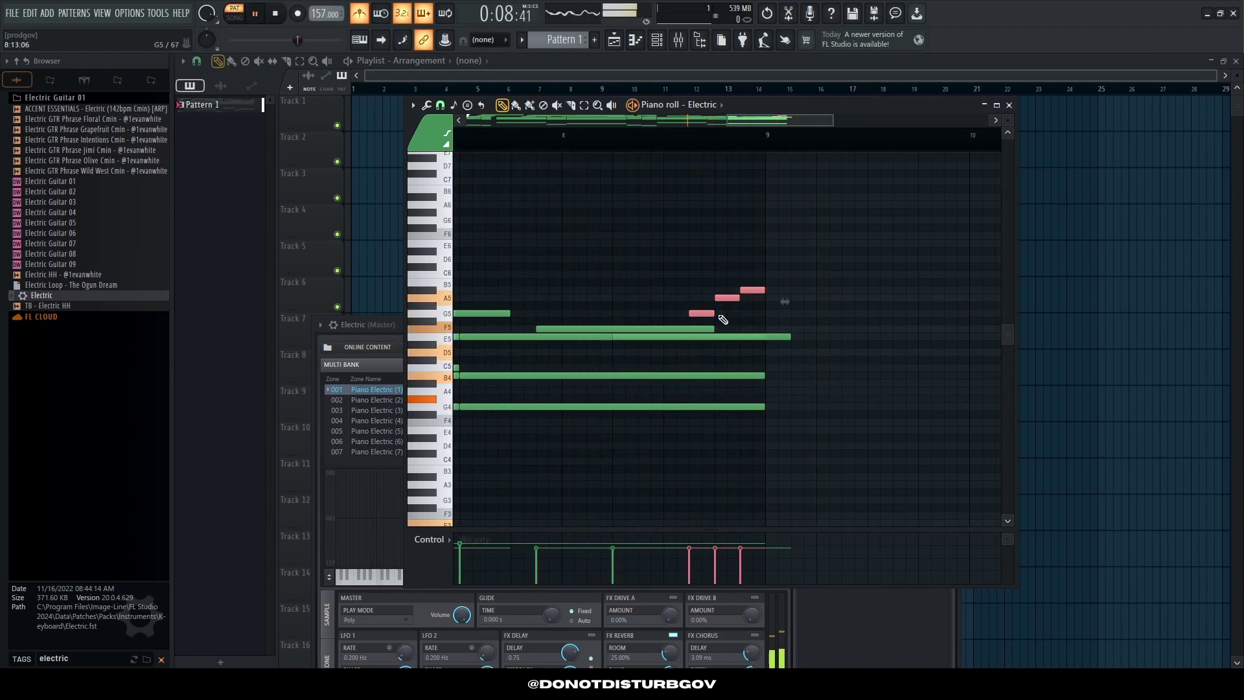
left_click(735, 298)
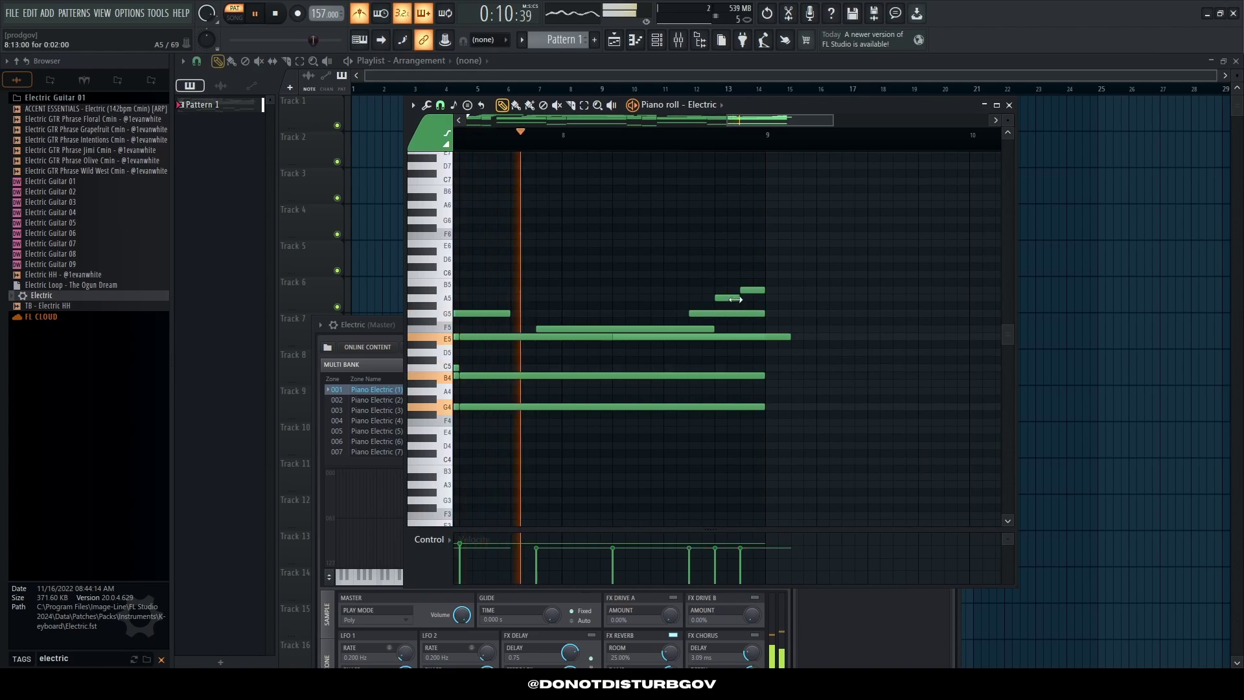
left_click(772, 336)
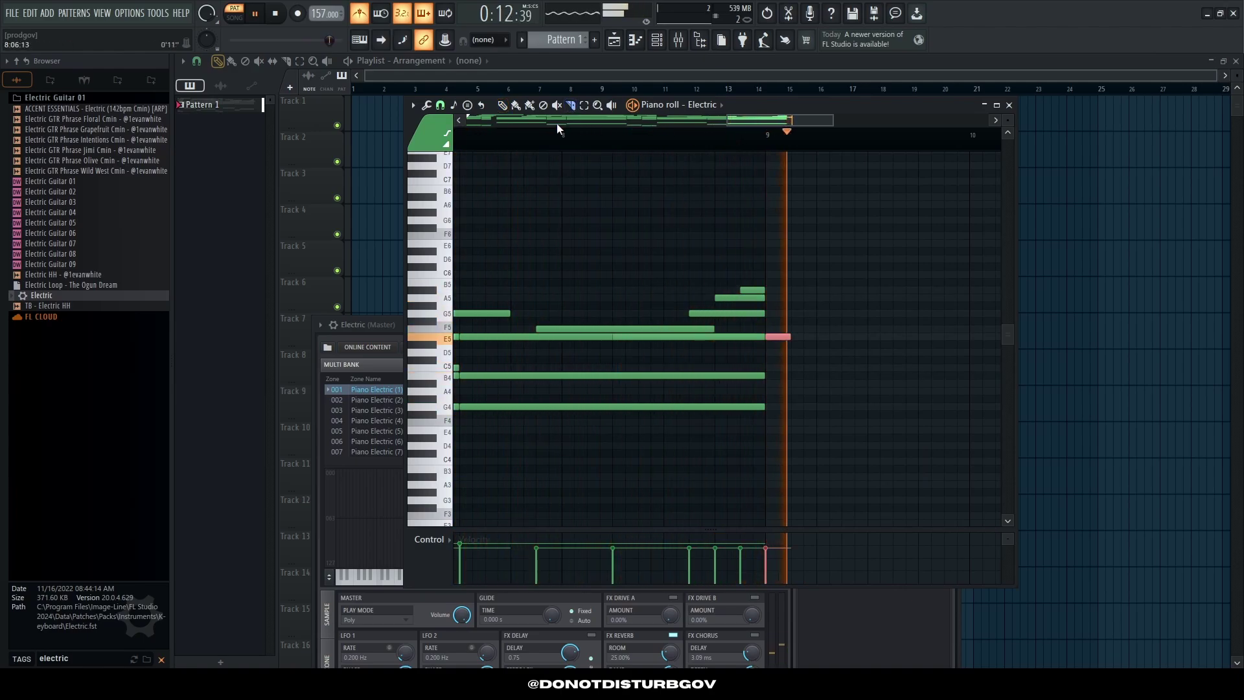
key("space")
scroll(789, 322, "up", 1)
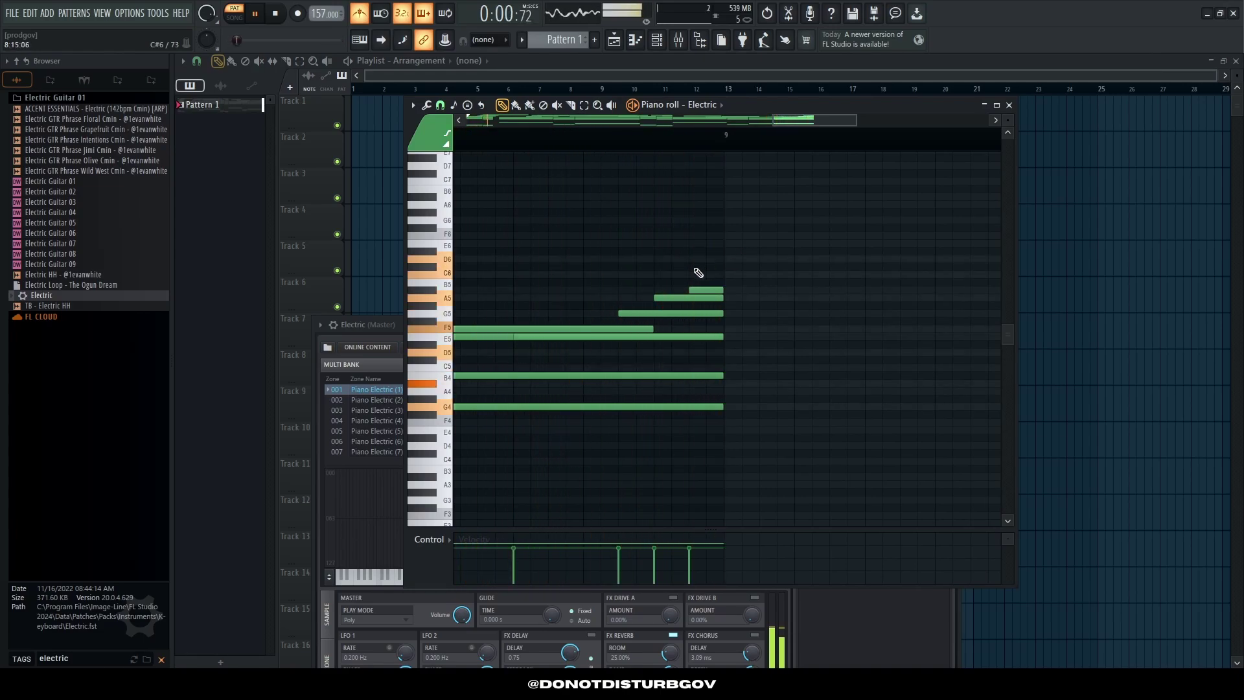
Step: Clone the Electric channel in the channel rack and return to the original channel's piano roll
scroll(708, 259, "down", 4)
key("F6")
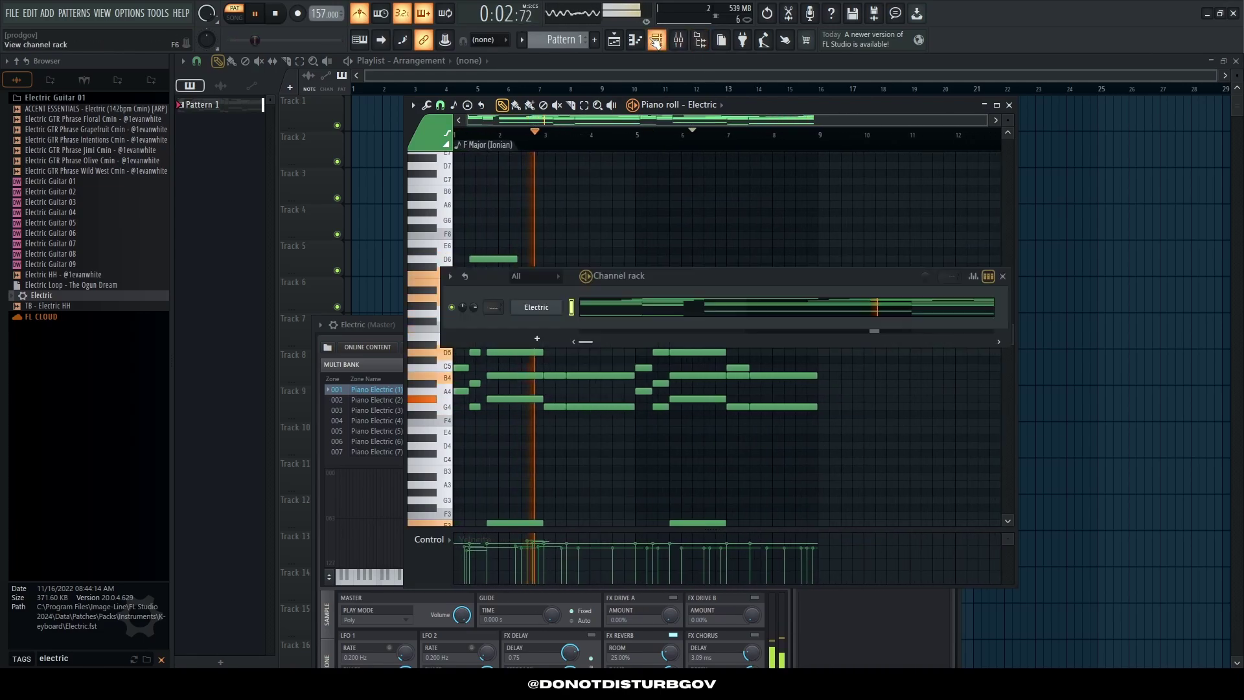
left_click(537, 337)
left_click(491, 337)
right_click(557, 305)
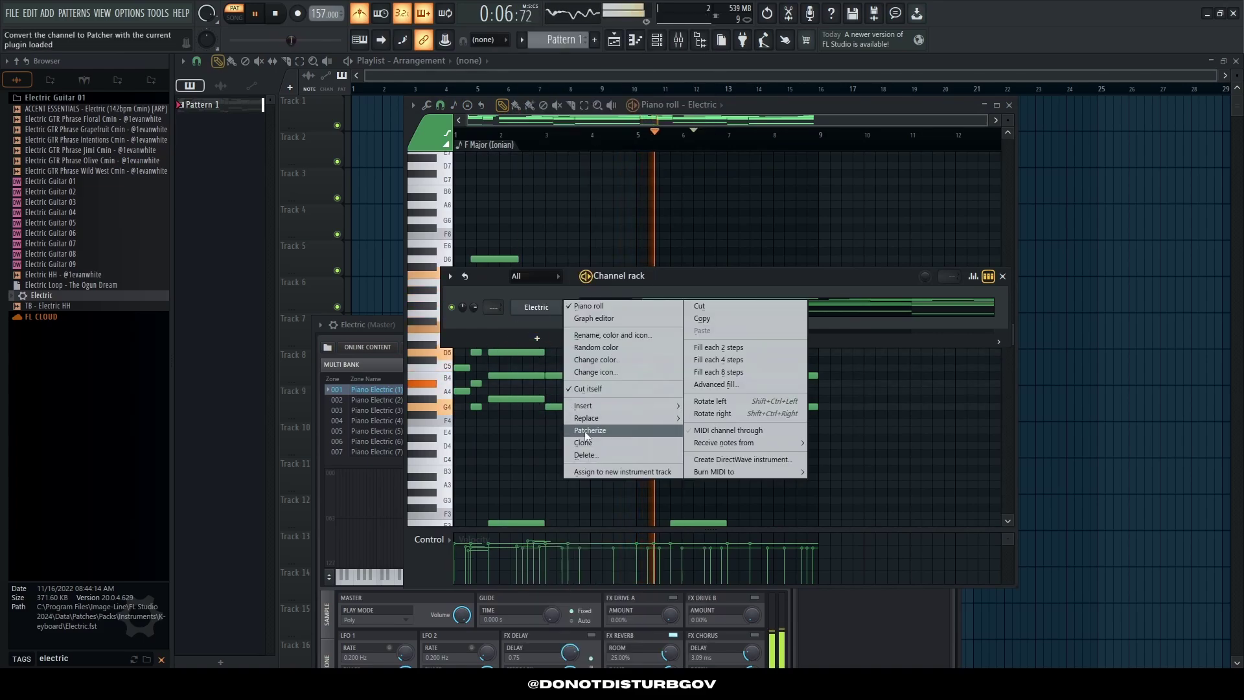
left_click(593, 441)
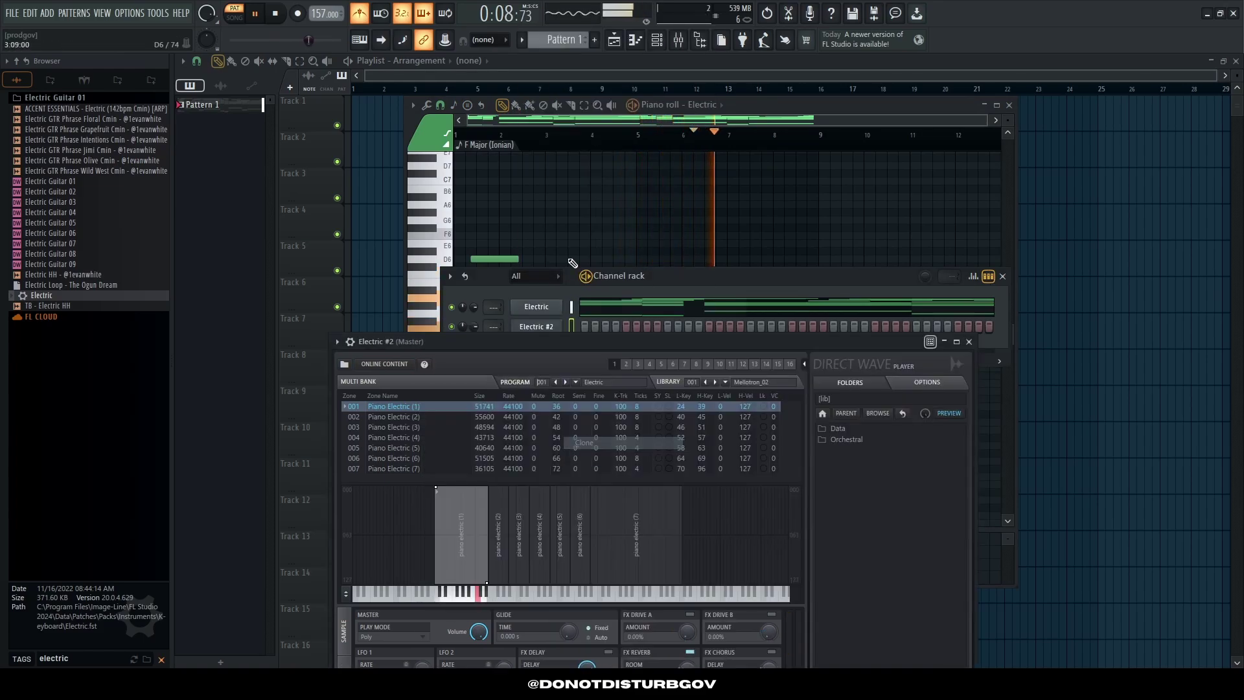
left_click_drag(549, 338, 554, 349)
key("F7")
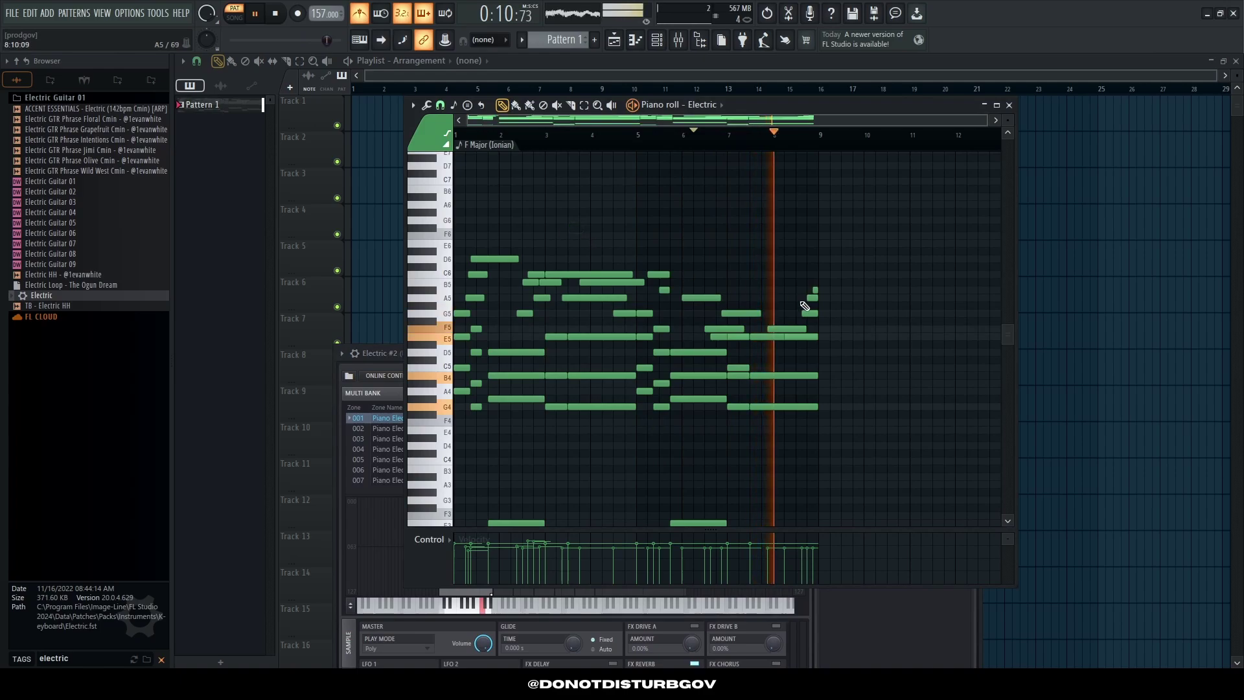
Step: Raise all melody notes from A5 upward by one octave across the eight bars and deselect them
scroll(771, 332, "up", 5)
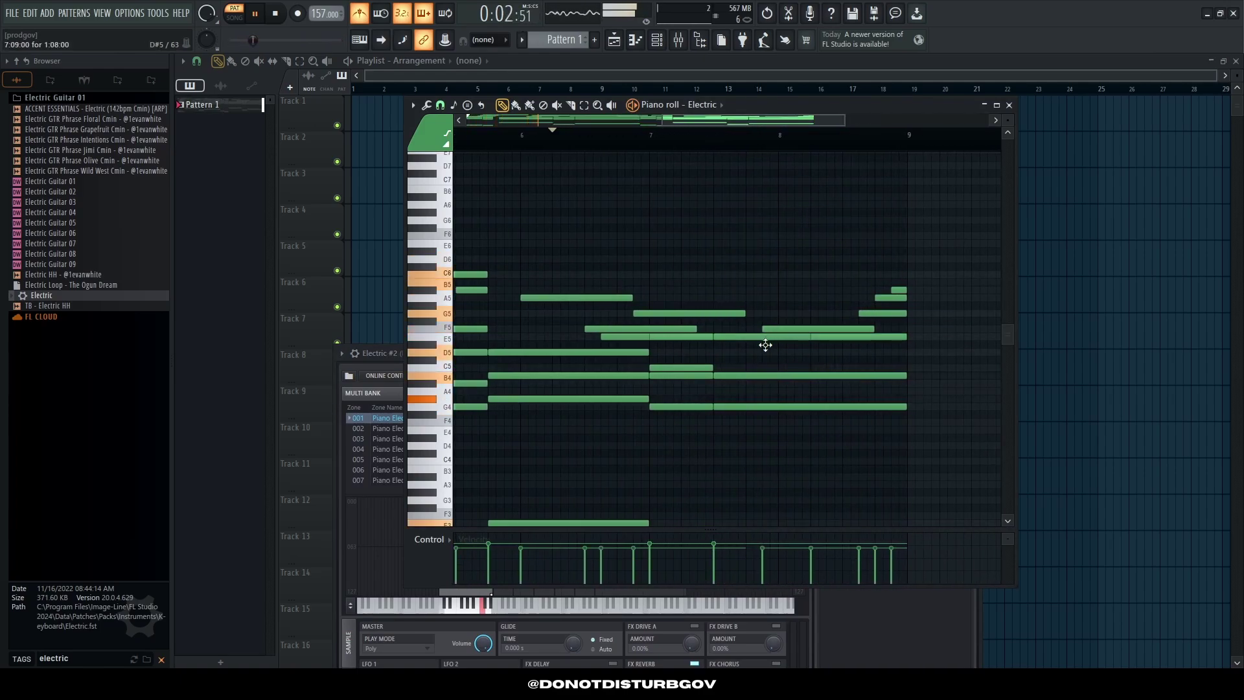
scroll(771, 348, "down", 5)
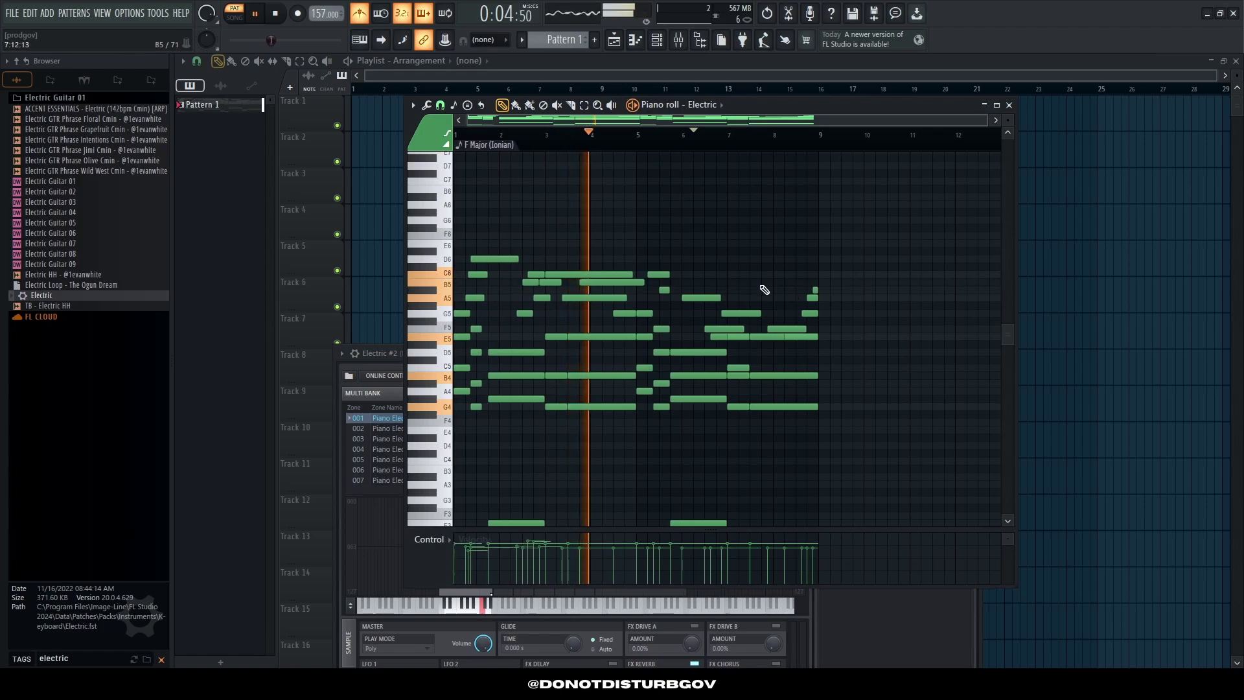
key("space")
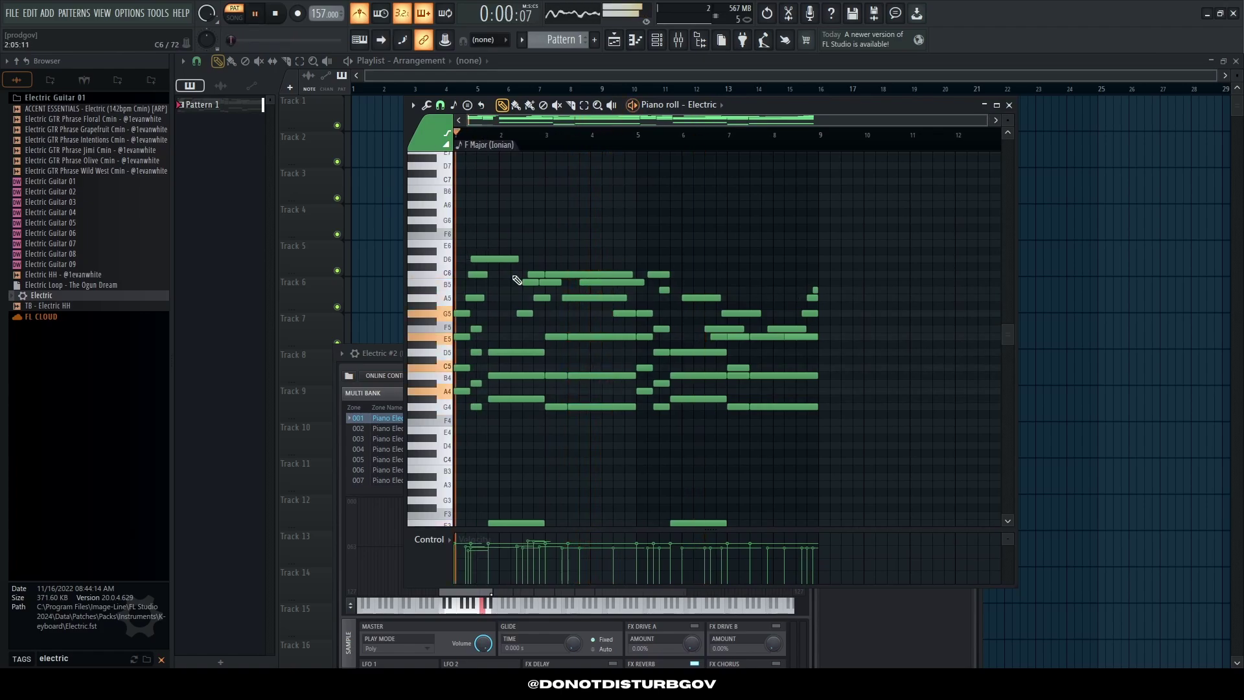
left_click_drag(461, 248, 840, 305)
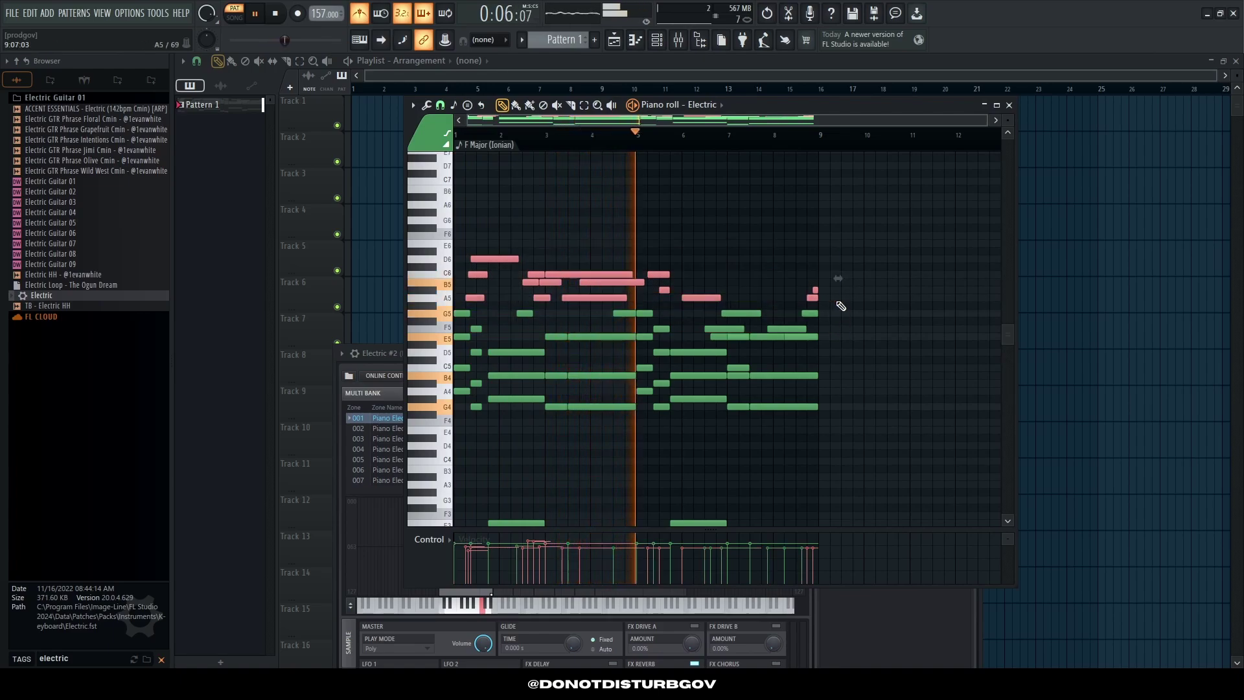
key("ctrl+Up")
key("ctrl+d")
scroll(471, 280, "up", 2)
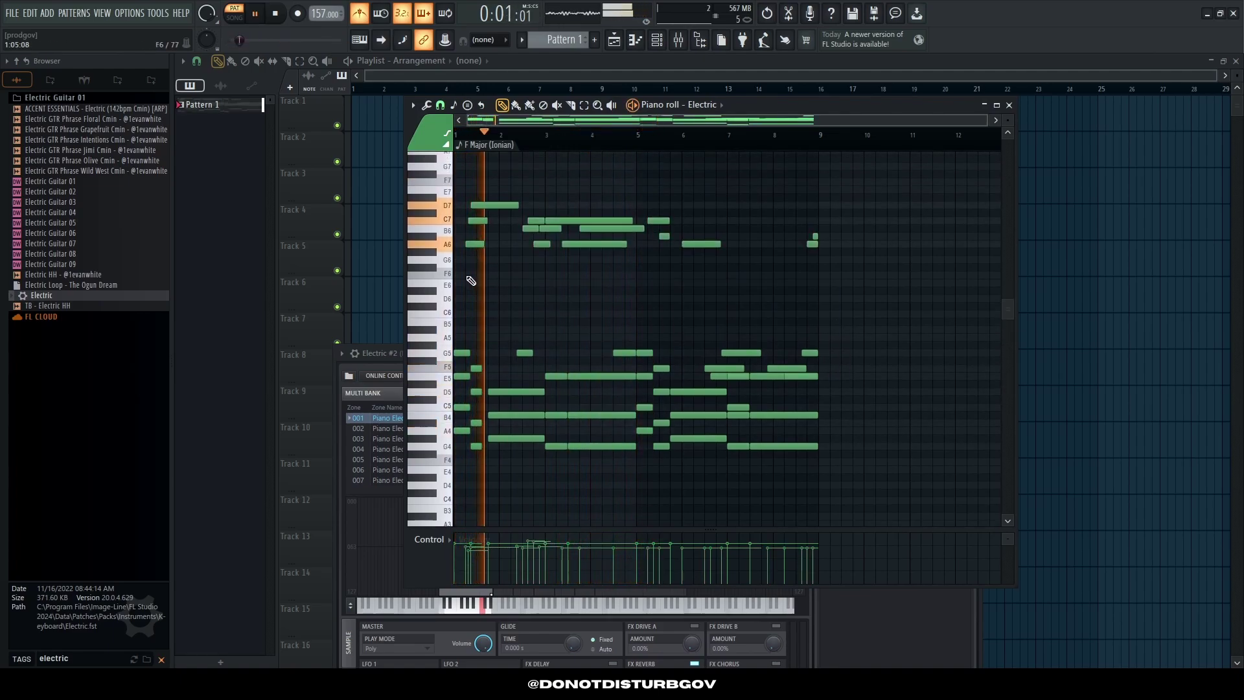
Step: Raise the G5 melody notes in bars 2 and 4 by one octave to G6 and deselect them
scroll(471, 280, "up", 3)
left_click(566, 266)
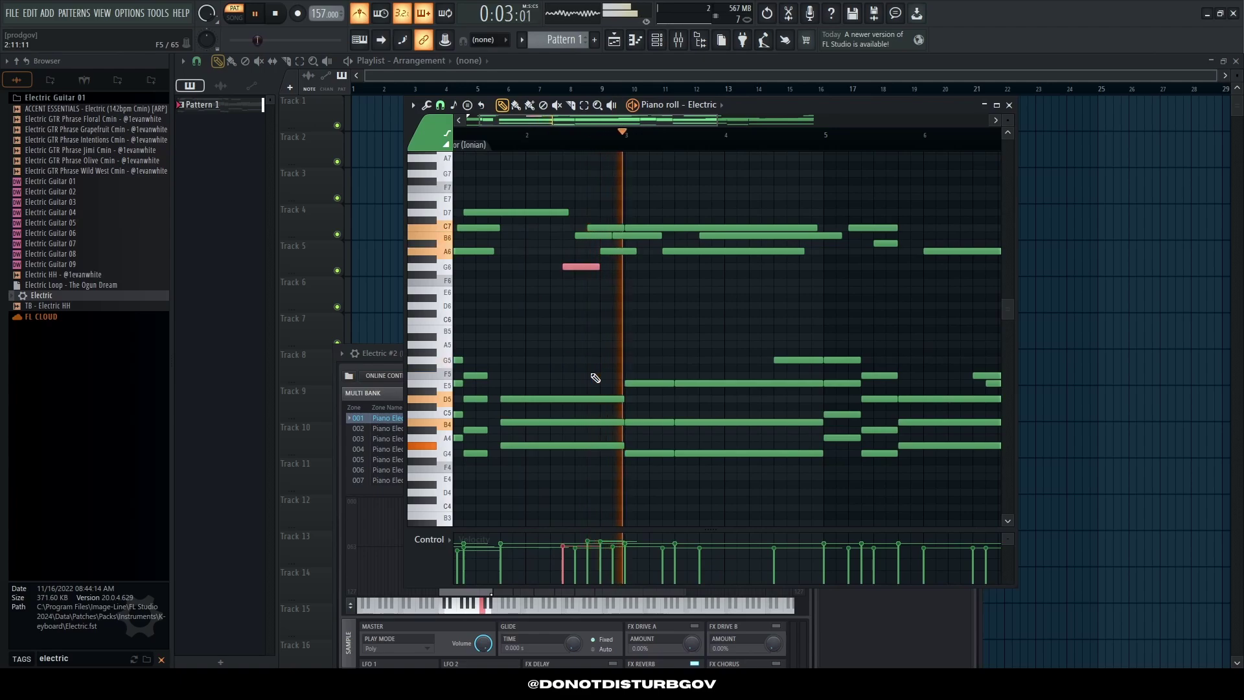
left_click_drag(762, 326, 804, 367)
key("ctrl+Up")
key("ctrl+d")
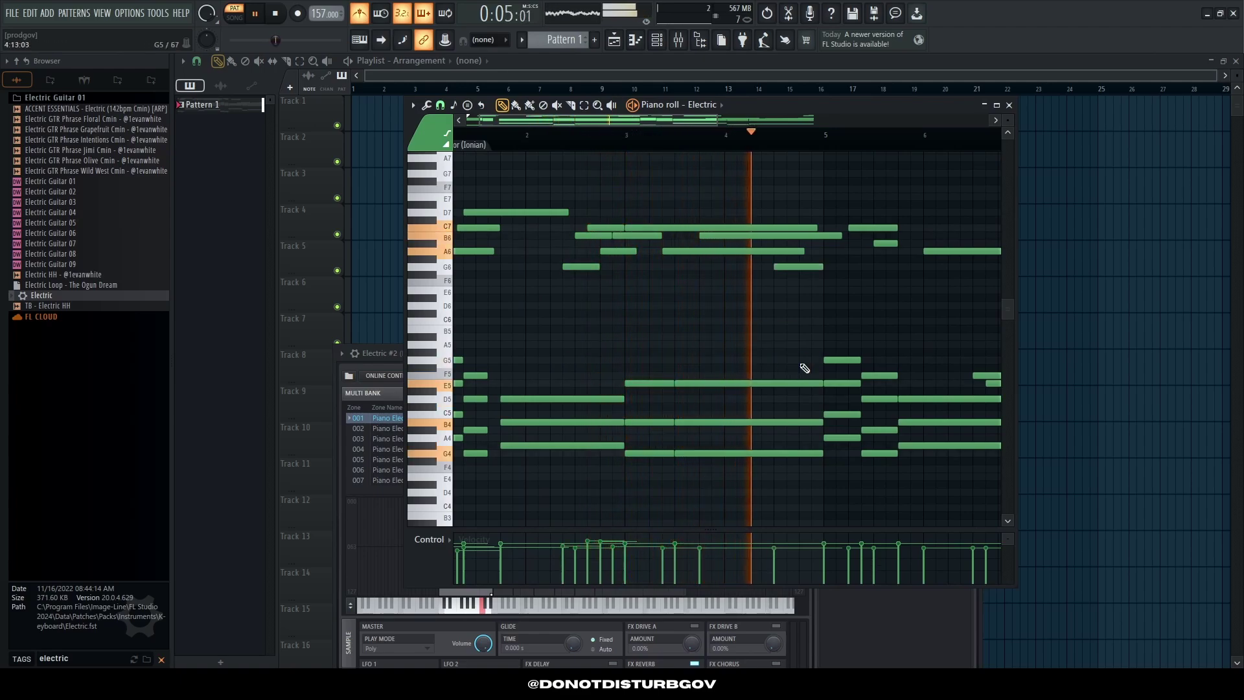
Step: Raise the D#5 note at step 5 of bar 8 by an octave and a semitone to E6
scroll(752, 324, "down", 3)
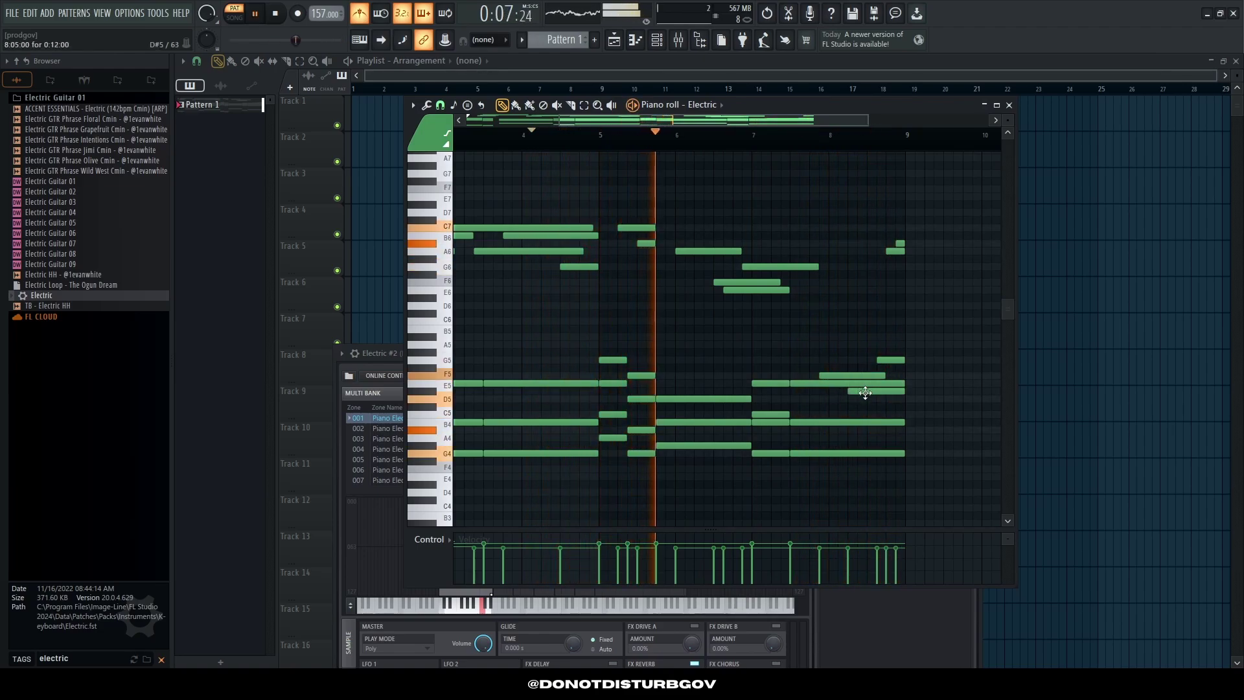
left_click(865, 392)
key("ctrl+Up")
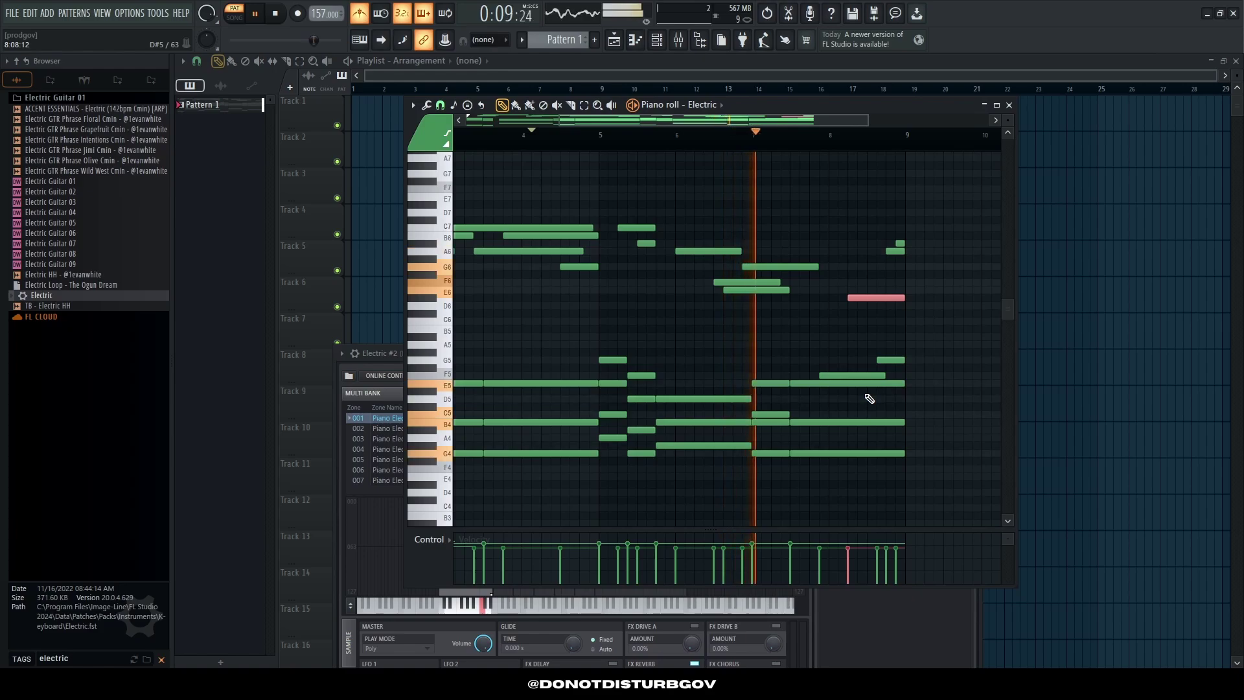
key("Up")
key("ctrl+d")
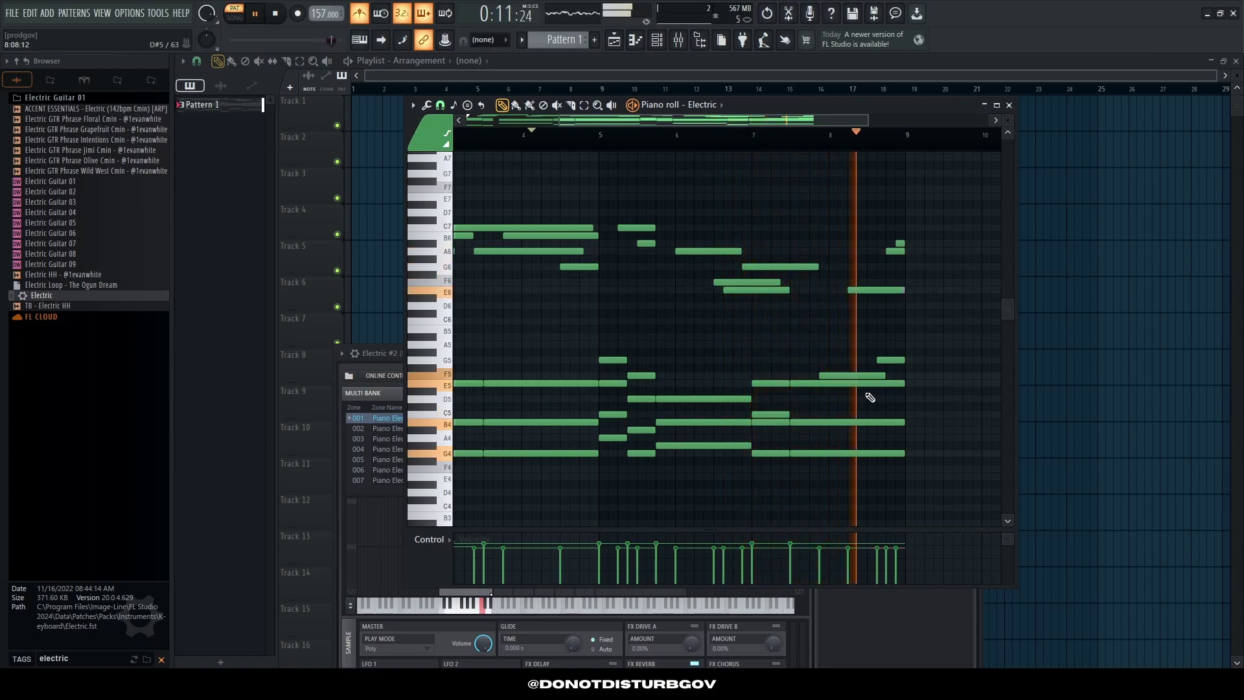
Step: Raise the F5 note at step 15 of bar 7 and the G5 note at step 11 of bar 8 by one octave
left_click_drag(839, 350, 900, 379)
key("ctrl+Up")
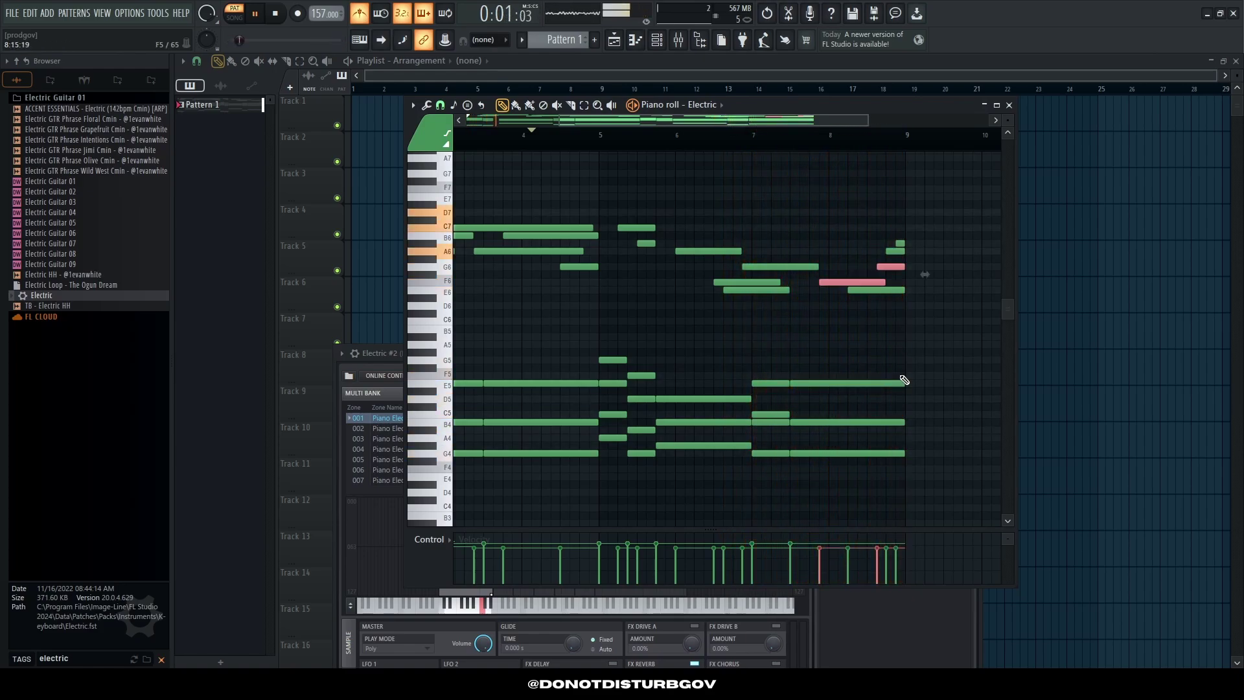
scroll(775, 353, "down", 3)
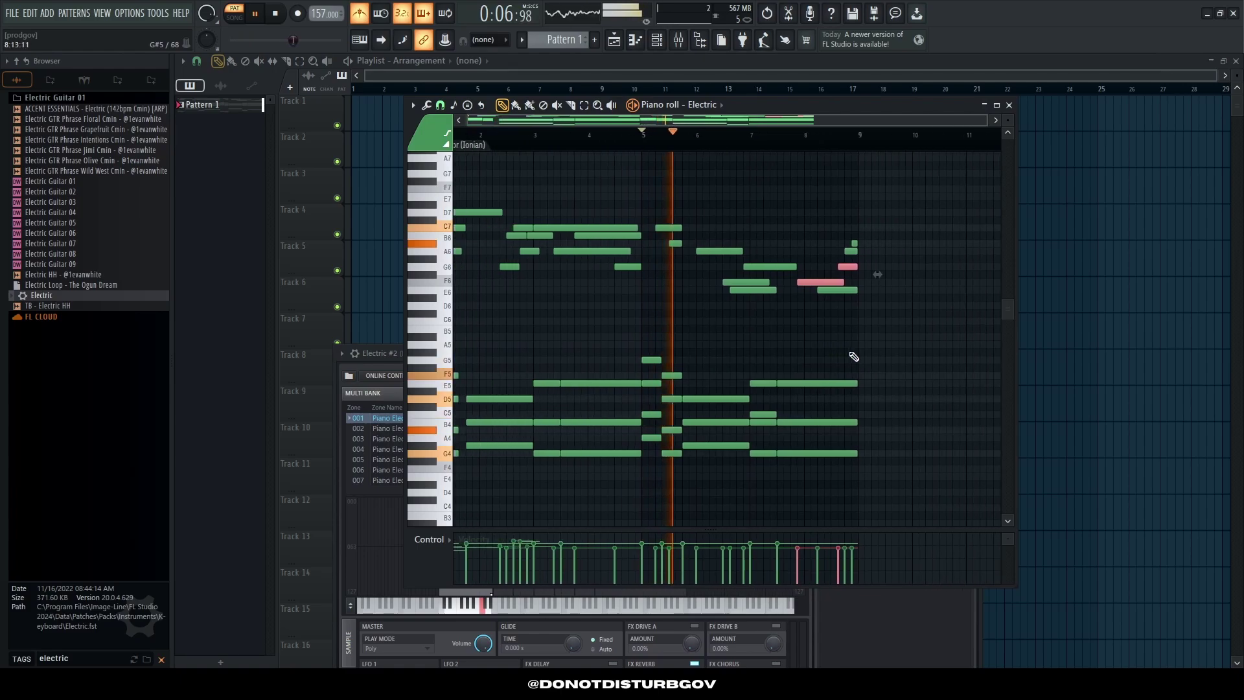
Step: Deselect the edited notes and cut all melody notes above the chords from the Electric channel across the eight bars
scroll(739, 352, "up", 3)
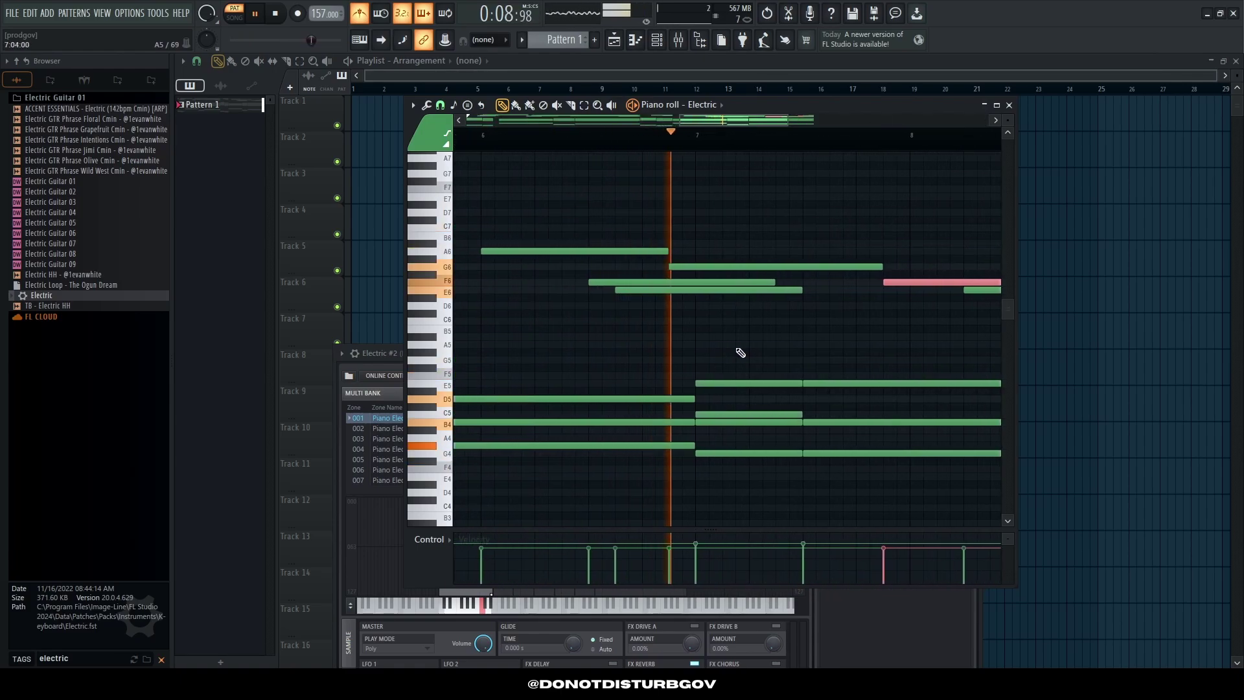
scroll(738, 353, "down", 3)
left_click(823, 358)
scroll(822, 359, "up", 3)
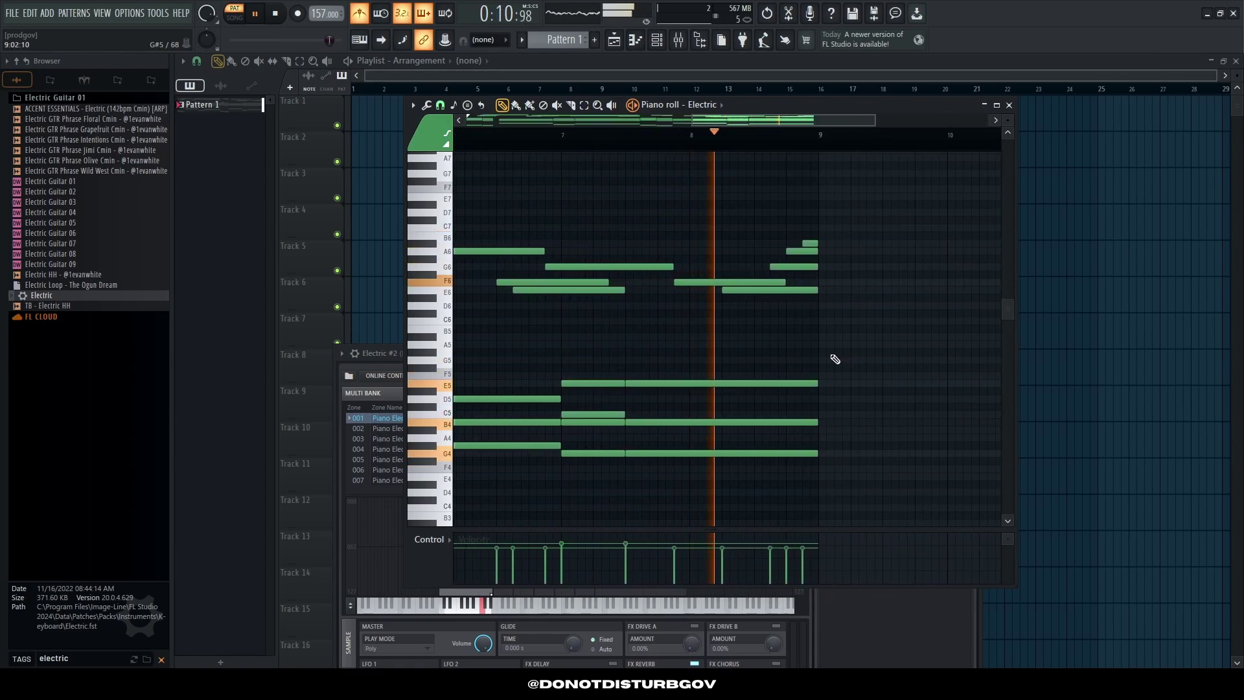
scroll(833, 353, "down", 3)
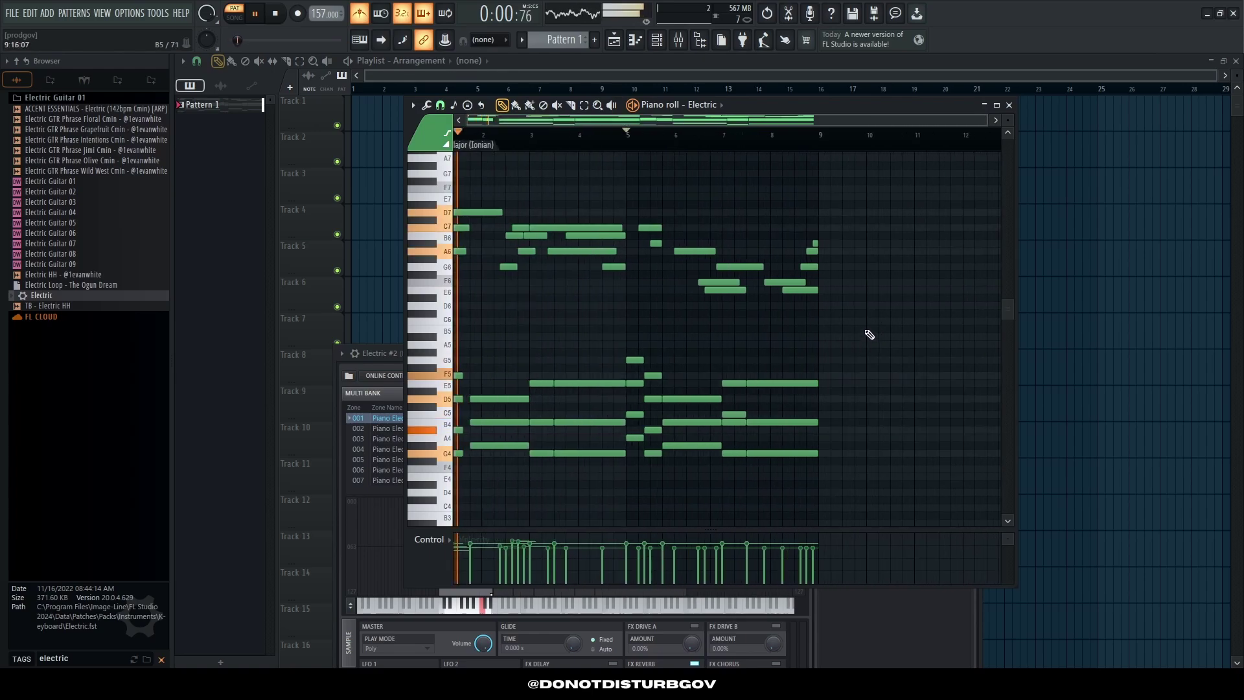
left_click_drag(903, 317, 388, 171)
key("Delete")
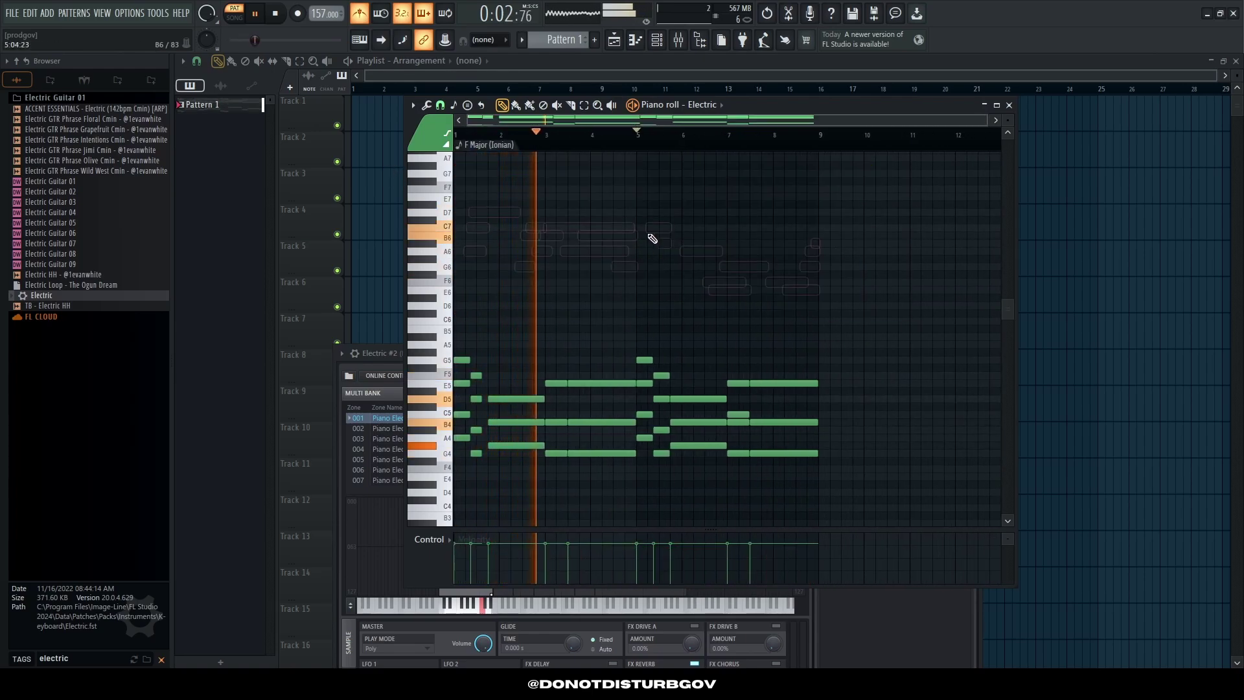
Step: Paste the melody into the Electric #2 piano roll and move it four bars earlier to begin in bar 1
key("F6")
right_click(557, 324)
left_click(606, 299)
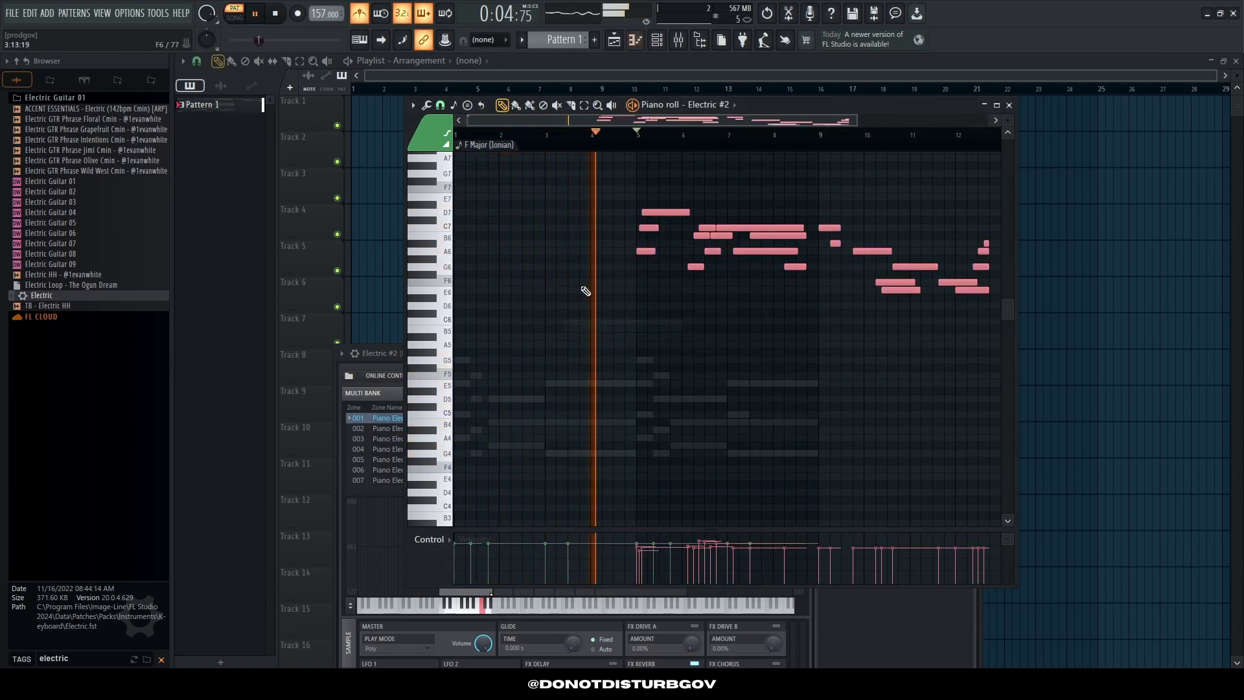
left_click_drag(526, 252, 474, 253)
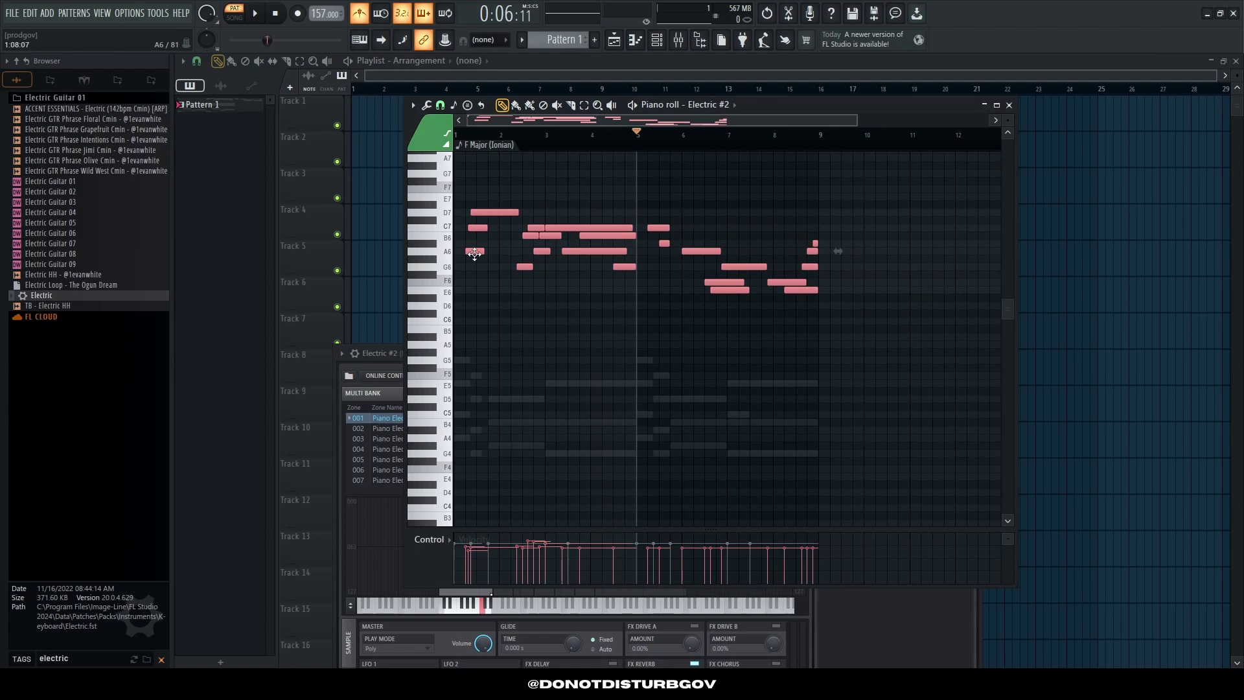
Step: Lower the whole Electric #2 melody by one octave, play it back and deselect it
key("ctrl+Down")
key("space")
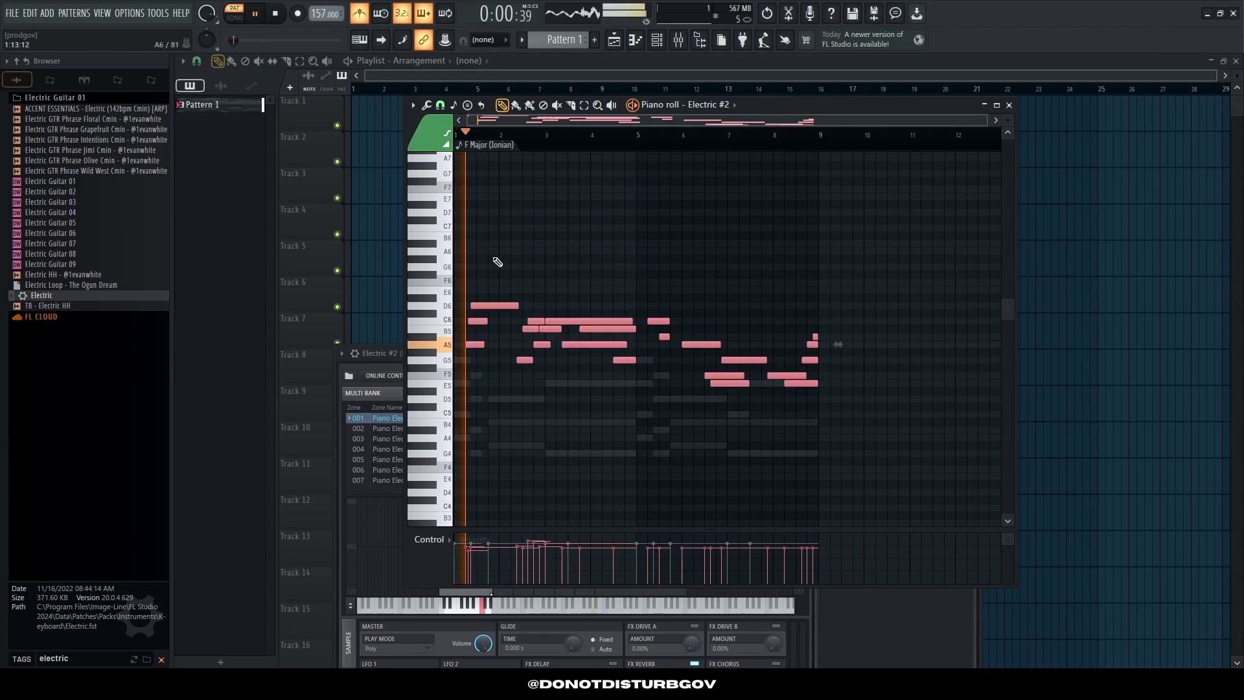
scroll(494, 292, "down", 3)
key("ctrl+d")
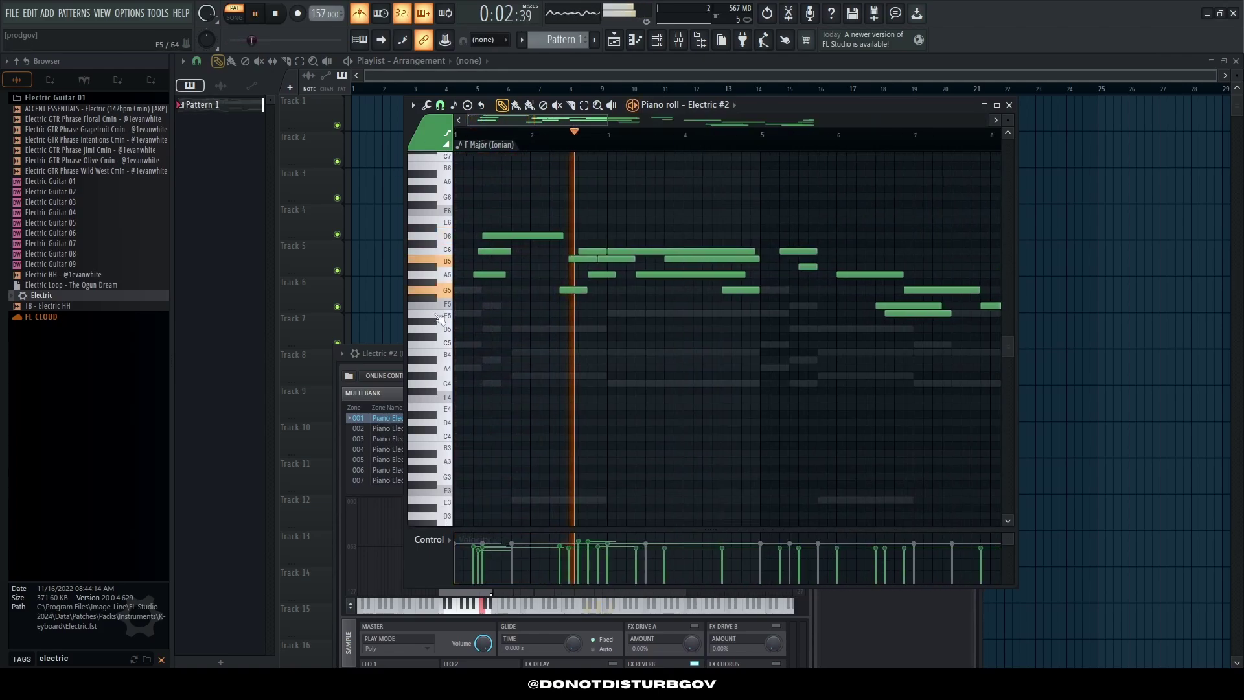
Step: Add an Xpand!2 channel and load Big Soft Strings+ from the 014 Strings category into part A
key("F6")
left_click(537, 358)
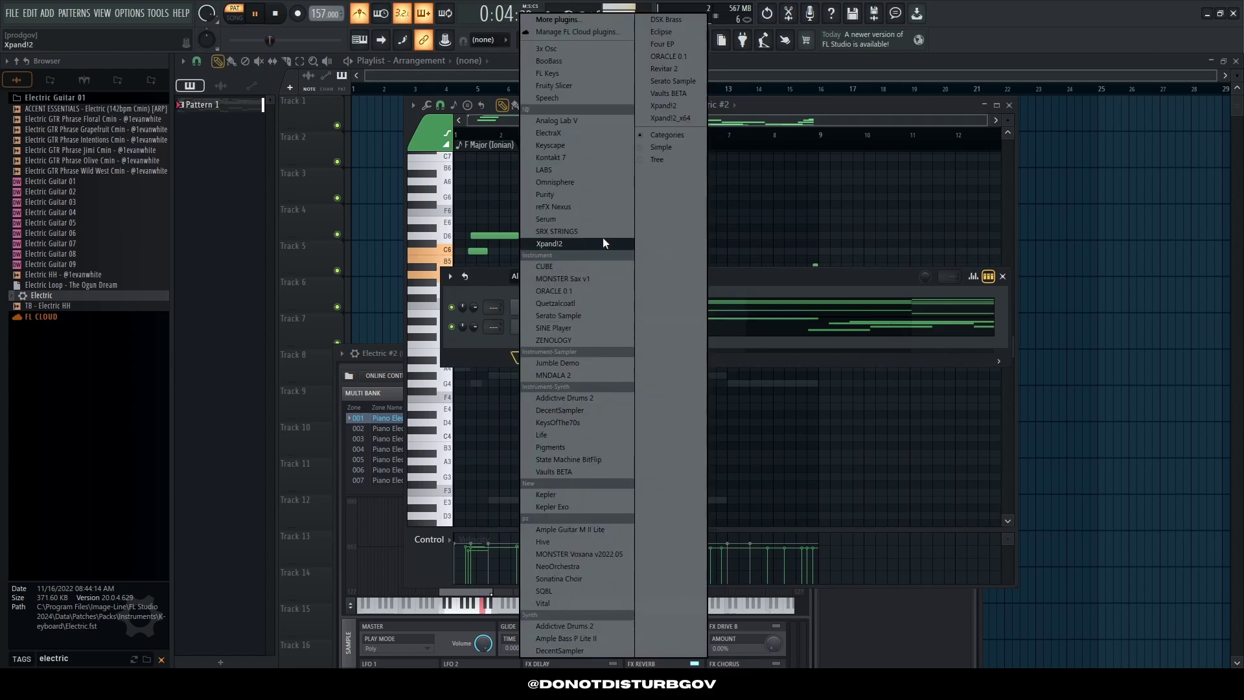
left_click(586, 243)
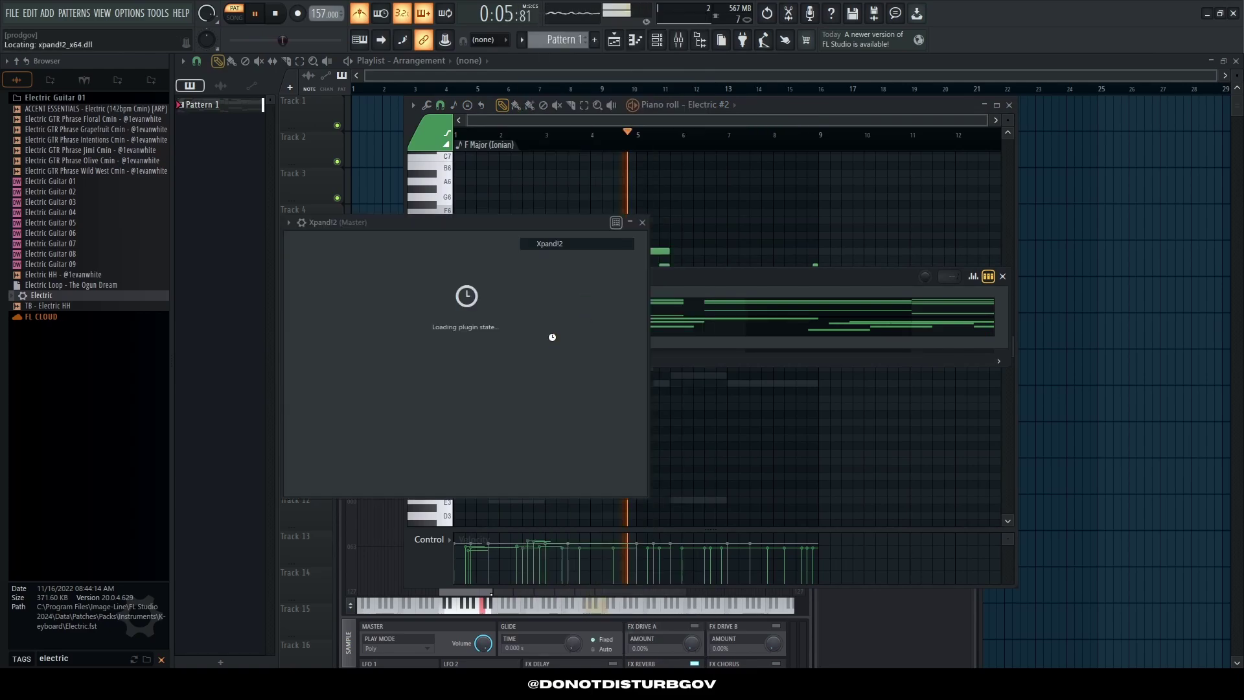
left_click(412, 343)
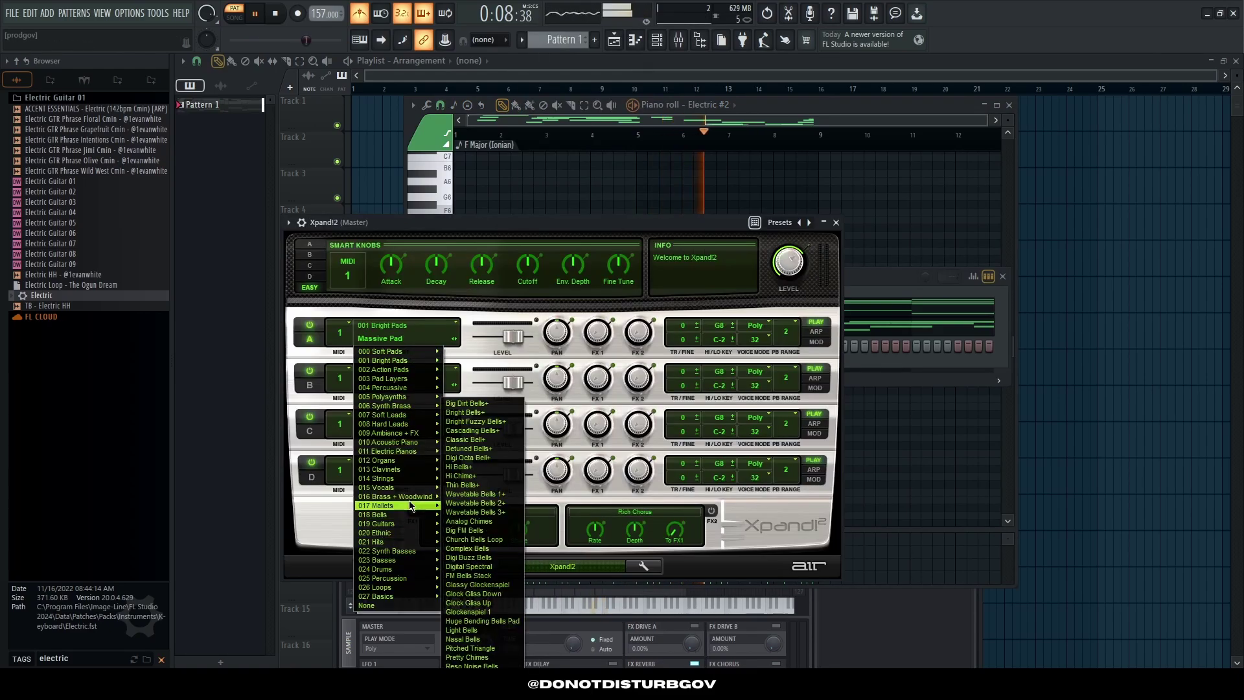
mouse_move(410, 475)
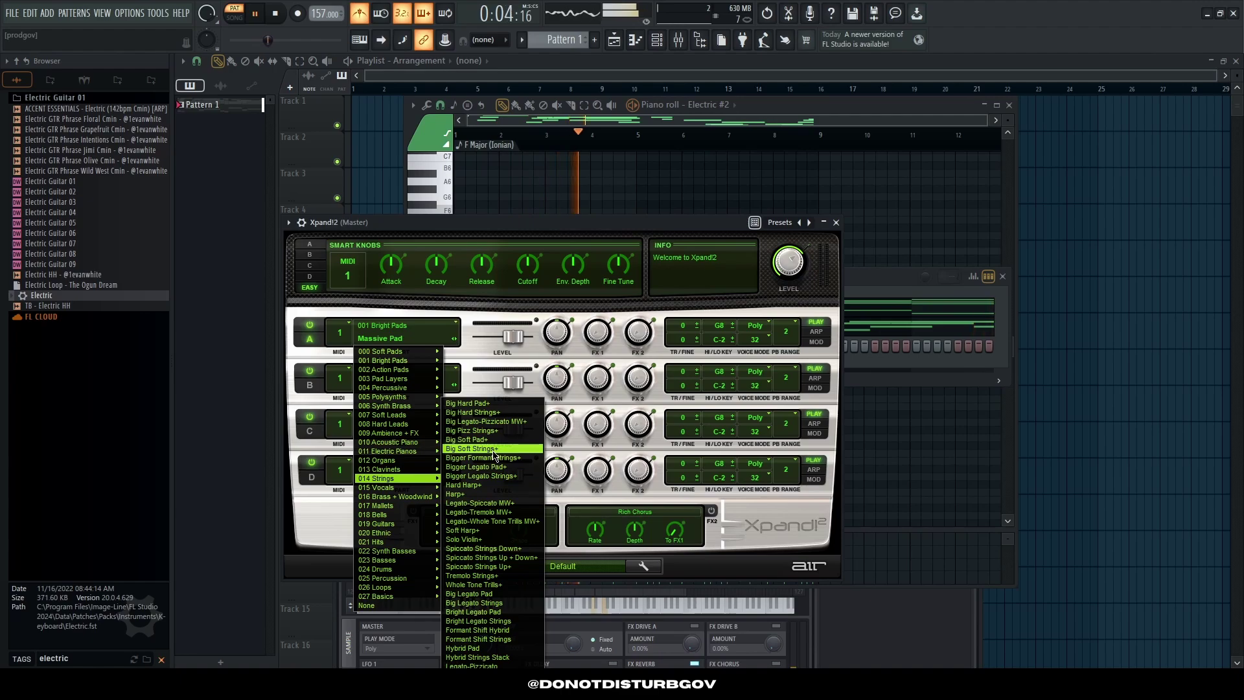
left_click(494, 450)
left_click(836, 223)
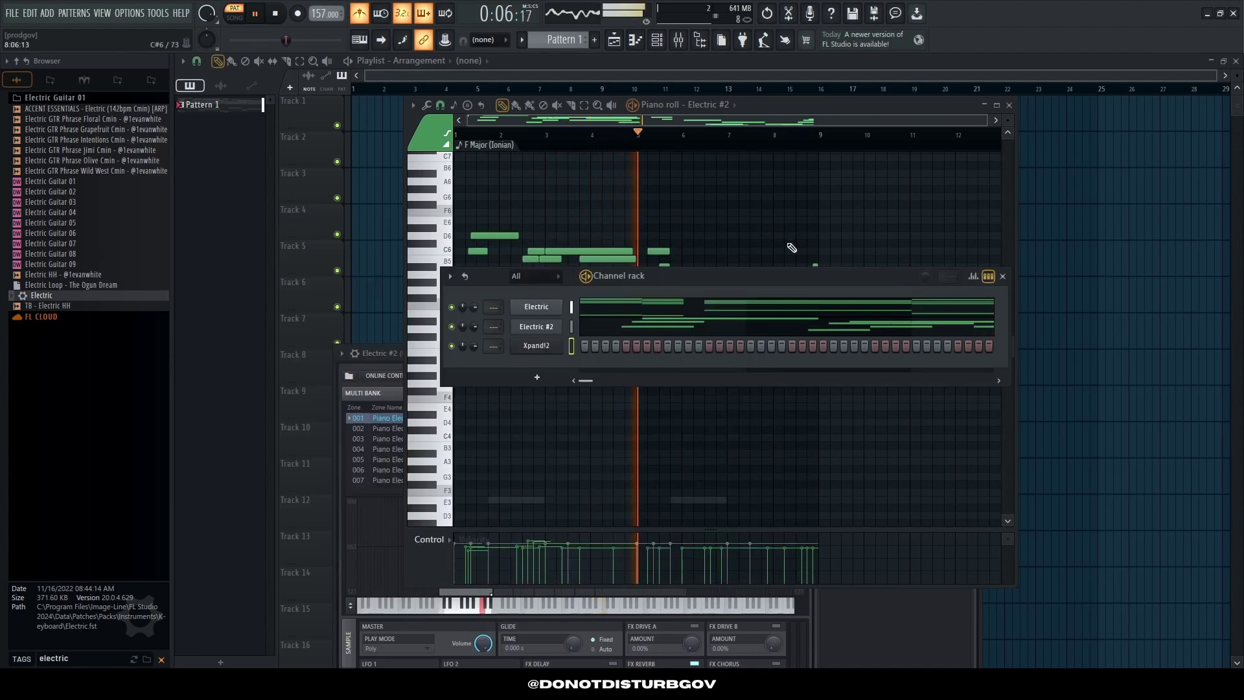
Step: Draw F2, E3, A2 and C3 in the Xpand!2 piano roll across bars 1–4, following the ghosted bass notes
right_click(550, 343)
left_click(589, 344)
scroll(533, 402, "down", 4)
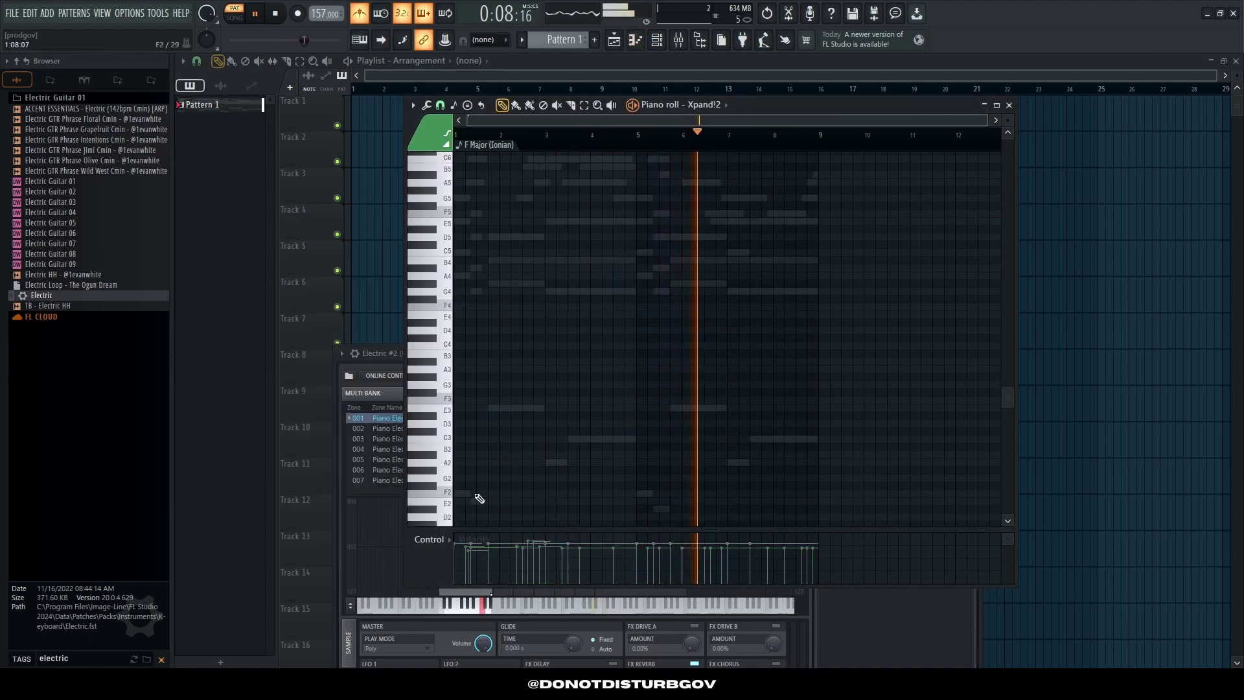
left_click(477, 492)
scroll(509, 506, "up", 2)
scroll(509, 506, "up", 1)
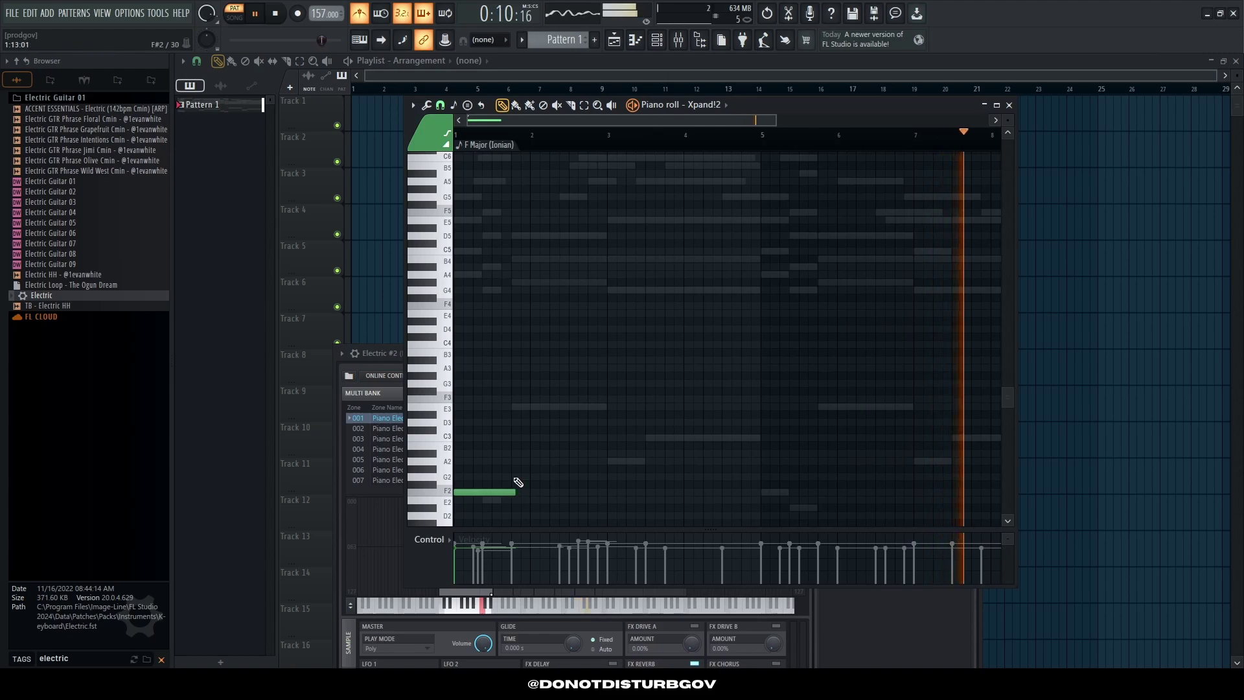
left_click(509, 406)
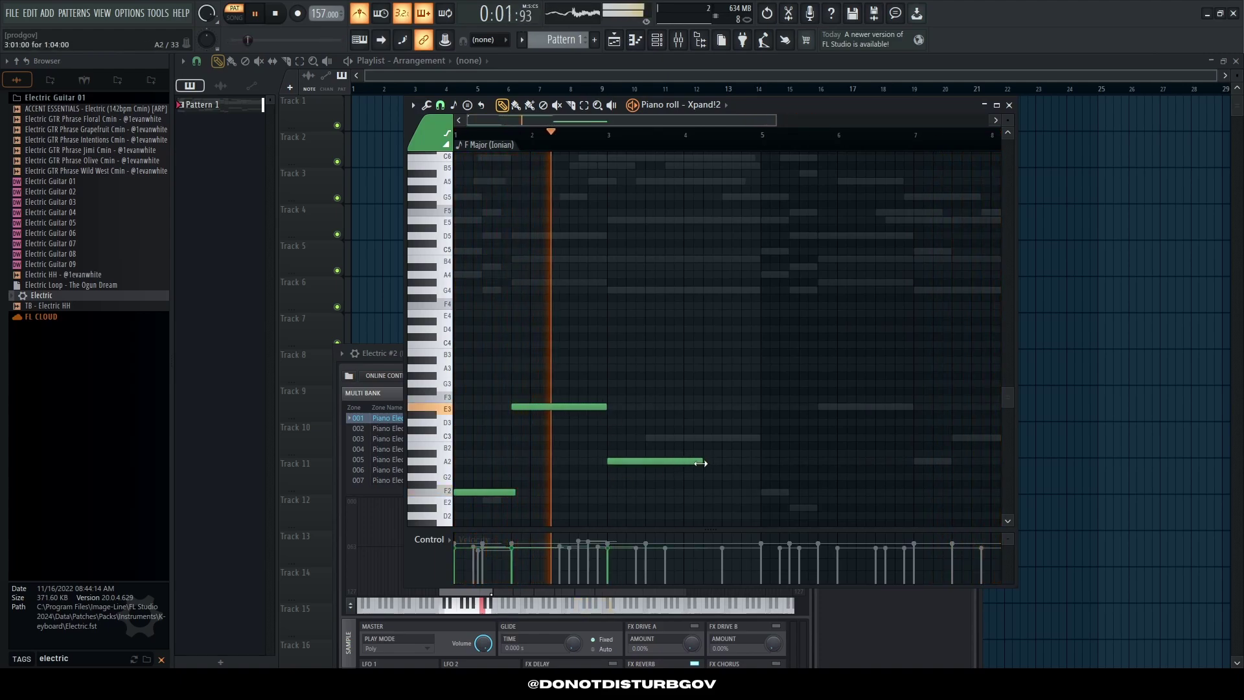
left_click_drag(706, 462, 760, 437)
left_click(646, 437)
Step: Duplicate the four-bar strings line into bars 5–8 and deselect the copied notes
scroll(777, 453, "down", 2)
key("ctrl+b")
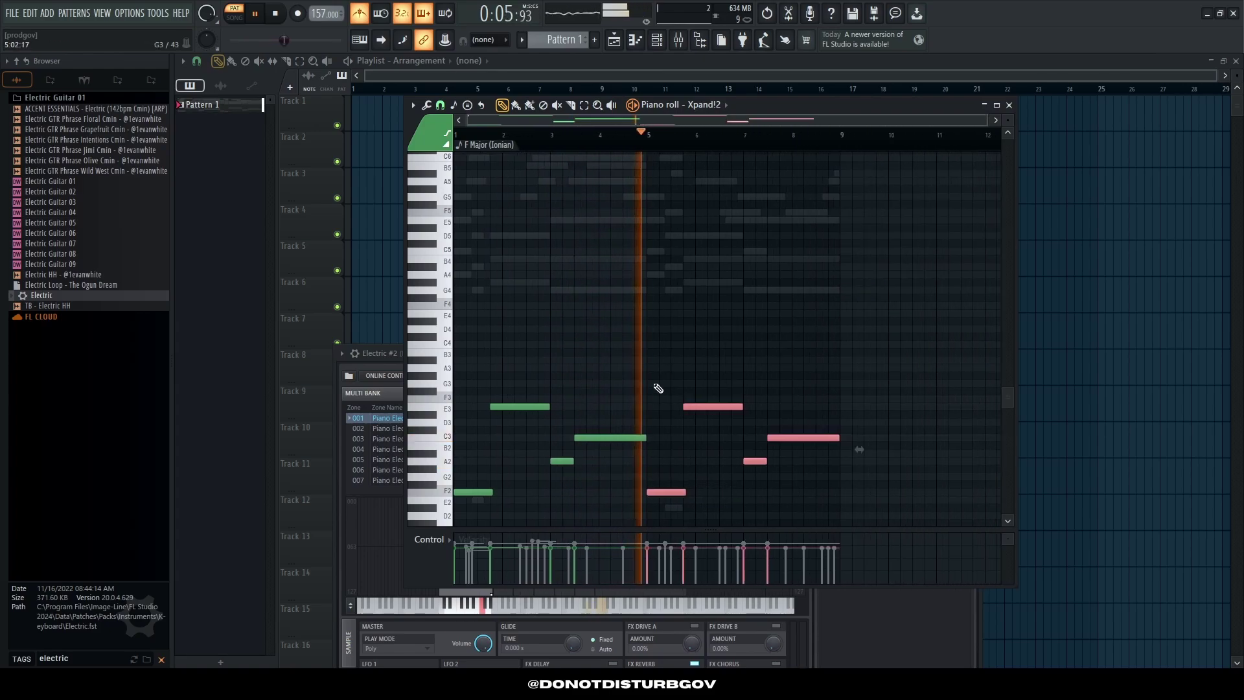
key("ctrl+d")
Step: Raise all the strings notes by three octaves so the line starts on F5
key("ctrl+Up")
key("ctrl+Up")
key("ctrl+Up")
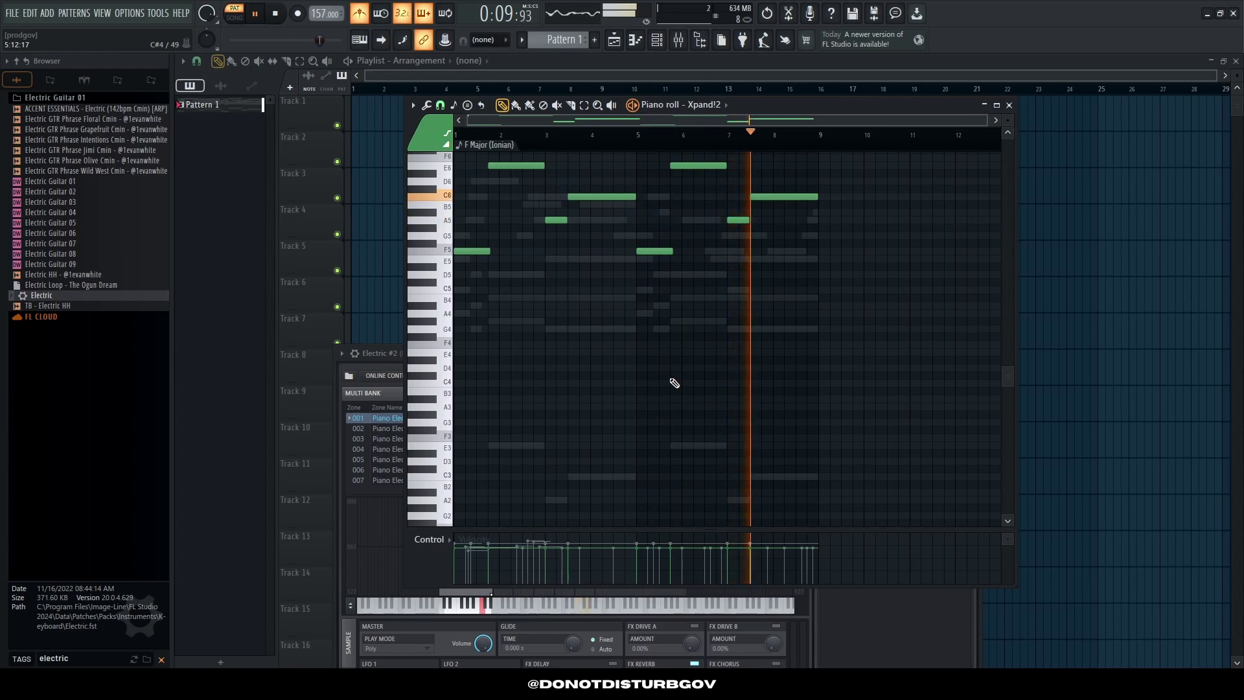
scroll(674, 383, "up", 2)
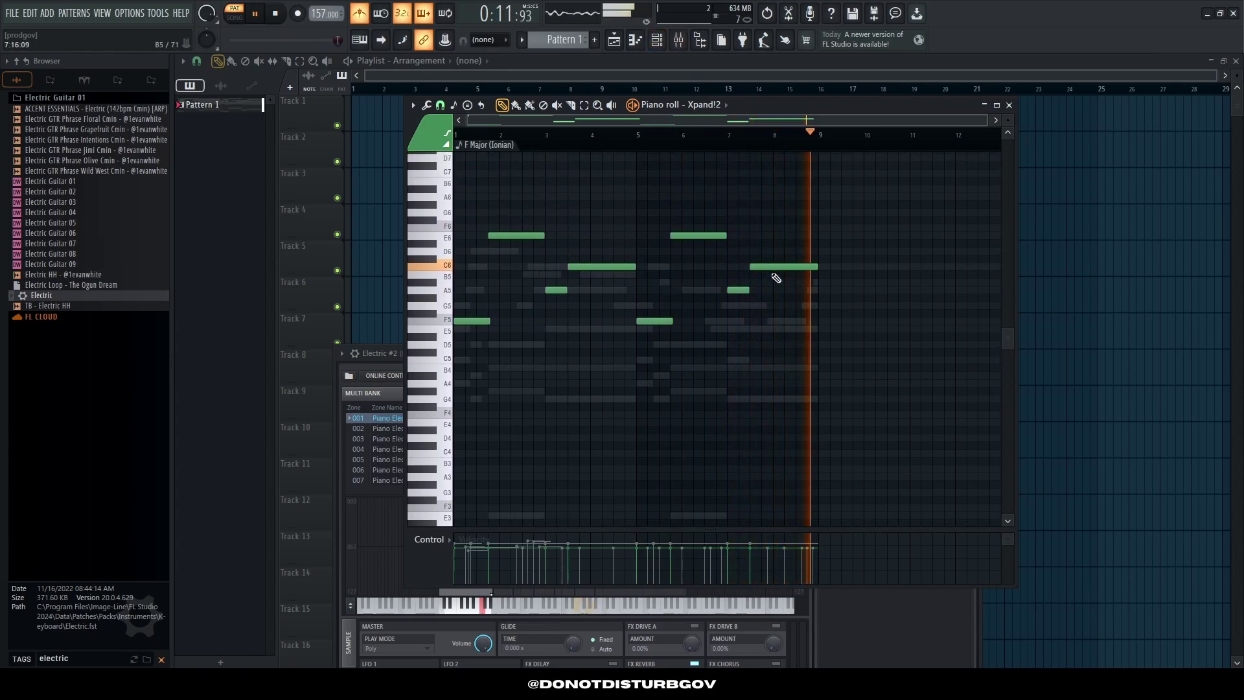
scroll(482, 309, "up", 3)
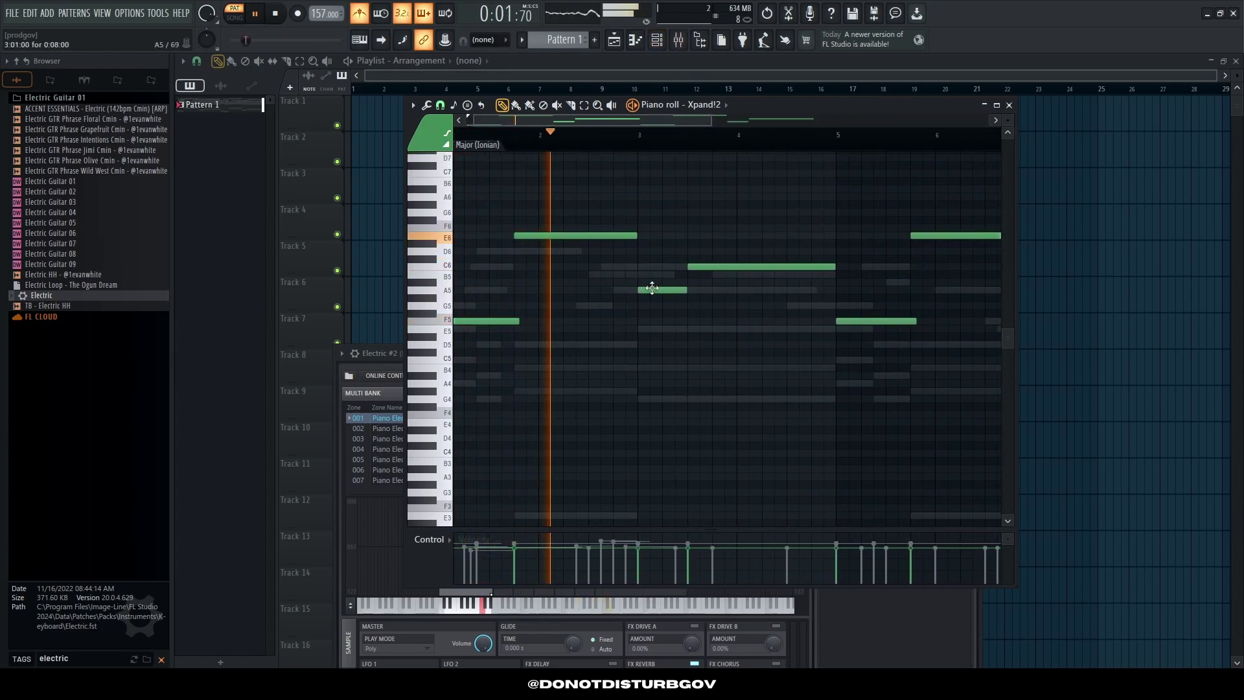
Step: Try the Soft Legato Strings sound in part A of Xpand!2 and play the pattern
key("F6")
left_click(536, 346)
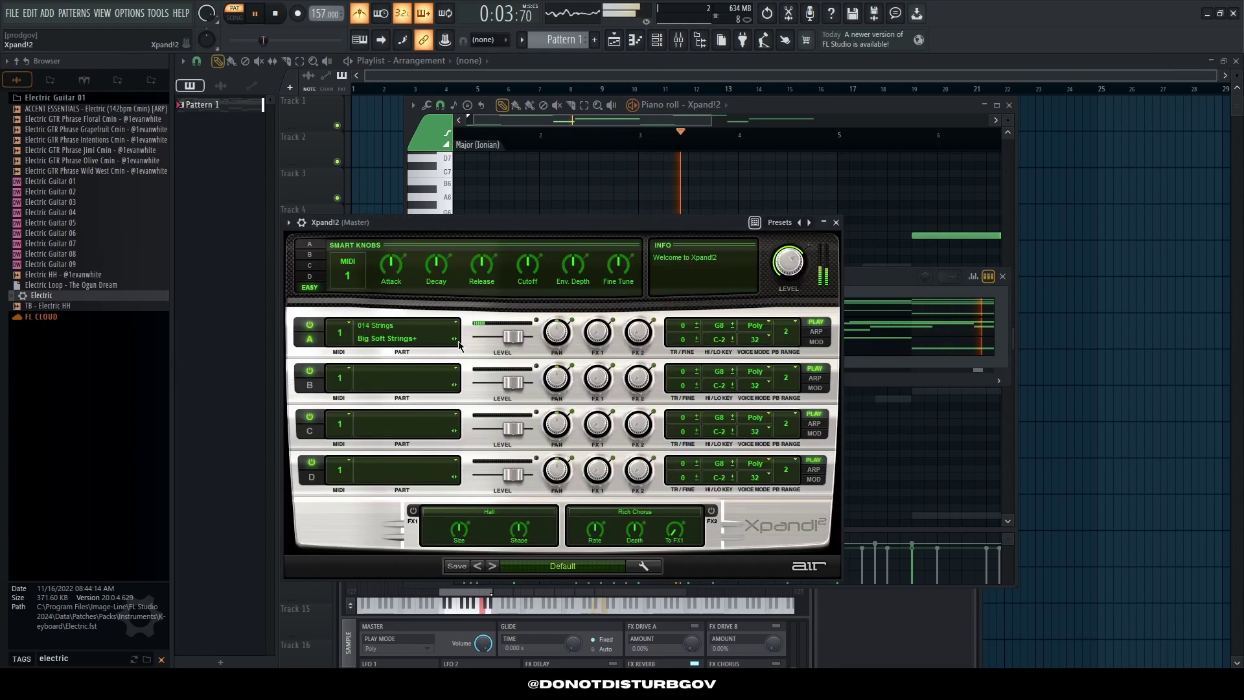
left_click(435, 333)
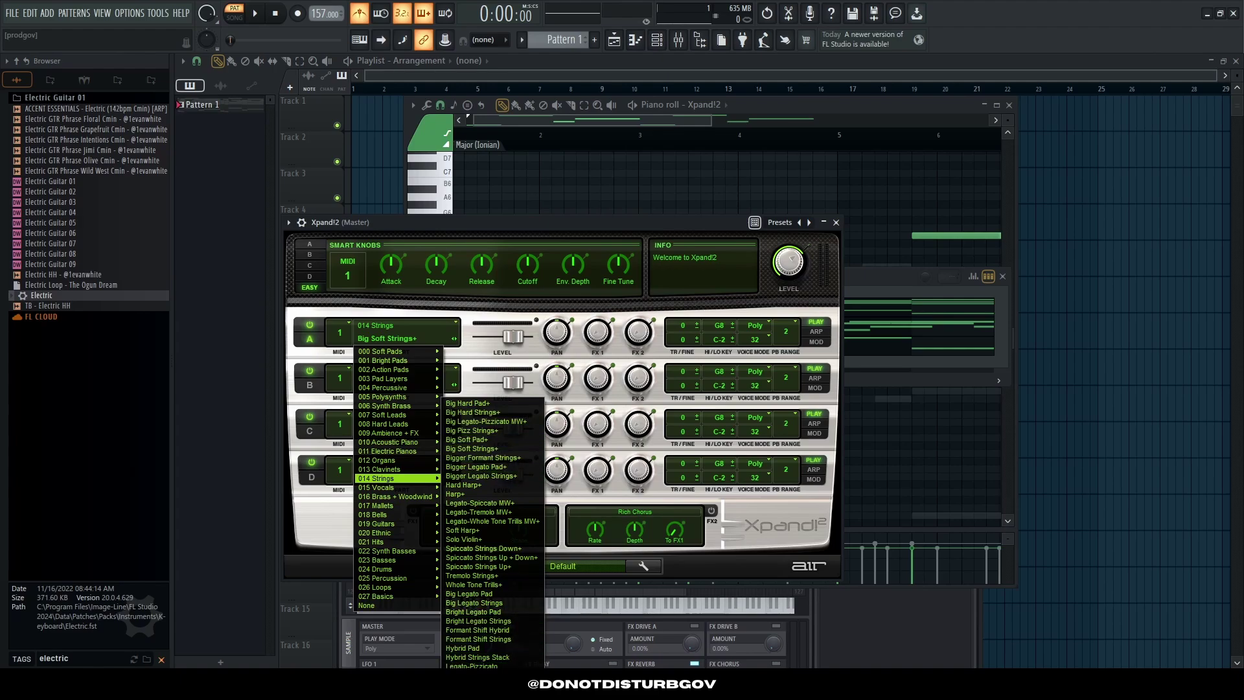
left_click(534, 551)
key("space")
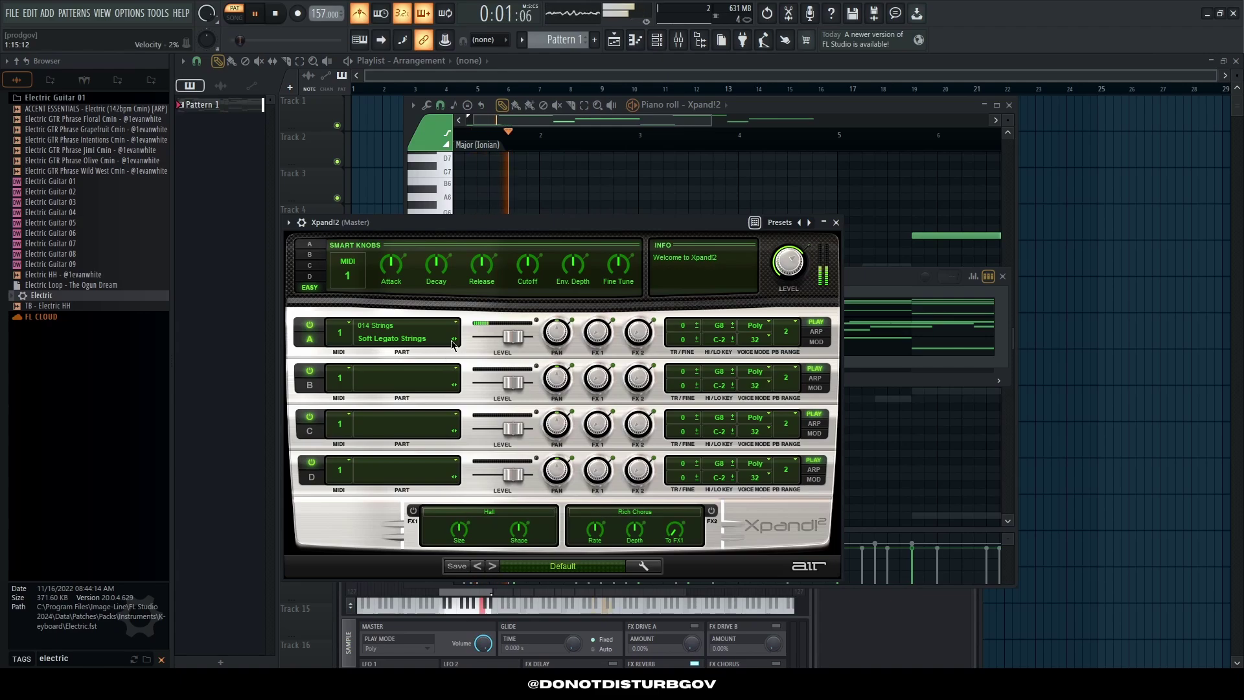
Step: Load Big Soft Strings+ from 014 Strings back into part A of Xpand!2 and close the plugin
left_click(409, 340)
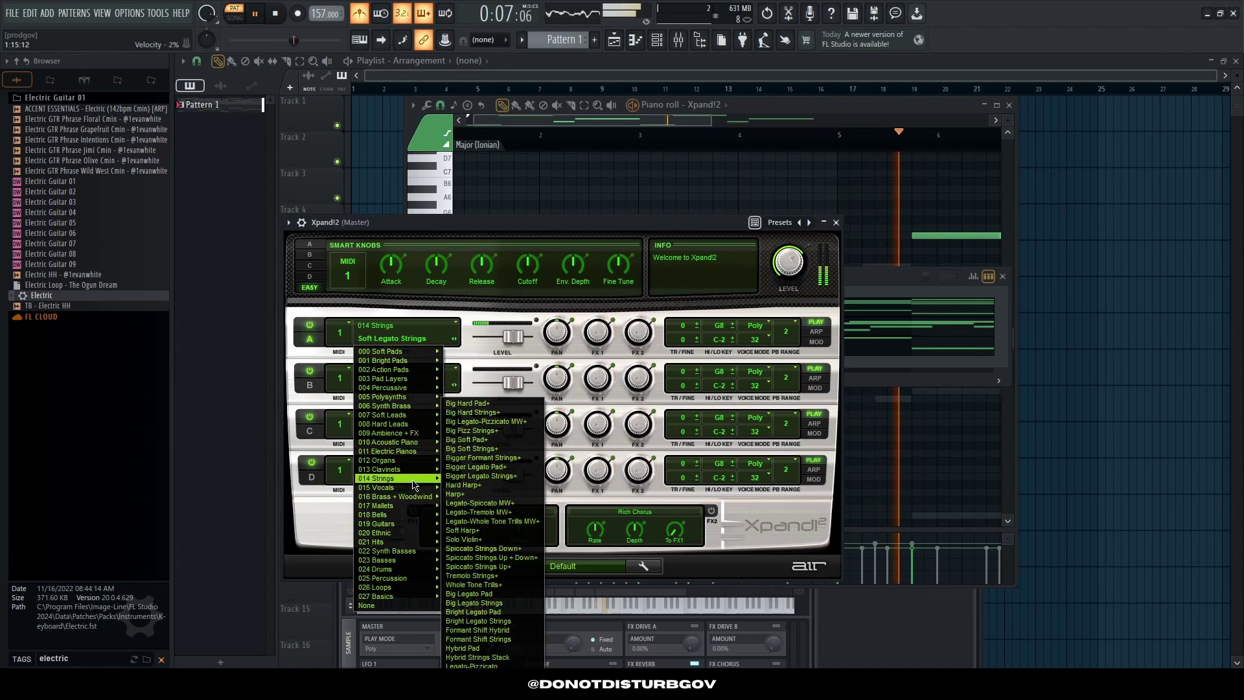
left_click(512, 449)
left_click(836, 222)
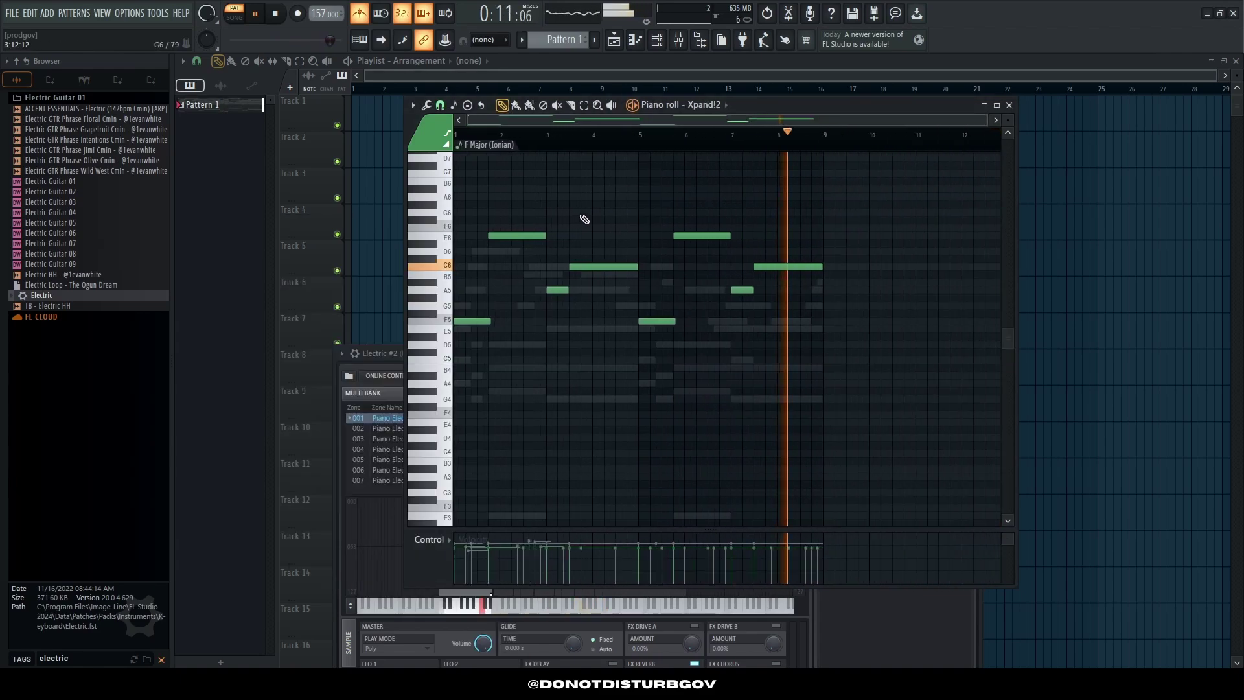
Step: Raise the whole Xpand!2 strings line by another octave so it starts on F6
left_click(656, 40)
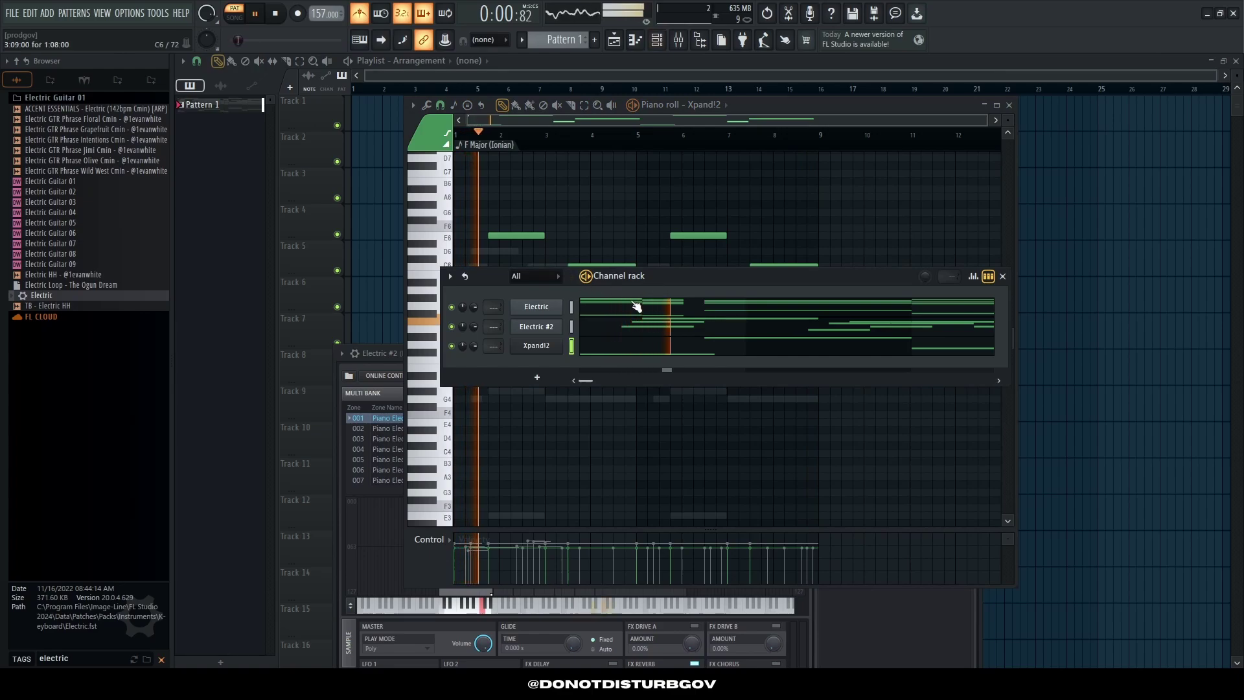
key("F6")
key("ctrl+Up")
scroll(594, 217, "up", 3)
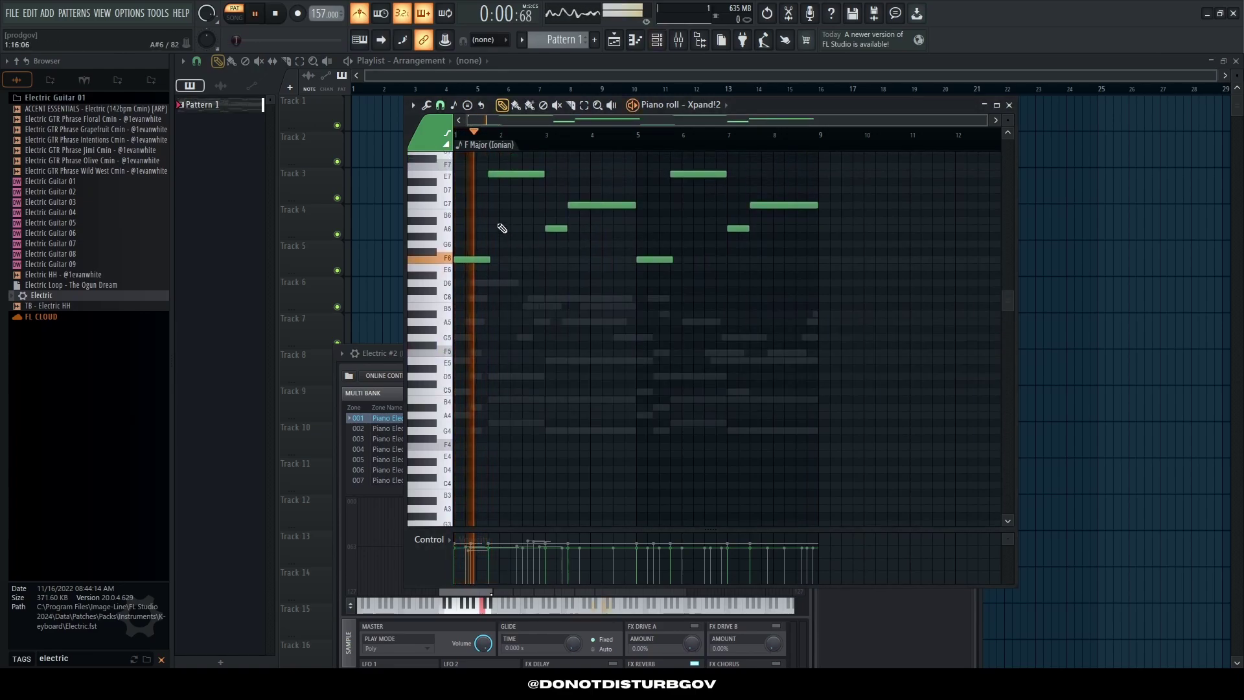
scroll(526, 219, "up", 3)
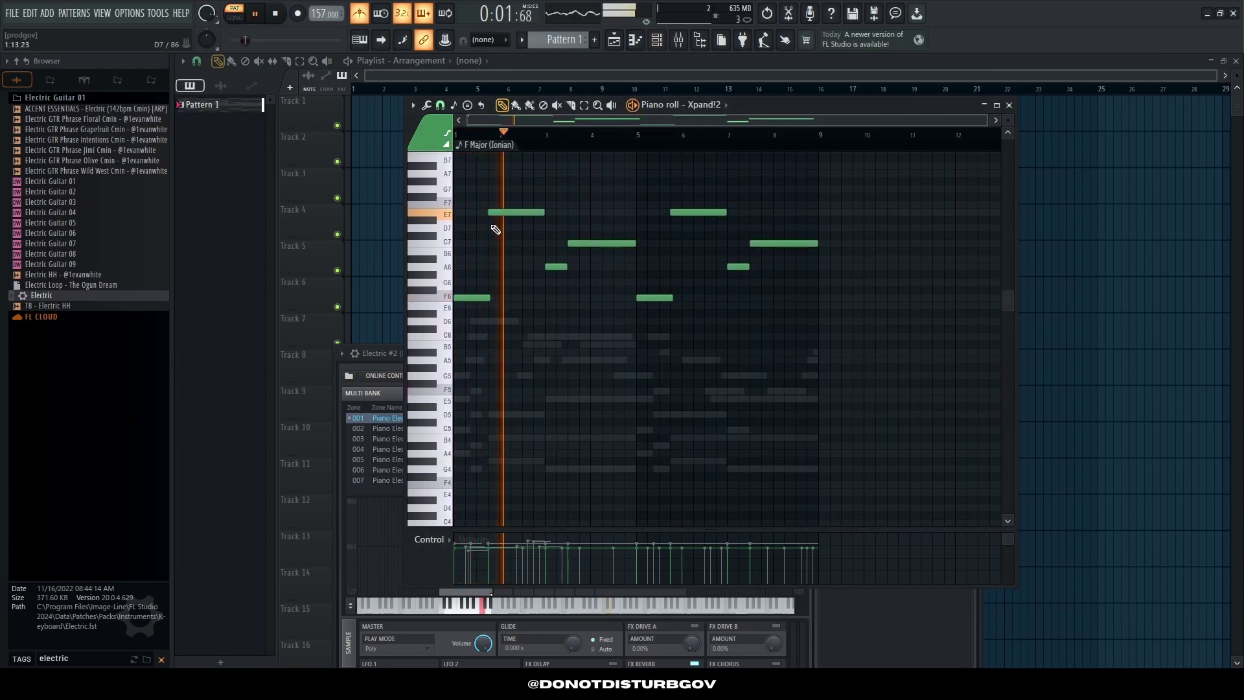
Step: Lengthen the A6 strings note from bar 3 to step 5 of bar 4 and replace the C7 with a shorter one filling bar 4
left_click(657, 41)
key("F6")
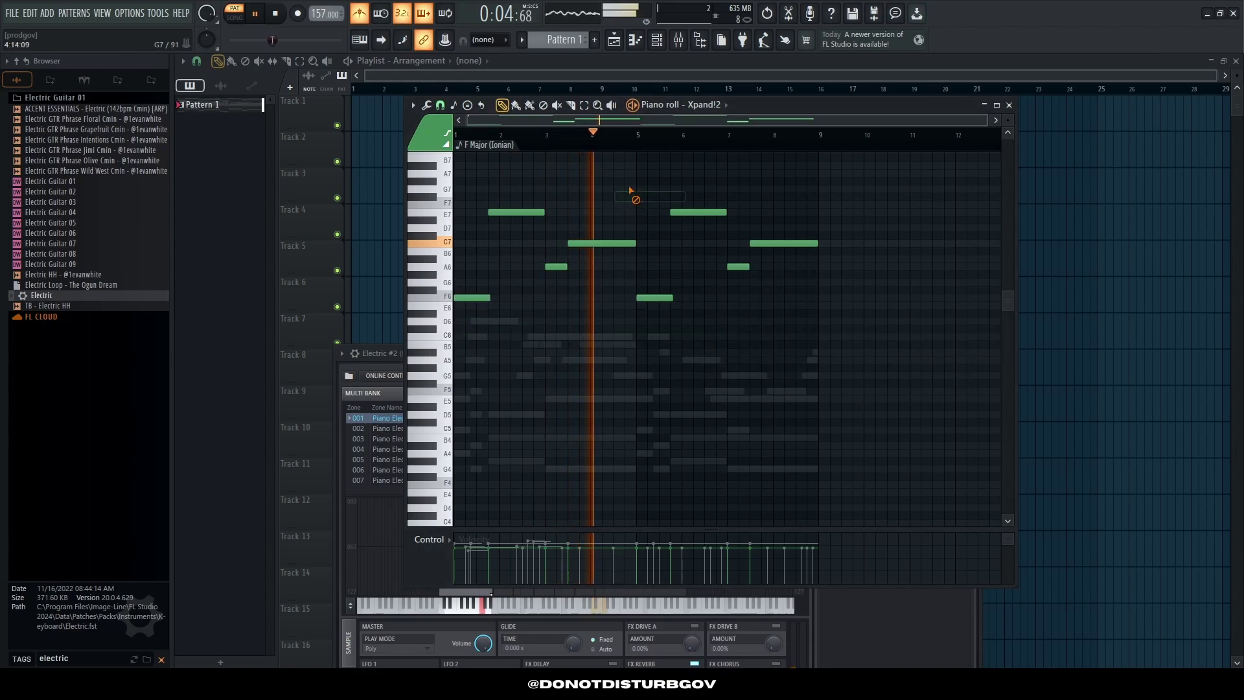
right_click(576, 243)
left_click_drag(568, 265, 585, 266)
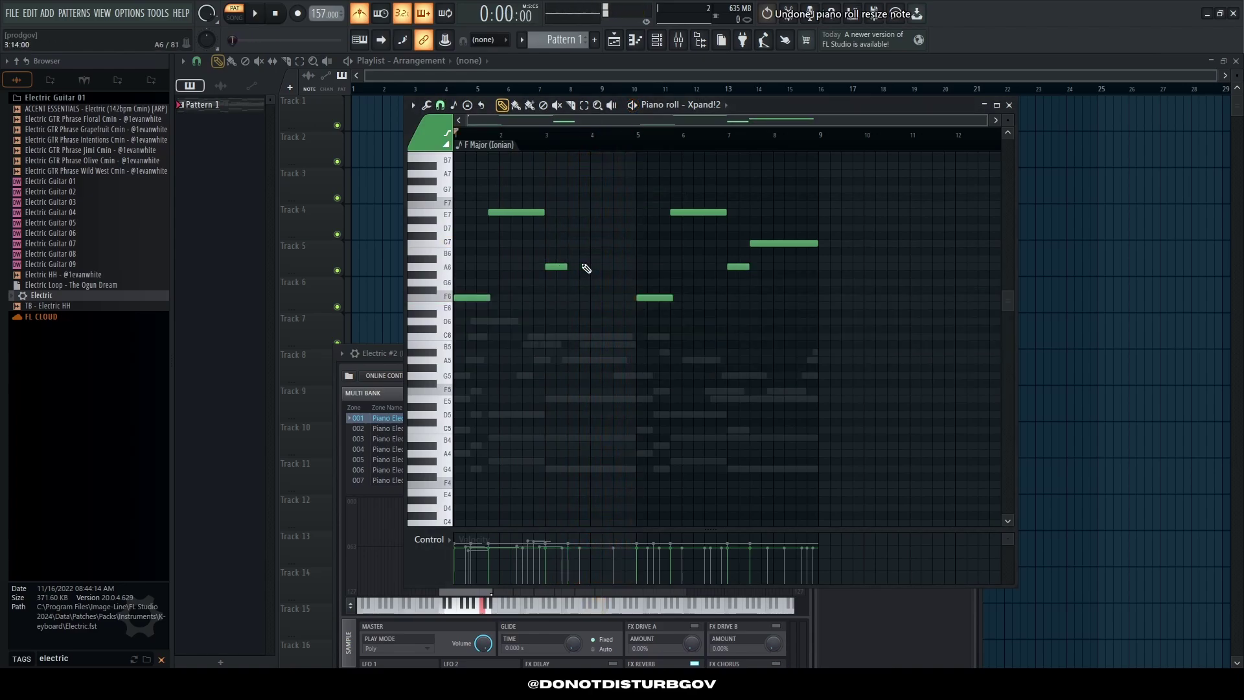
key("ctrl+z")
scroll(576, 271, "up", 3)
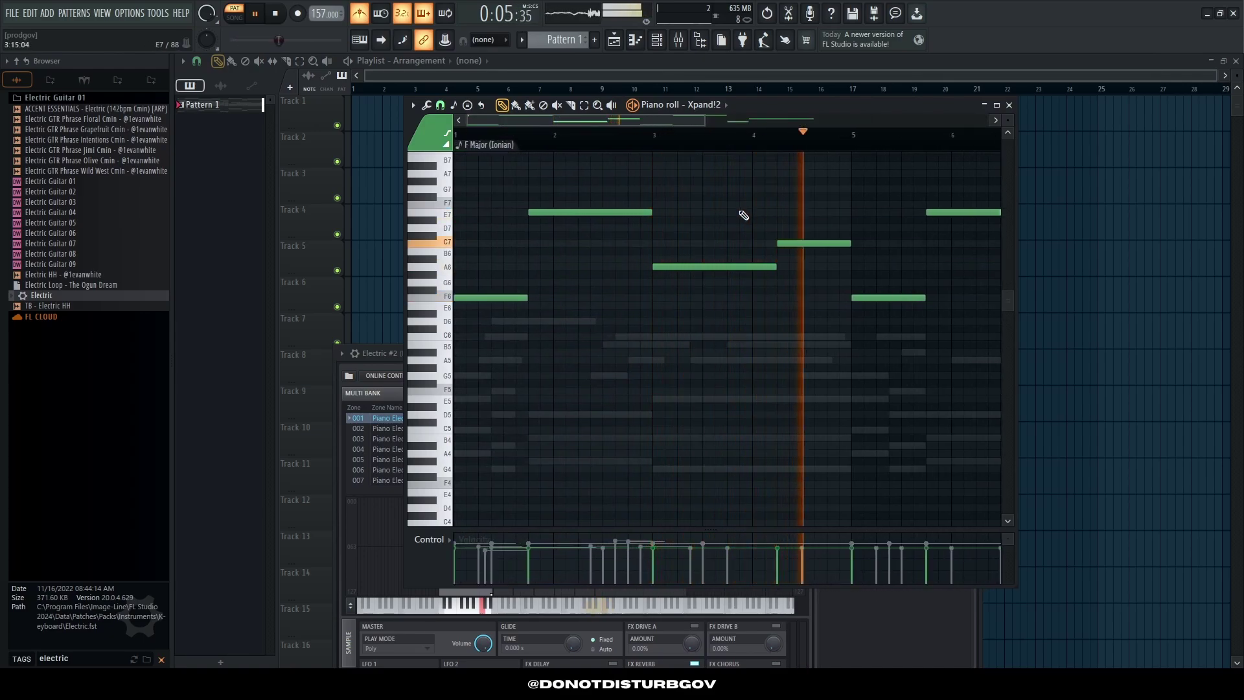
scroll(712, 243, "down", 2)
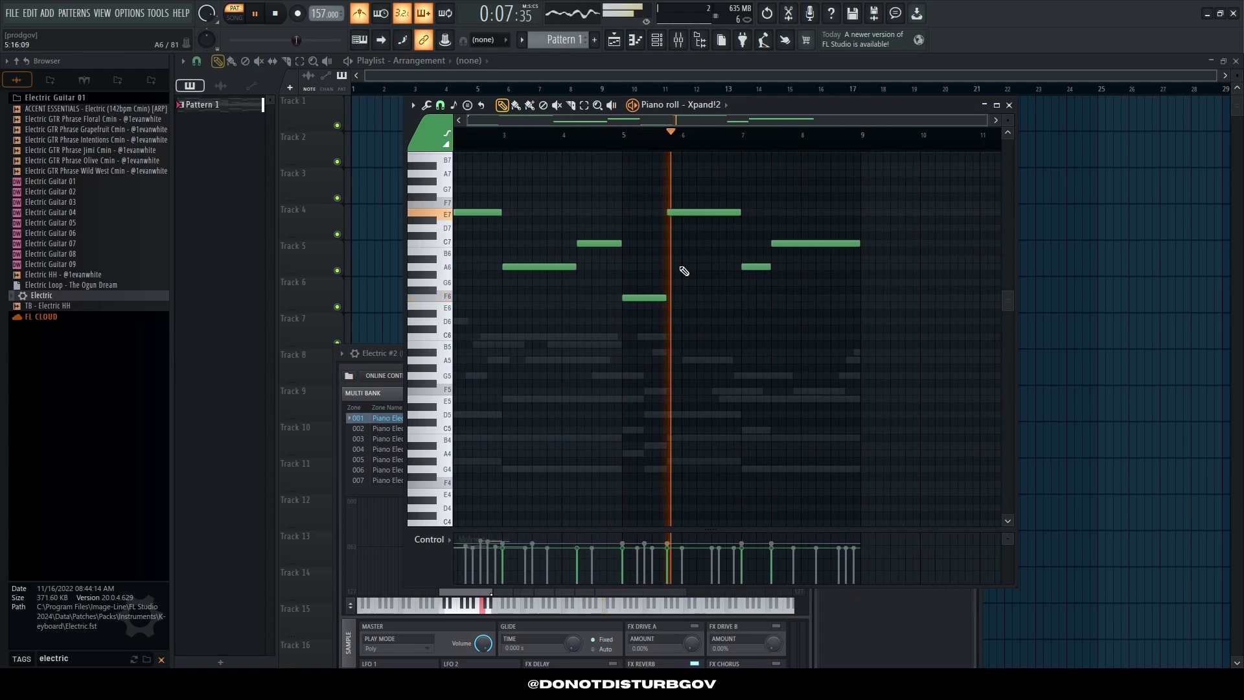
scroll(683, 271, "down", 2)
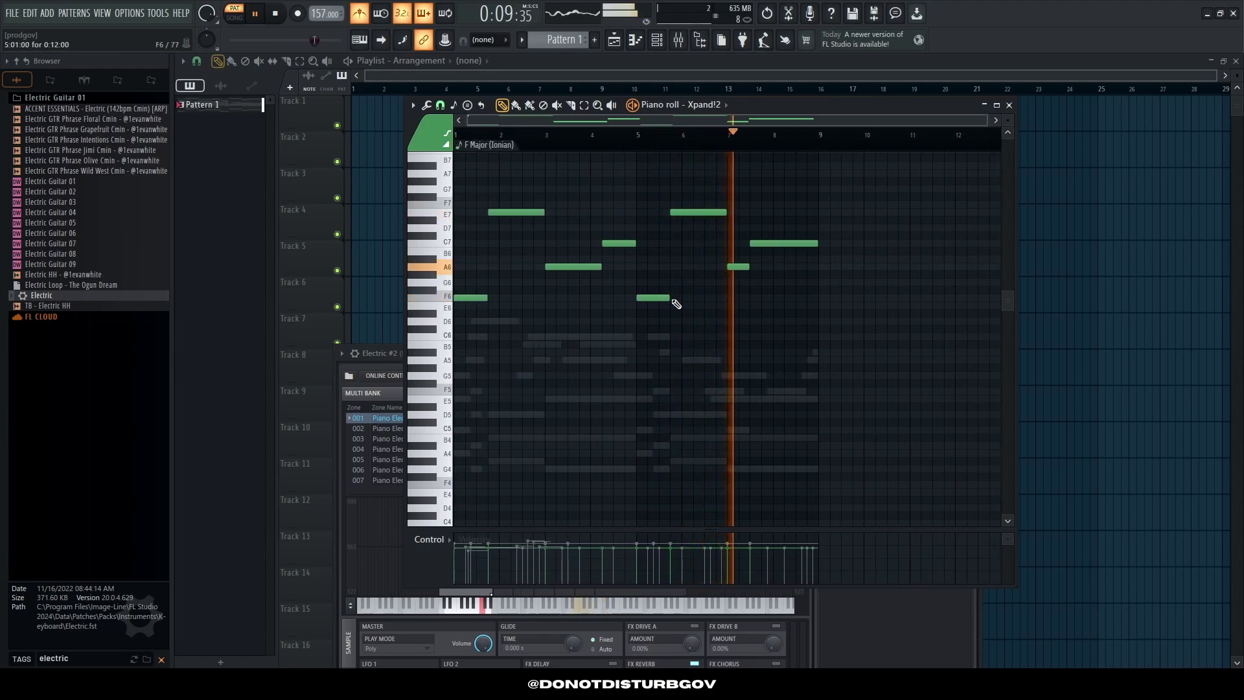
Step: Raise the F6 strings notes at bars 1 and 5 by one octave to F7, play the pattern and deselect them
left_click_drag(681, 292, 436, 299)
key("space")
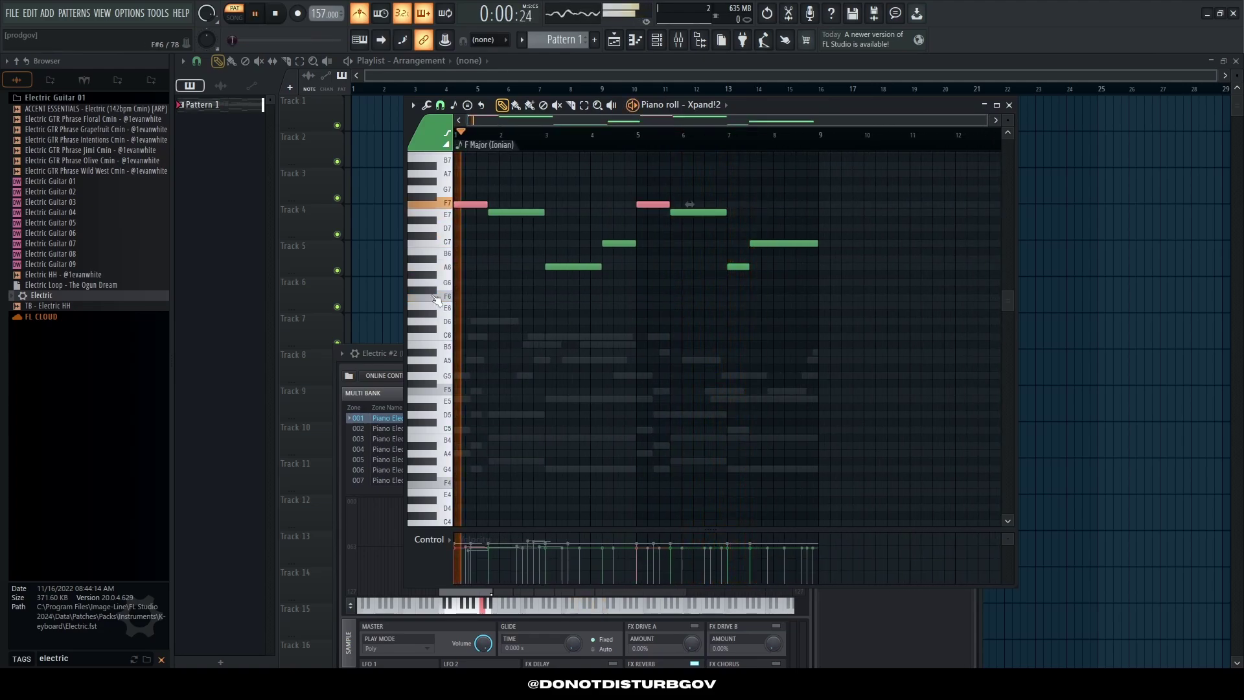
key("ctrl+d")
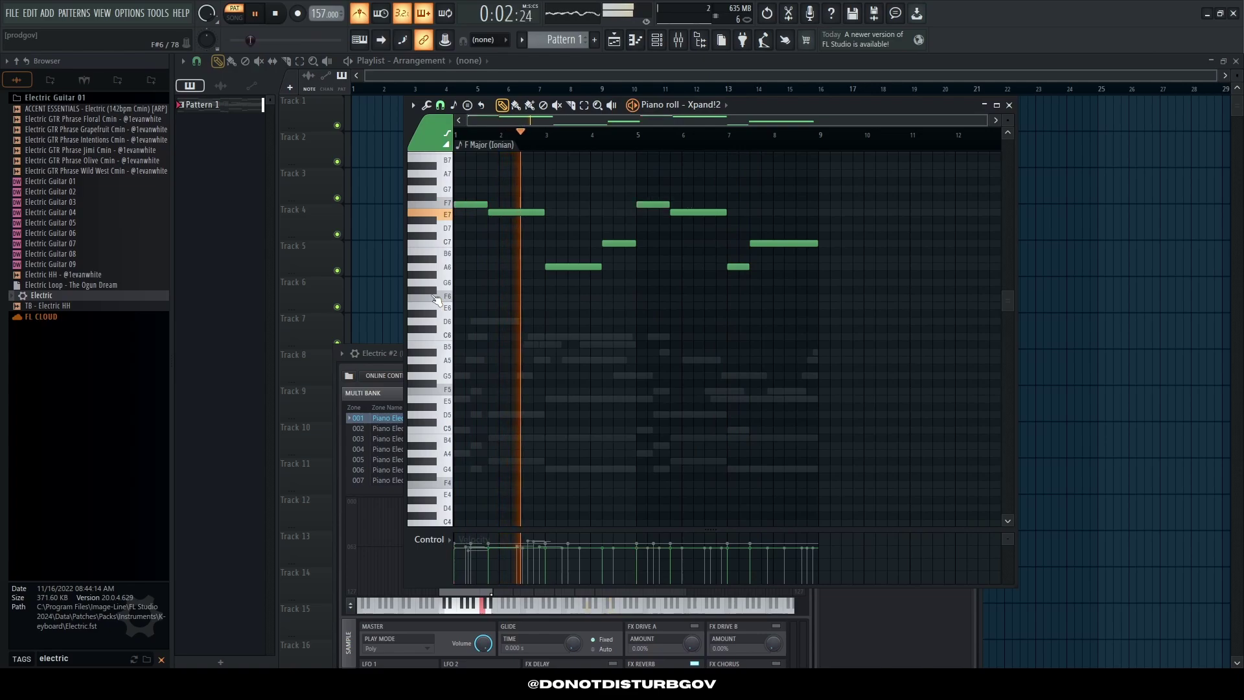
Step: Try the whole Xpand!2 strings line one octave lower, starting on F6
scroll(586, 253, "up", 3)
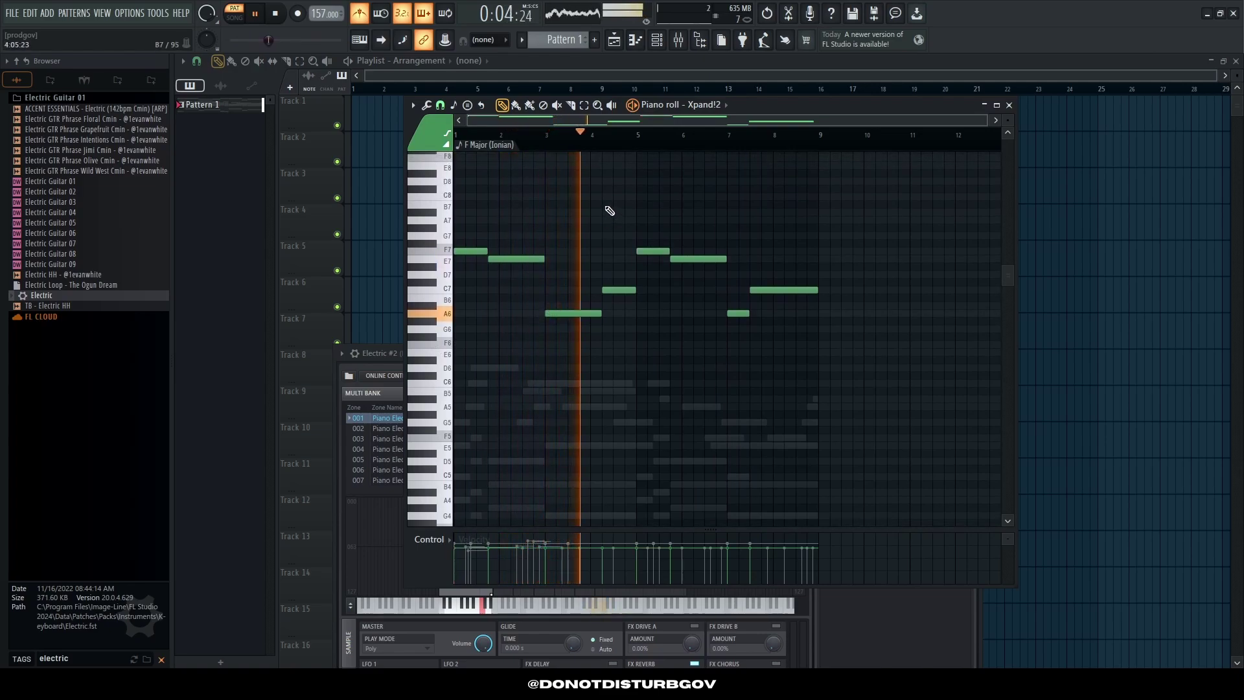
left_click(658, 41)
key("F6")
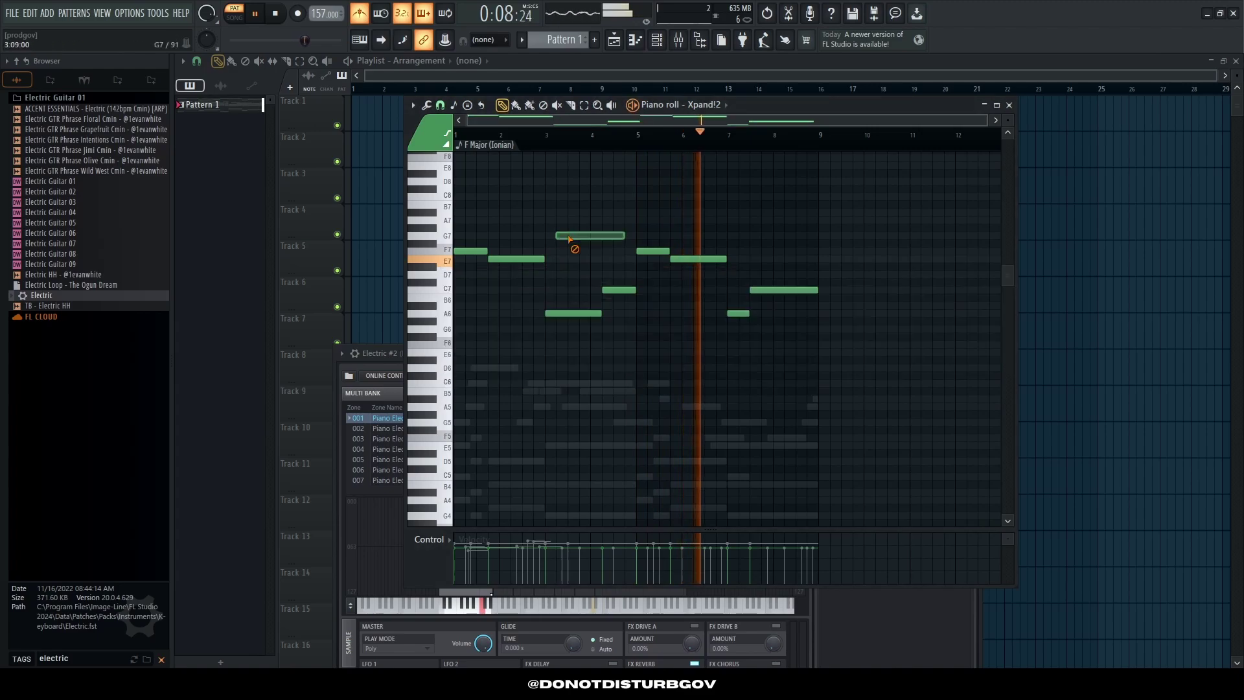
scroll(570, 234, "down", 3)
scroll(574, 230, "down", 2)
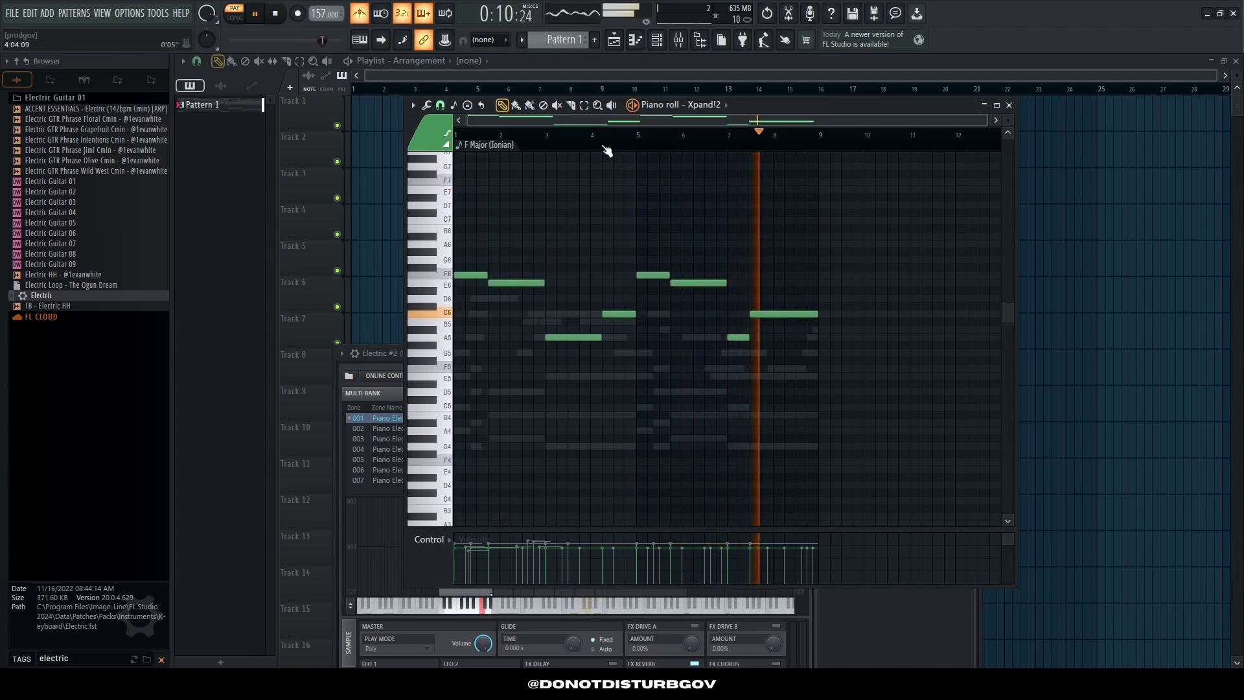
Step: Open Xpand!2 and try Solo Violin+ from 014 Strings in part A
left_click(658, 41)
left_click(543, 353)
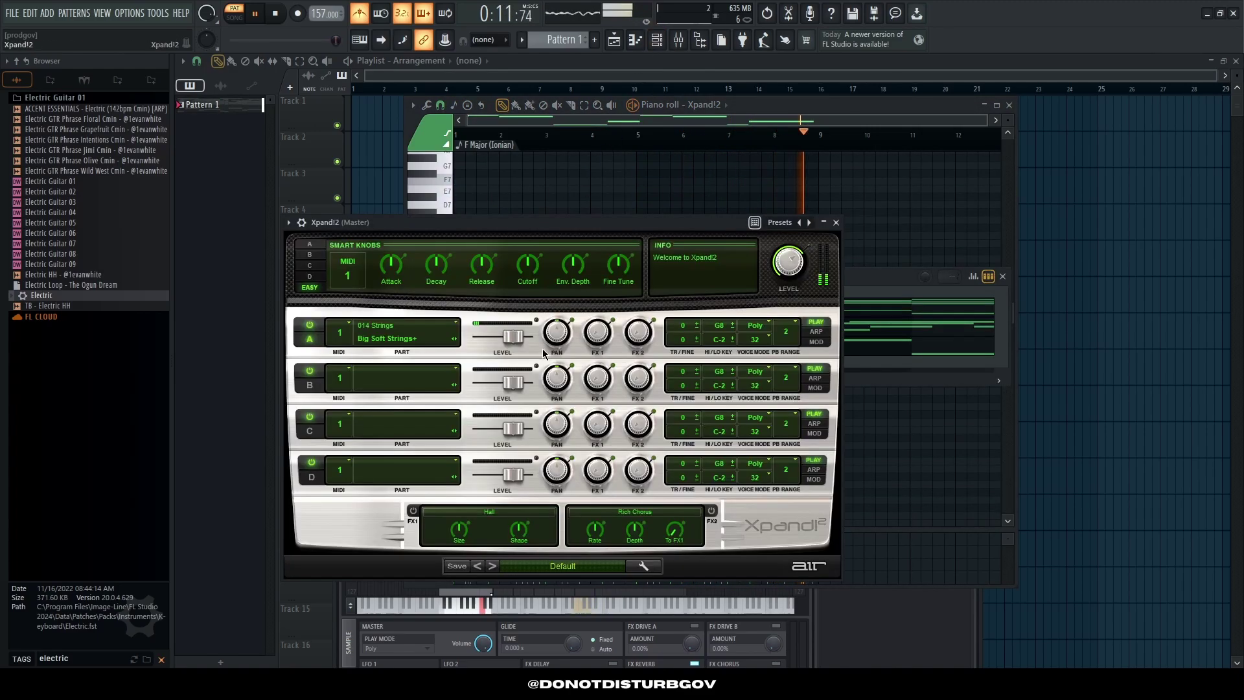
left_click(441, 342)
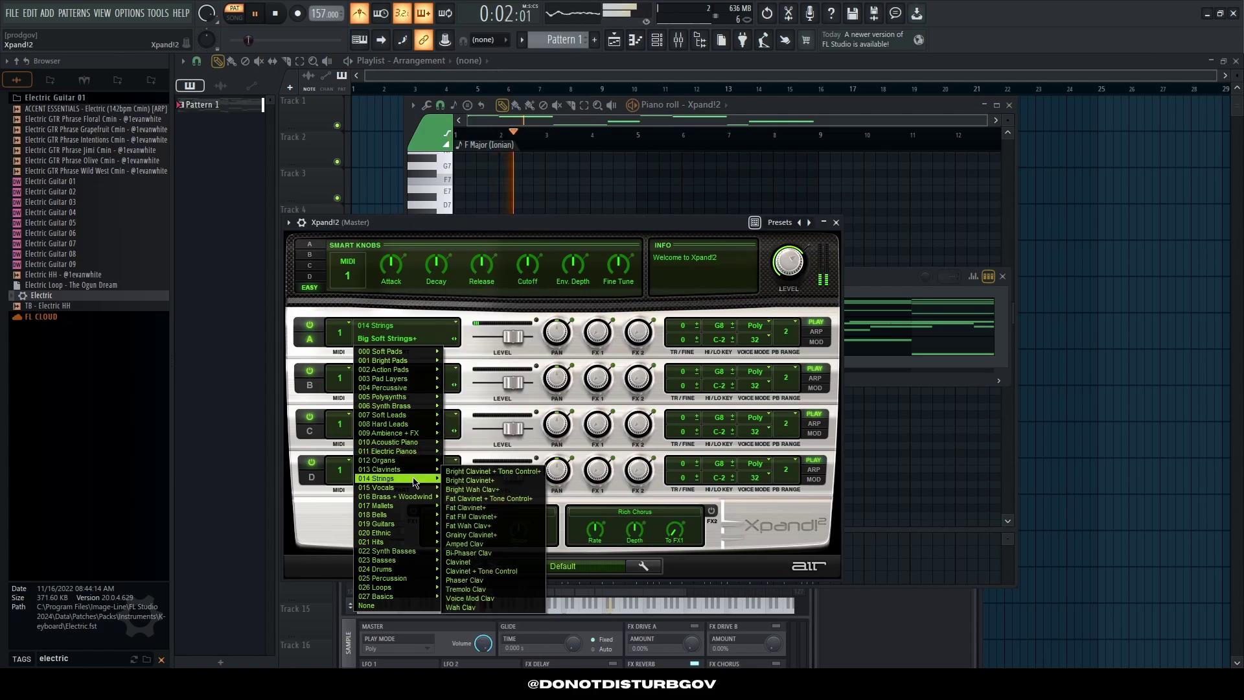
mouse_move(439, 483)
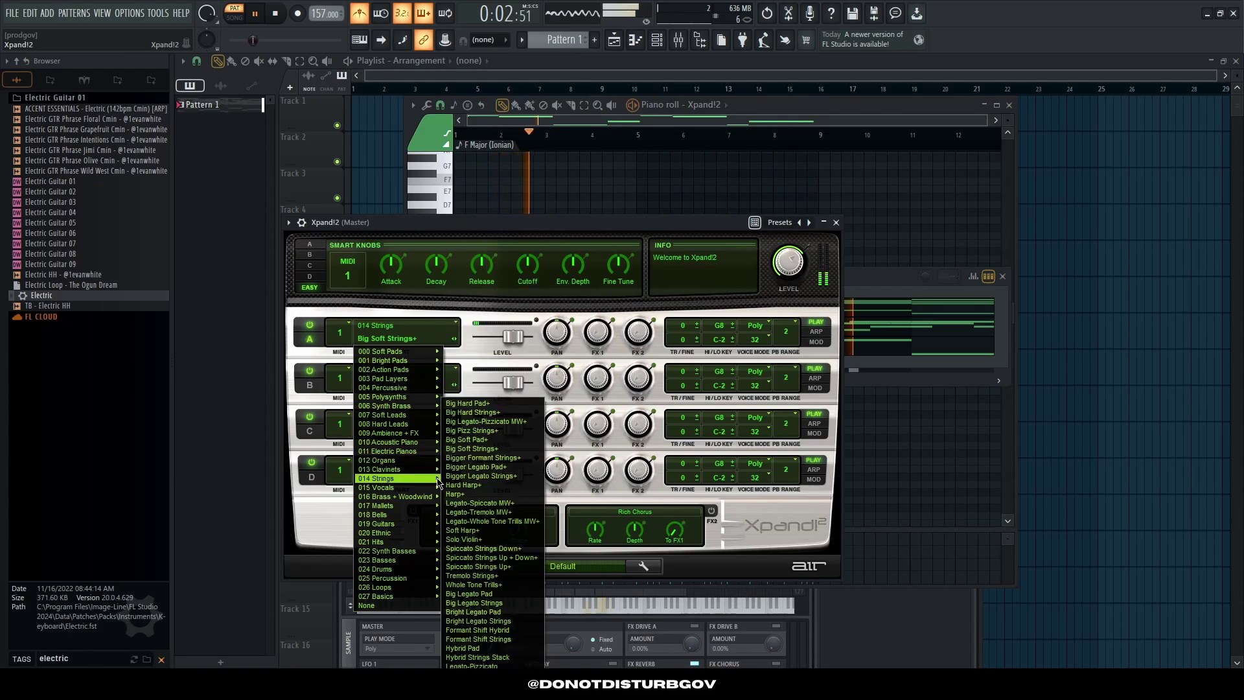
left_click(515, 546)
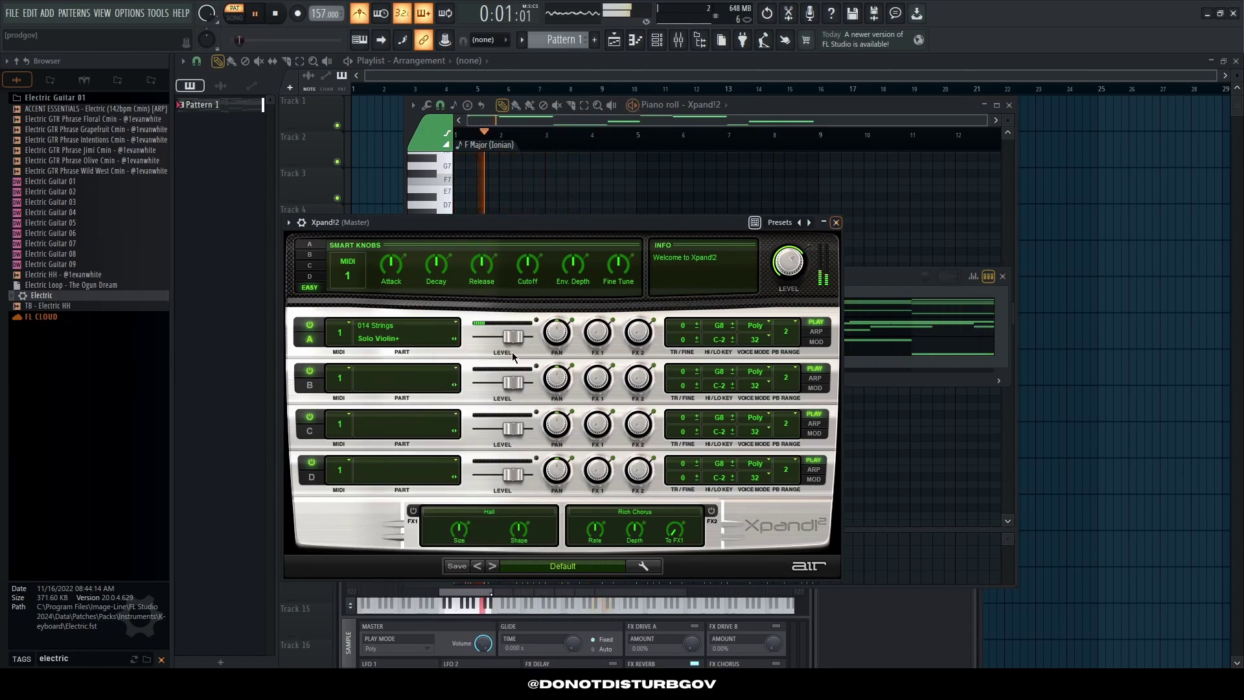
Step: Load Big Soft Strings+ back into part A and return the strings line to its octave starting on F7
left_click(444, 342)
mouse_move(437, 485)
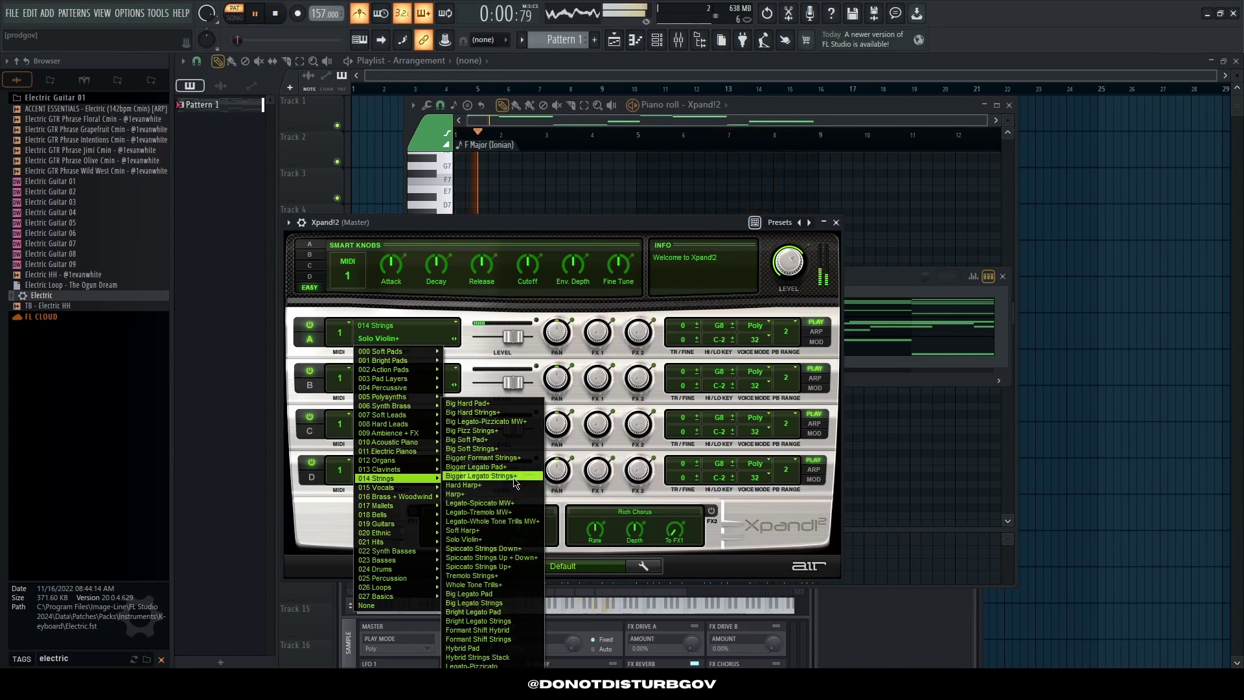
left_click(507, 449)
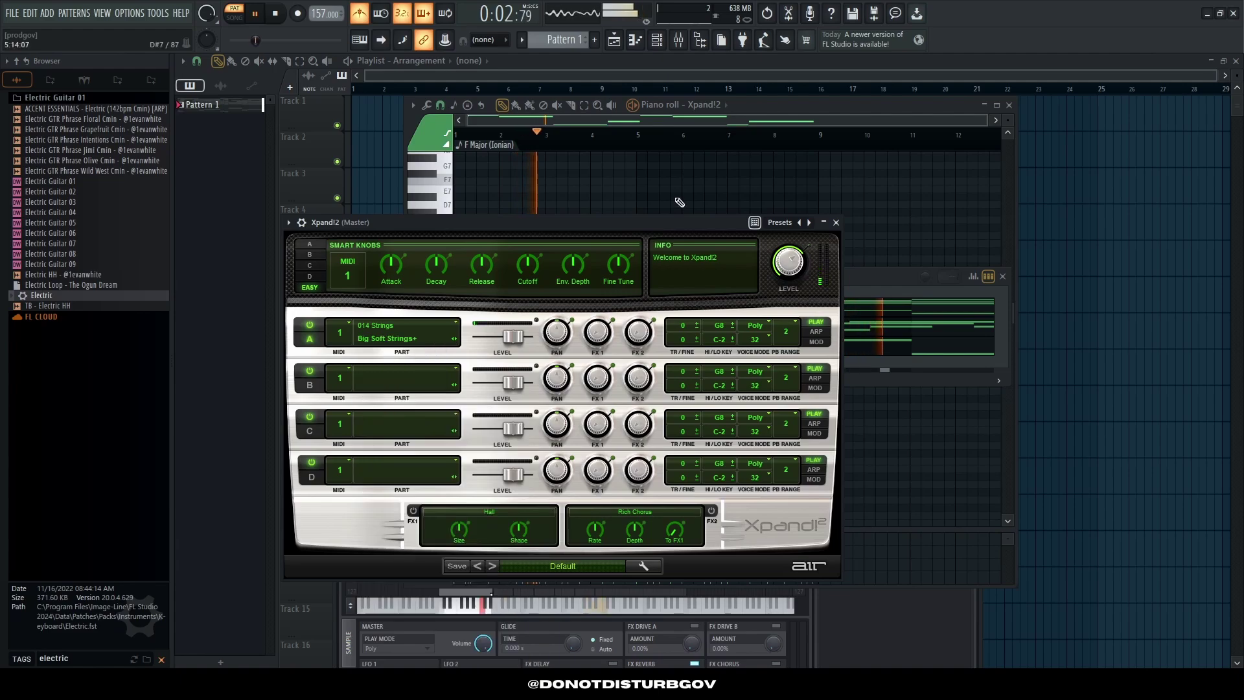
left_click(693, 189)
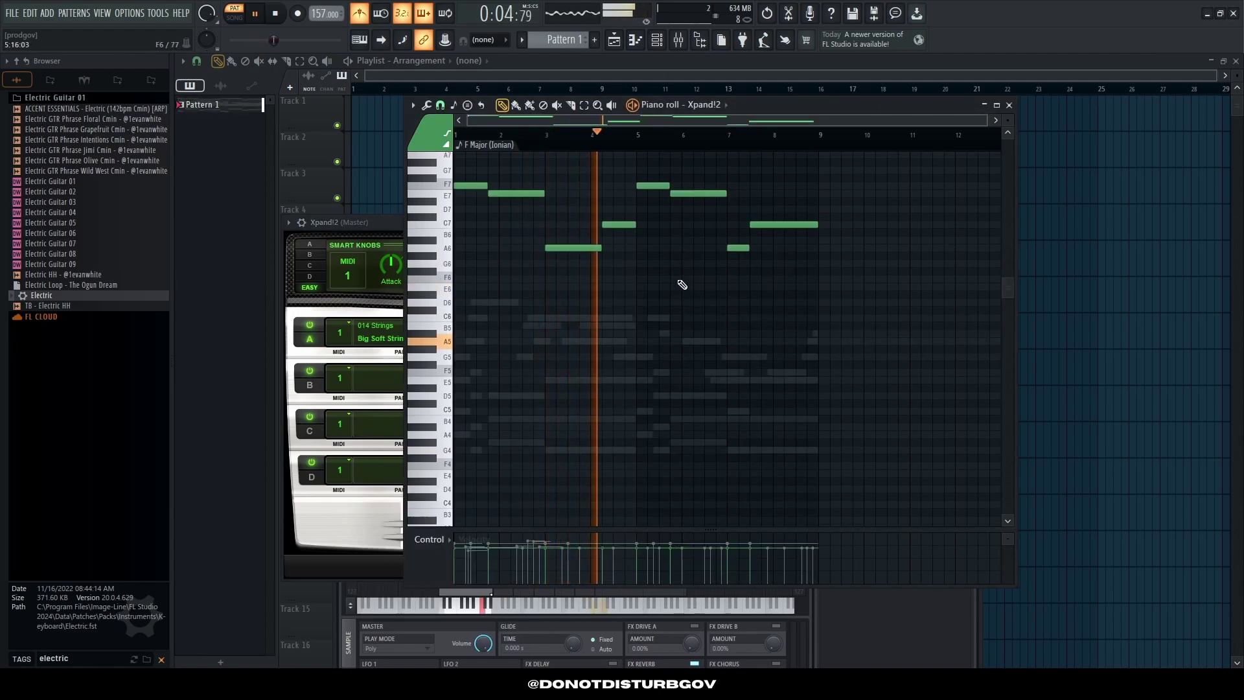
scroll(673, 259, "up", 3)
Step: Add a new Keyscape instrument channel below Xpand!2
left_click(657, 40)
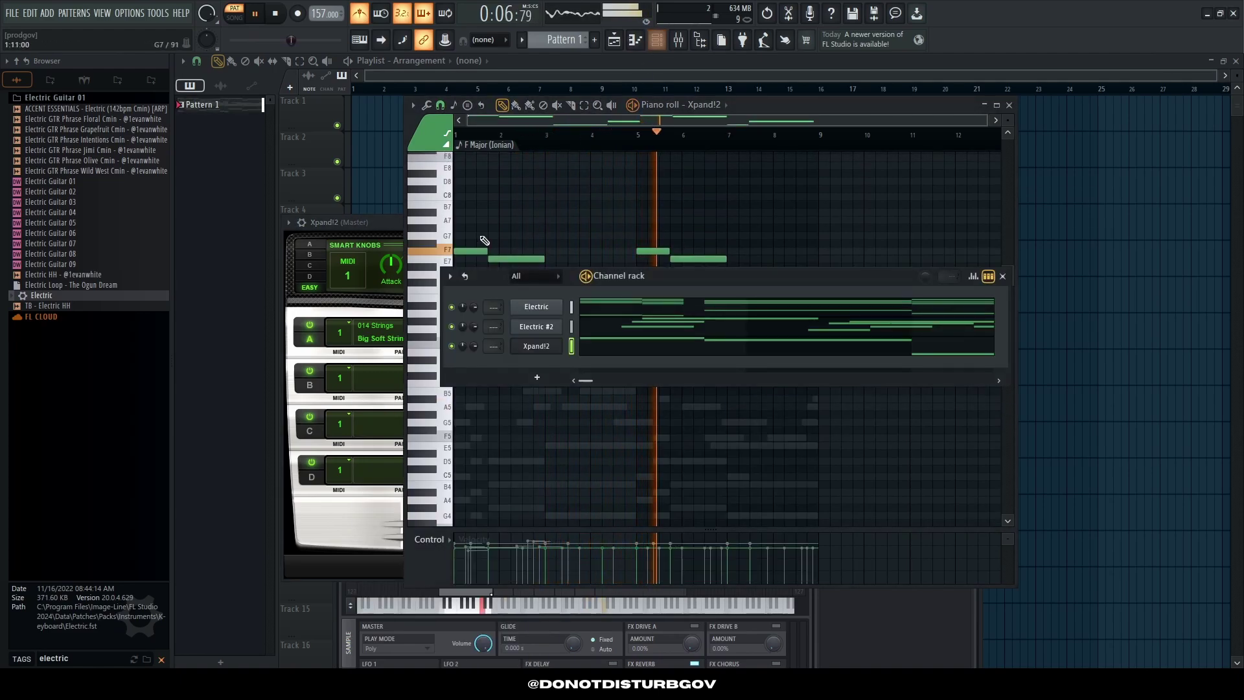
left_click(543, 380)
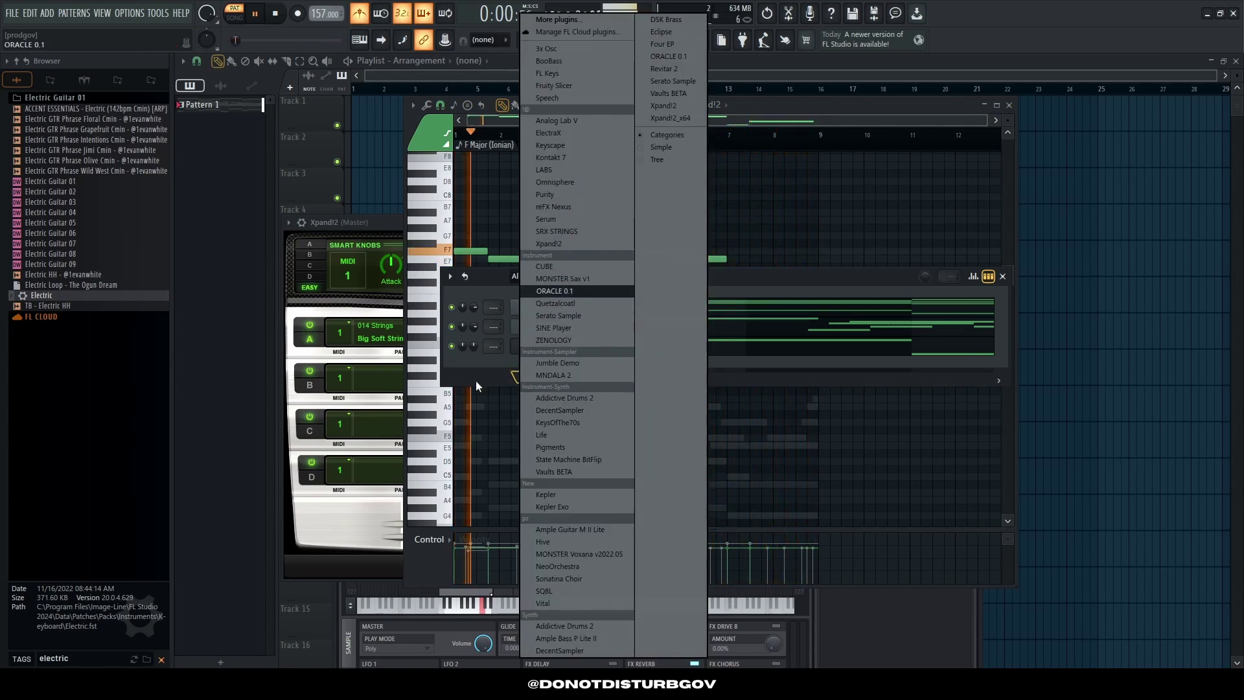
left_click(550, 145)
Step: Paste the electric piano chords into the Keyscape channel's piano roll and lower them by one octave
right_click(557, 364)
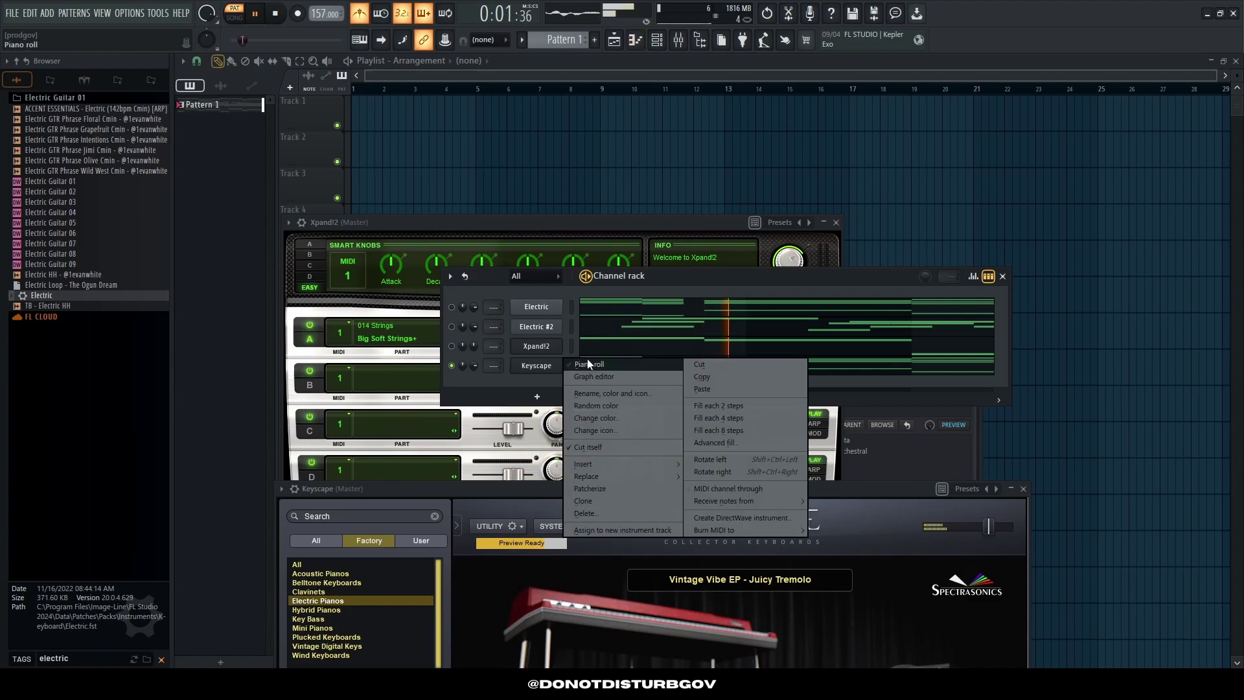
left_click(587, 364)
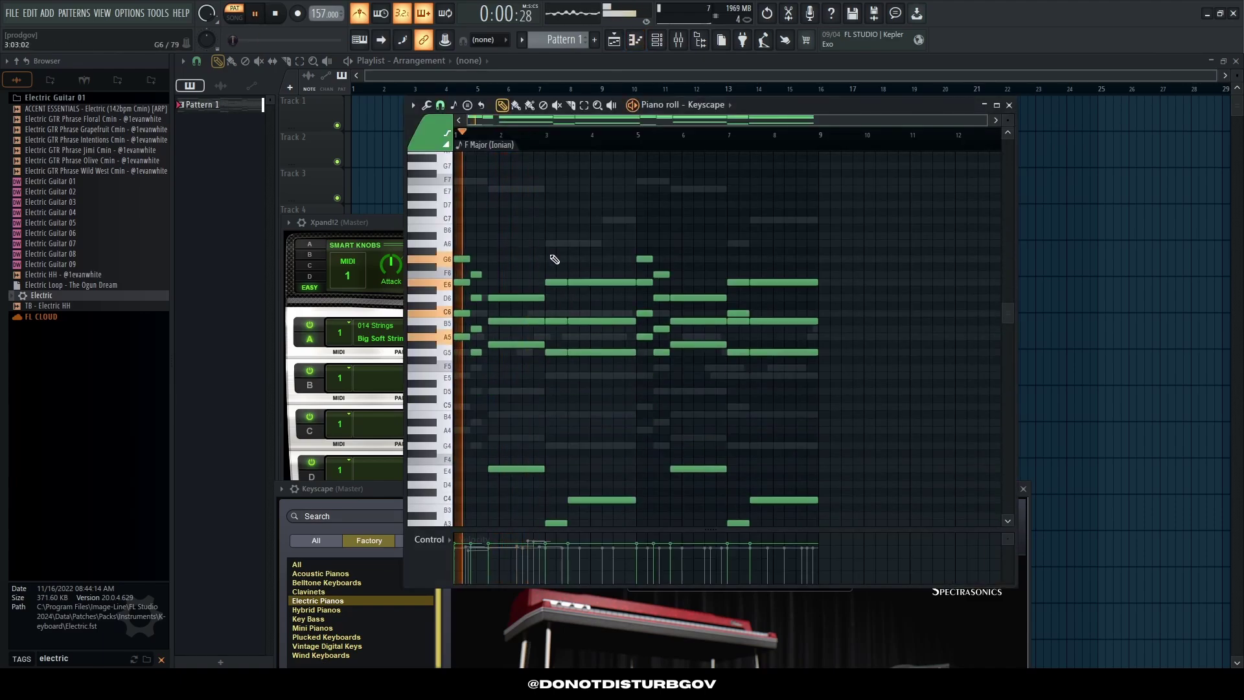
key("ctrl+Down")
key("space")
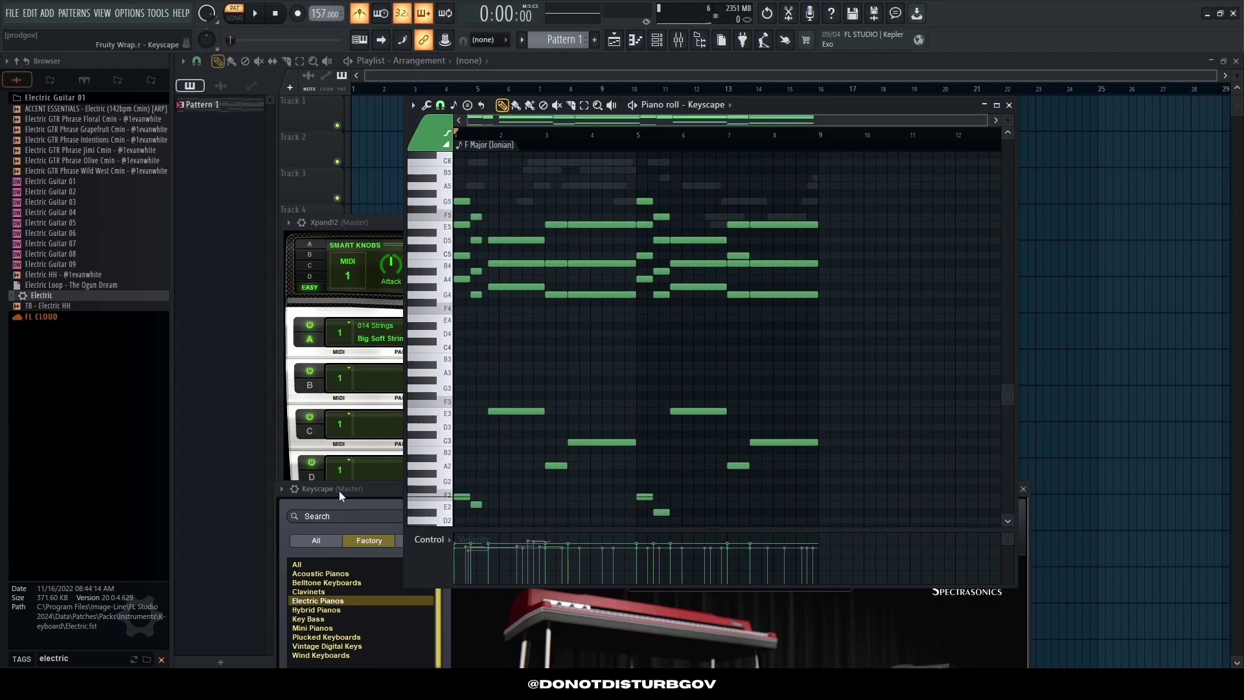
Step: Move the Keyscape window clear of the preset controls and audition electric pianos up to Rhodes - LA Custom Suitcase Warm against the pattern
left_click_drag(340, 491, 547, 293)
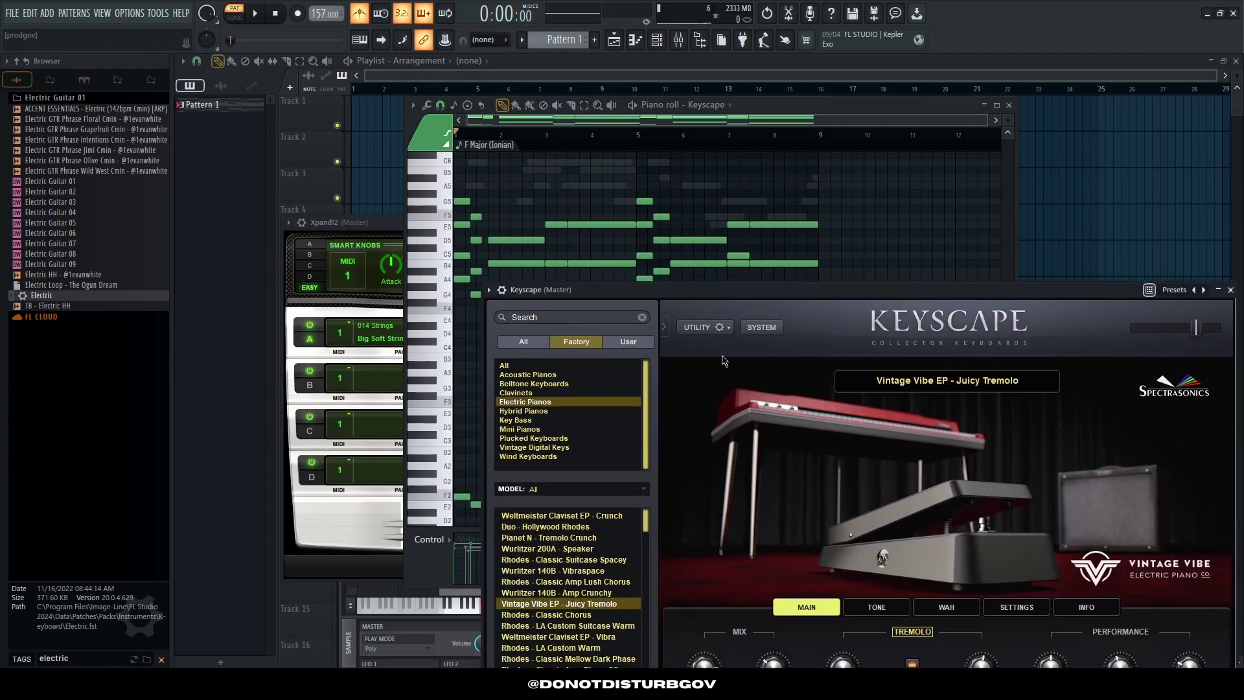
left_click_drag(696, 290, 859, 176)
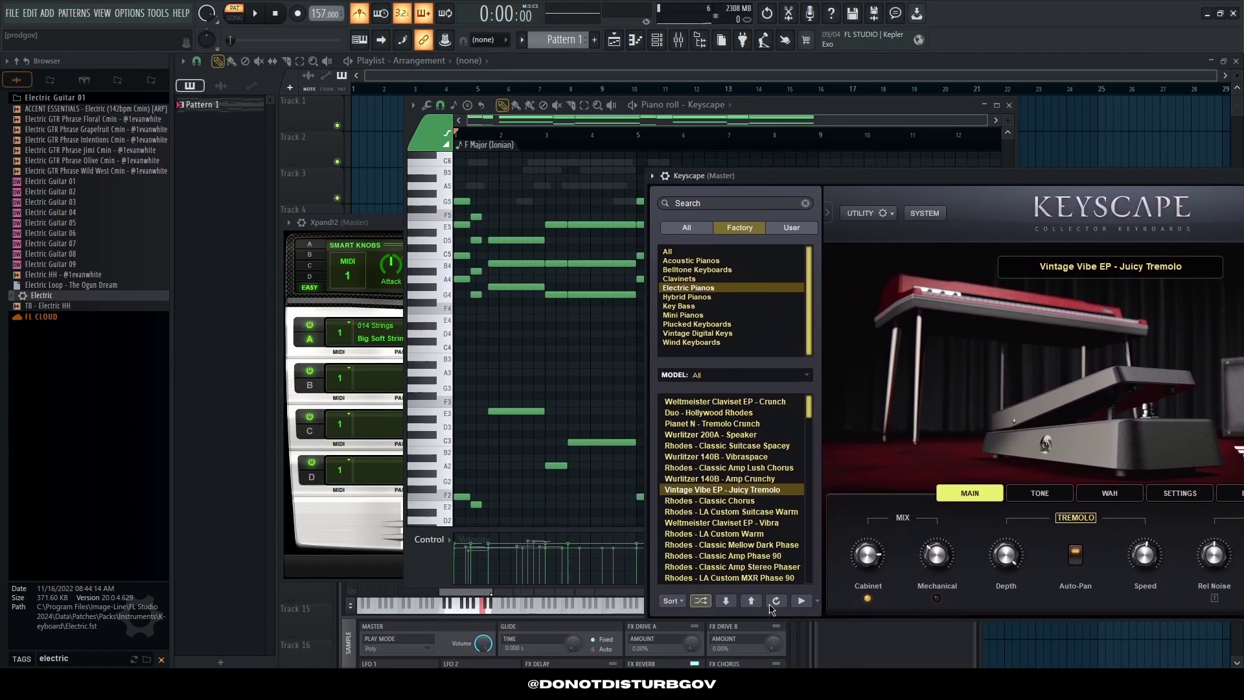
left_click(733, 602)
key("space")
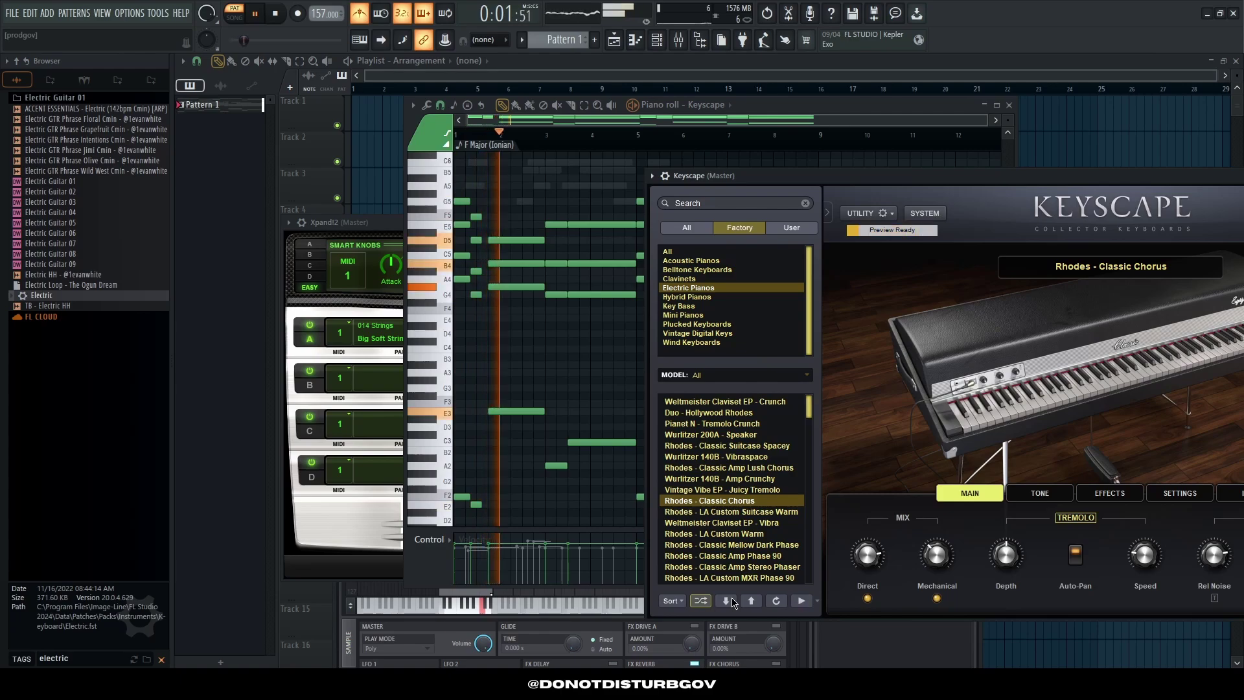
left_click(732, 603)
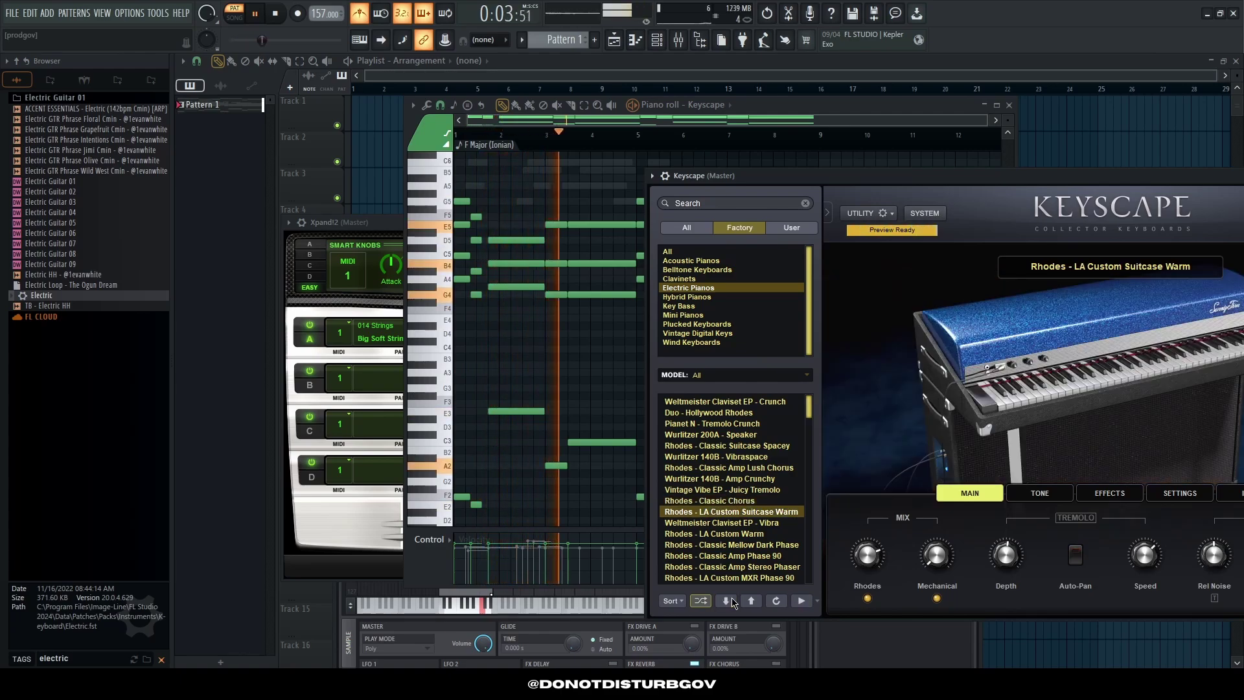
left_click(657, 41)
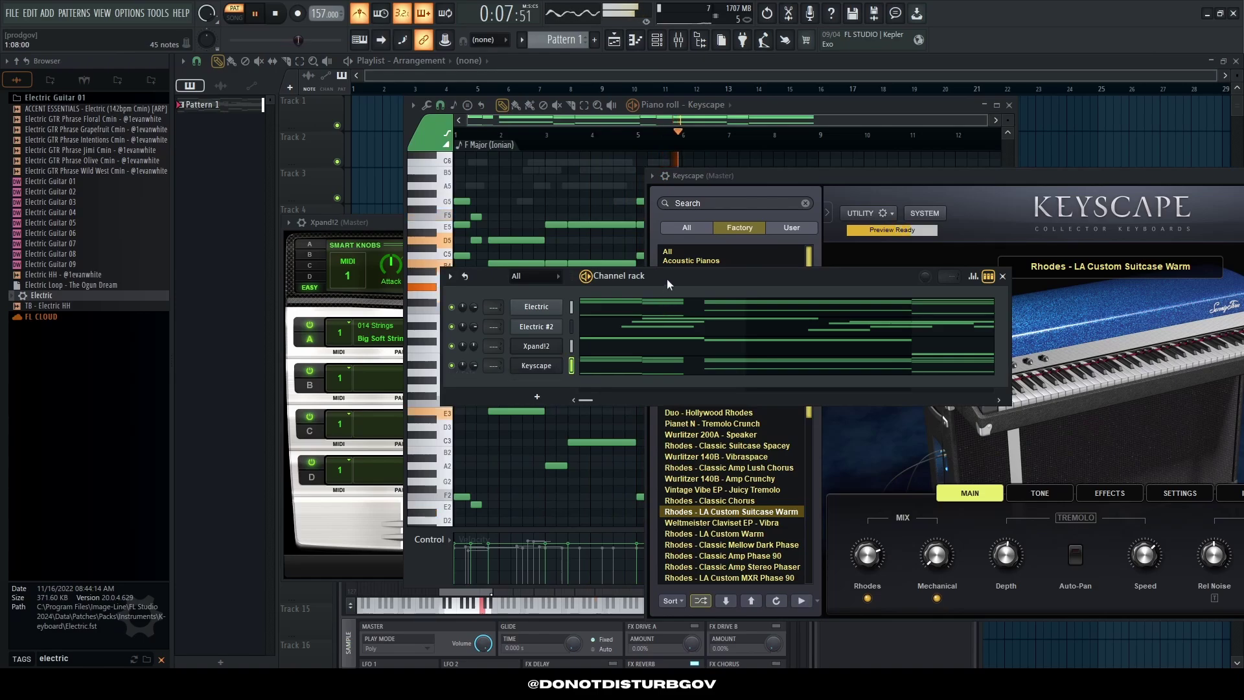
left_click(657, 41)
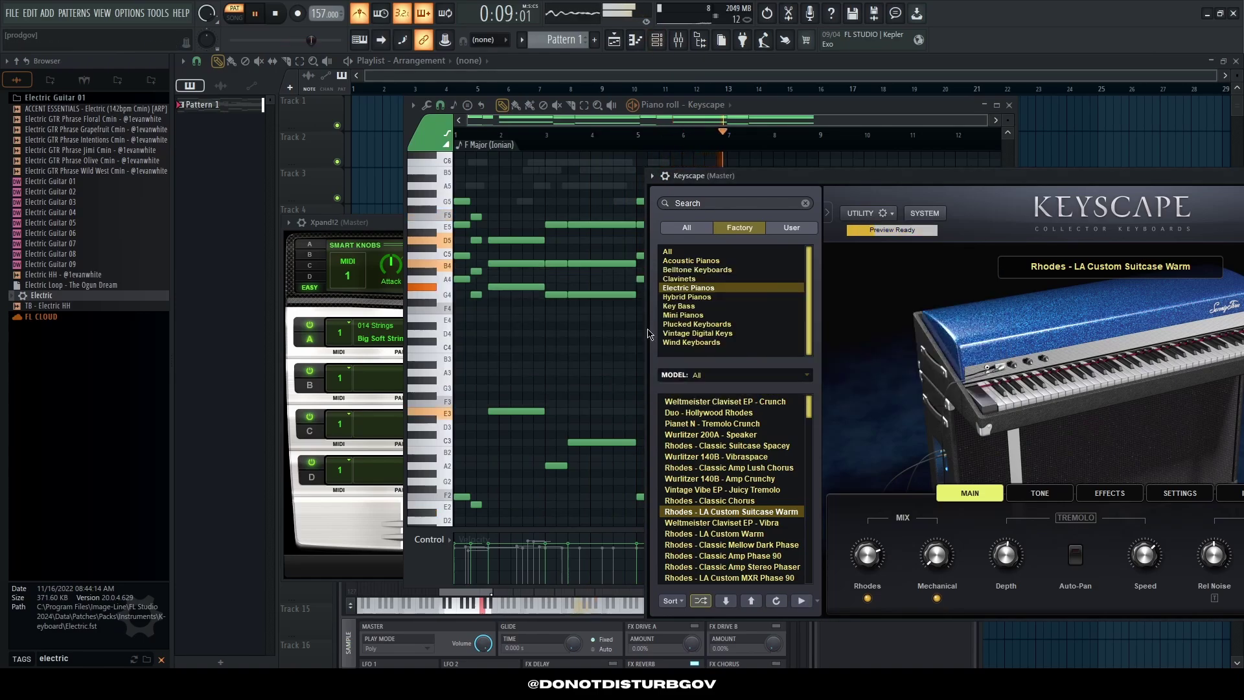
Step: Add the Bell sample from the Fxs & Extras folder as a new channel and open its piano roll
left_click(657, 41)
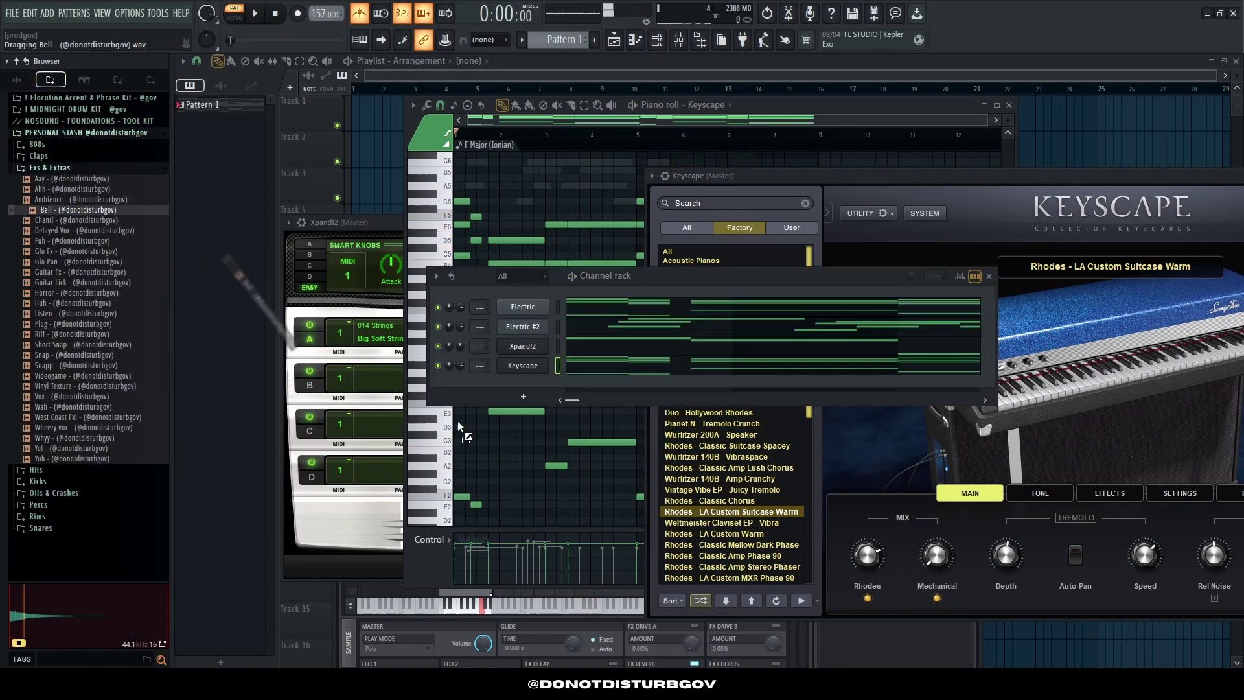
left_click_drag(72, 209, 531, 390)
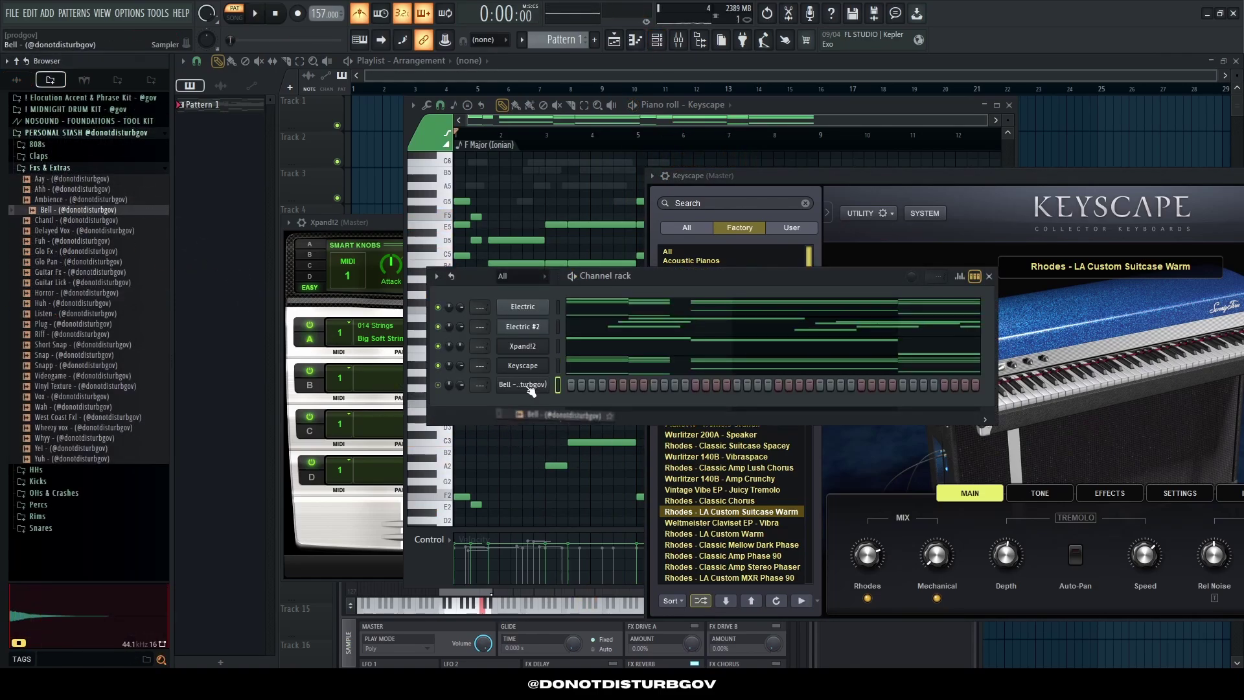
left_click(532, 390)
left_click(539, 121)
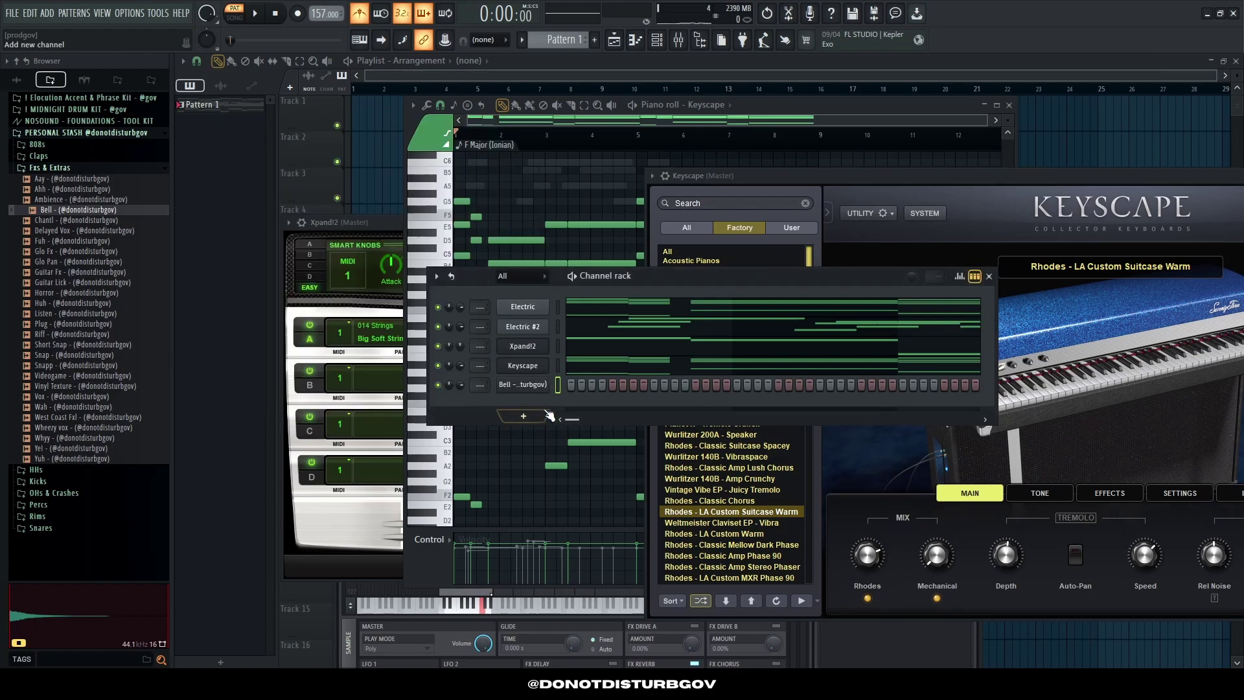
right_click(527, 431)
left_click(577, 383)
Step: Draw short bell notes F2, E2, E3, A2 and C3 on the chord changes of bars 1 to 4 and repeat them from bar 5
scroll(459, 471, "up", 3)
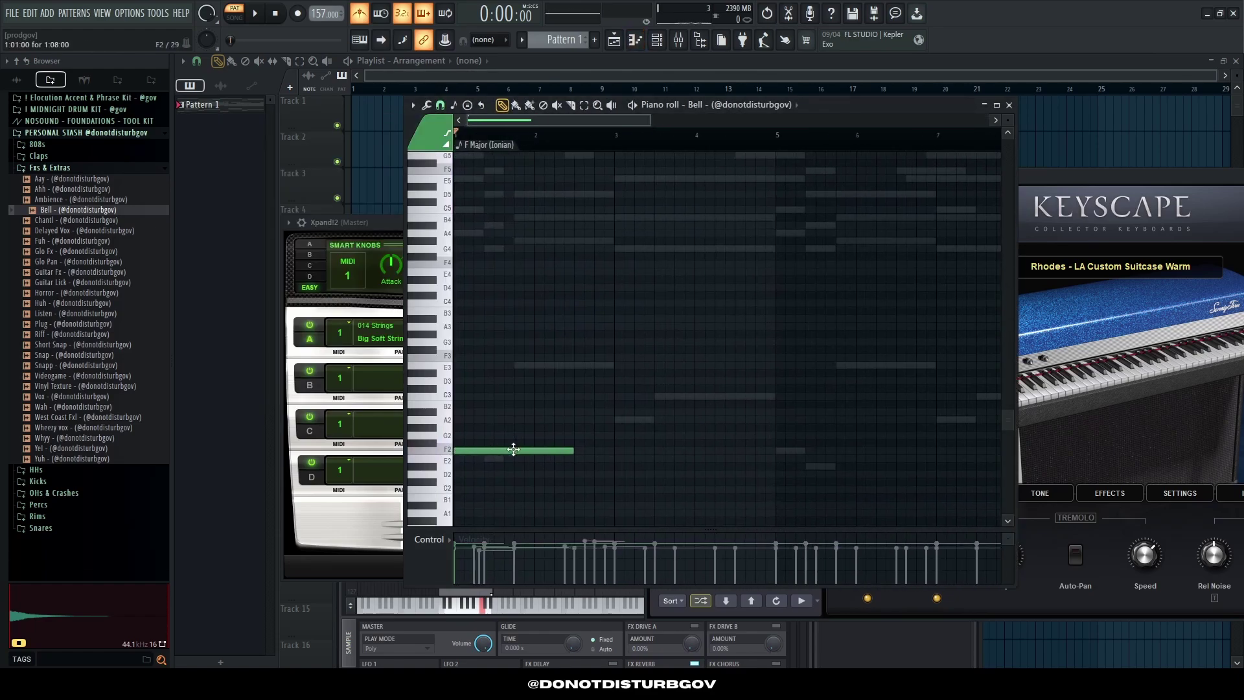
left_click_drag(644, 449, 485, 464)
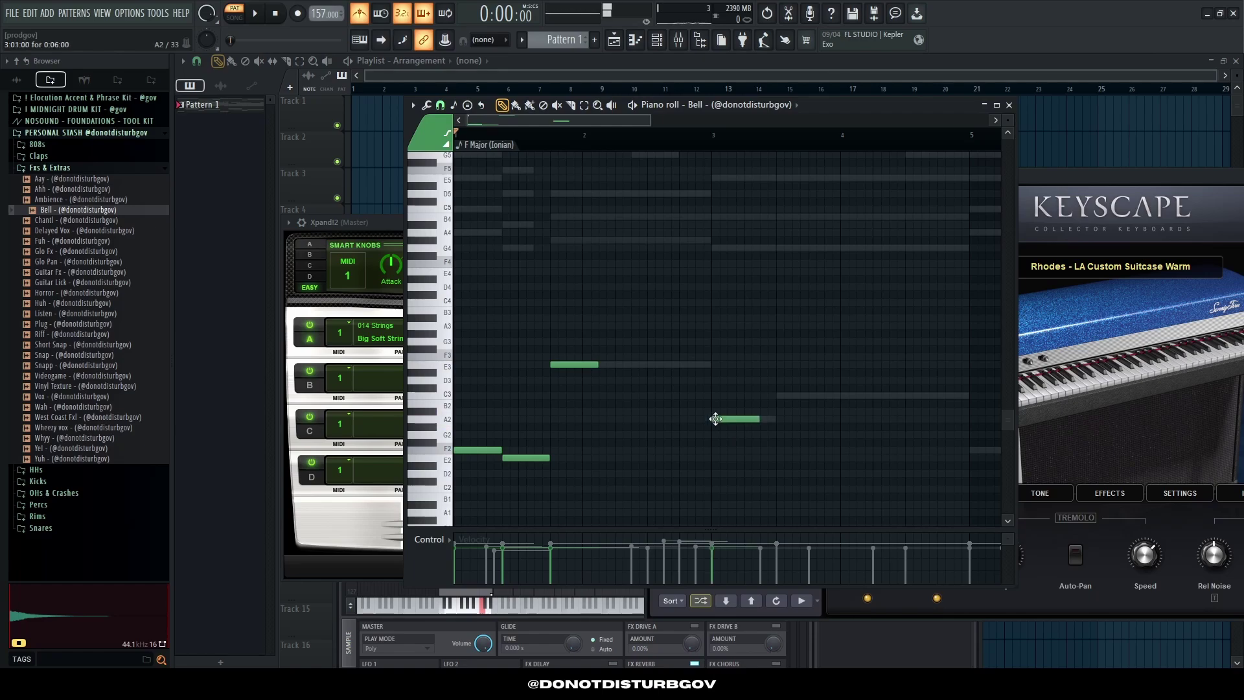
scroll(770, 434, "down", 3)
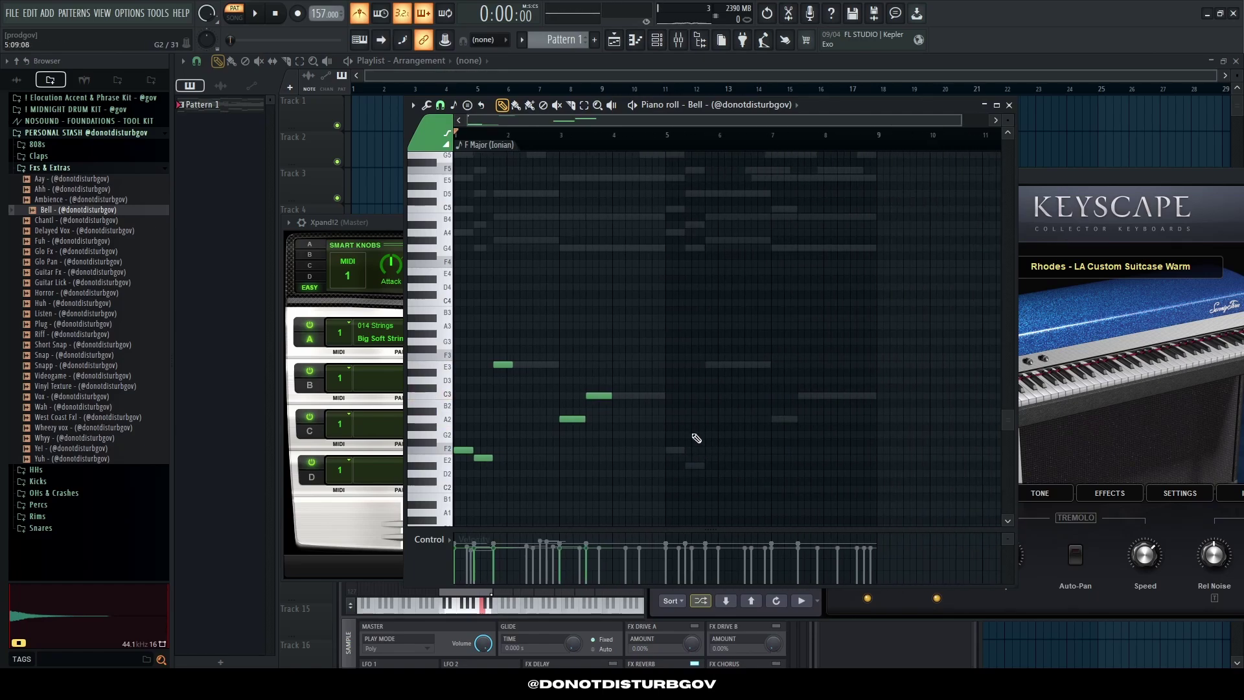
left_click(637, 134)
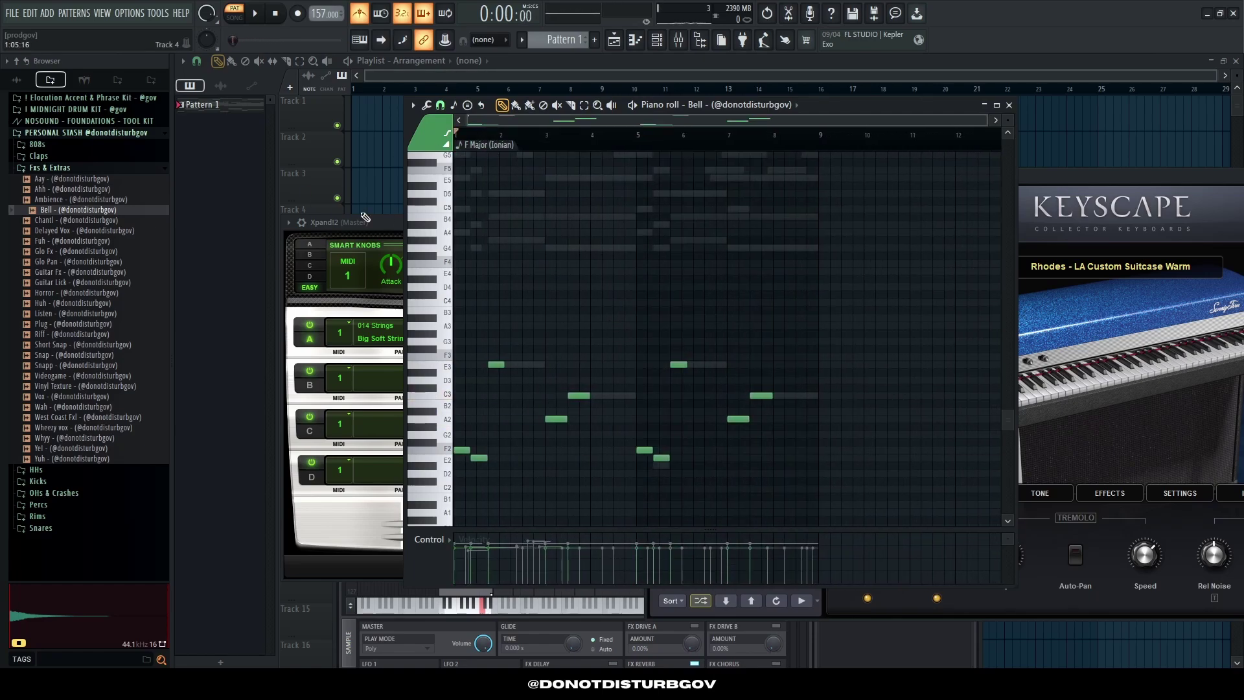
Step: Raise all bell notes by three octaves so they start on F5 and play the pattern
key("ctrl+Up")
scroll(464, 243, "up", 4)
key("space")
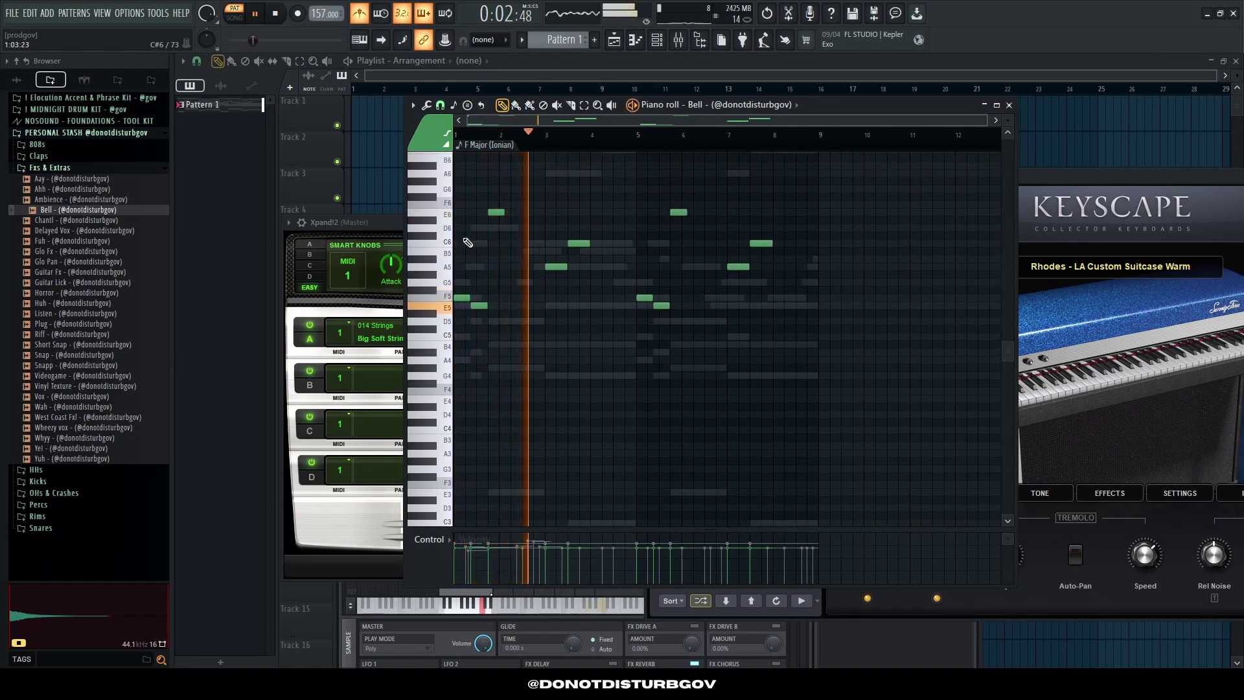
Step: Replace the two E6 bell notes with E5 notes at the same positions, removing the earlier E5 in bar 1
key("space")
left_click_drag(732, 224, 734, 224)
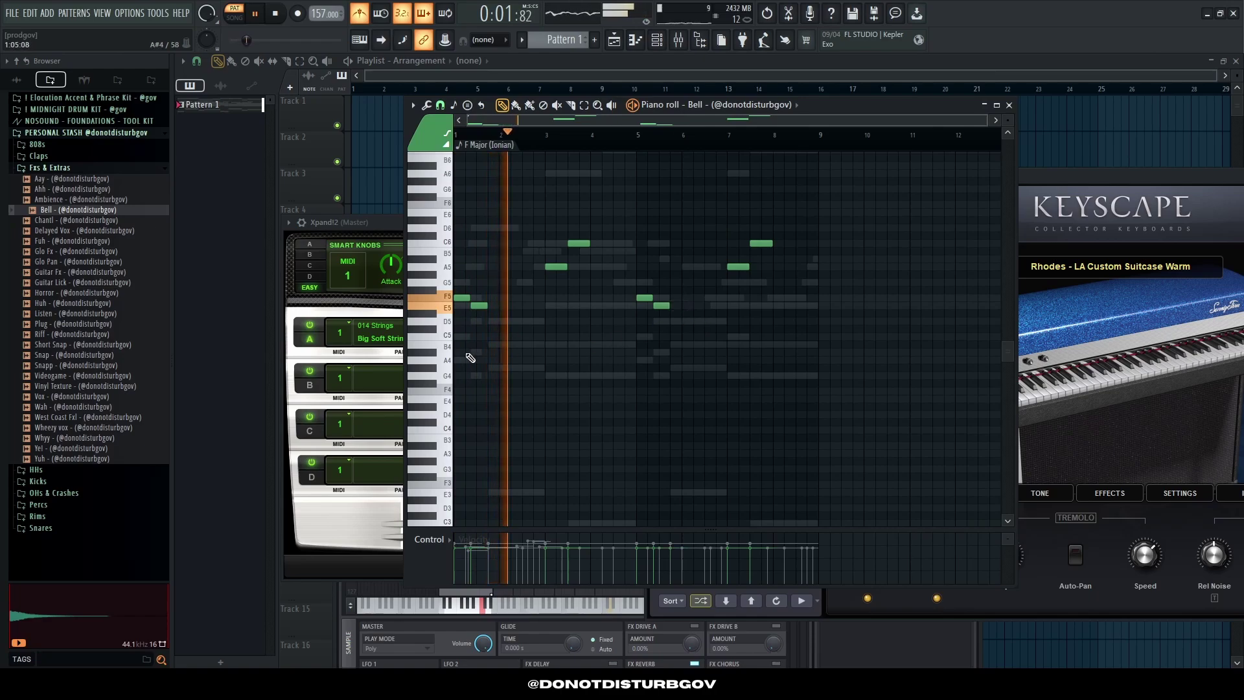
scroll(459, 358, "up", 3)
key("ctrl+z")
scroll(459, 358, "up", 2)
key("space")
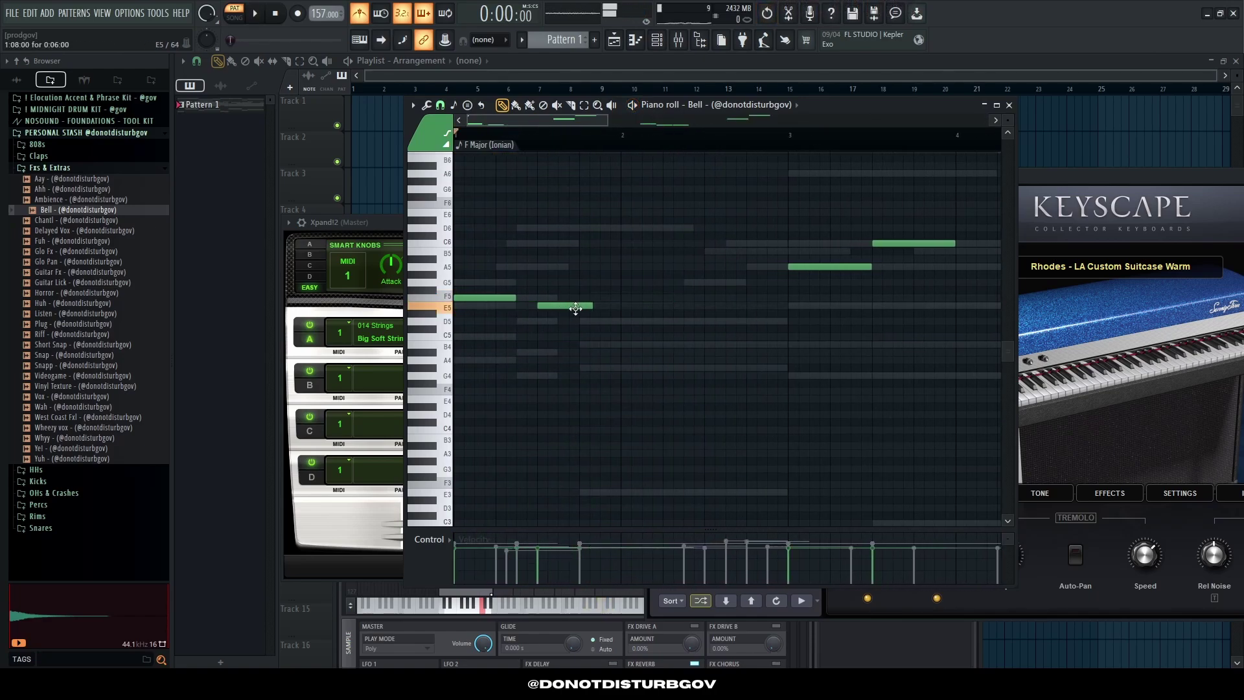
key("space")
scroll(575, 363, "down", 4)
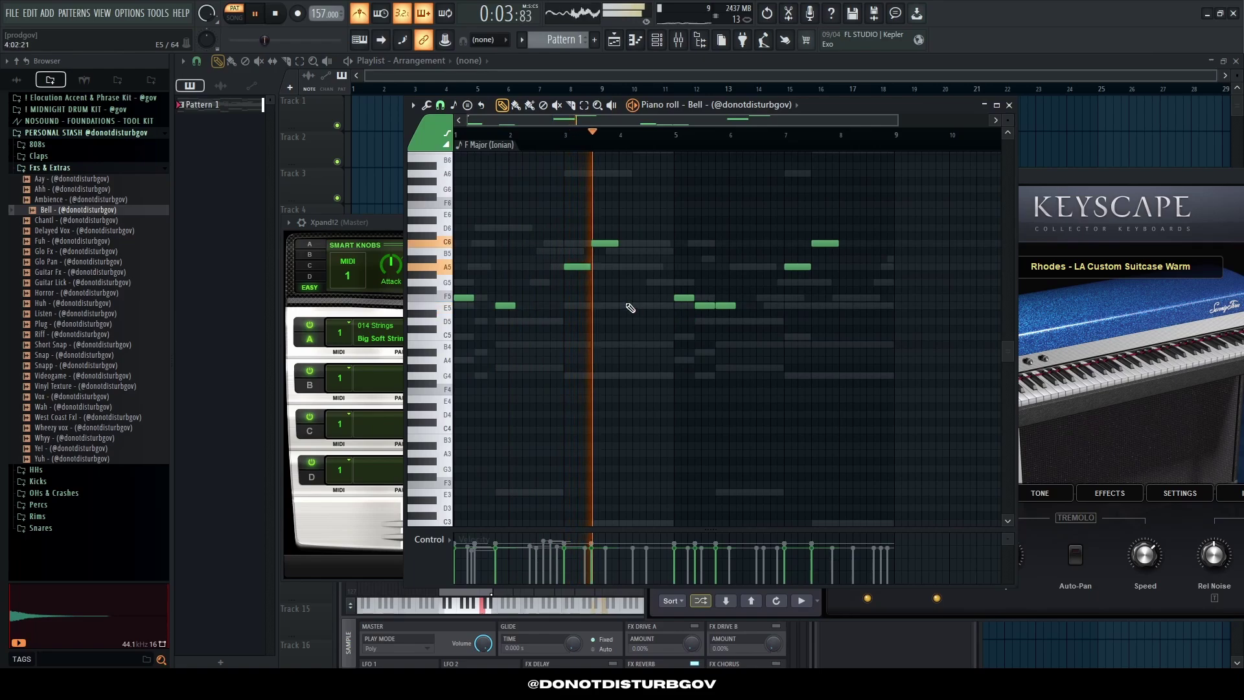
Step: Delete the C6 bell note in the second half of bar 3 and the first E5 in bar 5
right_click(604, 243)
scroll(667, 272, "down", 1)
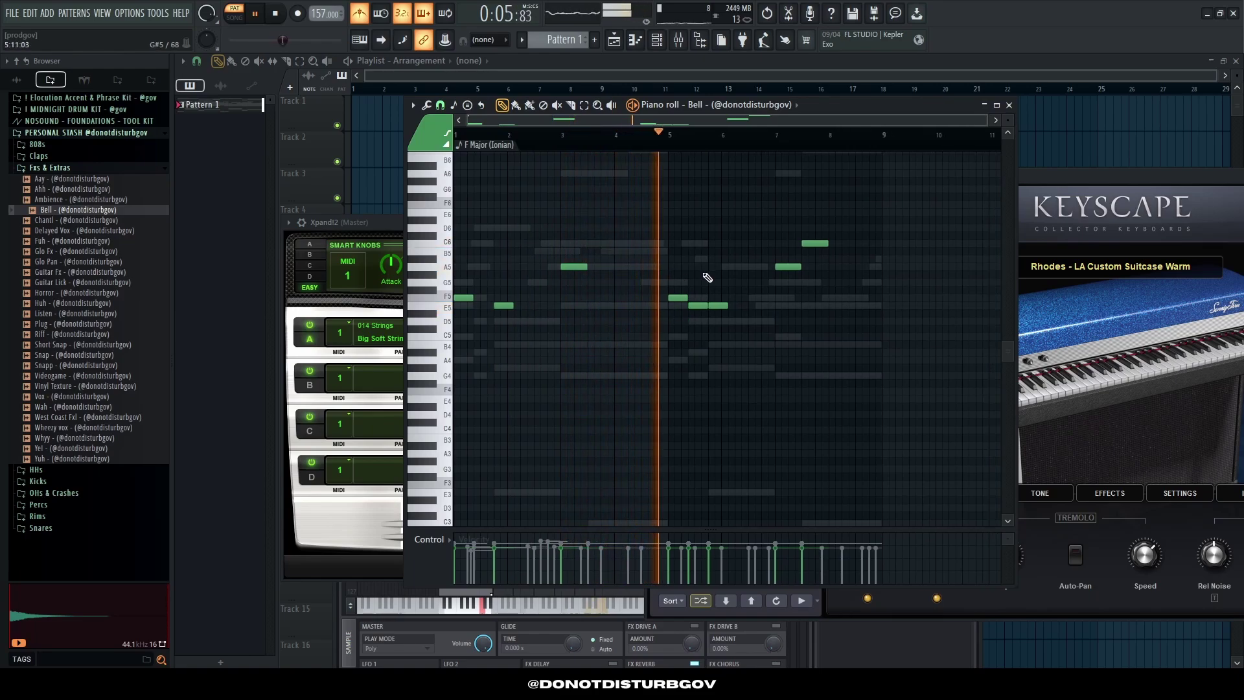
scroll(687, 301, "down", 1)
right_click(658, 305)
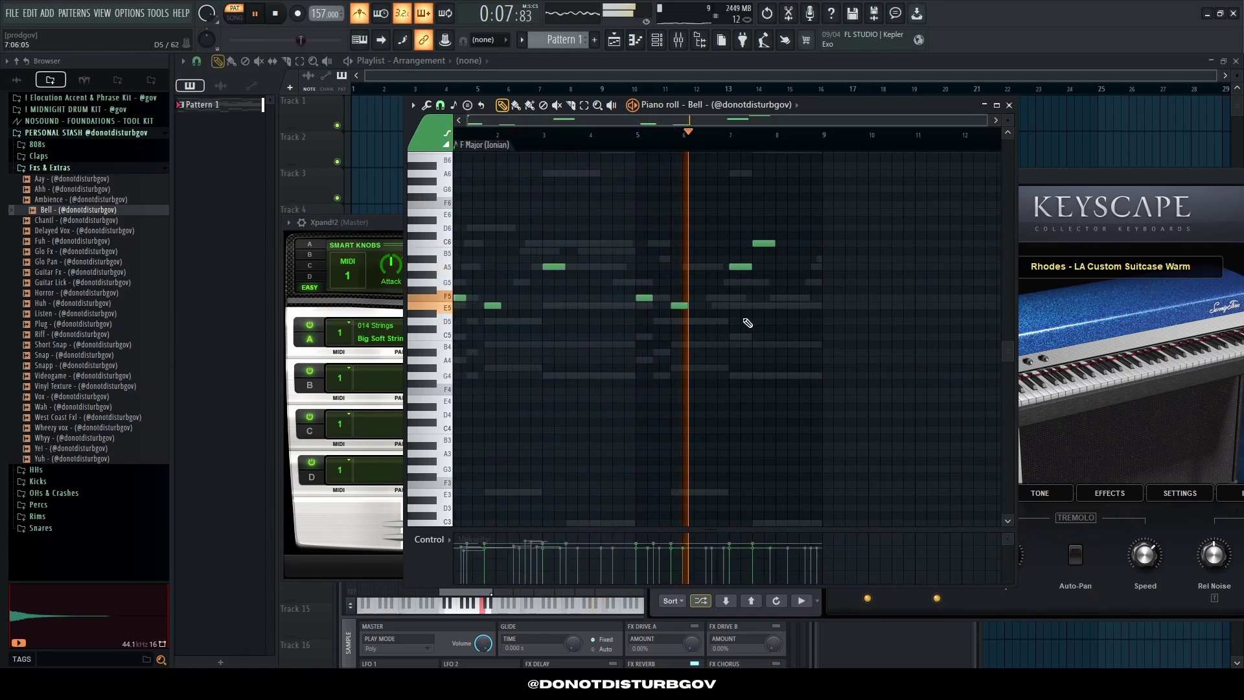
scroll(747, 317, "up", 3)
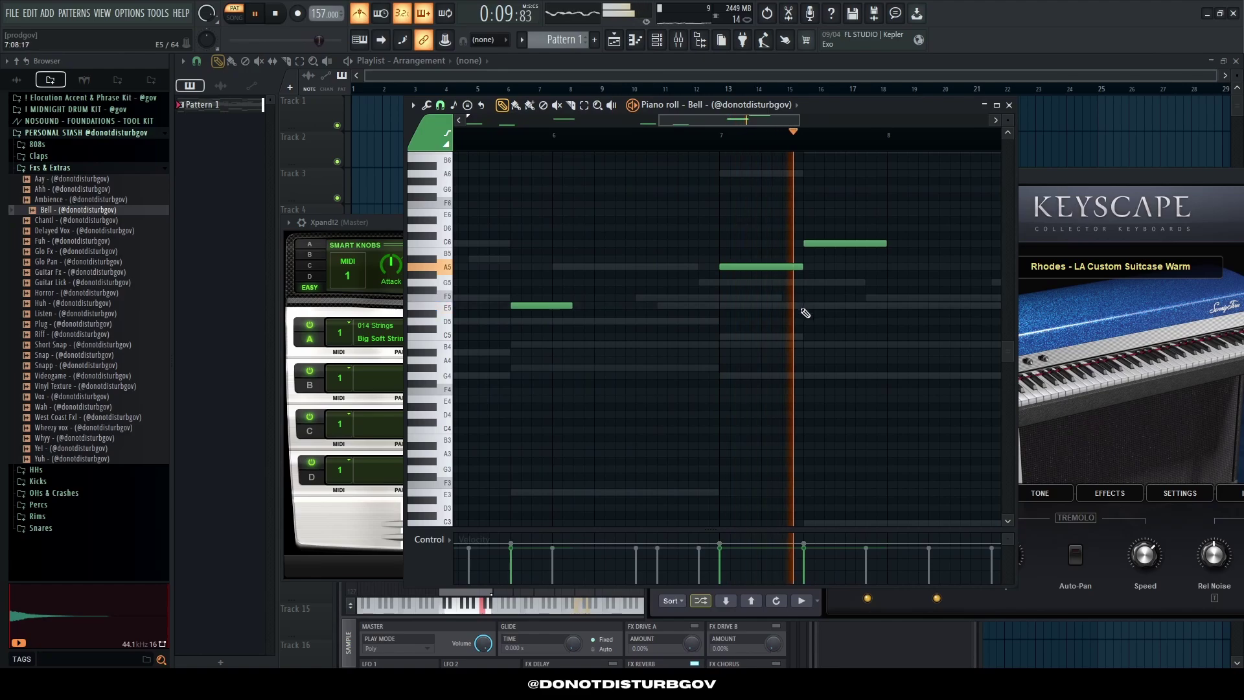
Step: Lower the C6 bell note in the second half of bar 7 by one octave to C5 and play the pattern
scroll(805, 304, "down", 3)
left_click(759, 243)
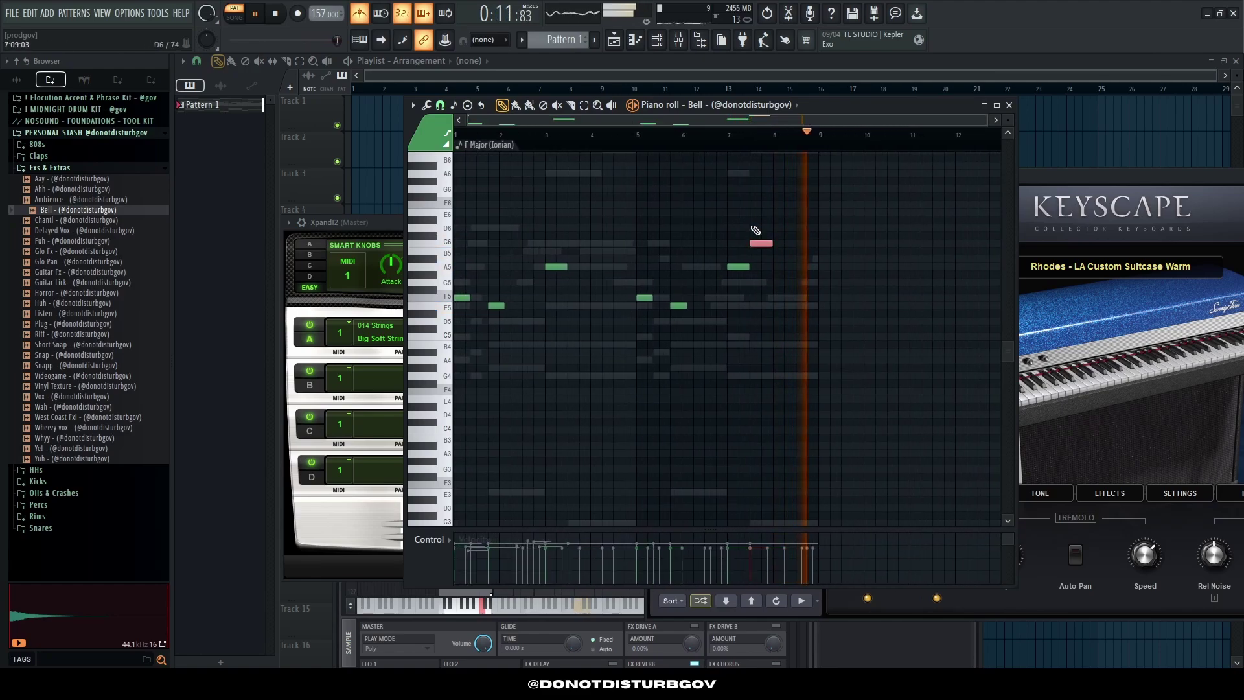
scroll(519, 244, "up", 3)
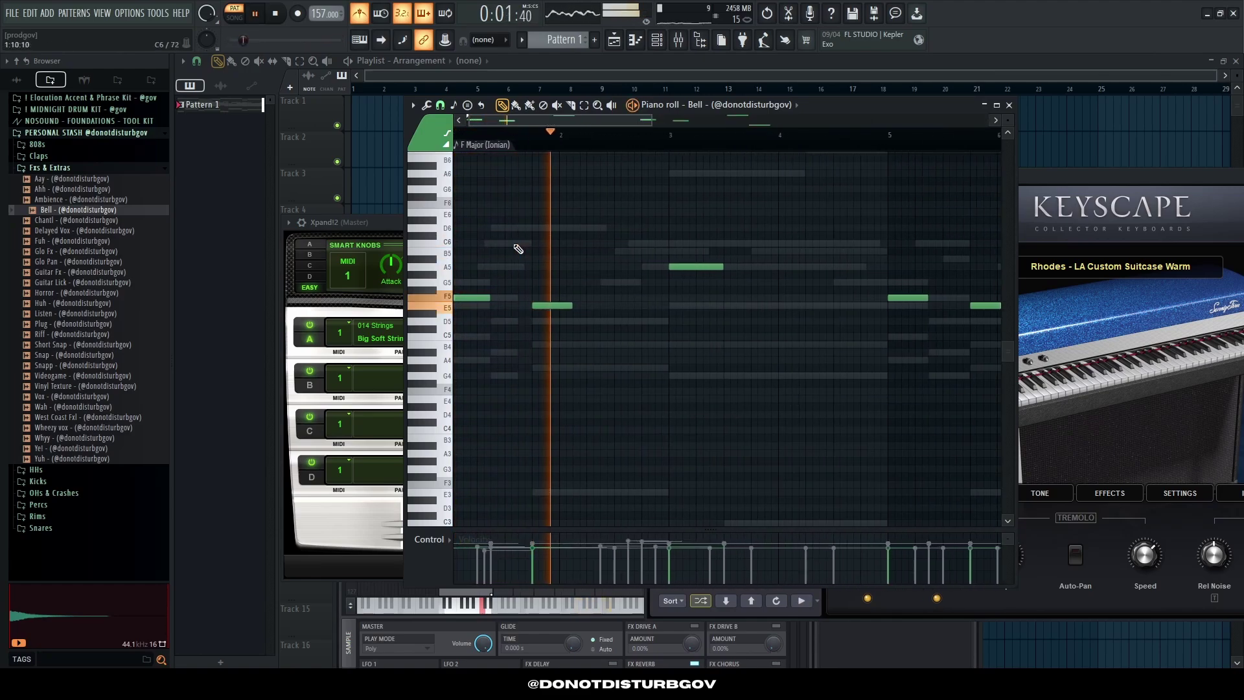
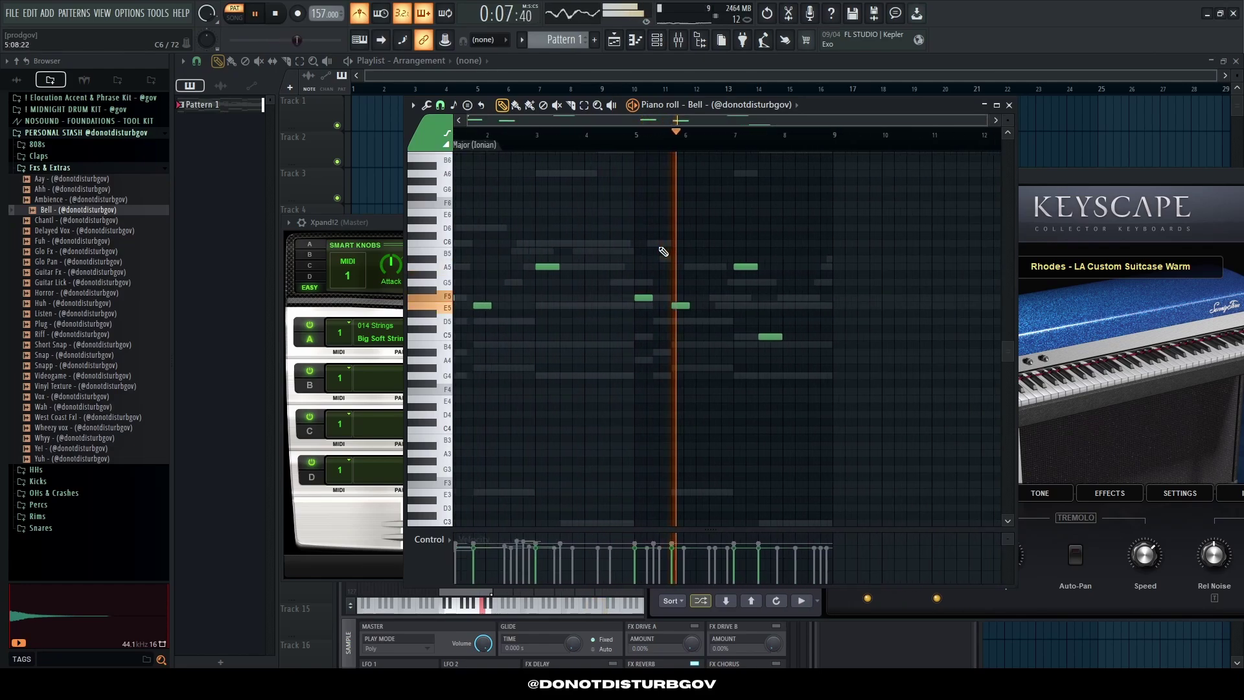
scroll(764, 314, "up", 2)
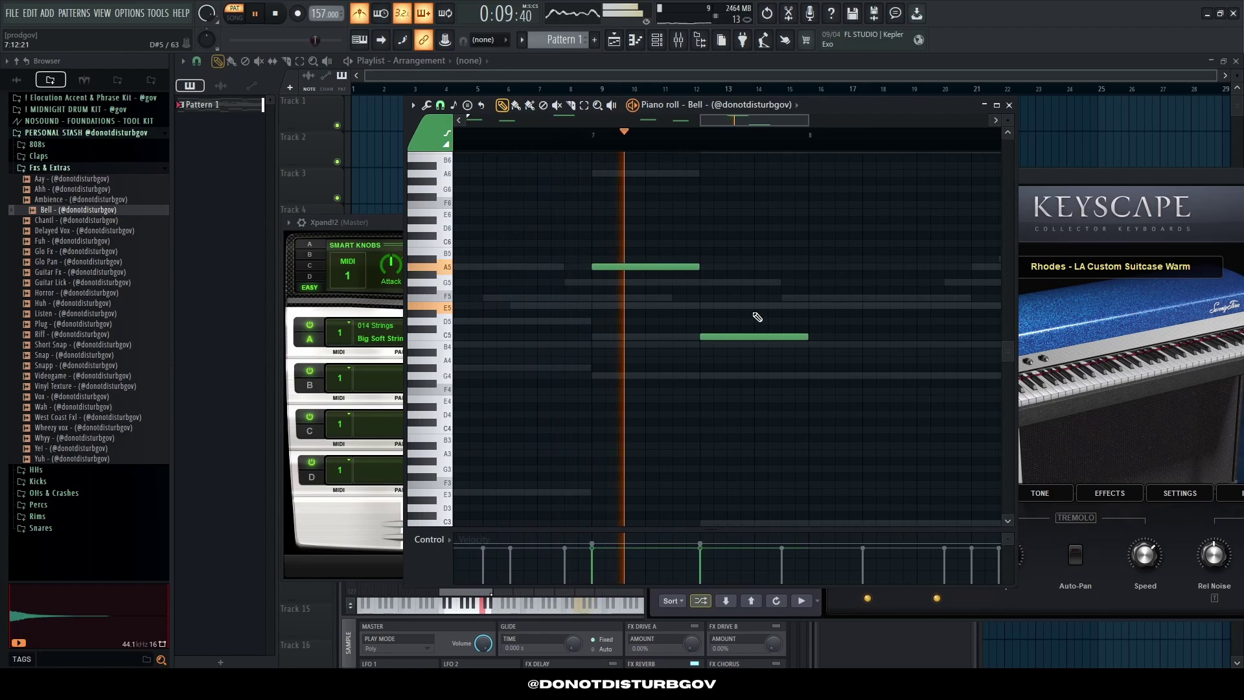
scroll(758, 317, "down", 3)
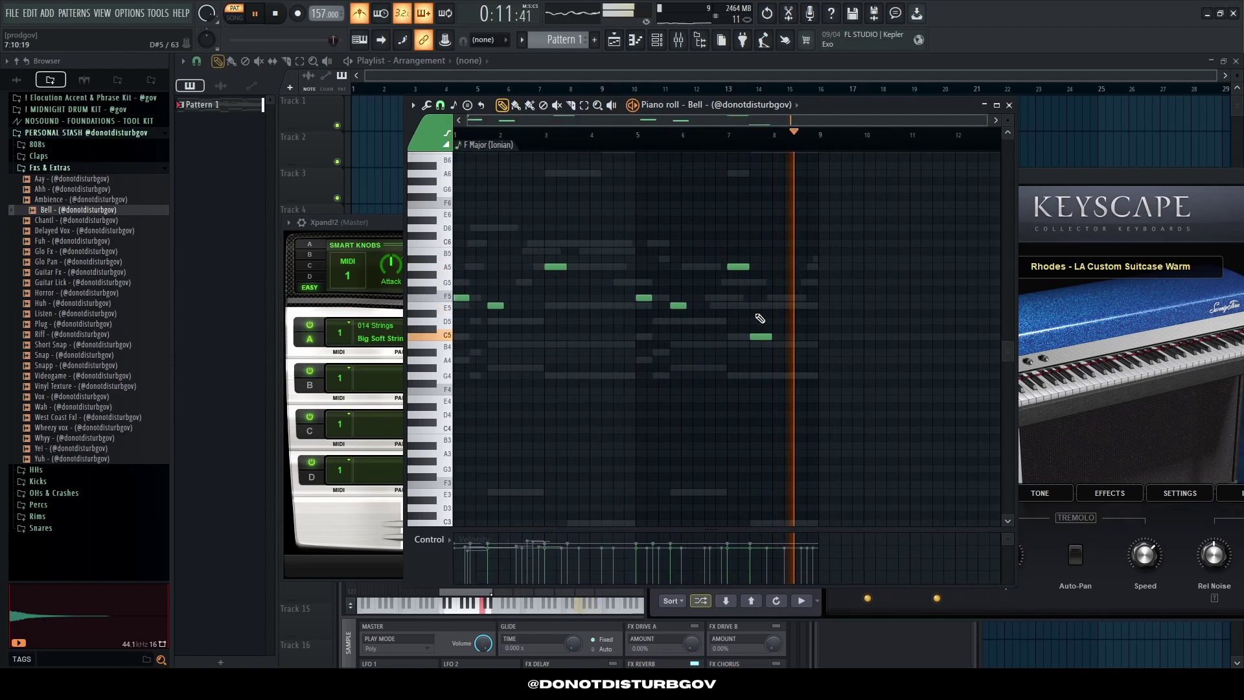
scroll(755, 322, "up", 3)
scroll(770, 375, "down", 3)
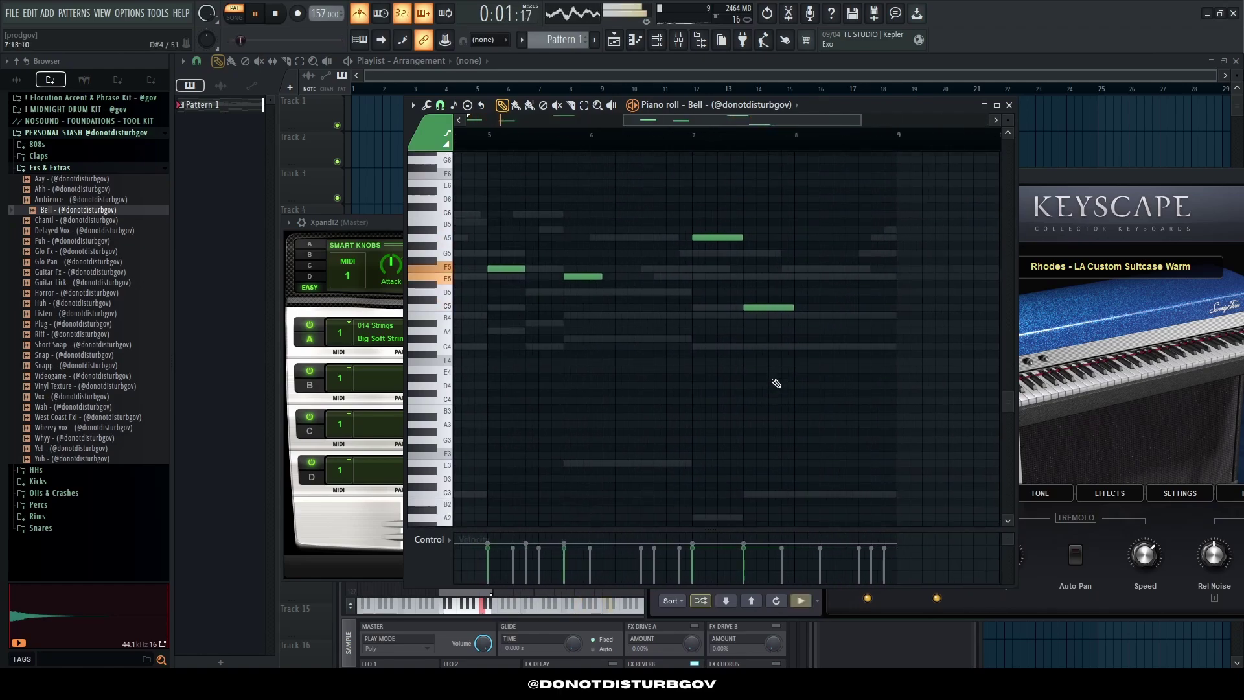
scroll(647, 220, "down", 3)
Step: Add an Analog Lab V instrument channel to the pattern
key("F6")
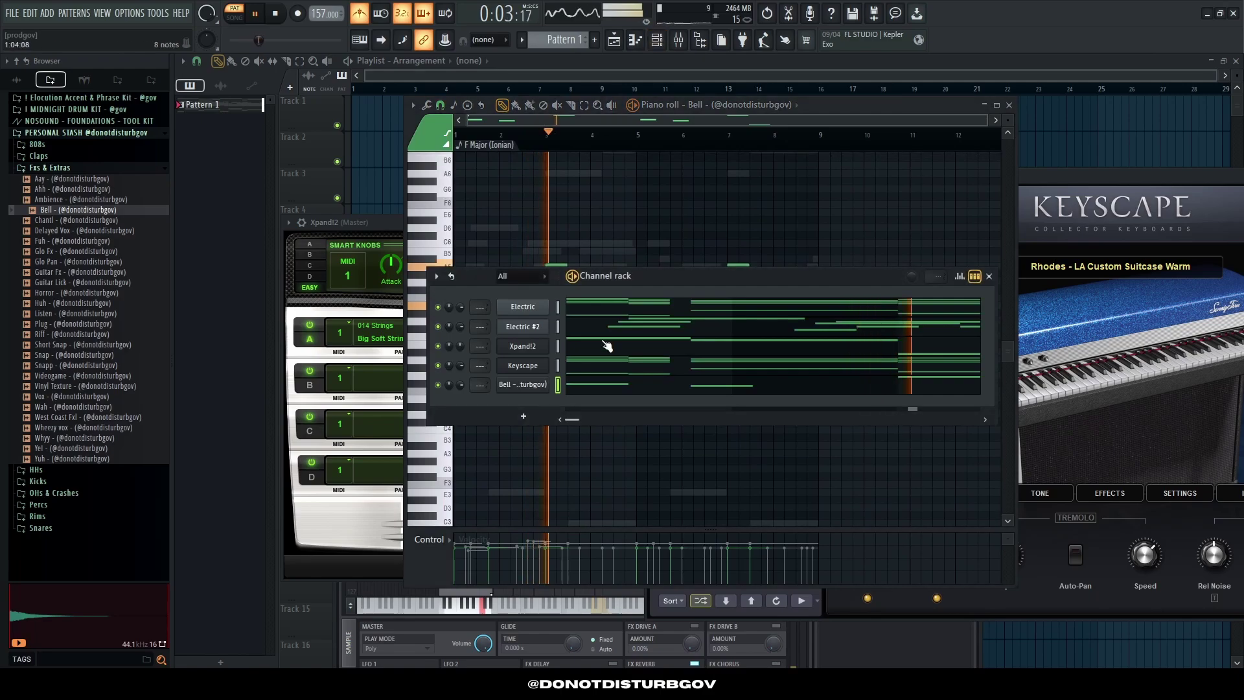
left_click(525, 417)
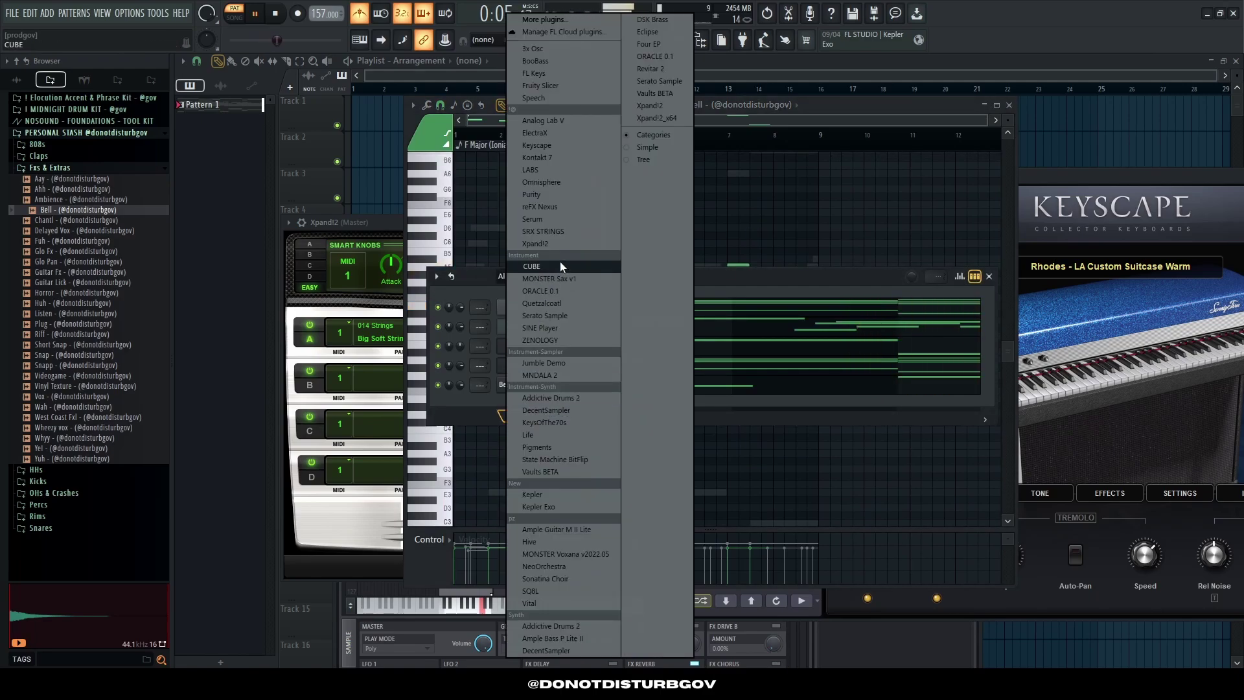
left_click(561, 124)
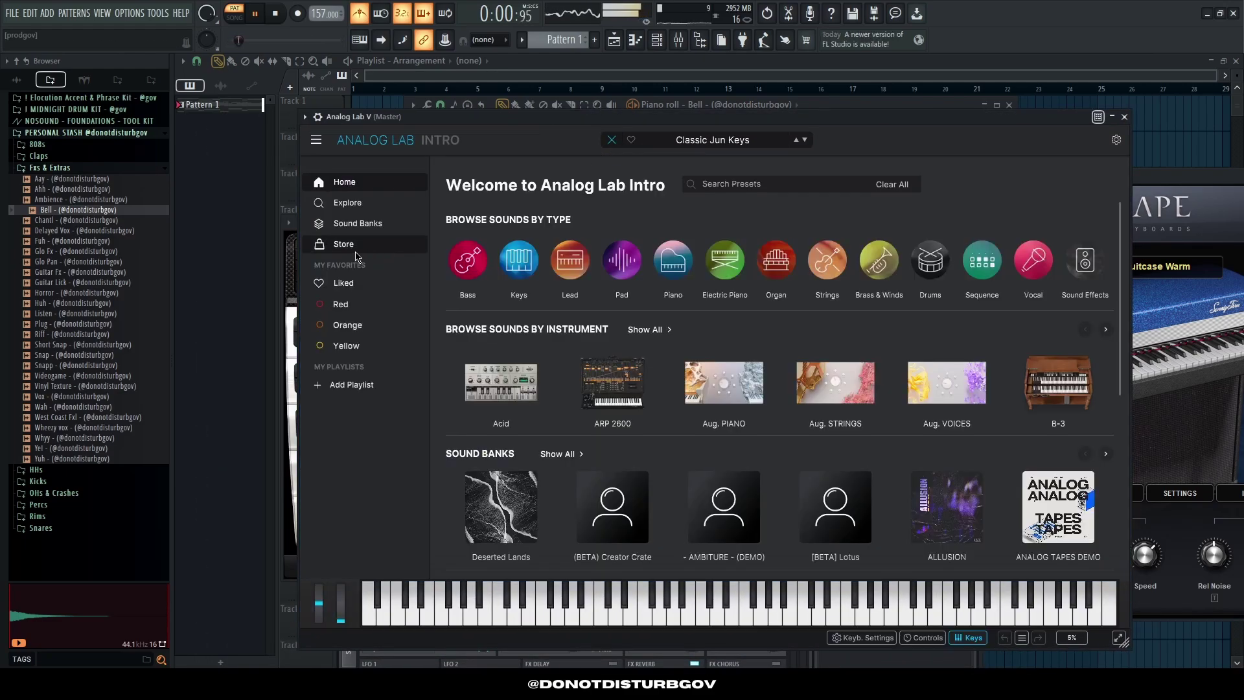
Step: Audition liked presets such as Band Class, load Western Times, and close the instrument with playback stopped
left_click(343, 282)
left_click(498, 258)
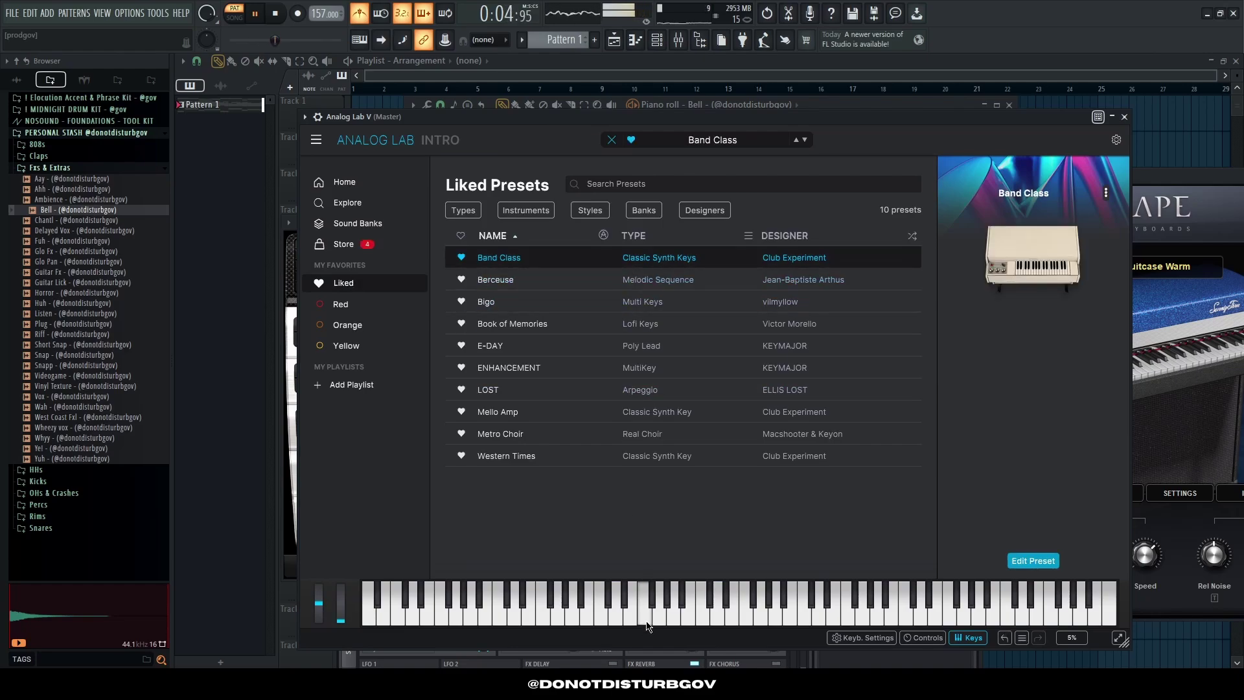
left_click(592, 434)
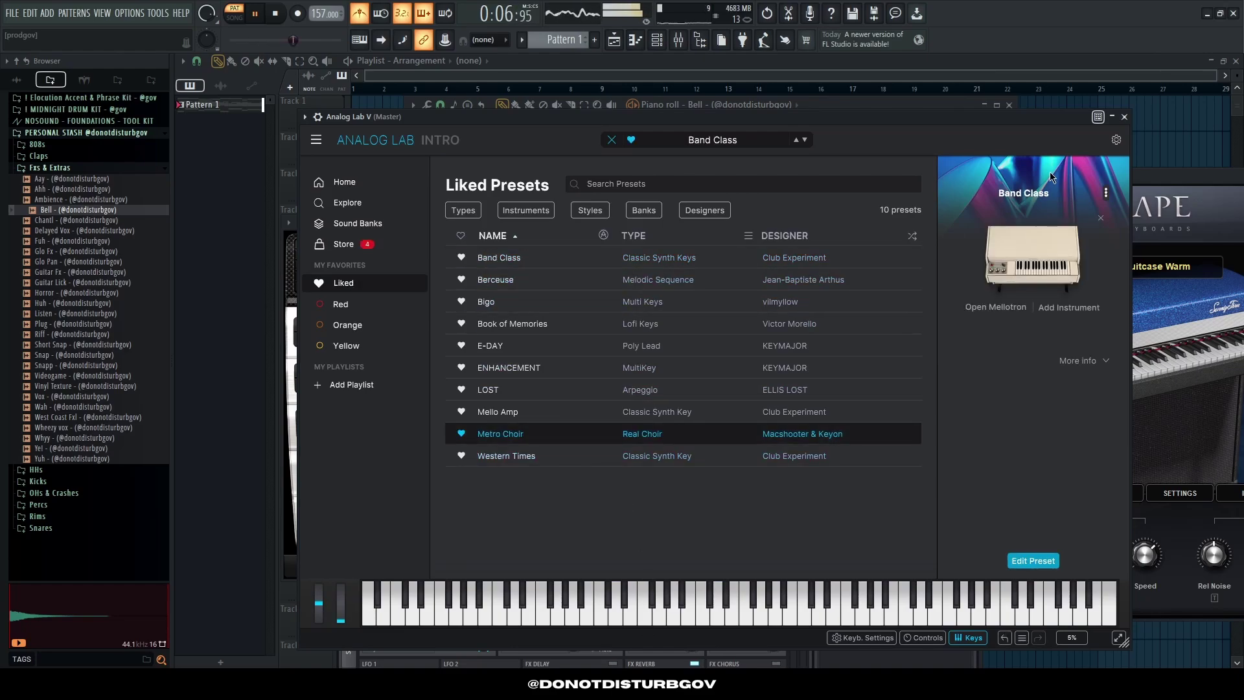
left_click(555, 411)
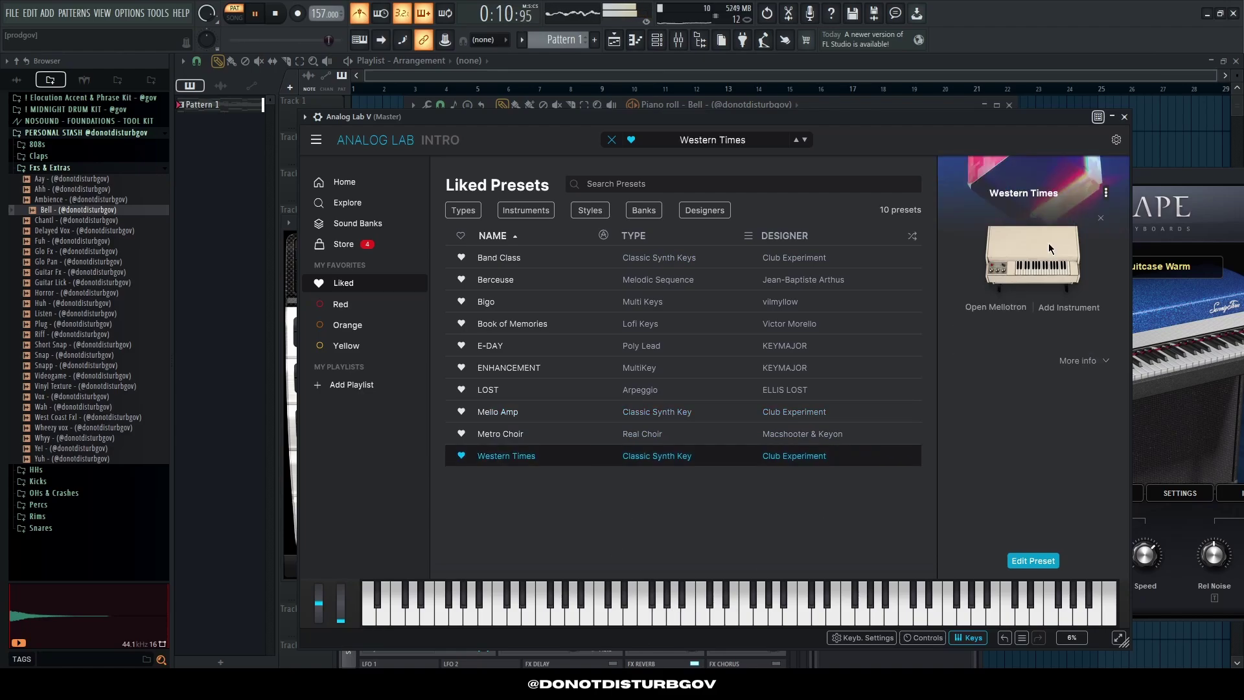
left_click(1124, 118)
key("space")
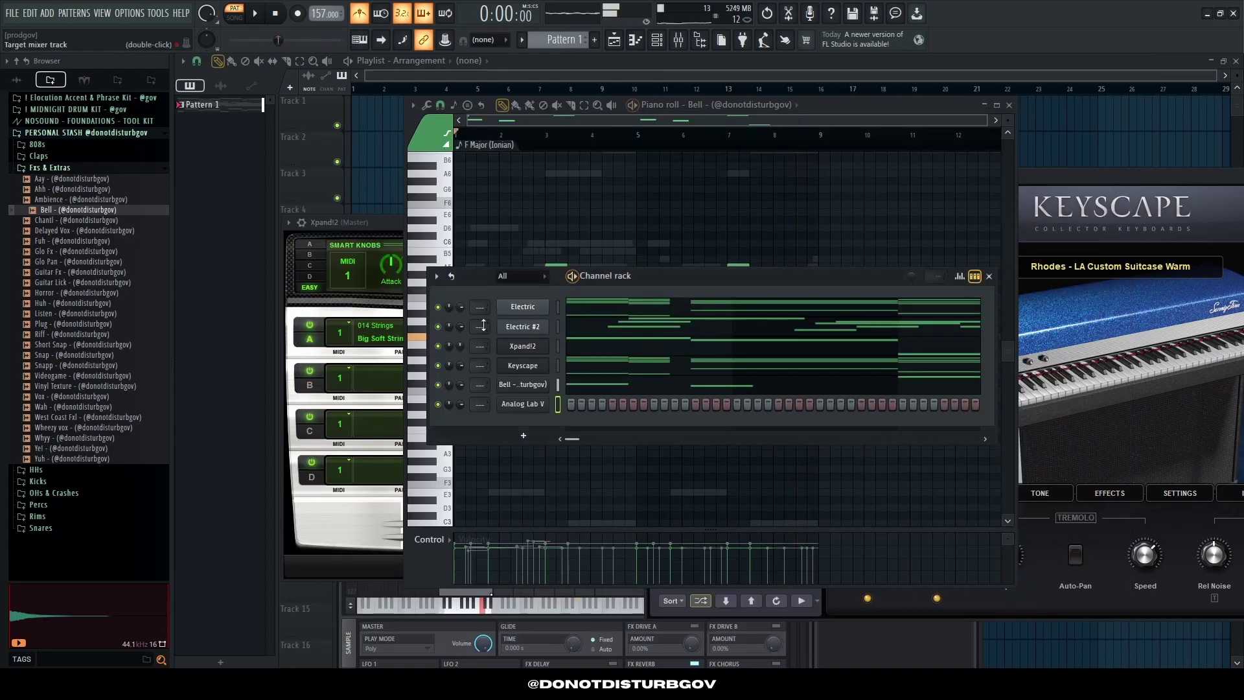
Step: Solo the Electric #2 channel and copy its melody notes into the Analog Lab V channel
right_click(438, 327)
left_click(453, 337)
left_click(558, 329)
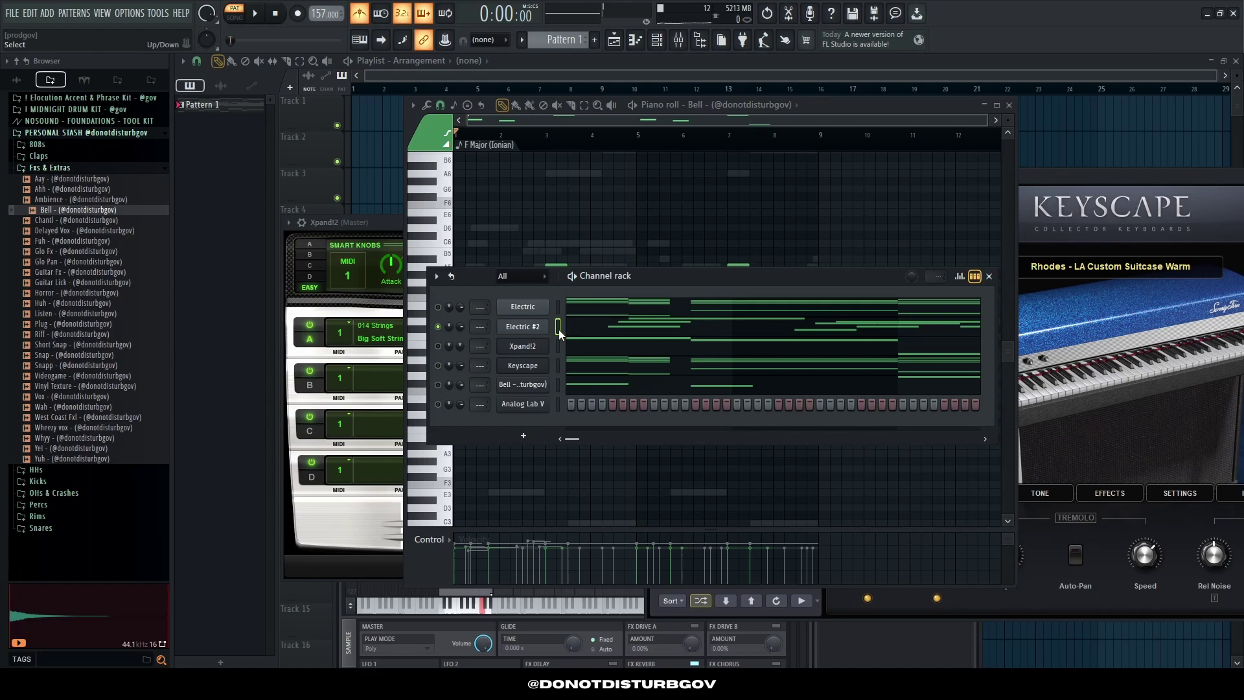
left_click(557, 404)
Step: Audition the Analog Lab V channel in solo and switch solo off so all channels play together
right_click(439, 404)
left_click(454, 415)
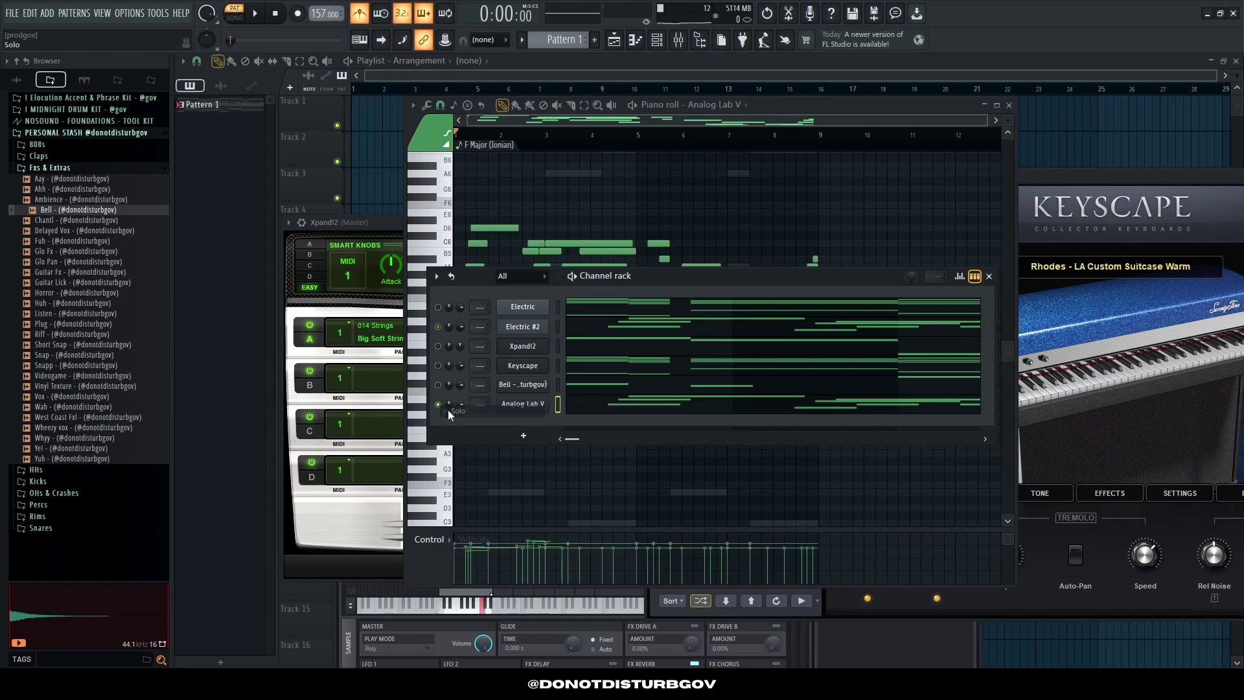
key("space")
right_click(438, 405)
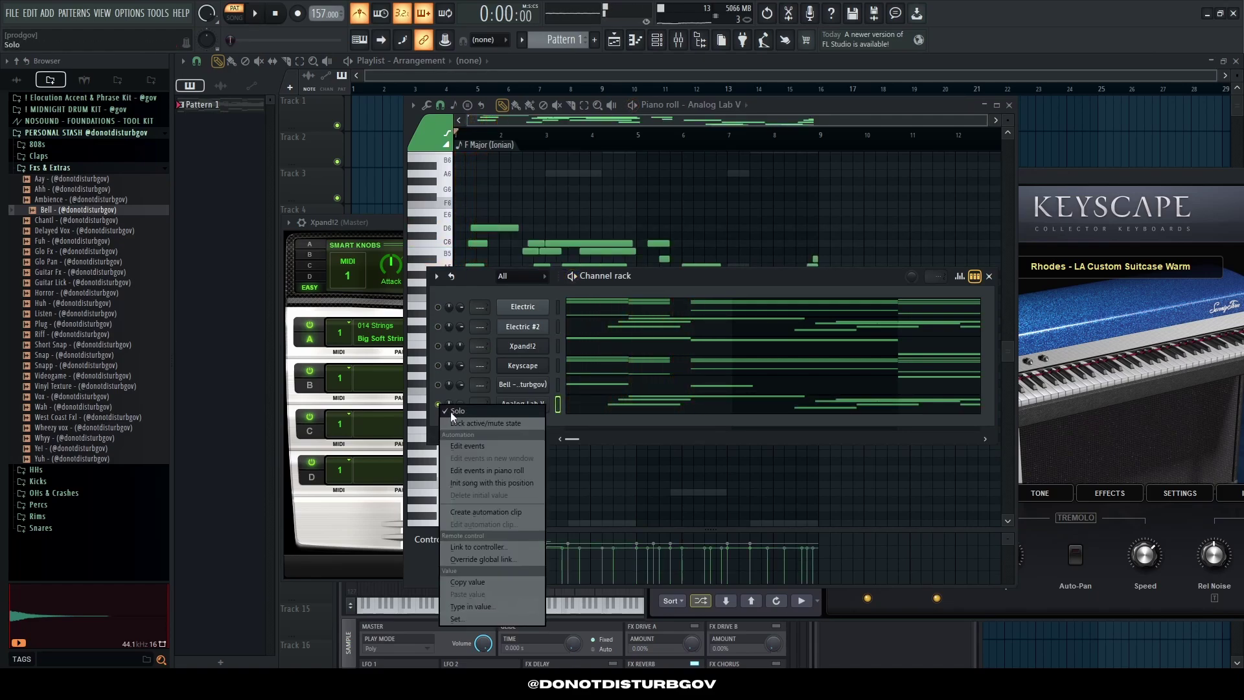
left_click(453, 415)
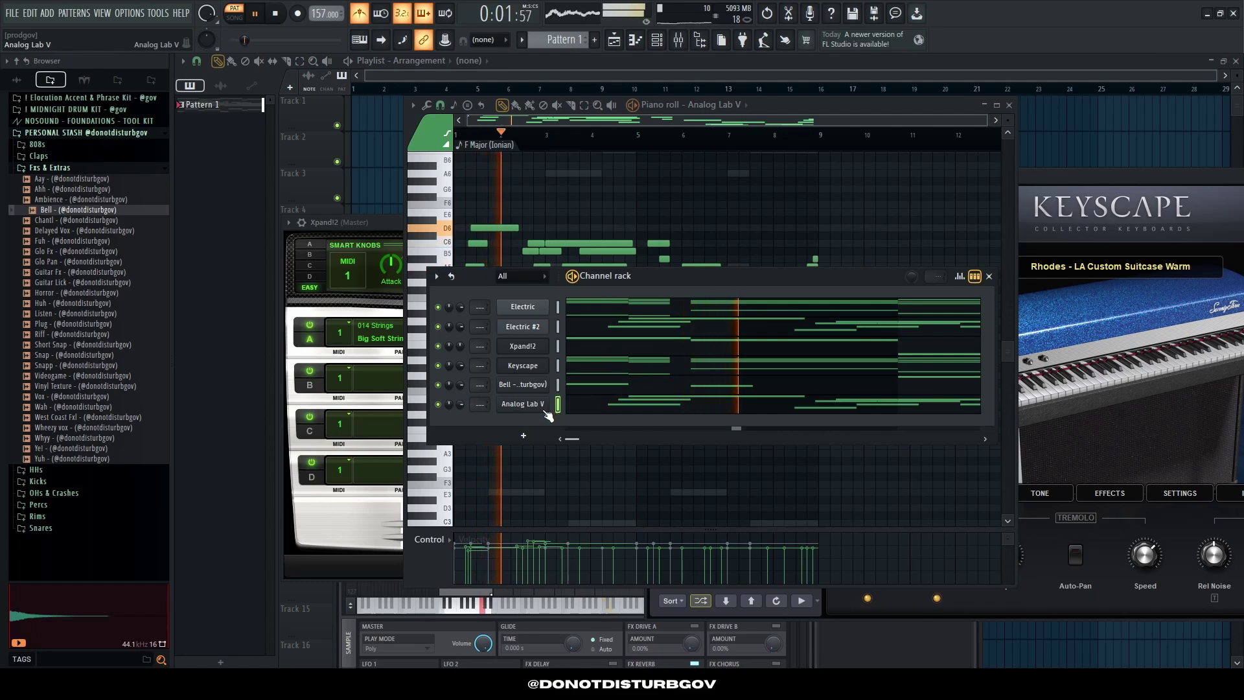
Step: Add a second Analog Lab V instrument to the channel rack
right_click(547, 403)
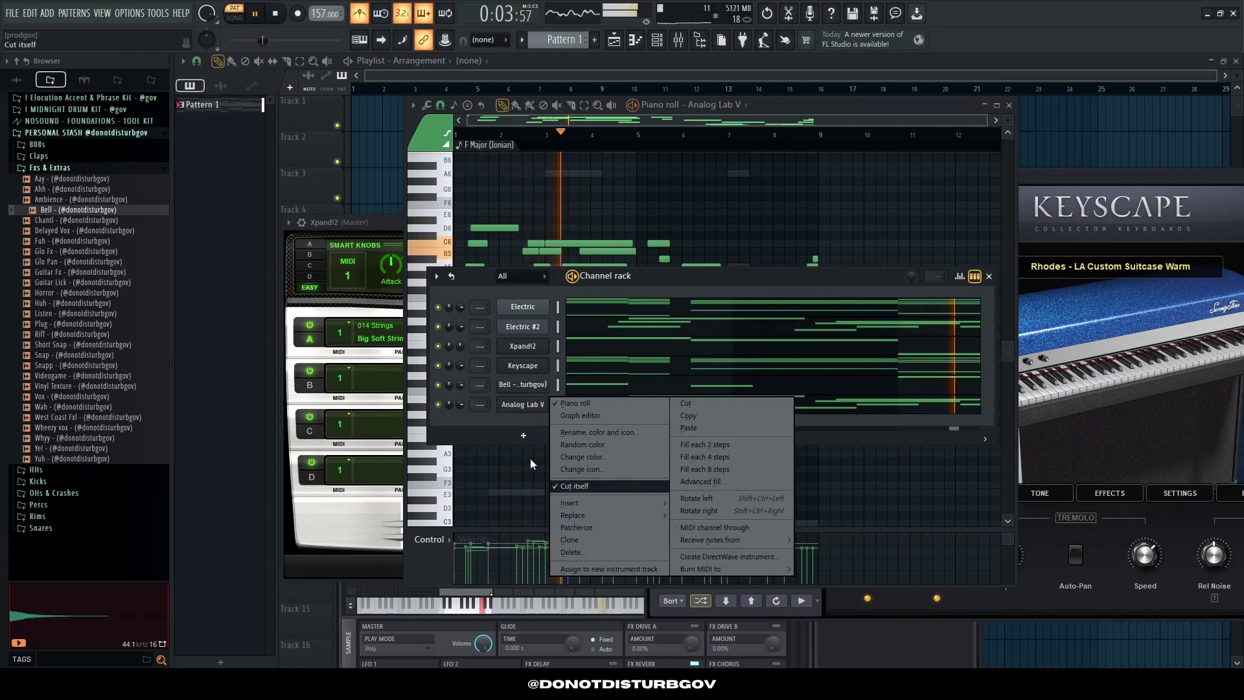
left_click(487, 419)
left_click(523, 435)
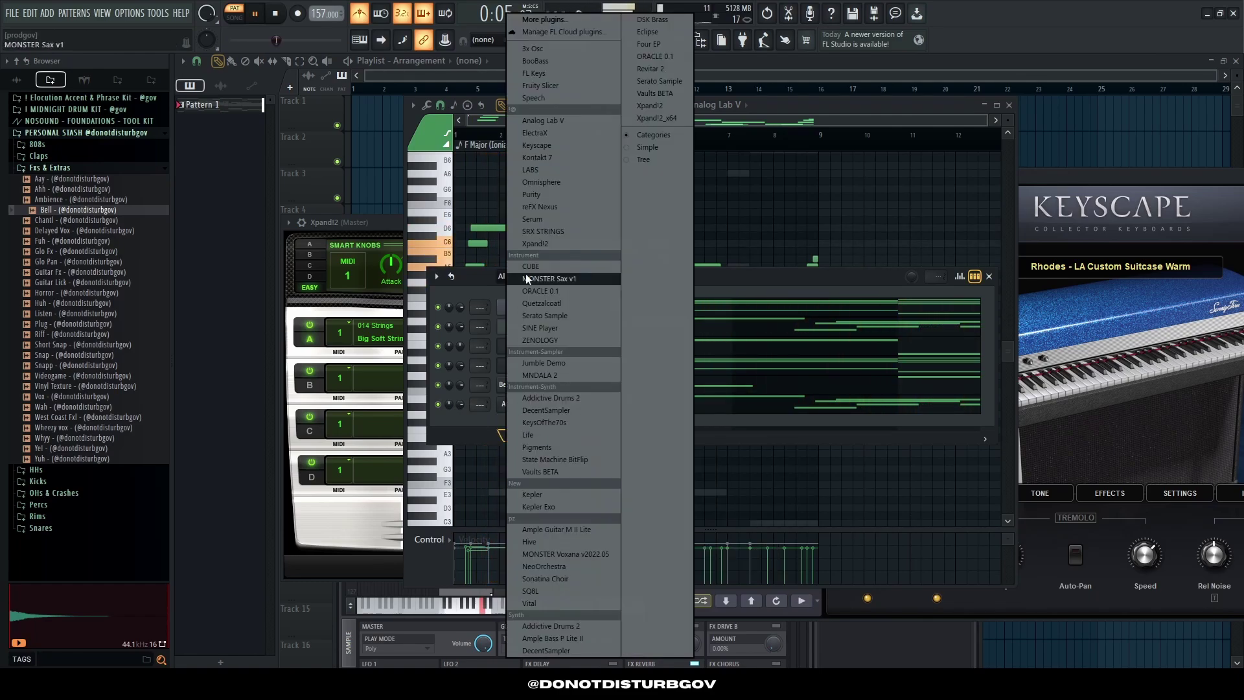
left_click(548, 126)
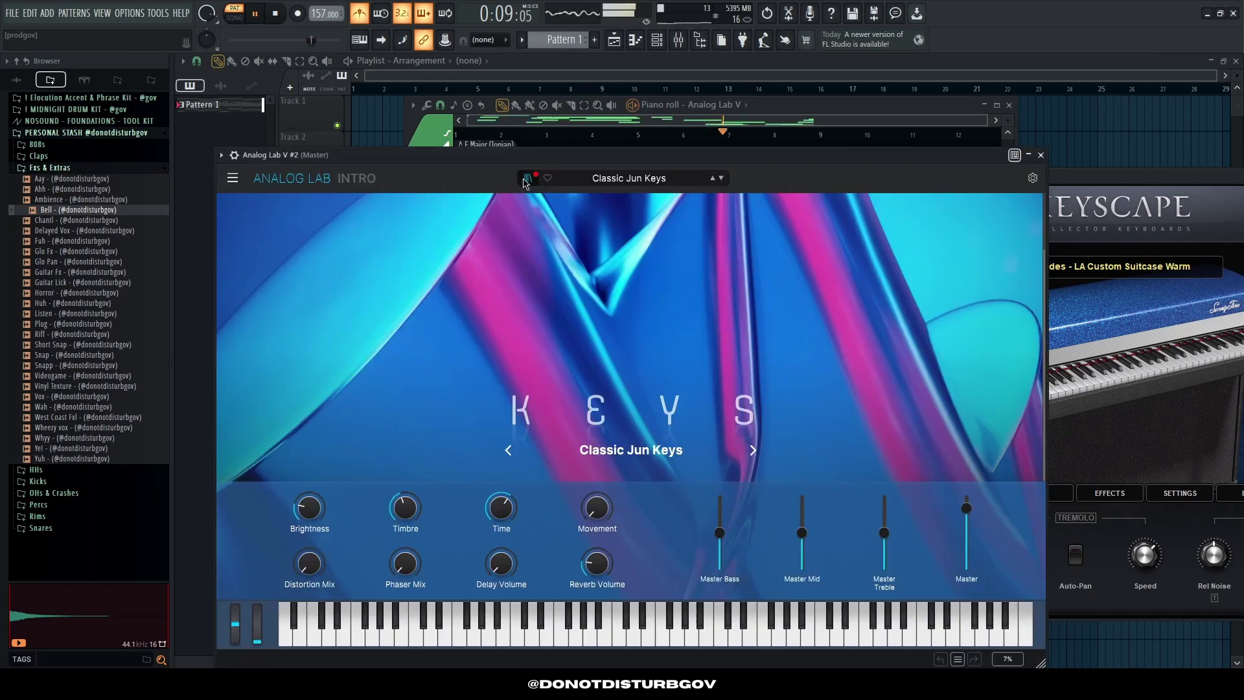
Step: Open the new Analog Lab V's preset browser, list its liked presets and place the plugin window below the channel rack
left_click(525, 179)
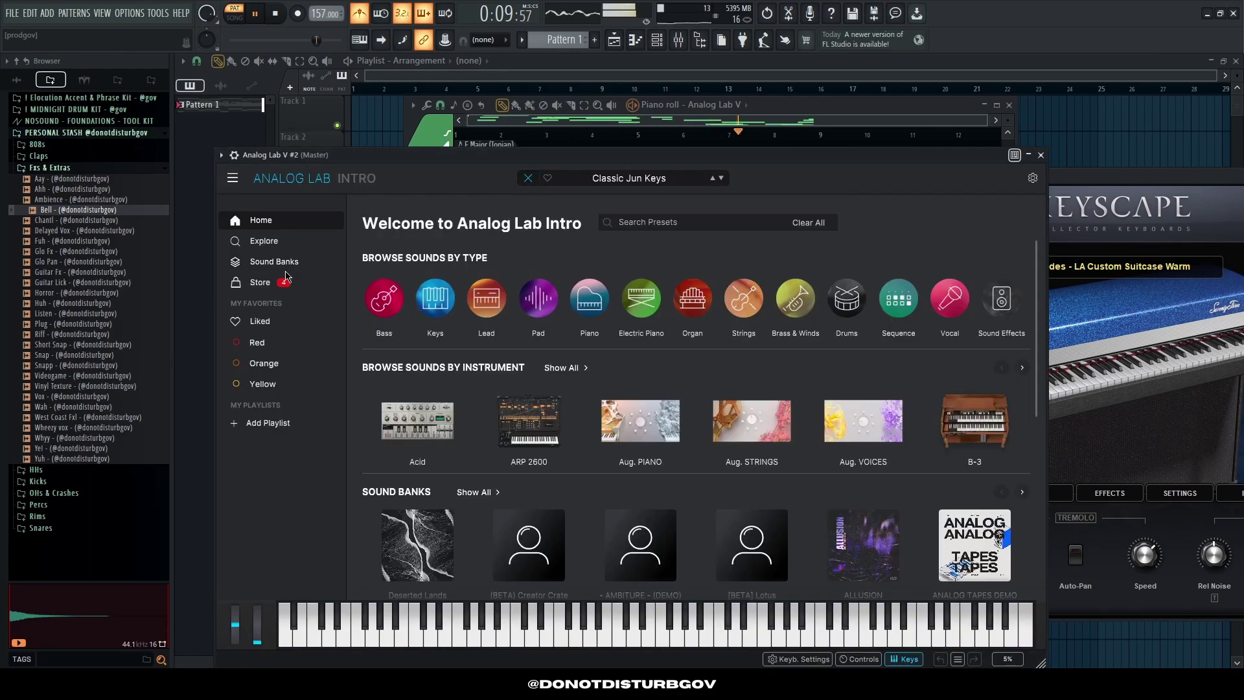
left_click_drag(408, 155, 510, 502)
left_click(401, 311)
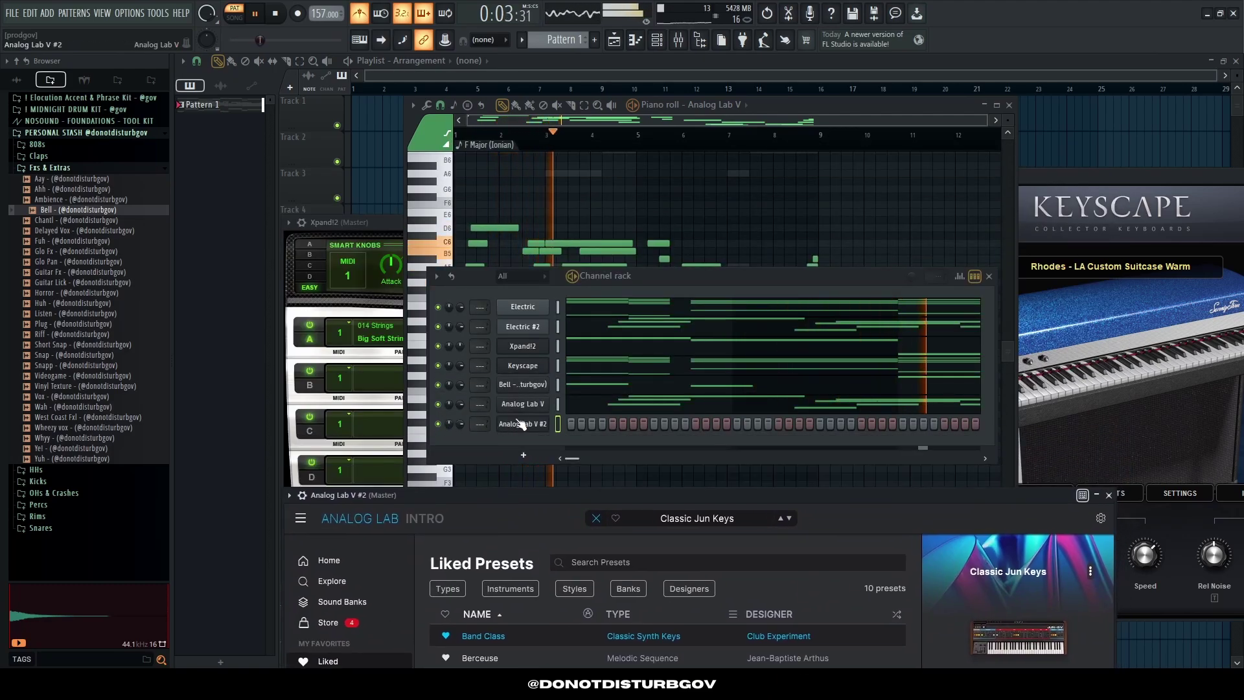
Step: Examine the melody notes of the original Analog Lab V channel in the piano roll during playback
right_click(520, 424)
left_click(570, 399)
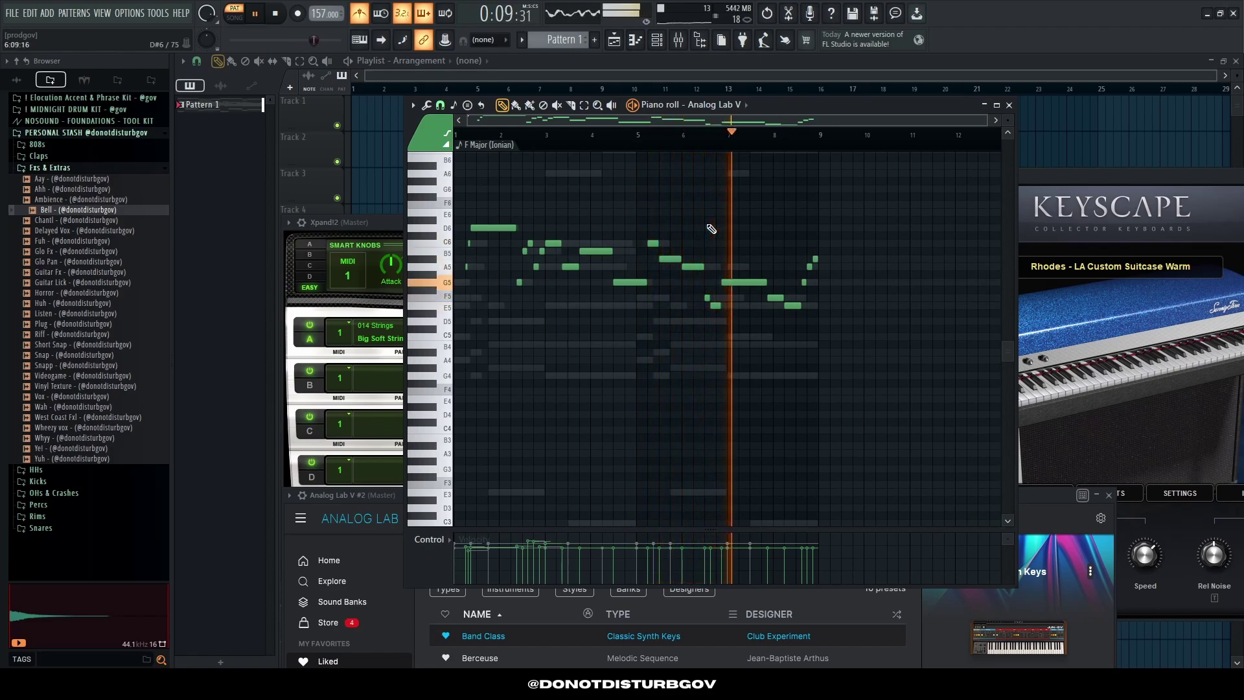
scroll(711, 229, "up", 2)
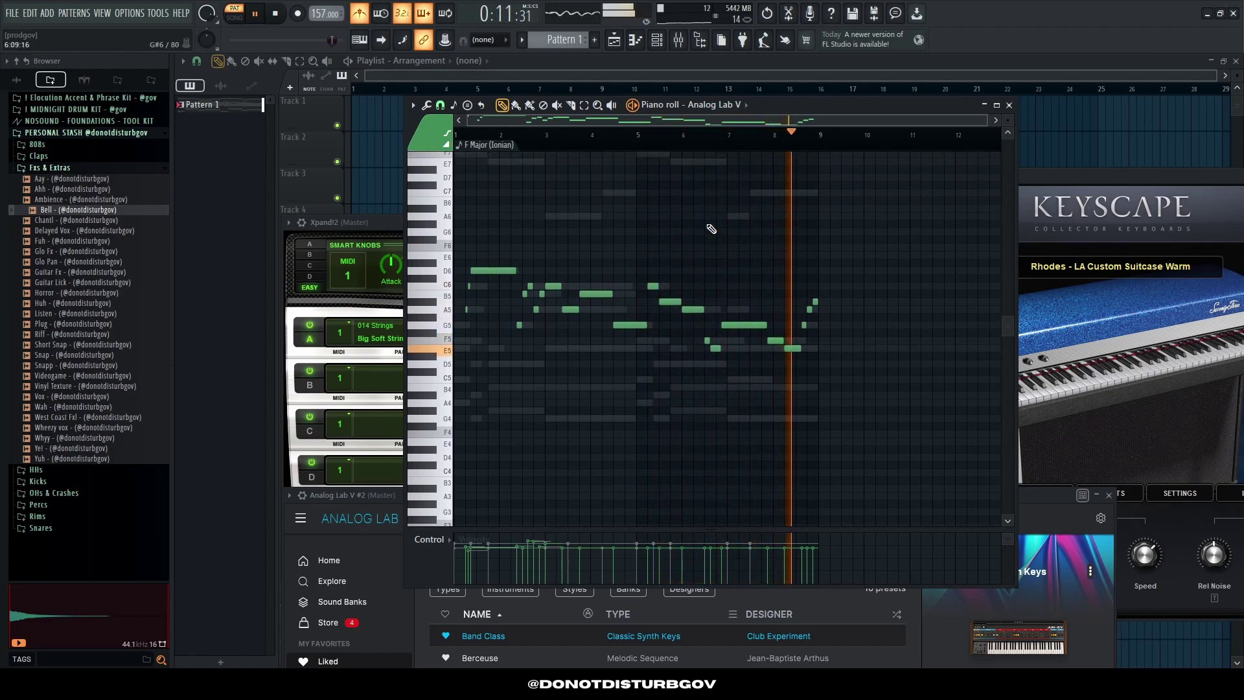
scroll(539, 240, "up", 3)
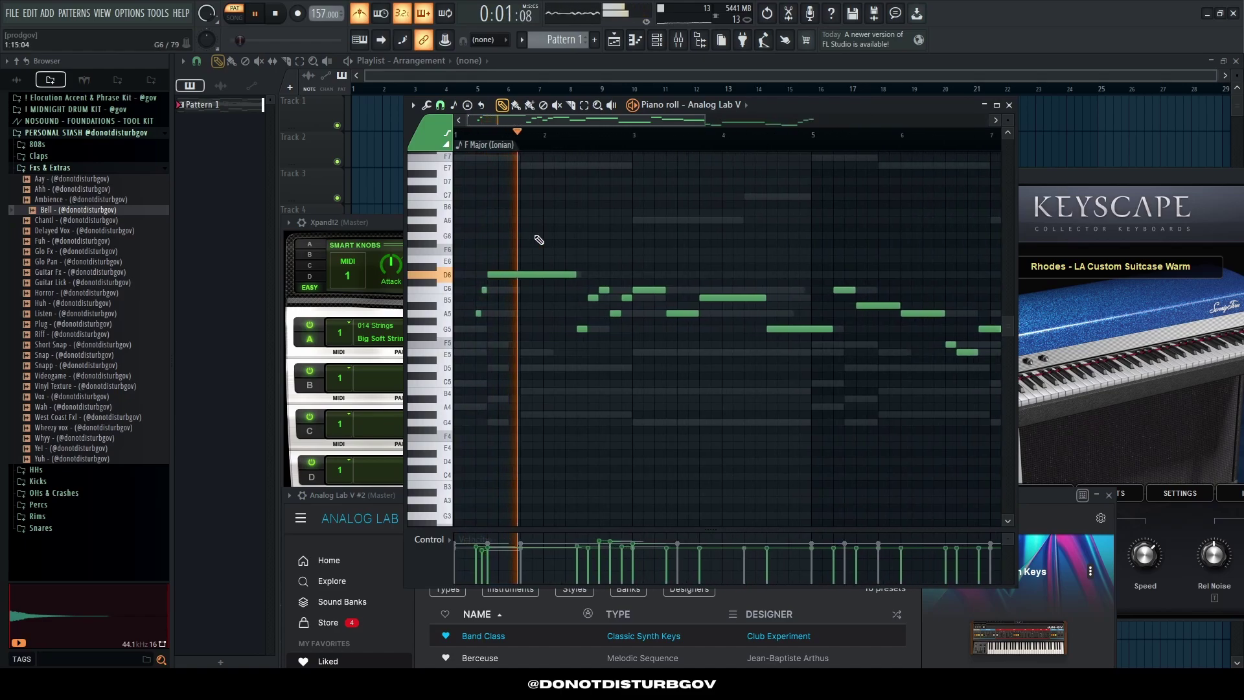
scroll(538, 240, "up", 1)
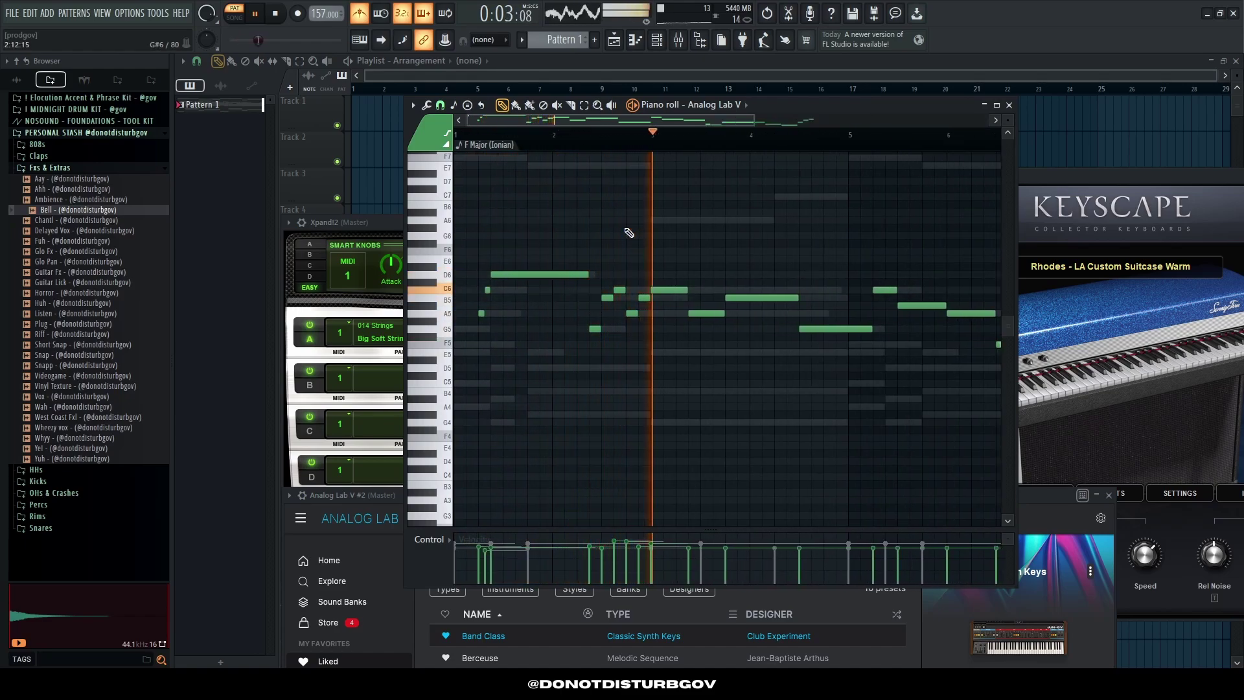
scroll(628, 232, "down", 4)
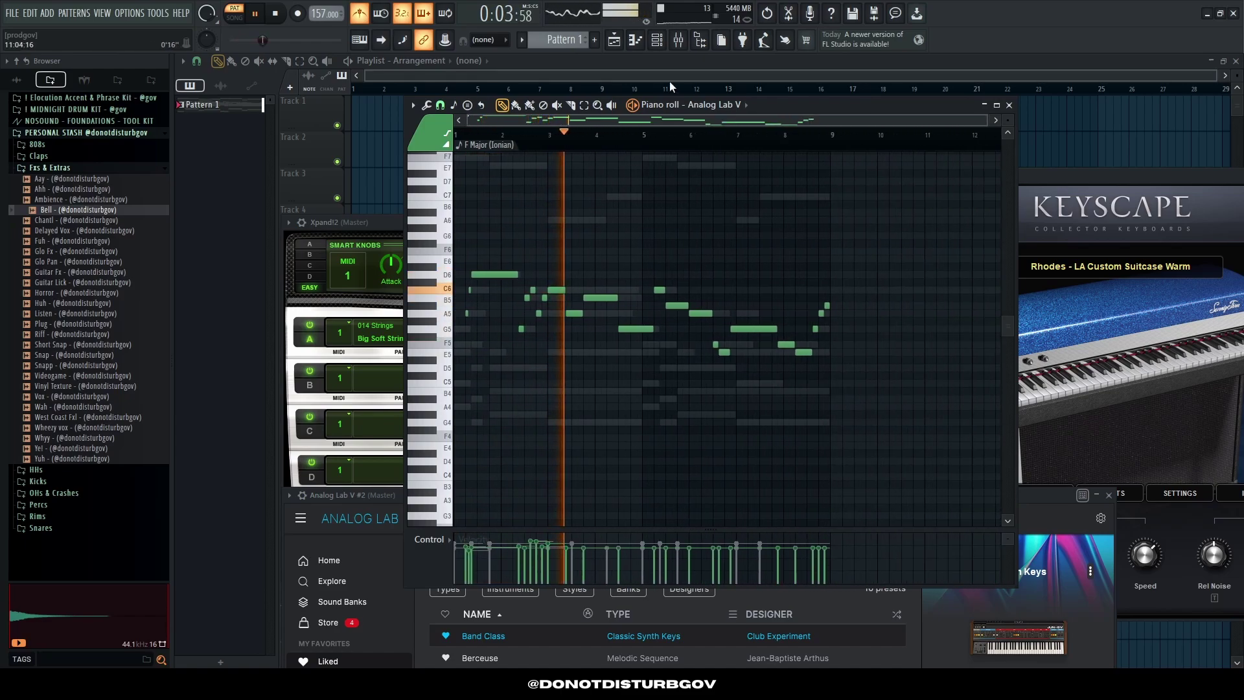
Step: Reopen the second Analog Lab V, stop playback and load the liked preset Book of Memories
left_click(658, 42)
left_click_drag(642, 270, 627, 216)
left_click(513, 383)
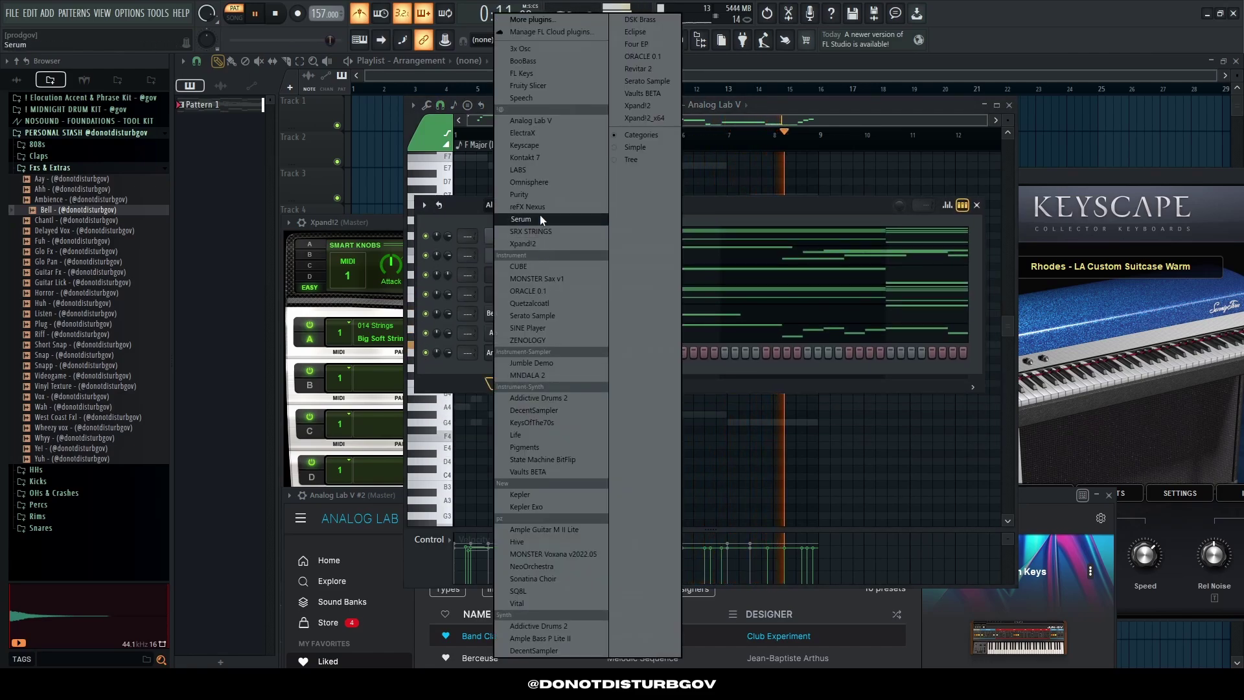
left_click(471, 380)
left_click(514, 354)
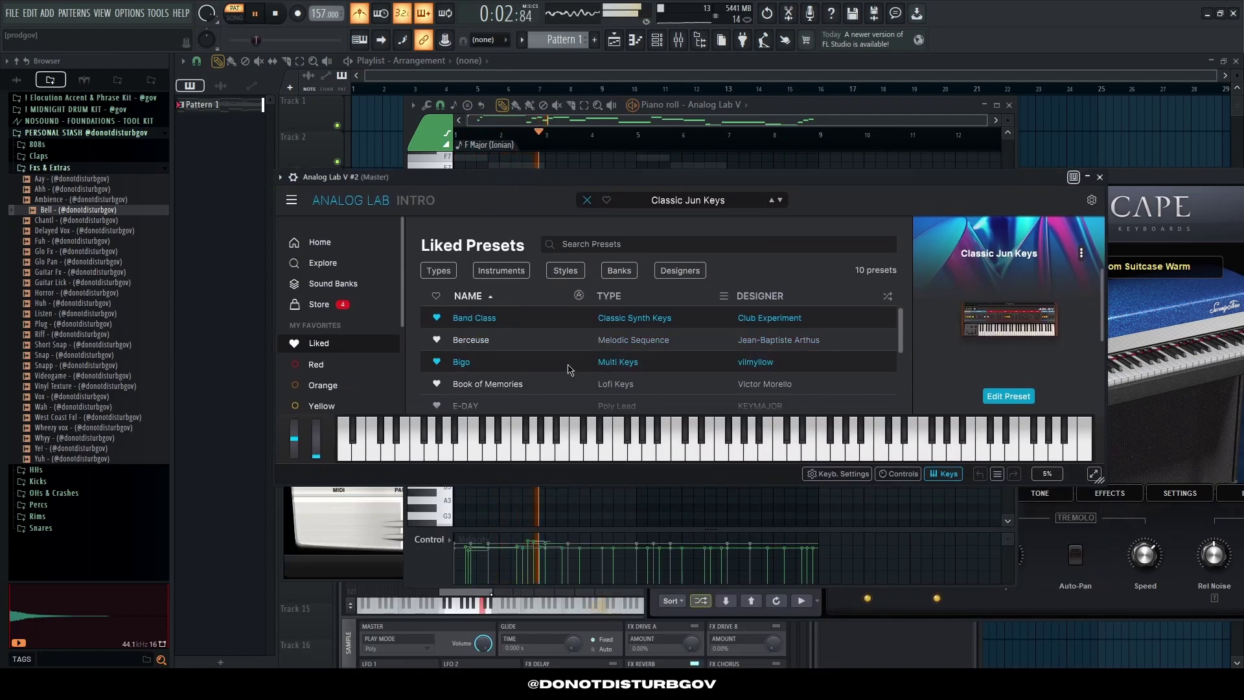
left_click(568, 368)
key("space")
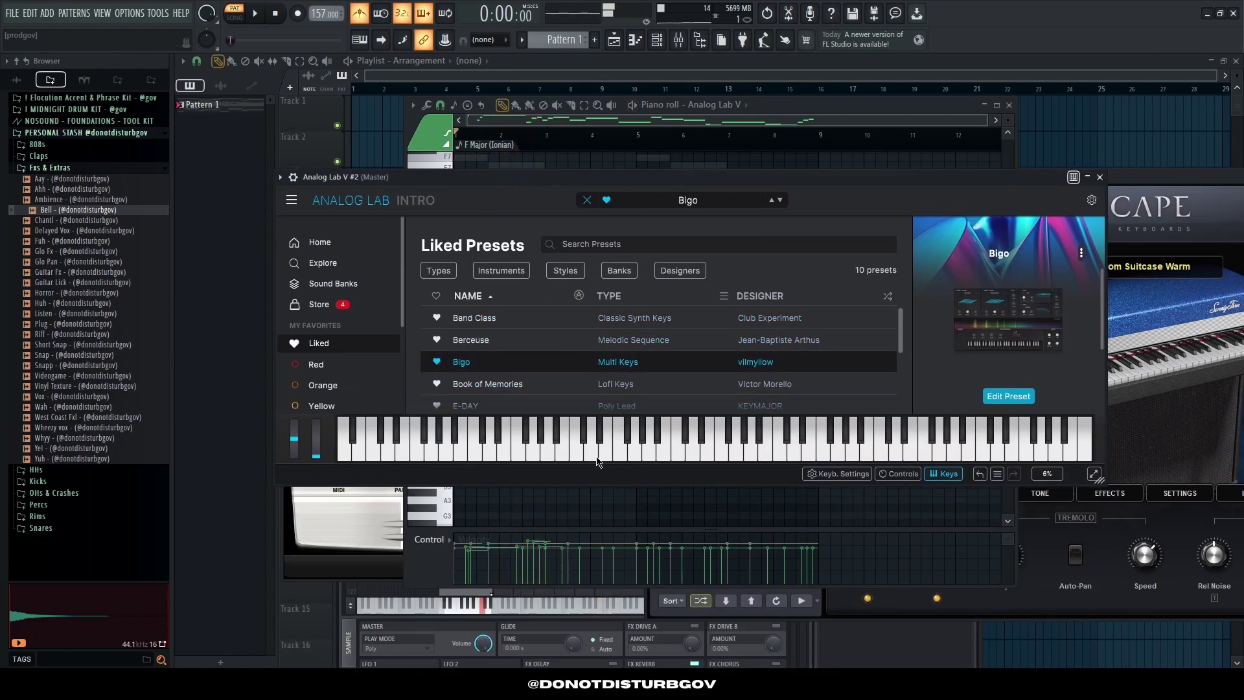
key("Down")
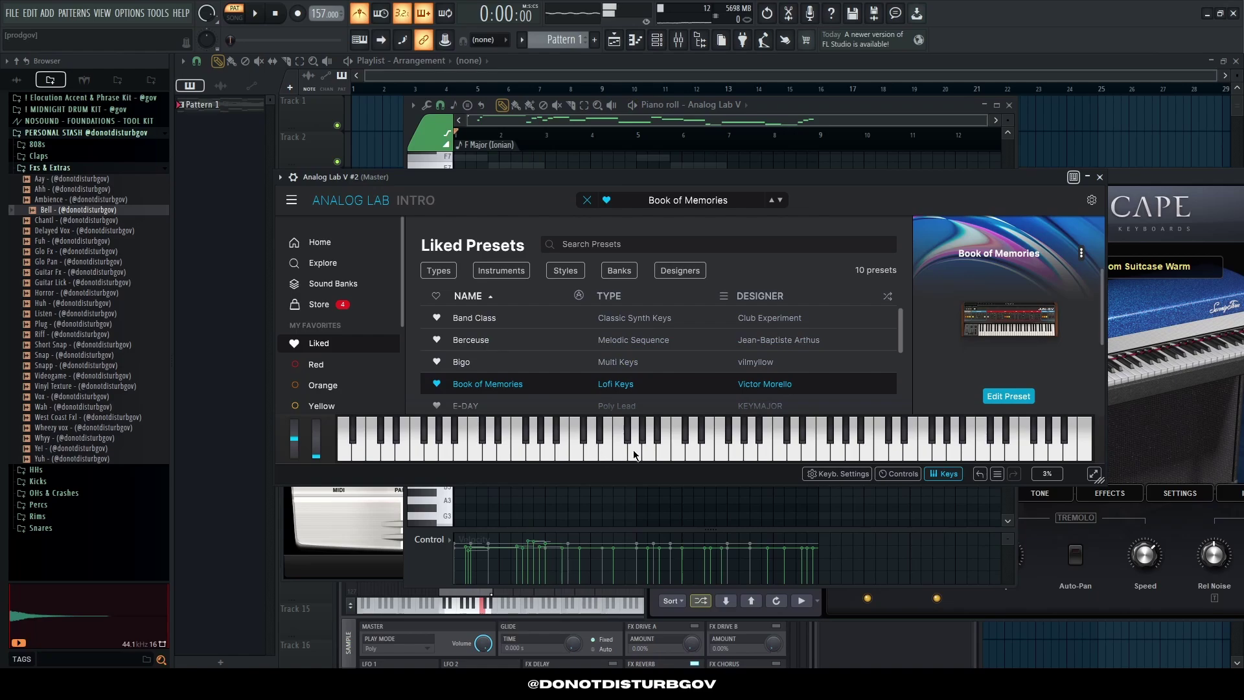
Step: In the second Analog Lab V's piano roll, draw a two-bar A4 note starting at bar 1
key("F6")
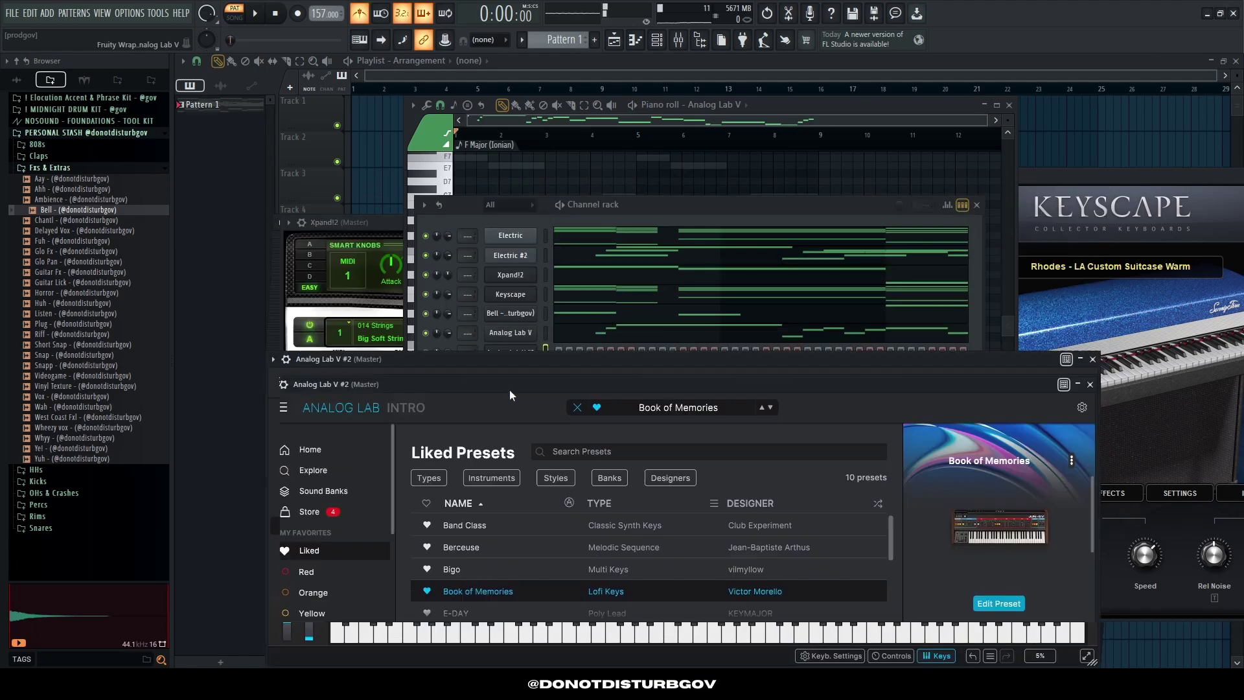
right_click(510, 349)
left_click(518, 351)
scroll(453, 339, "up", 4)
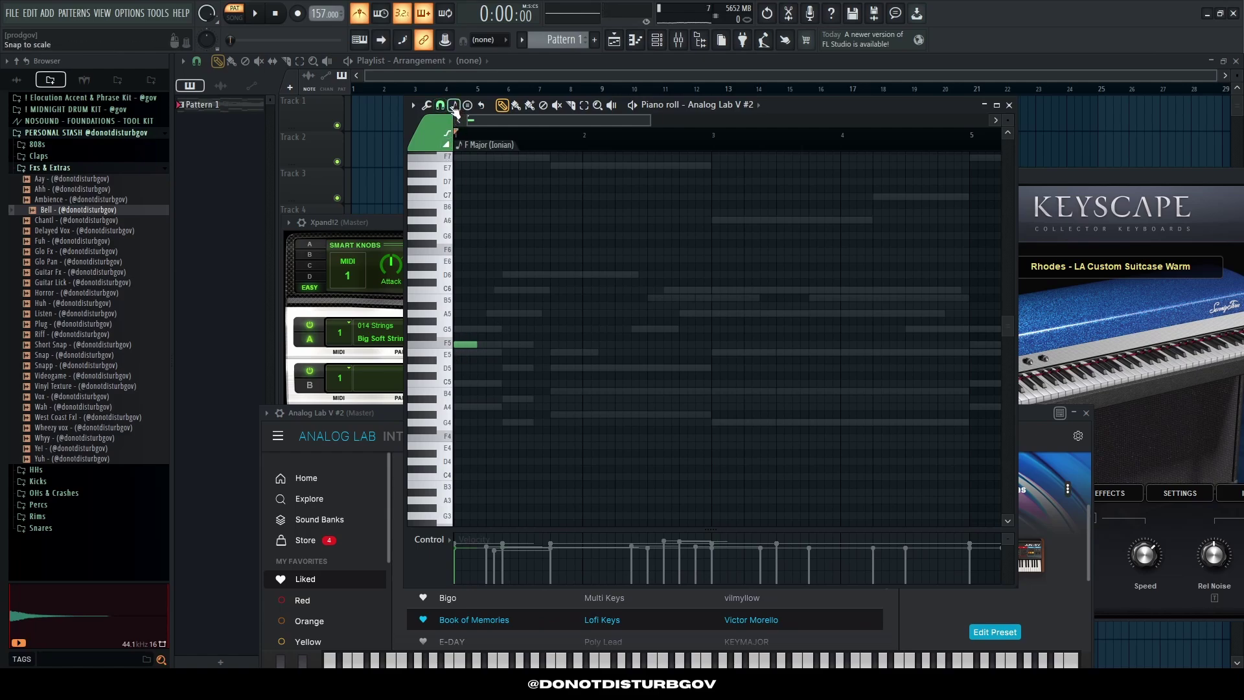
left_click(440, 106)
left_click(456, 276)
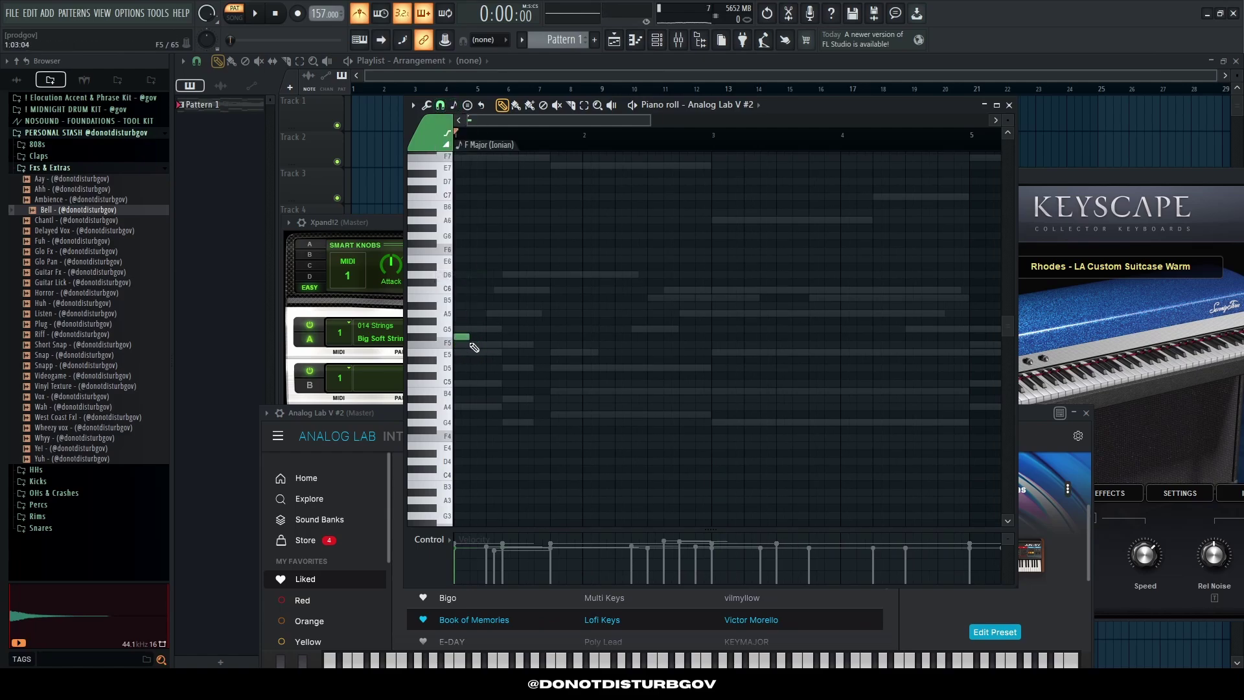
left_click_drag(466, 347, 559, 347)
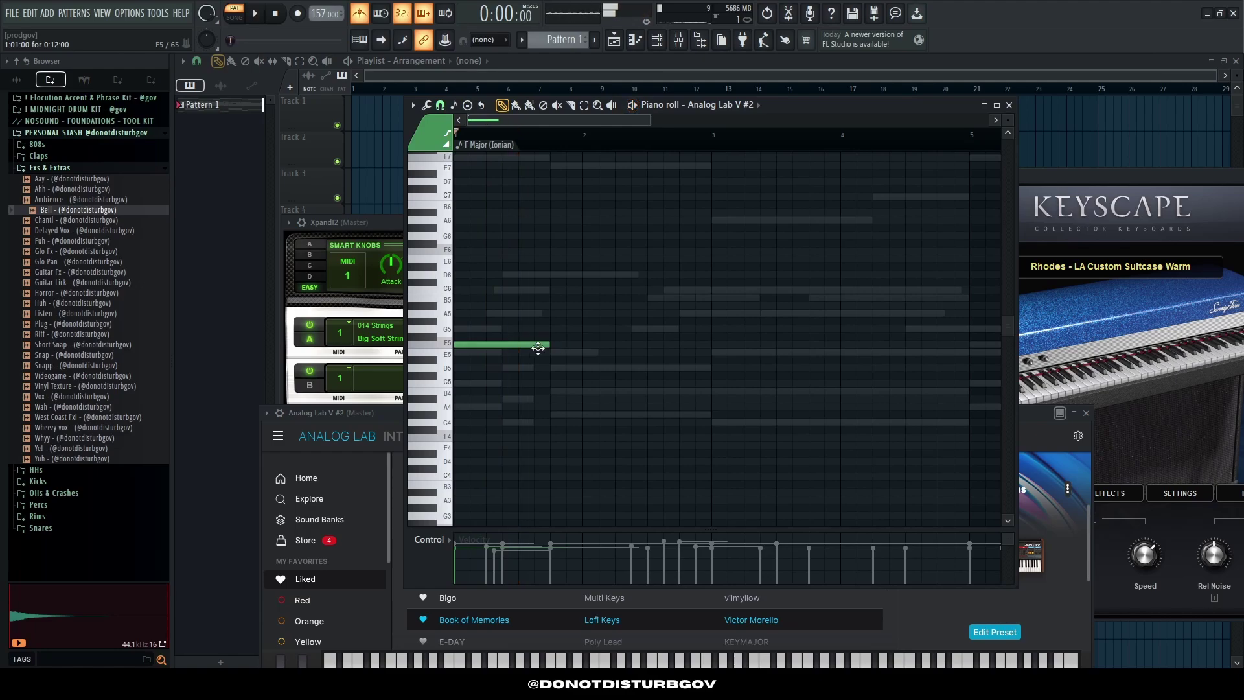
left_click_drag(548, 407, 711, 407)
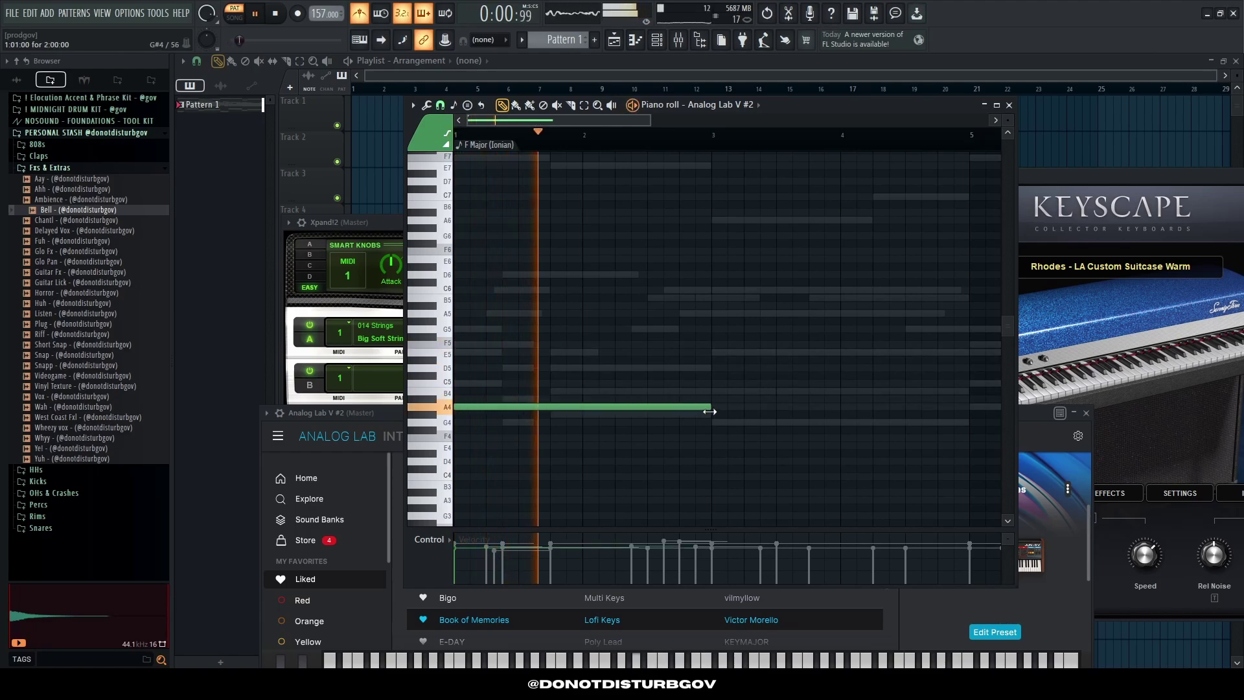
Step: Raise the opening note an octave to A5 and place a second two-bar note on G5 at step 7 of bar 1
left_click(555, 367)
left_click_drag(555, 368, 544, 414)
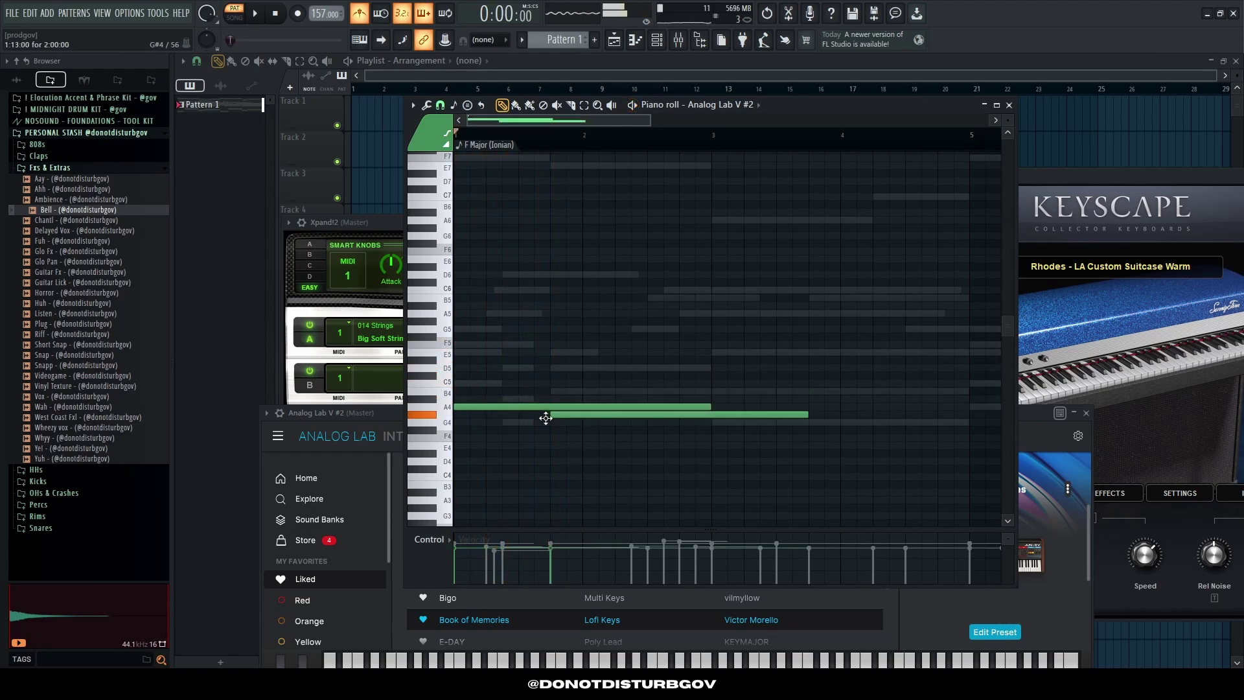
key("ctrl+Up")
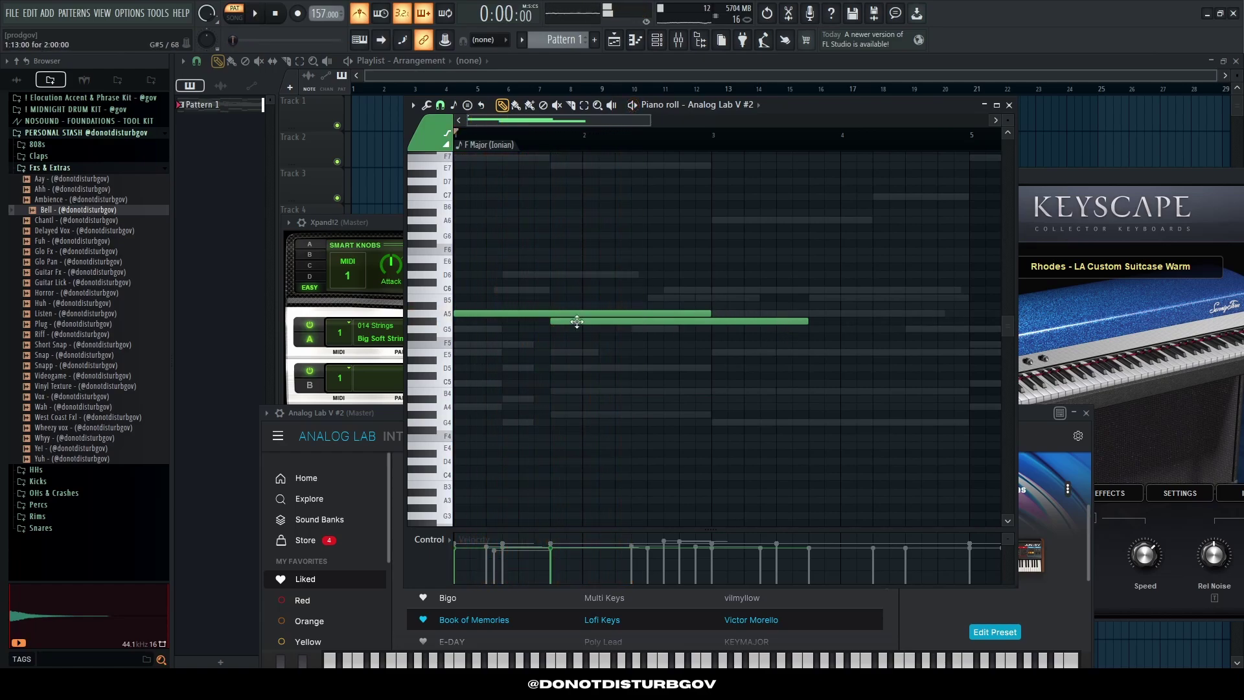
left_click_drag(537, 322, 525, 428)
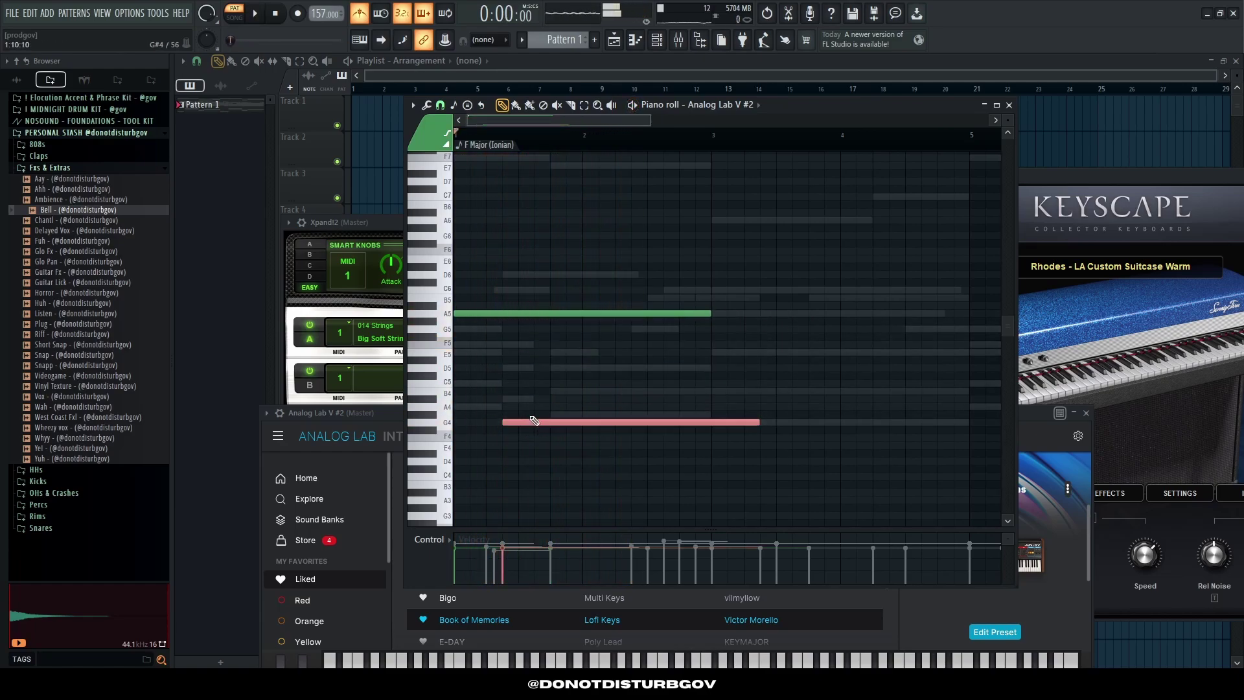
key("ctrl+Up")
key("space")
key("ctrl+d")
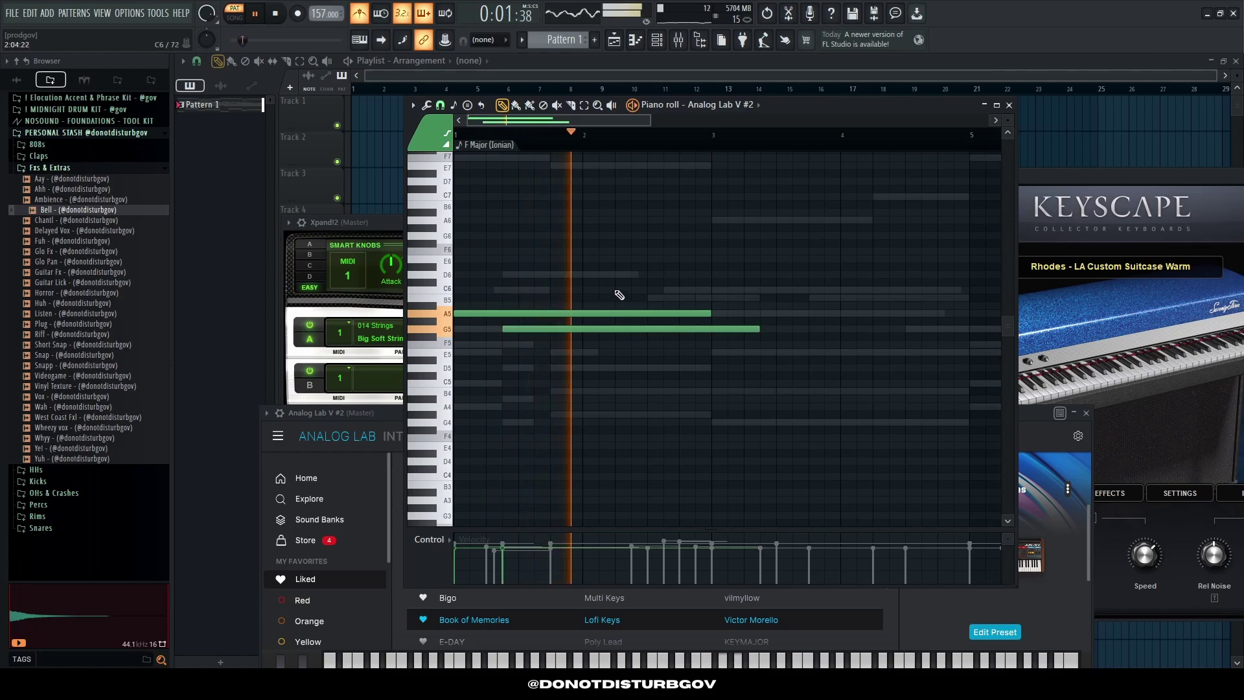
Step: Add two-bar notes on D6 at step 13 of bar 1 and on C6 at step 5 of bar 2
scroll(596, 308, "up", 3)
key("space")
key("space")
left_click(565, 321)
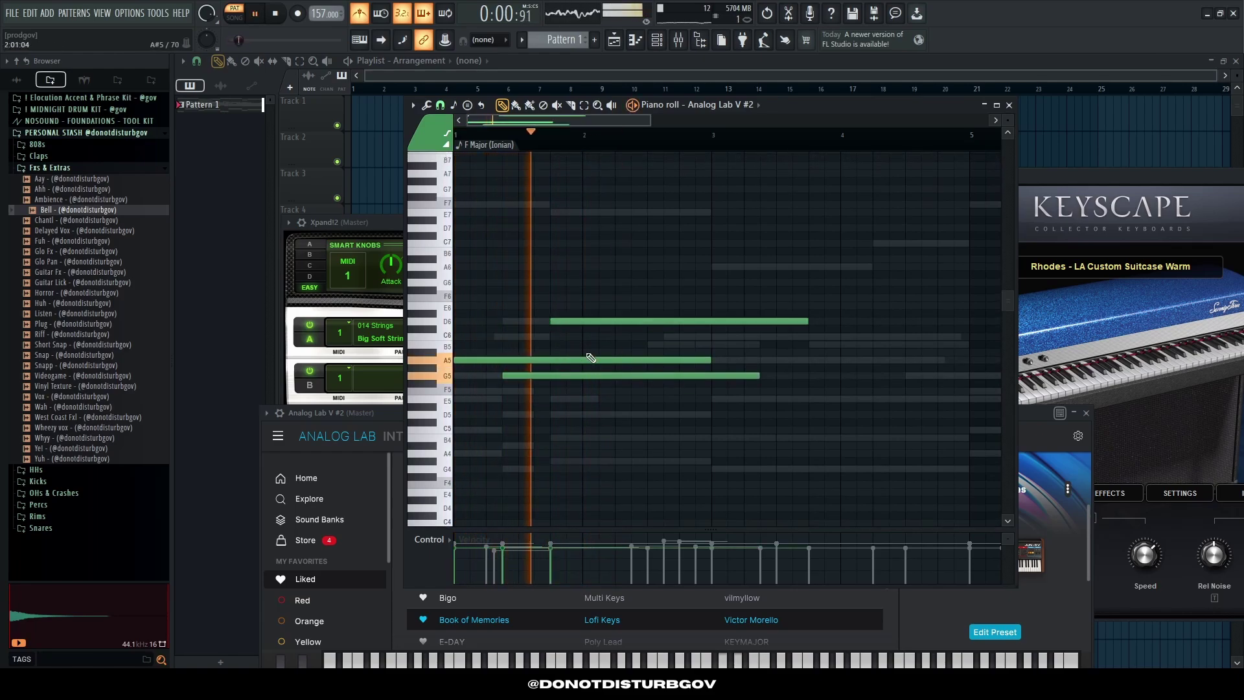
left_click(616, 336)
Step: Shorten all four notes to 12 steps and duplicate the two-bar phrase until it fills eight bars
scroll(626, 304, "down", 2)
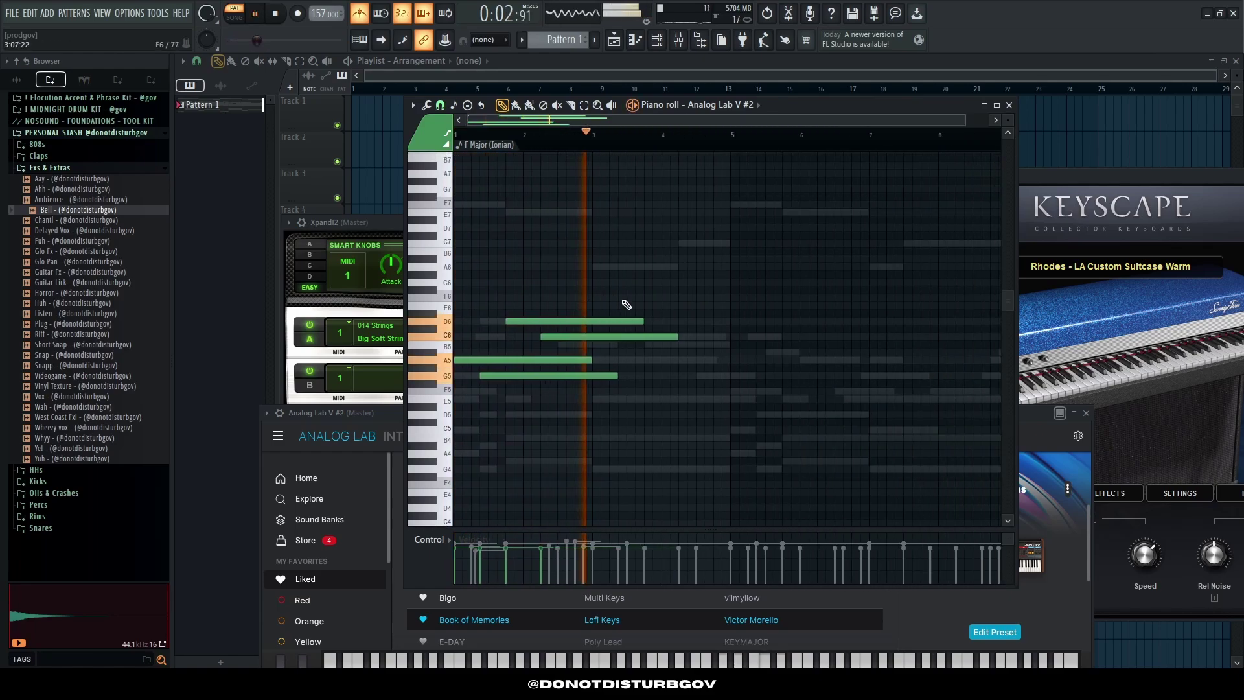
scroll(626, 305, "down", 2)
key("ctrl+a")
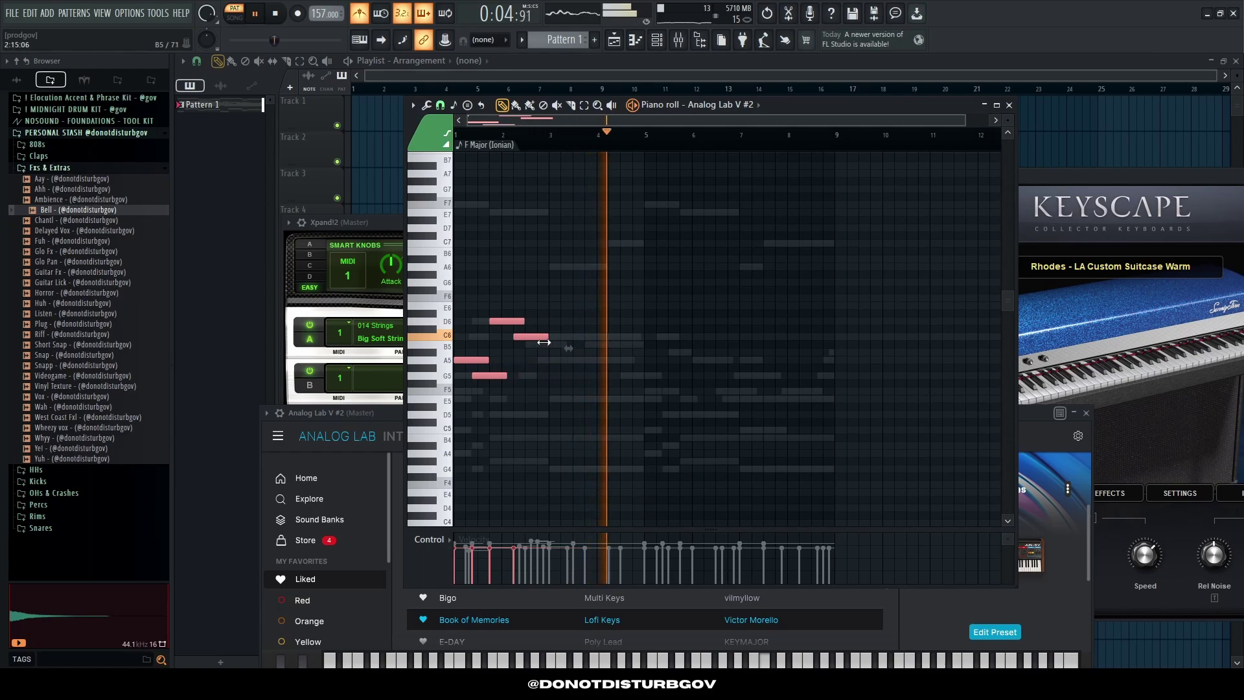
key("ctrl+b")
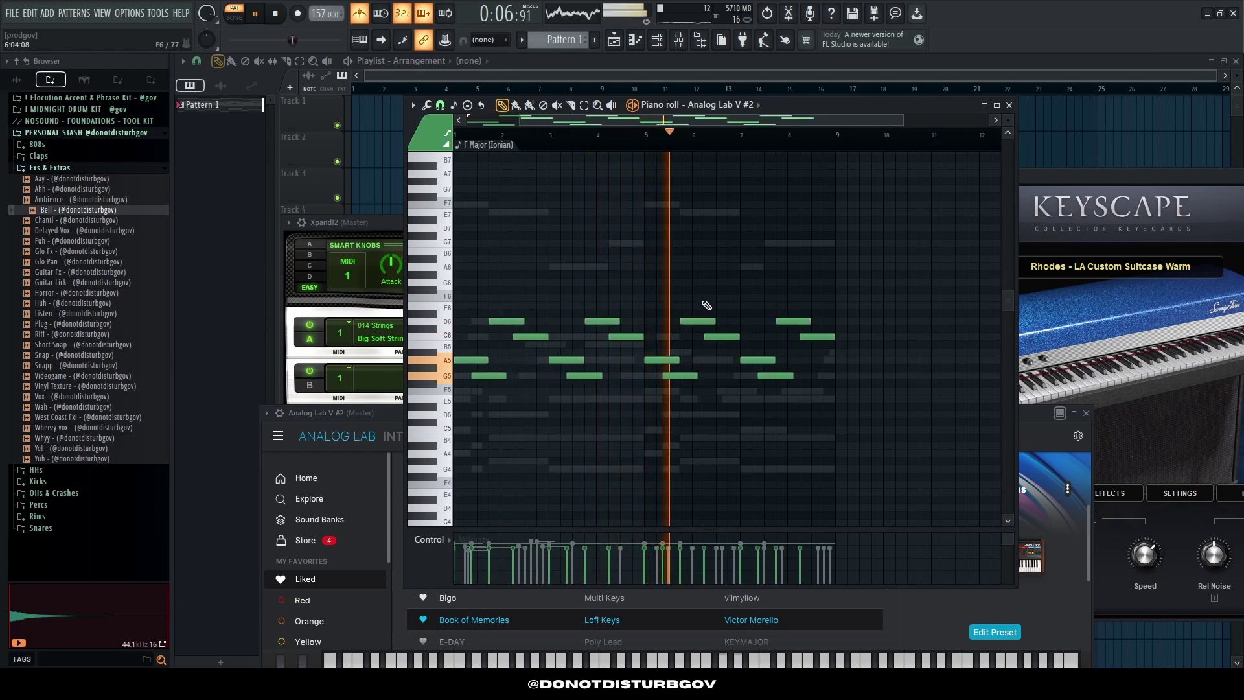
Step: In the second phrase at bar 3, delete the D6 and C6 notes and extend the G5 note to 14 steps
scroll(707, 305, "up", 3)
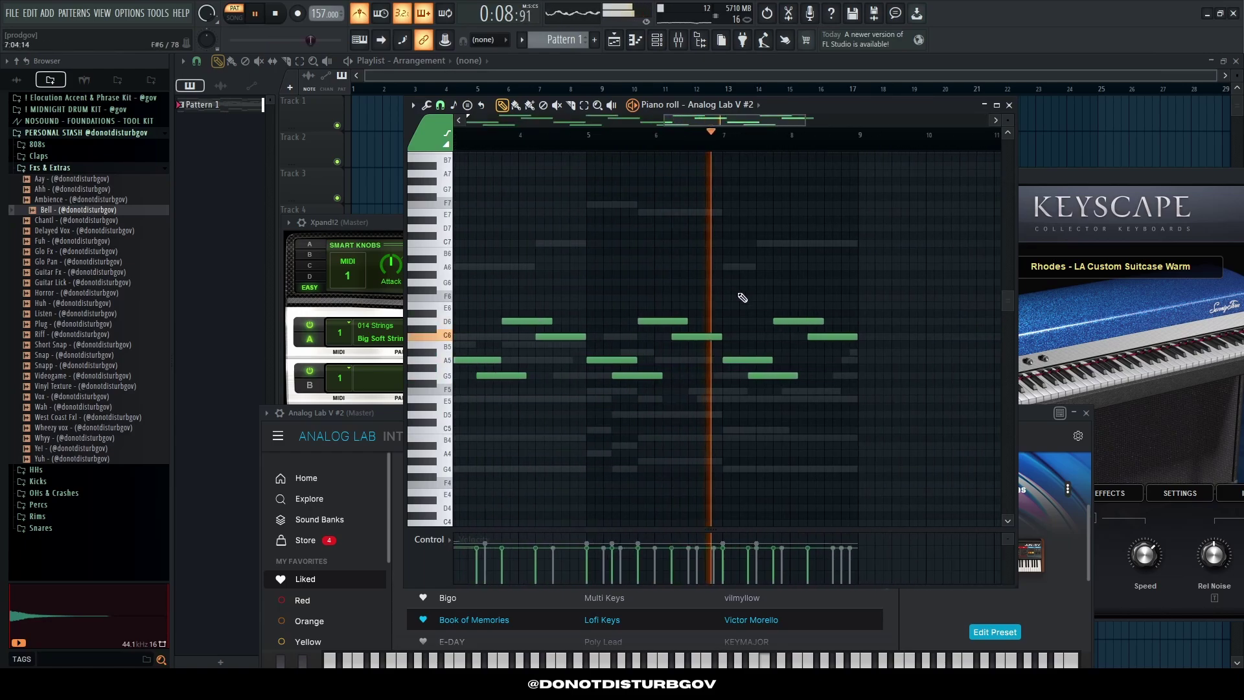
scroll(741, 290, "down", 3)
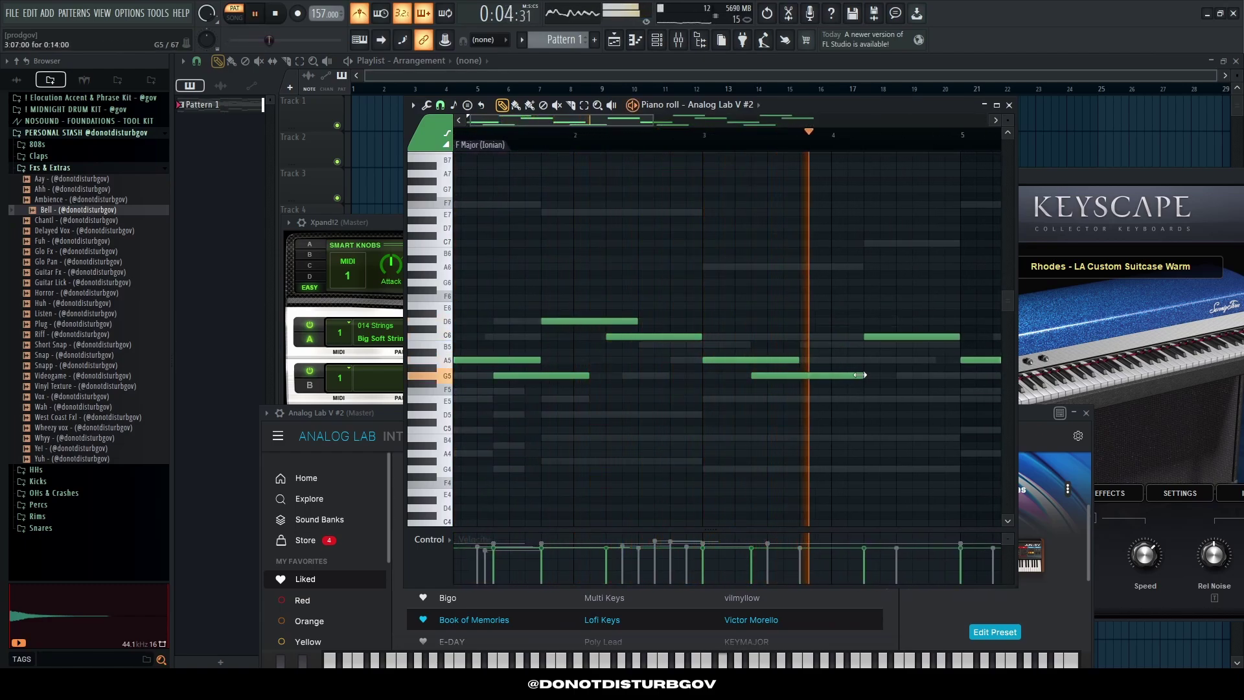
scroll(842, 334, "up", 2)
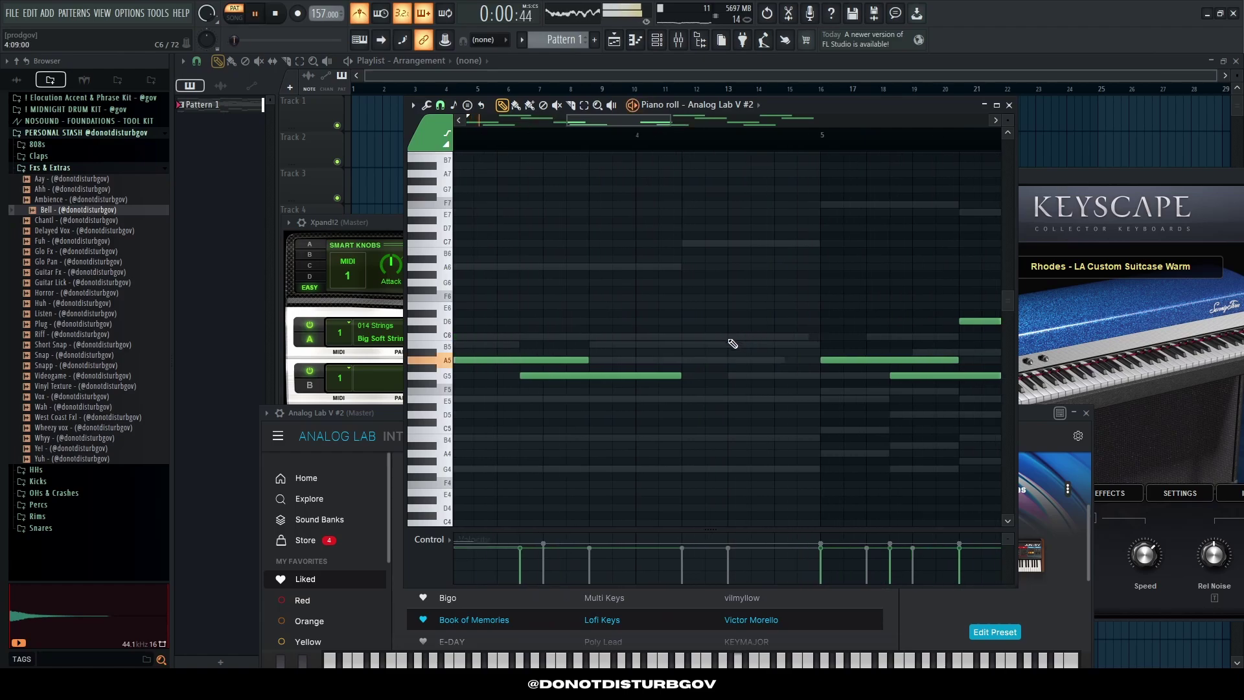
Step: Clear the notes in bars 5 to 8 and replace them with a duplicate of the edited first four bars
scroll(731, 342, "down", 3)
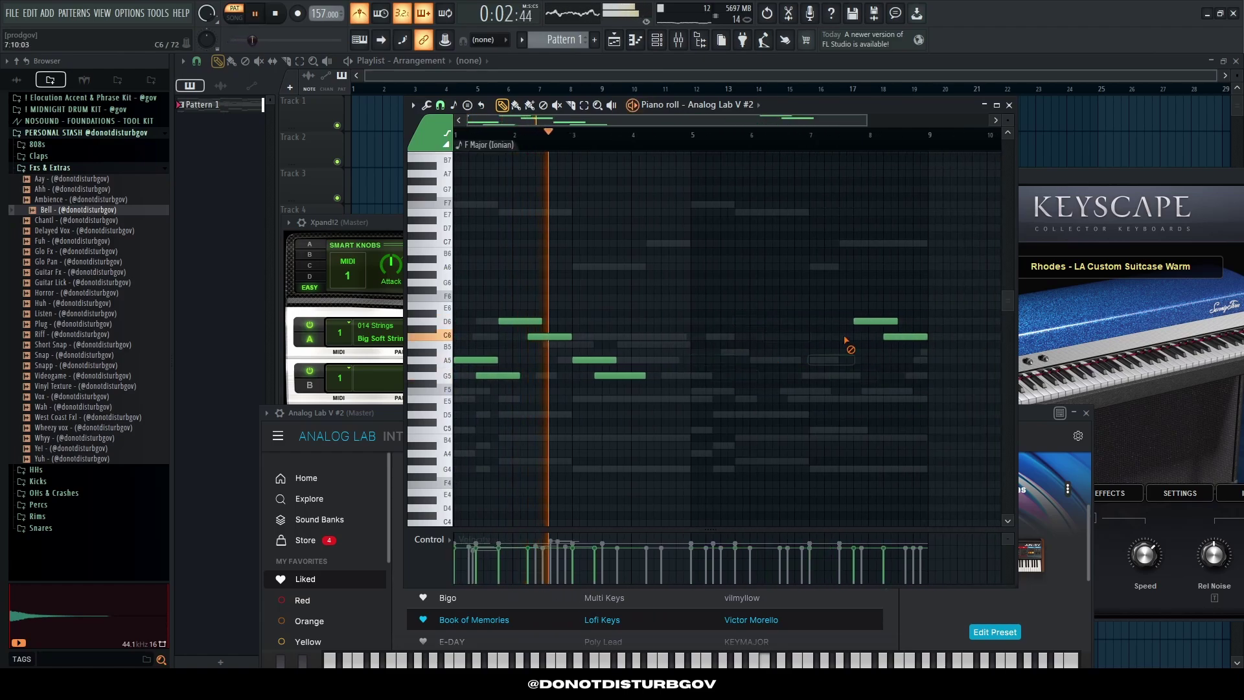
scroll(599, 234, "down", 1)
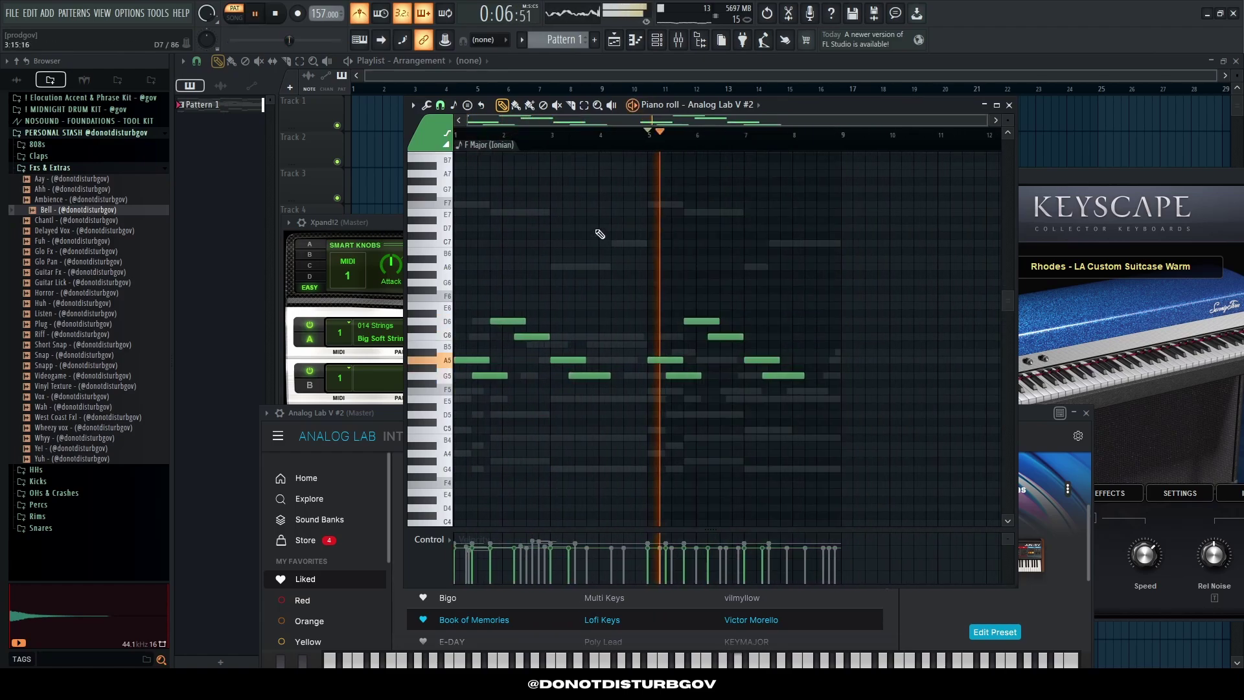
key("space")
Step: Delete the G5 note in bar 1 and replace bars 5 to 8 with a fresh duplicate of the four-bar melody
scroll(453, 259, "up", 3)
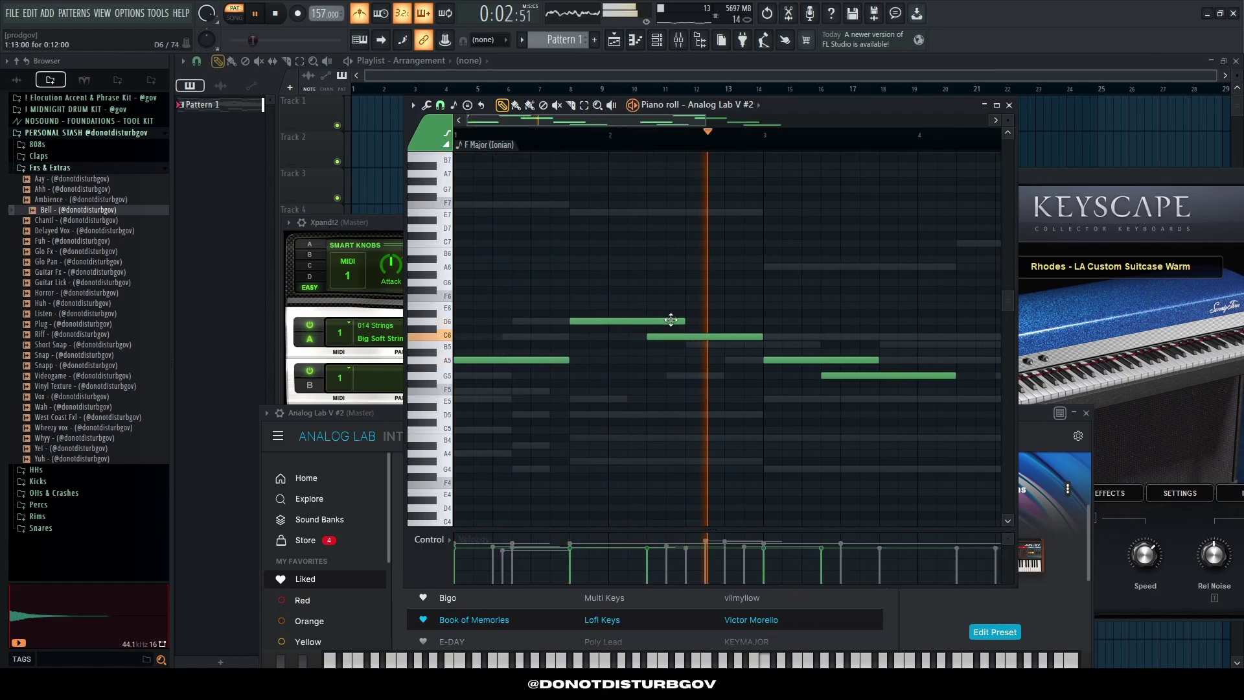
scroll(622, 298, "down", 3)
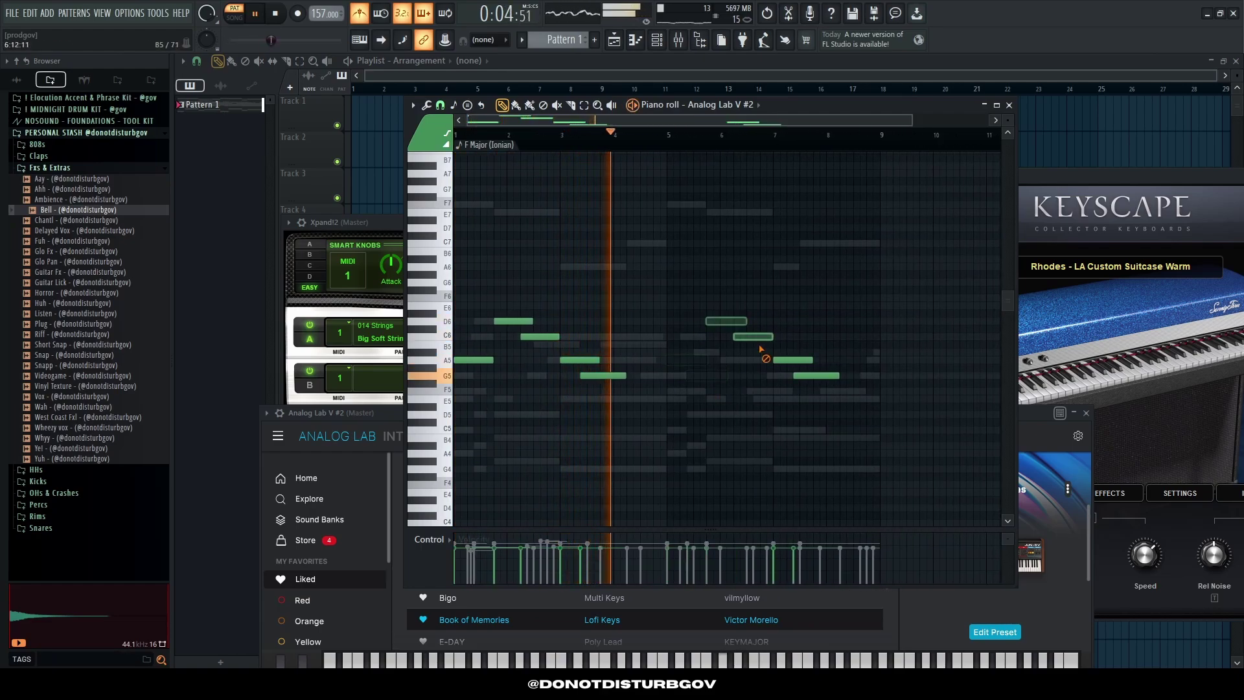
key("ctrl+a")
key("ctrl+b")
key("ctrl+d")
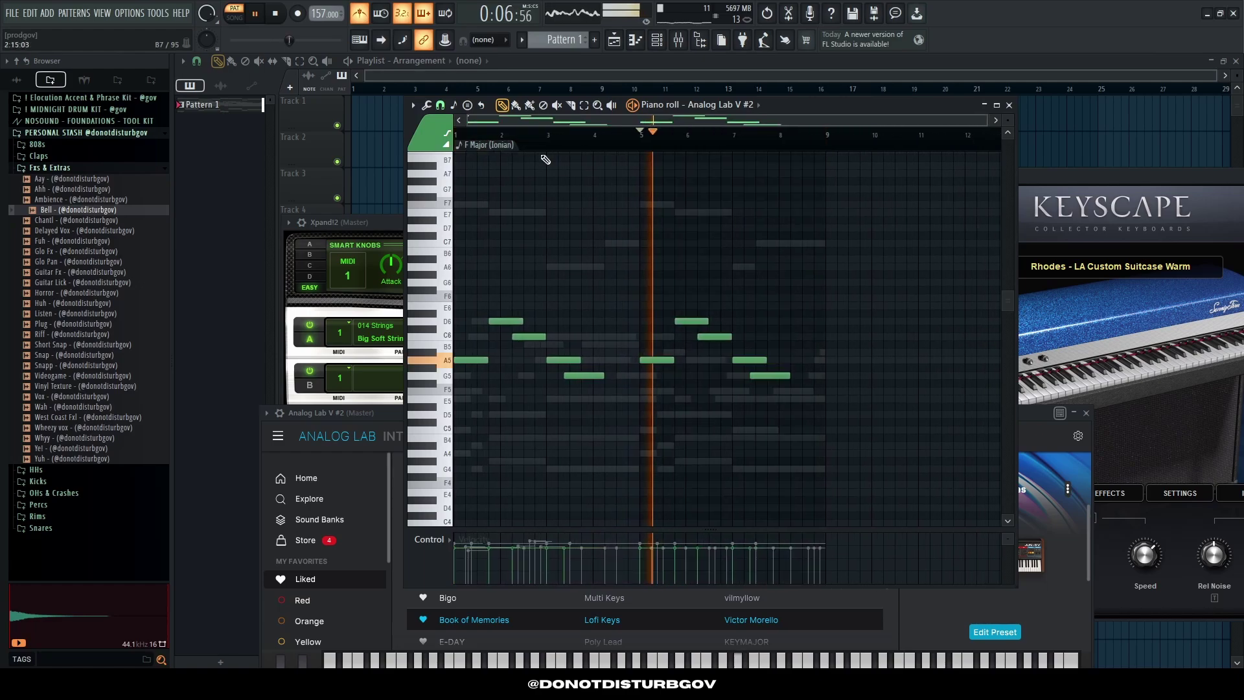
Step: Load the Bigo preset in the second Analog Lab V
scroll(458, 251, "up", 3)
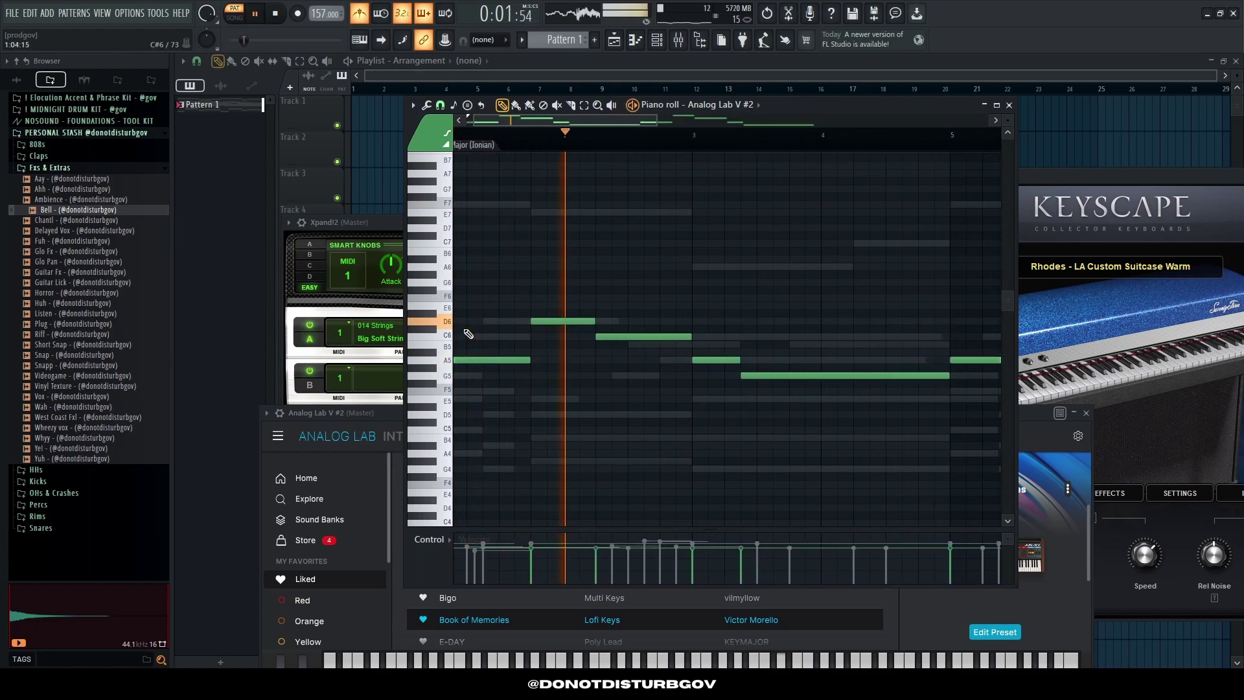
scroll(661, 258, "down", 3)
key("F6")
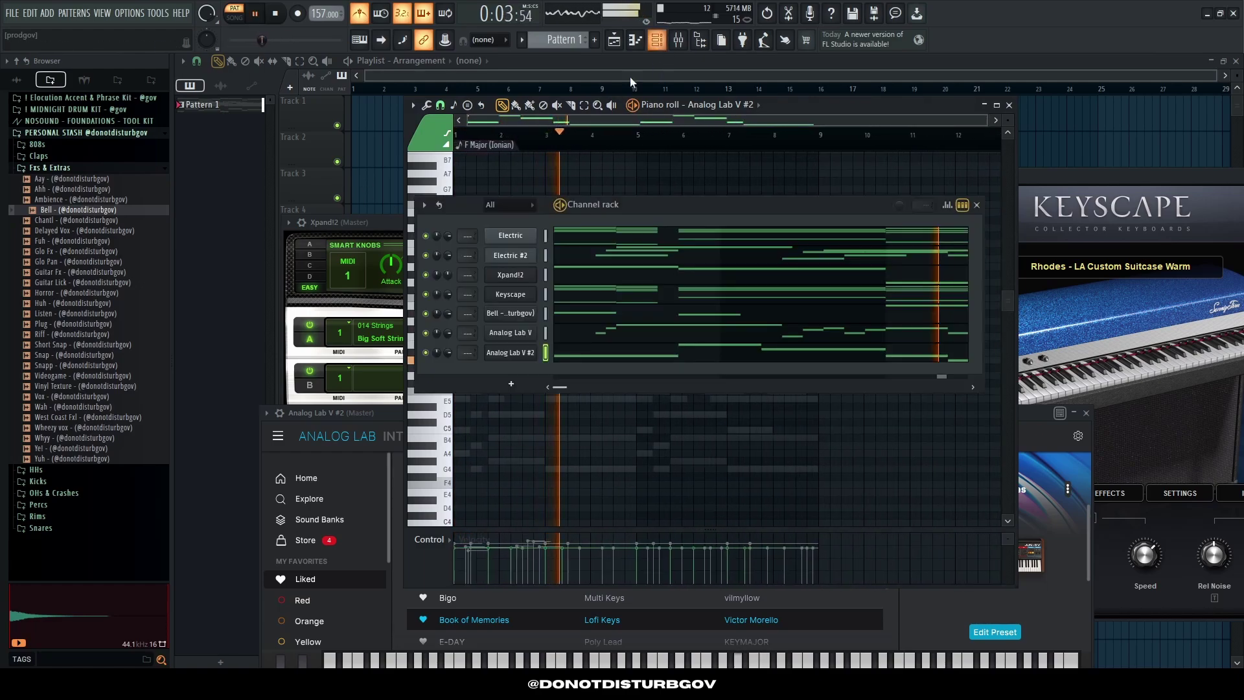
left_click(516, 358)
left_click(569, 599)
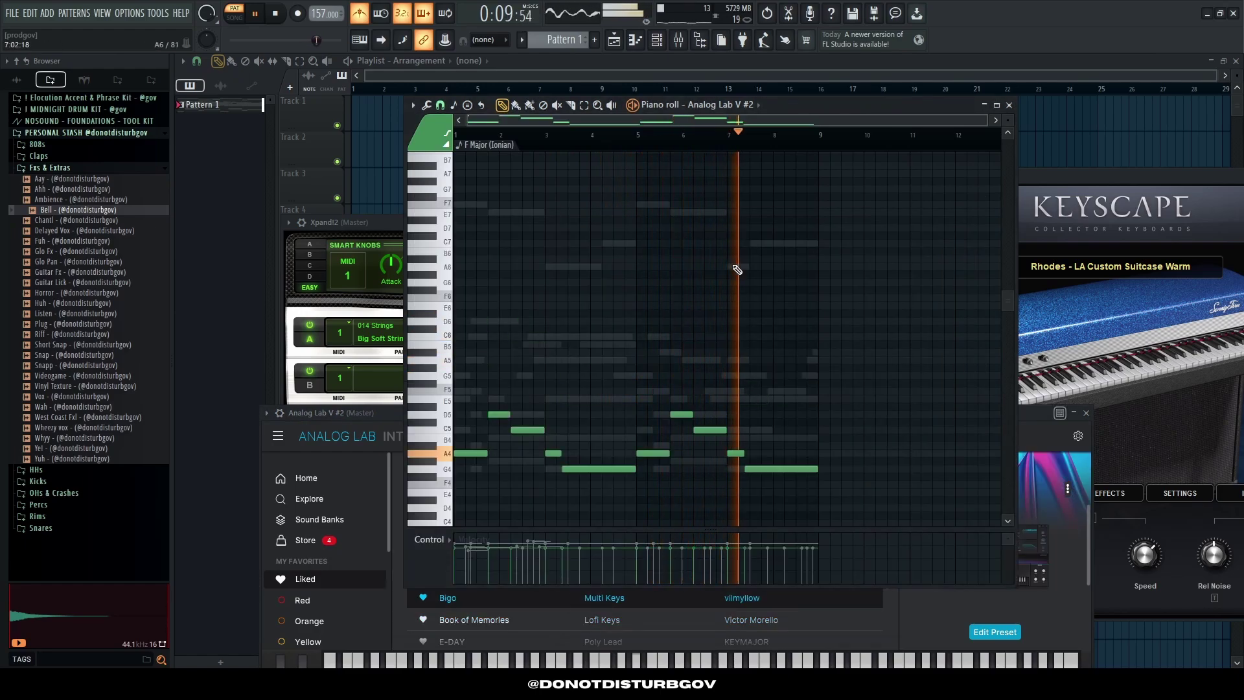
Step: Play the counter-melody from the start and raise all its notes by one octave
scroll(736, 269, "up", 3)
key("space")
key("space")
scroll(544, 304, "up", 4)
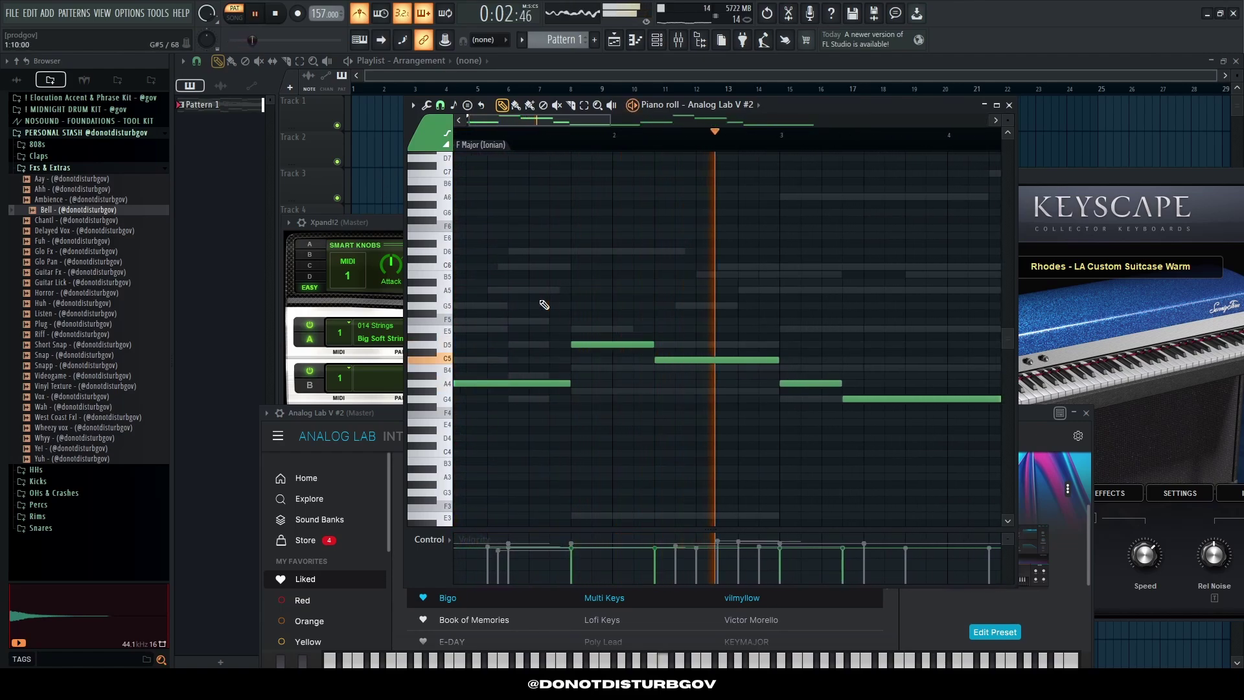
scroll(544, 304, "down", 4)
scroll(638, 244, "up", 2)
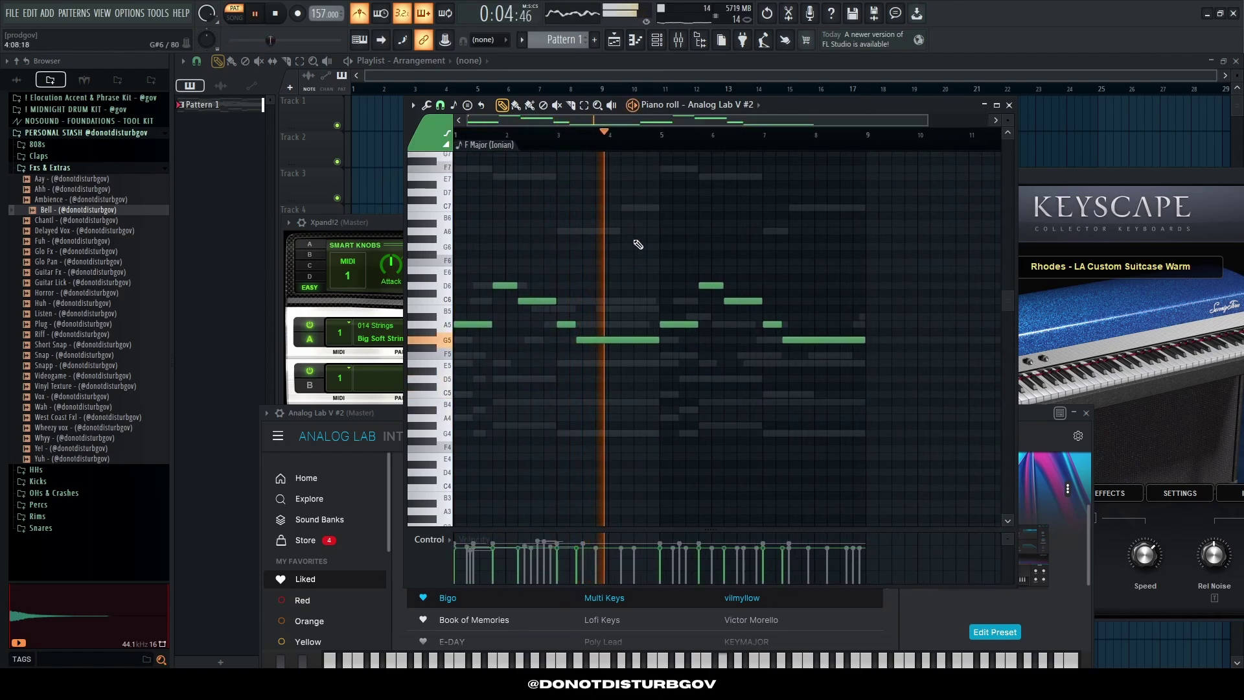
scroll(638, 244, "up", 1)
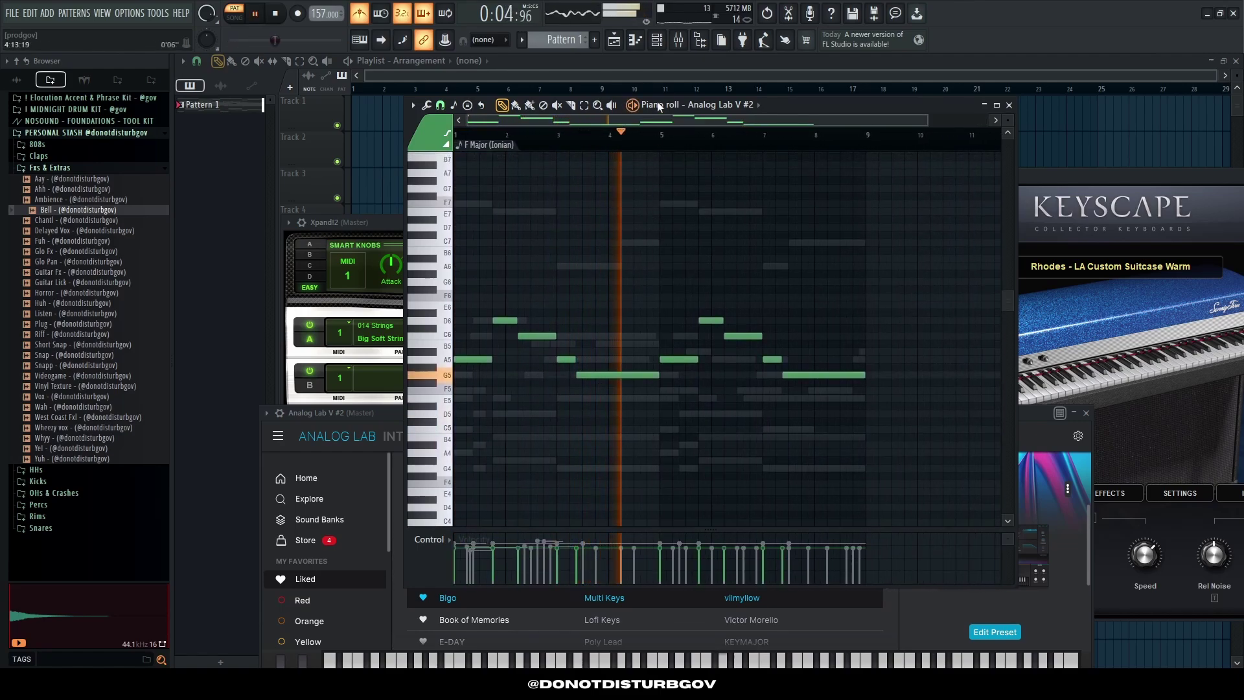
Step: Delete the first C6 note of the counter-melody and extend the preceding D6 note to the start of bar 3
left_click(658, 44)
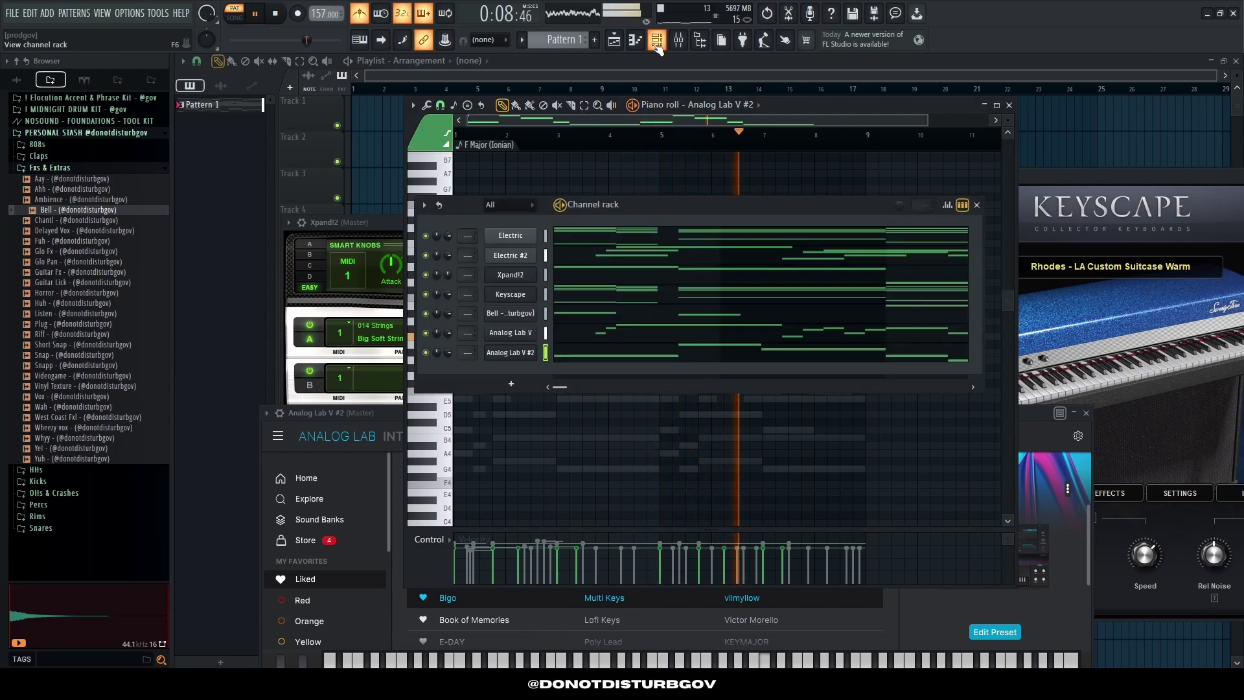
key("F6")
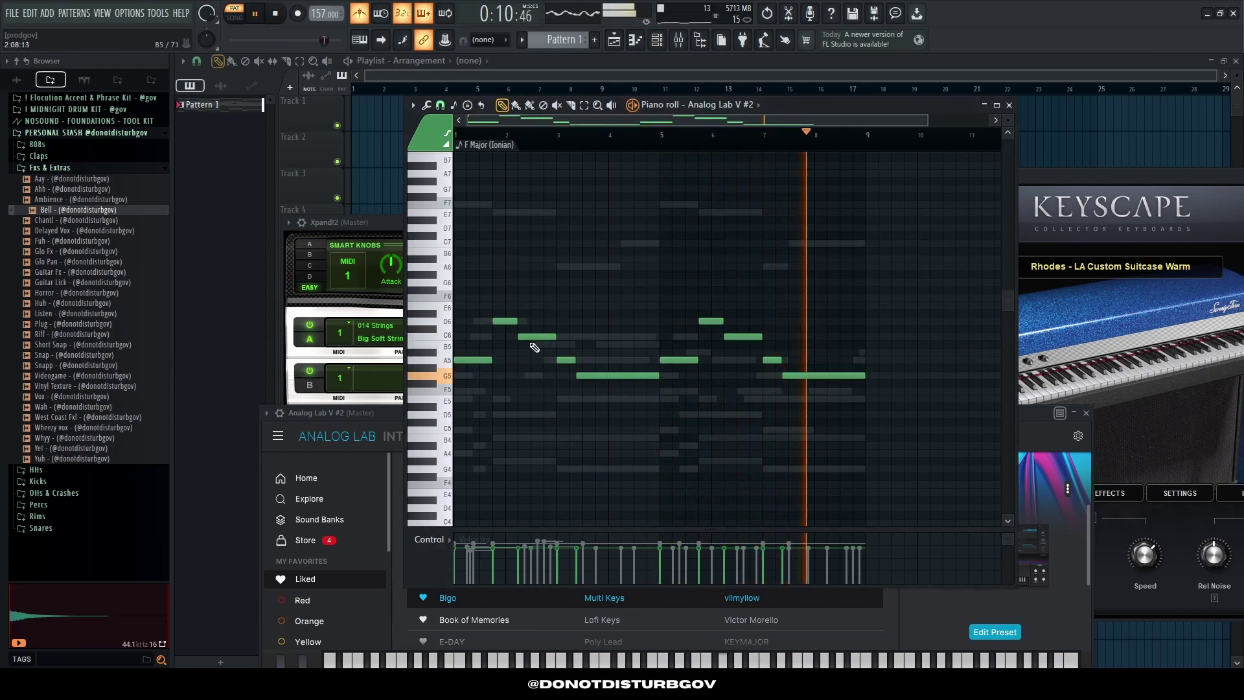
right_click(529, 336)
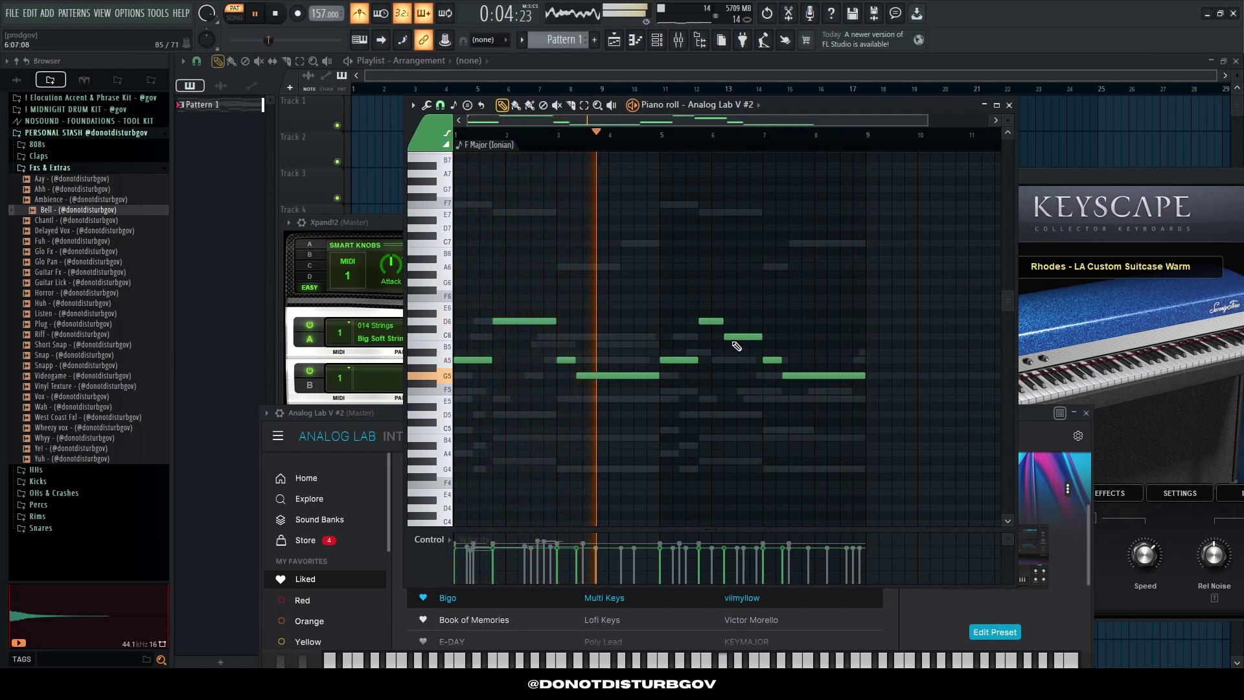
Step: Place Pattern 1 at the start of Track 1 and add the Go to 808 as a new channel with the chord notes
key("F6")
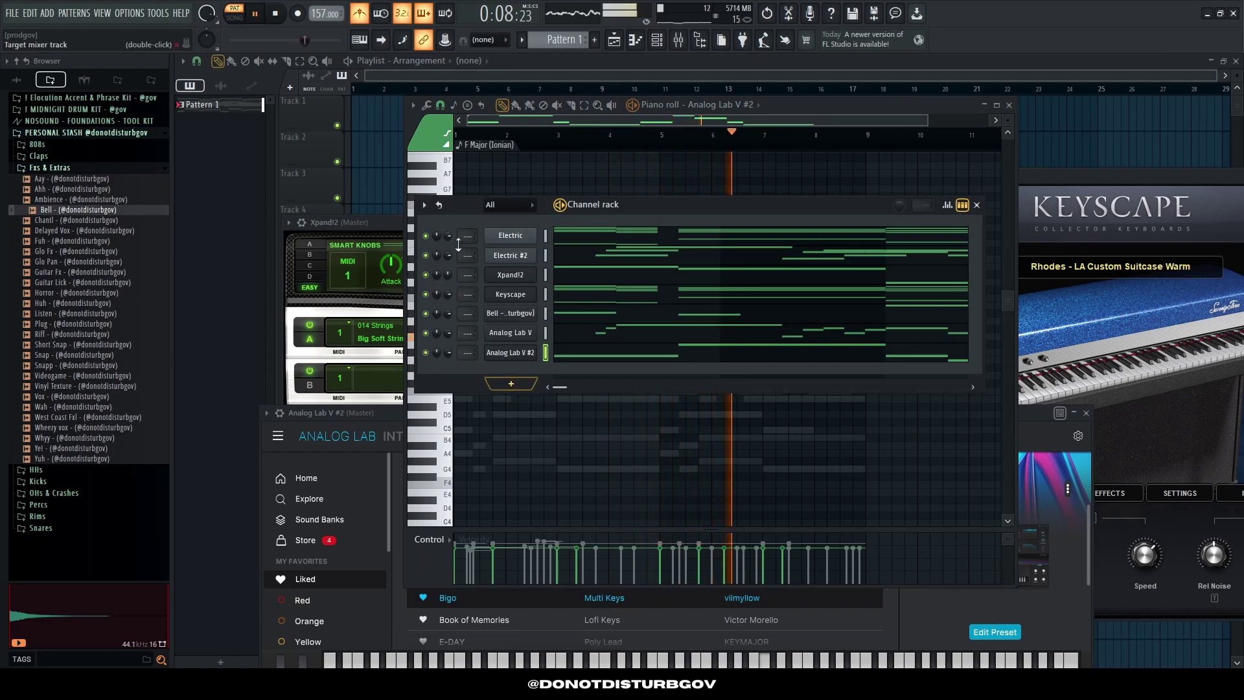
key("F12")
left_click(363, 115)
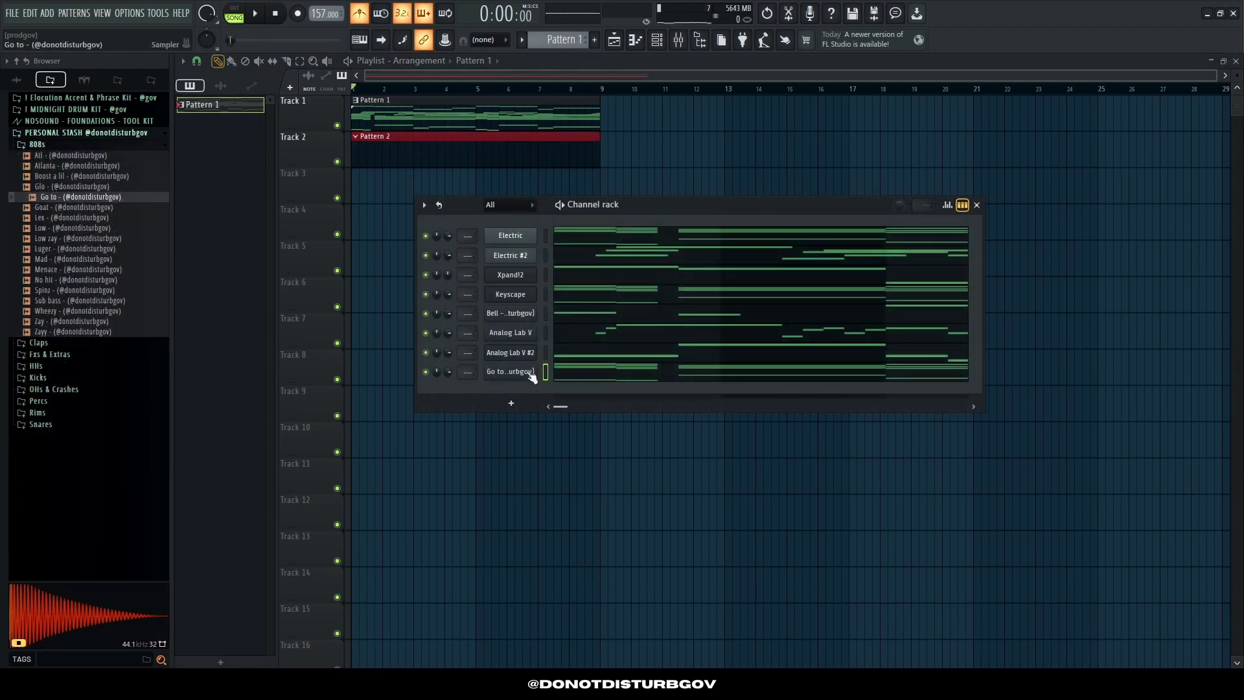
Step: Open the Go to 808's notes and delete all the upper chord notes from G4 to G5
right_click(543, 372)
left_click(544, 372)
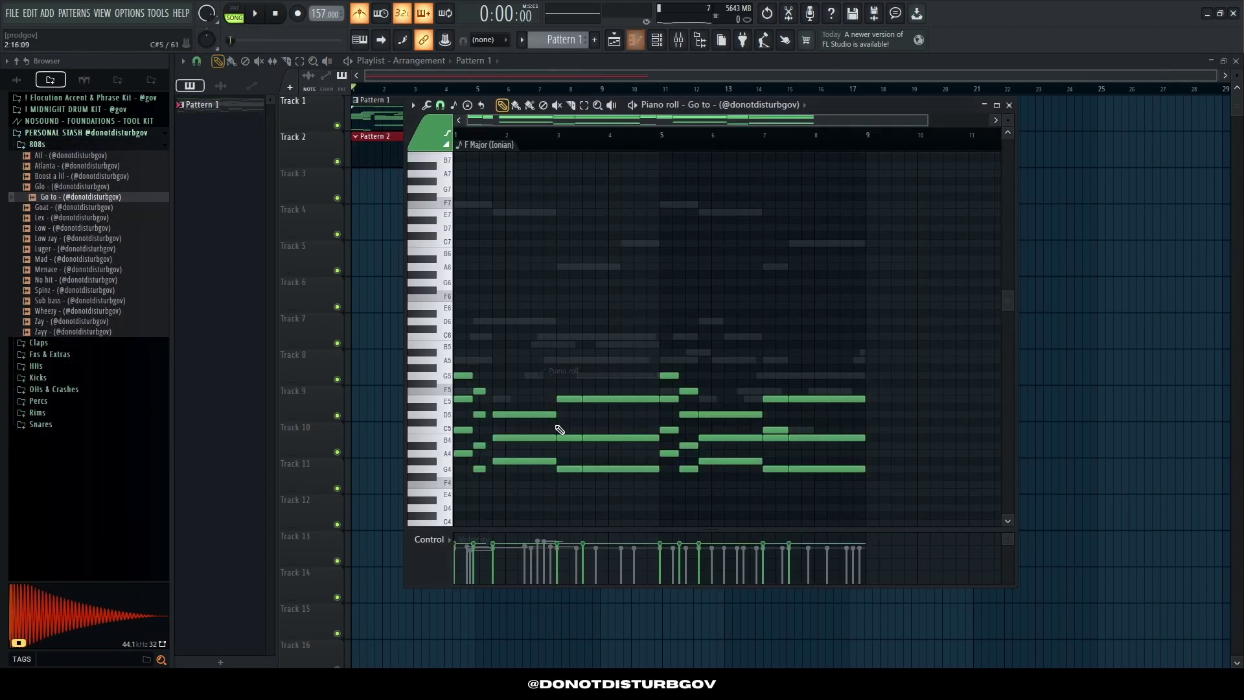
scroll(560, 430, "down", 9)
left_click_drag(902, 345, 405, 156)
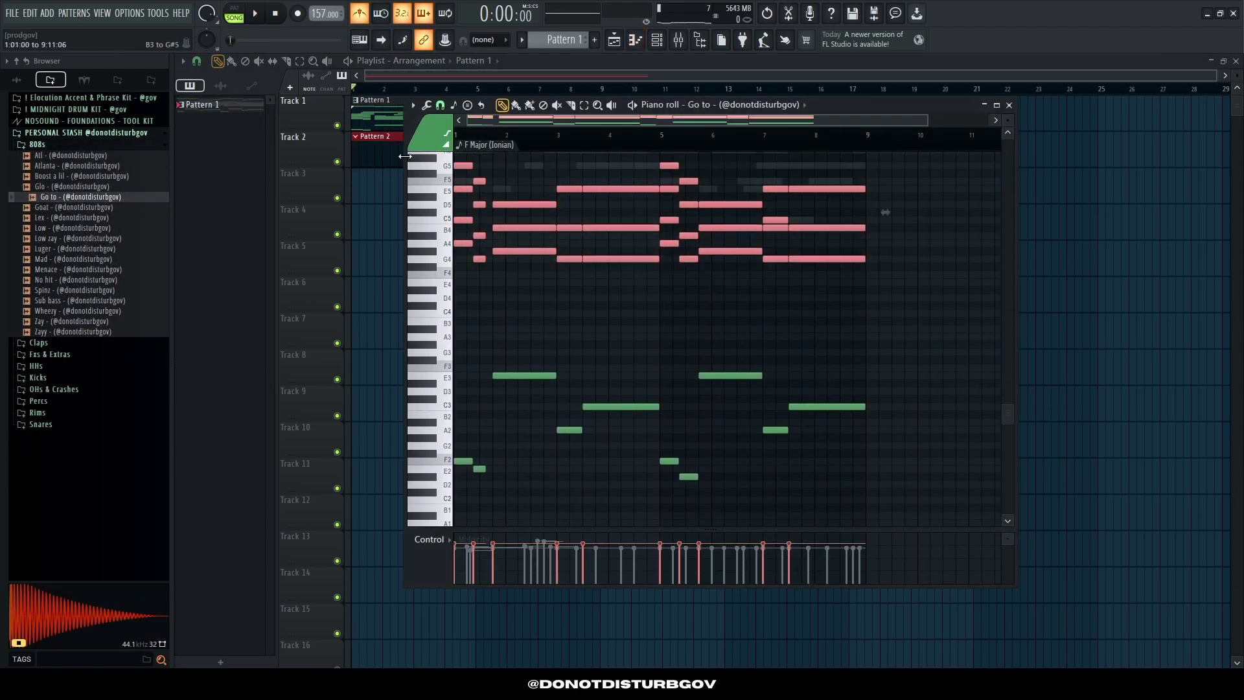
key("Delete")
Step: Raise all the remaining 808 bass notes by three octaves and play the arrangement
key("ctrl+a")
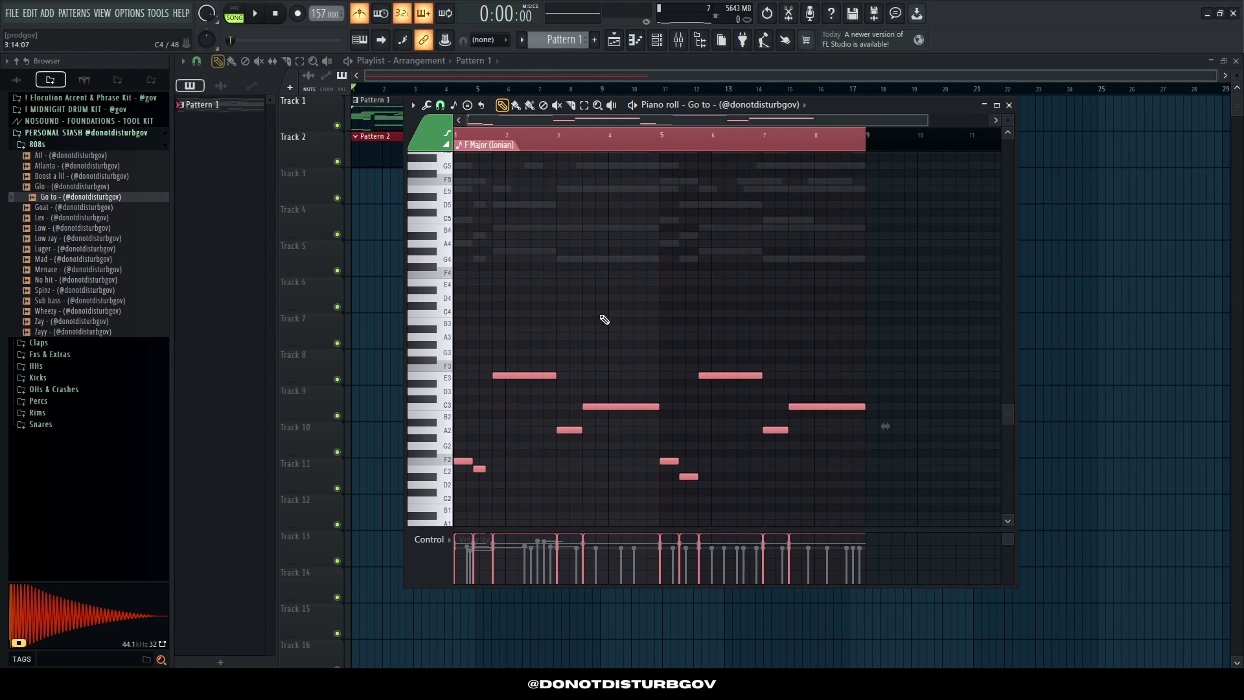
left_click(603, 320)
key("ctrl+Up")
key("ctrl+Up")
key("ctrl+Up")
scroll(596, 322, "up", 3)
key("space")
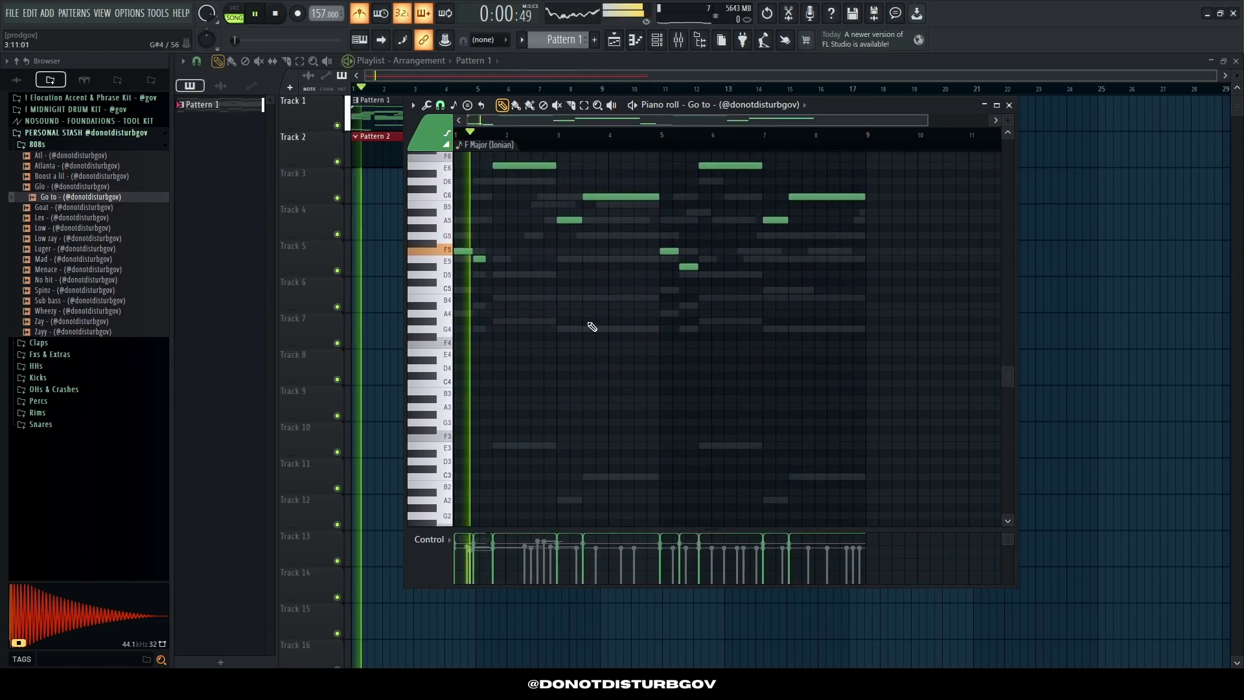
Step: Lower the E6, A5 and C6 notes of the 808 line by one octave
scroll(495, 259, "up", 2)
left_click_drag(489, 194, 525, 280)
key("ctrl+Down")
key("ctrl+Down")
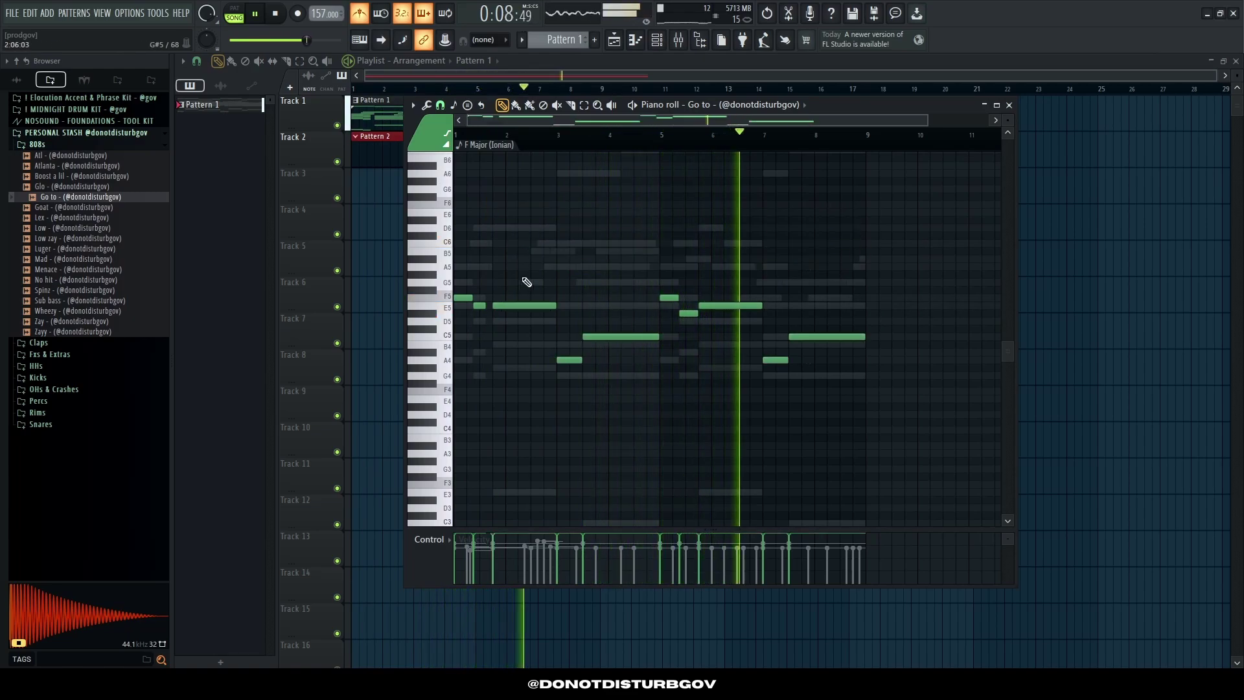
key("ctrl+a")
key("ctrl+d")
Step: Set the Go to 808 channel to cut itself
key("F6")
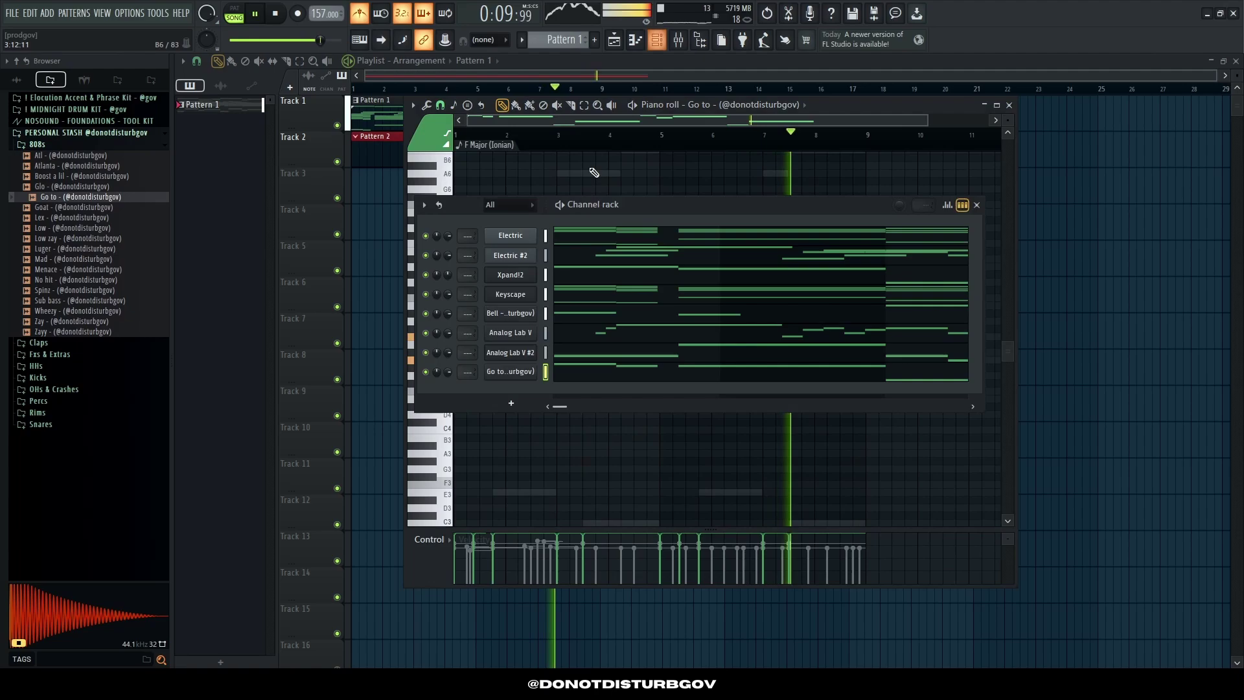
left_click(516, 374)
left_click(306, 200)
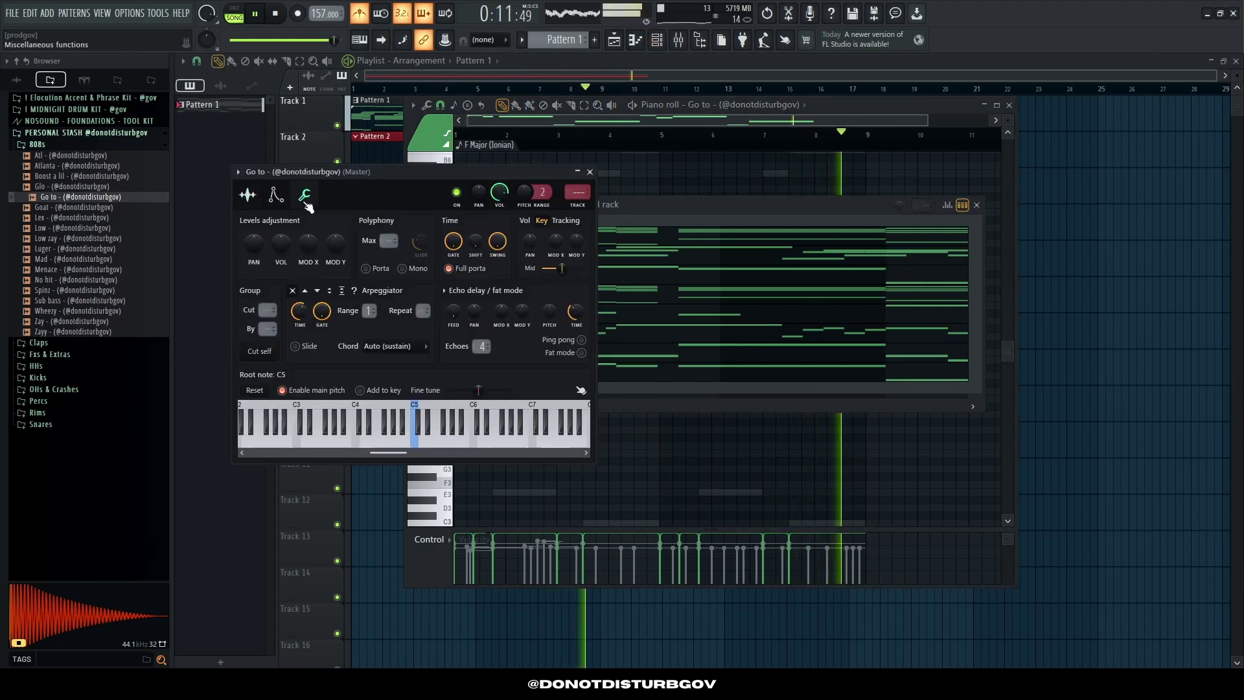
left_click(271, 351)
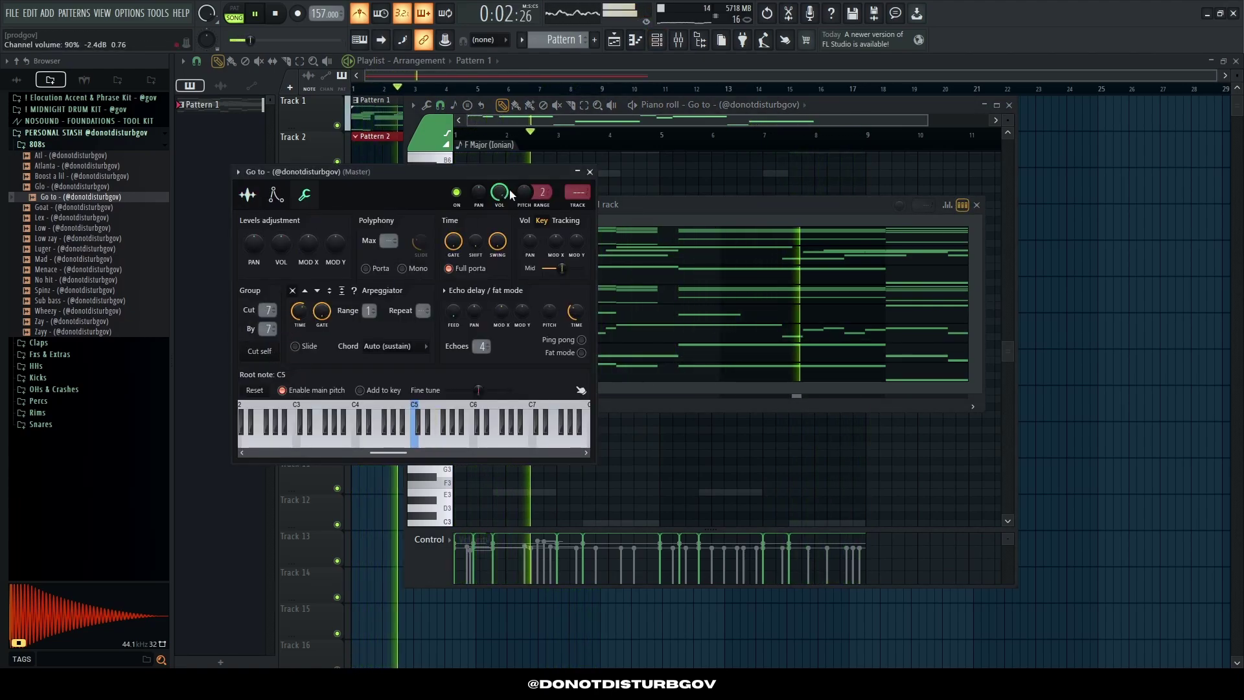
Step: Load HalfTime into the first effect slot of the master mixer track
key("F9")
left_click(906, 387)
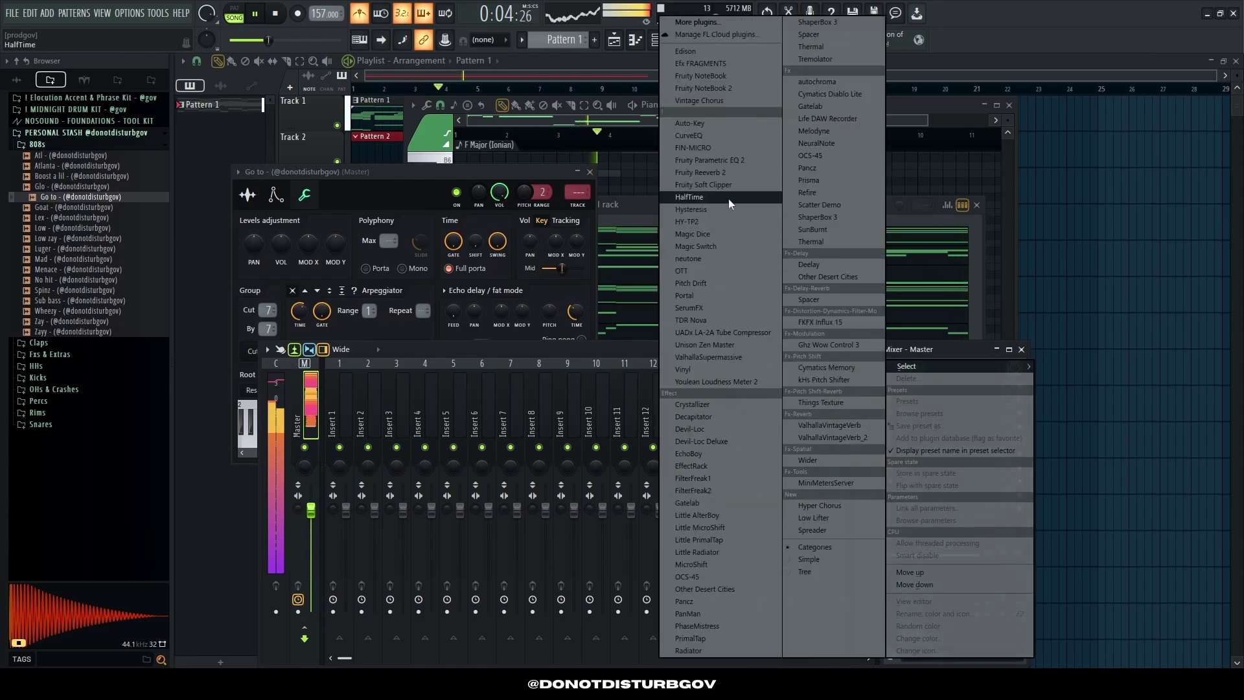
left_click(728, 198)
left_click(391, 156)
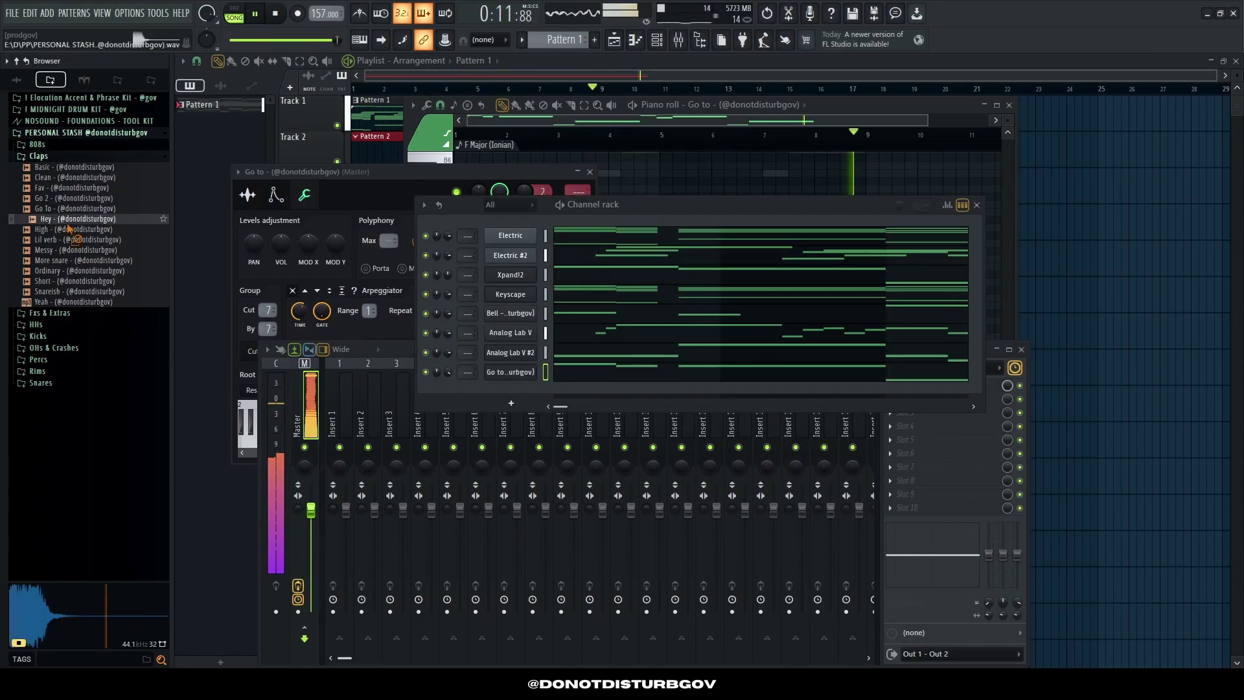
Step: Add the Hey clap sample as a new channel with a hit on step 9 and show its piano roll
left_click_drag(511, 395, 677, 403)
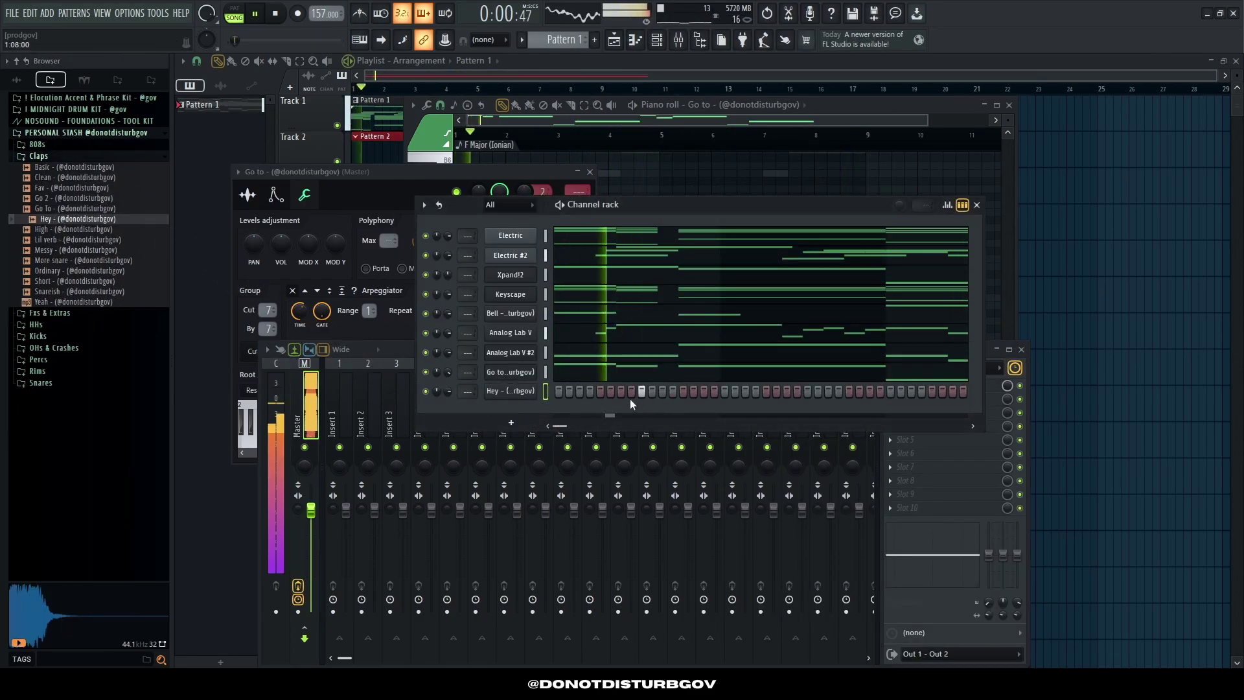
right_click(523, 391)
left_click(554, 398)
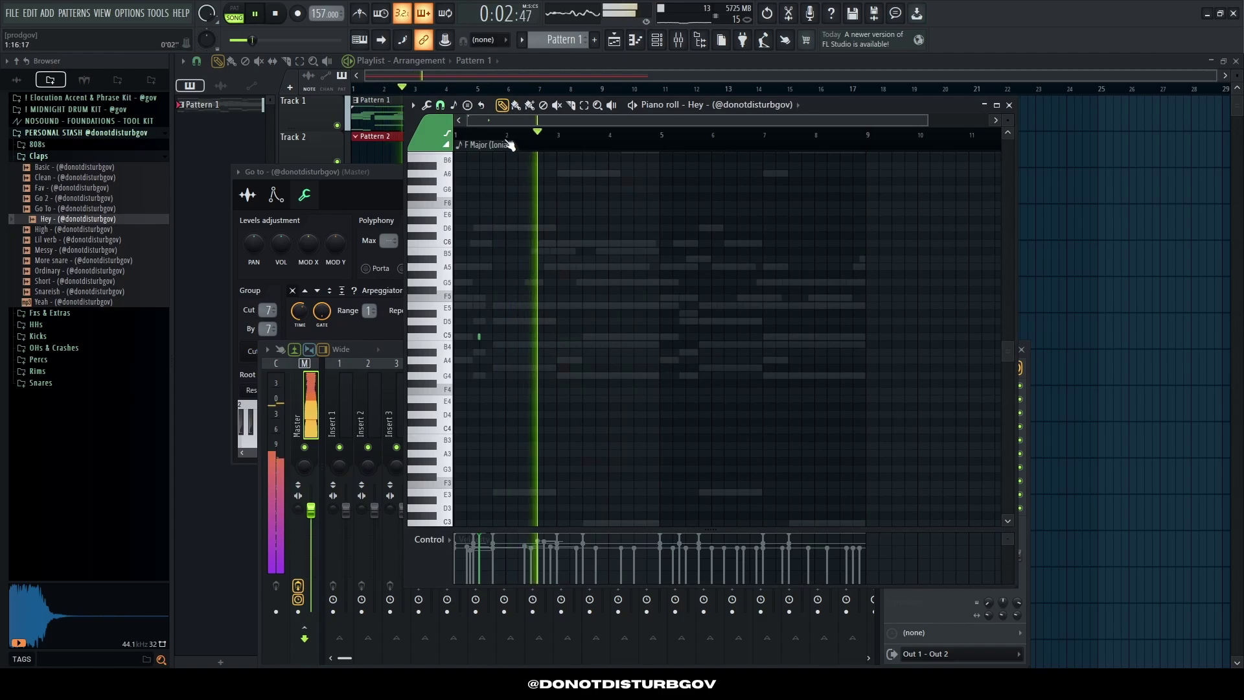
Step: Duplicate the clap hit bar by bar until it repeats in all eight bars
key("ctrl+a")
key("ctrl+b")
key("ctrl+b")
key("ctrl+b")
key("ctrl+b")
key("ctrl+b")
key("ctrl+b")
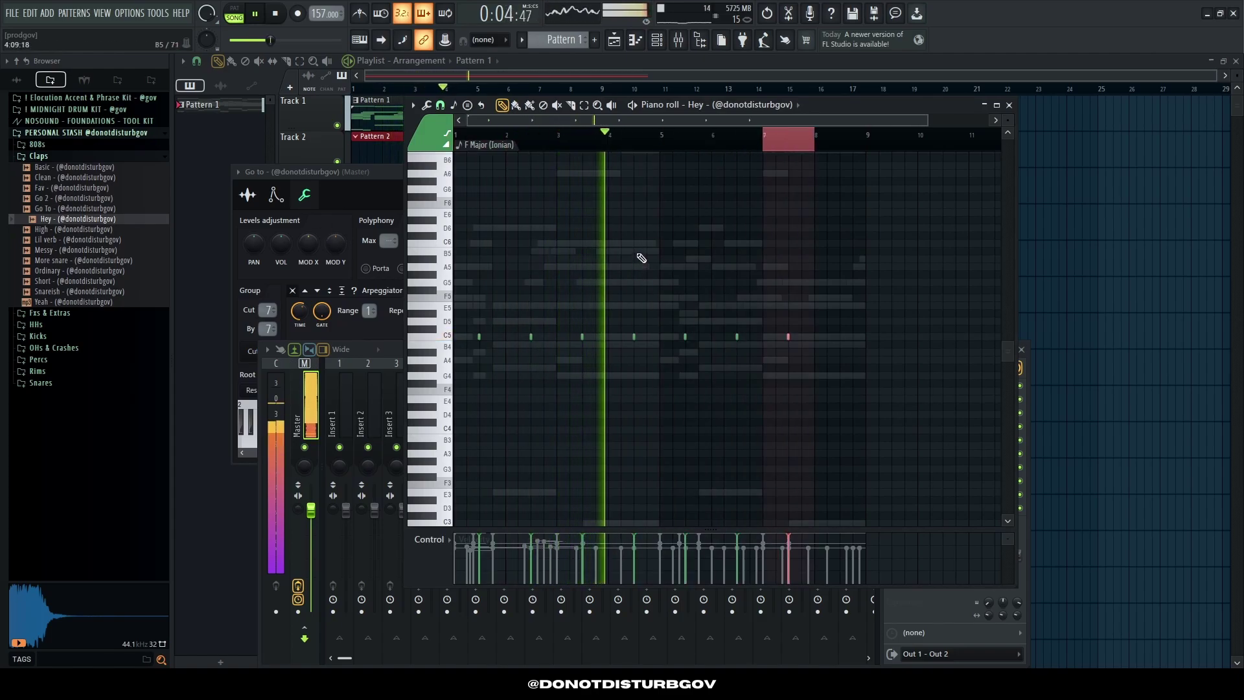
key("ctrl+b")
key("ctrl+d")
scroll(622, 252, "down", 1)
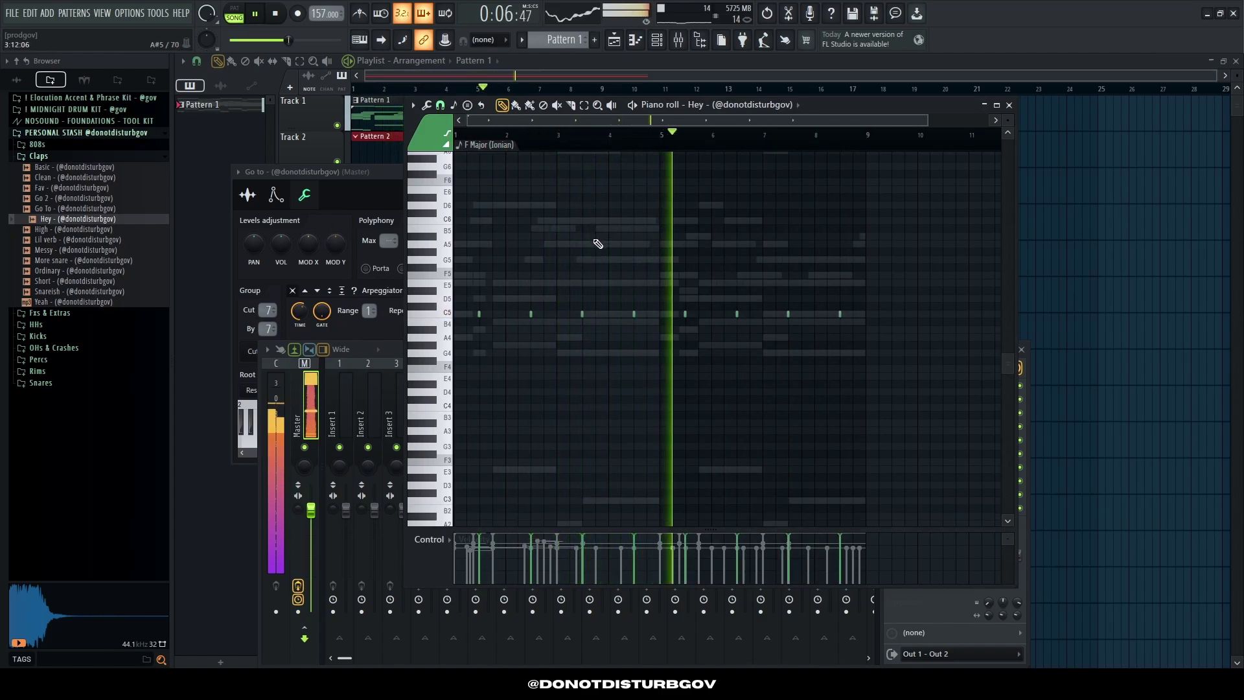
scroll(597, 243, "up", 1)
Step: Add the Go To hi-hat from the HHs folder as a new channel and fill every 2 steps
key("F6")
left_click(58, 325)
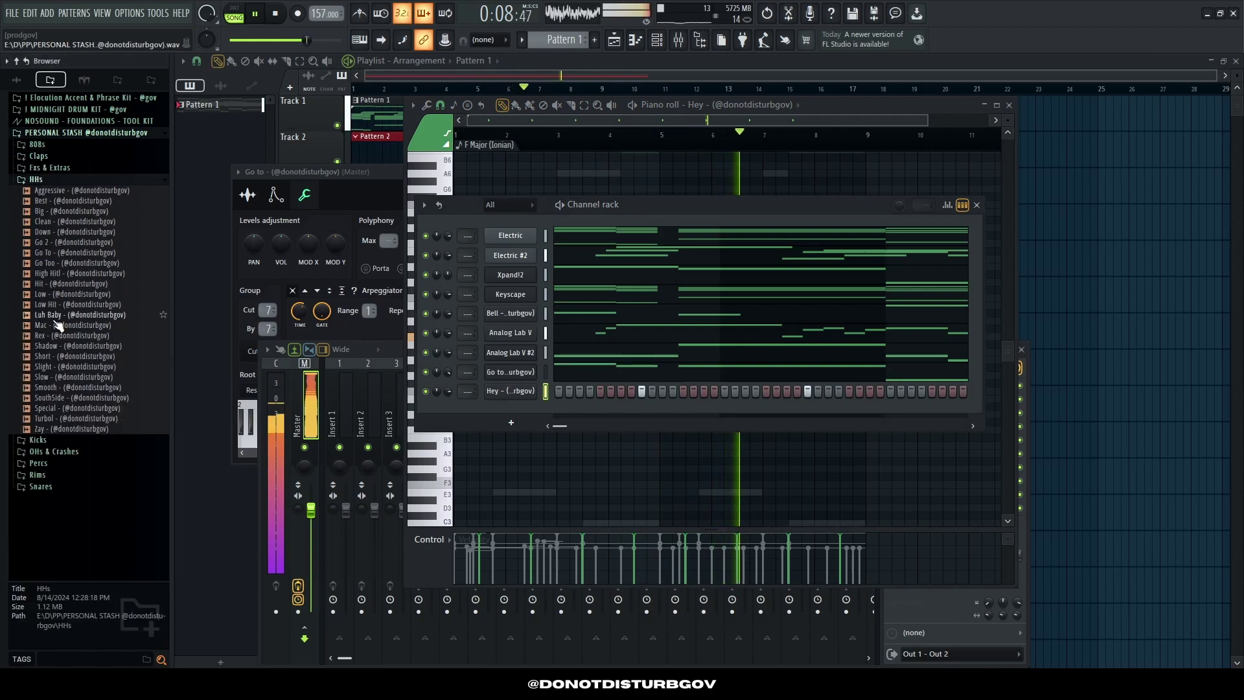
left_click_drag(74, 254, 511, 410)
right_click(511, 410)
left_click(597, 434)
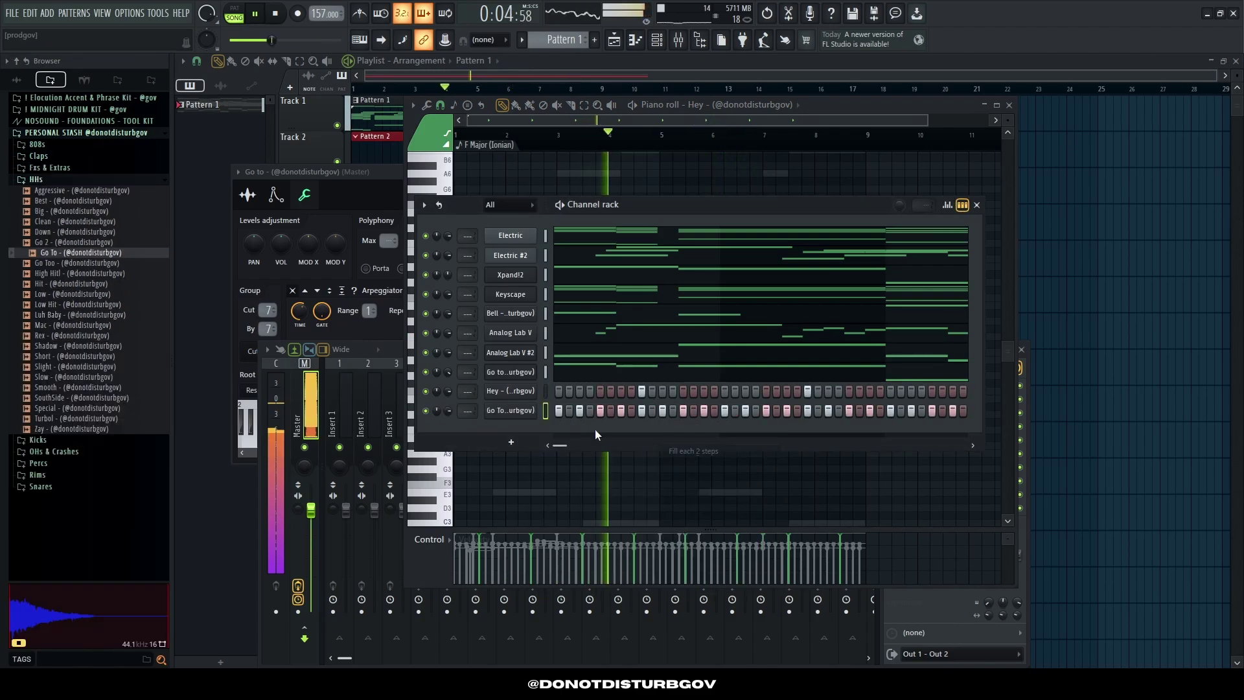
Step: In the Go To hi-hat's piano roll, lengthen the notes to two steps each and delete the third note of bar 1
left_click(518, 410)
left_click(623, 206)
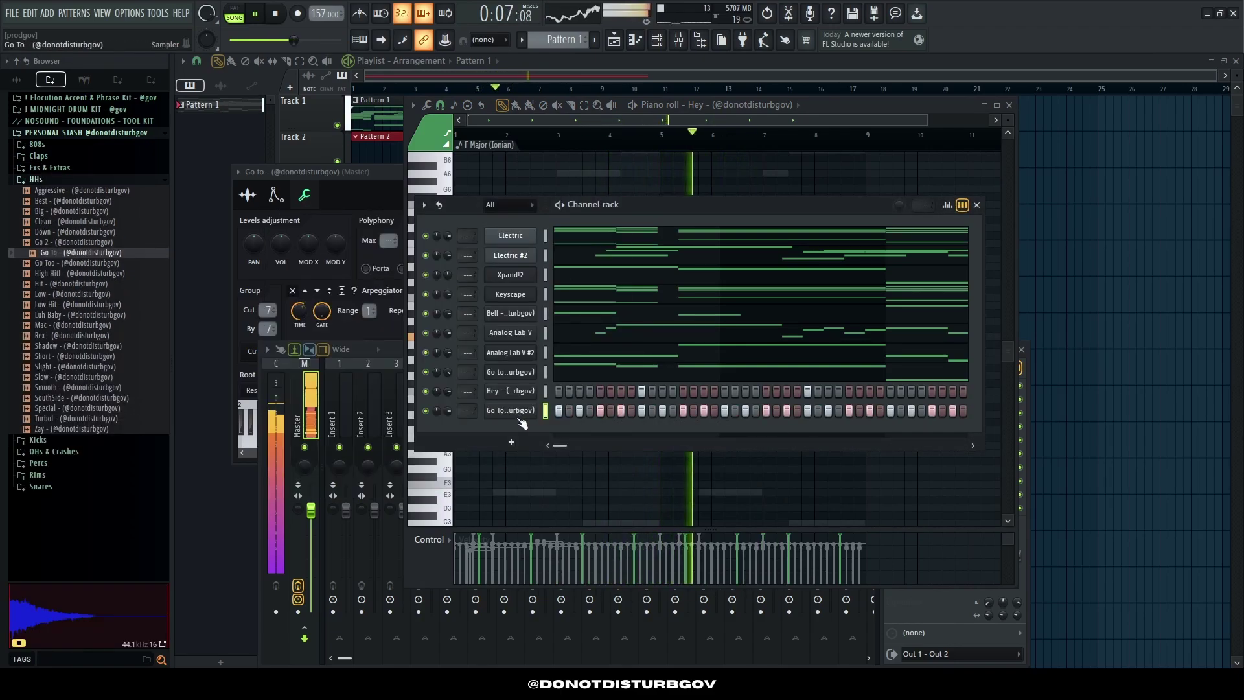
right_click(520, 420)
left_click(545, 406)
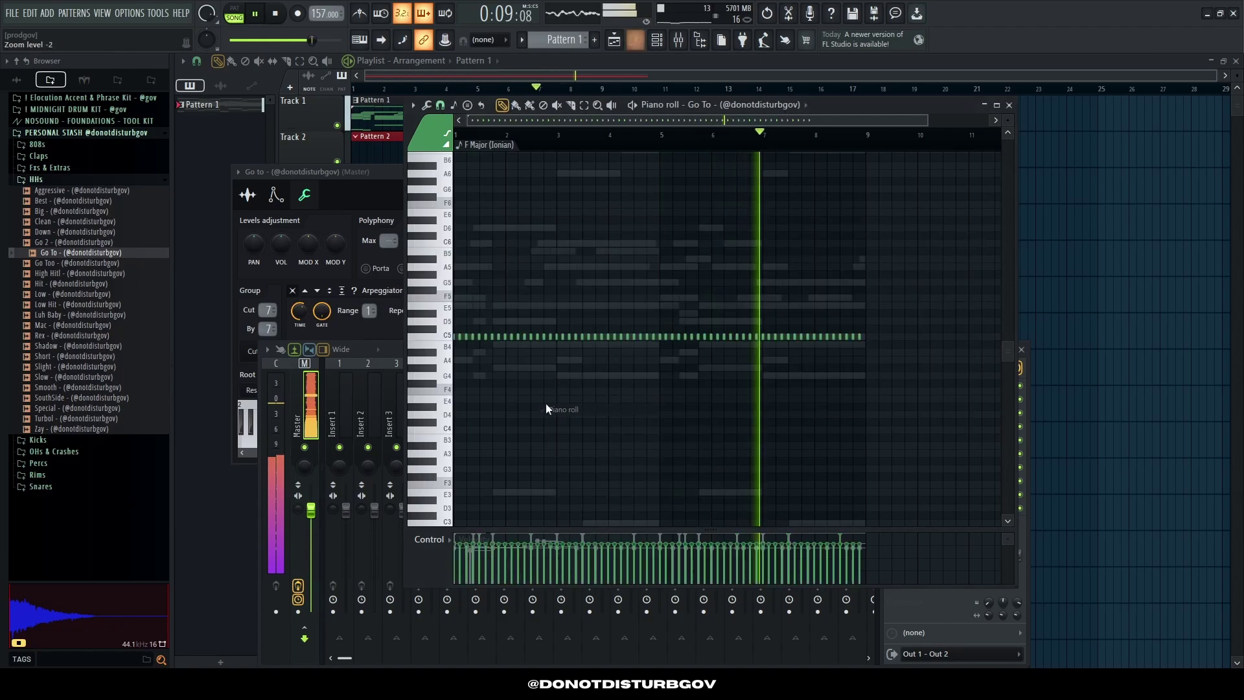
scroll(459, 314, "up", 5)
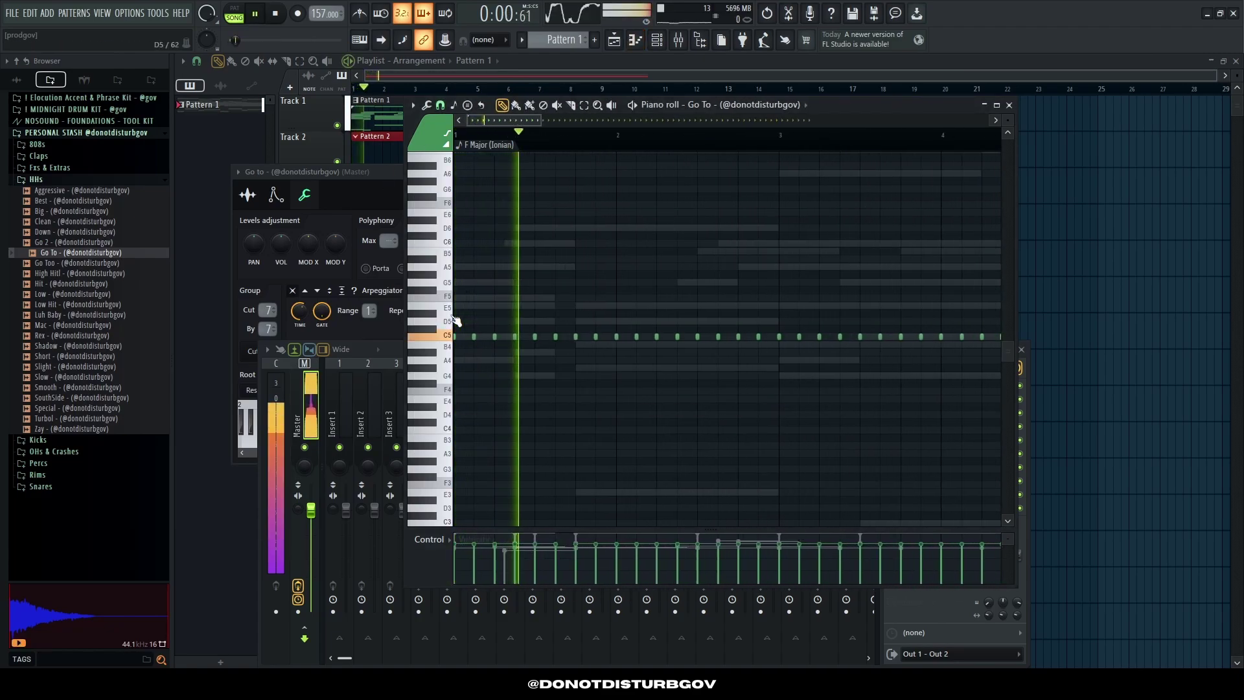
key("space")
key("space")
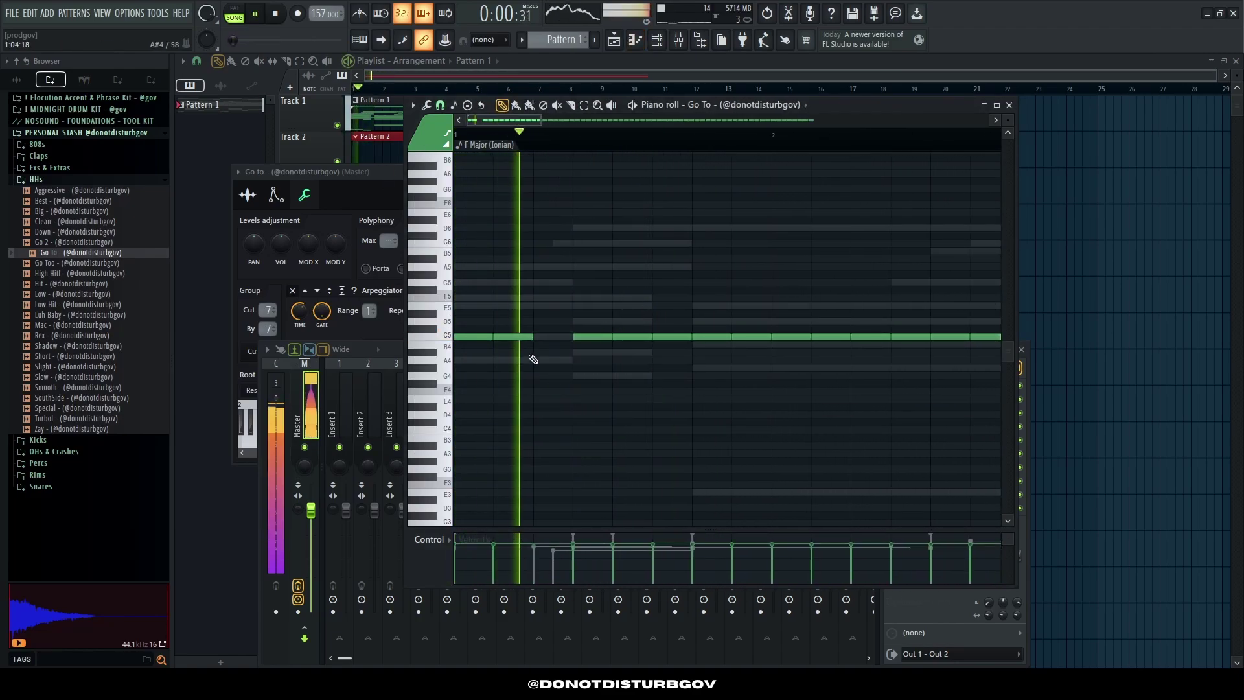
Step: Chop the last two hi-hat notes of bar 1, from step 13, into four one-step notes
left_click_drag(763, 353, 688, 330)
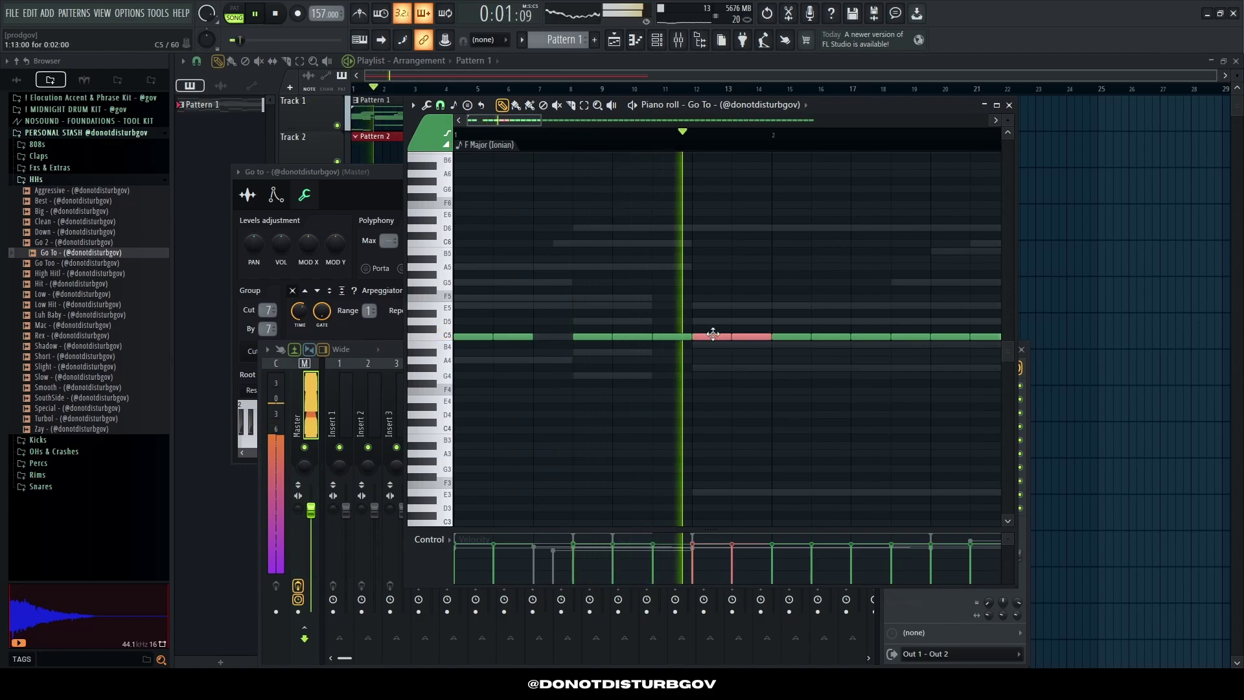
key("alt+u")
left_click(690, 415)
scroll(691, 290, "down", 3)
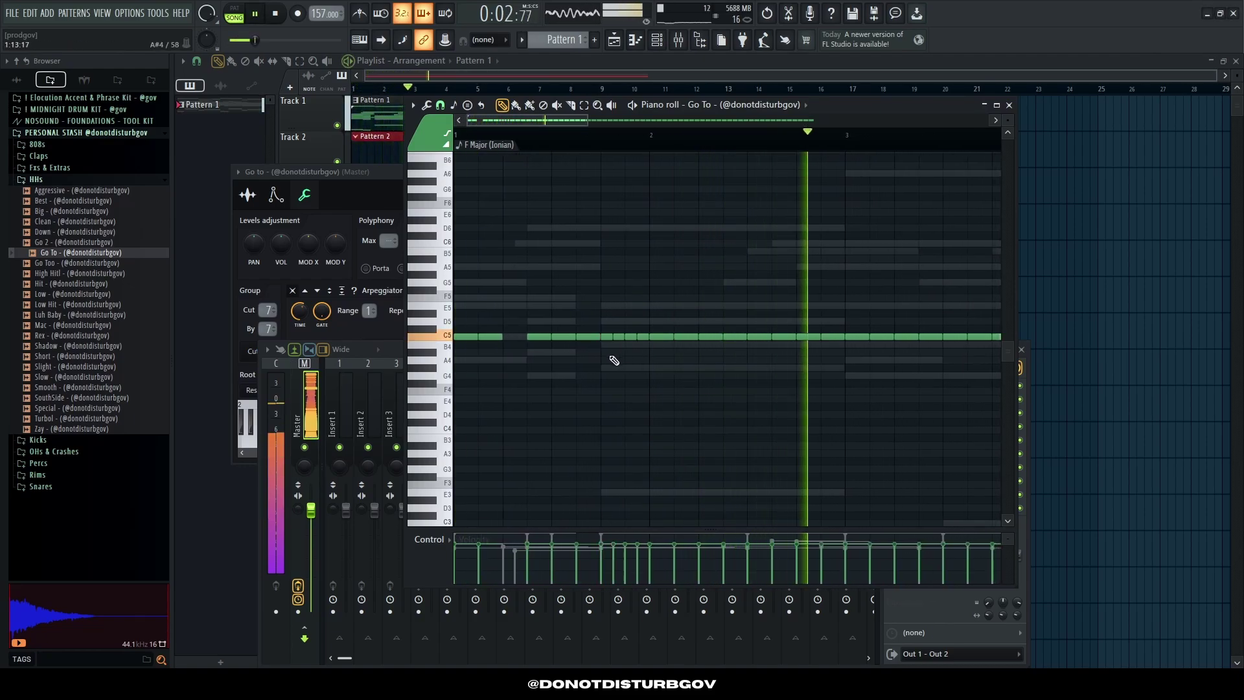
Step: Delete the hi-hat note at step 7 of bar 2
left_click(577, 375)
scroll(578, 375, "down", 2)
scroll(577, 375, "up", 3)
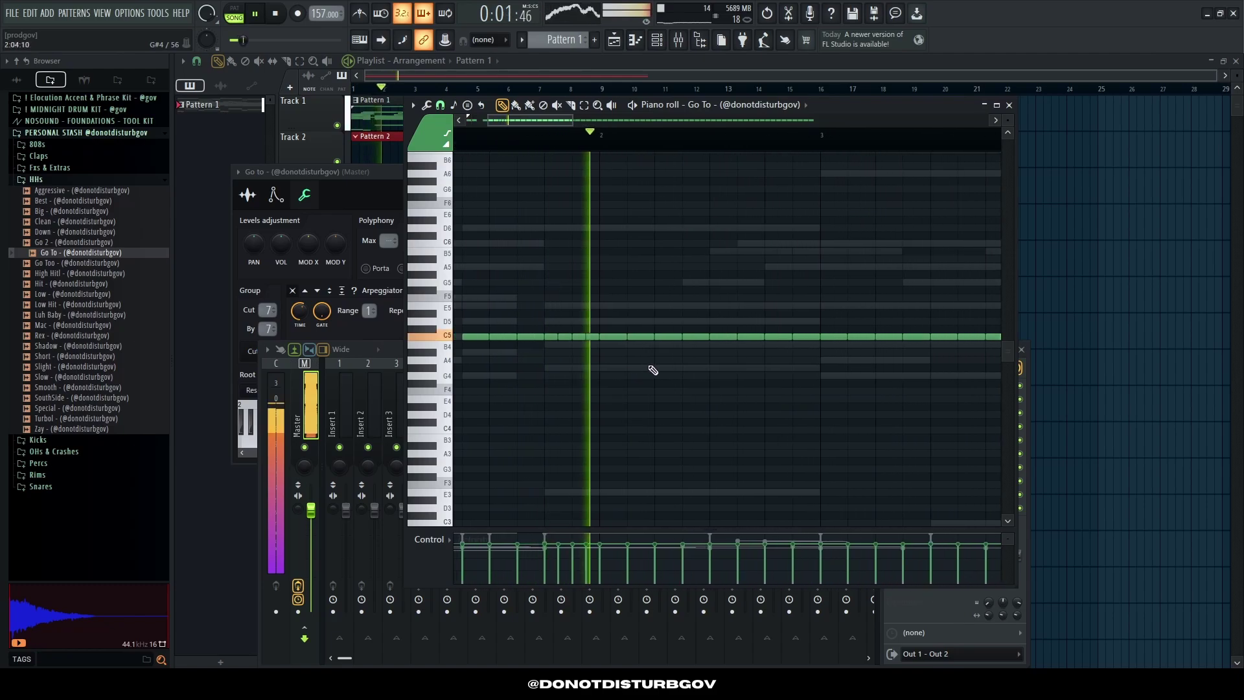
right_click(720, 337)
scroll(719, 358, "down", 3)
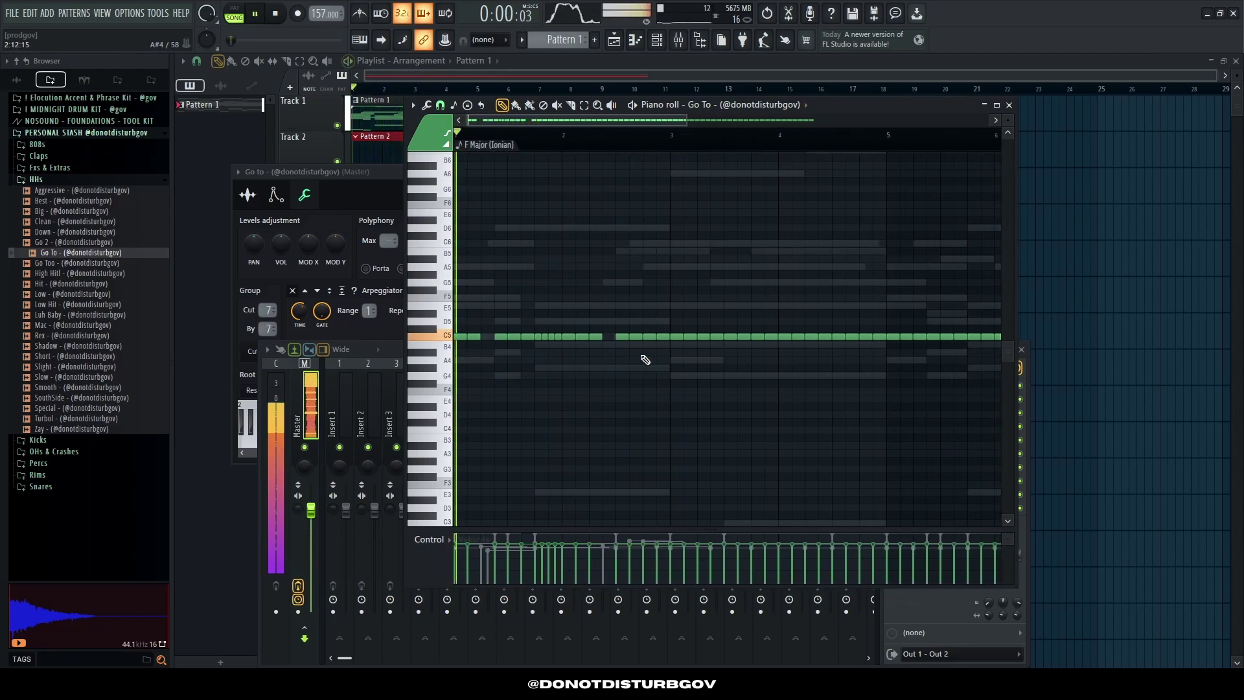
Step: Chop the last Go To hi-hat note of bar 2, at step 15, into two one-step notes
scroll(735, 361, "up", 3)
left_click(744, 337, "ctrl")
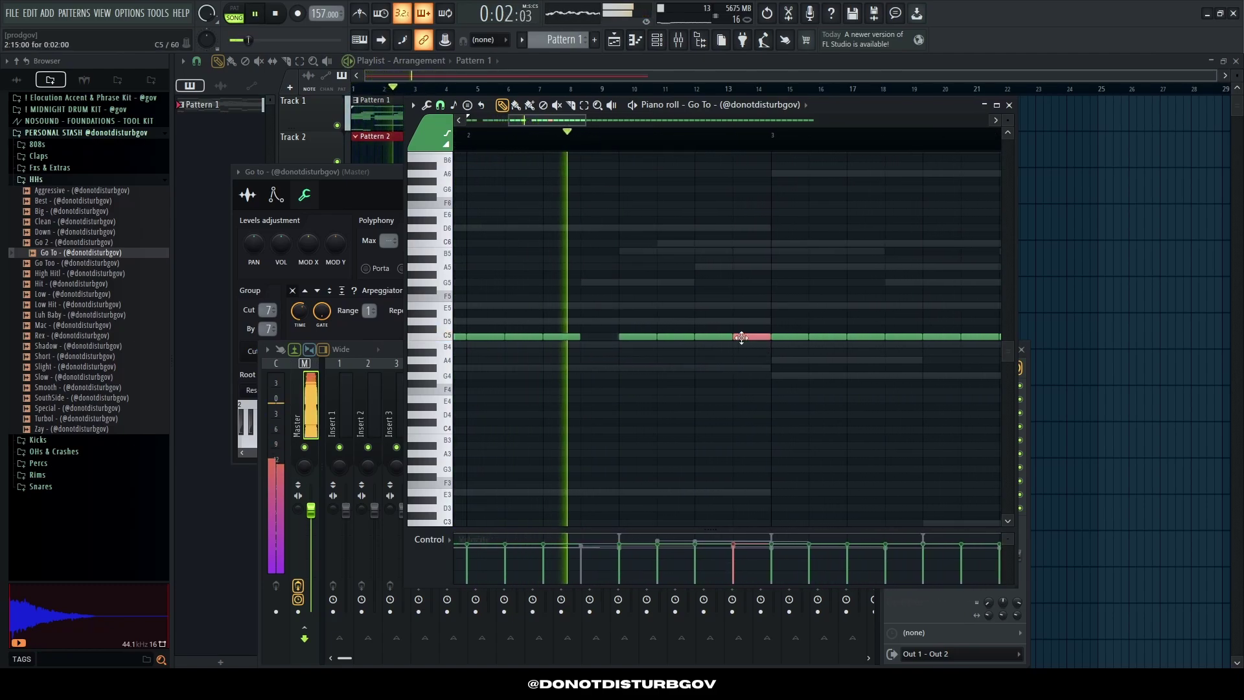
key("alt+u")
left_click(691, 416)
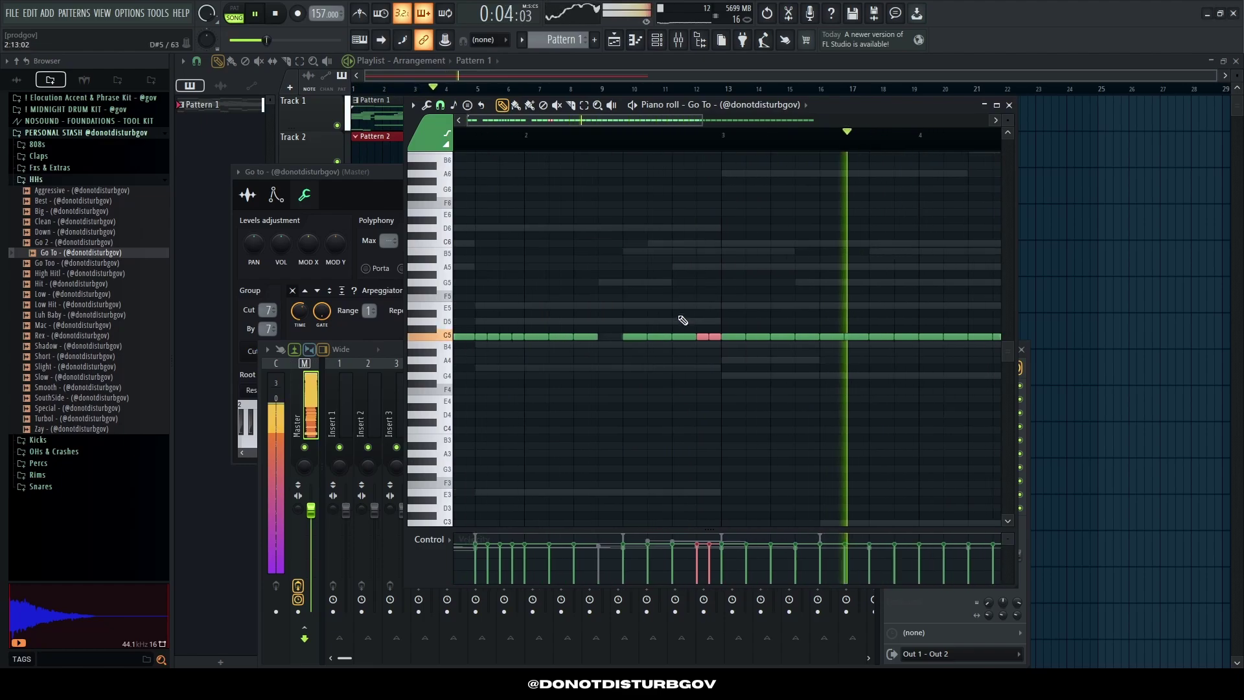
scroll(545, 293, "down", 3)
key("space")
scroll(545, 293, "up", 2)
key("space")
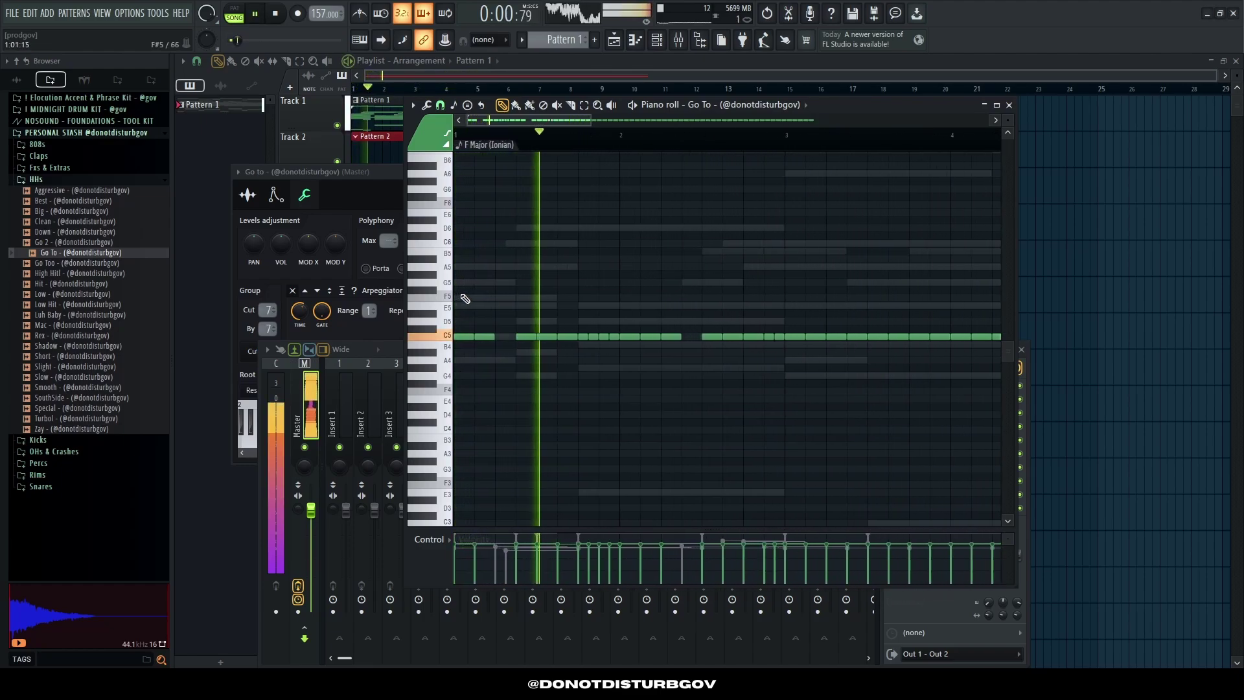
Step: Lower the hi-hat note at step 7 of bar 3 to A4
scroll(695, 324, "up", 2)
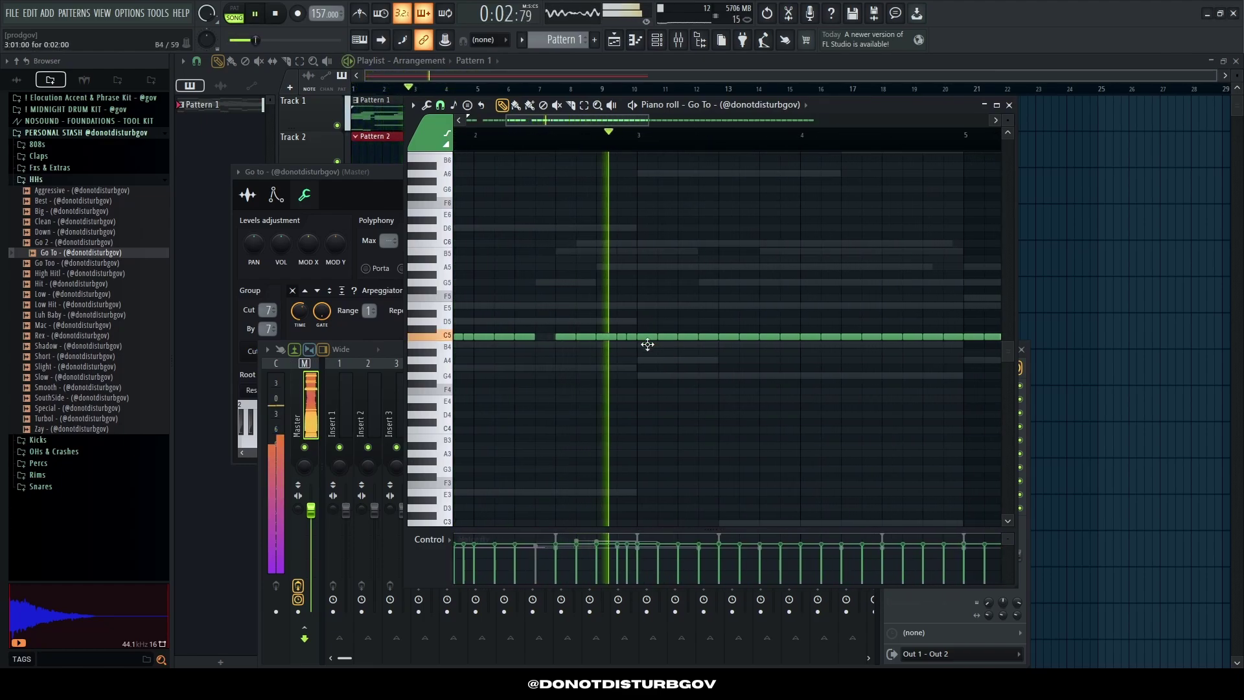
mouse_move(644, 338)
left_mouse_down()
mouse_move(643, 361)
mouse_move(647, 346)
left_mouse_up()
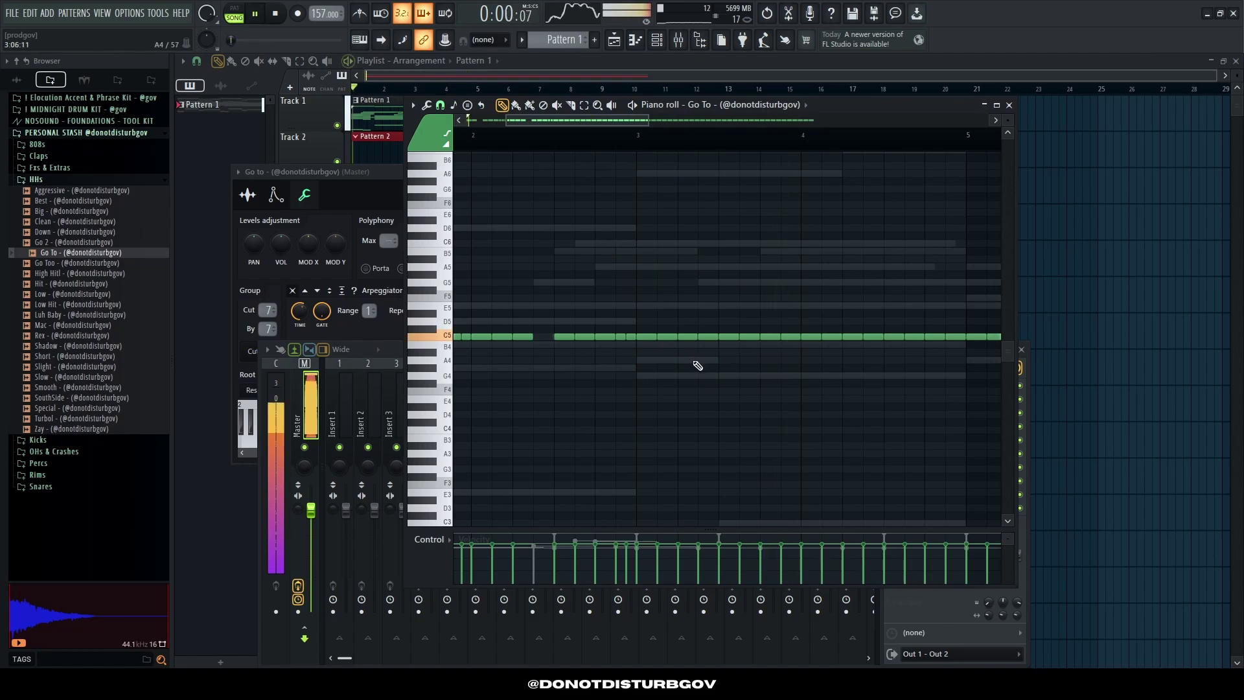
scroll(639, 306, "up", 2)
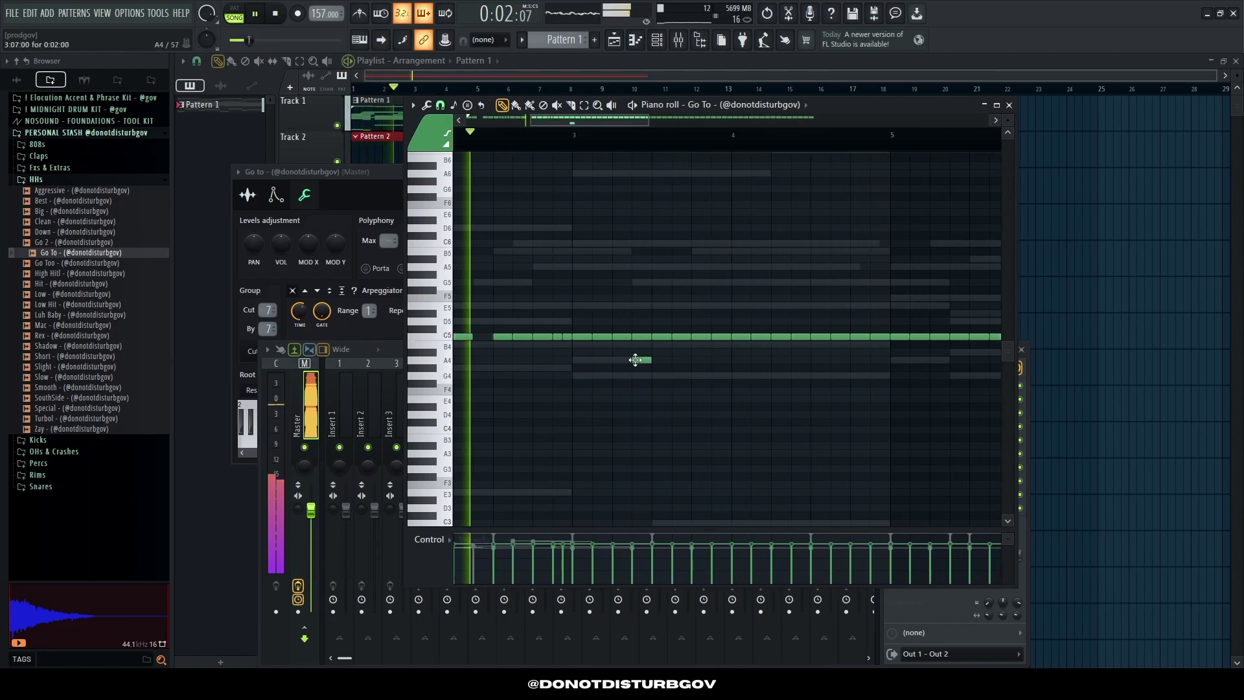
left_click(648, 360)
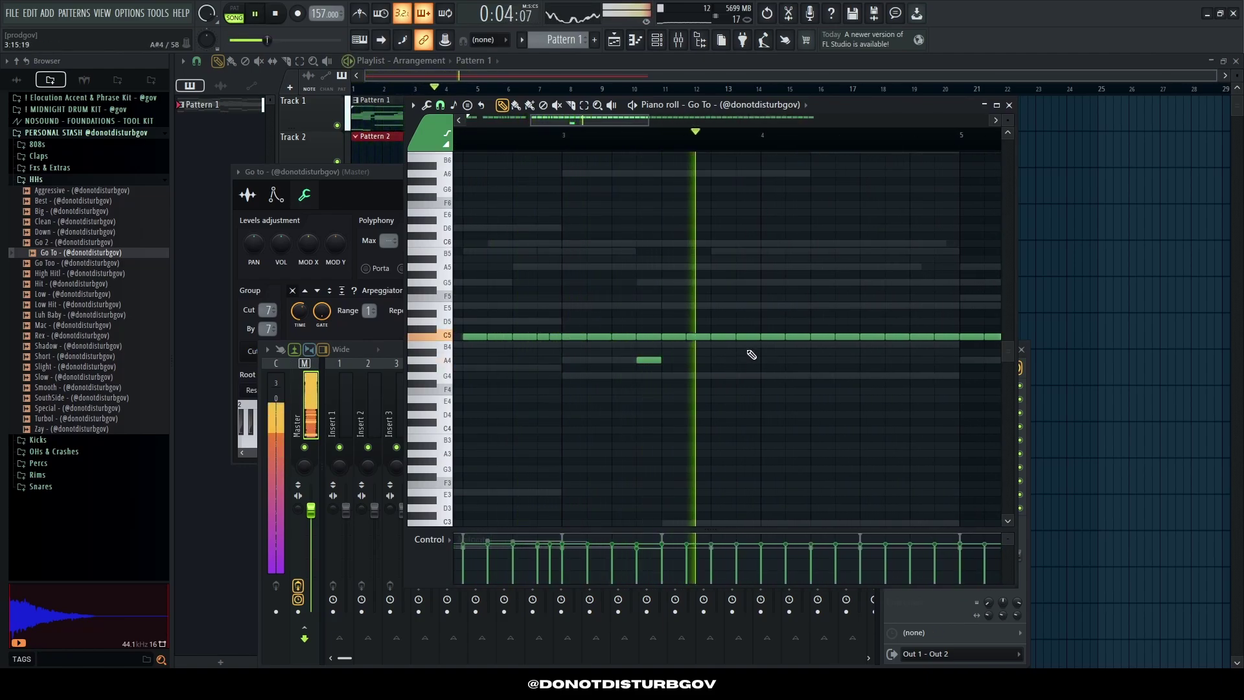
Step: Chop the last hi-hat note of bar 3, at step 15, into four half-step notes
left_click(749, 337)
key("alt+u")
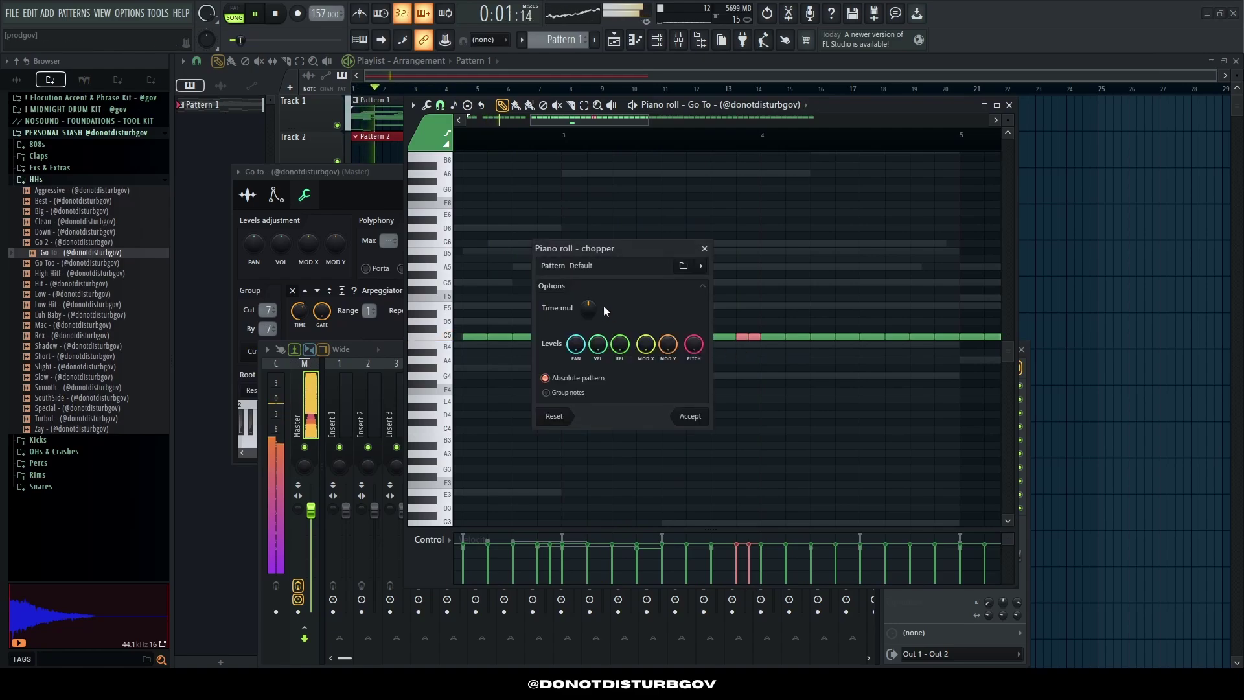
left_click(689, 416)
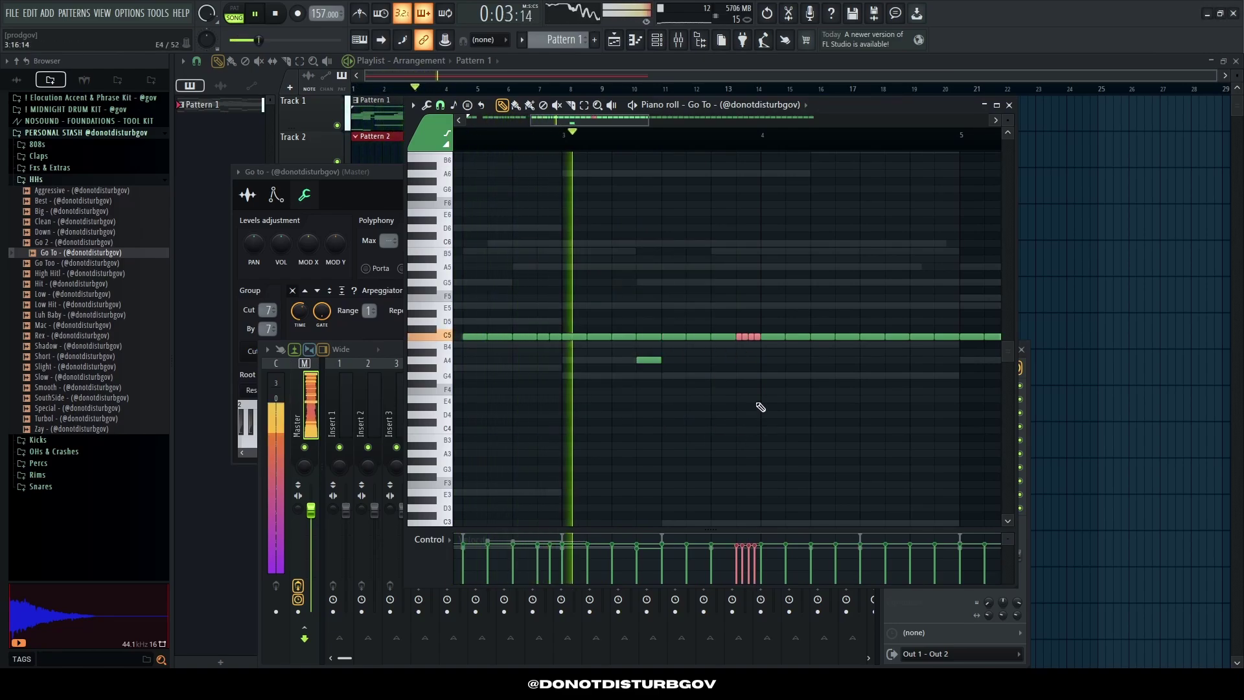
scroll(732, 350, "up", 1)
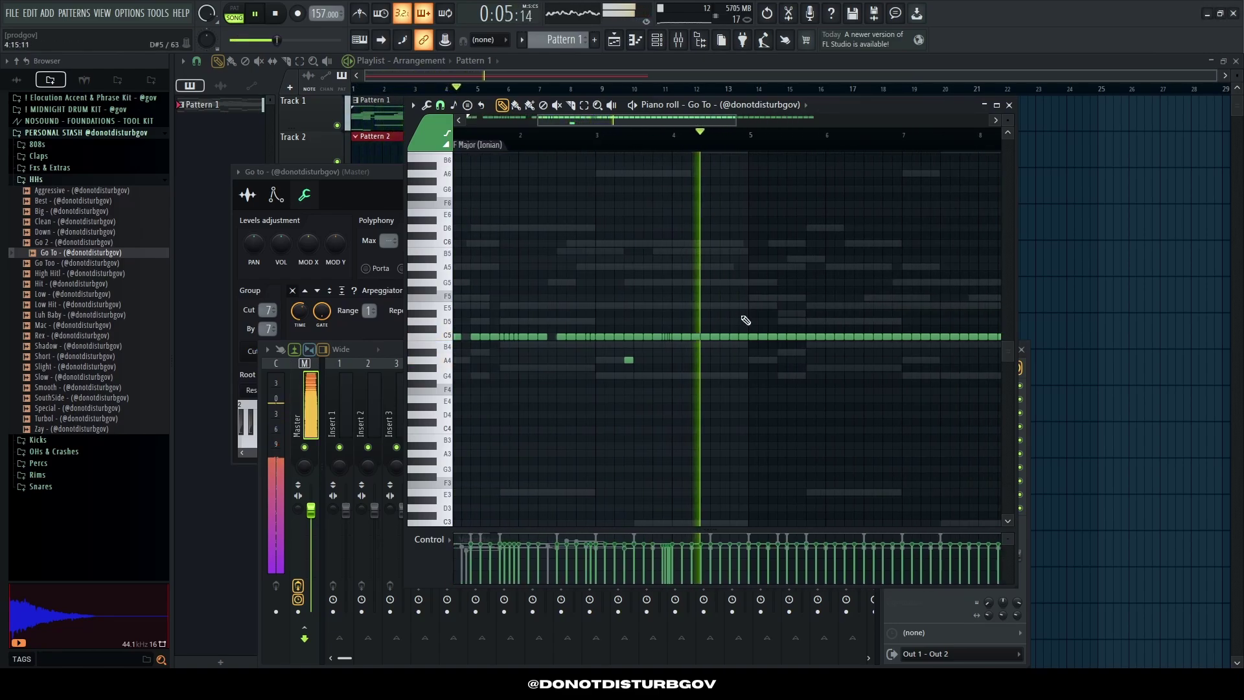
Step: Chop the last two hi-hat notes of bar 4 into eight half-step notes and lower them to B4
scroll(732, 350, "up", 1)
key("space")
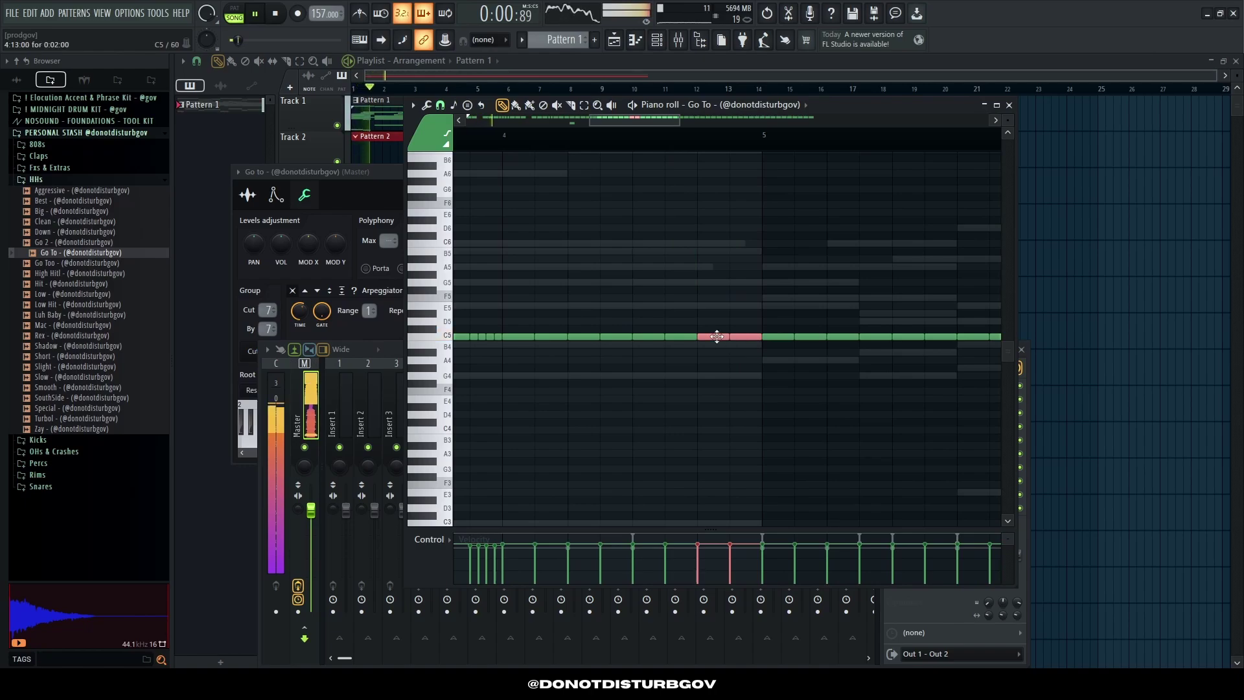
key("alt+u")
left_click(689, 416)
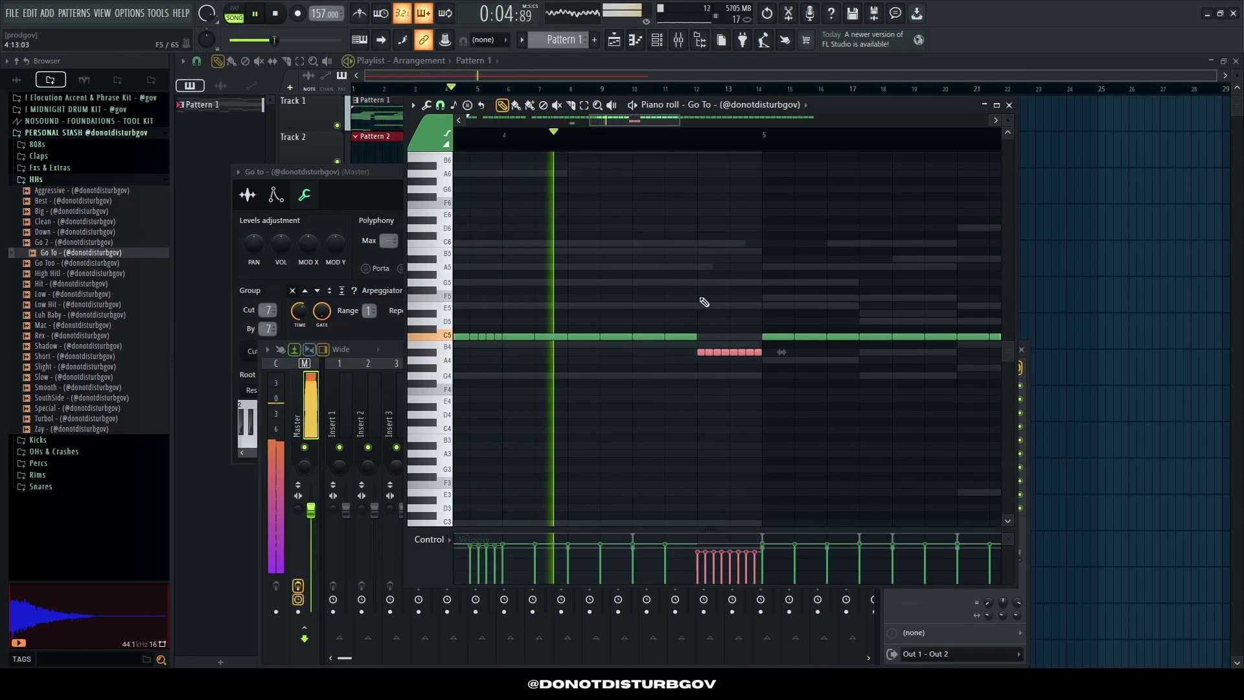
Step: Replace the hi-hat notes in bars 5 to 8 with a duplicate of bars 1 to 4
scroll(745, 314, "down", 3)
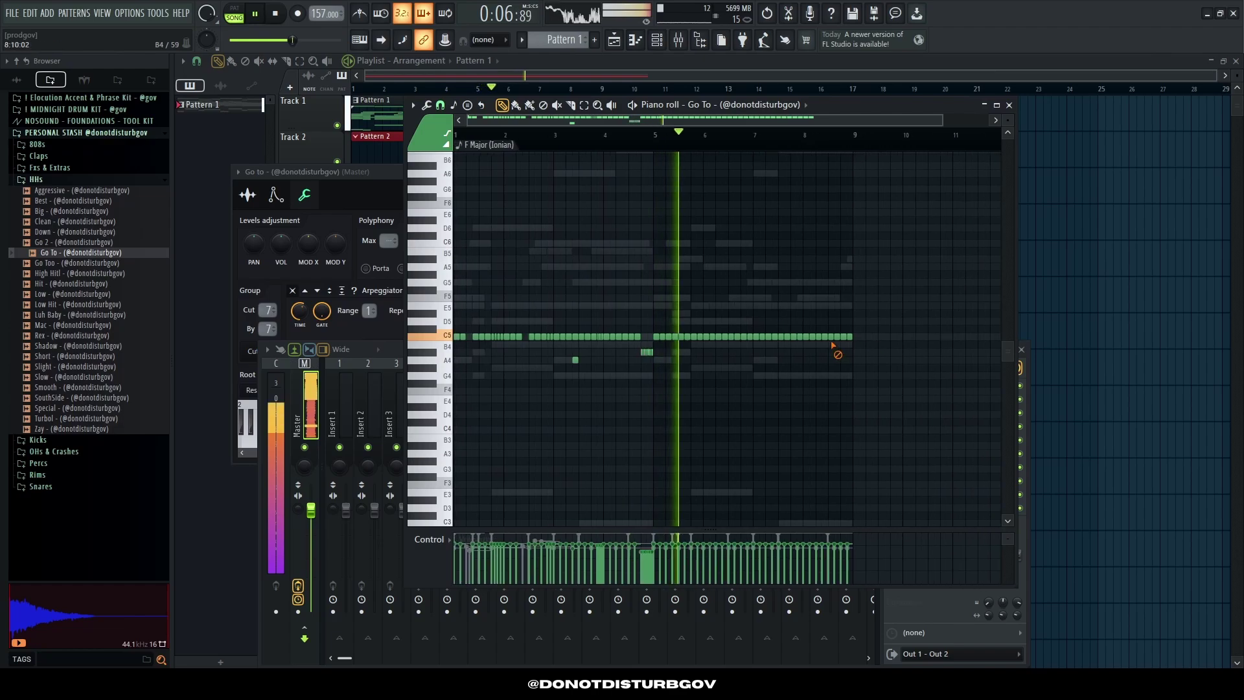
right_click(687, 336)
key("ctrl+z")
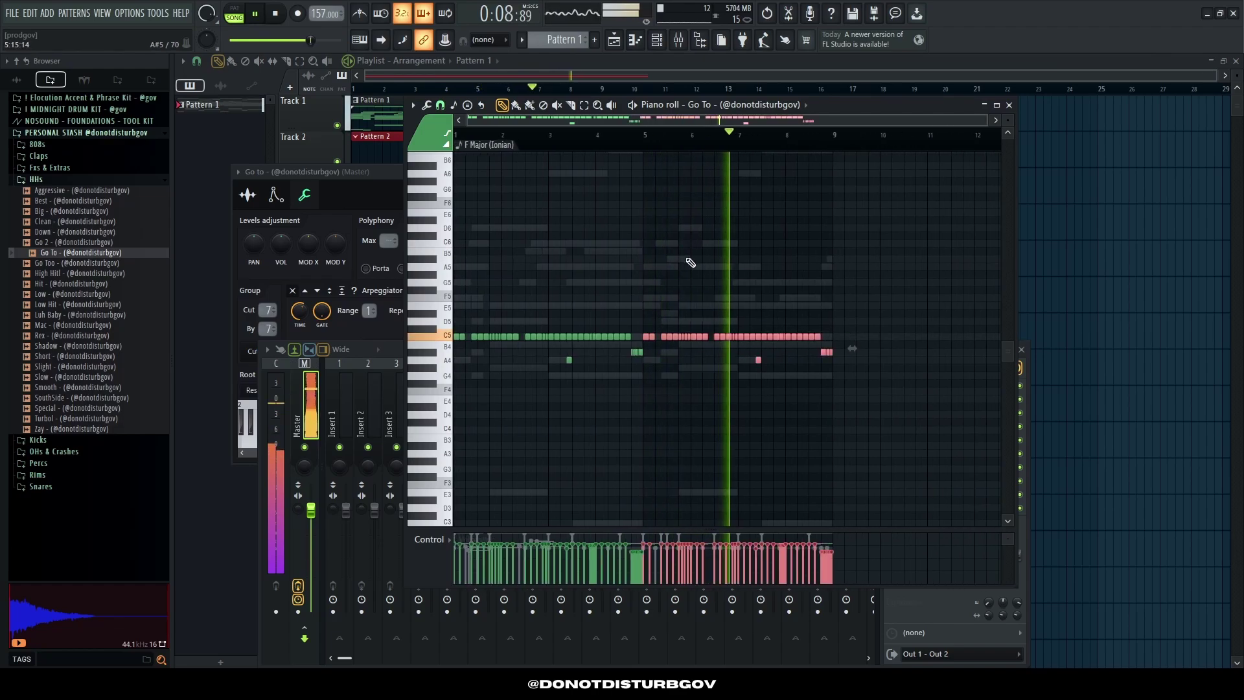
Step: Add Clav, Zap and Go To from the Percs folder as channels, placing Clav hits on steps 3, 5 and 7 of bar 2
key("F6")
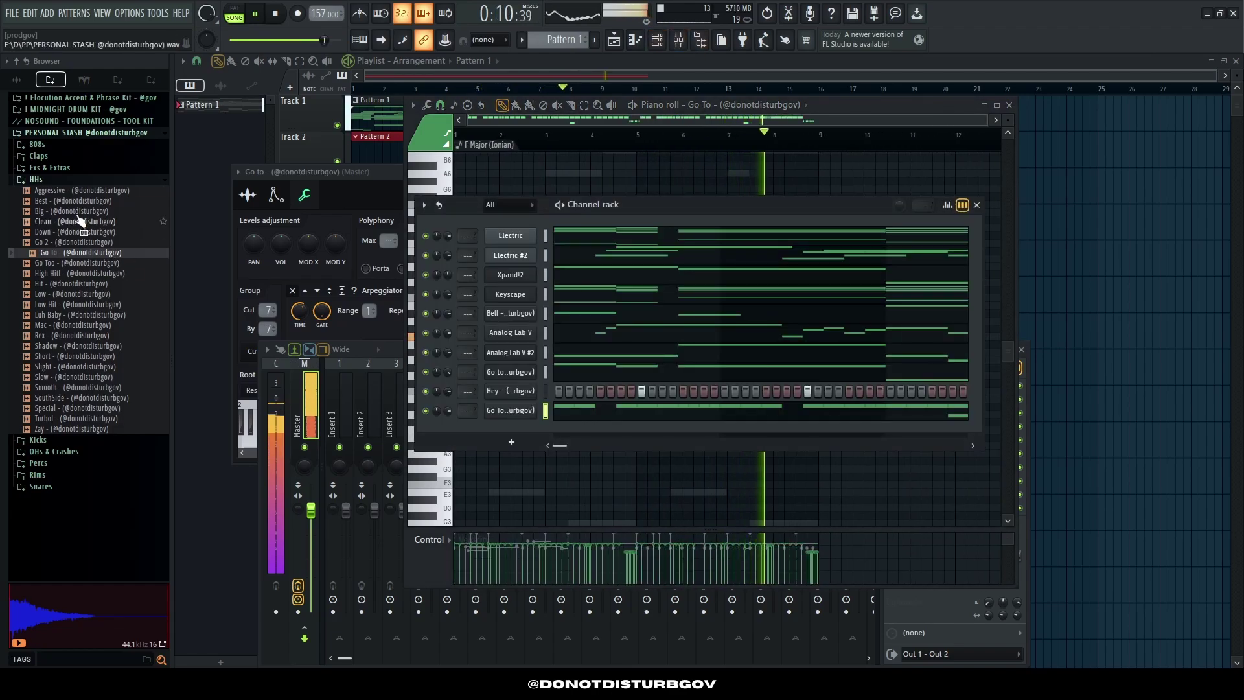
left_click(59, 181)
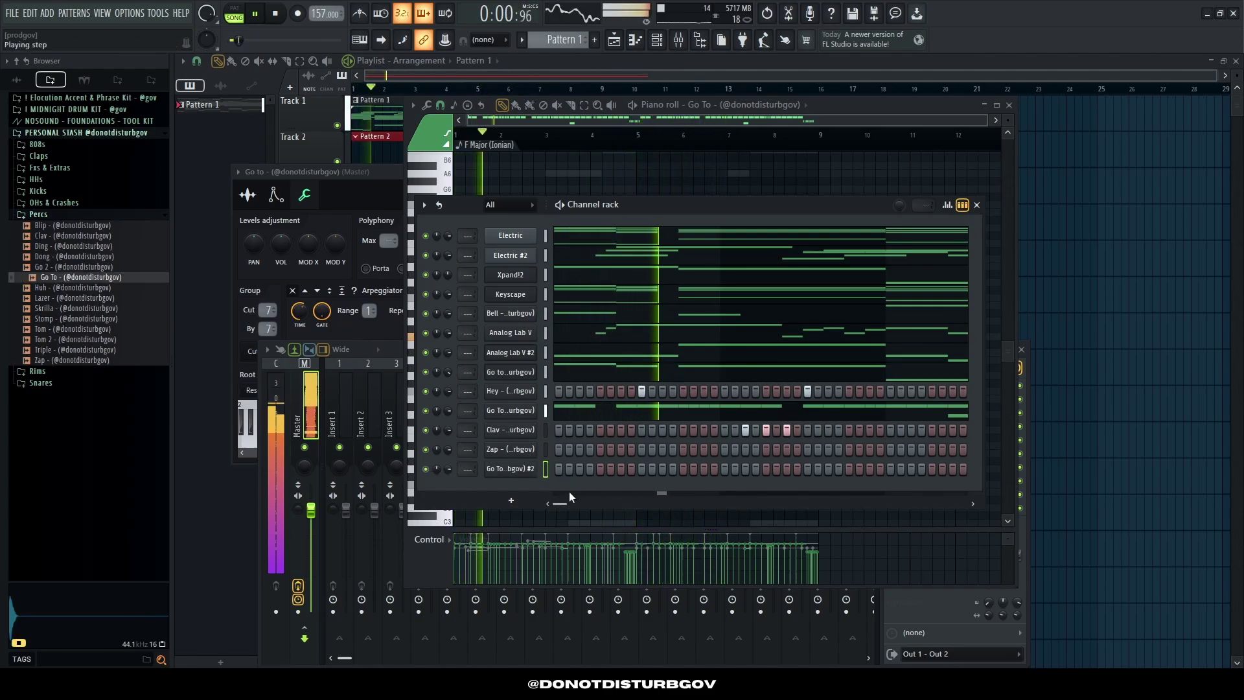
Step: Place Zap hits on steps 5 to 8 of bar 4 and Go To perc hits on steps 13 to 15 of bar 3
mouse_move(570, 497)
left_mouse_down()
mouse_move(595, 506)
mouse_move(553, 503)
mouse_move(577, 511)
left_mouse_up()
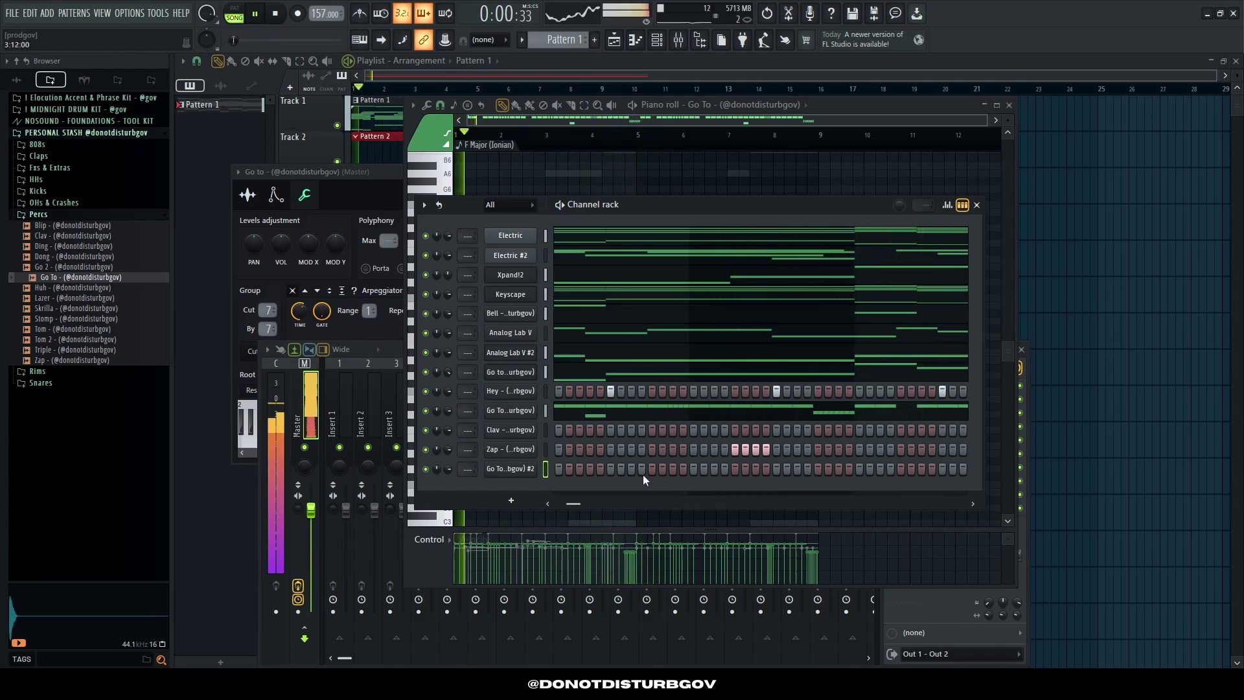
left_click_drag(573, 503, 561, 500)
Step: Add Skrilla from the Percs folder as a channel with a single hit on step 13 of bar 2
left_click_drag(97, 309, 720, 488)
left_click(720, 489)
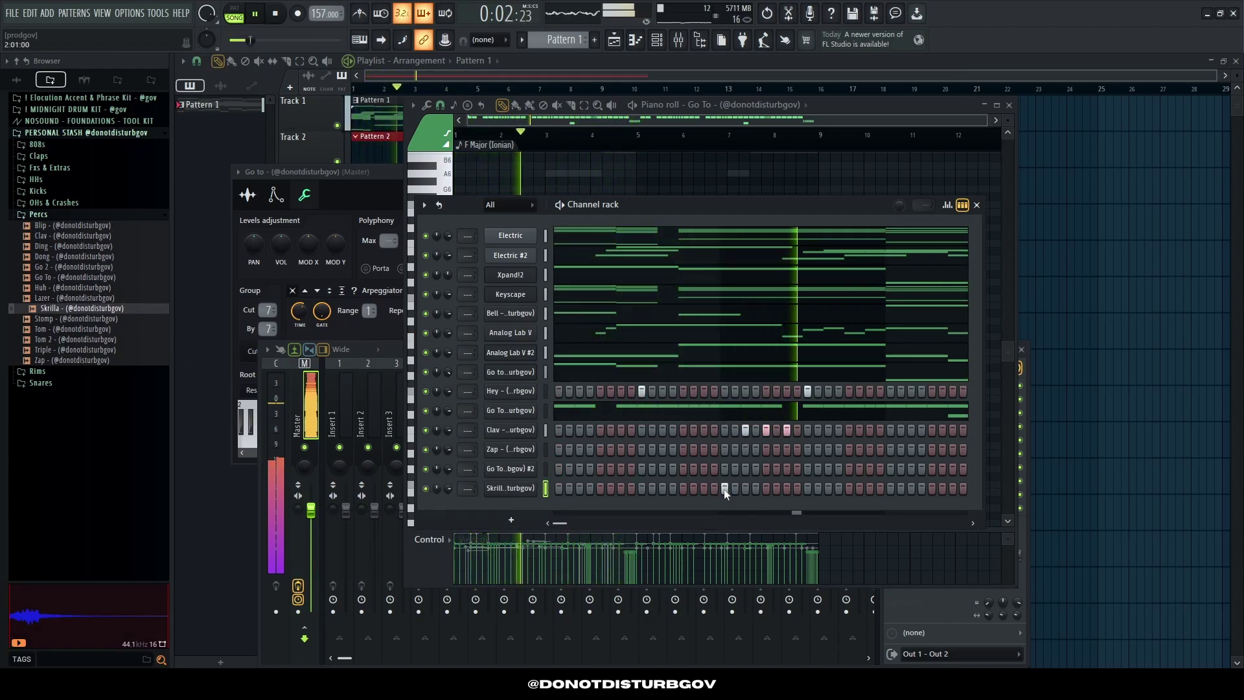
left_click(891, 489)
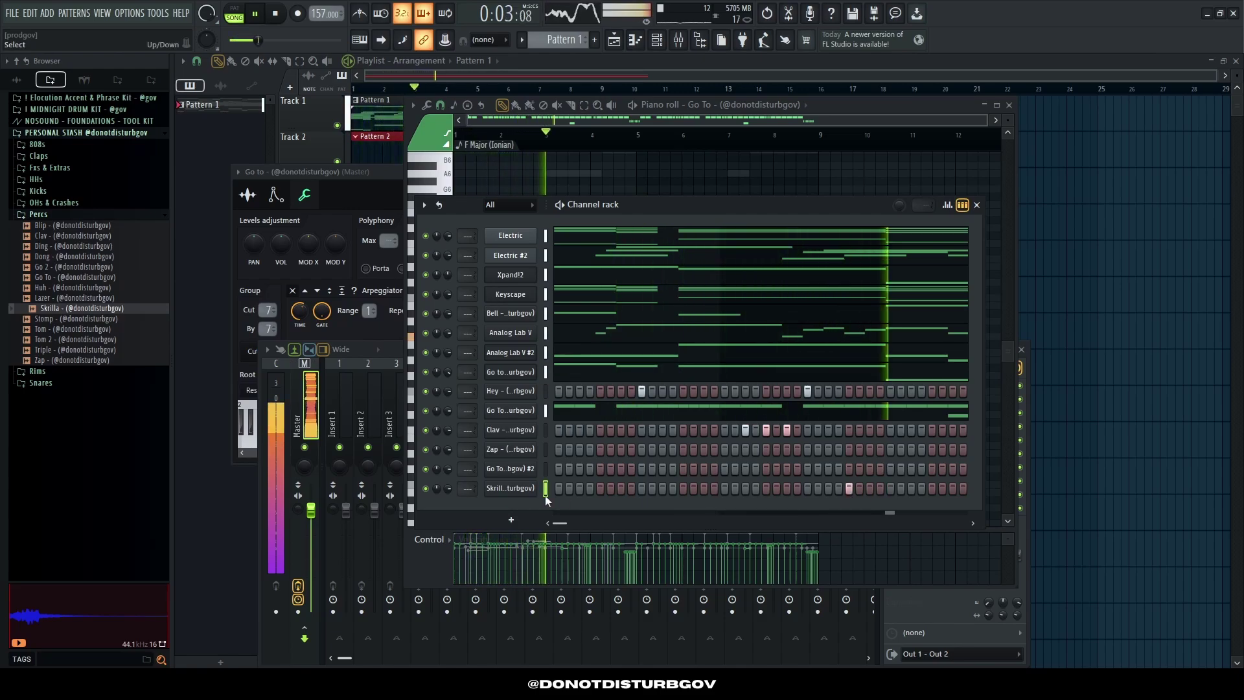
Step: Duplicate the Skrilla hit four bars further on, into bar 6, in its piano roll
right_click(526, 490)
left_click(563, 472)
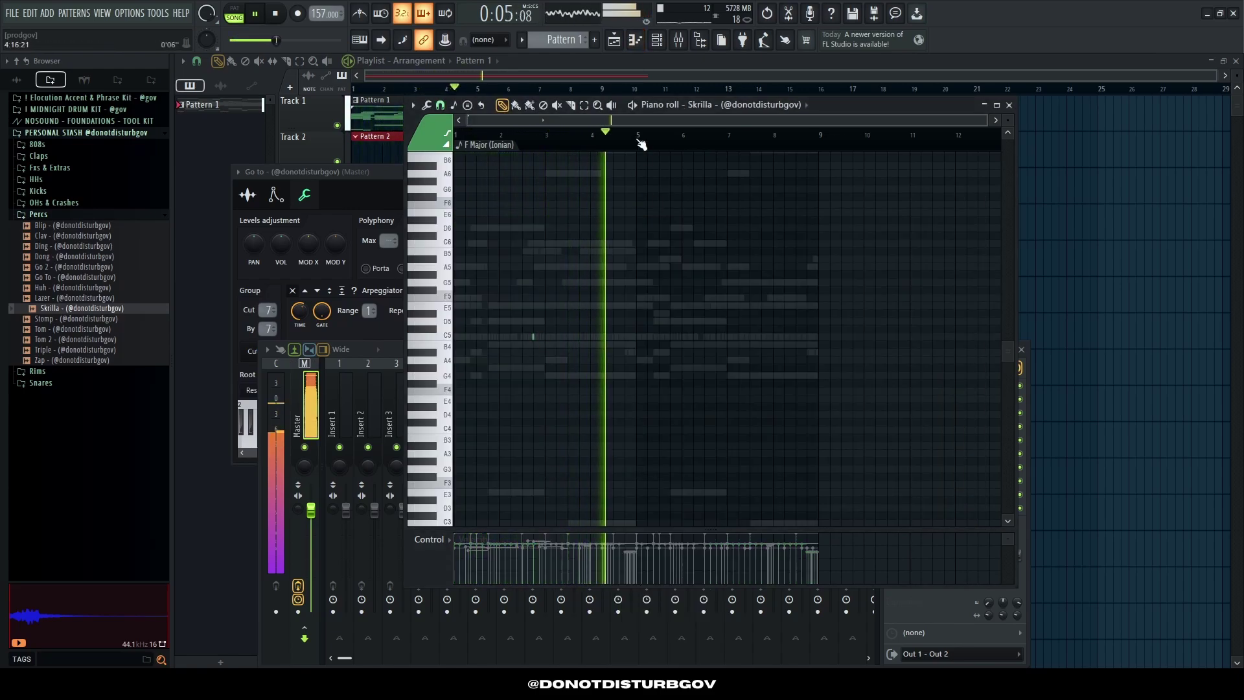
left_click_drag(638, 137, 455, 137)
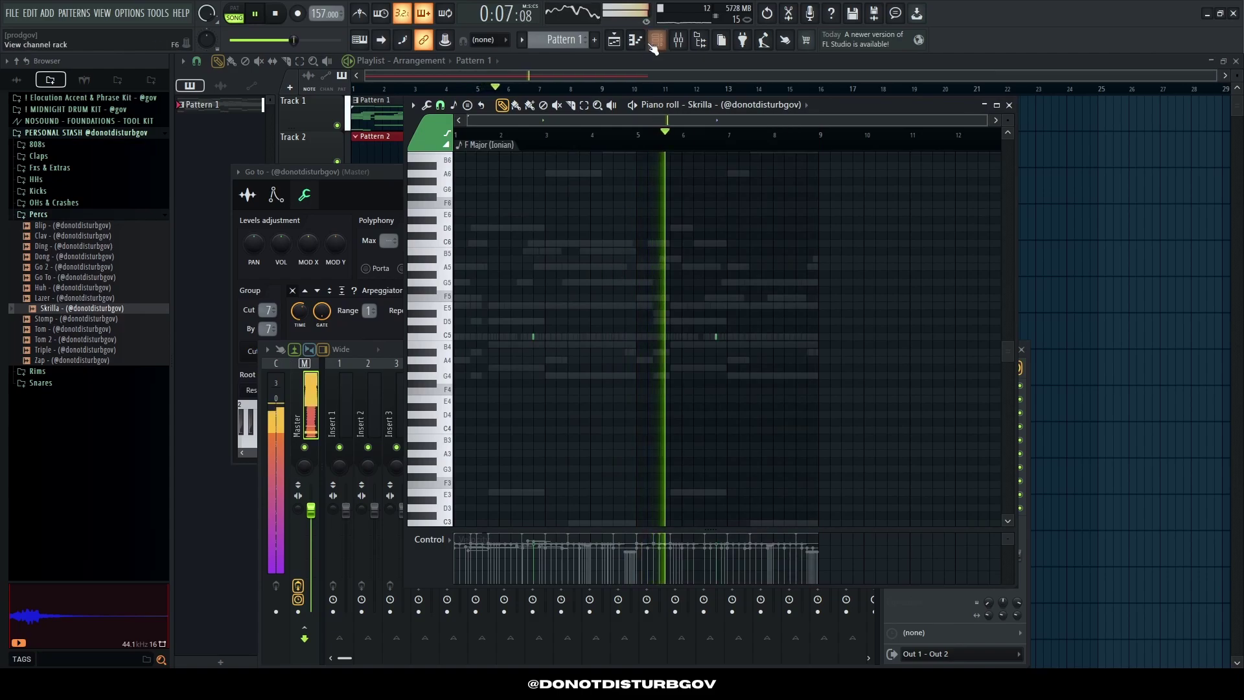
Step: Add Direct from the OHs & Crashes folder with hits on steps 1 and 13 of bar 1 and step 1 of bar 3
left_click(597, 59)
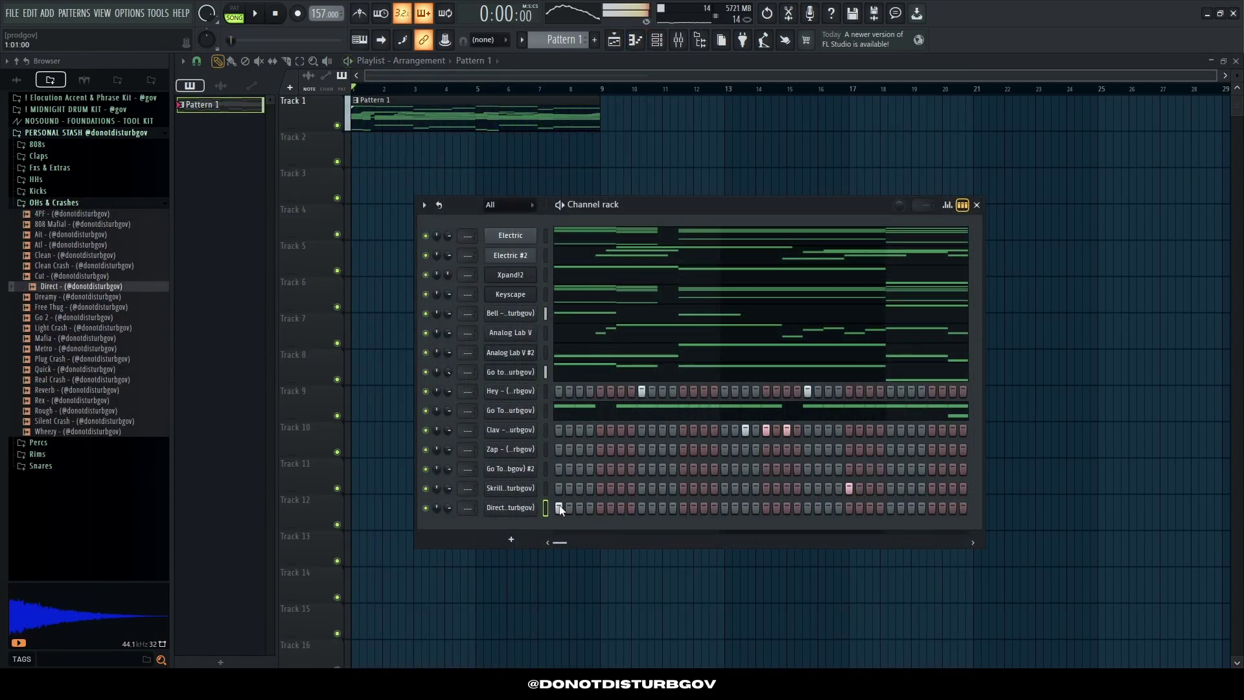
key("space")
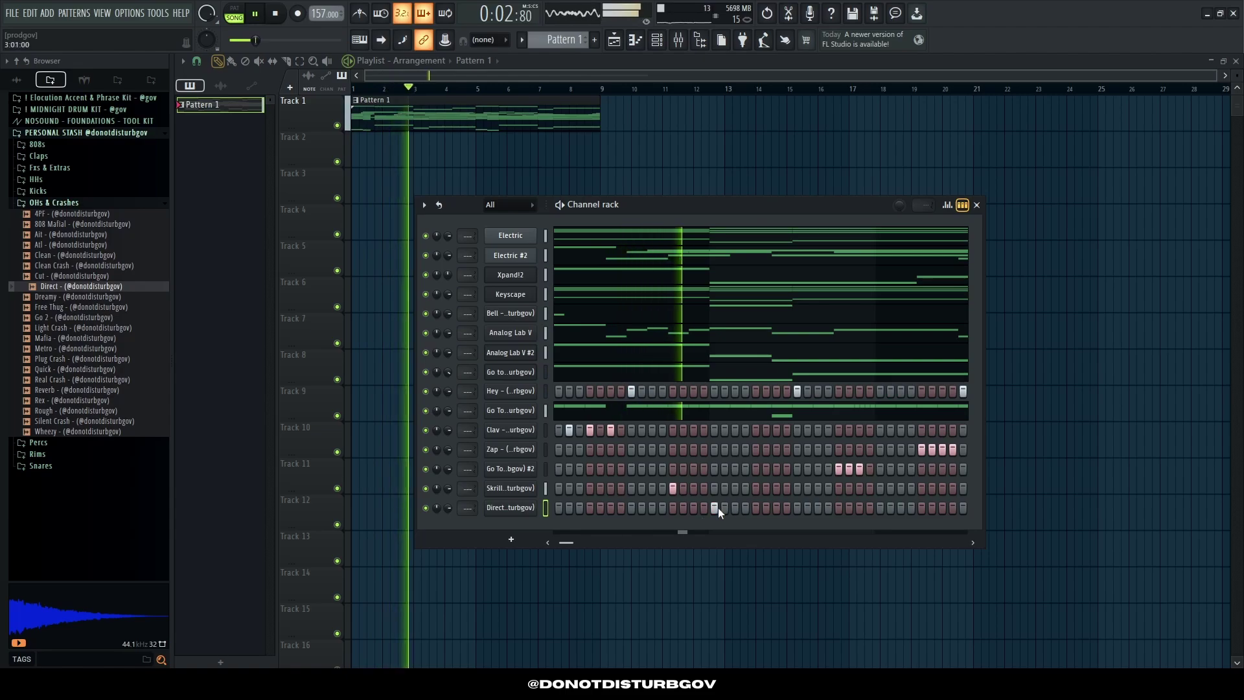
right_click(533, 508)
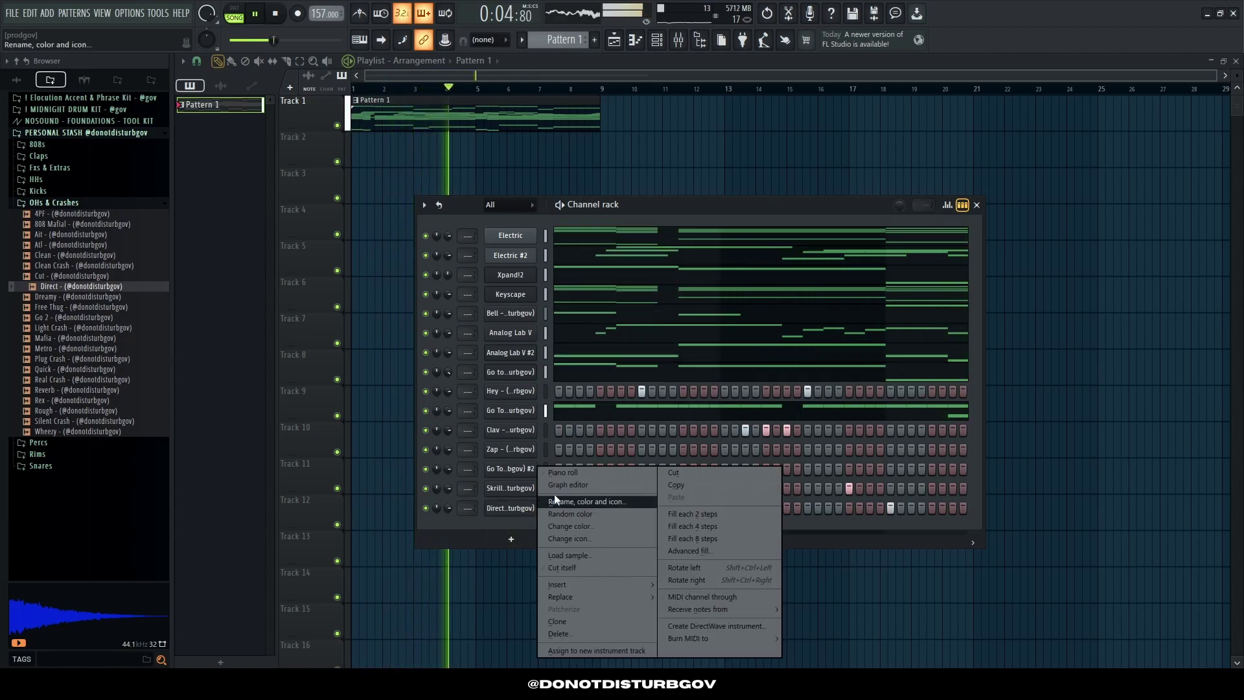
left_click(553, 493)
key("space")
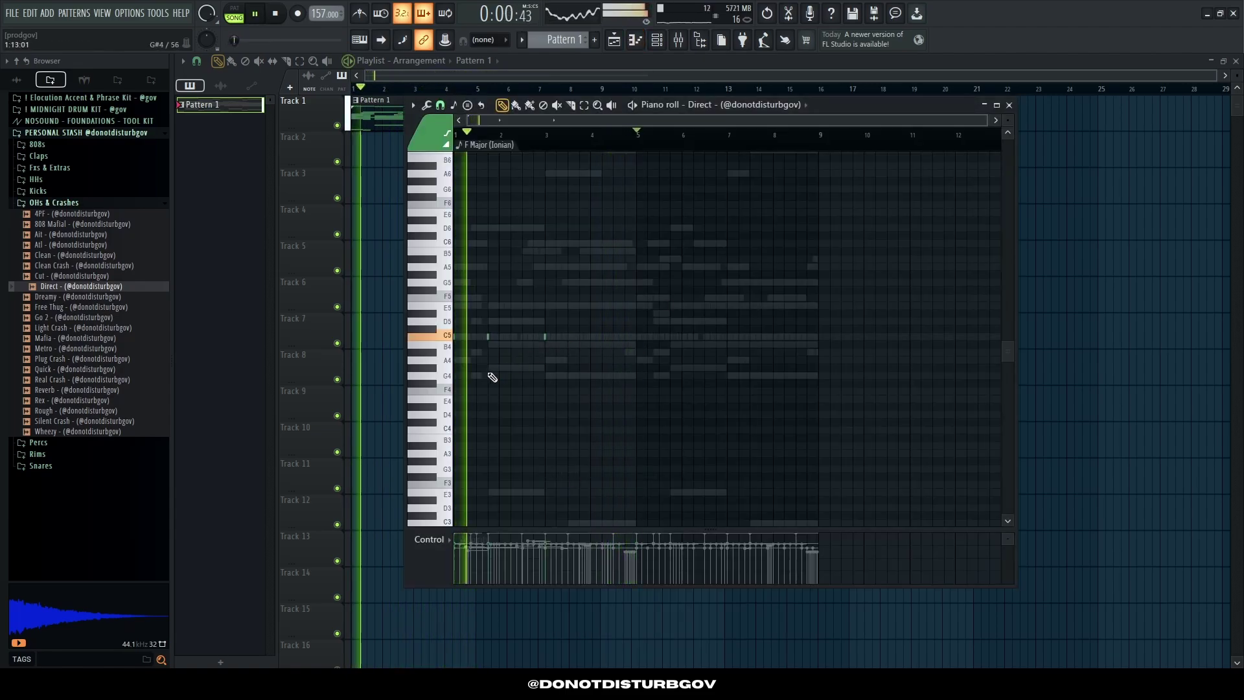
Step: Add a C5 hit at step 5 of bar 4 in the Direct channel's piano roll
scroll(559, 387, "up", 1)
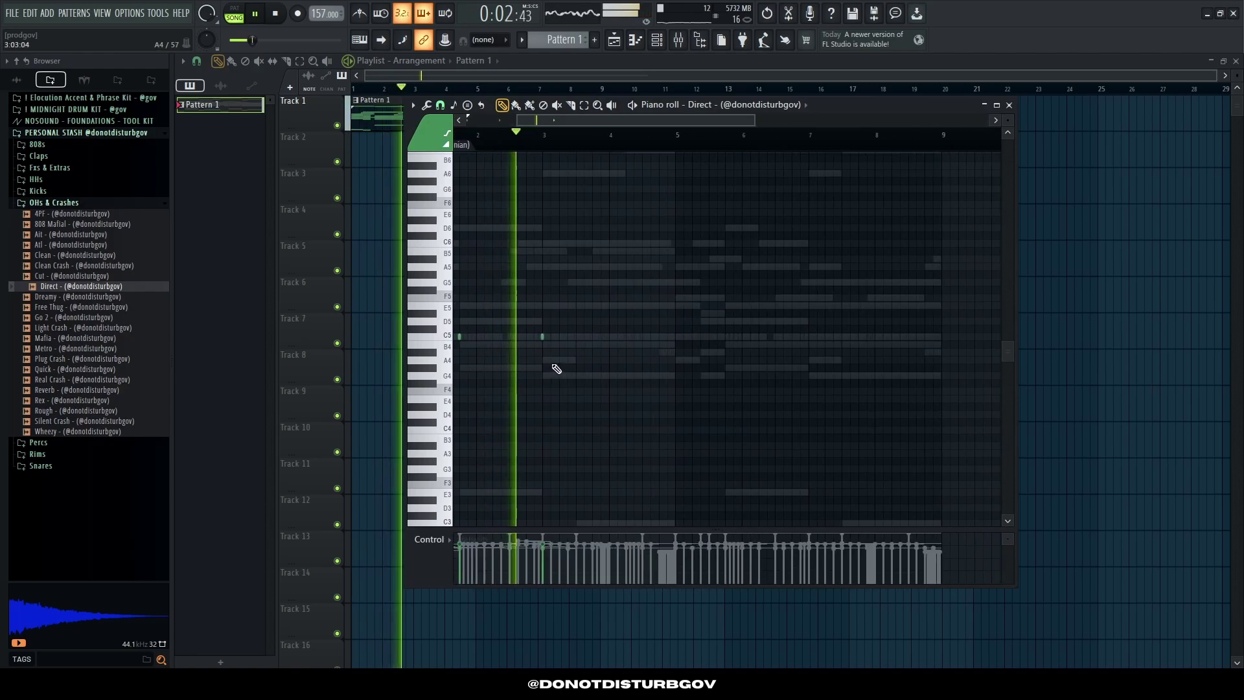
scroll(586, 364, "up", 3)
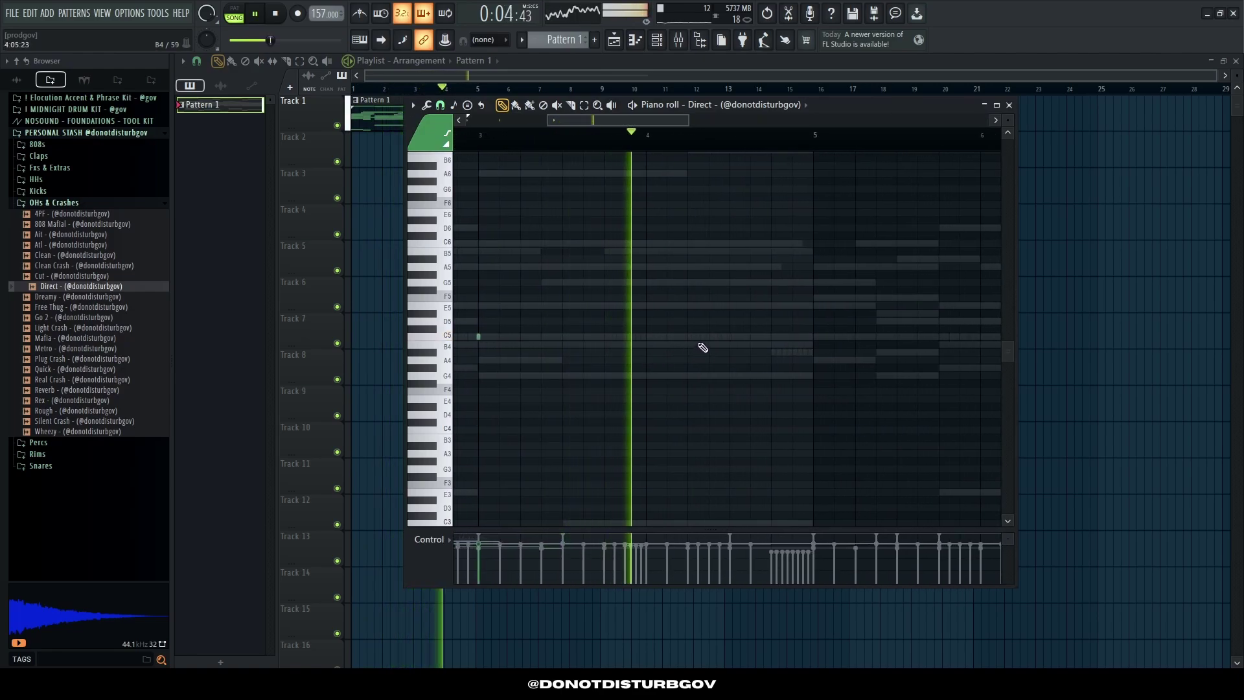
scroll(679, 205, "down", 3)
key("space")
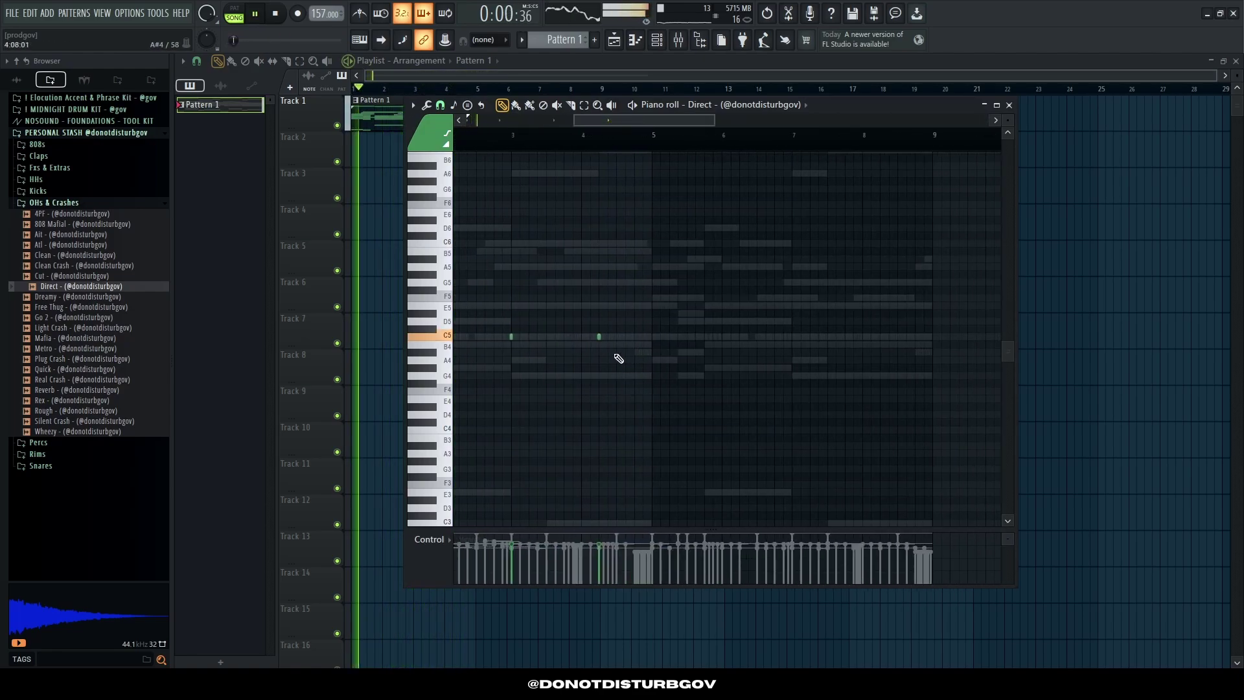
Step: Add a Direct hit at step 11 of bar 4 and duplicate bars 1 to 4 into bars 5 to 8
left_click(644, 139)
scroll(573, 292, "up", 3)
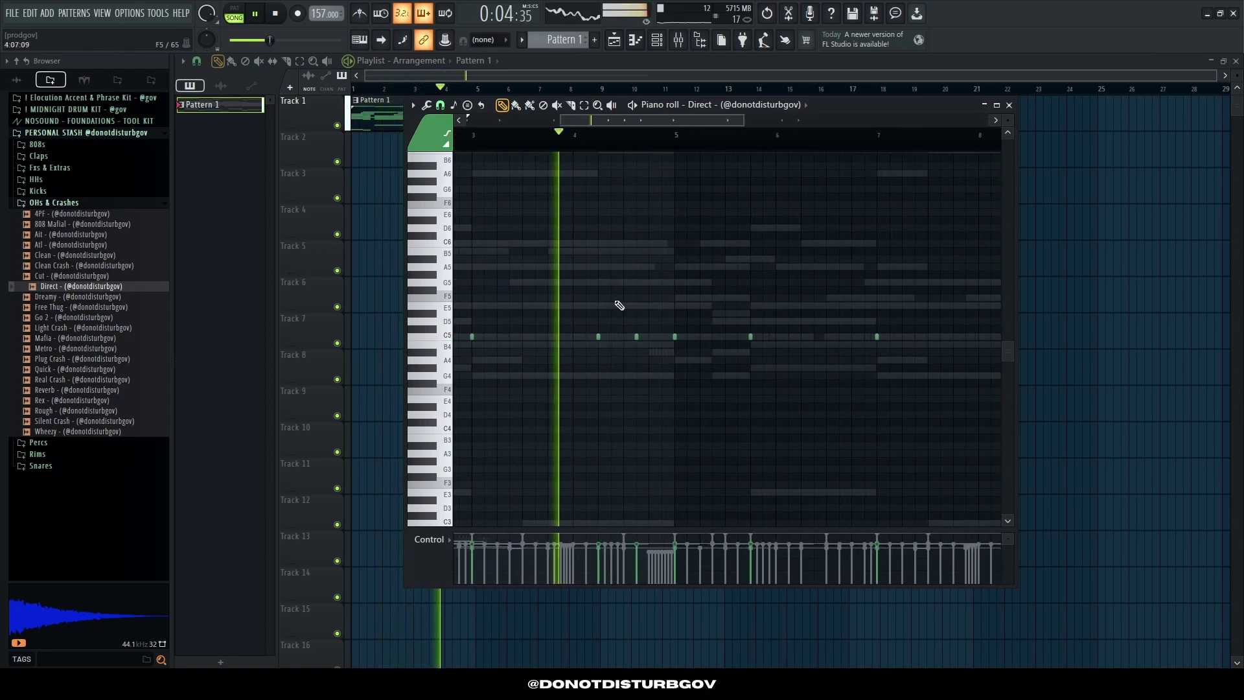
scroll(687, 303, "down", 3)
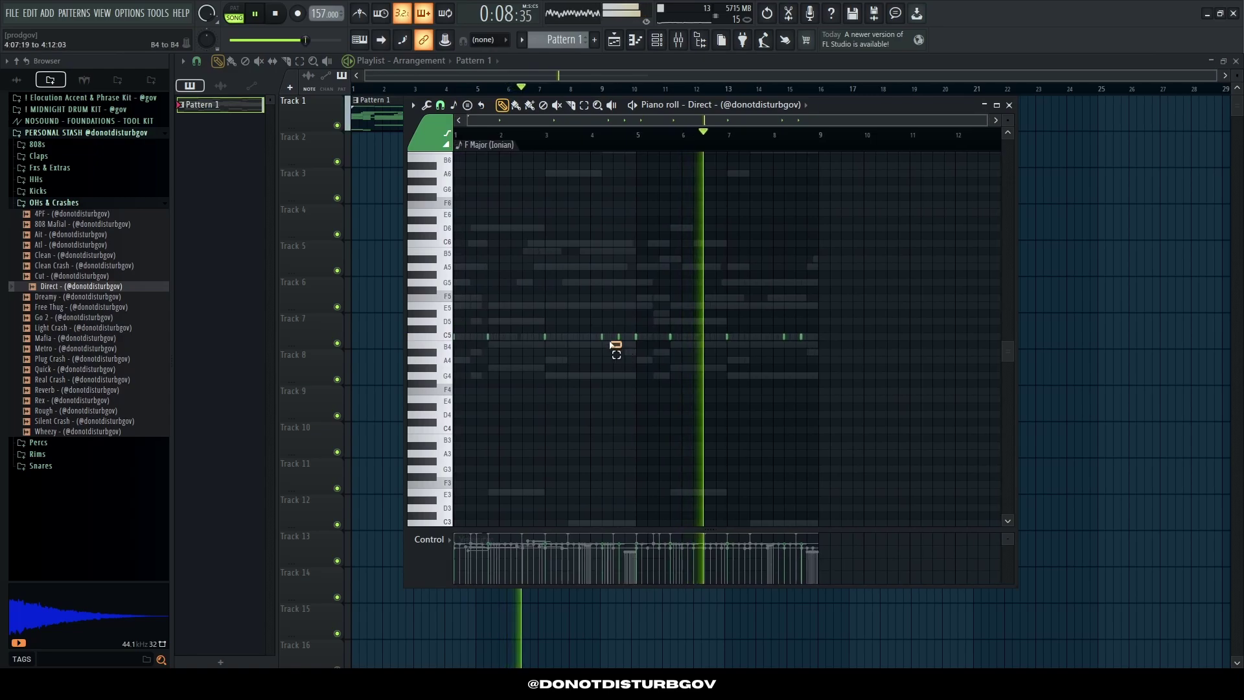
Step: Lower the velocity of the Direct hits at step 11 of bars 4 and 8
scroll(674, 356, "down", 1)
left_click_drag(817, 352, 771, 327)
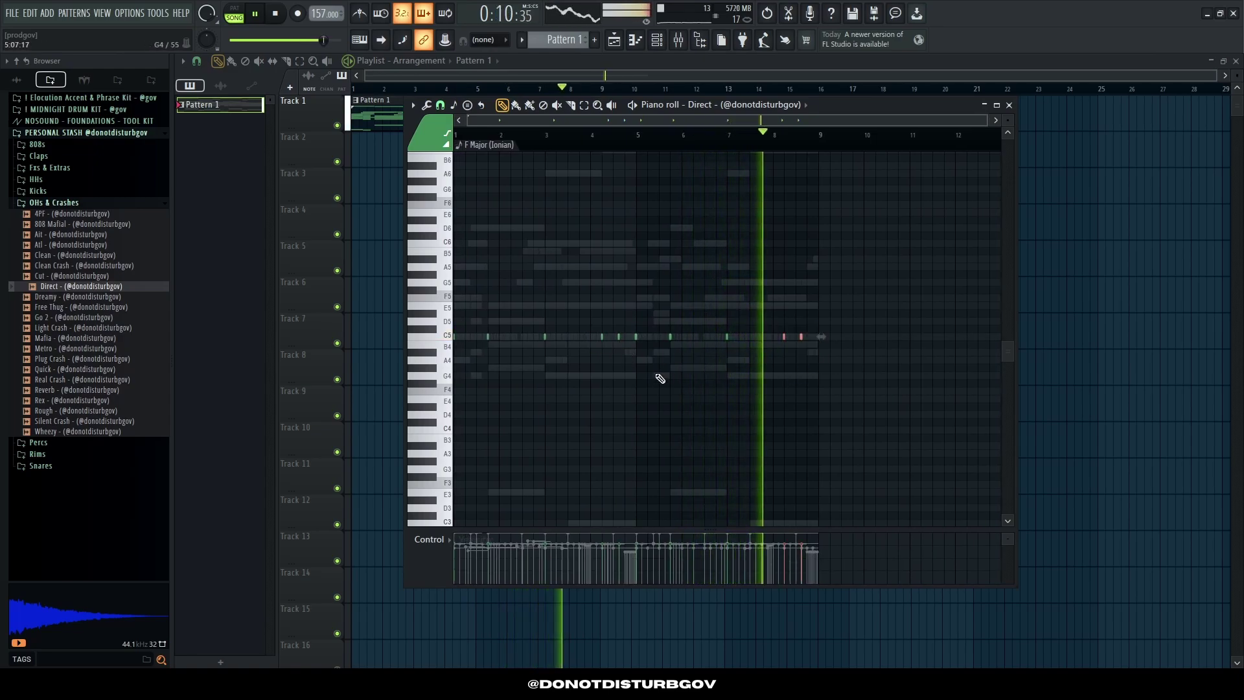
left_click_drag(580, 326, 627, 355)
left_click_drag(825, 352, 793, 327)
left_click(797, 405)
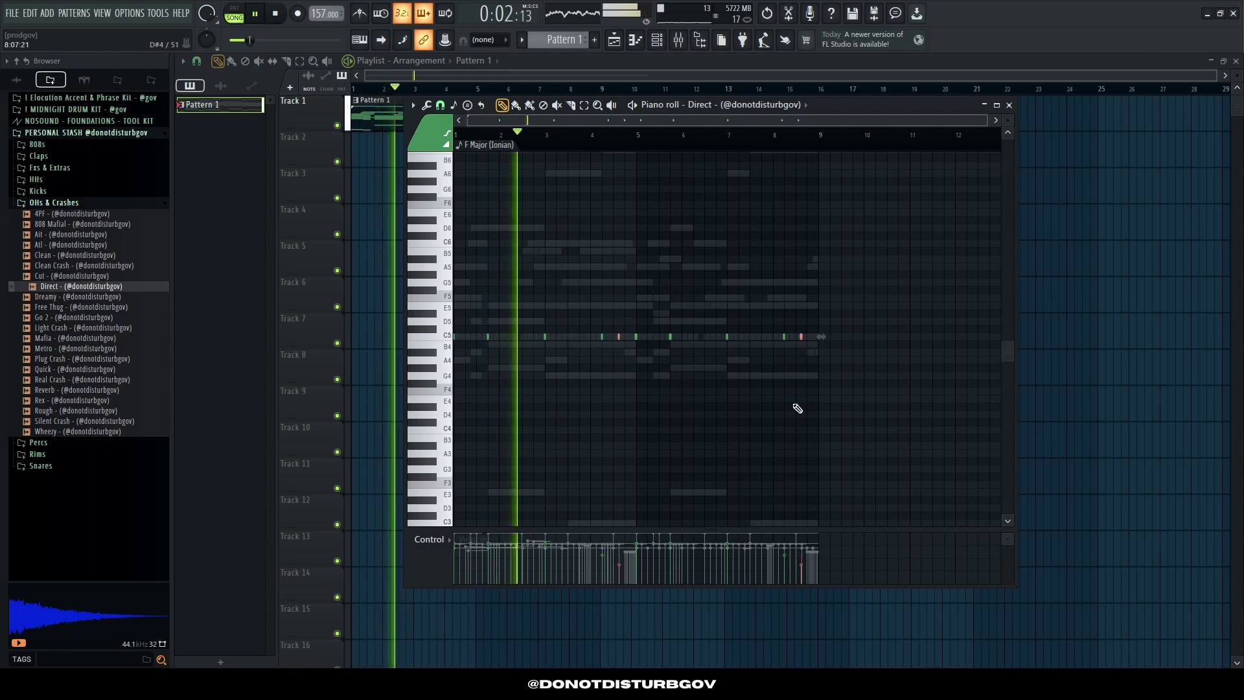
Step: Return to the playlist and split Pattern 1 into separate patterns by channel
key("F7")
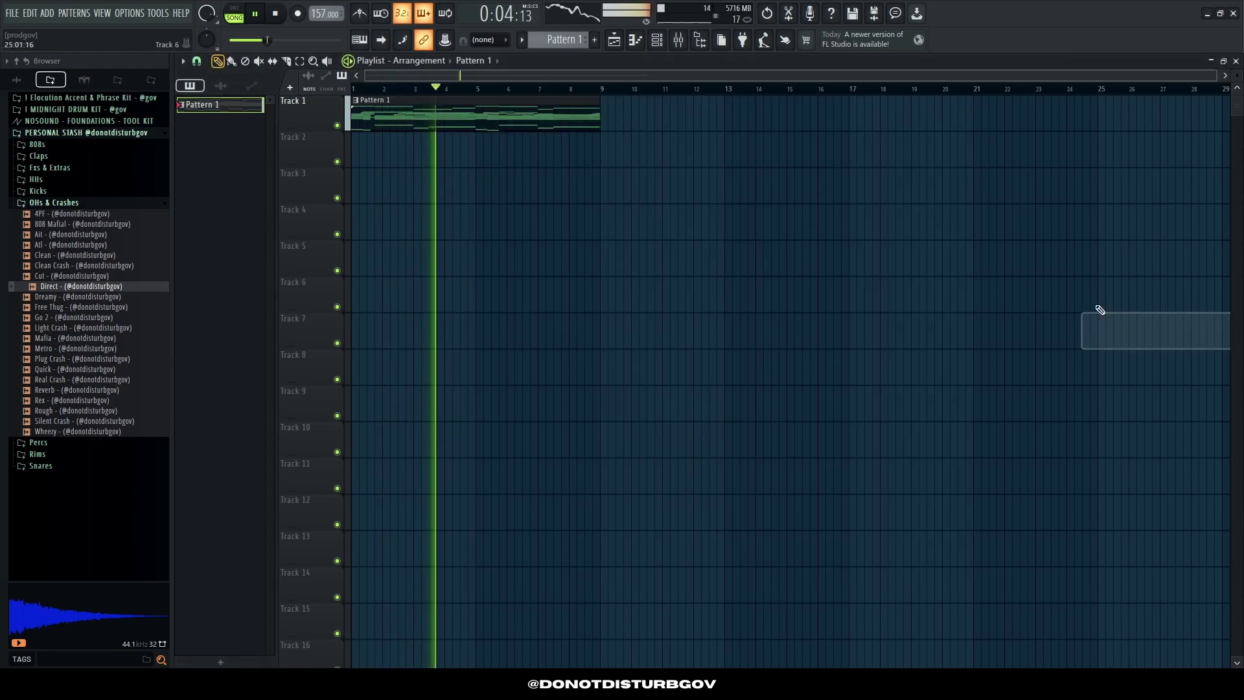
right_click(212, 103)
left_click(251, 315)
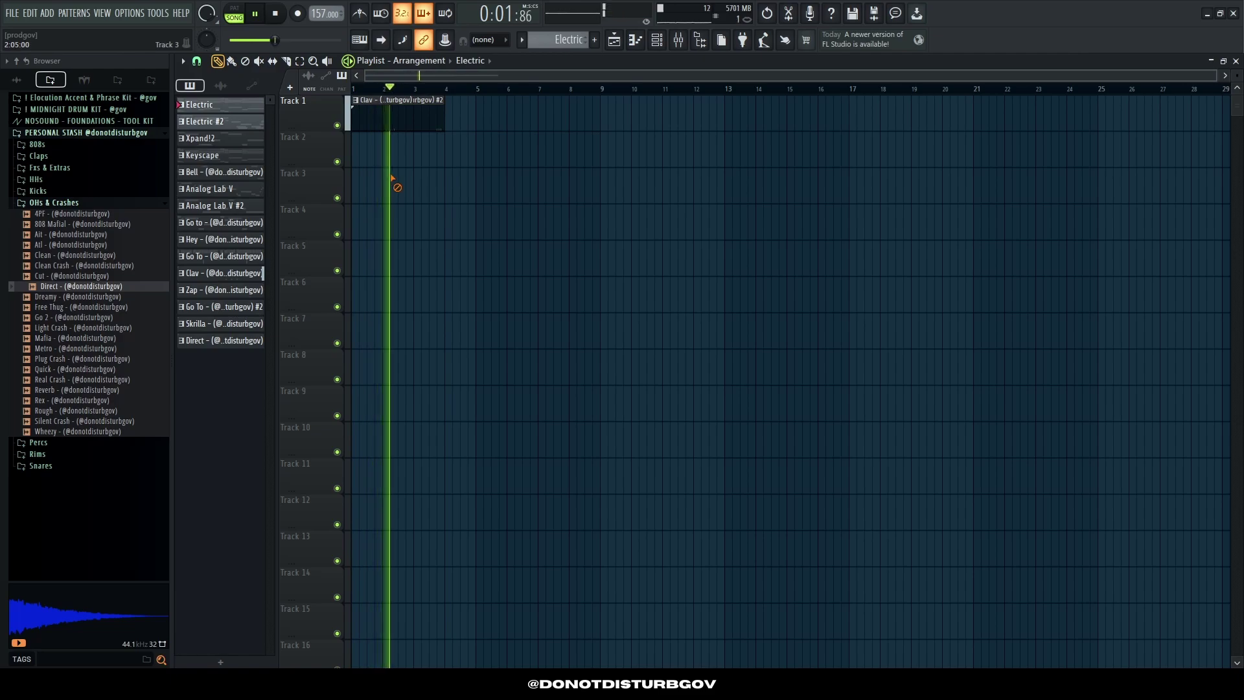
Step: Lay out the split patterns on Tracks 1 to 15 from bar 1 and duplicate the whole block at bars 9 and 17
left_click_drag(214, 105, 363, 120)
key("ctrl+b")
key("ctrl+b")
key("ctrl+b")
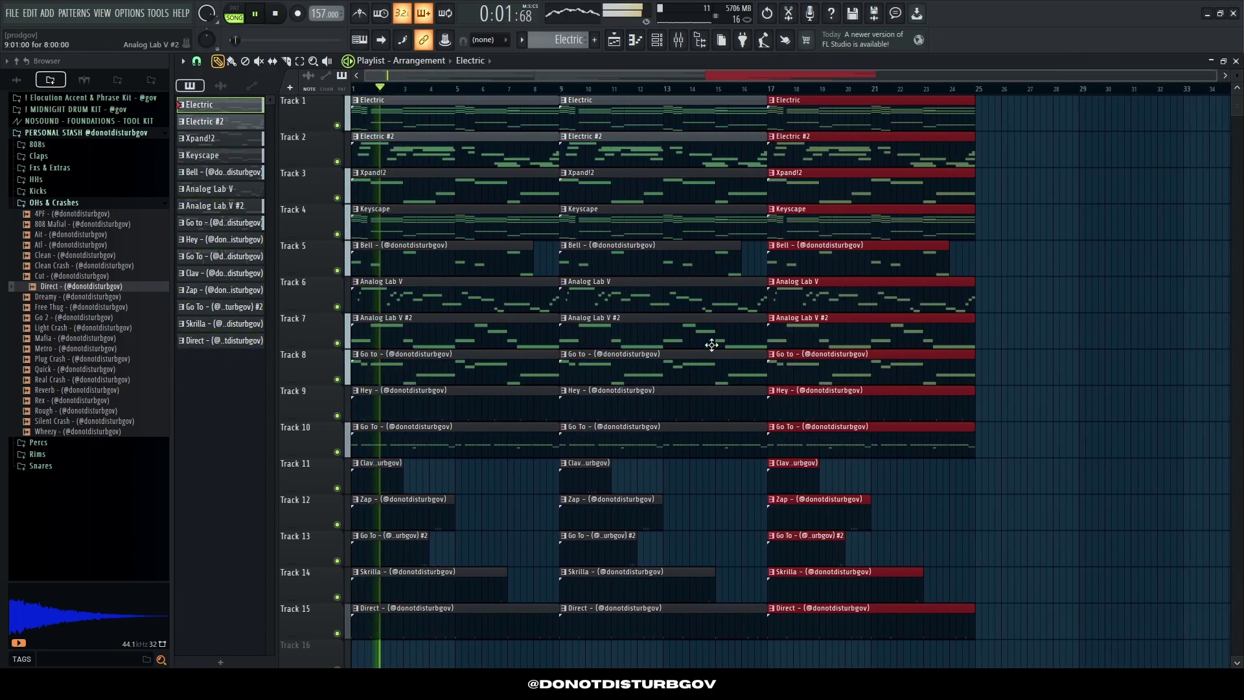
Step: Duplicate the whole clip block at bar 25 and delete the Electric #2 clip from bars 1 to 8 on Track 2
left_click(711, 344)
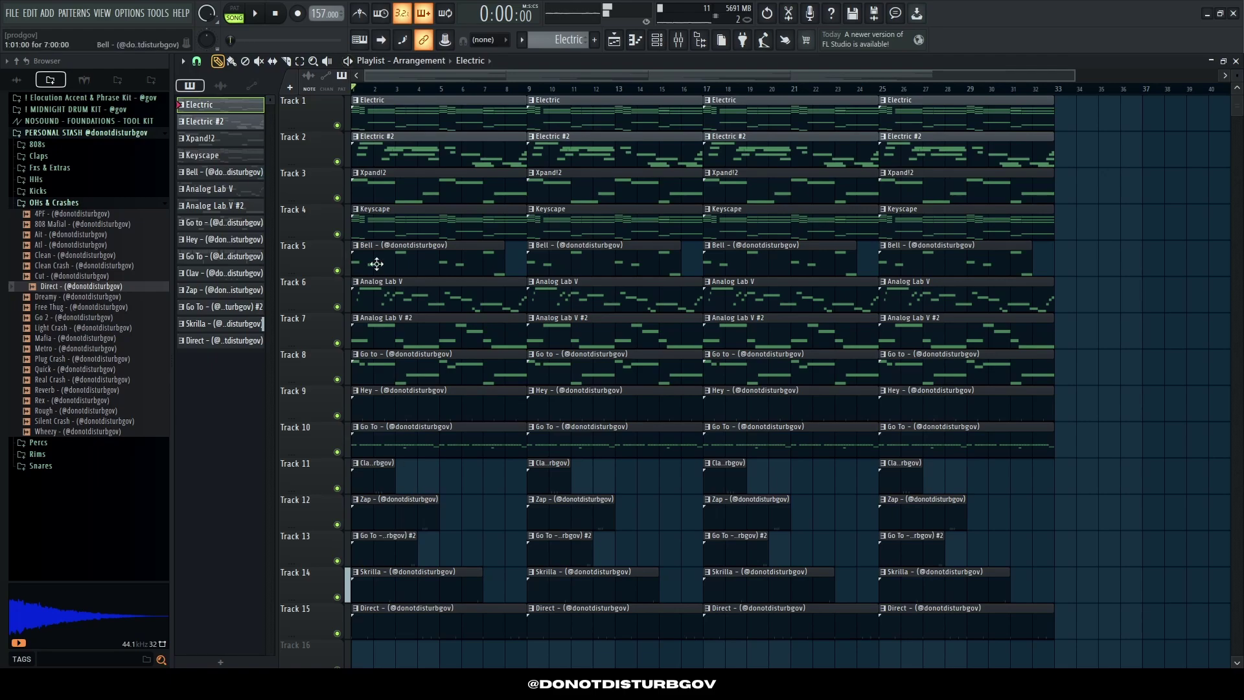
right_click(337, 125)
scroll(313, 192, "up", 5)
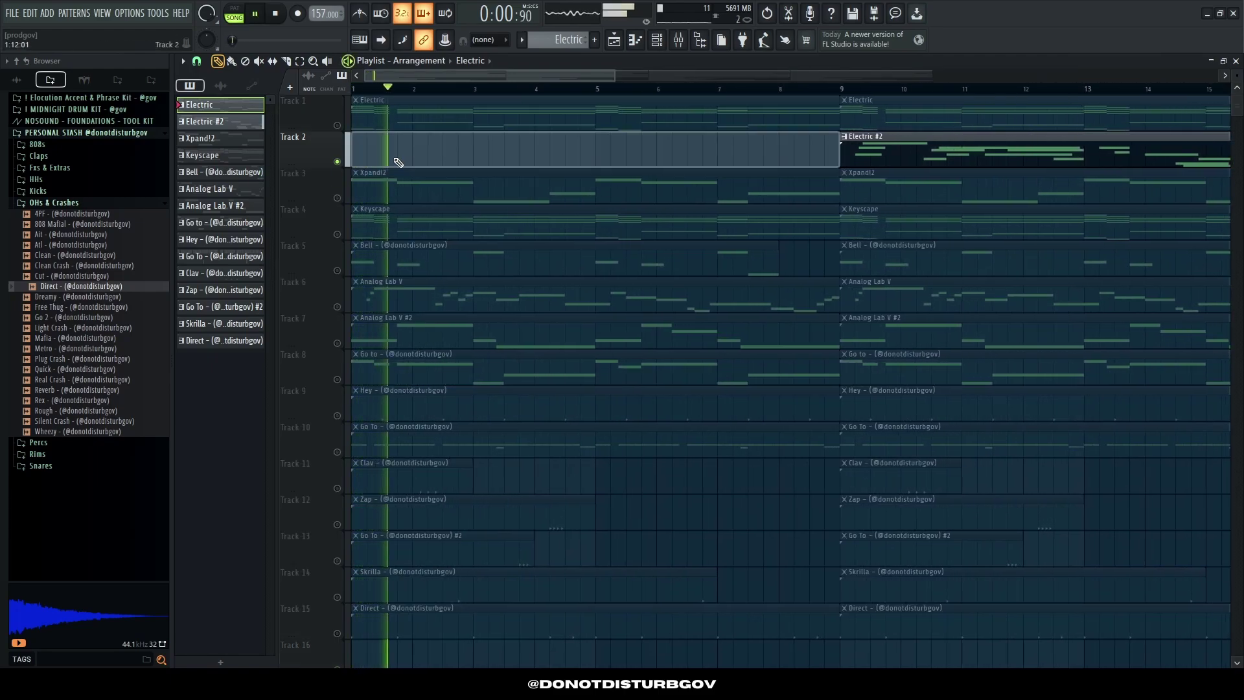
Step: Play the arrangement from the start with only Tracks 1, 3, 4 and 5 audible
left_click(337, 235)
key("space")
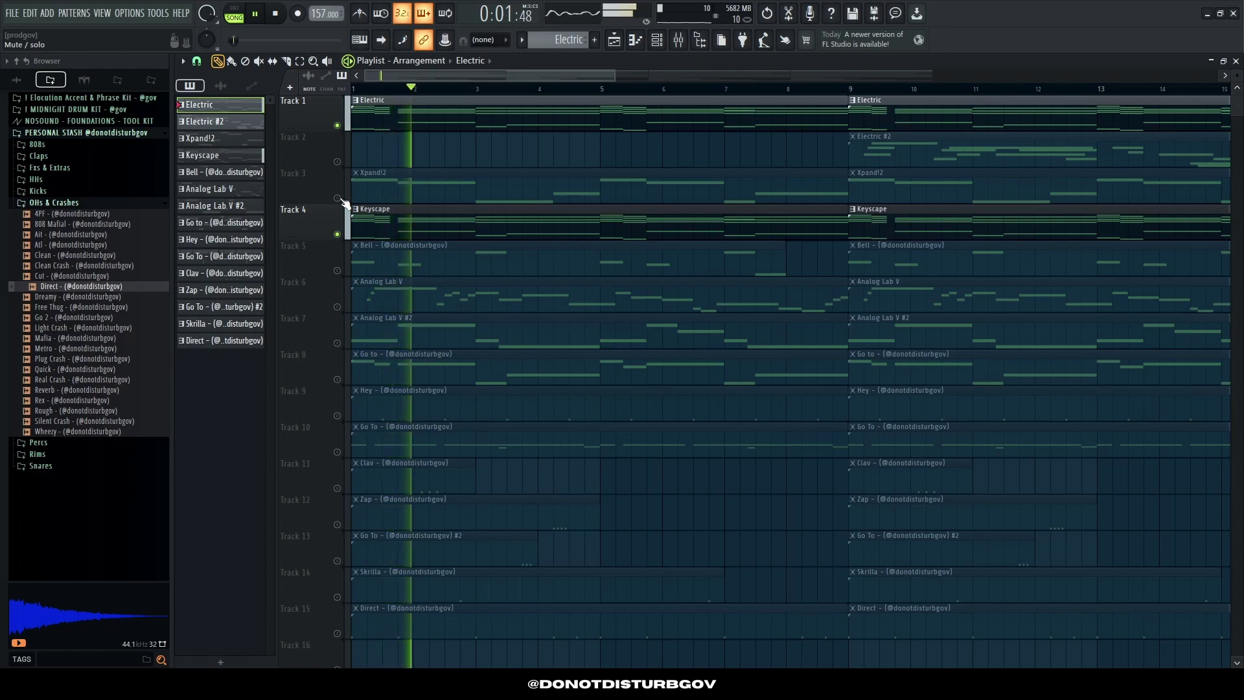
left_click(337, 197)
key("space")
key("space")
left_click(337, 270)
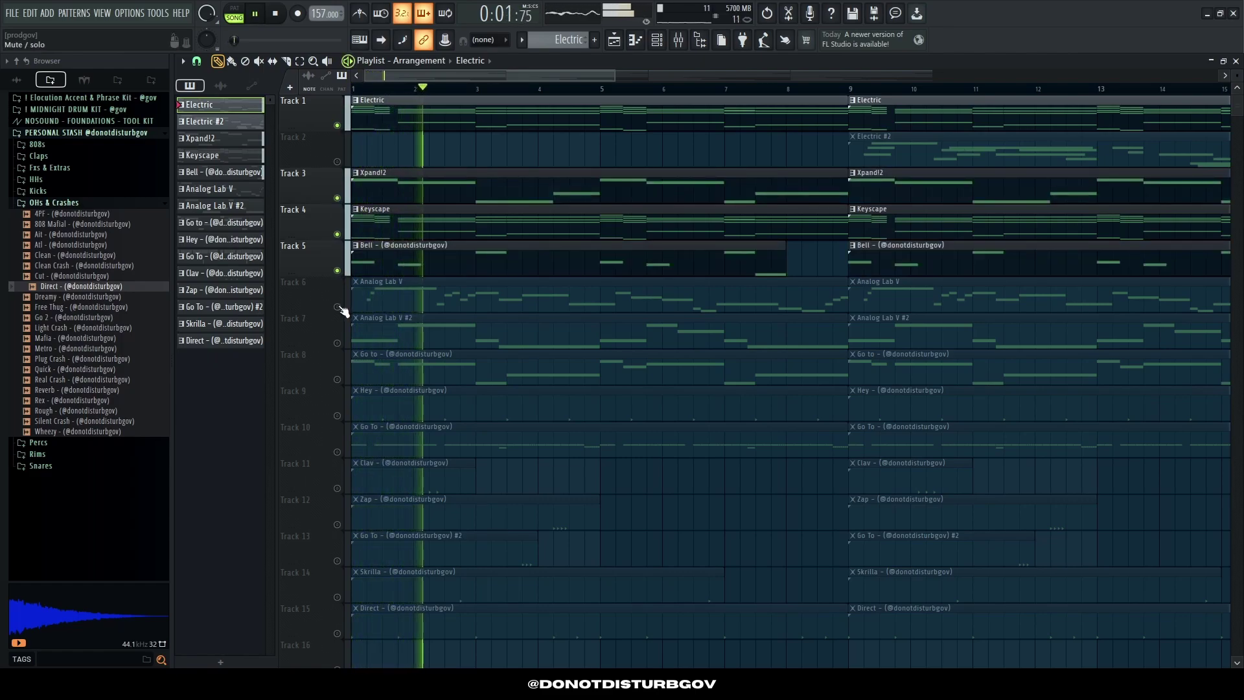
Step: Unmute Tracks 6, 7 and 8 and delete the Analog Lab V clip from bars 1 to 8 on Track 6
left_click(337, 306)
right_click(389, 298)
left_click(337, 343)
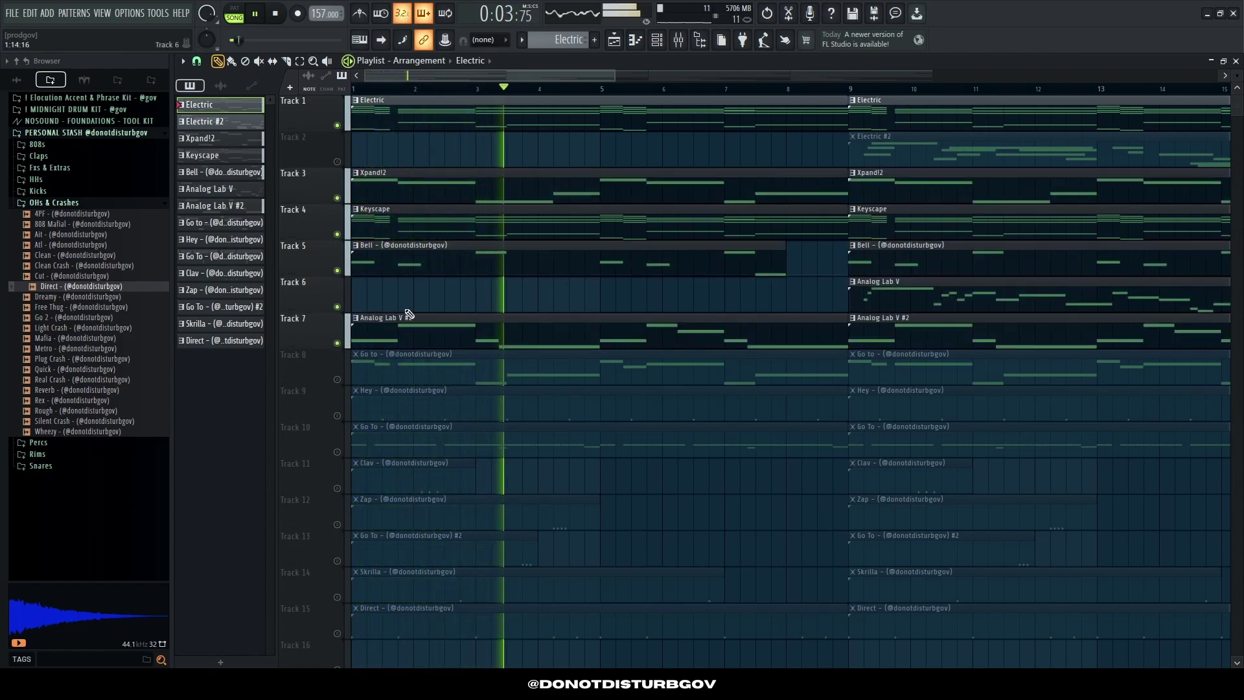
left_click(337, 378)
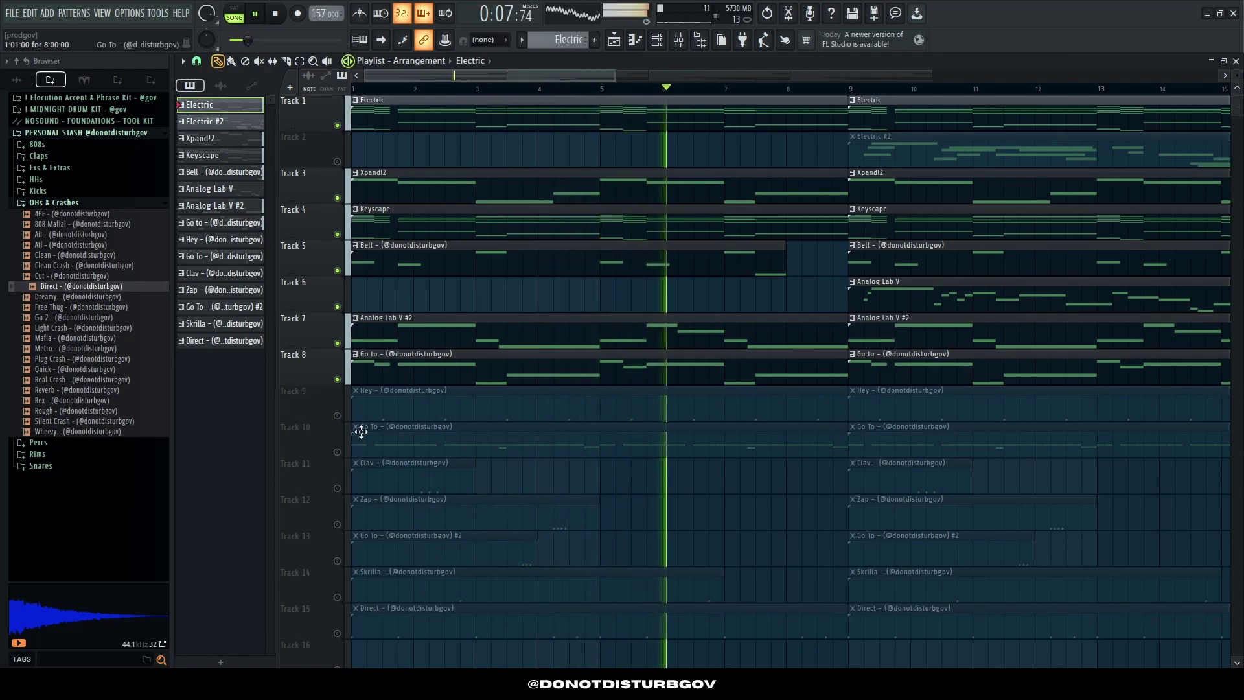
scroll(407, 432, "down", 5)
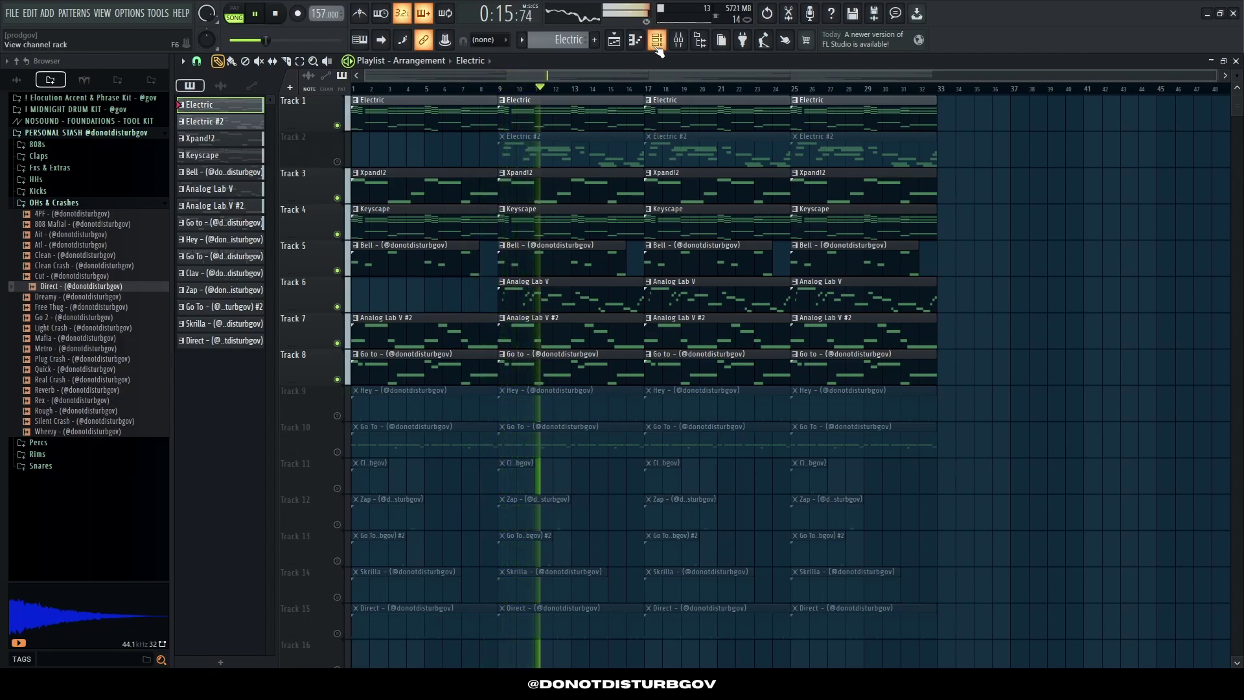
Step: Solo Track 7 and check the preset loaded in the Analog Lab V channel
right_click(337, 344)
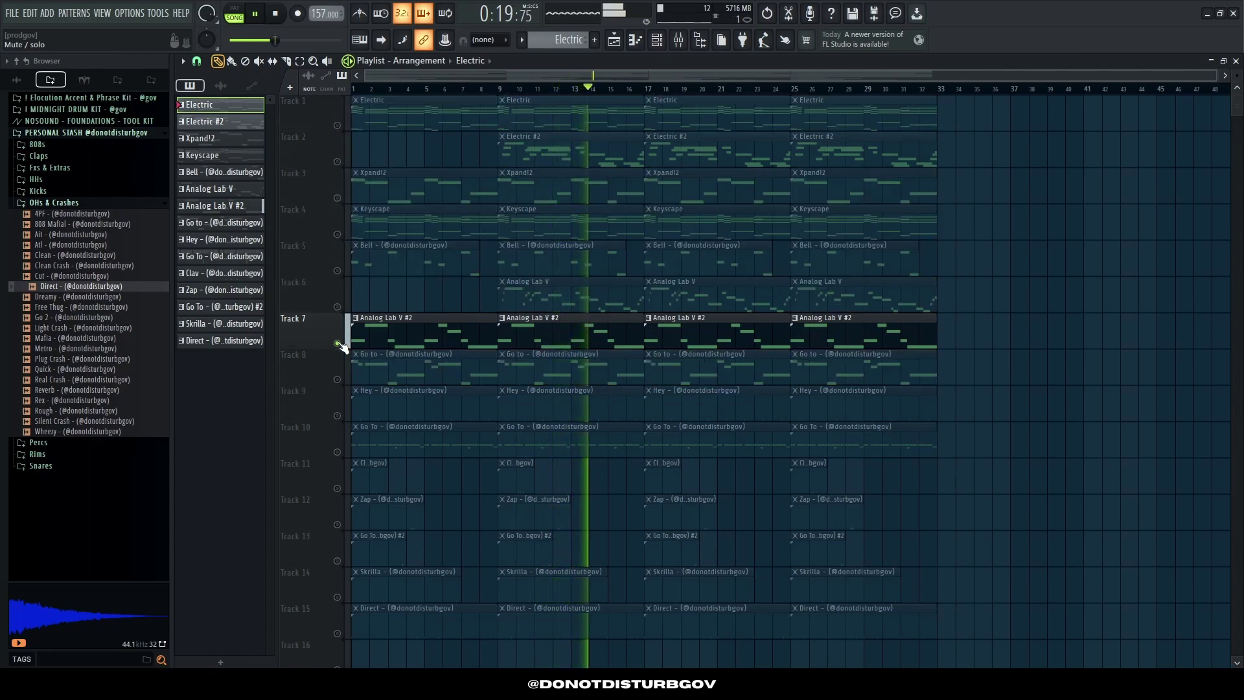
left_click(667, 39)
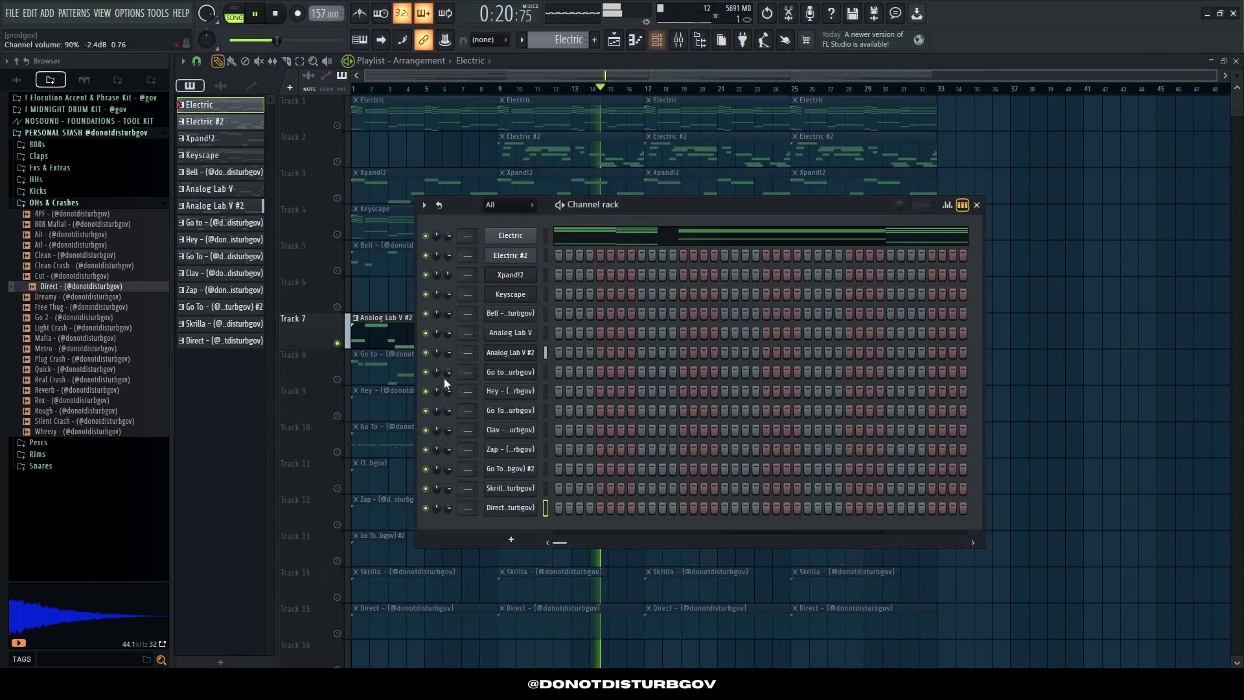
left_click(517, 336)
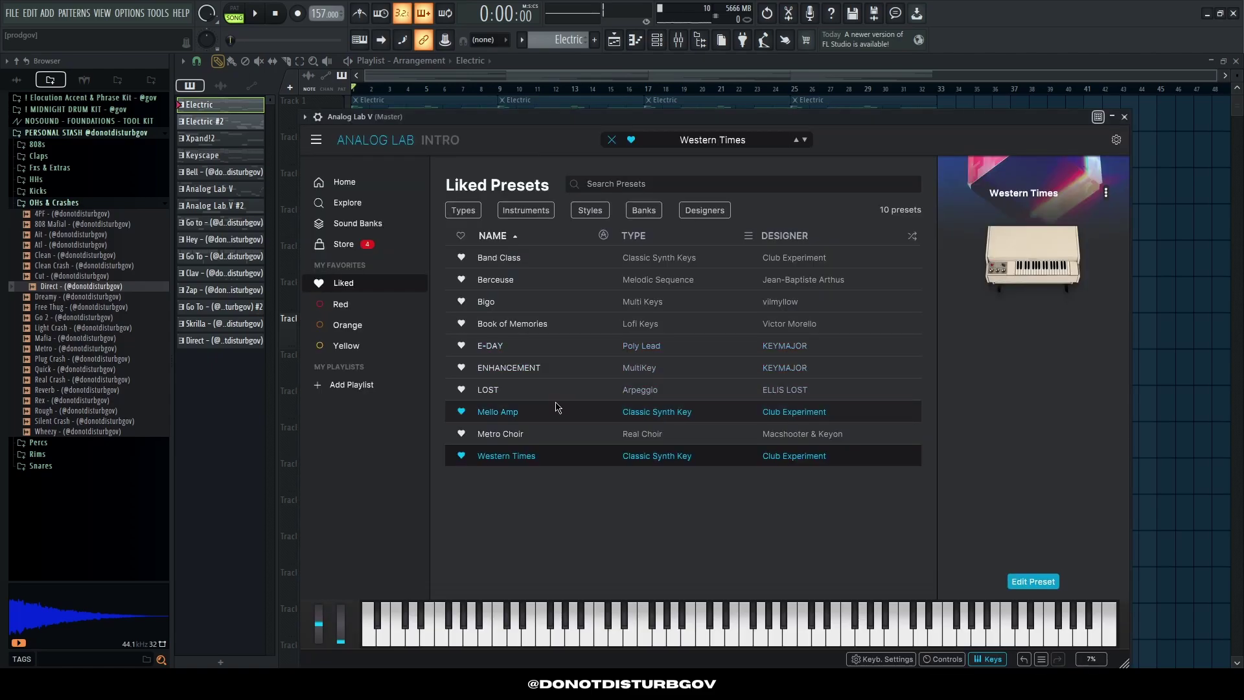
left_click(1125, 117)
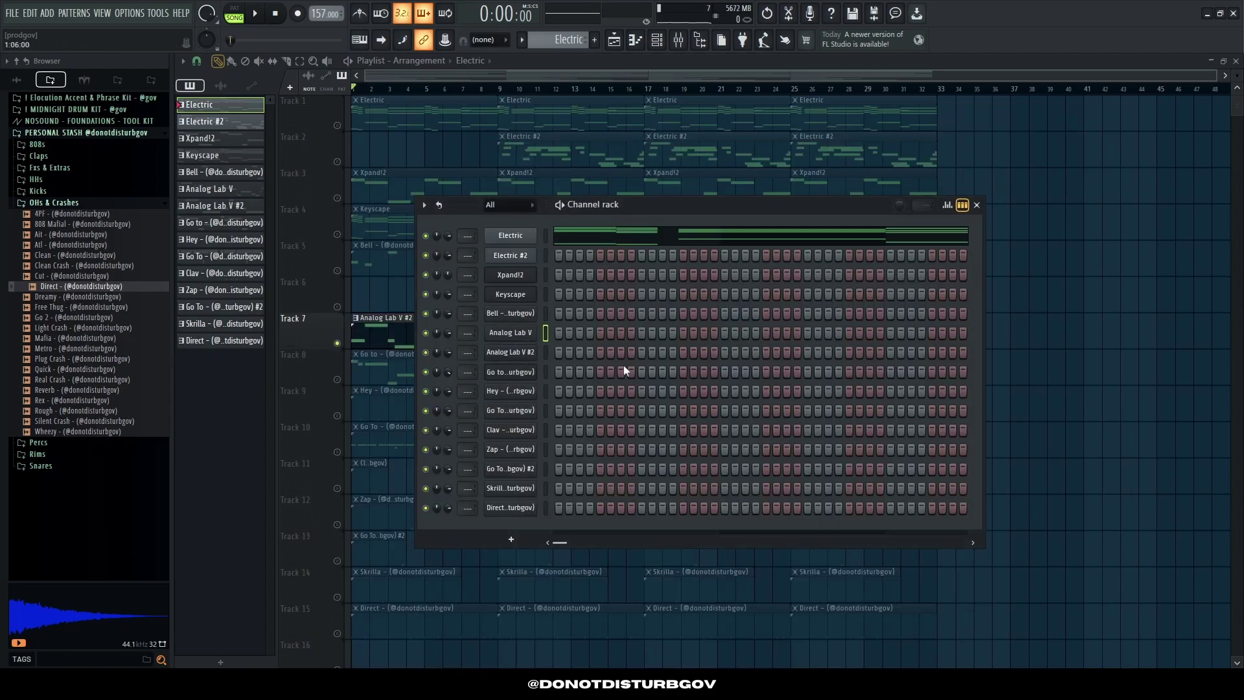
Step: Close the channel rack and unsolo Track 7 so that all tracks play
key("F6")
scroll(347, 389, "up", 5)
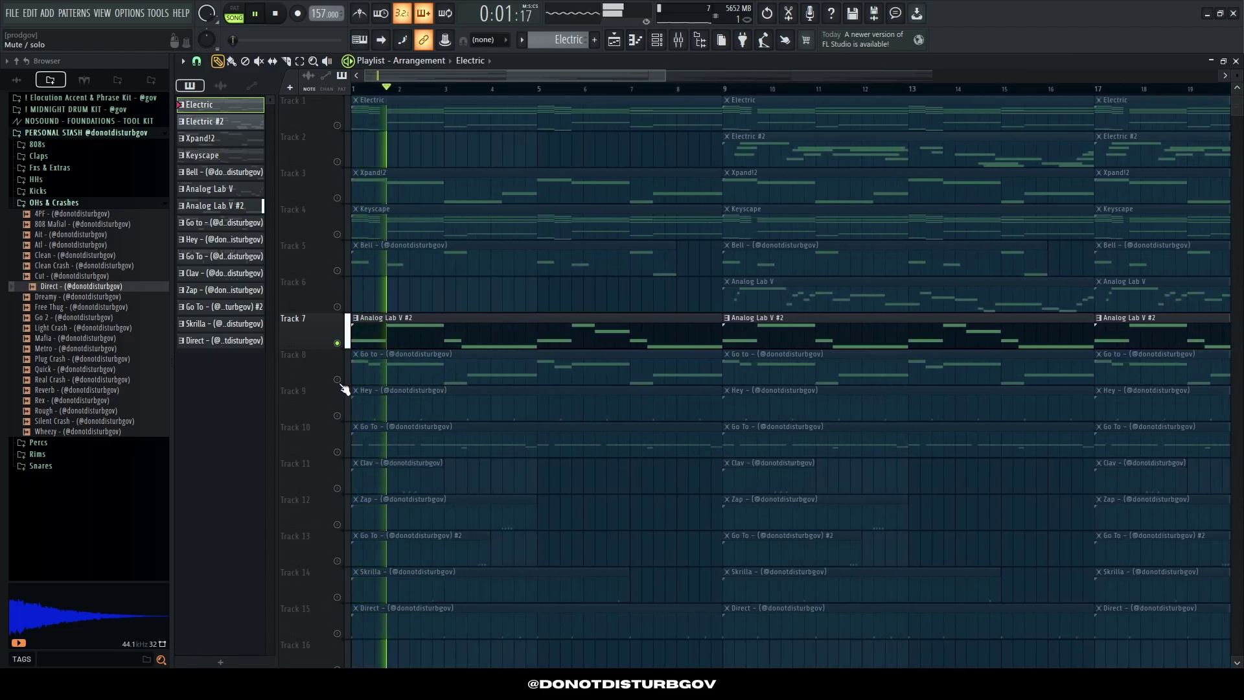
right_click(337, 344)
scroll(474, 311, "down", 3)
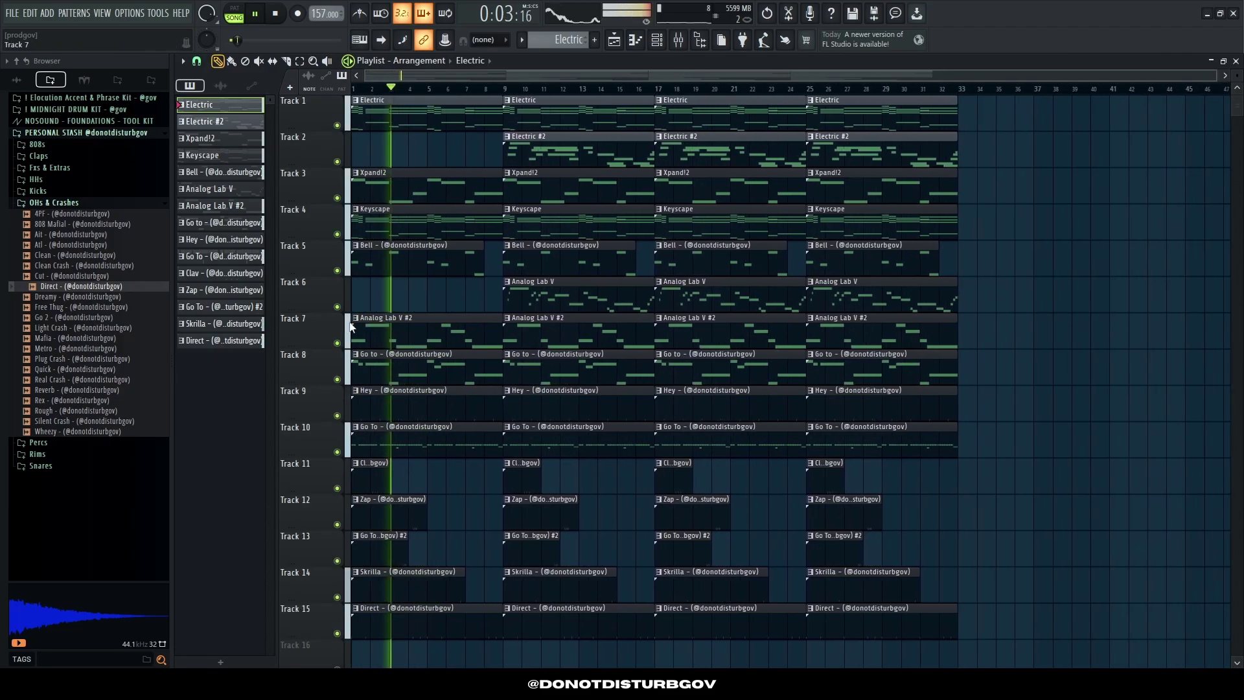
Step: Delete the Direct clip from bars 1 to 8 on Track 15
scroll(475, 311, "up", 5)
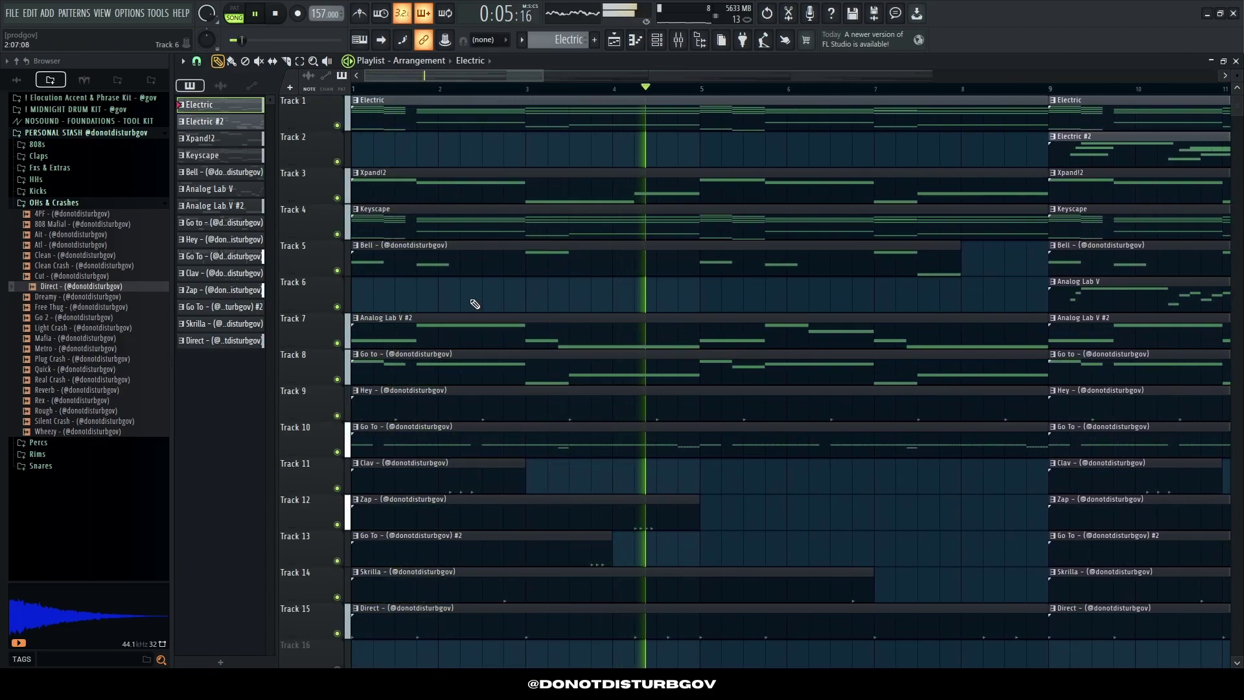
scroll(476, 421, "down", 3)
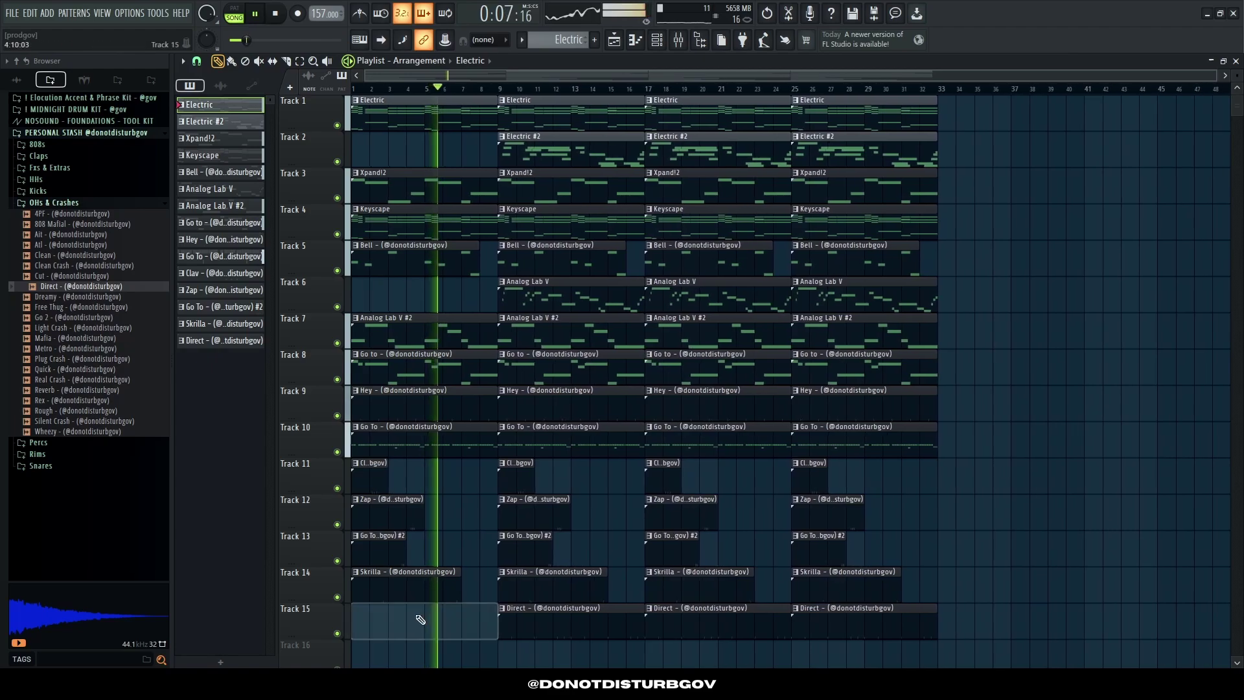
scroll(337, 557, "up", 3)
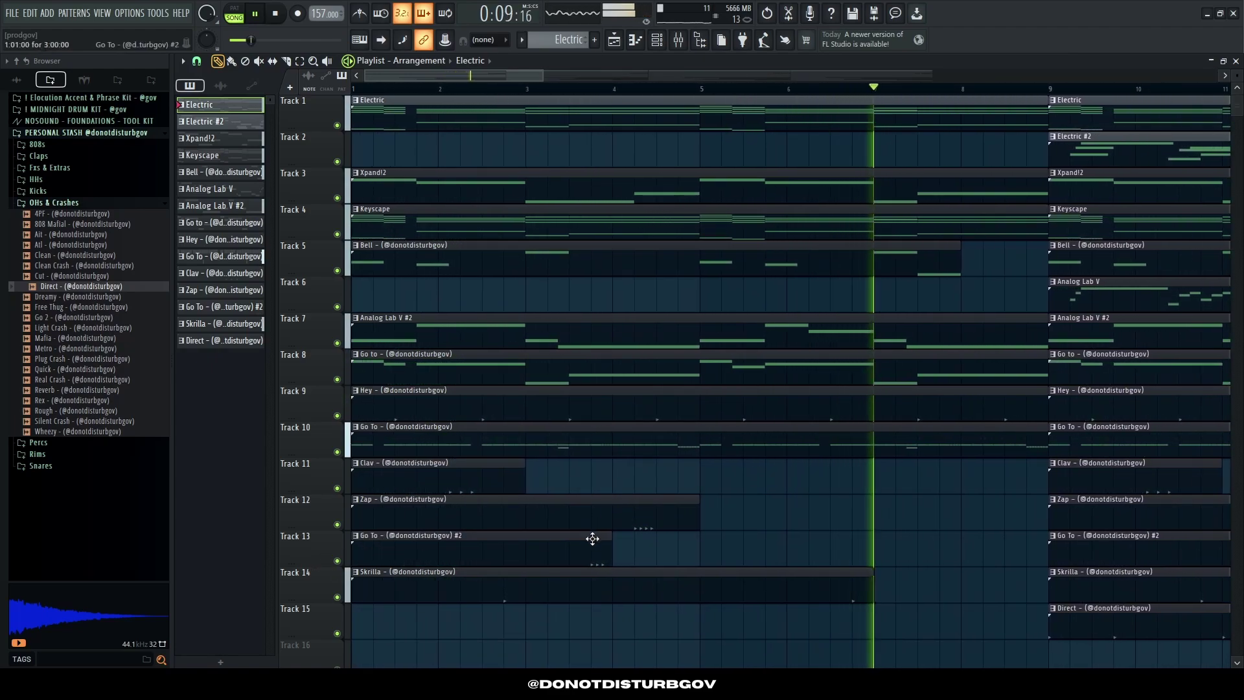
Step: Restart playback and delete the first Skrilla clip on Track 14 and the first Go To #2 clip on Track 13
scroll(592, 538, "down", 4)
key("space")
key("space")
scroll(317, 432, "up", 4)
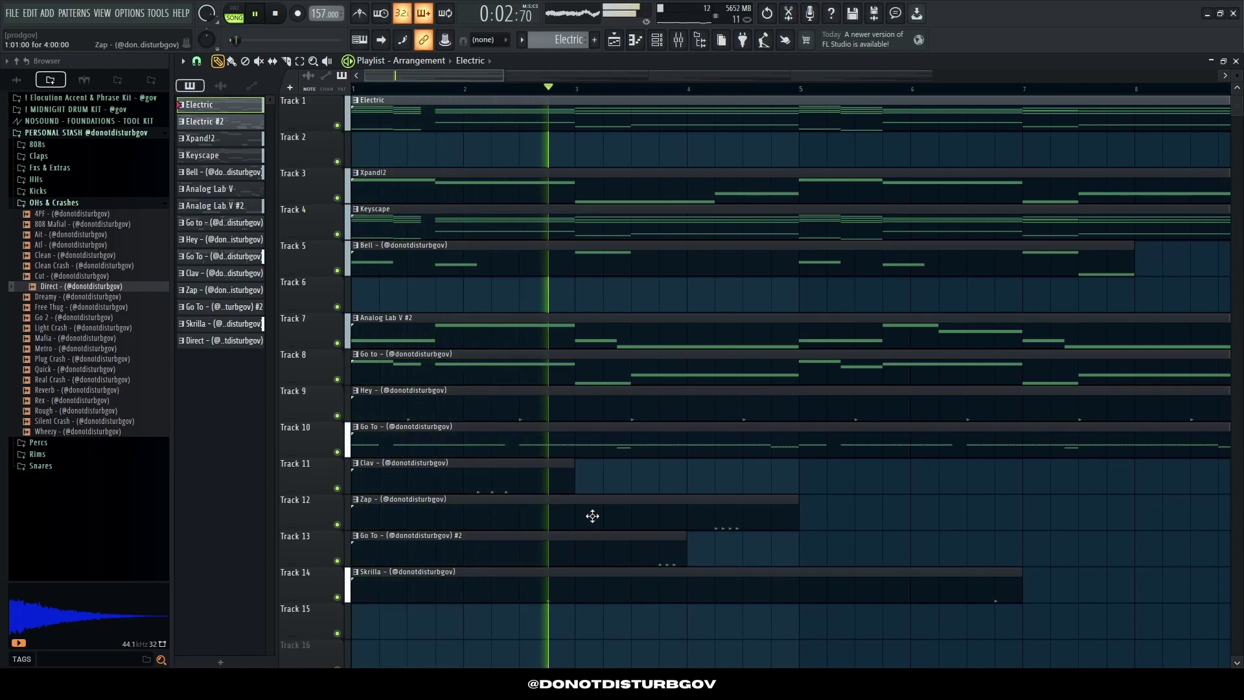
right_click(594, 586)
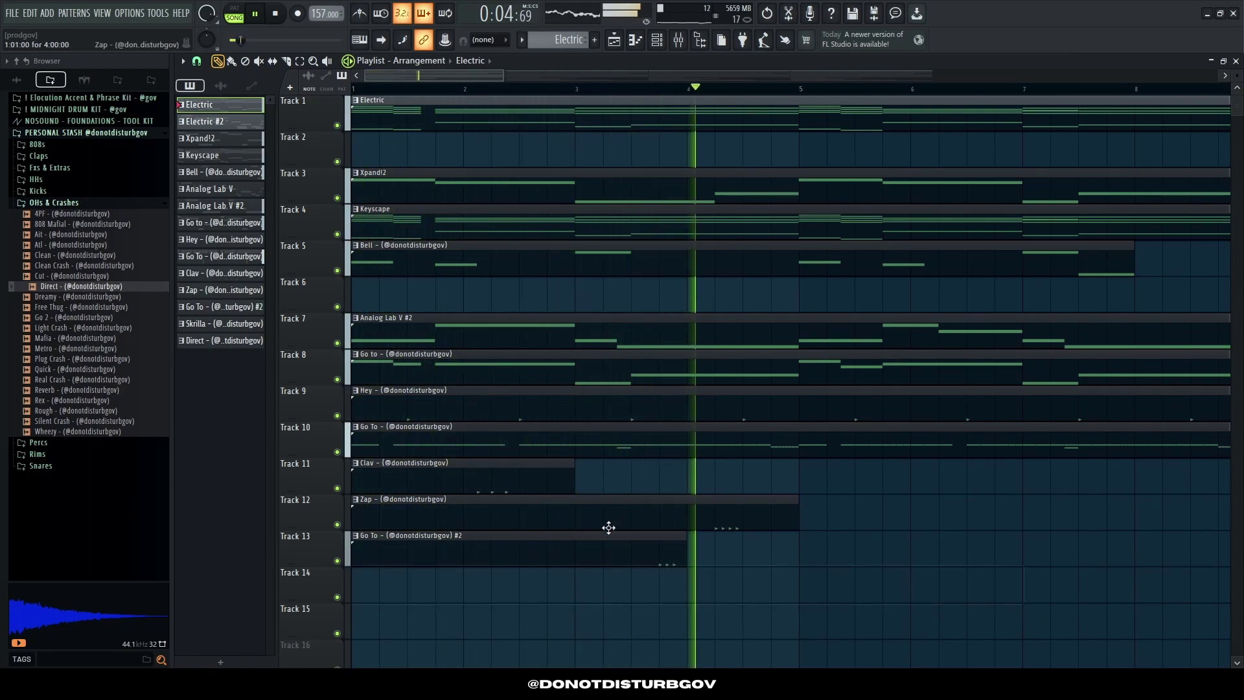
right_click(624, 532)
Step: Duplicate the notes of the Clav, Zap and Go To #2 patterns four bars later in their piano rolls
scroll(622, 491, "down", 5)
left_click_drag(353, 458, 555, 569)
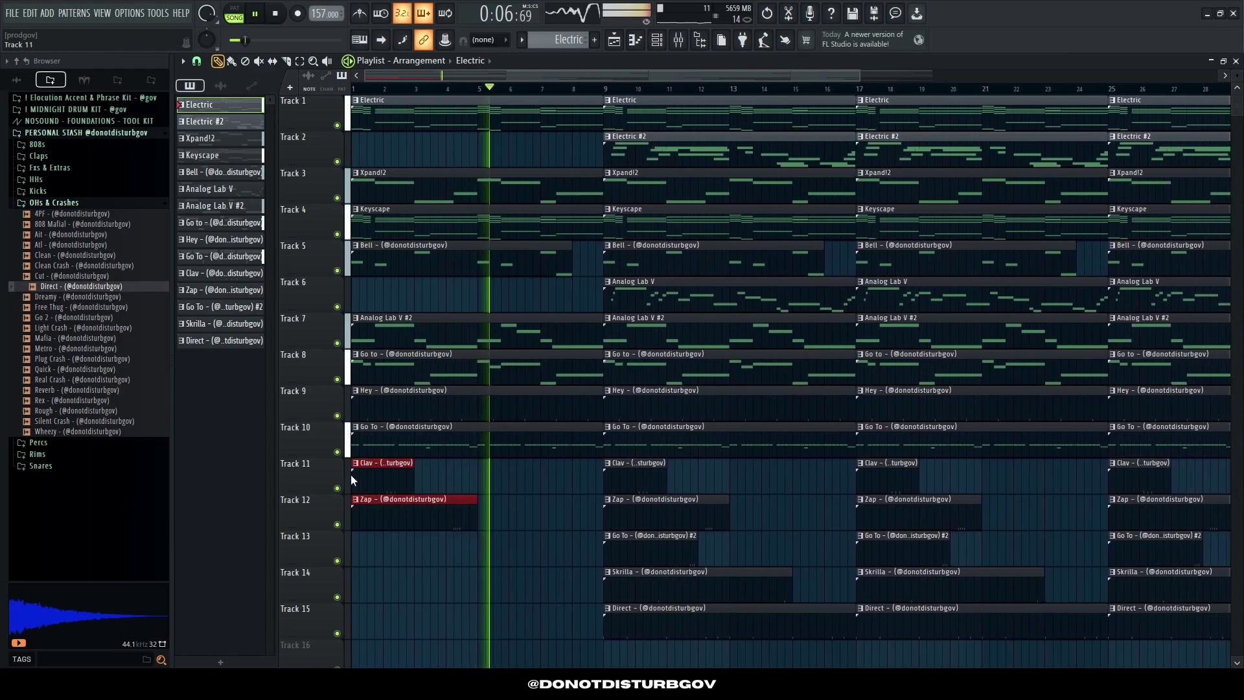
double_click(379, 483)
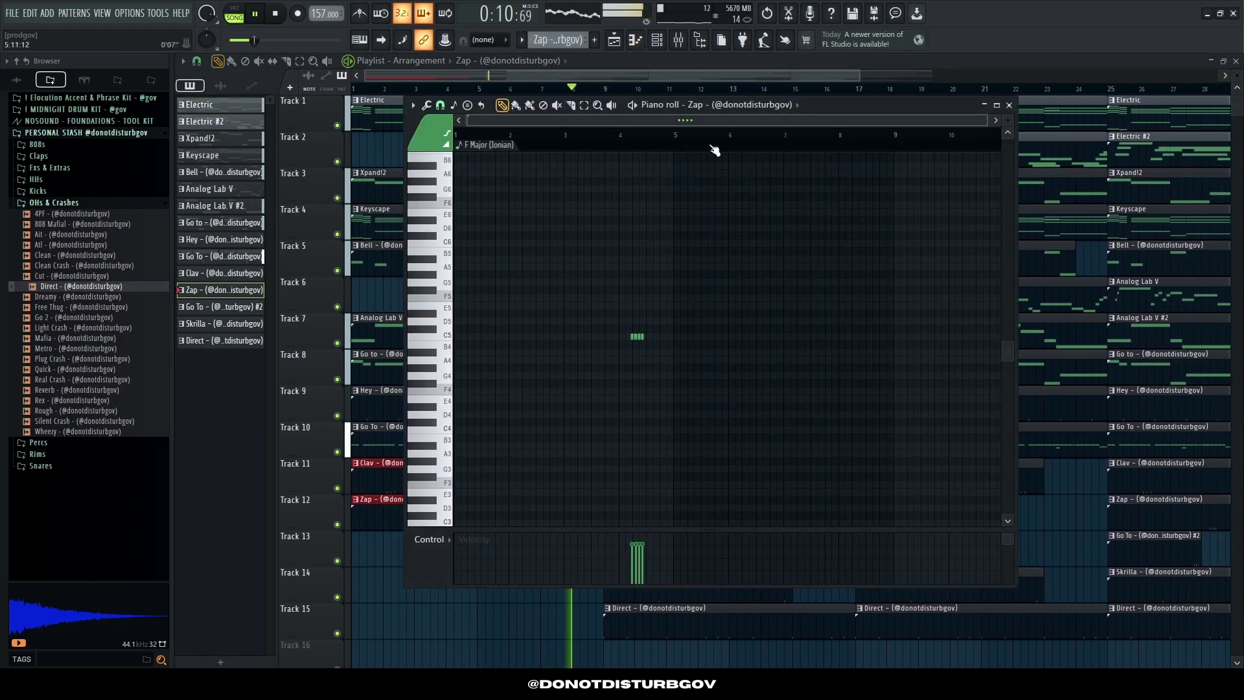
right_click(458, 604)
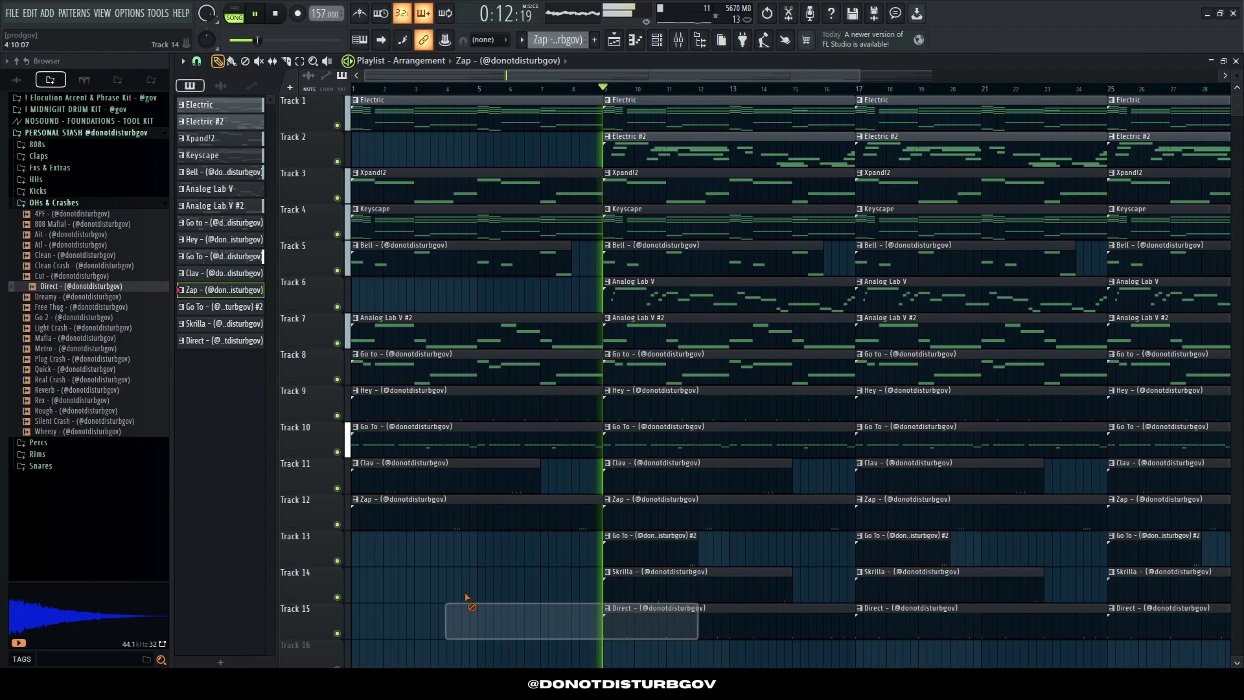
double_click(629, 543)
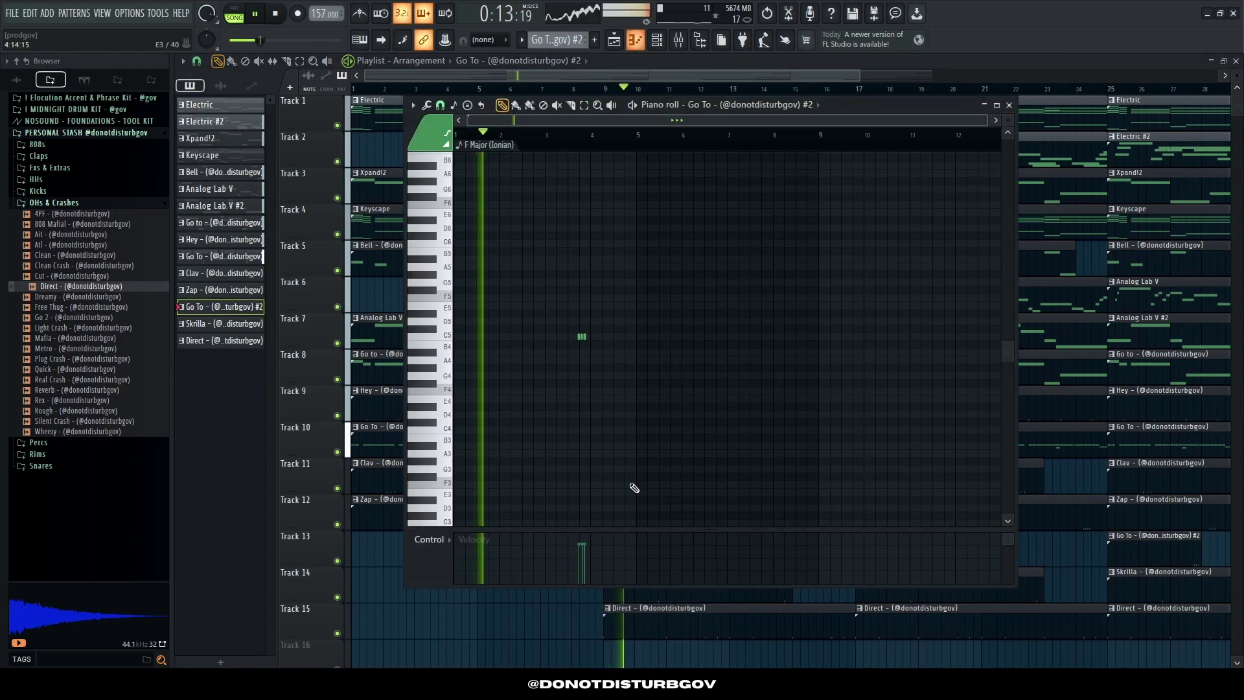
right_click(475, 630)
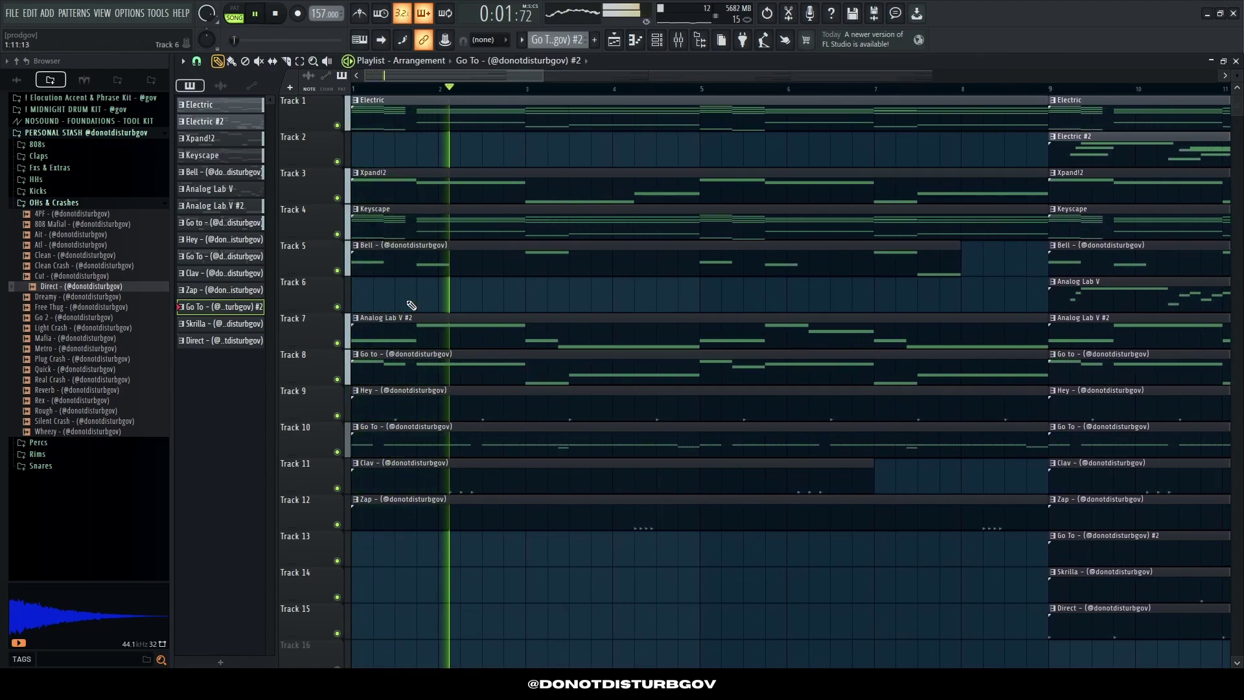
Step: Delete the remaining drum clips on Tracks 9 to 12 and the Go to clip on Track 8 from bars 1 to 8
scroll(407, 389, "down", 5)
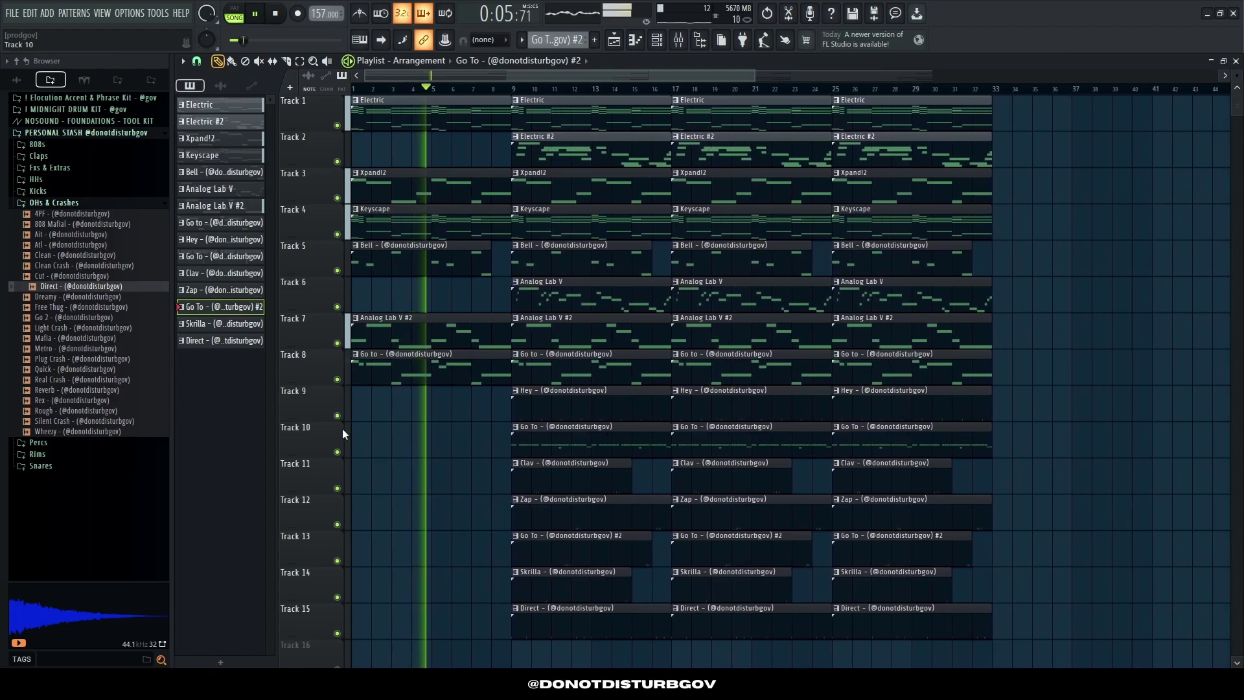
scroll(412, 438, "up", 4)
scroll(416, 431, "down", 5)
right_click(403, 376)
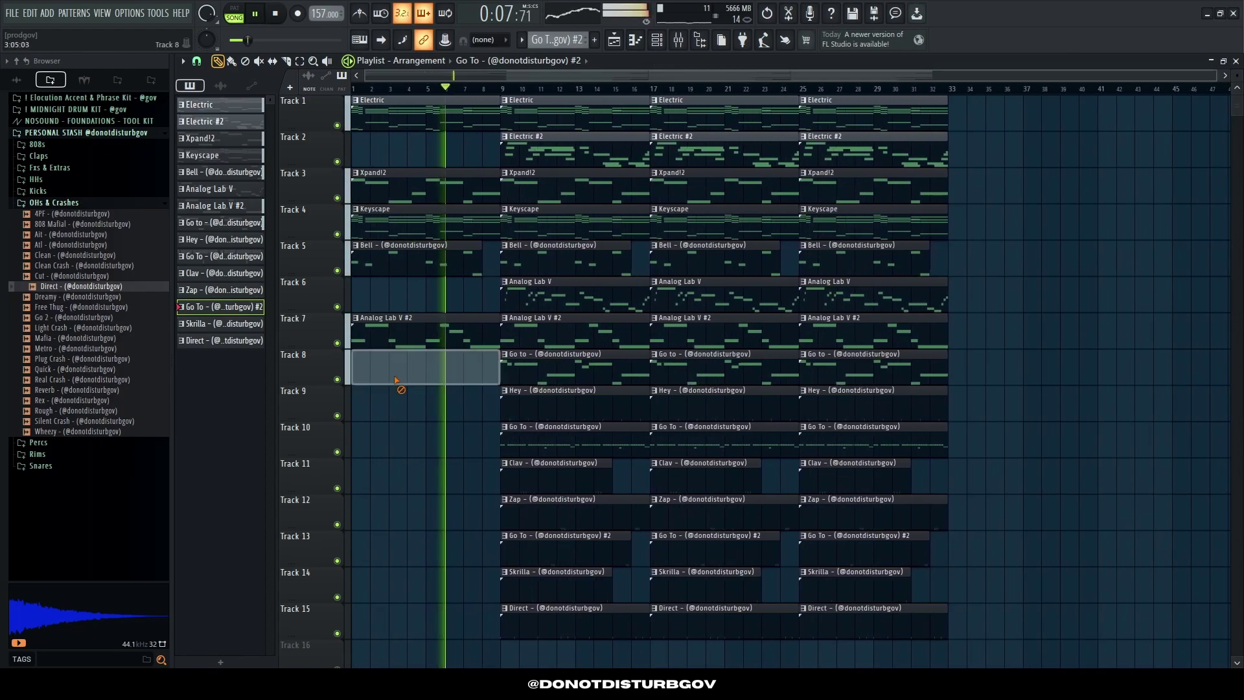
Step: Place an Electric #2 clip on Track 2 at bar 1 and delete the Keyscape clip from bars 1 to 8
scroll(458, 303, "up", 3)
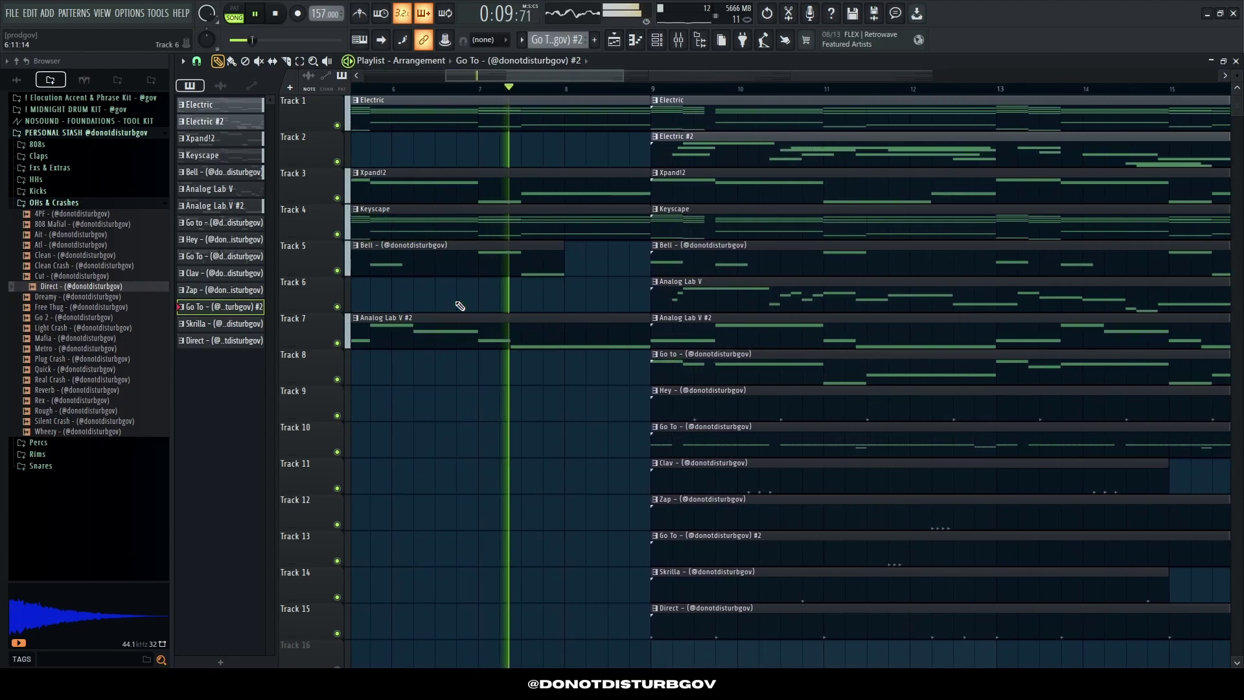
scroll(454, 304, "down", 3)
scroll(441, 291, "up", 4)
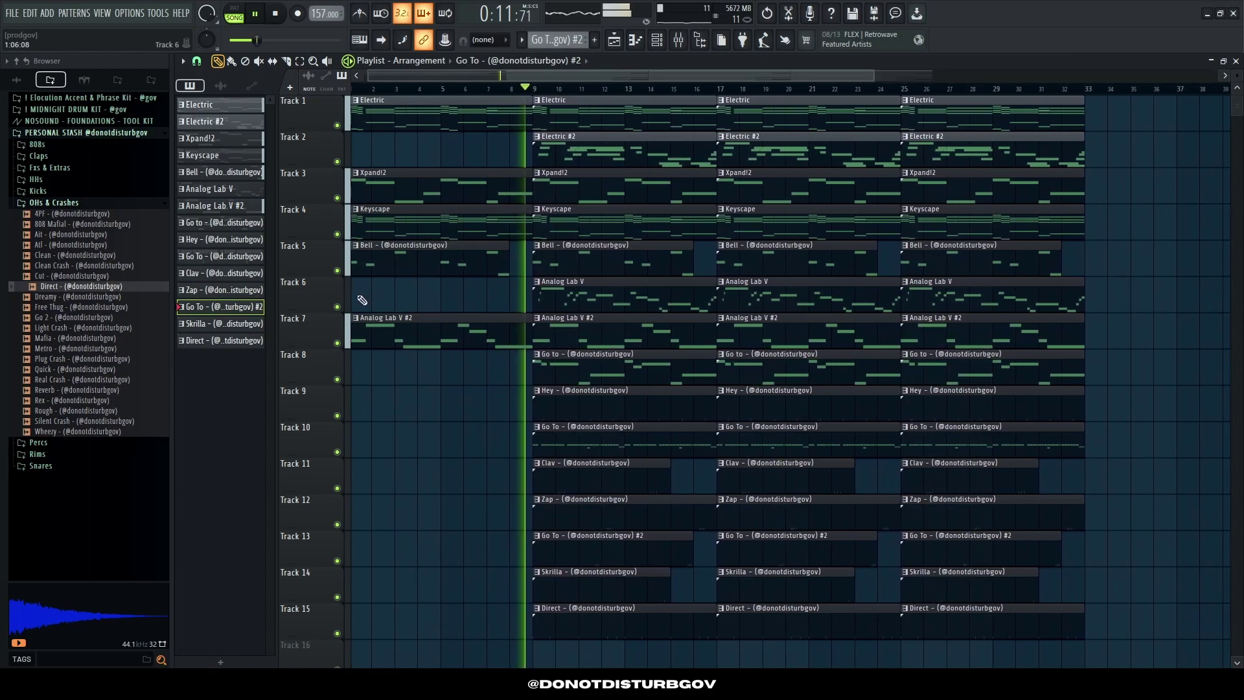
scroll(448, 292, "down", 3)
scroll(449, 292, "down", 1)
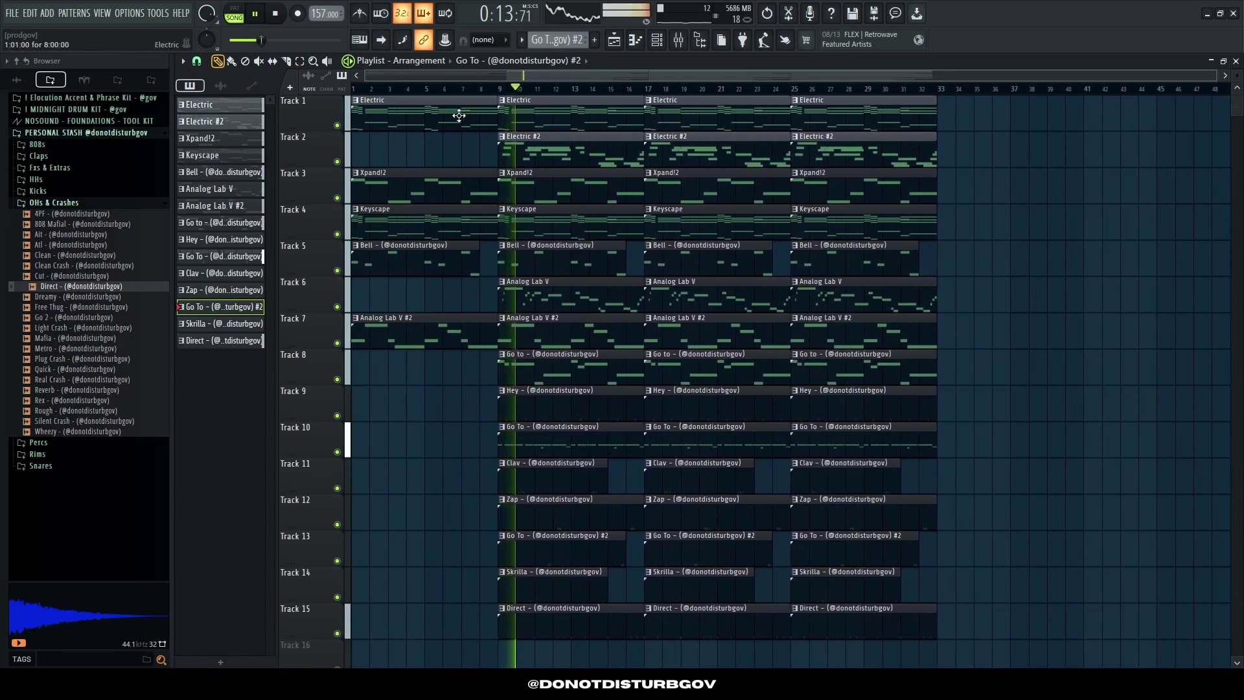
scroll(357, 293, "up", 2)
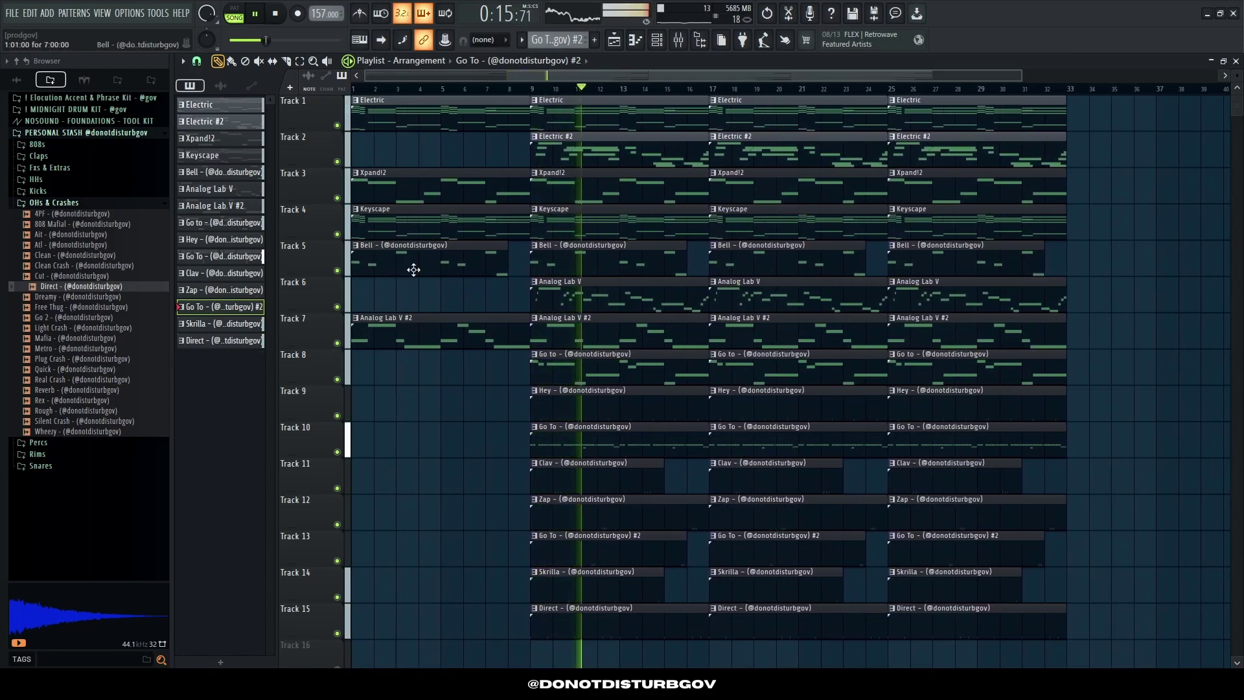
key("space")
scroll(303, 247, "up", 3)
scroll(463, 311, "up", 2)
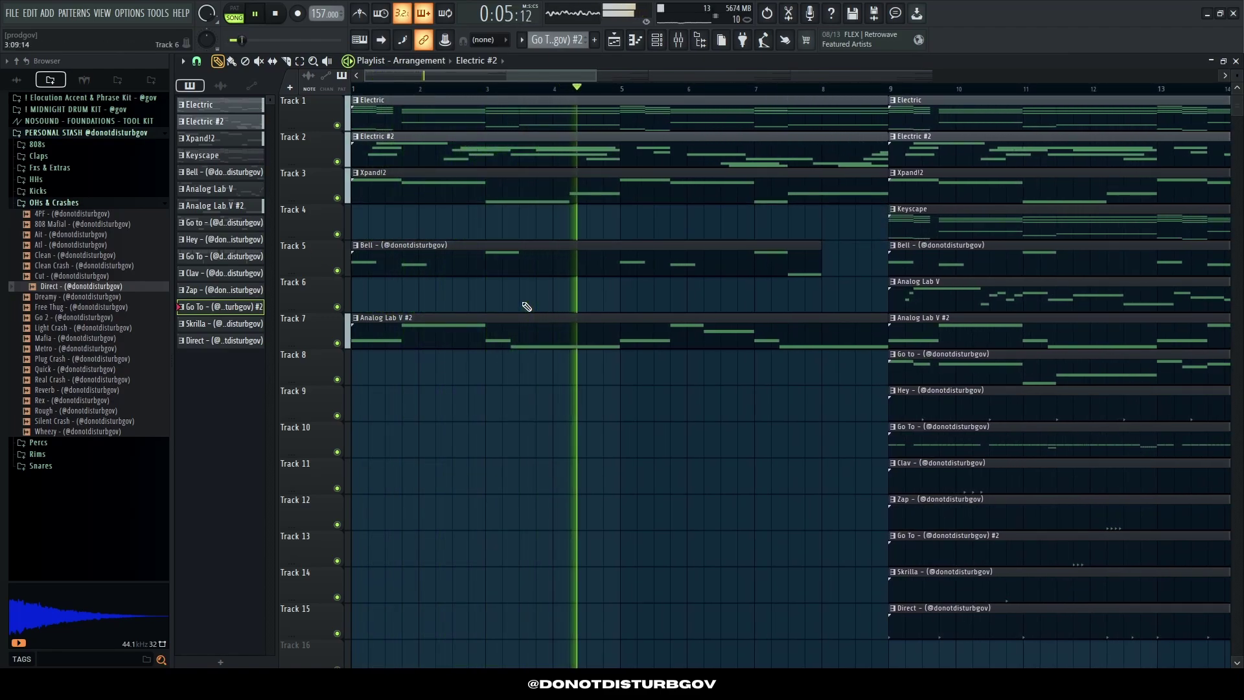
Step: Delete the Electric #2 and Analog Lab V clips from bars 9 to 16
scroll(505, 303, "down", 5)
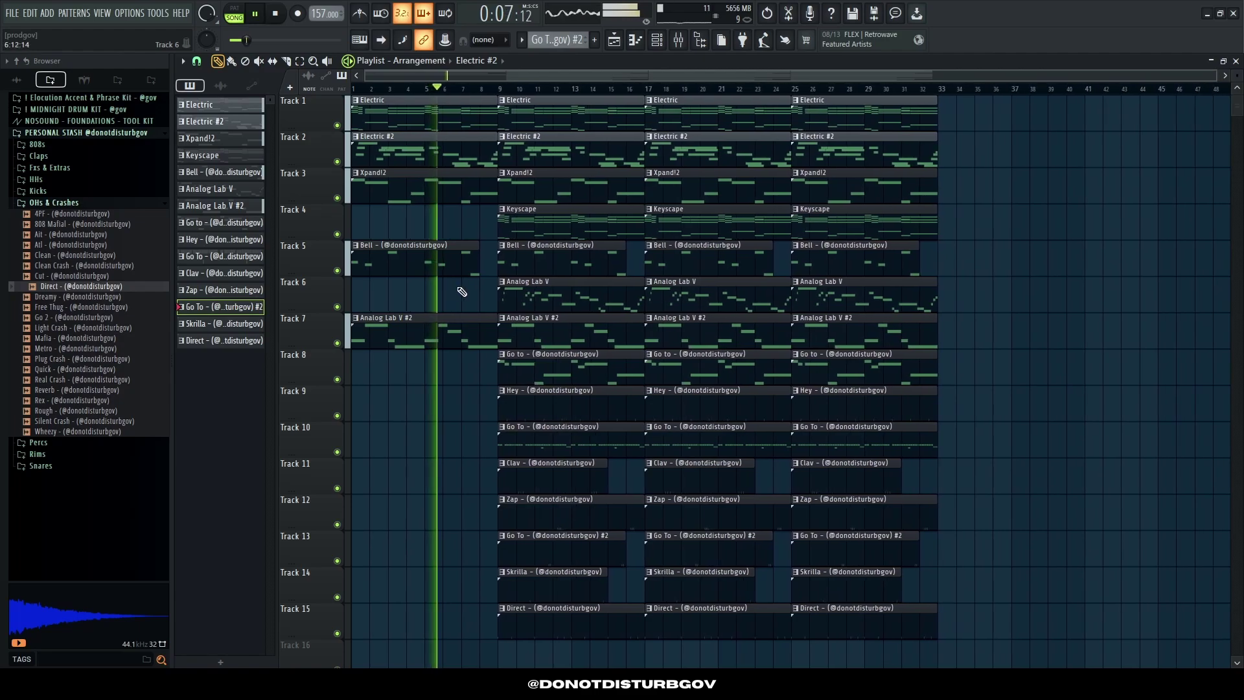
scroll(476, 295, "up", 3)
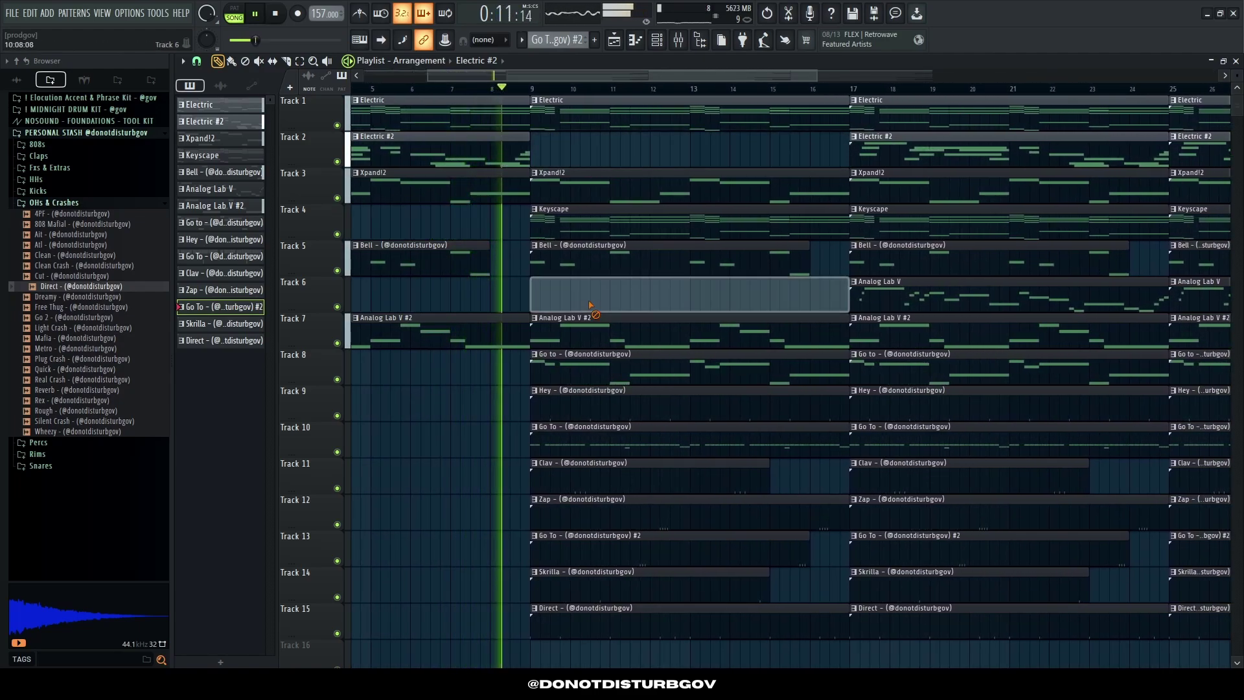
right_click(586, 300)
scroll(564, 300, "up", 3)
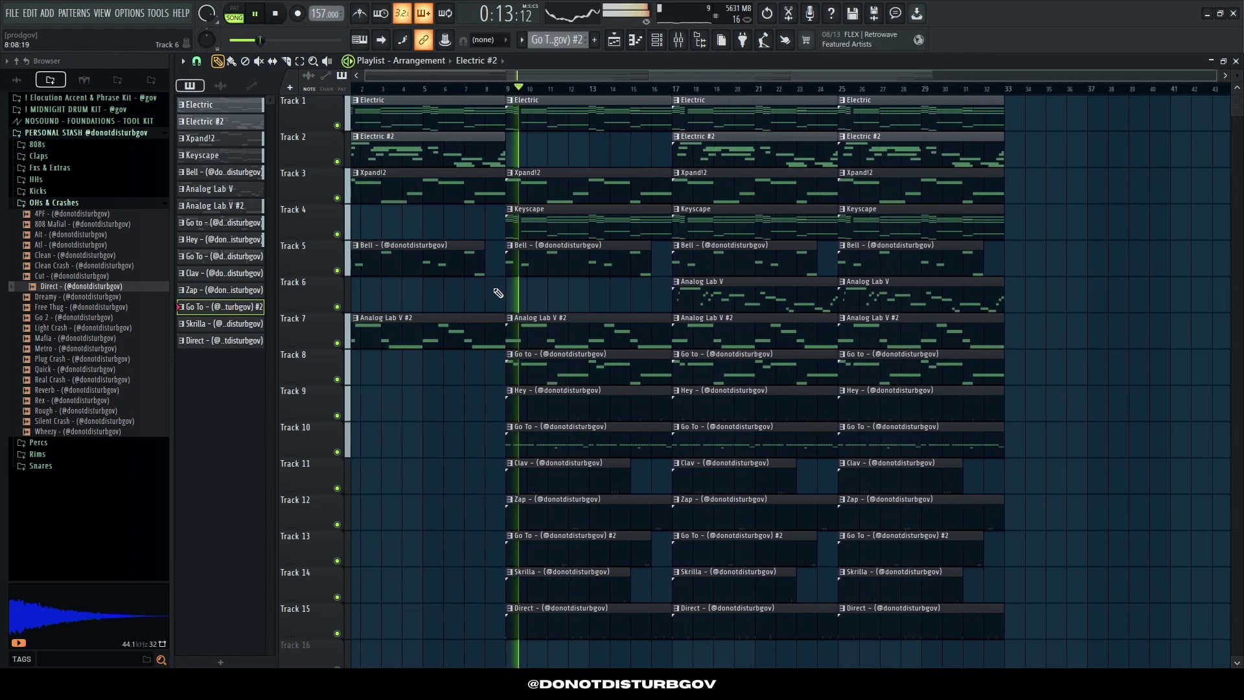
scroll(554, 301, "up", 1)
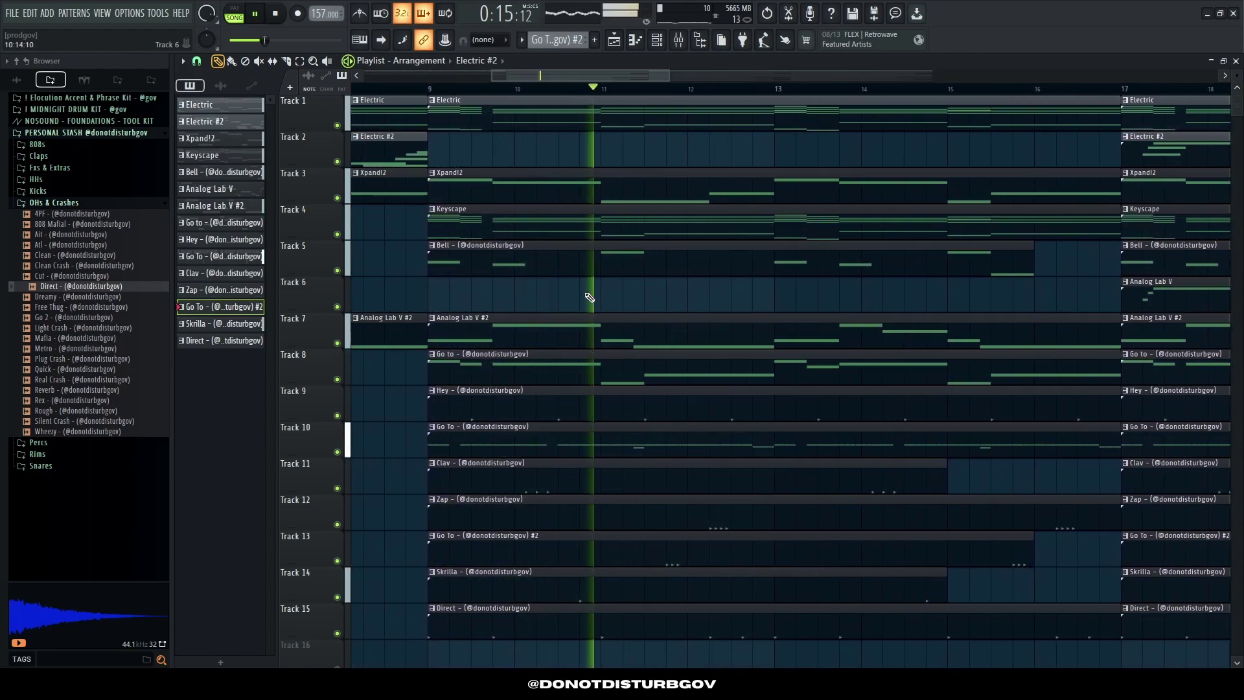
scroll(547, 305, "down", 6)
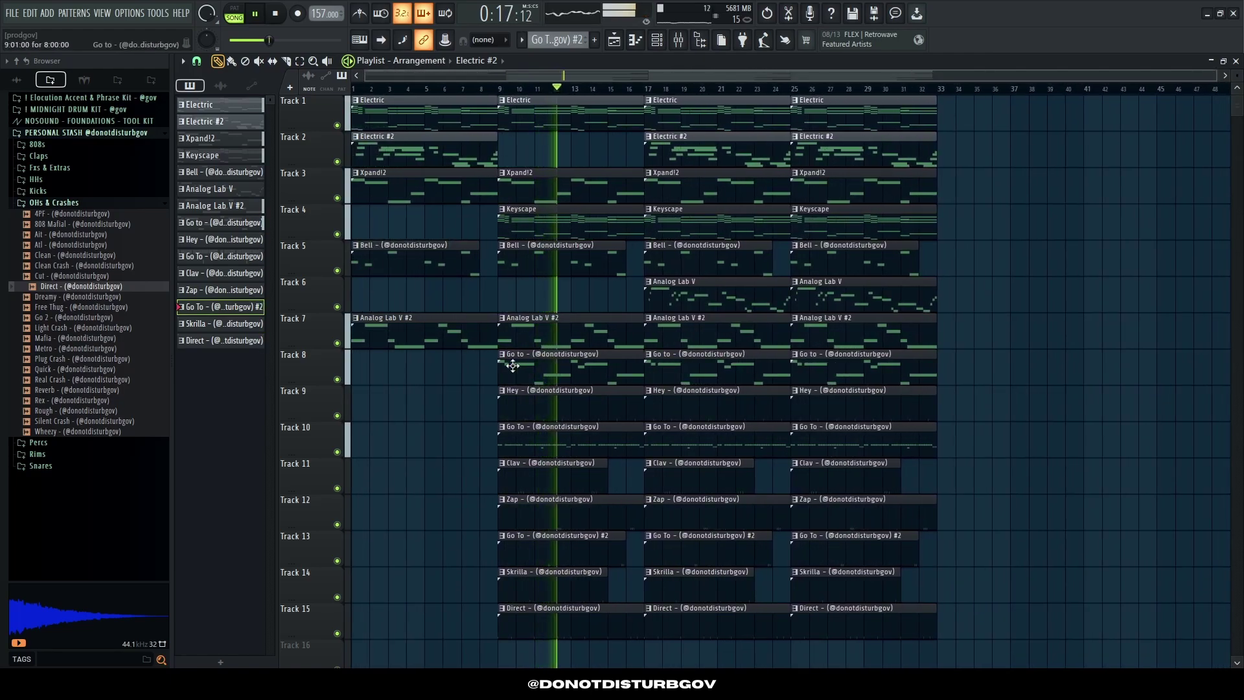
Step: Rework the Go to pattern with one long A4 note over bars 3 and 4, and copy the four-bar phrase to bars 5 to 8
left_click(502, 356)
left_click(444, 410)
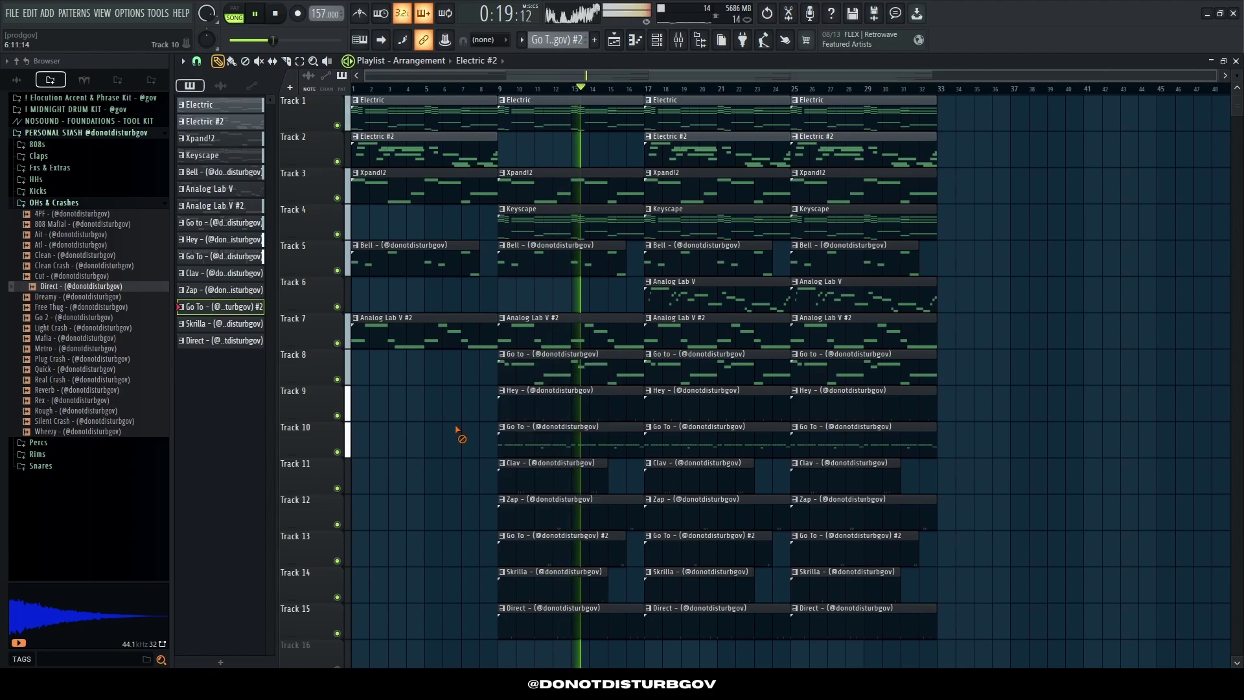
double_click(517, 368)
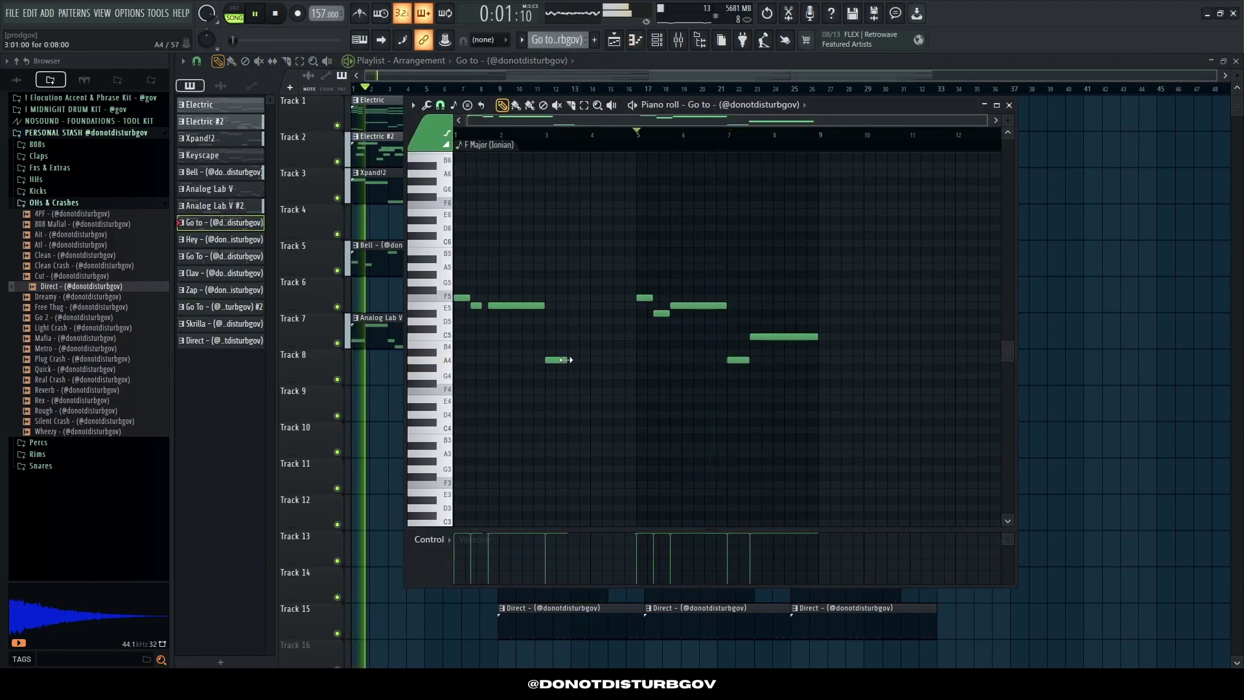
key("ctrl+z")
key("ctrl+z")
key("ctrl+z")
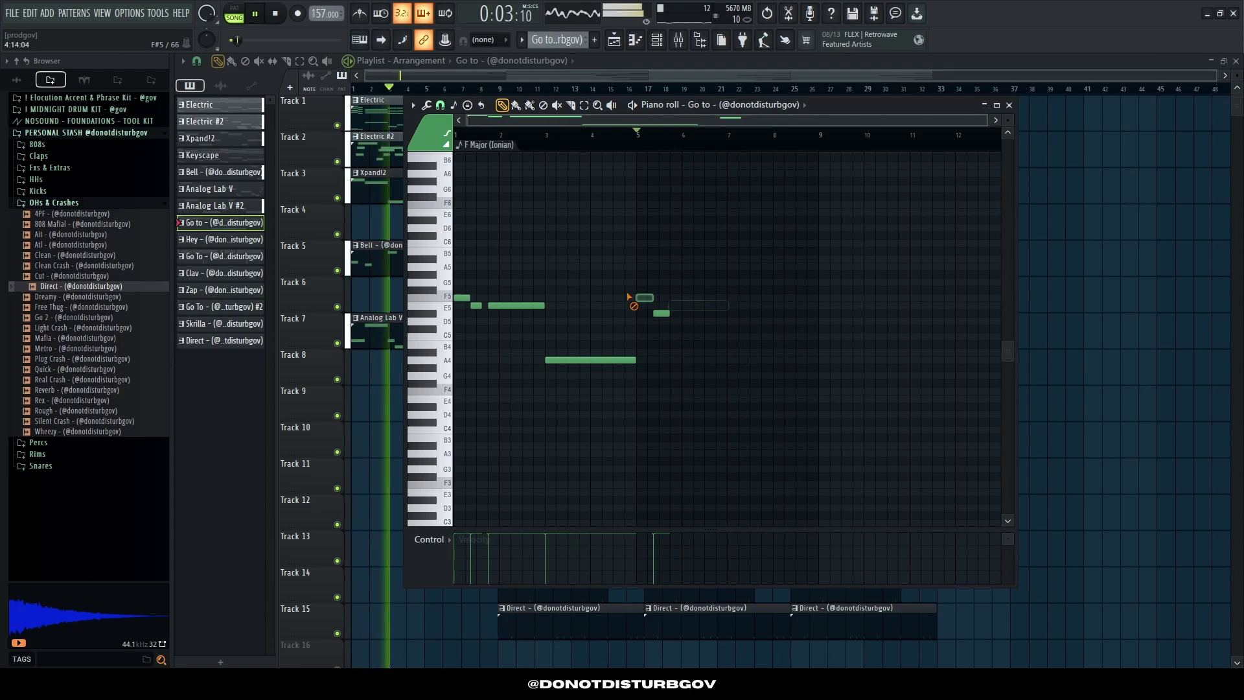
key("space")
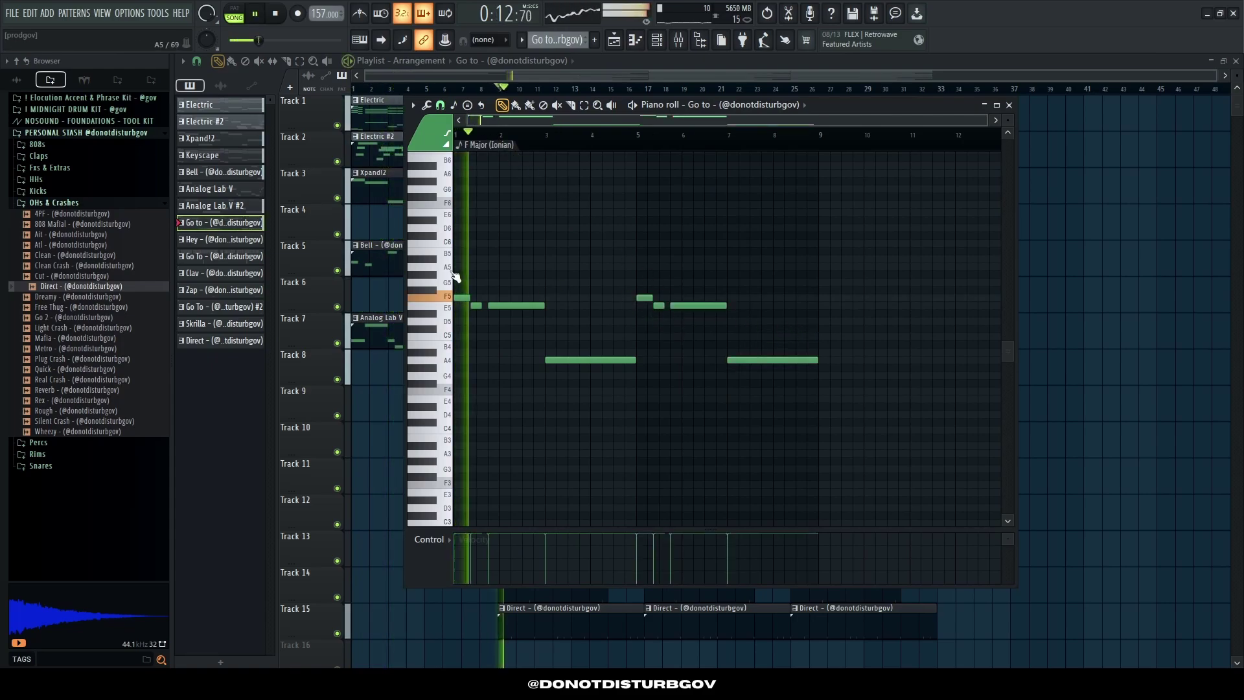
Step: Lengthen the short E5 notes in bars 1 and 5 of the Go to pattern up to the E5 notes that follow
scroll(464, 275, "up", 2)
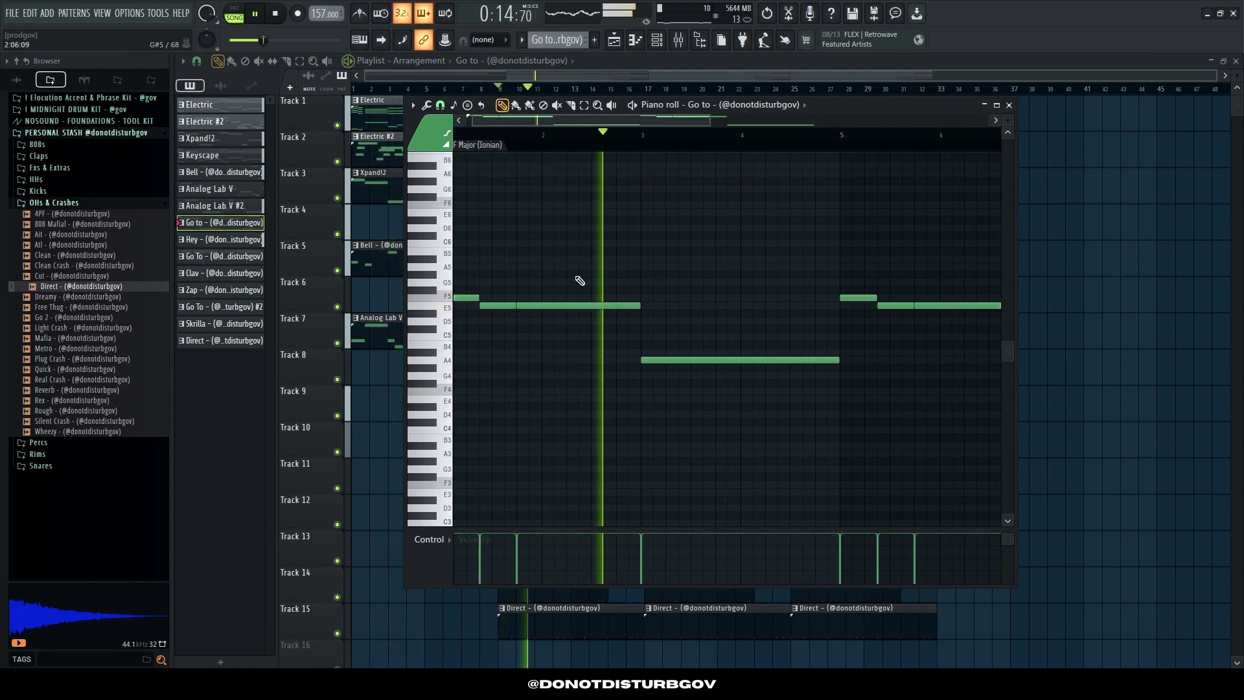
scroll(574, 272, "down", 3)
scroll(586, 287, "up", 2)
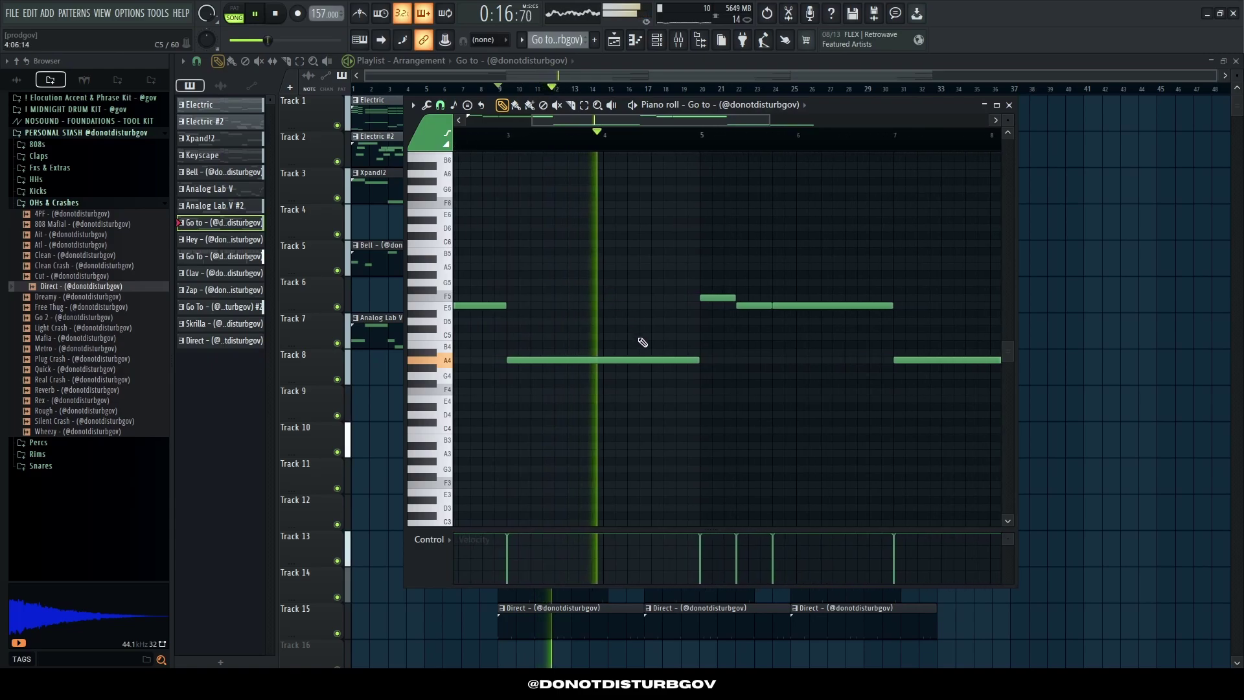
scroll(602, 336, "down", 2)
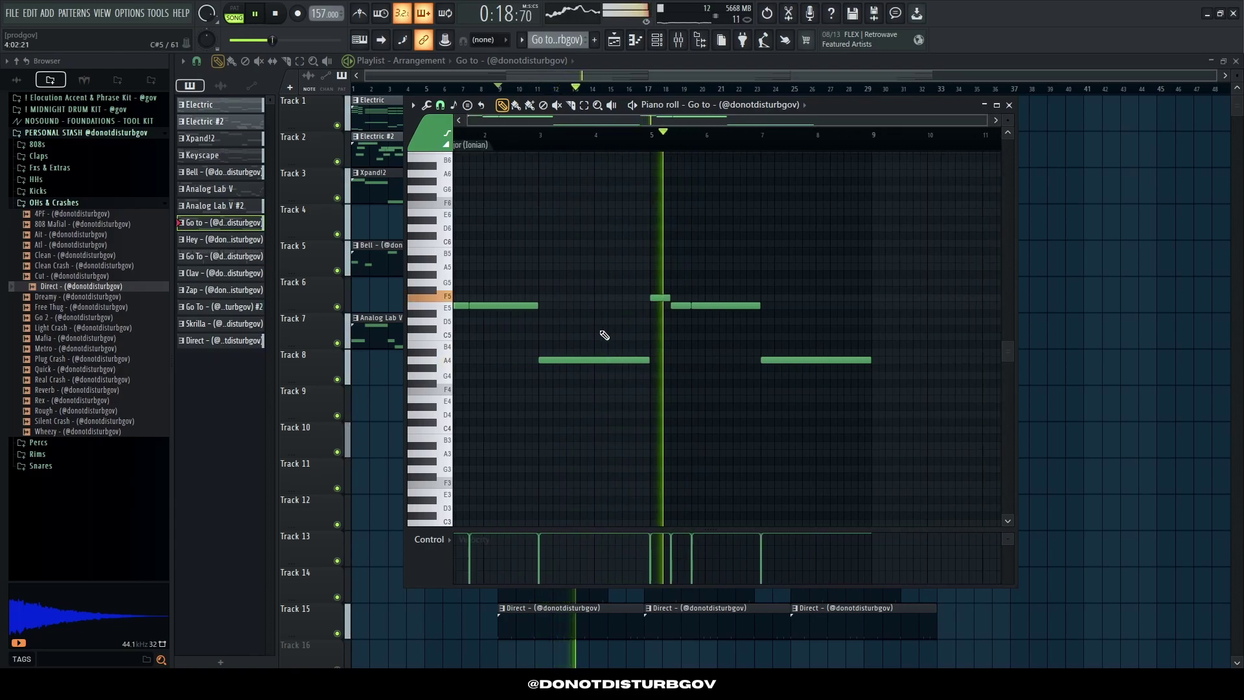
Step: Shorten the long A4 note in the Go to pattern's bars 3 and 4 and place two shorter A4 notes after it
scroll(605, 353, "up", 2)
scroll(605, 353, "up", 1)
left_click(594, 352)
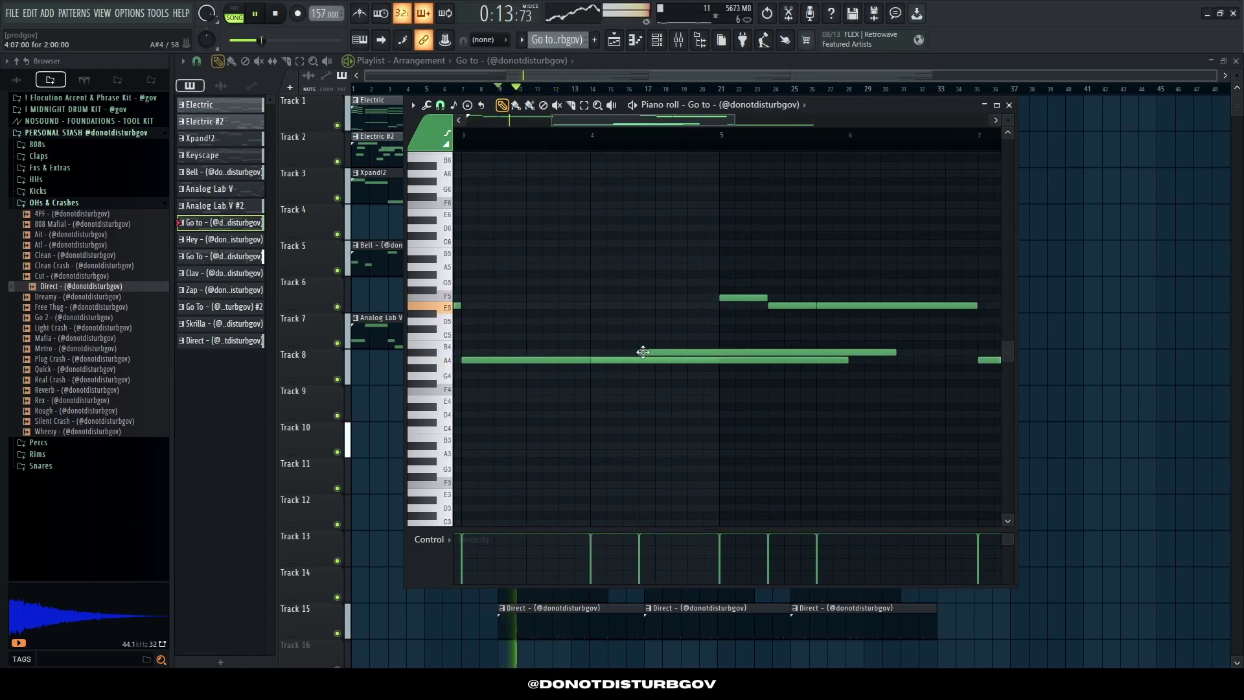
scroll(576, 295, "down", 4)
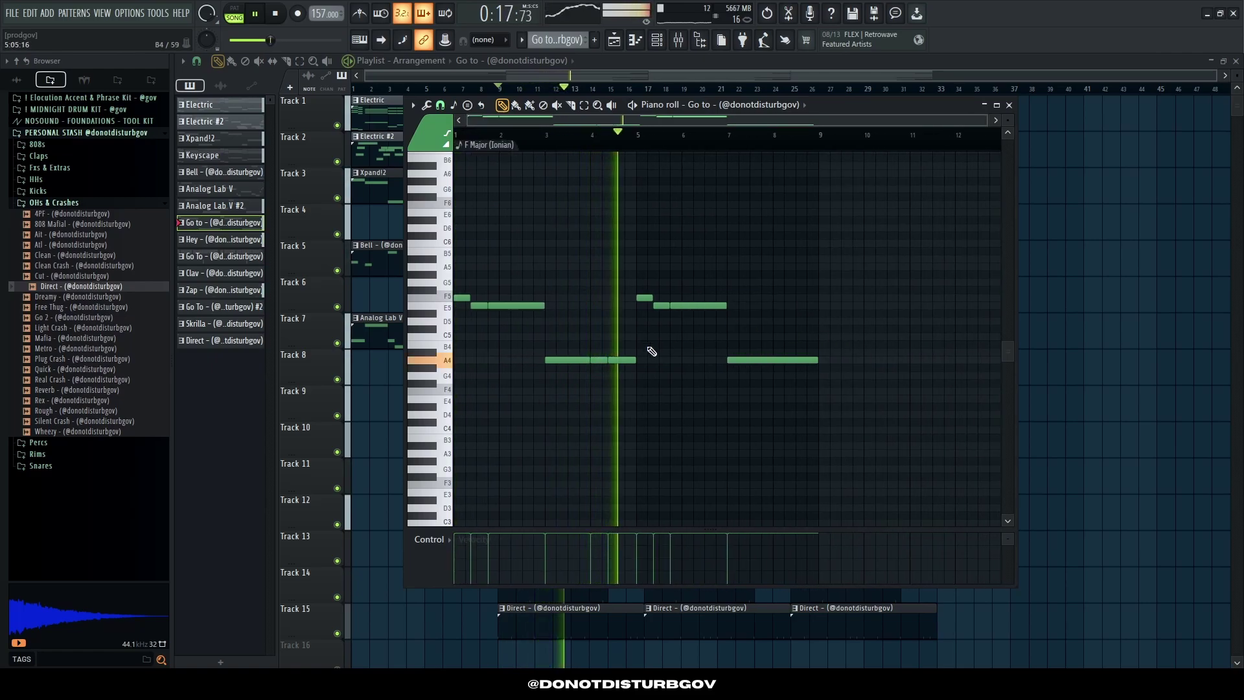
scroll(650, 353, "up", 3)
left_click(586, 360, "ctrl")
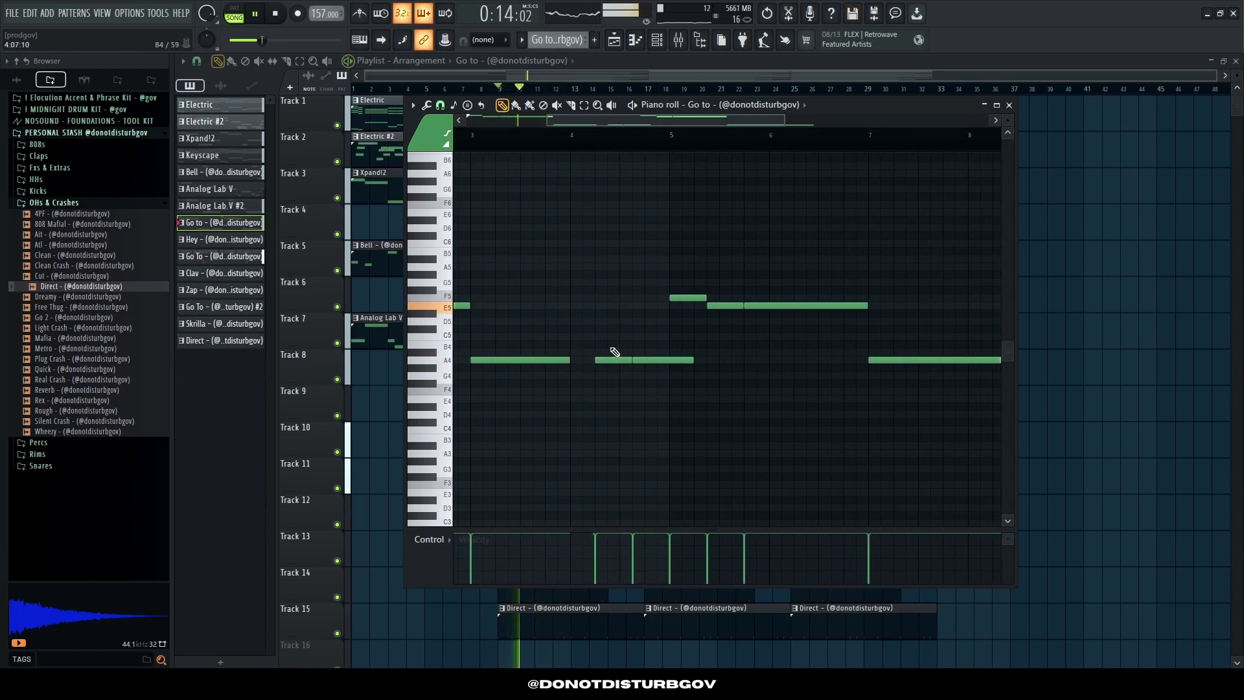
key("F7")
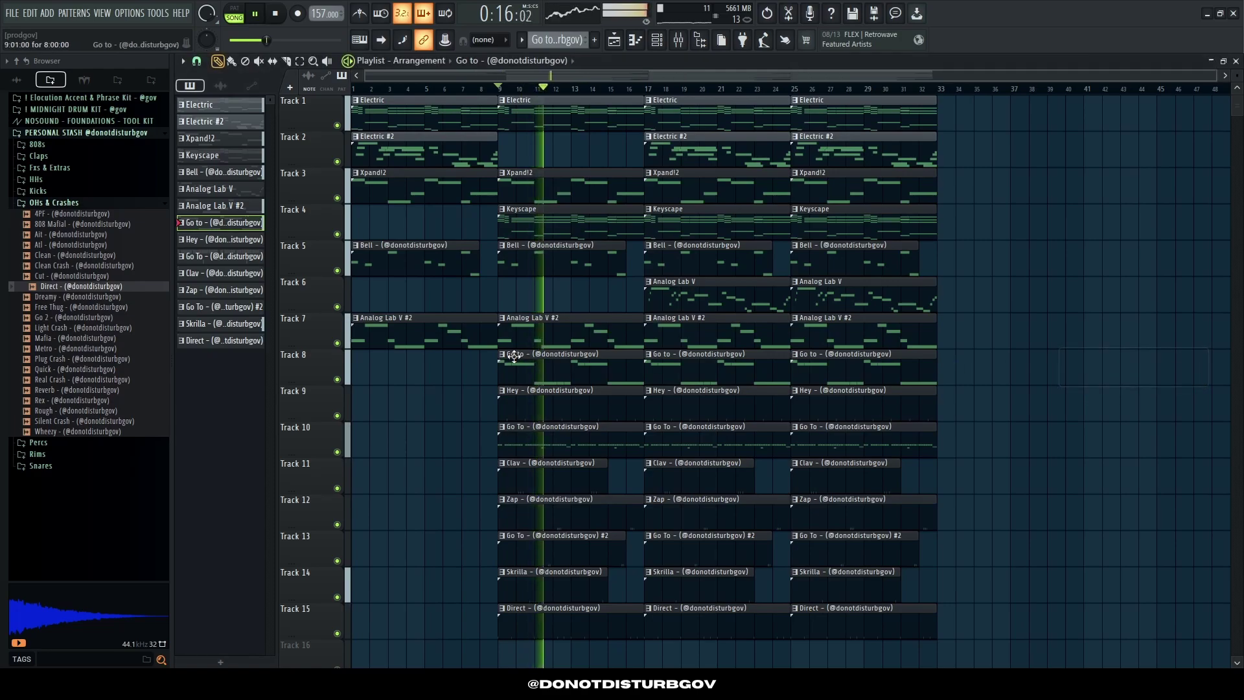
Step: Compare with the Electric pattern's notes and raise the two short A4 notes in bar 4 of the Go to pattern to C5
scroll(552, 350, "up", 3)
scroll(561, 346, "up", 3)
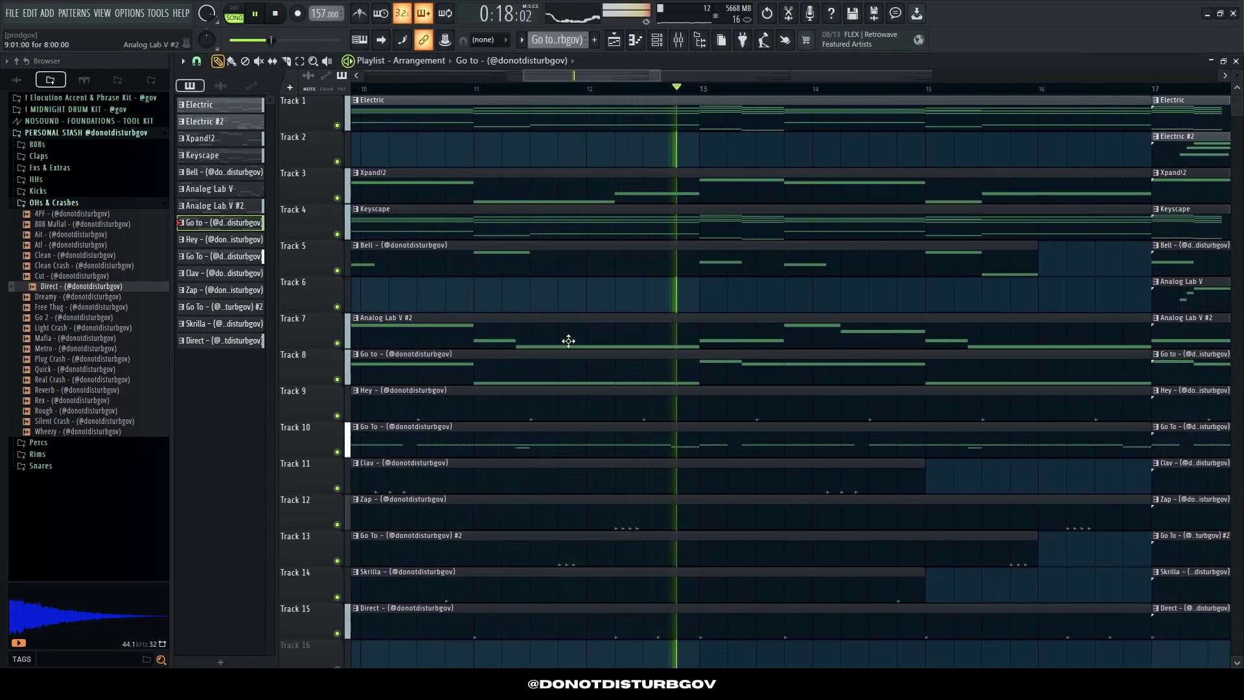
scroll(547, 152, "down", 4)
double_click(546, 116)
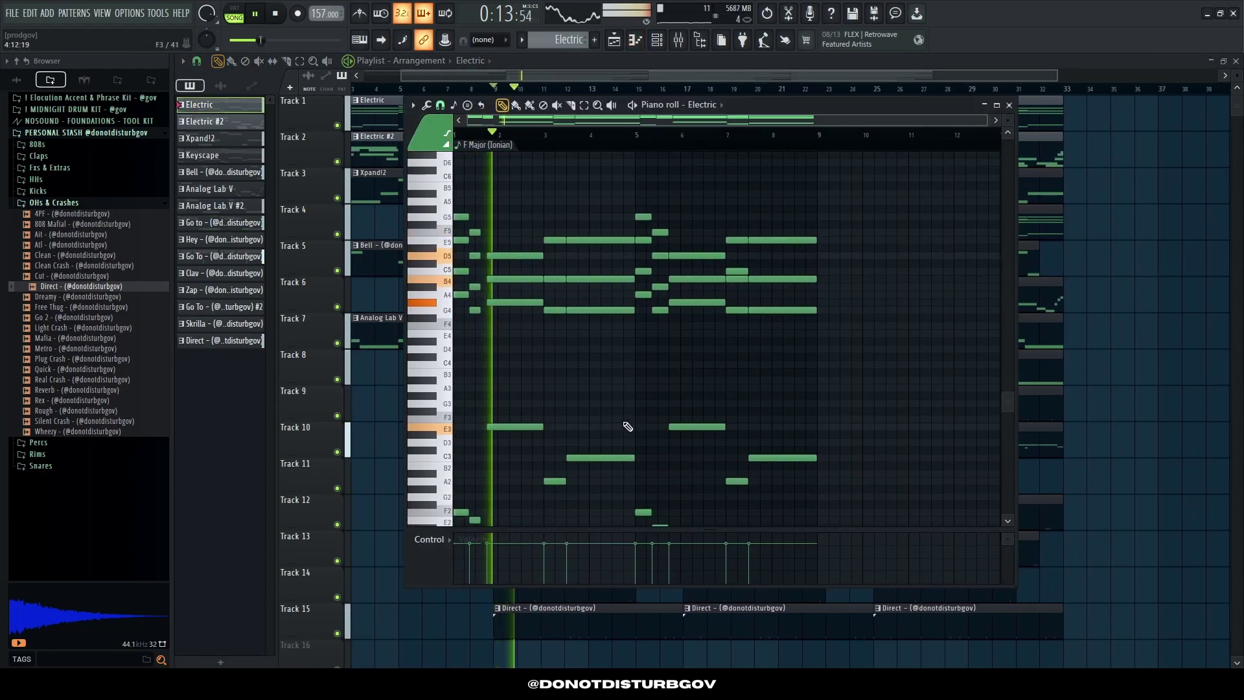
key("F7")
double_click(618, 374)
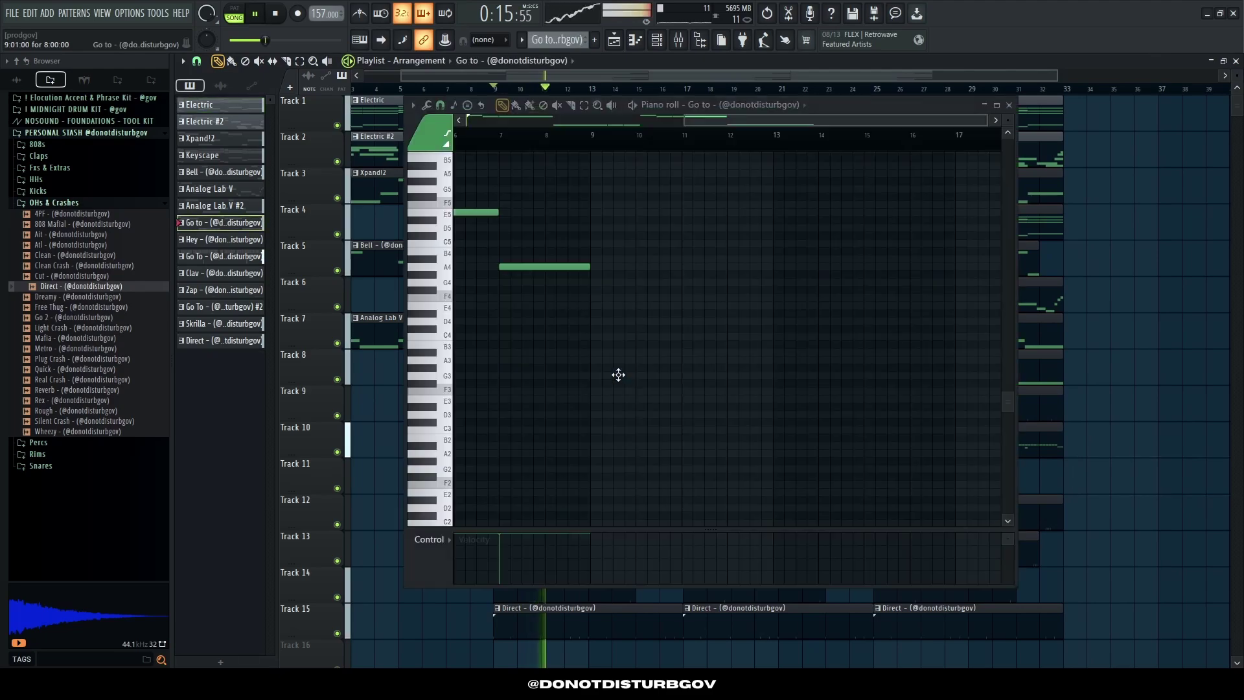
left_click_drag(686, 300, 612, 258)
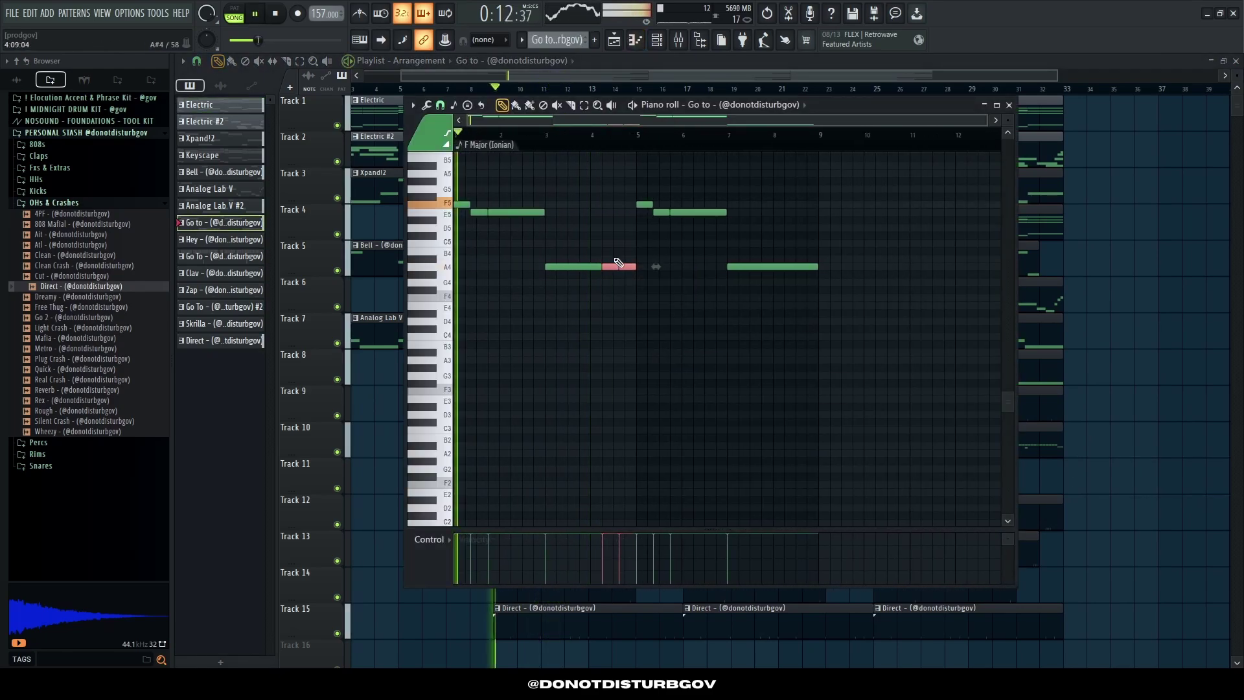
key("shift+Up")
key("shift+Up")
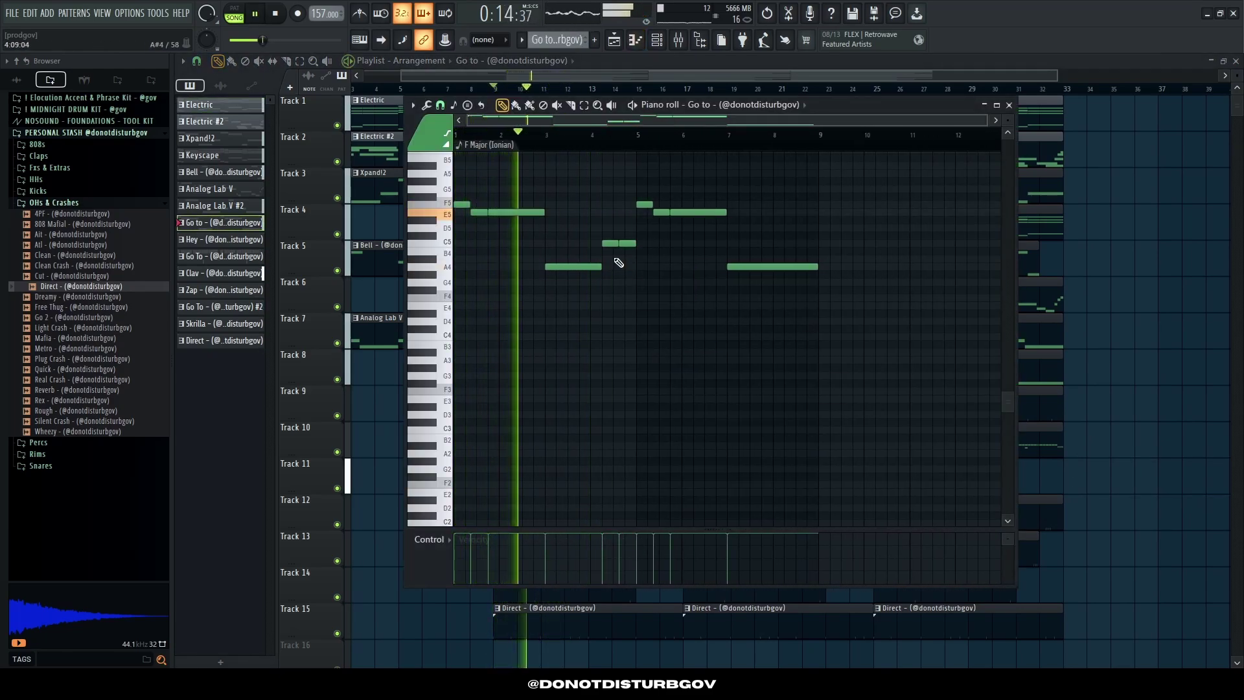
Step: Repeat the edited four-bar phrase over bars 5 to 8 of the Go to pattern and return to the playlist
key("ctrl+z")
key("ctrl+z")
key("ctrl+z")
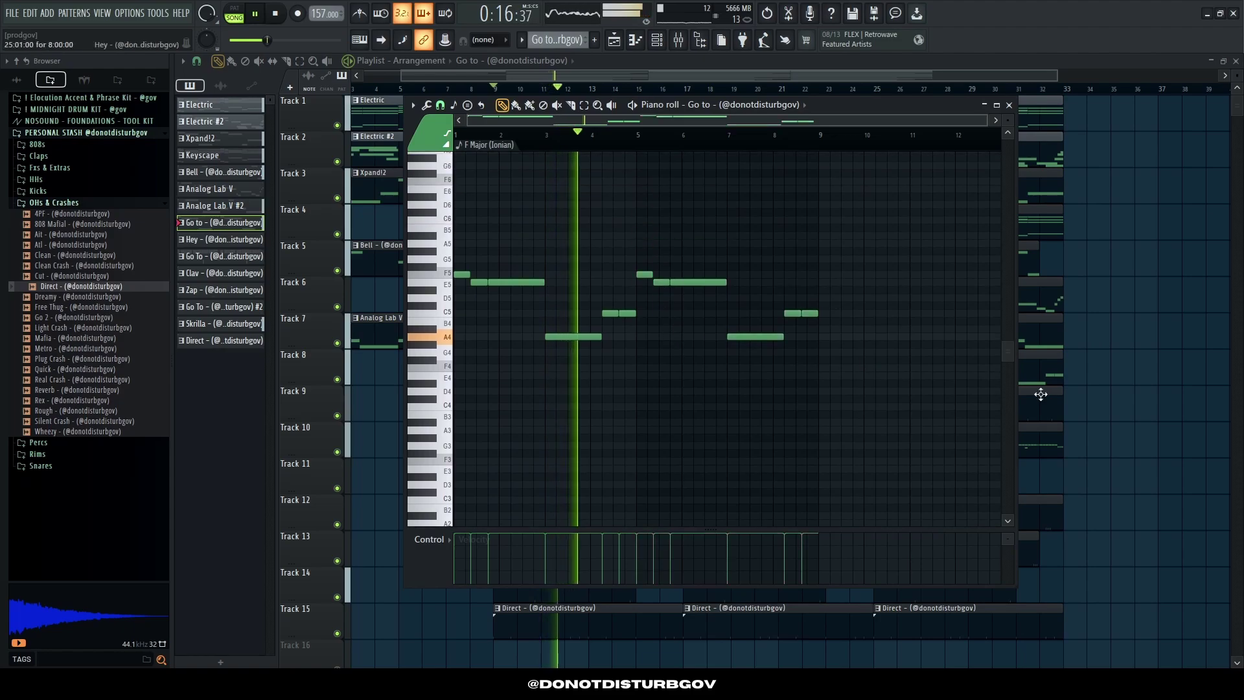
left_click(1040, 394)
Step: Delete the Analog Lab V clip from bars 17 to 24 and the Xpand!2 clip from bars 25 to 32
scroll(557, 397, "down", 2)
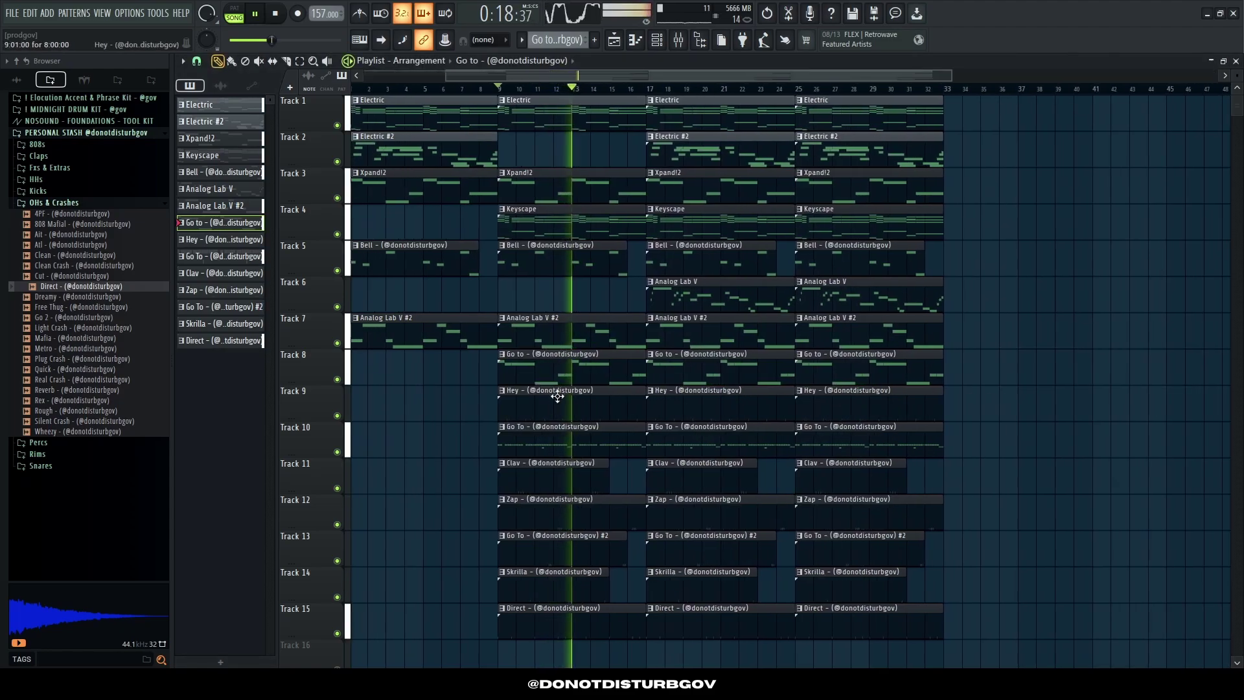
scroll(611, 387, "up", 3)
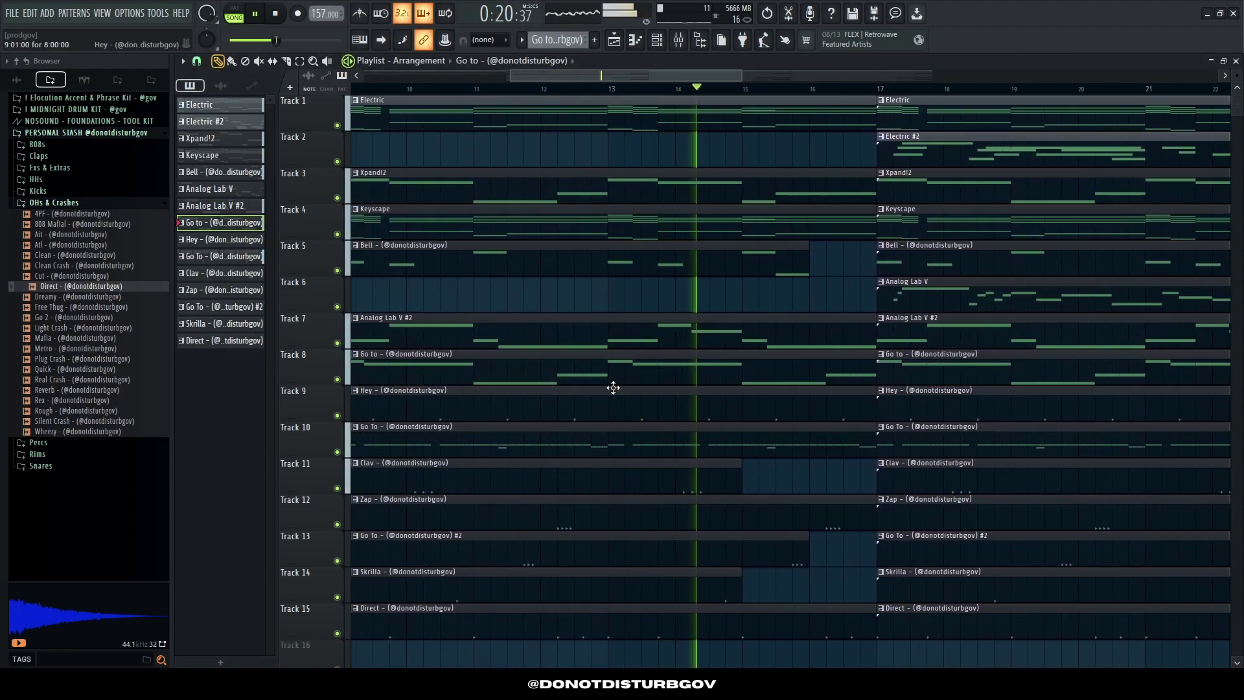
scroll(613, 387, "down", 3)
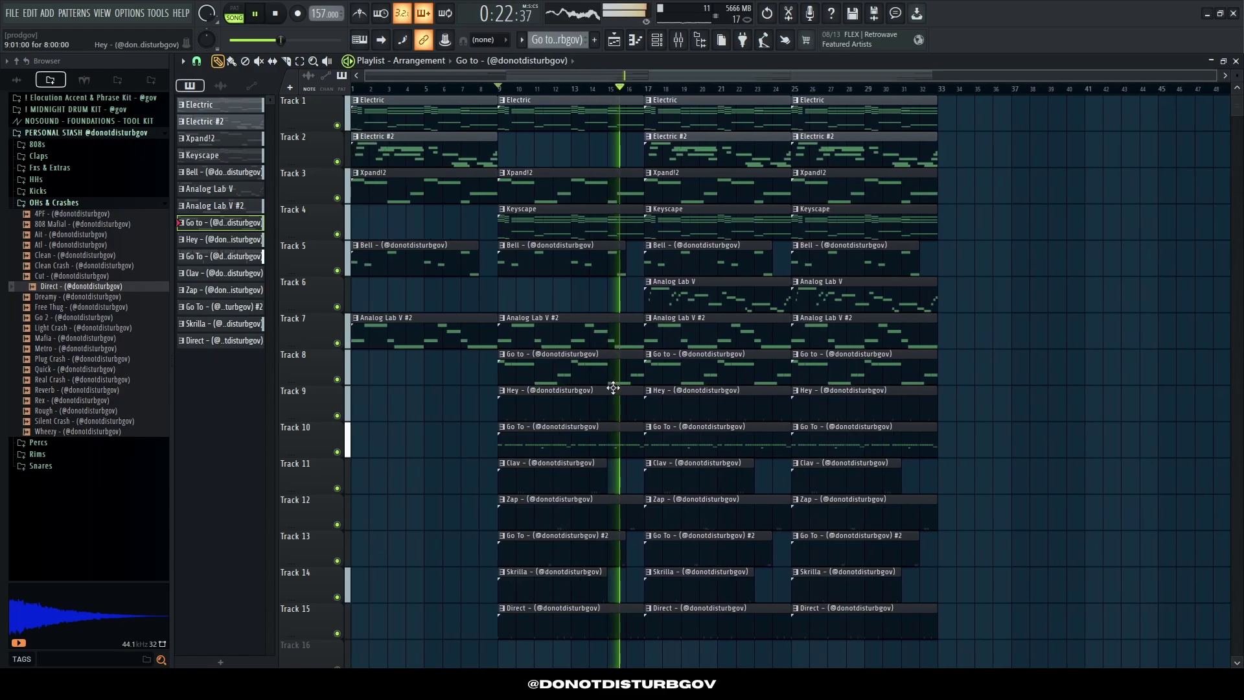
scroll(632, 455, "down", 1)
scroll(631, 455, "up", 2)
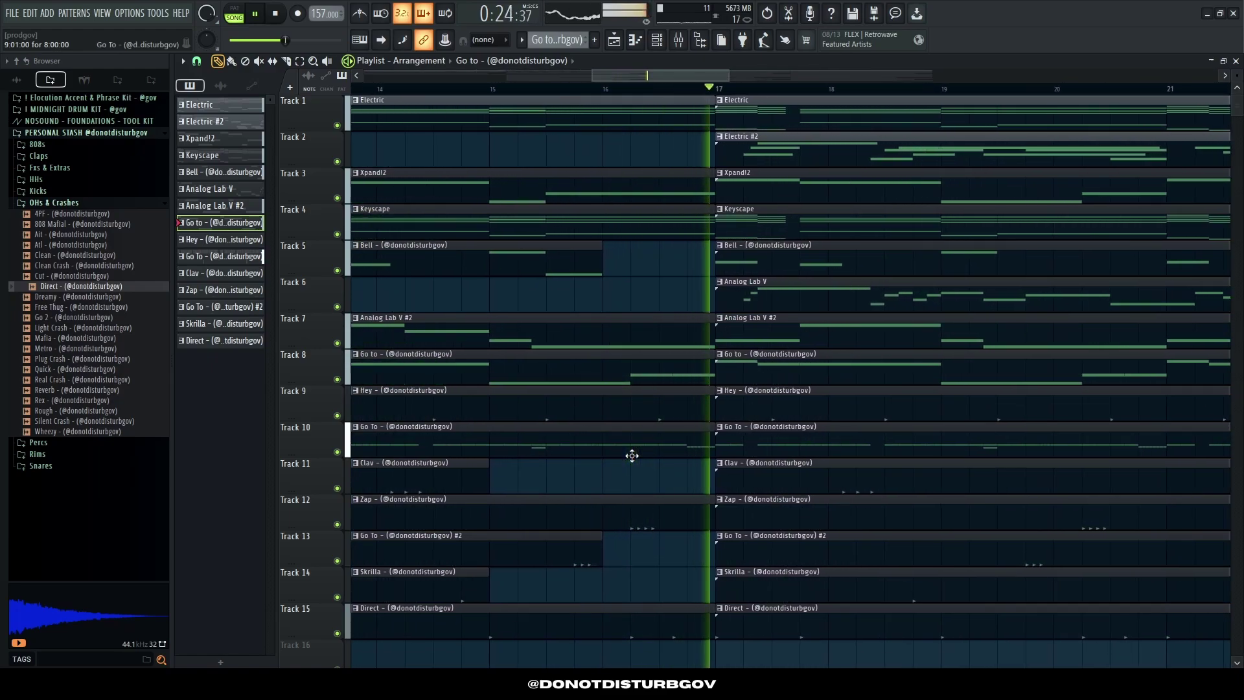
scroll(631, 456, "down", 4)
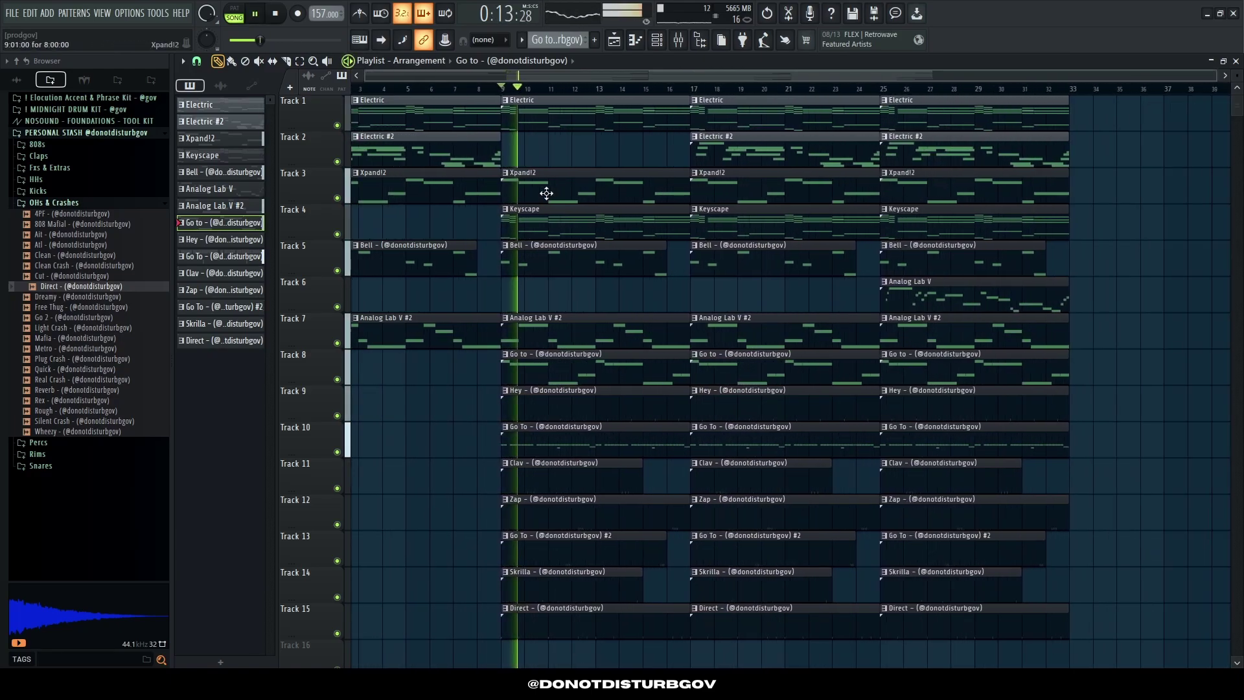
right_click(848, 196)
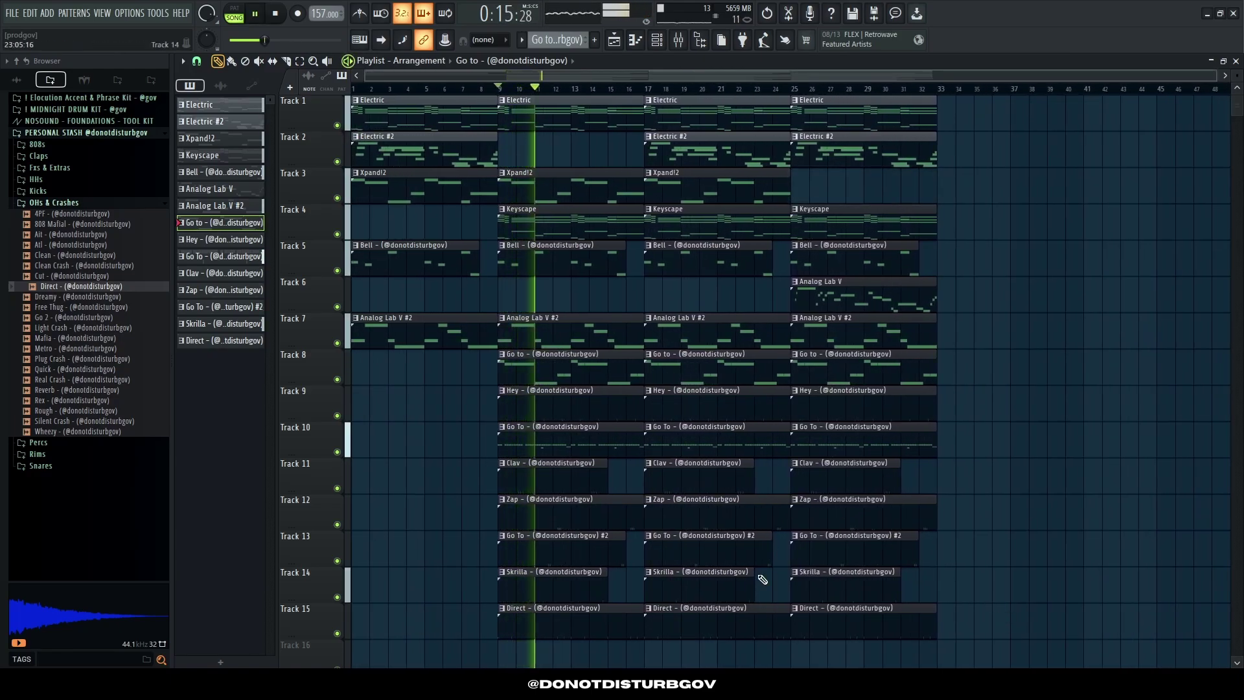
Step: Copy all clips of the section from bars 17 to 24 to bar 33
left_click_drag(684, 126, 977, 127)
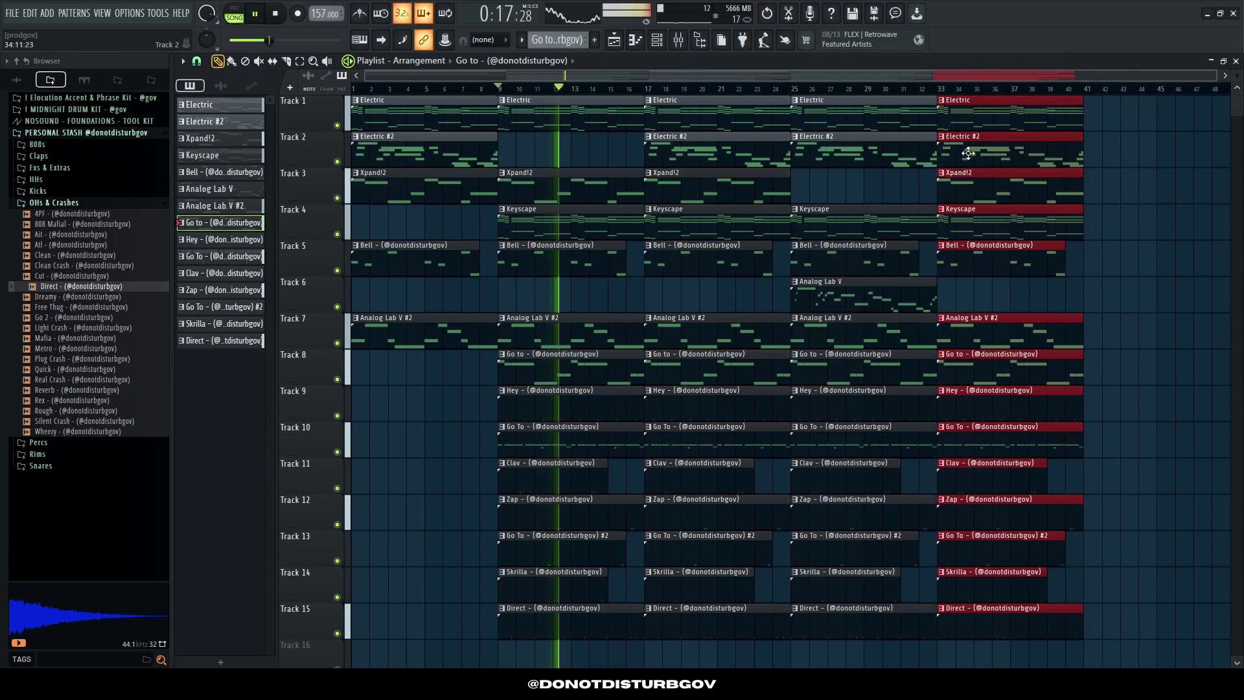
scroll(958, 311, "down", 2)
scroll(572, 324, "up", 4)
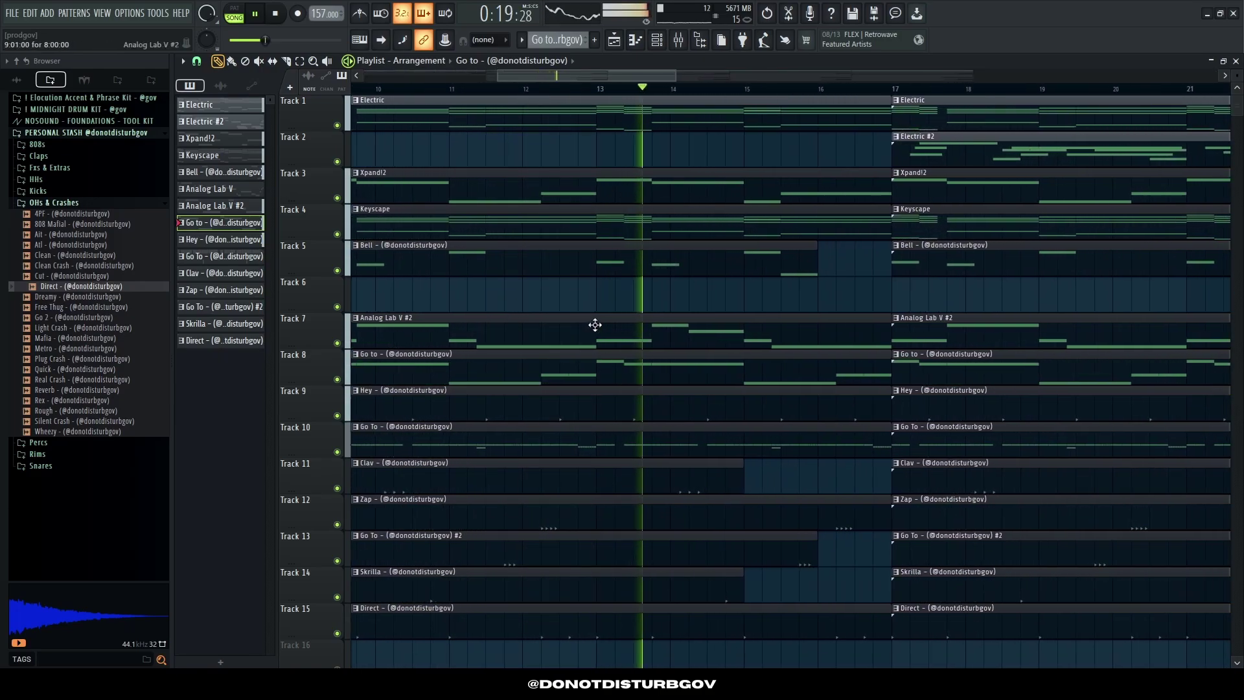
Step: Delete the Direct clip on Track 15 from bars 9 to 16
scroll(600, 332, "down", 3)
right_click(550, 618)
scroll(639, 552, "up", 2)
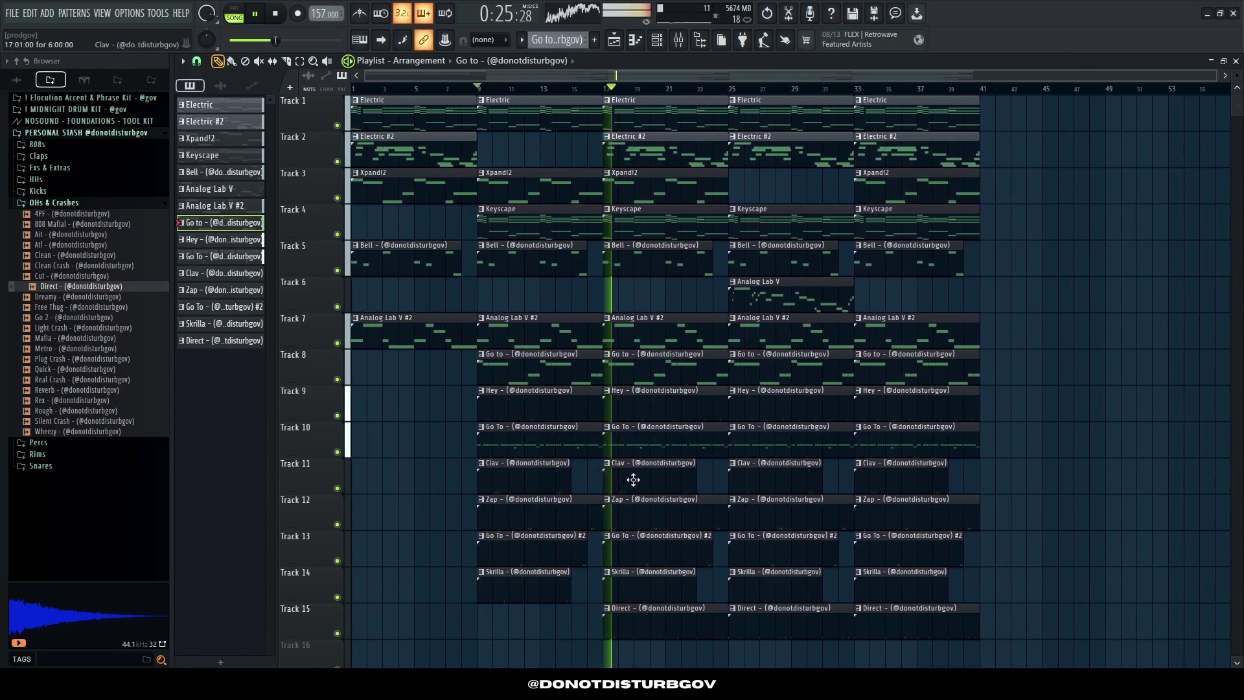
Step: Delete the Go To #2 clip on Track 13 from bars 17 to 24 and play the song from just before bar 17
scroll(633, 479, "up", 2)
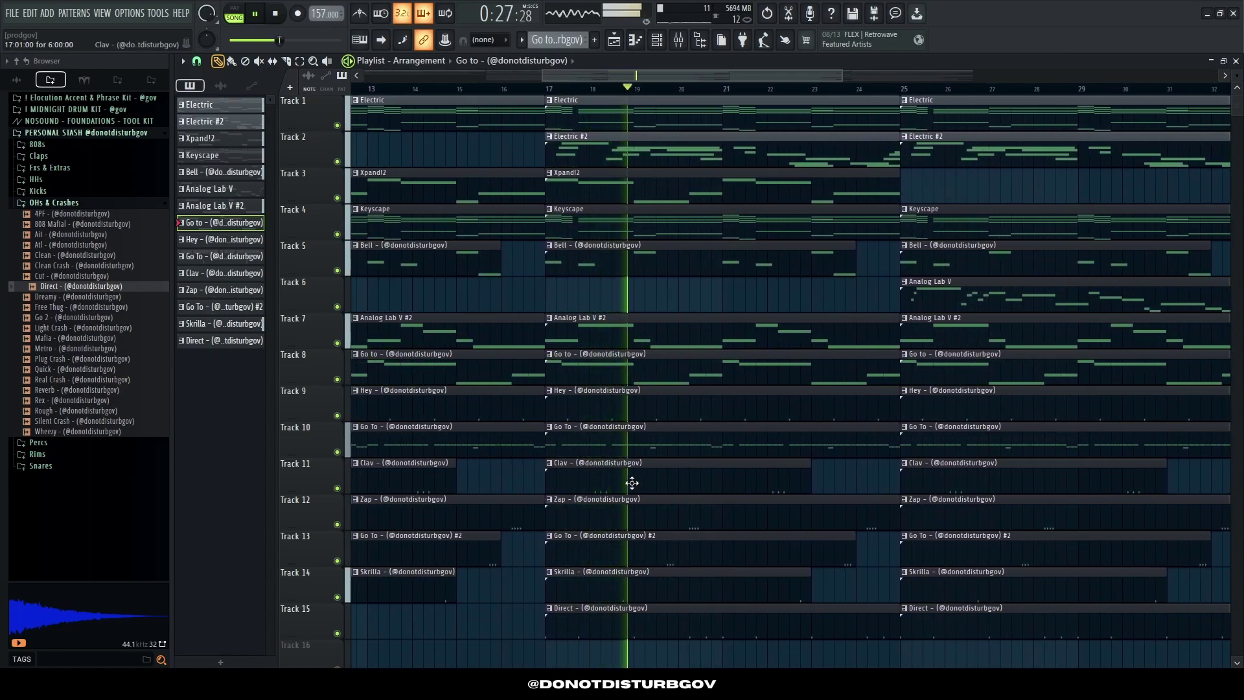
scroll(633, 479, "down", 3)
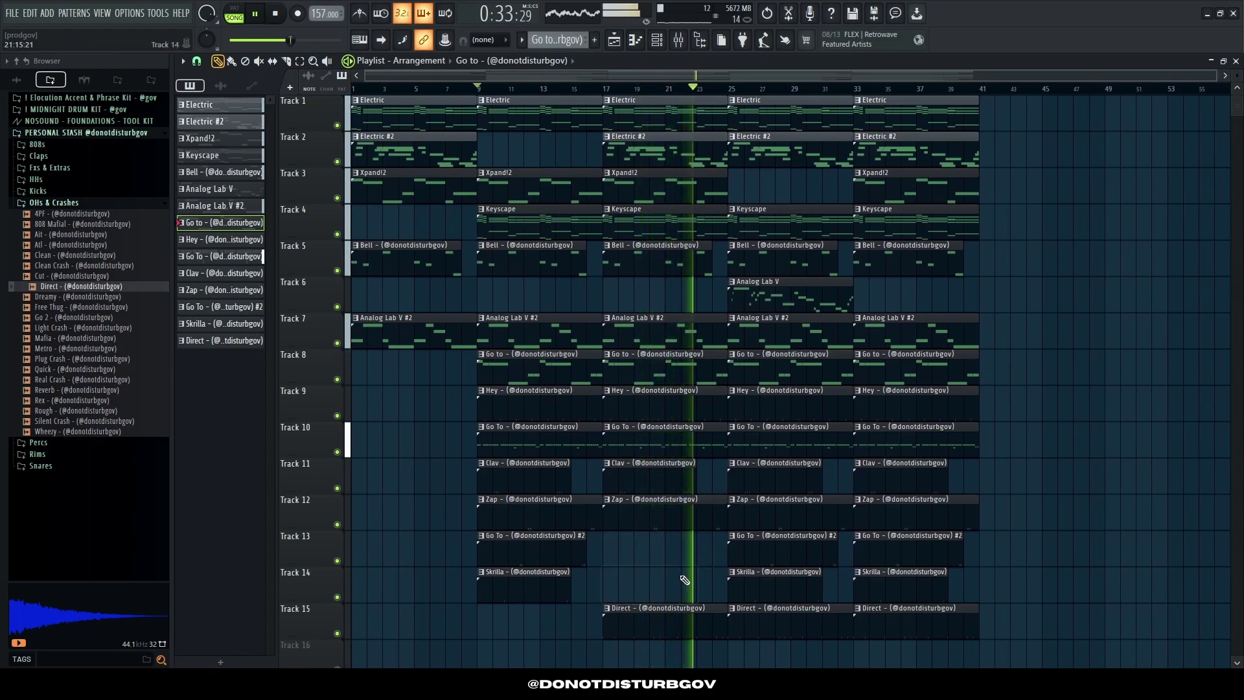
scroll(694, 569, "down", 3)
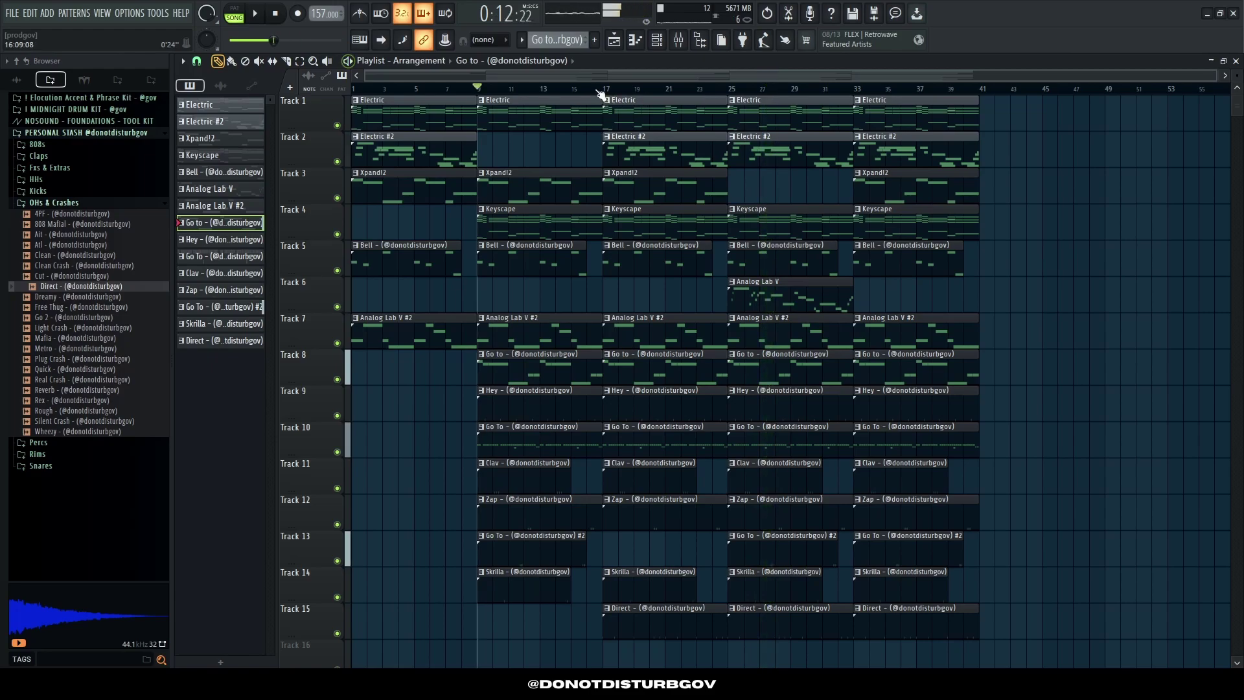
left_click(594, 88)
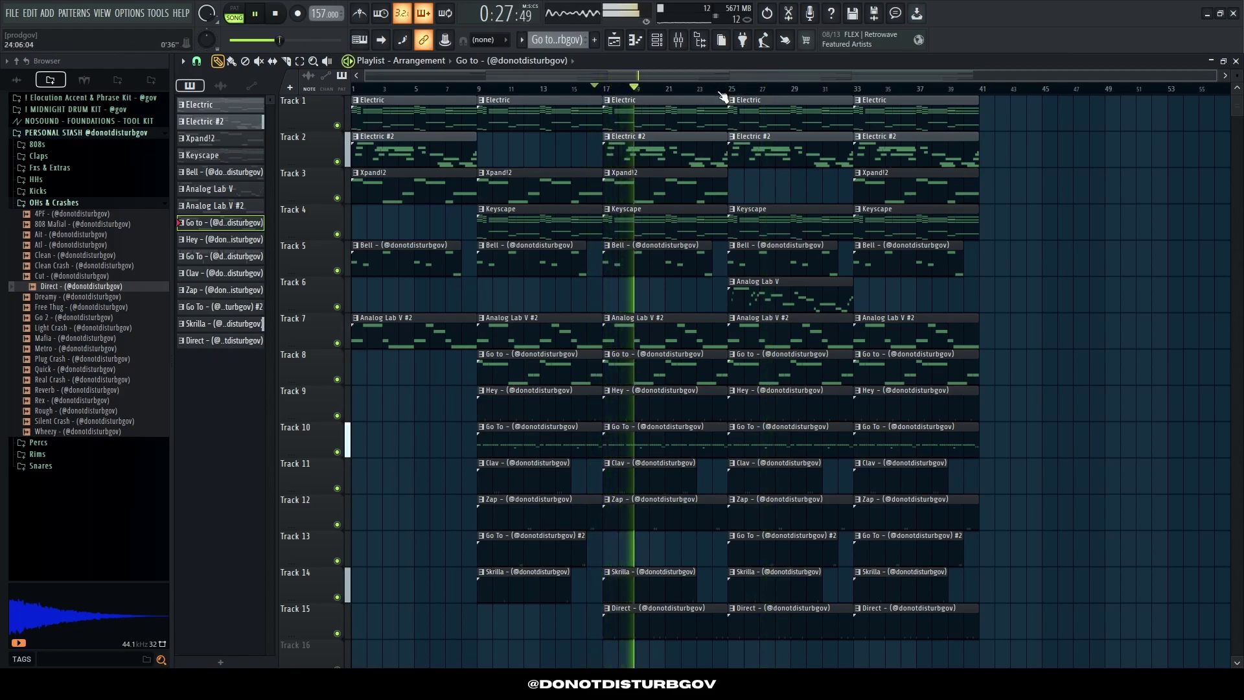
Step: Delete the Analog Lab V #2 and Electric #2 clips from bars 25 to 32
scroll(768, 373, "up", 2)
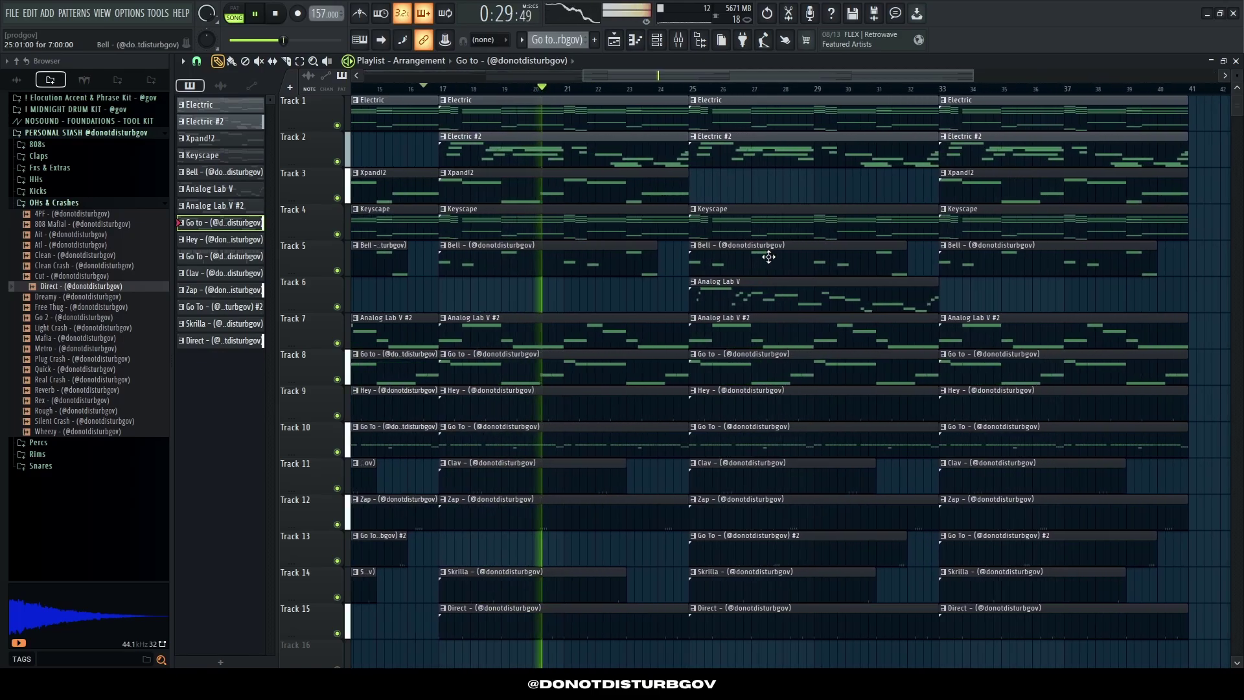
scroll(767, 374, "up", 2)
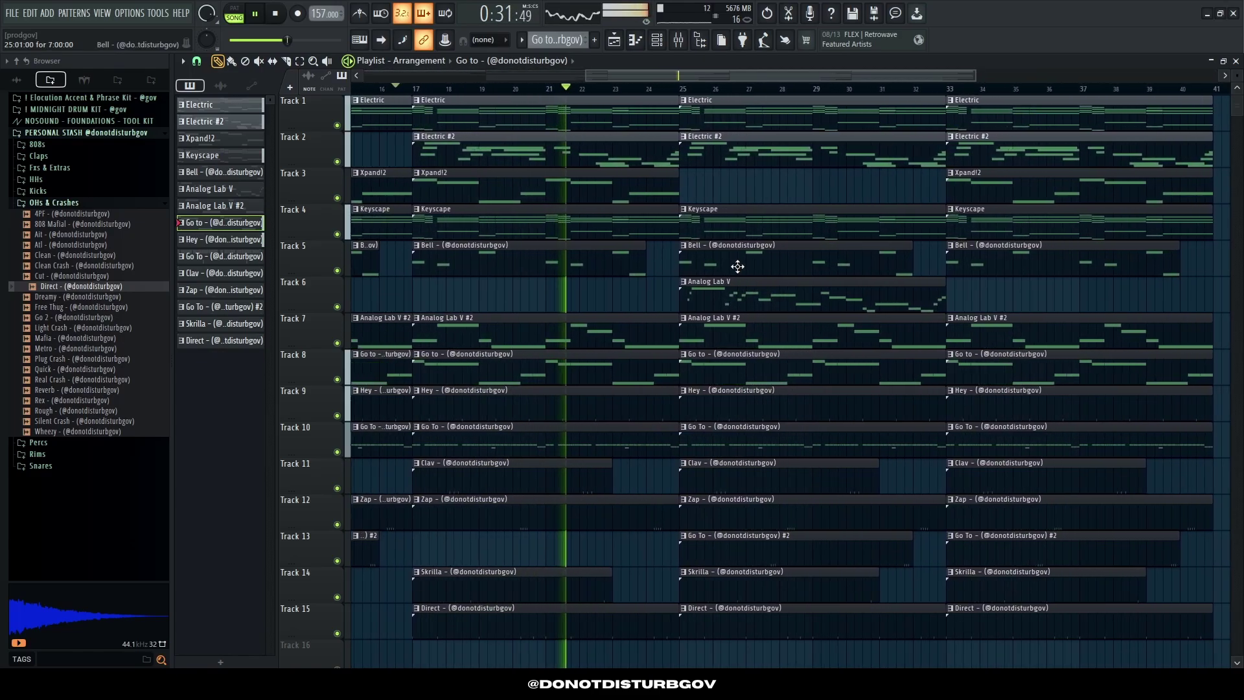
right_click(740, 331)
right_click(722, 160)
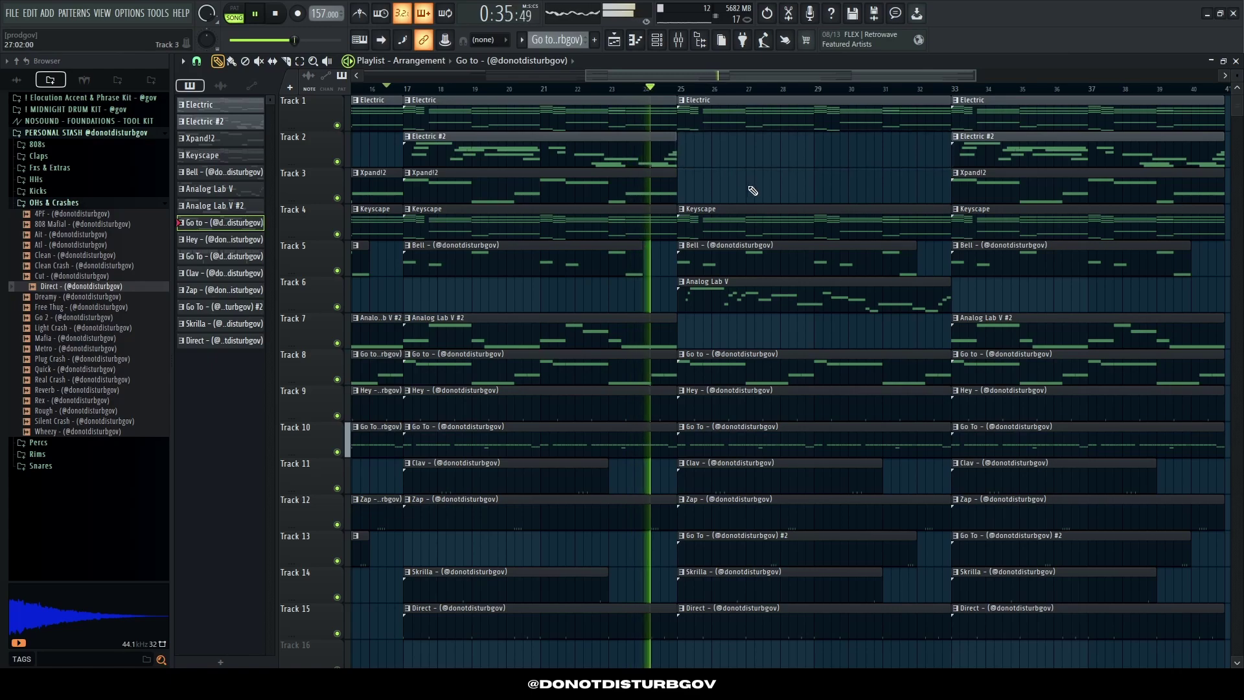
Step: Try removing the Keyscape clip from bars 25 to 32 and undo the deletion
right_click(739, 228)
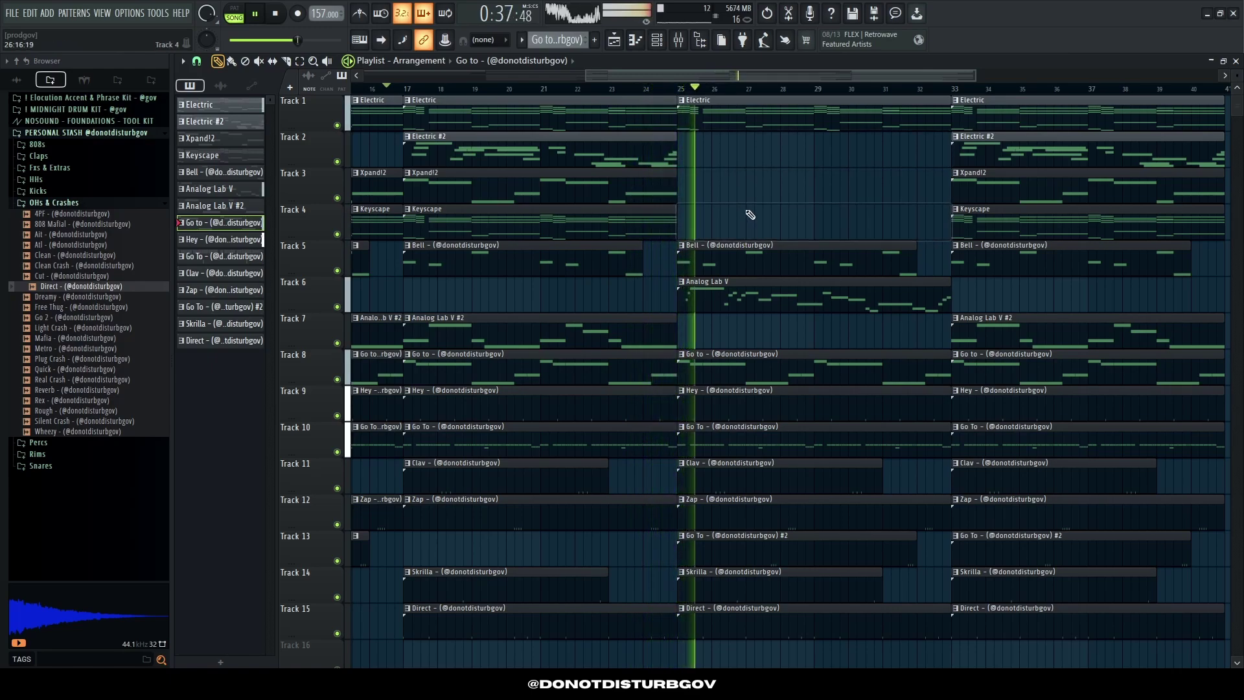
scroll(765, 227, "down", 3)
key("ctrl+z")
scroll(770, 220, "up", 3)
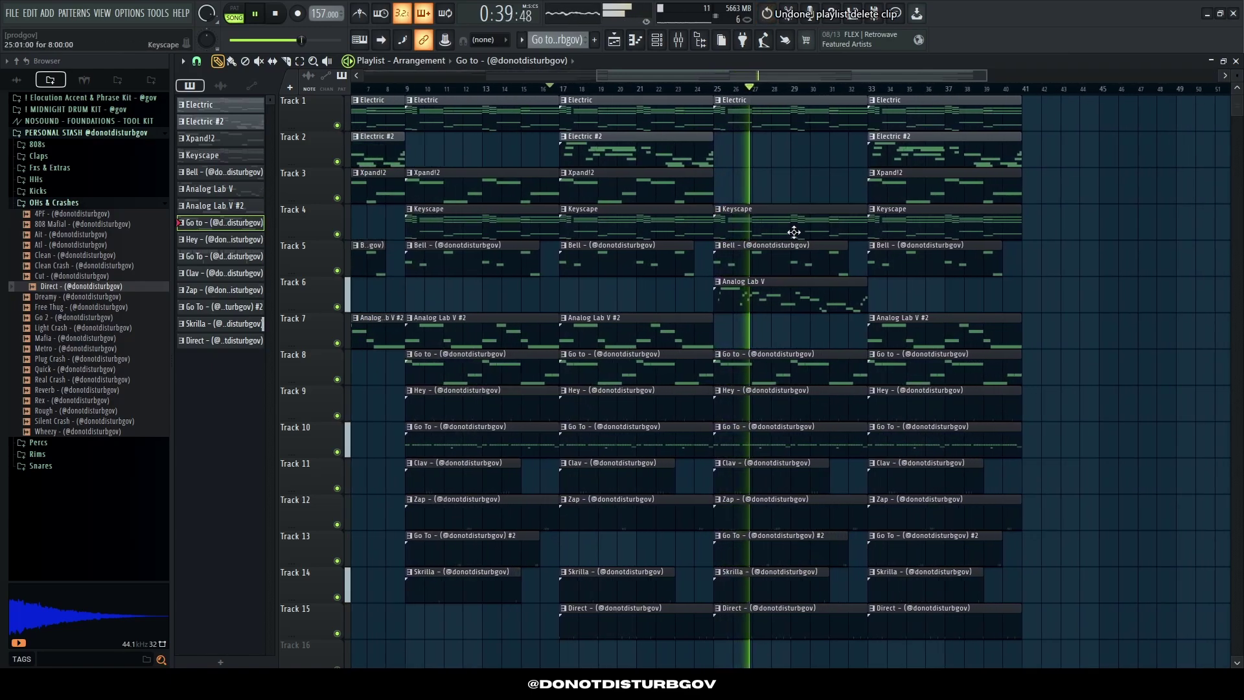
Step: Delete the Bell clips from bars 25 to 40 and the Xpand!2 clip from bars 33 to 40
scroll(897, 286, "down", 4)
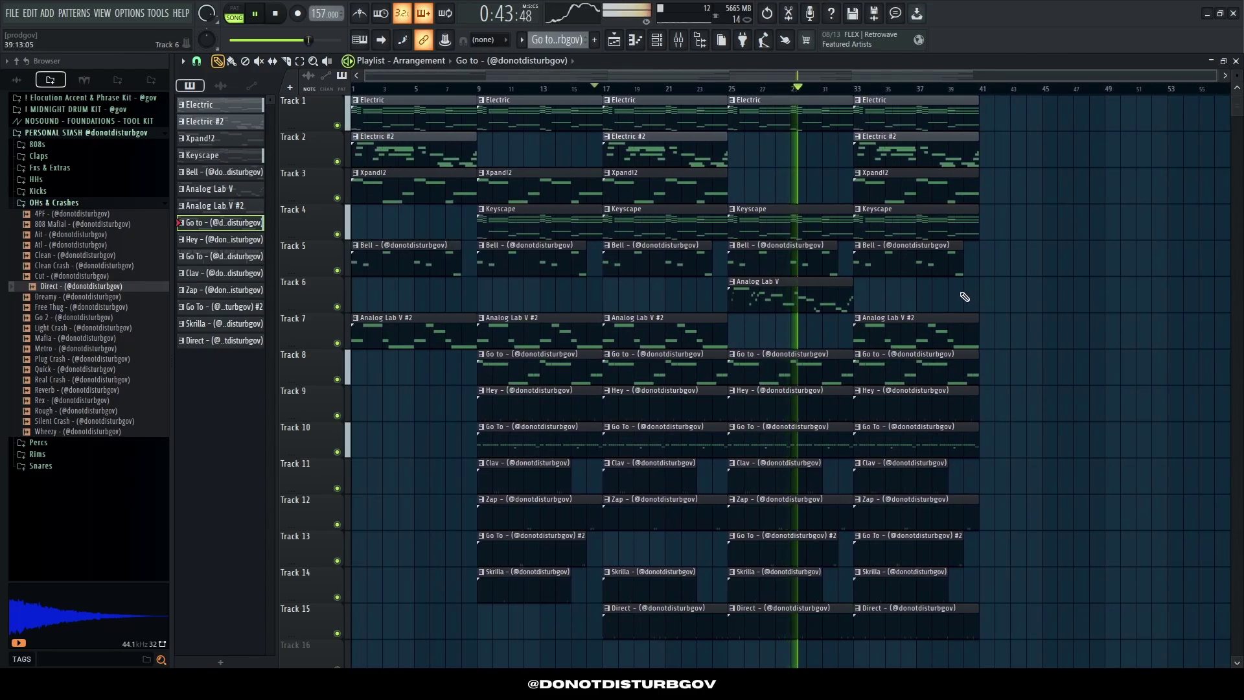
scroll(965, 292, "up", 3)
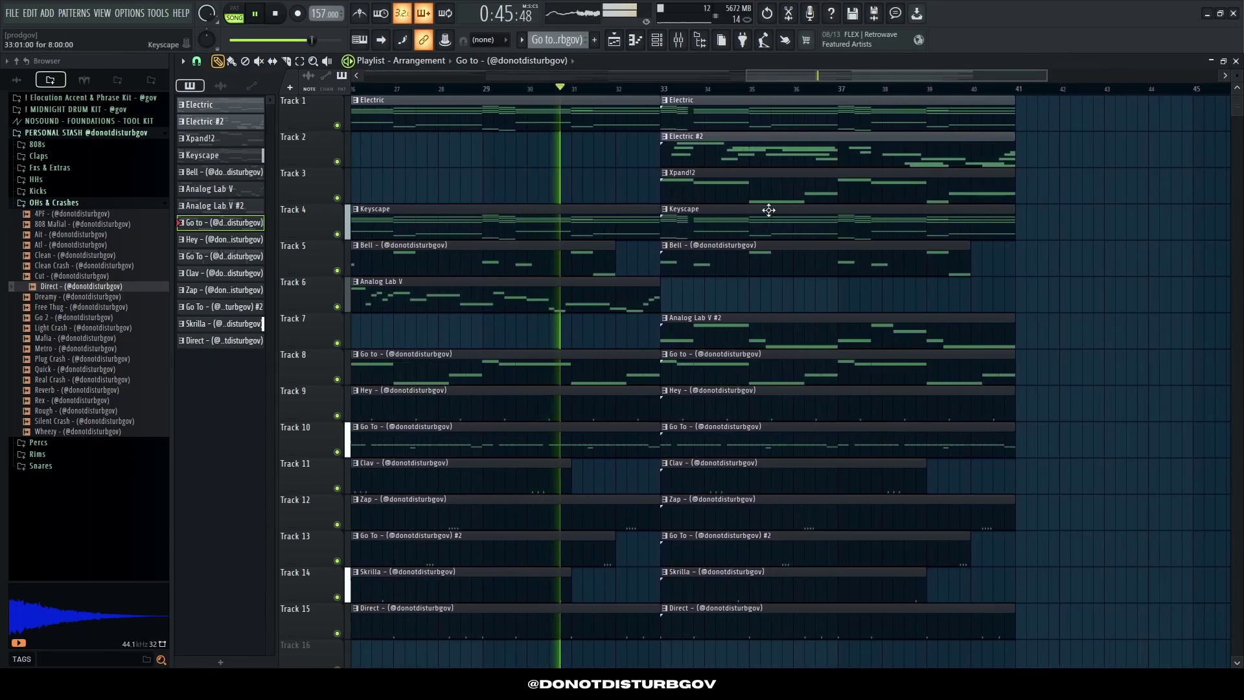
scroll(693, 261, "down", 3)
scroll(805, 258, "up", 4)
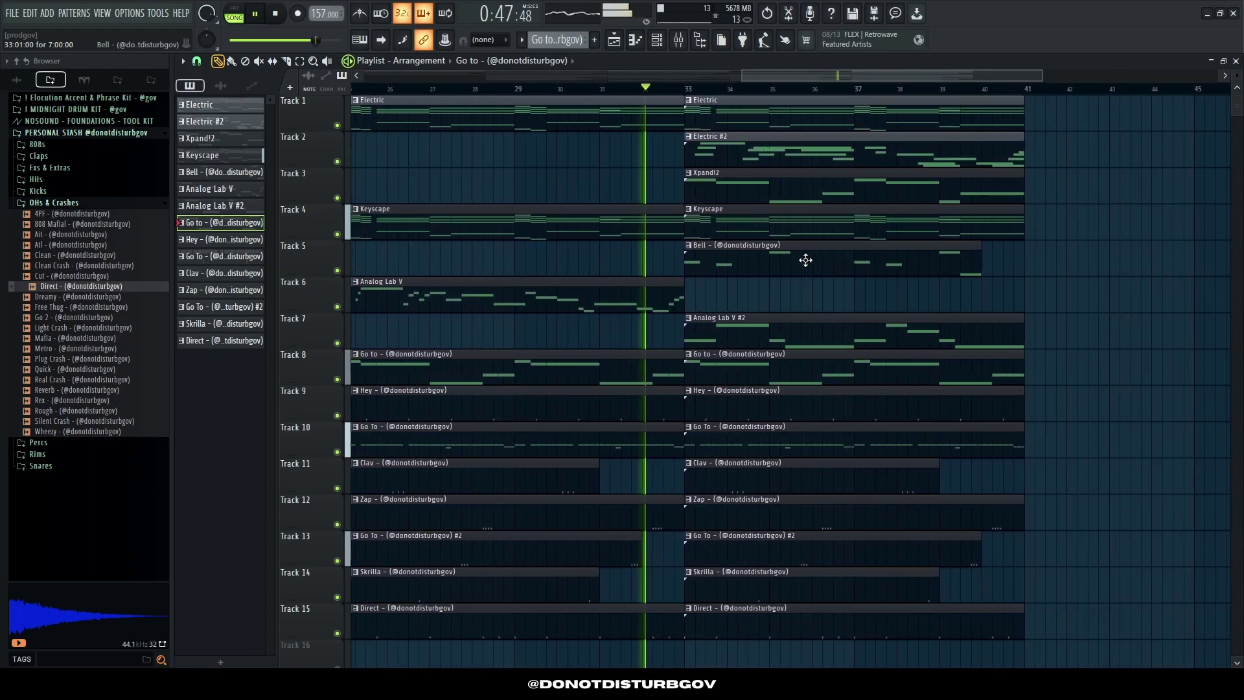
right_click(805, 258)
right_click(786, 195)
Step: Replace the Analog Lab V #2 clip in bars 33 to 40 with an Analog Lab V clip on Track 6
scroll(1002, 274, "down", 2)
scroll(1002, 277, "down", 2)
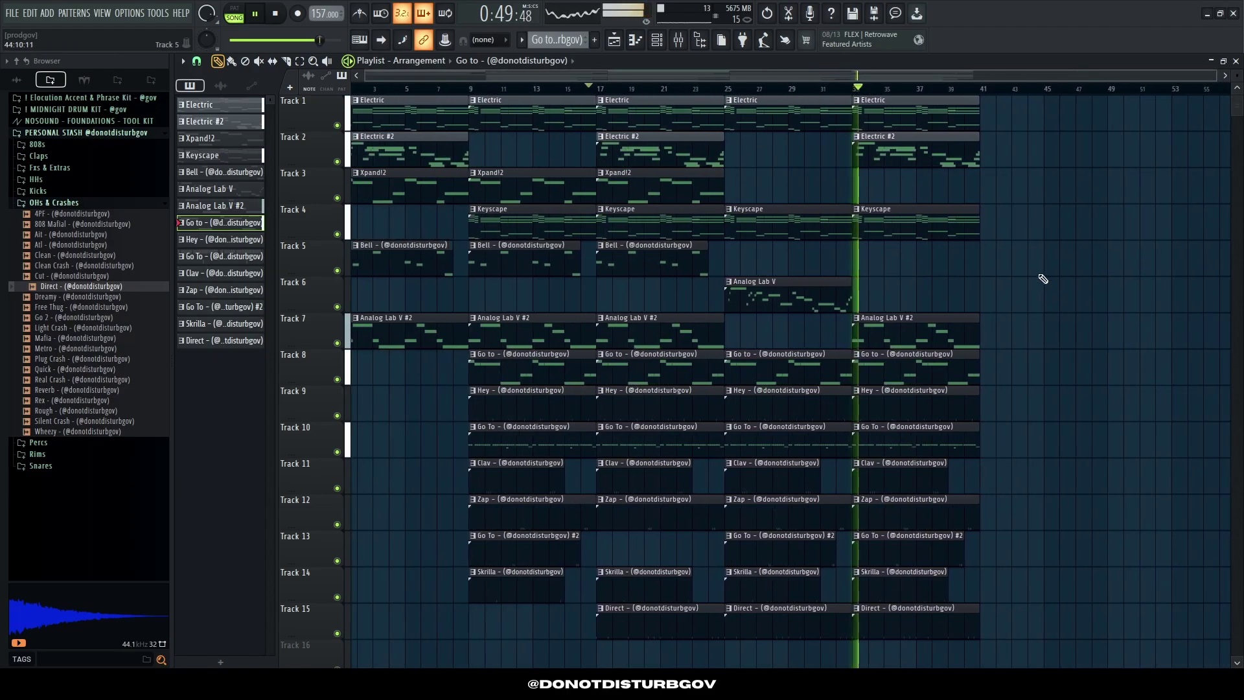
right_click(917, 326)
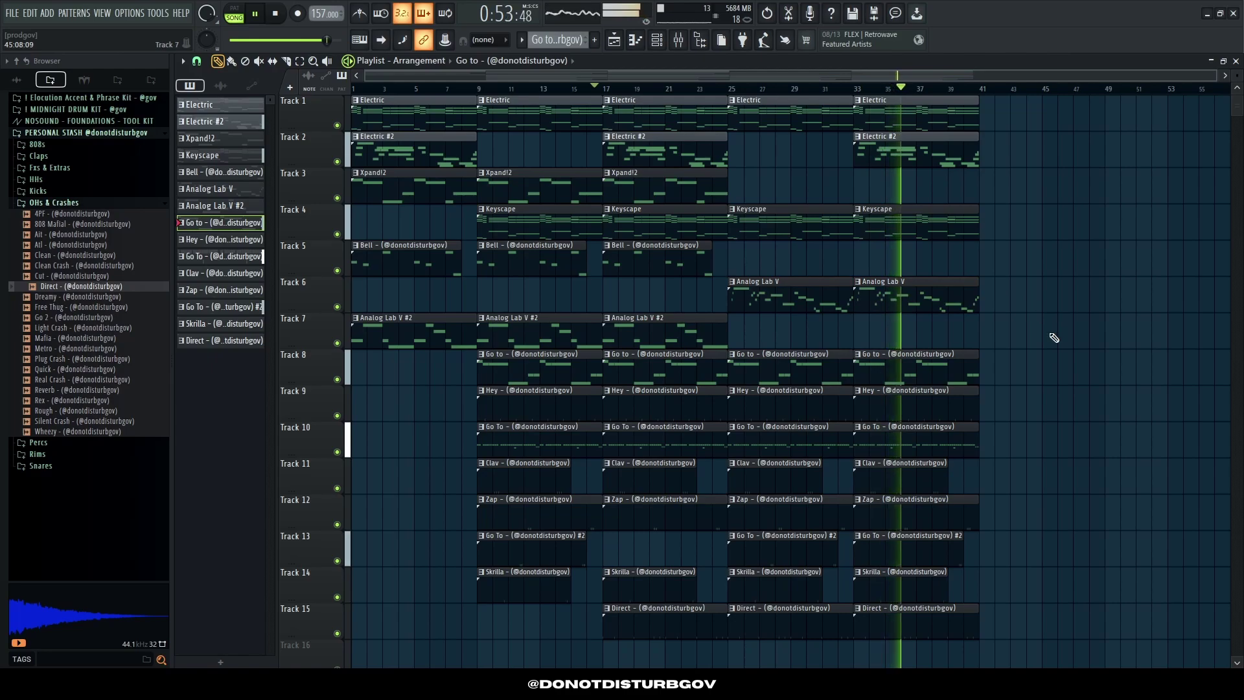
Step: Play the song from just before bar 25 and delete the Direct clips on Track 15 from bars 25 to 40
left_click(714, 89)
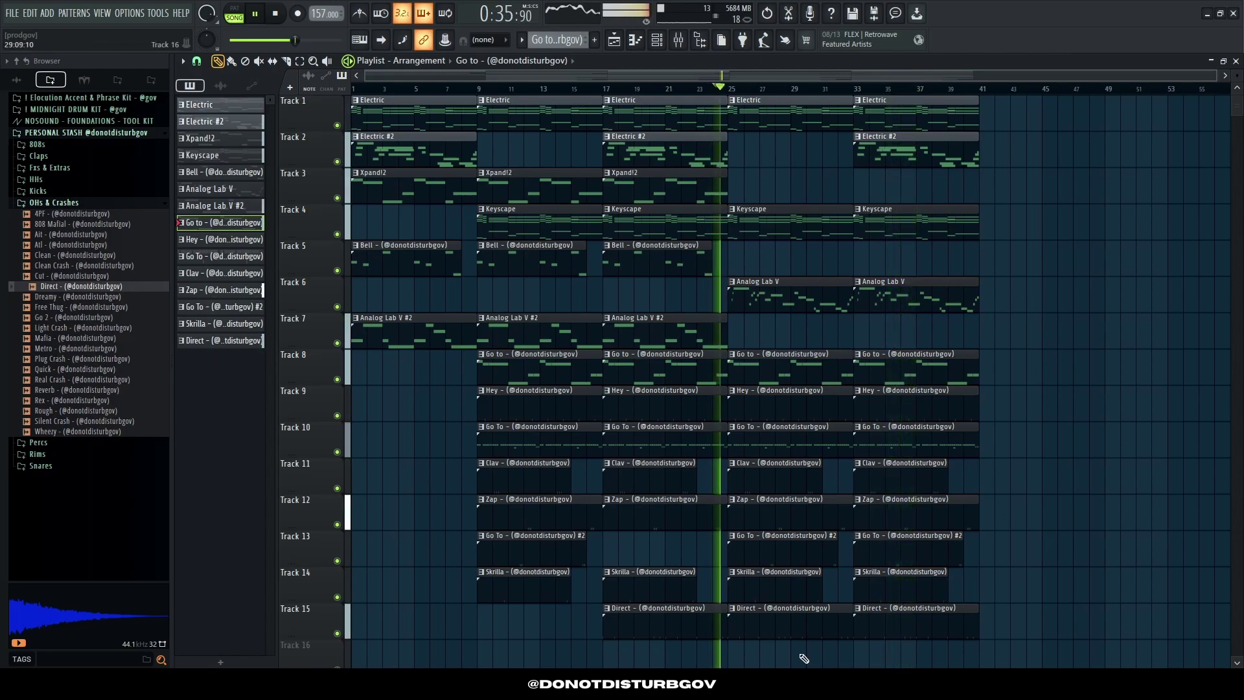
right_click(805, 632)
right_click(883, 634)
Step: Try removing the Skrilla clip on Track 14 from bars 25 to 32 and undo the deletion
scroll(784, 590, "up", 4)
scroll(785, 570, "up", 1)
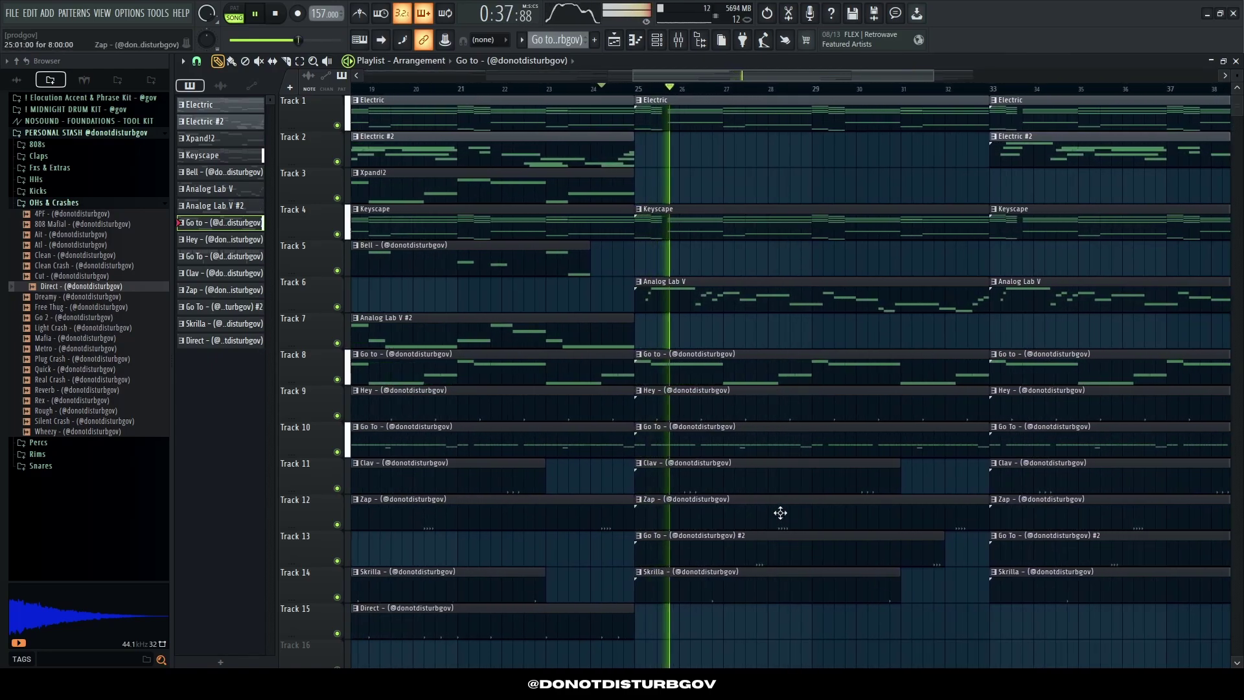
right_click(816, 576)
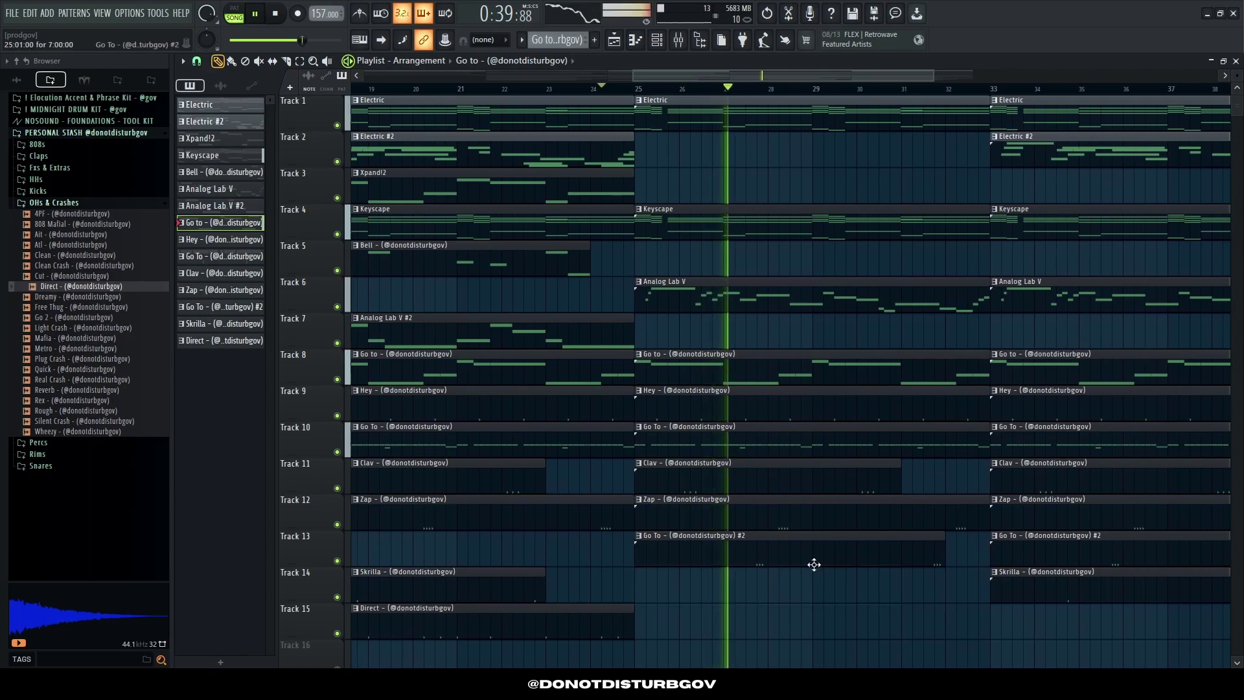
key("ctrl+z")
Step: Delete the Go To #2 clips from bars 25 to 40 and the Zap clip from bars 25 to 32
right_click(805, 560)
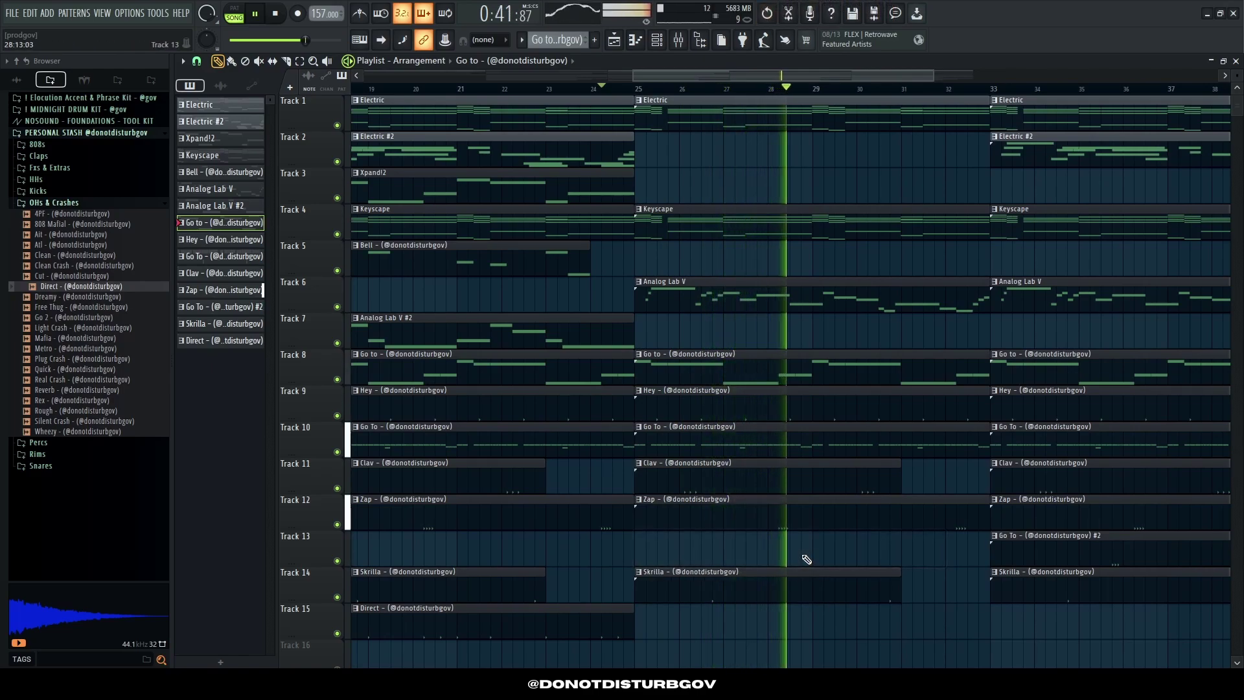
scroll(801, 533, "down", 2)
scroll(802, 533, "down", 2)
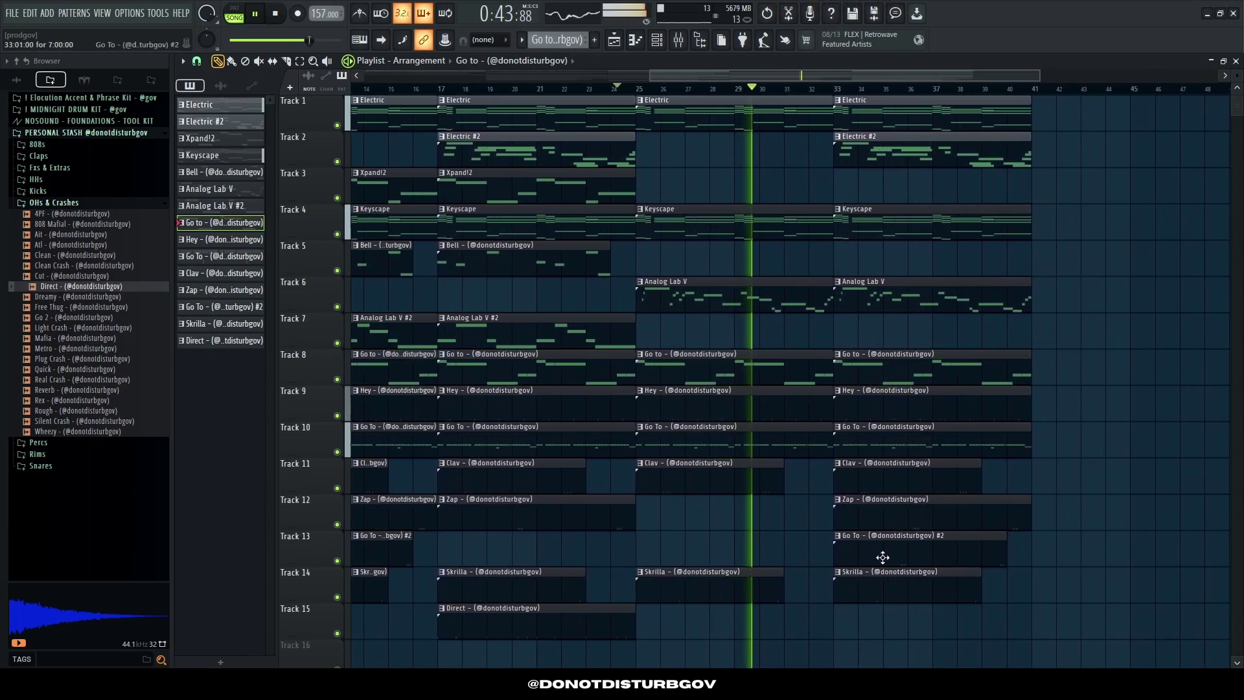
right_click(880, 557)
scroll(881, 557, "down", 2)
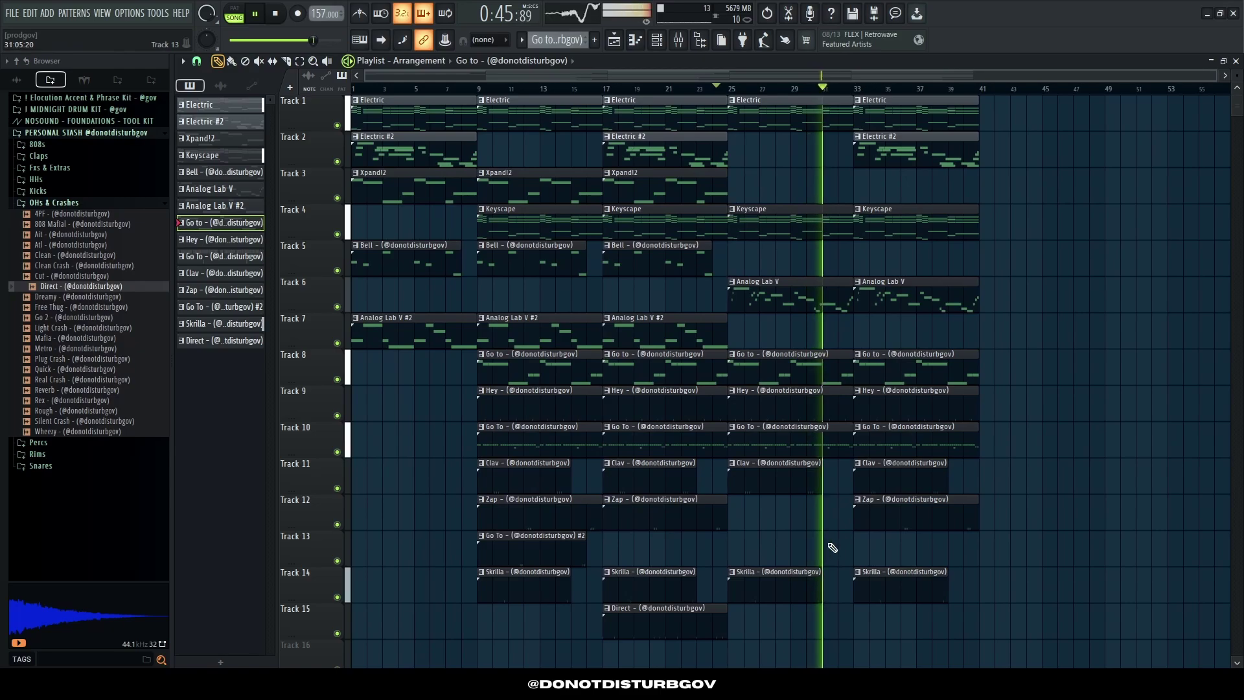
scroll(842, 551, "up", 4)
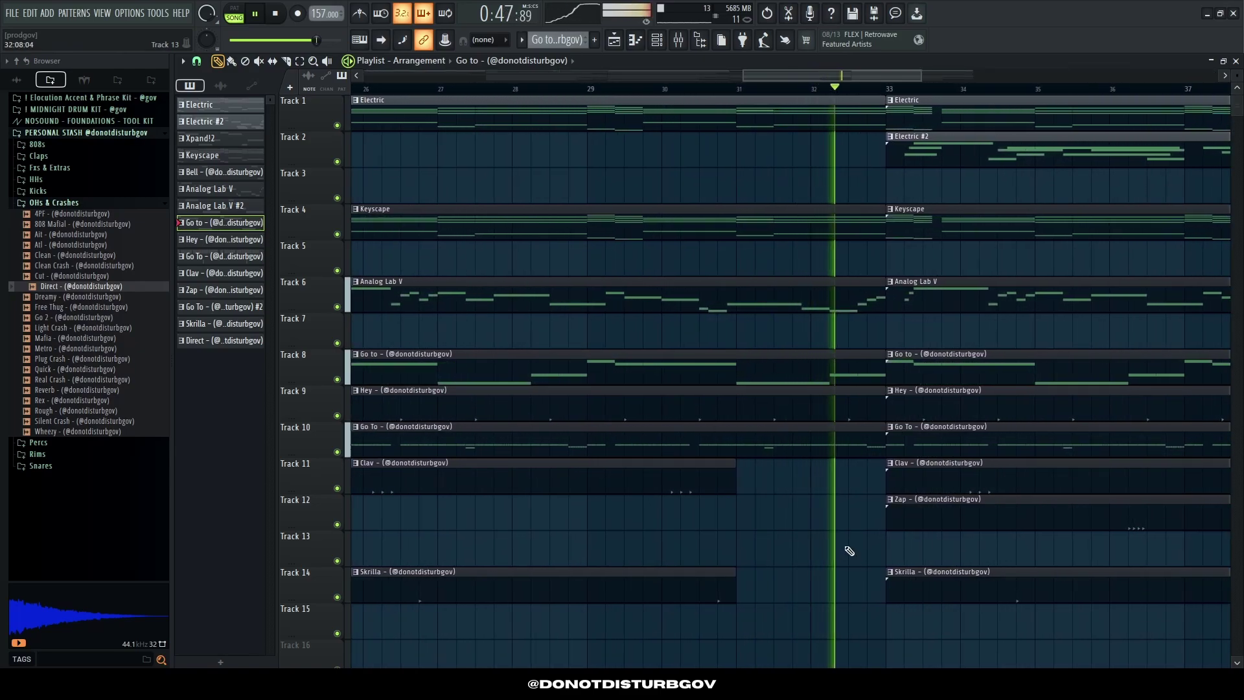
scroll(847, 551, "down", 3)
scroll(912, 552, "down", 1)
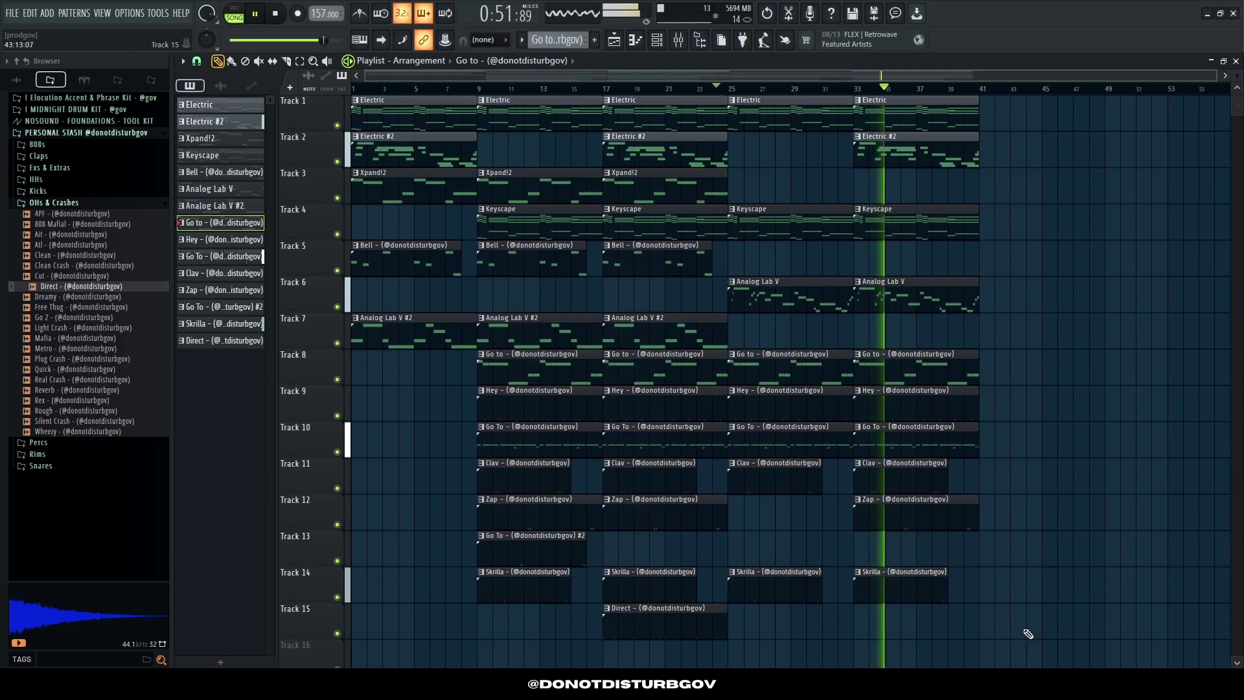
Step: Select every clip in the 40-bar arrangement and duplicate the whole block directly after bar 40
left_click_drag(1028, 635, 346, 95)
key("ctrl+b")
scroll(629, 294, "down", 2)
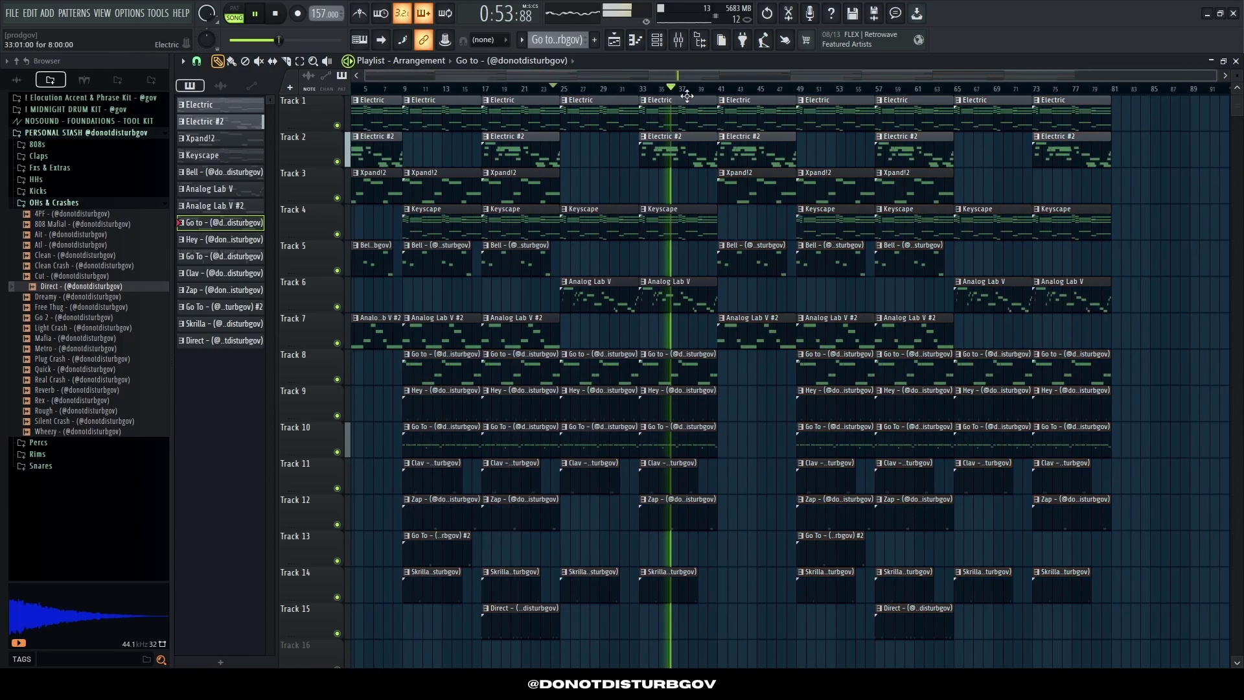
Step: Select all channels from Electric to Direct and route them to consecutive mixer tracks starting at Insert 1
key("F6")
left_click_drag(545, 237, 545, 507)
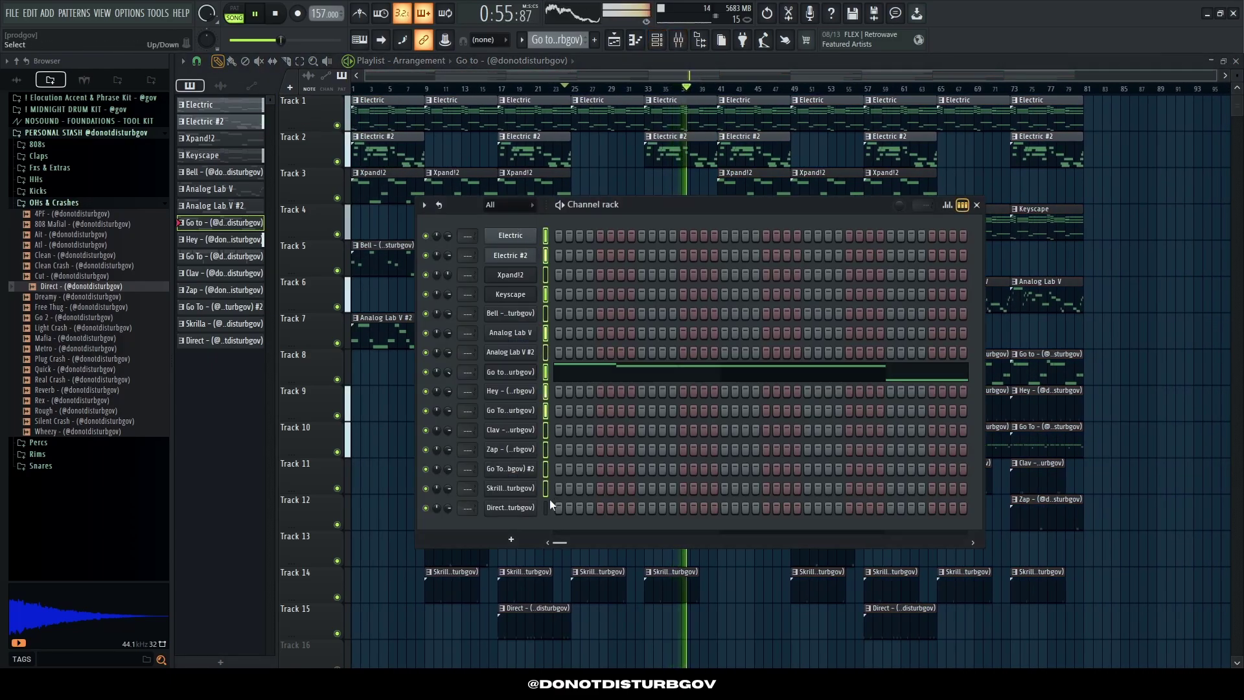
key("F9")
left_click(344, 399)
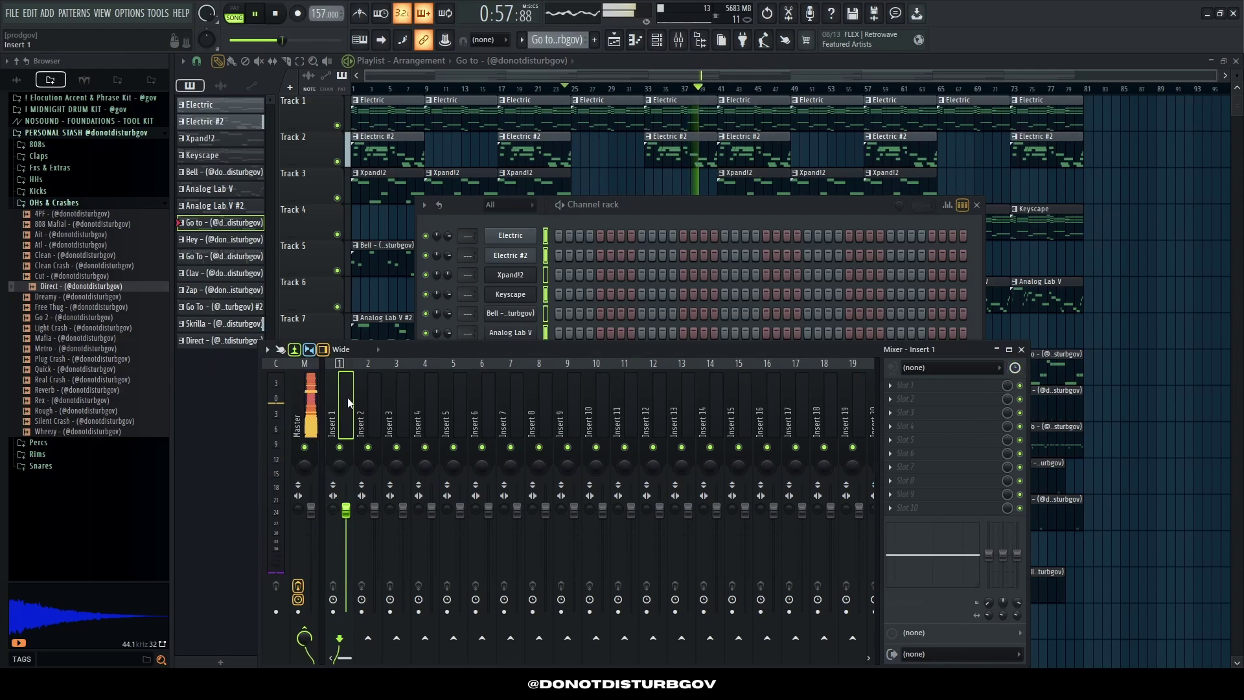
key("ctrl+l")
Step: Solo the Electric mixer track, restart playback, and add Fruity Reeverb 2 and Fruity Parametric EQ 2 to it
key("space")
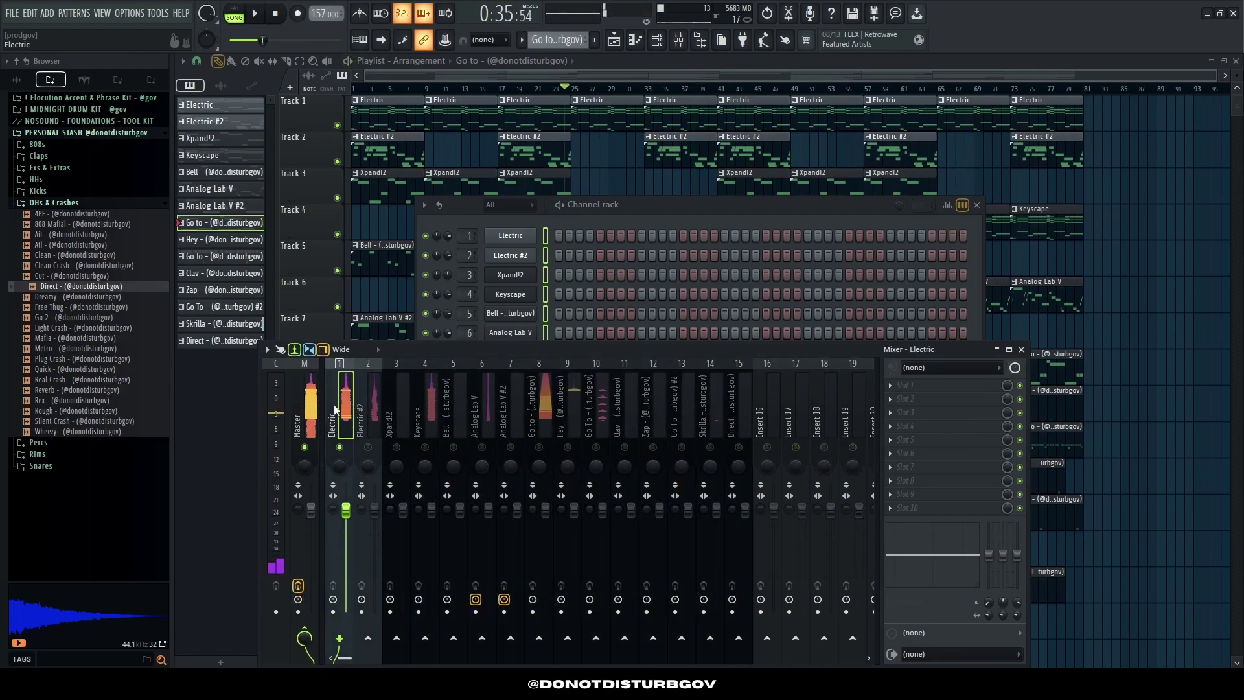
key("space")
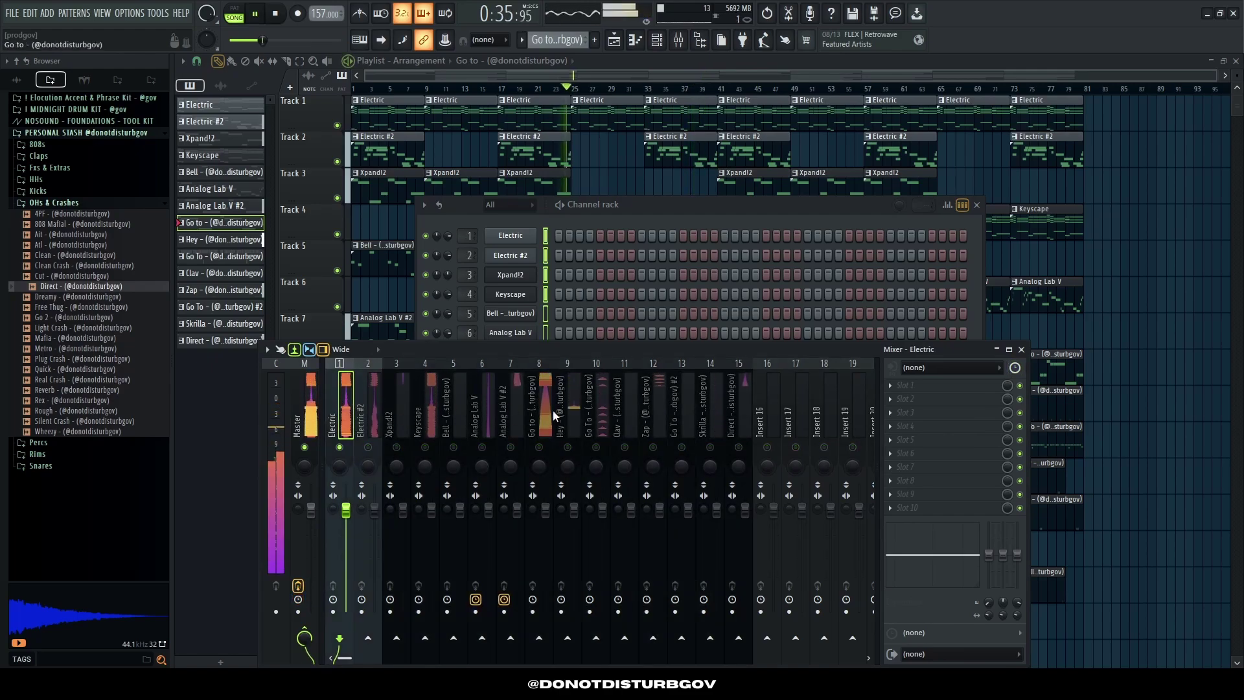
left_click(907, 384)
left_click(701, 172)
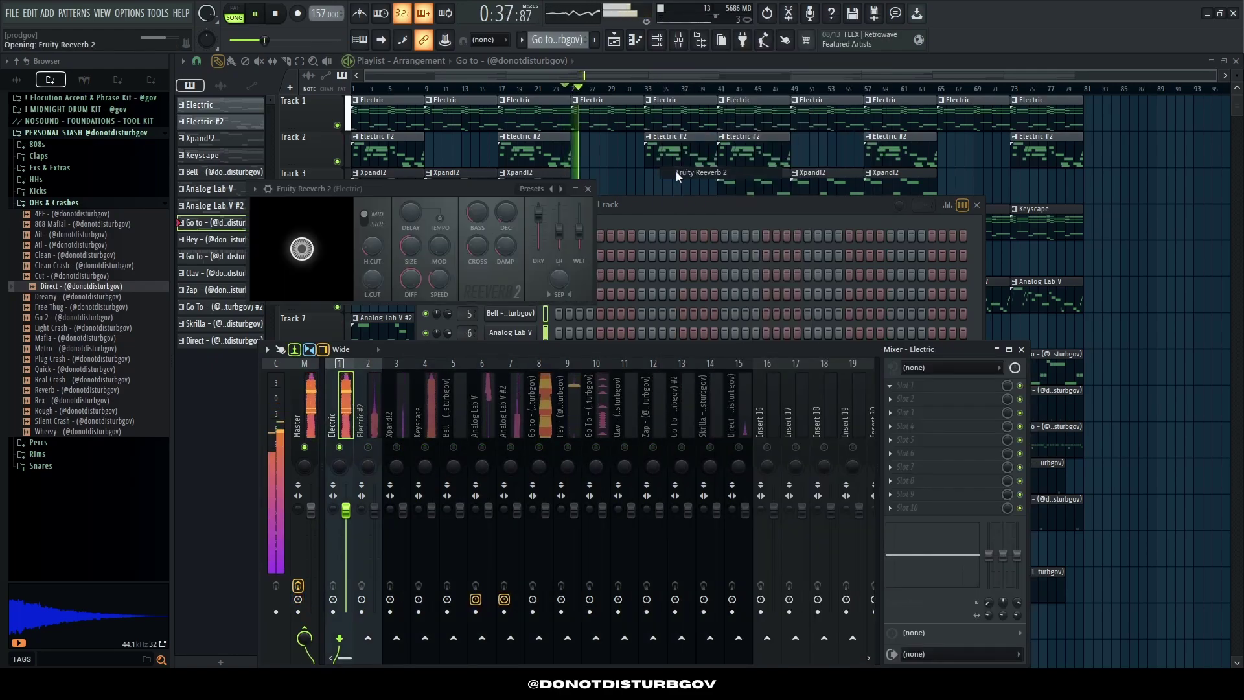
left_click(906, 399)
left_click(710, 160)
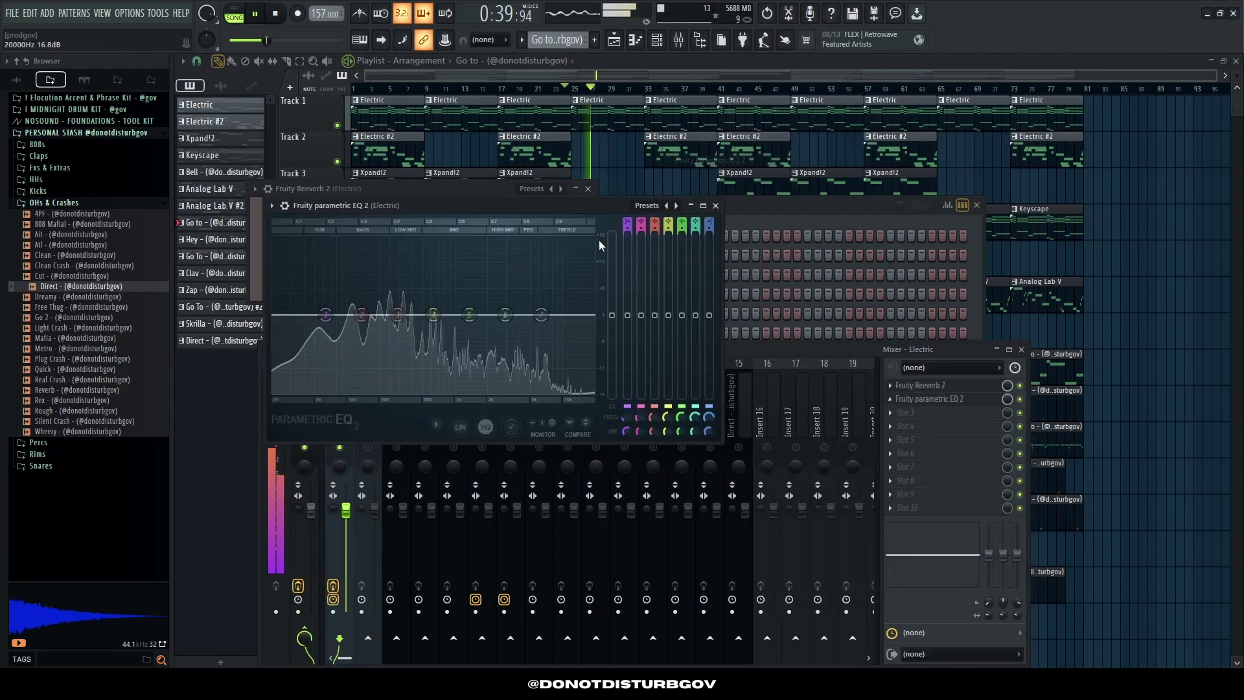
Step: Apply the 20Hz + 18kHz cut preset to the Electric equalizer, raise its low cut and lower the track's volume
left_click_drag(298, 327, 353, 315)
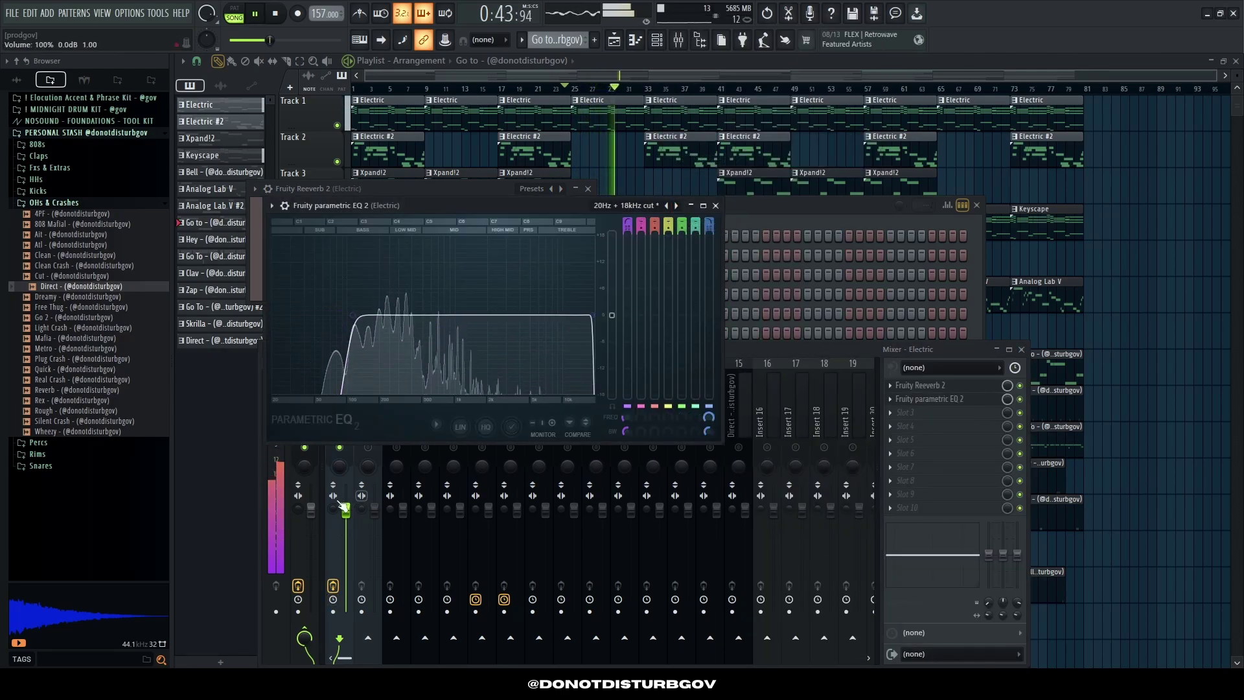
left_click_drag(333, 509, 333, 496)
Step: Solo the Electric #2 mixer track, play from bar 17, and add Fruity Reeverb 2 and Fruity Parametric EQ 2 to it
left_click(367, 428)
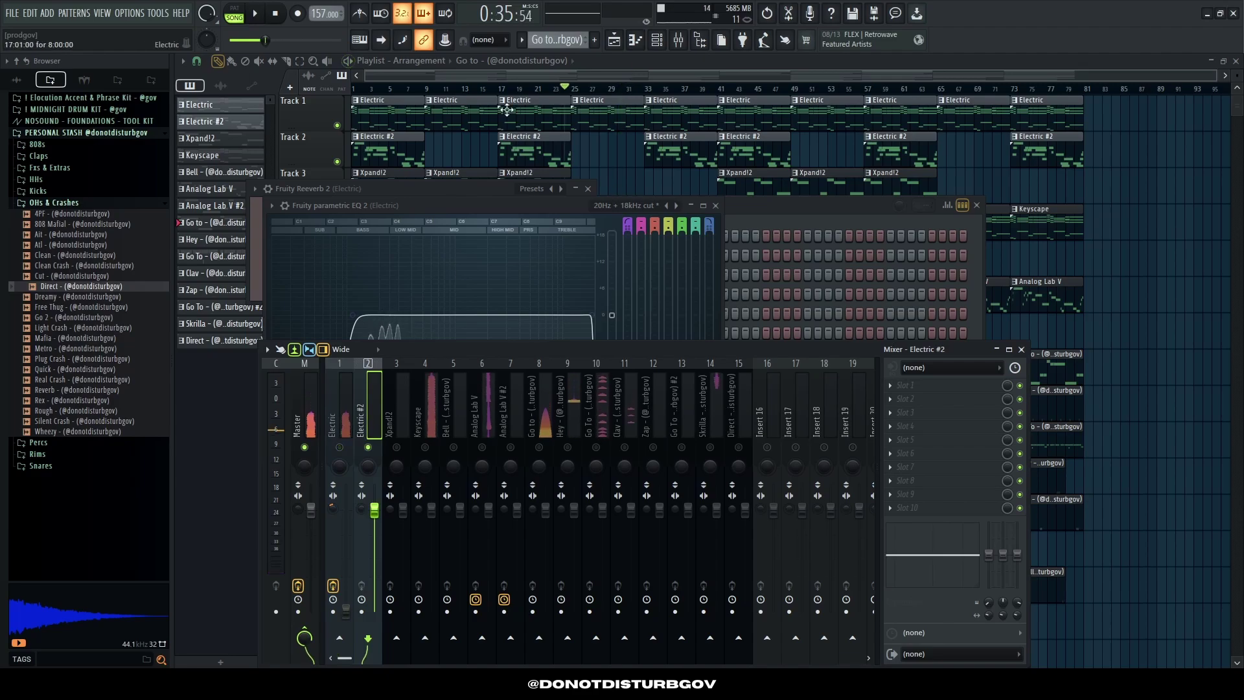
key("F12")
left_click(497, 89)
key("F9")
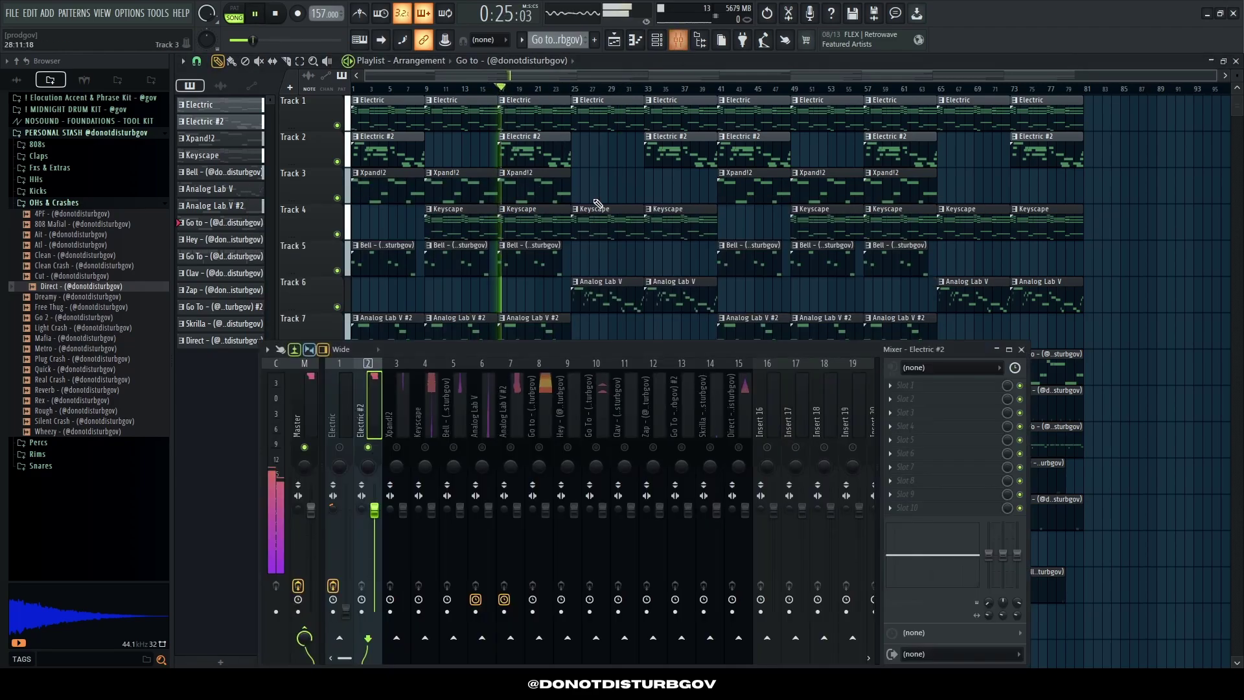
left_click(899, 364)
left_click(712, 173)
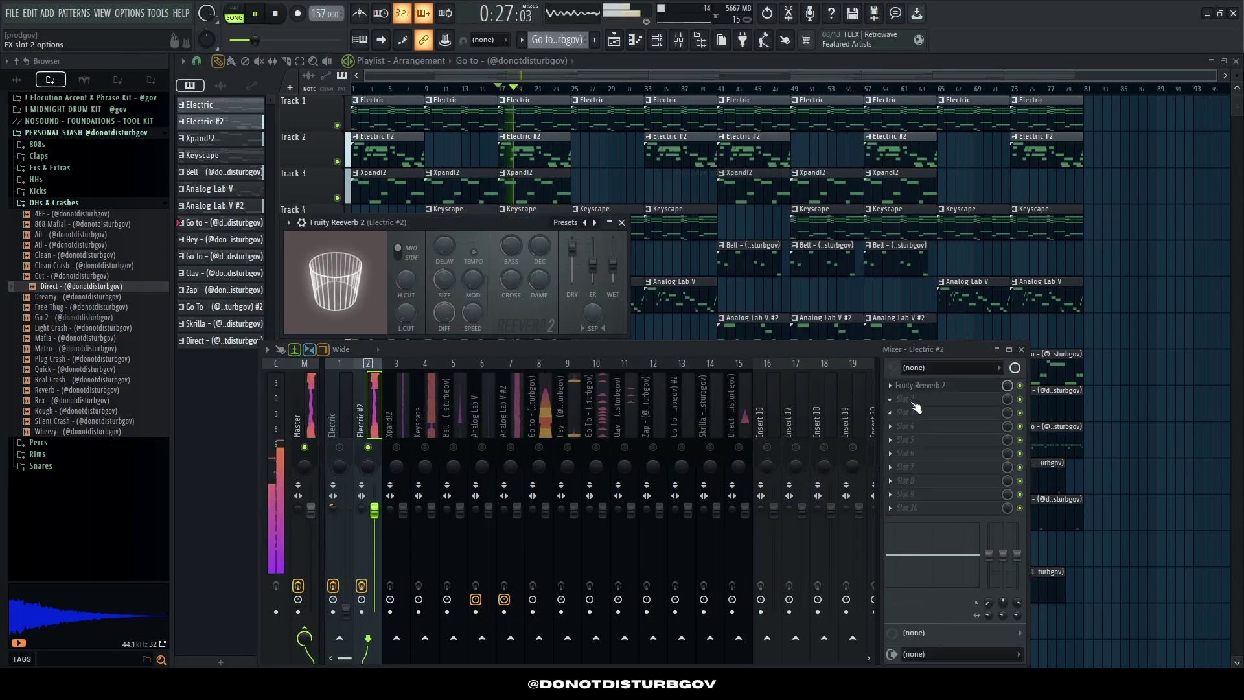
left_click(919, 398)
left_click(706, 160)
Step: Load the 20Hz + 18kHz cut preset on the Electric #2 equalizer, raise its low cut to about 118 Hz and lower the track's volume
left_click(703, 239)
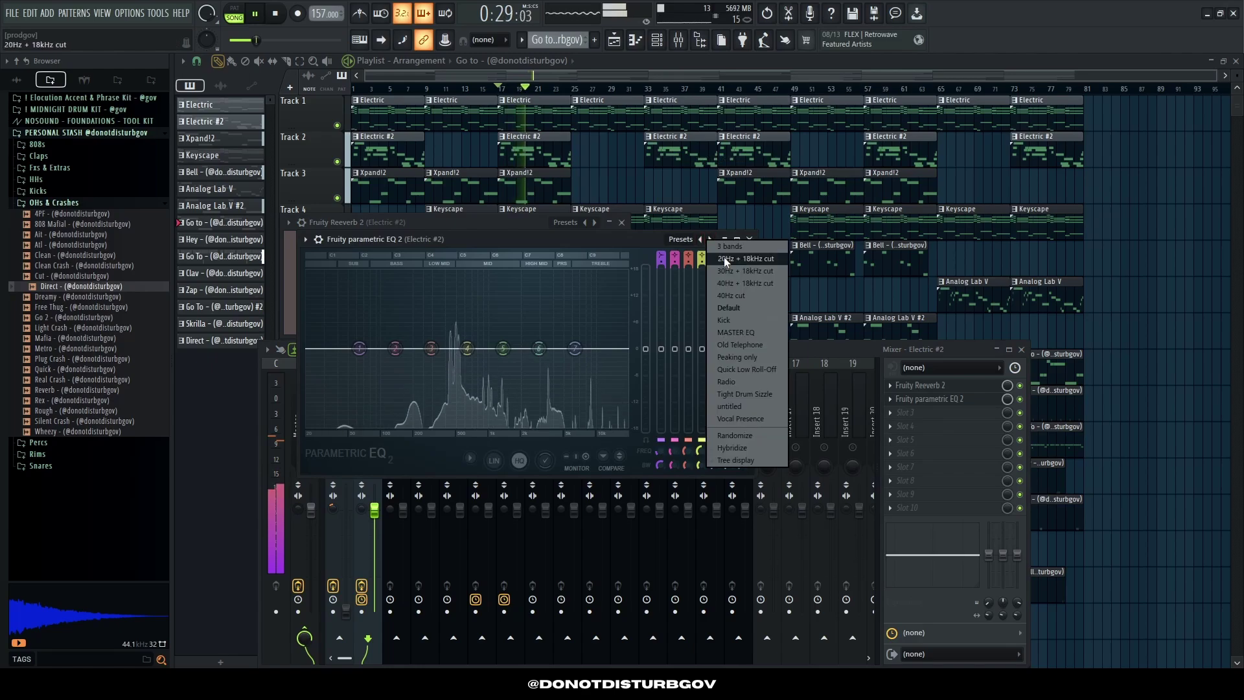
left_click(745, 259)
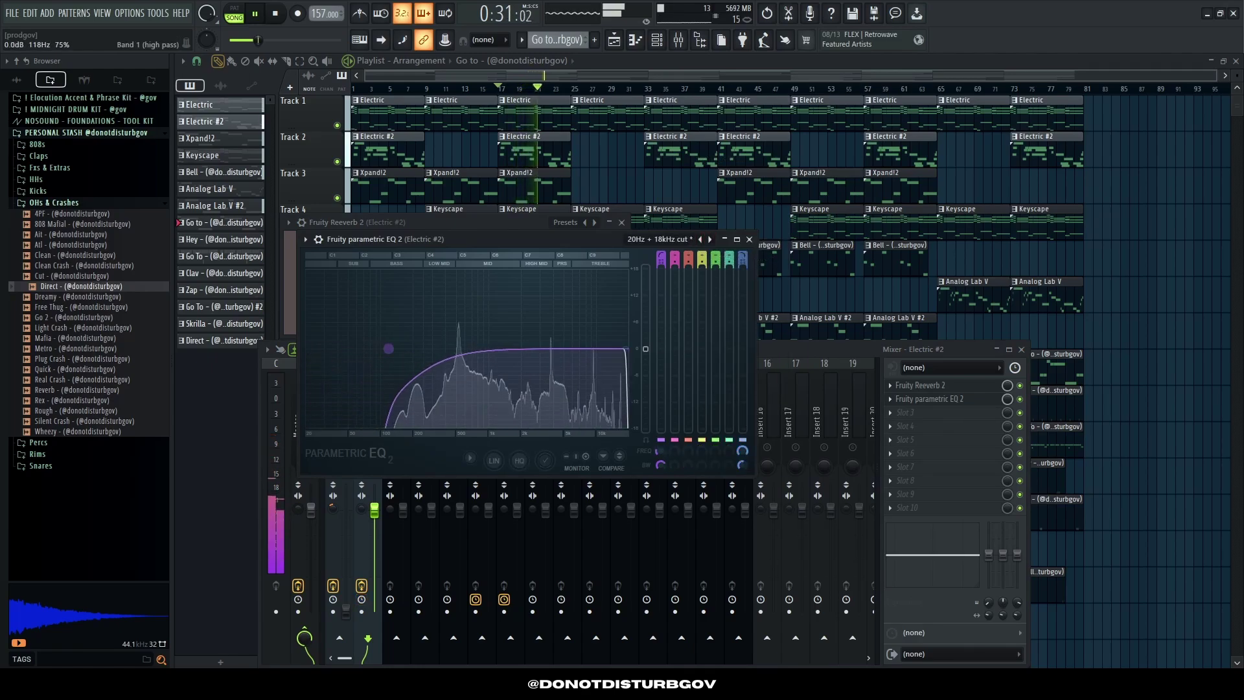
left_click(367, 522)
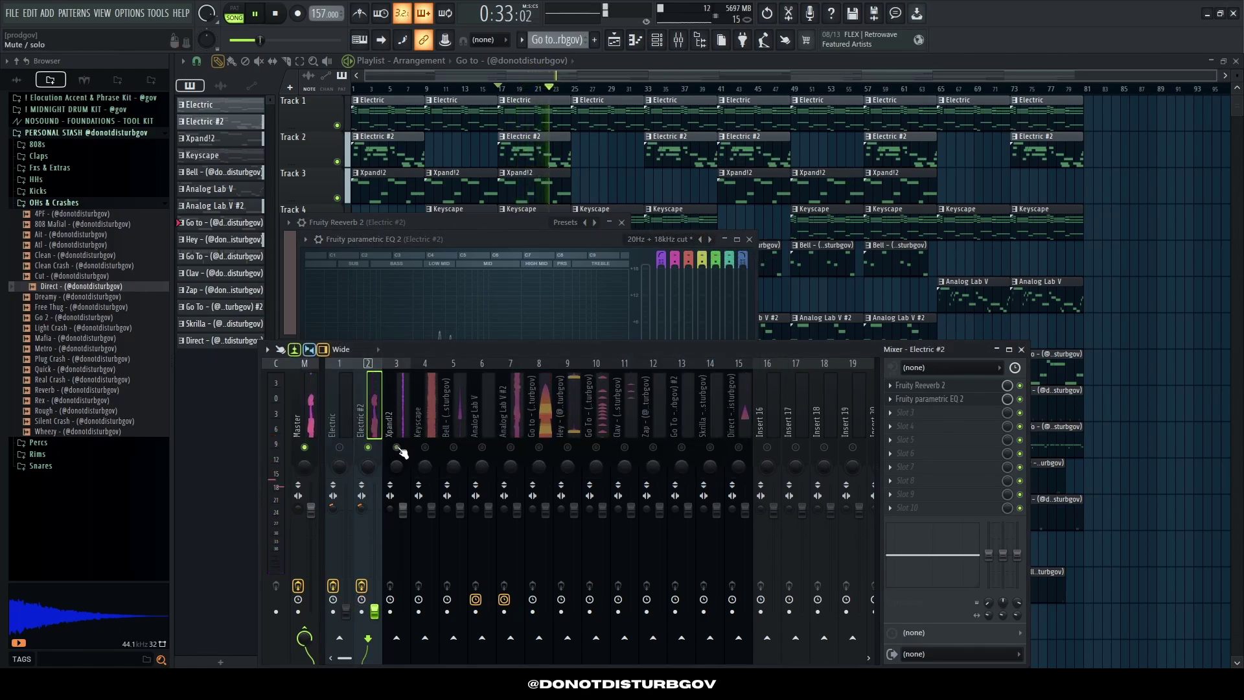
Step: Solo the Xpand!2 mixer track and add Fruity Reeverb 2 to its first effect slot
left_click(920, 386)
left_click(713, 174)
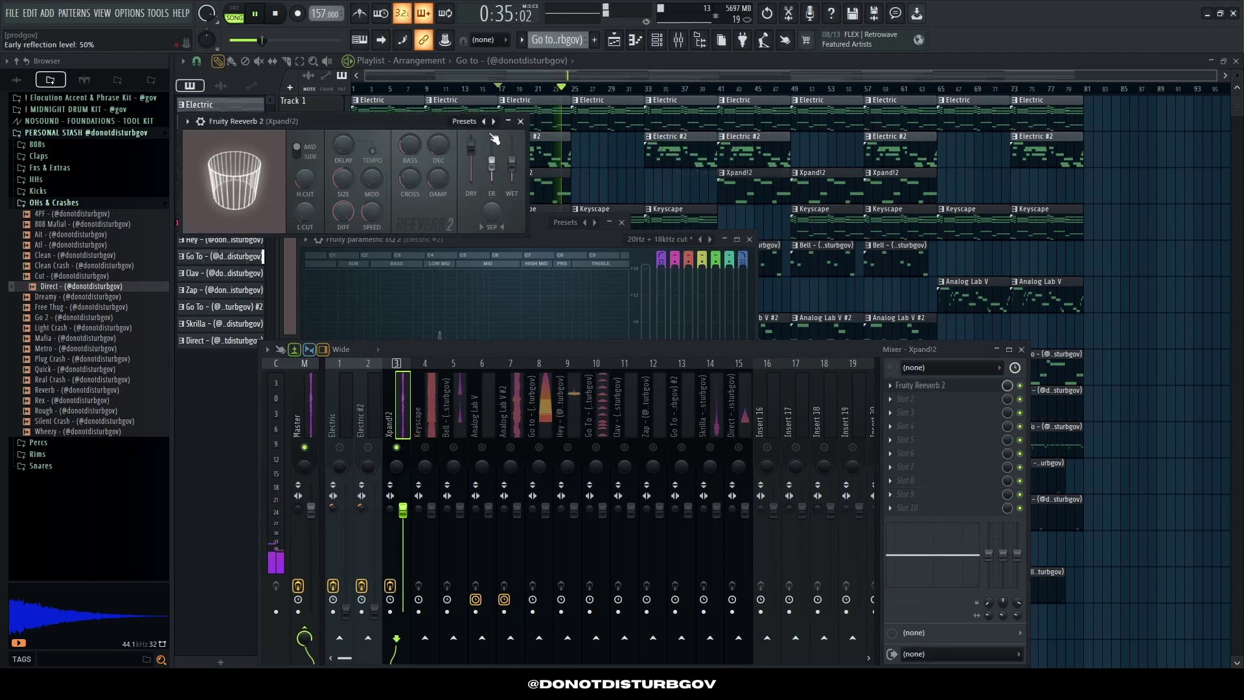
Step: Try Fruity Parametric EQ 2 with the 20Hz + 18kHz cut preset on the Xpand!2 track, adjusting its low cut by ear
left_click(897, 399)
left_click(719, 171)
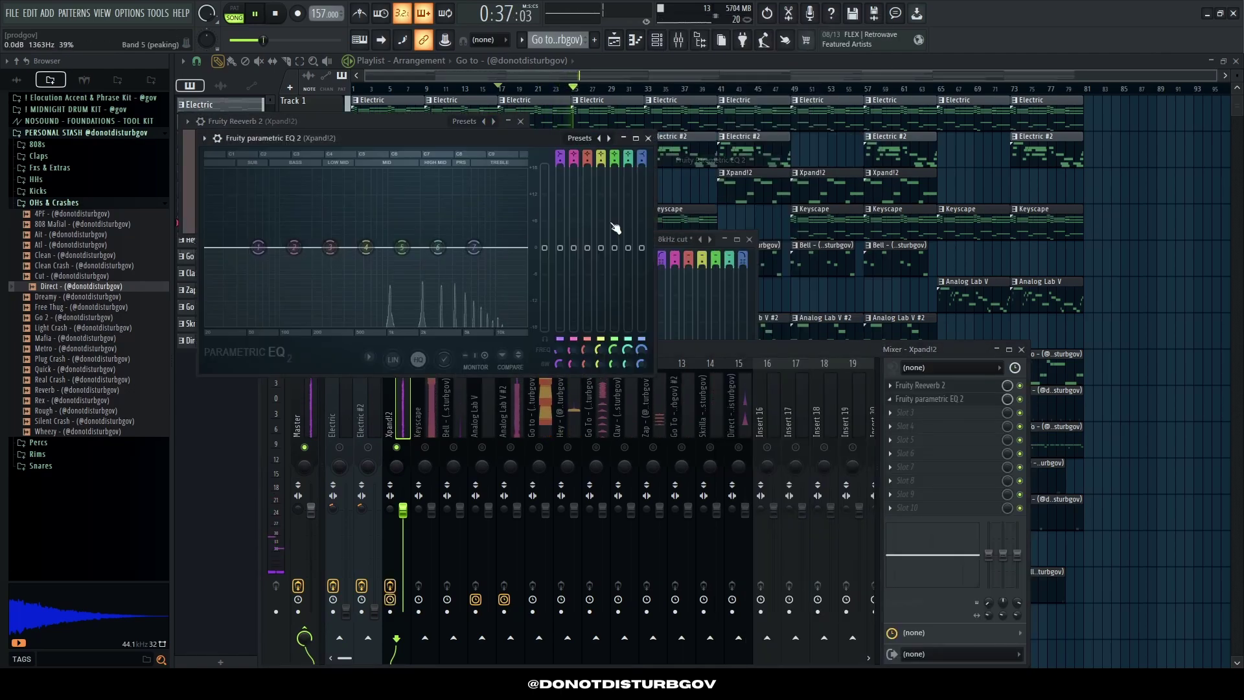
right_click(609, 139)
left_click(648, 209)
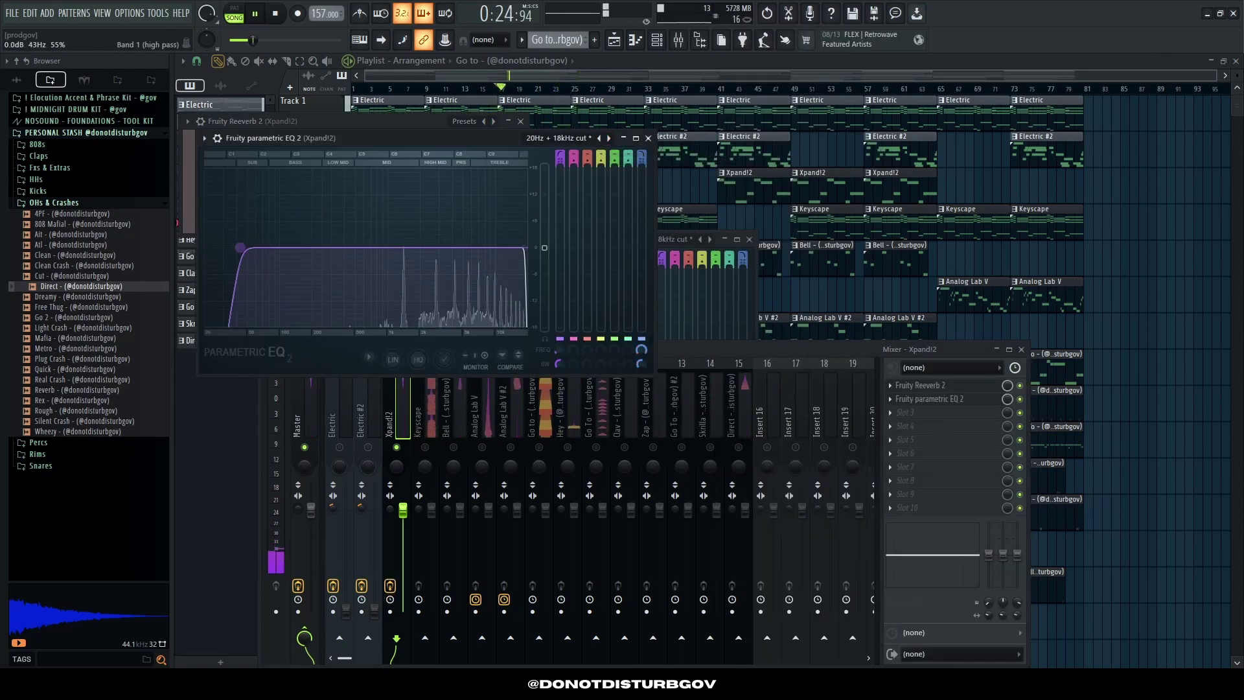
key("ctrl+z")
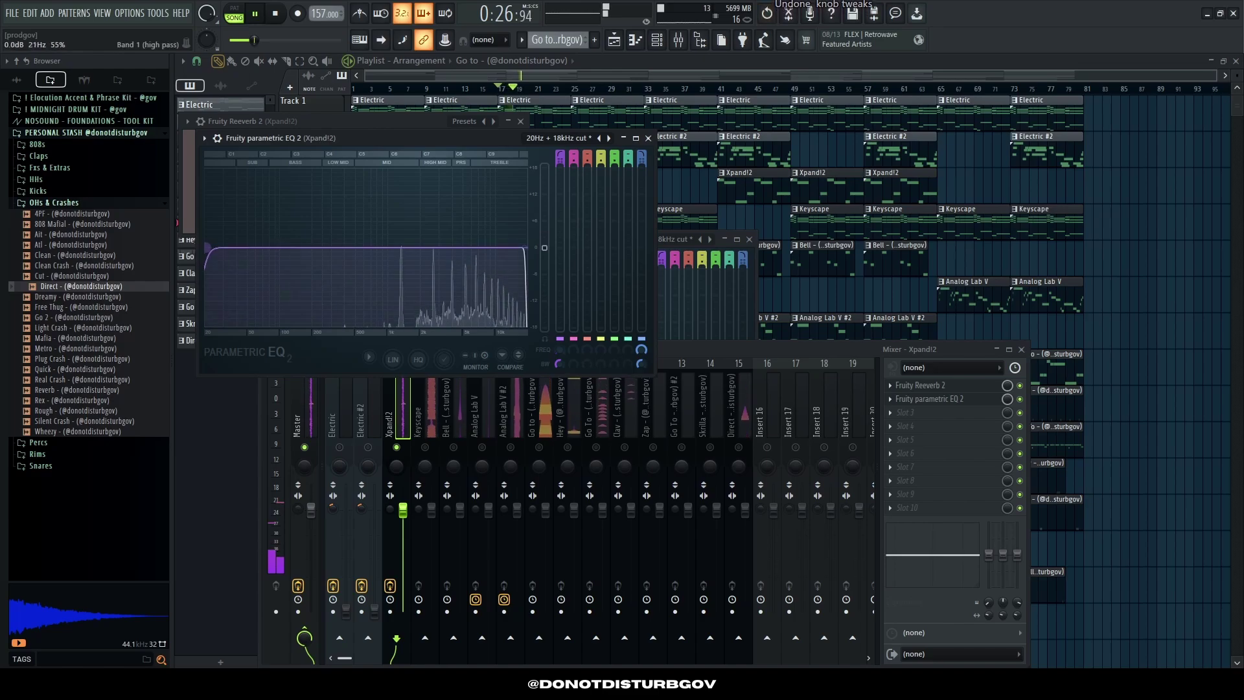
left_click_drag(207, 247, 395, 247)
left_click_drag(390, 508, 389, 502)
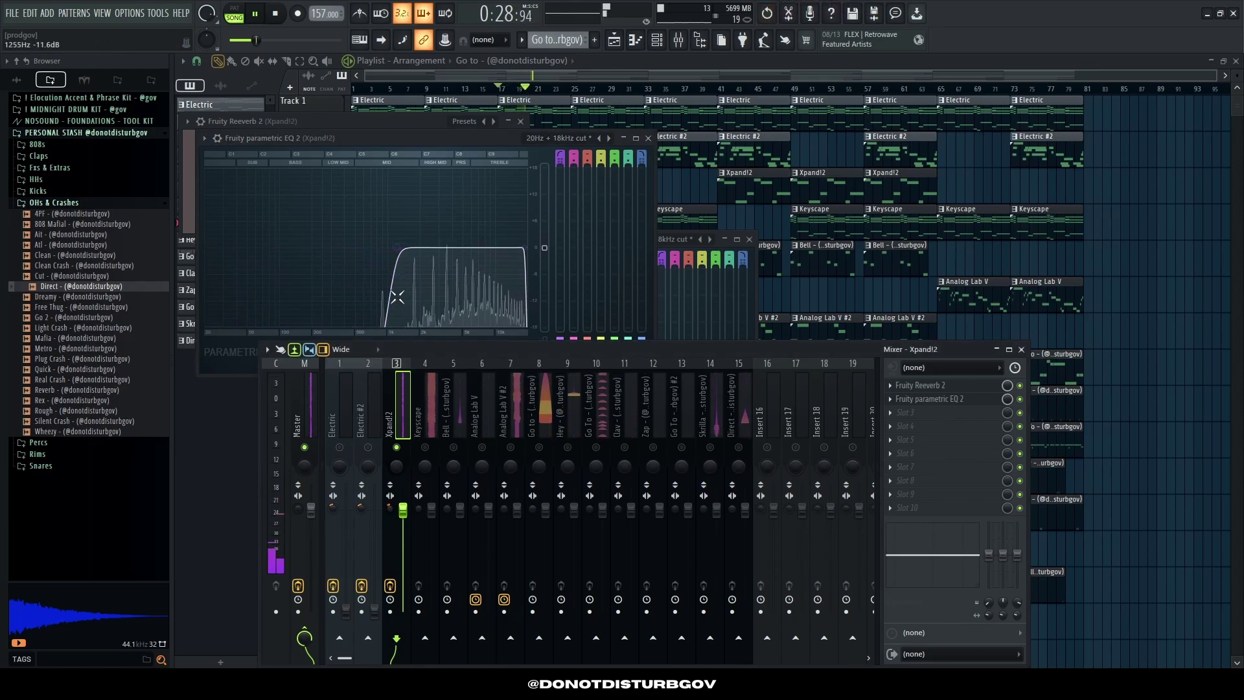
left_click_drag(397, 297, 370, 296)
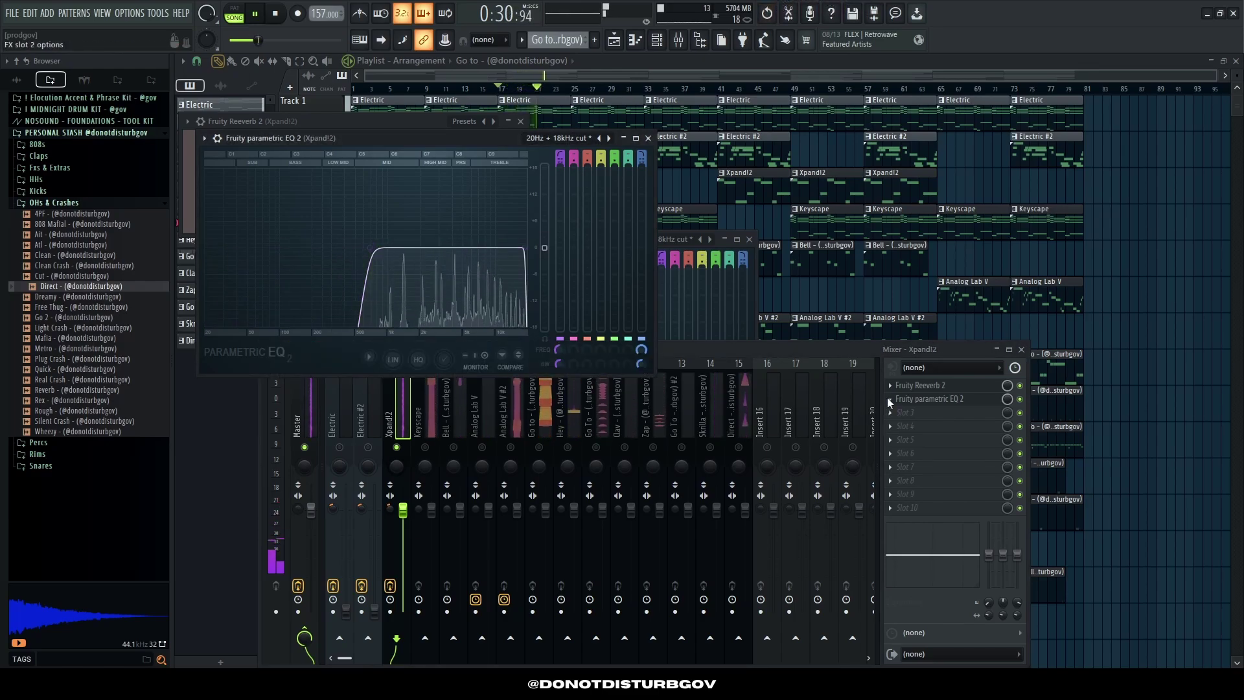
Step: Remove Fruity Parametric EQ 2 from the Xpand!2 mixer track and lower the track's volume
left_click(890, 398)
left_click(907, 389)
key("Return")
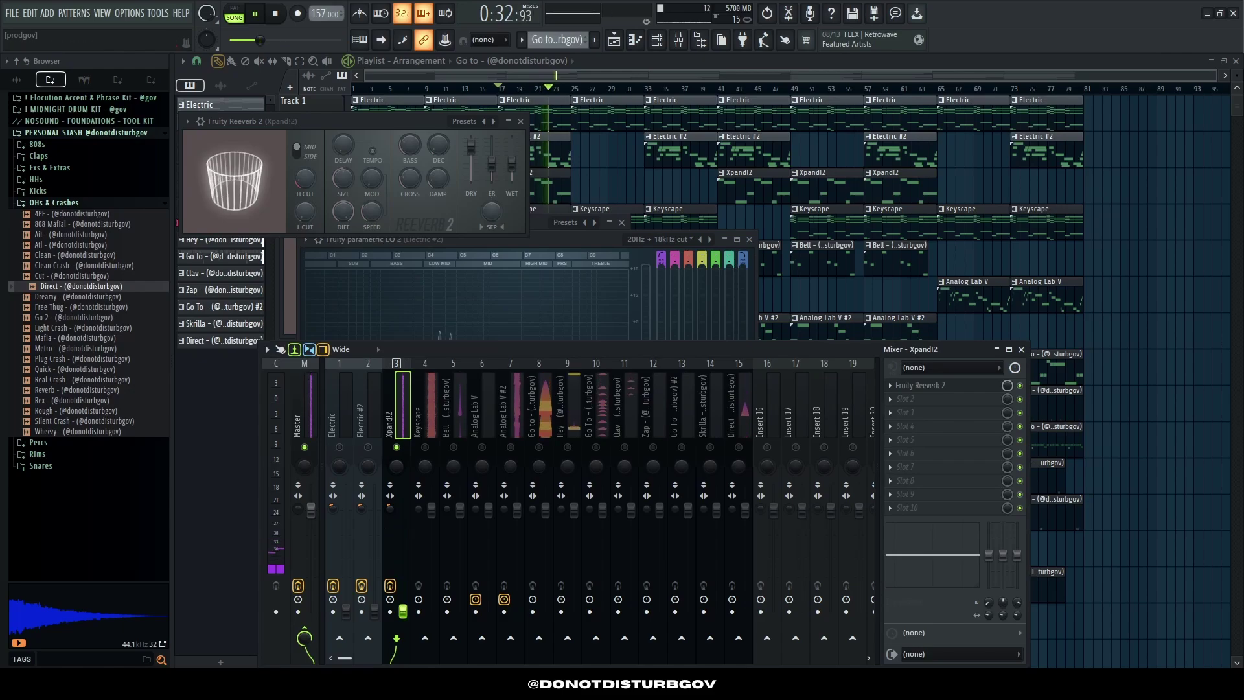
Step: Solo the Keyscape mixer track and add Fruity Reeverb 2 and Fruity Parametric EQ 2 to its first two effect slots
left_click(428, 447)
left_click(890, 385)
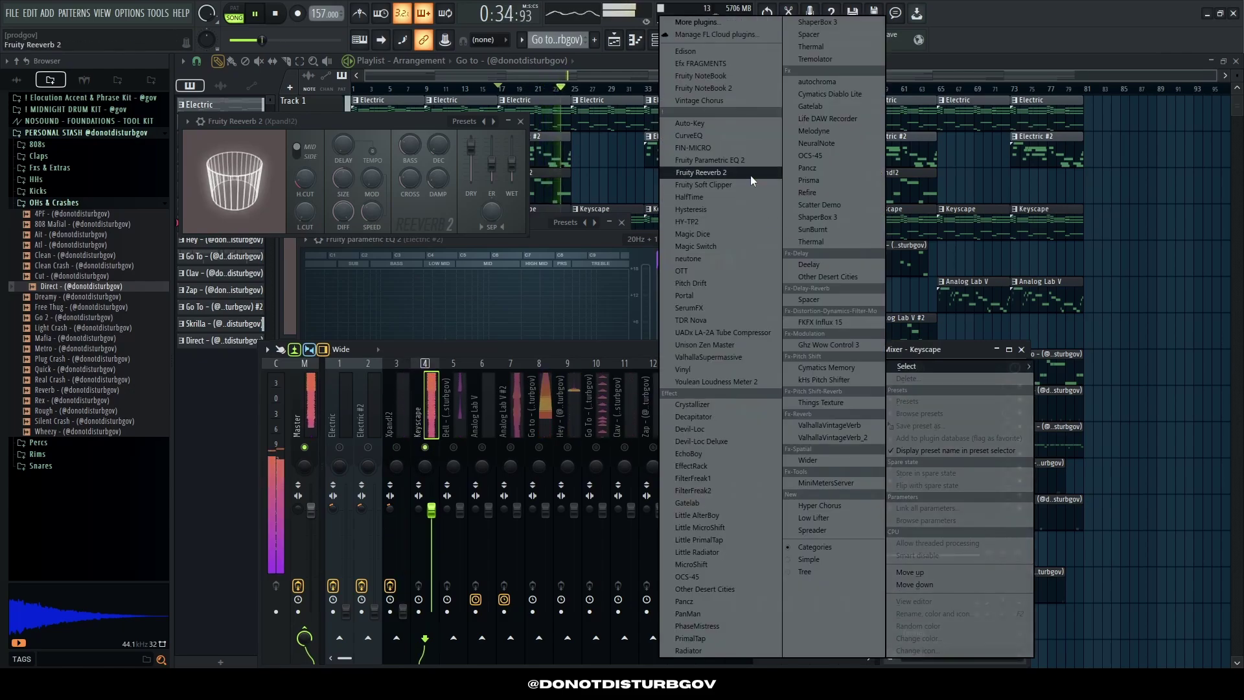
left_click(920, 385)
left_click(890, 385)
left_click(707, 159)
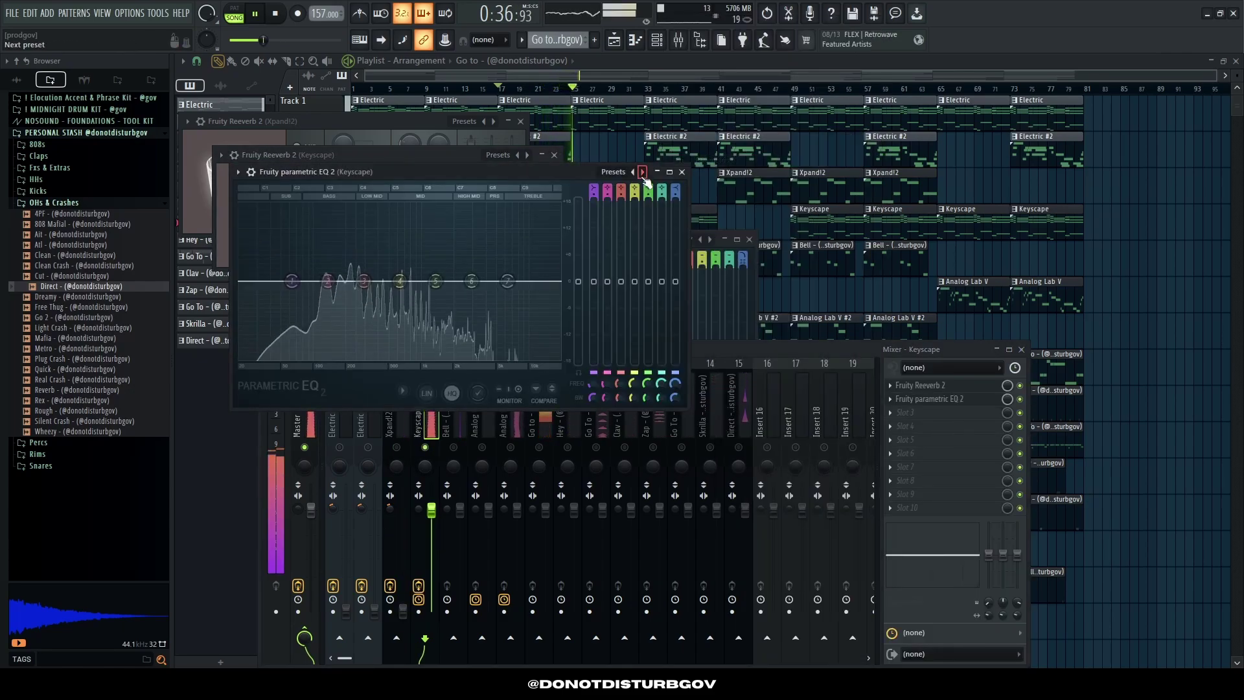
Step: Load the 20Hz + 18kHz cut preset on the Keyscape equalizer, raise its low cut and pull the track's volume fully down
left_click(643, 172)
left_click(686, 201)
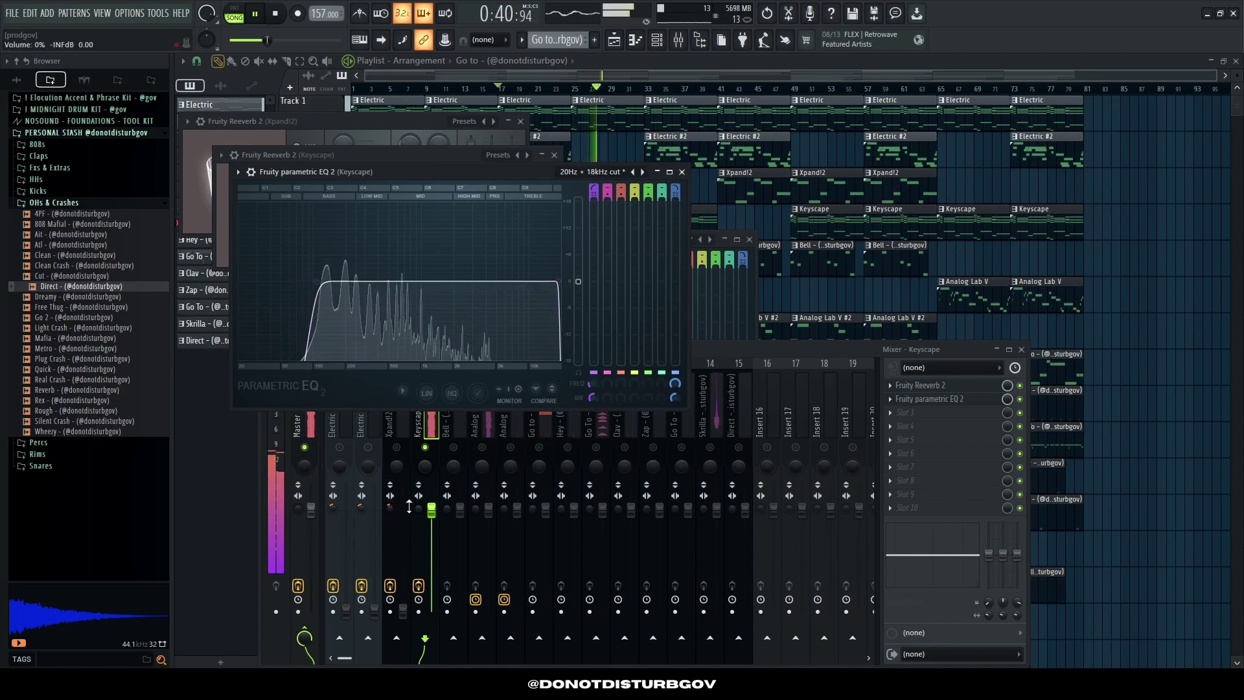
left_click_drag(432, 511, 432, 611)
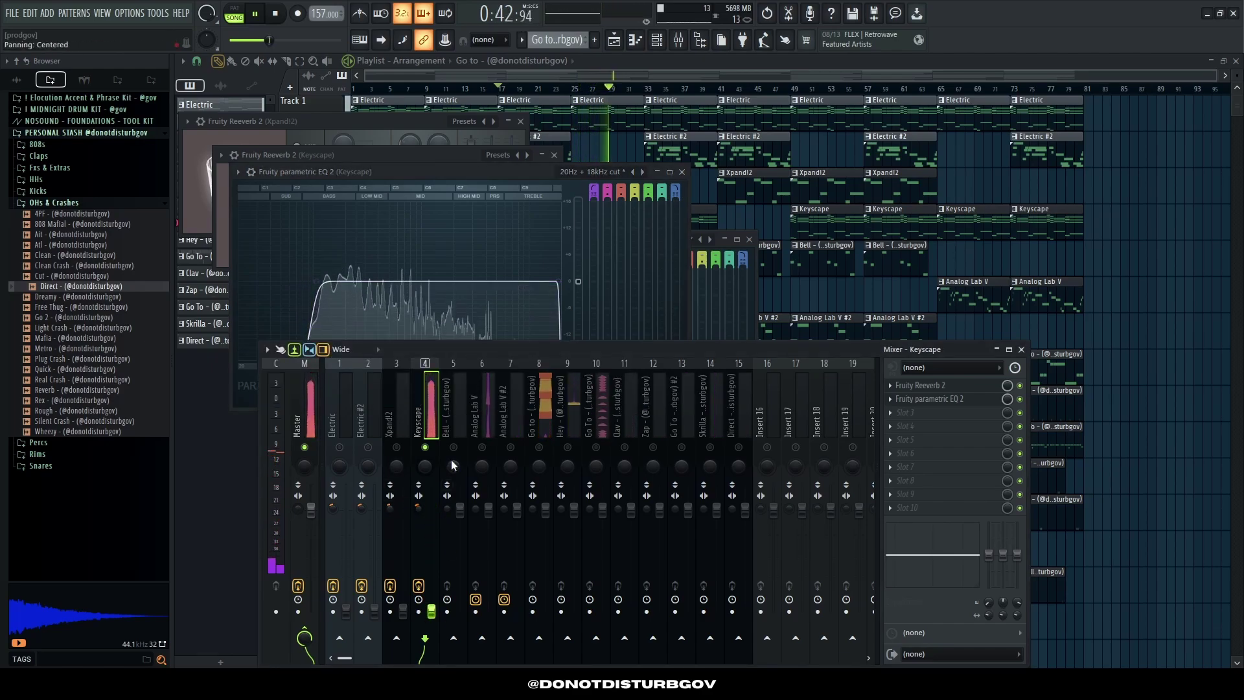
Step: Solo the Bell mixer track and add Fruity Reeverb 2 and Fruity Parametric EQ 2 to its first two effect slots
left_click(453, 479)
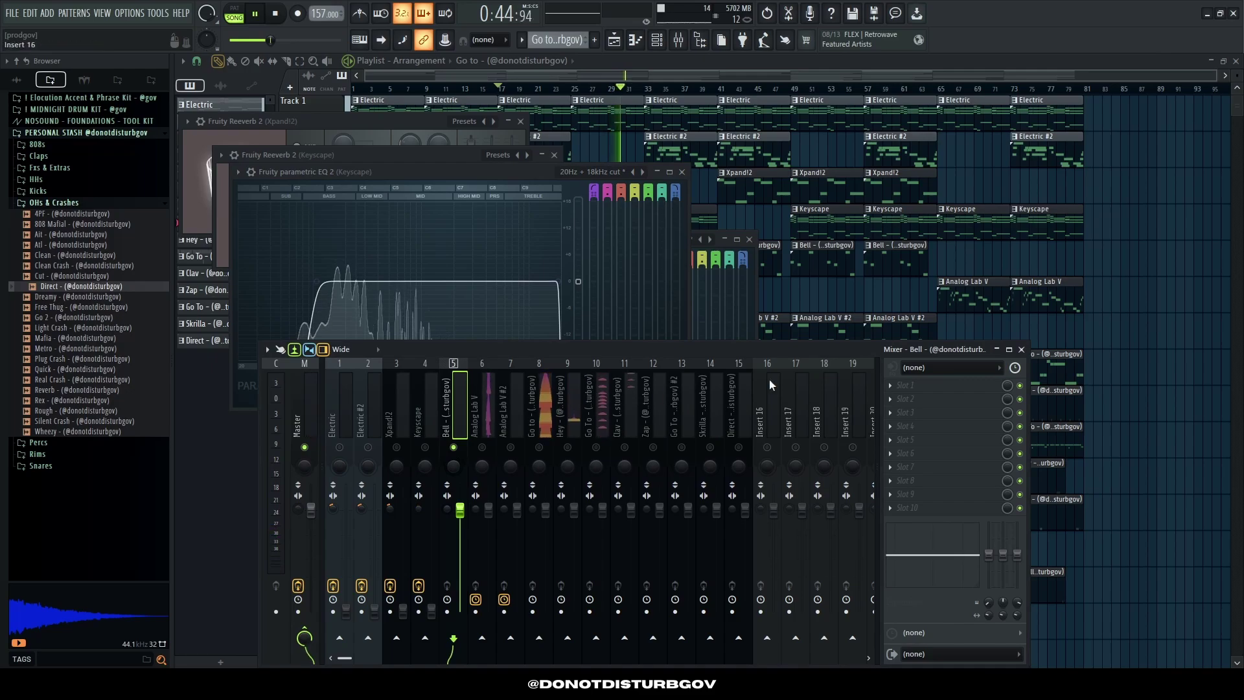
left_click(907, 385)
left_click(736, 272)
left_click(907, 399)
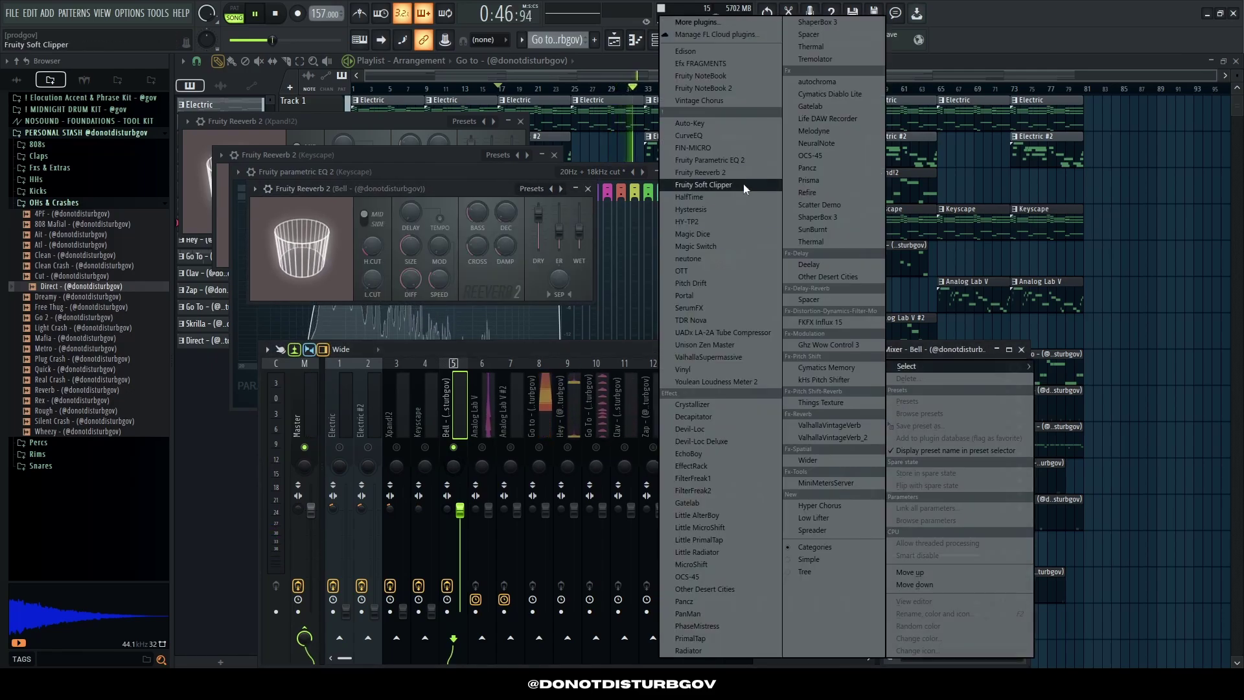
left_click(713, 194)
Step: Load the 20Hz + 18kHz cut preset on the Bell equalizer, raise its low cut past 340 Hz and pull the track's volume fully down
key("space")
left_click(655, 206)
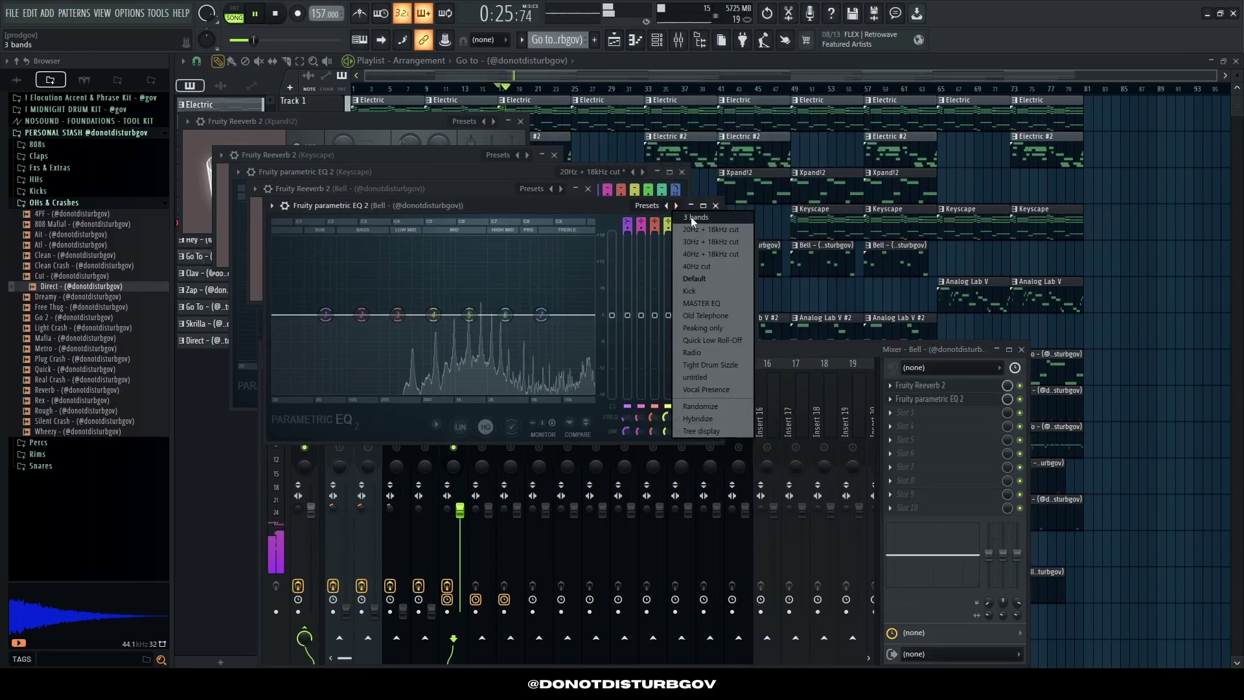
left_click(700, 234)
left_click_drag(285, 324, 378, 315)
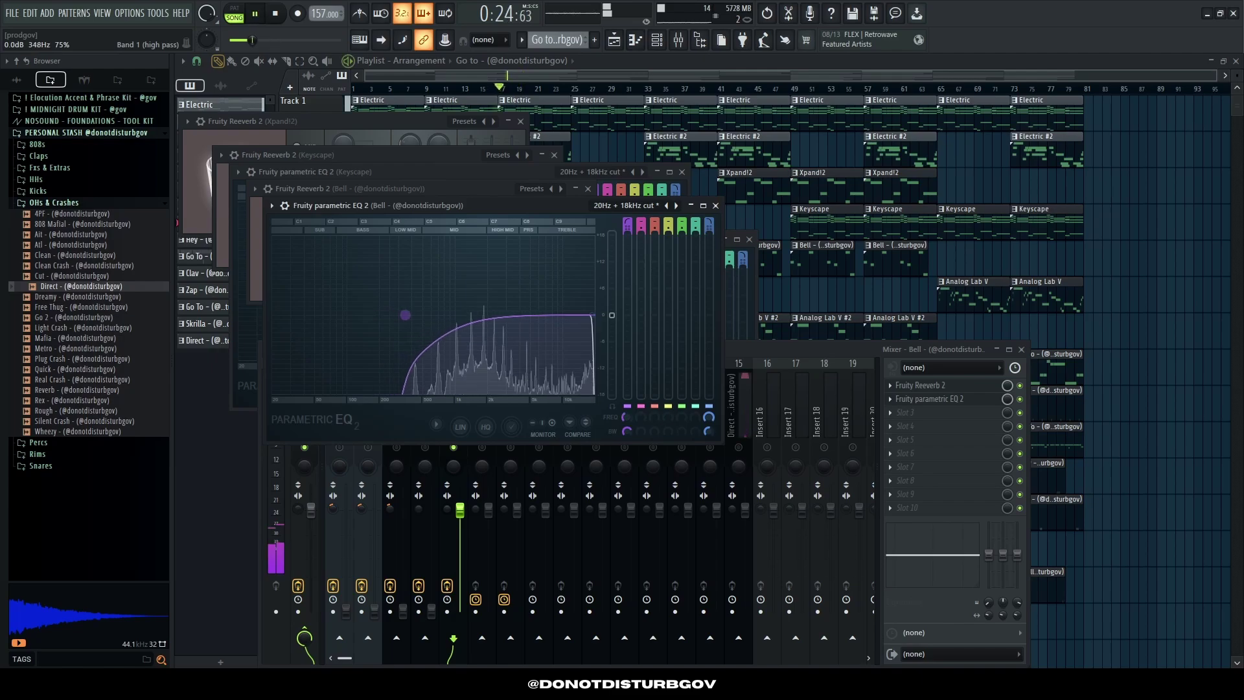
left_click(447, 516)
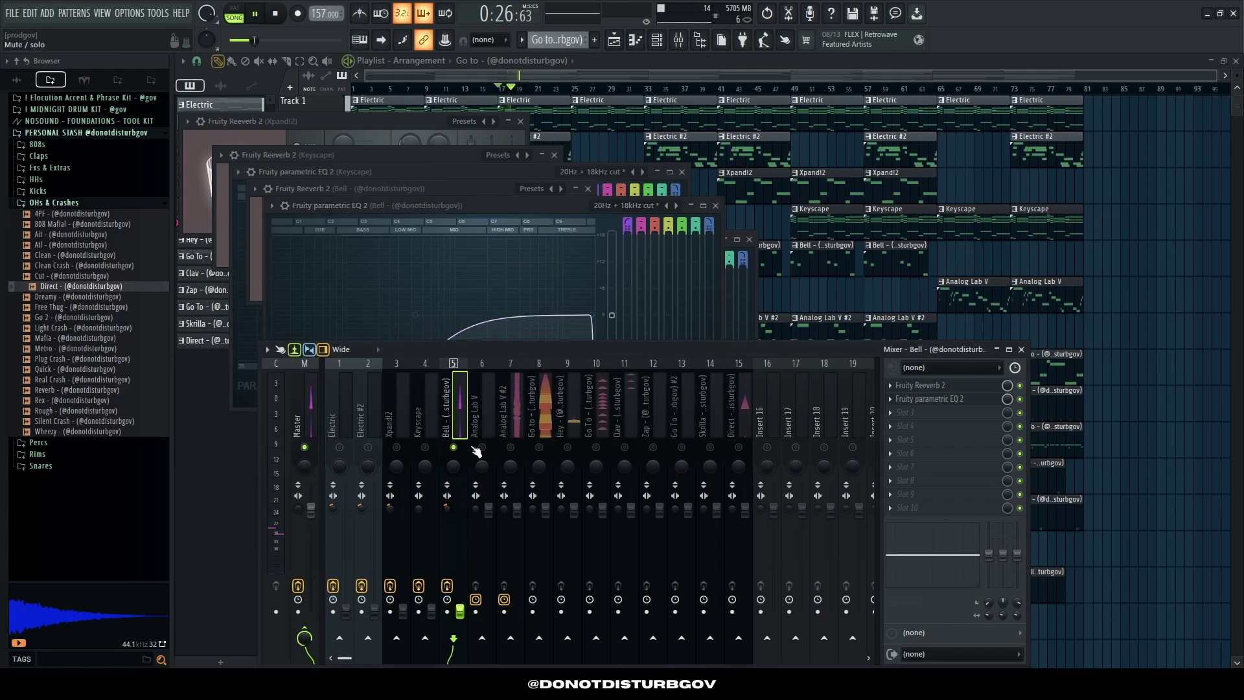
Step: Solo the Analog Lab V track, play the song from about bar 24, and add Fruity Reeverb 2 and Fruity Parametric EQ 2 to the track
left_click(494, 427)
key("F12")
left_click(451, 89)
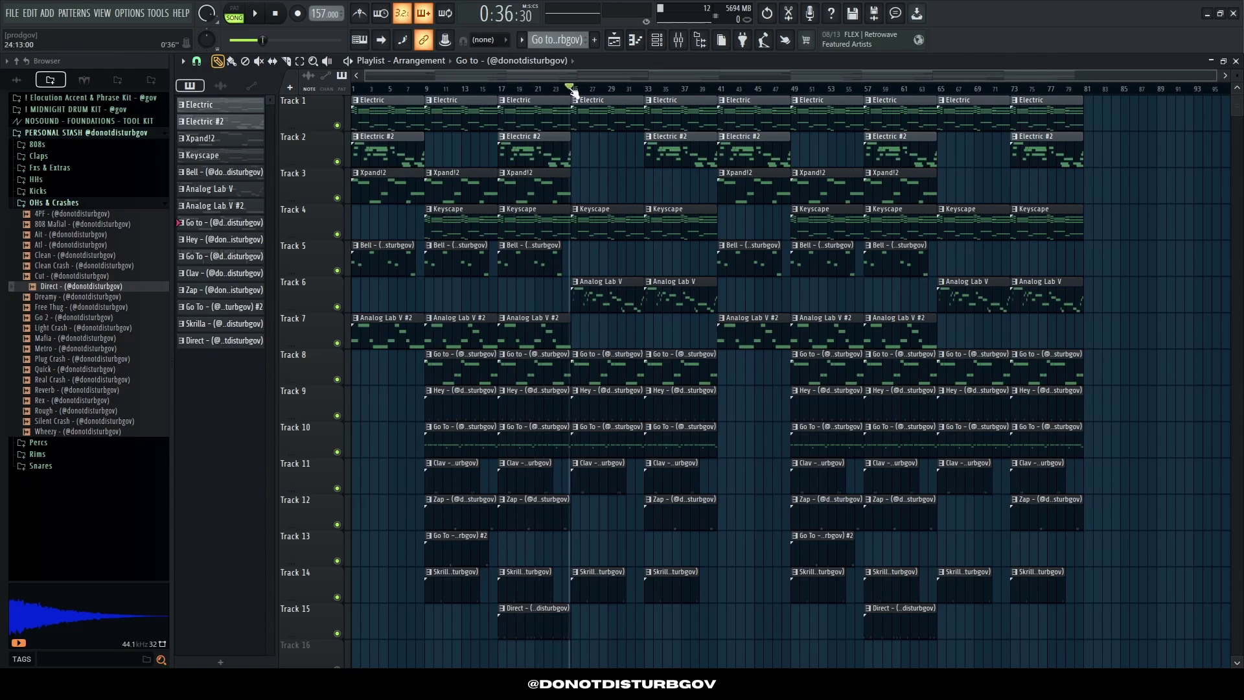
key("space")
key("F9")
left_click(894, 366)
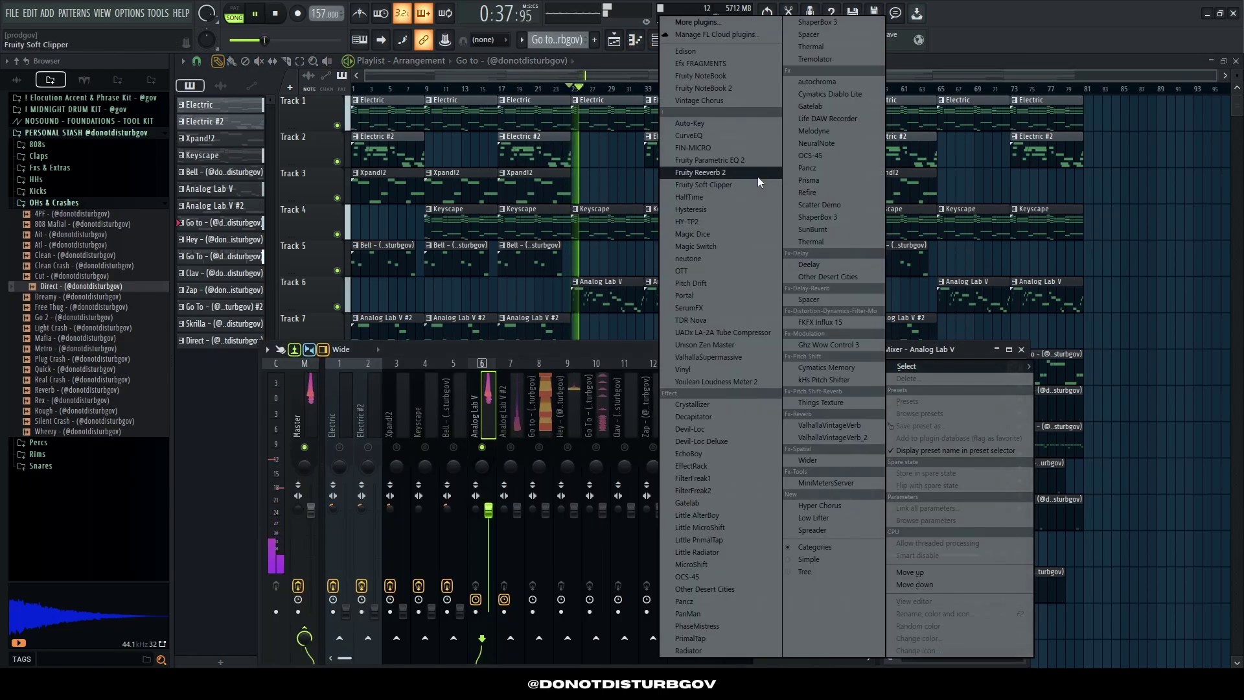
left_click(756, 176)
left_click(920, 398)
left_click(743, 160)
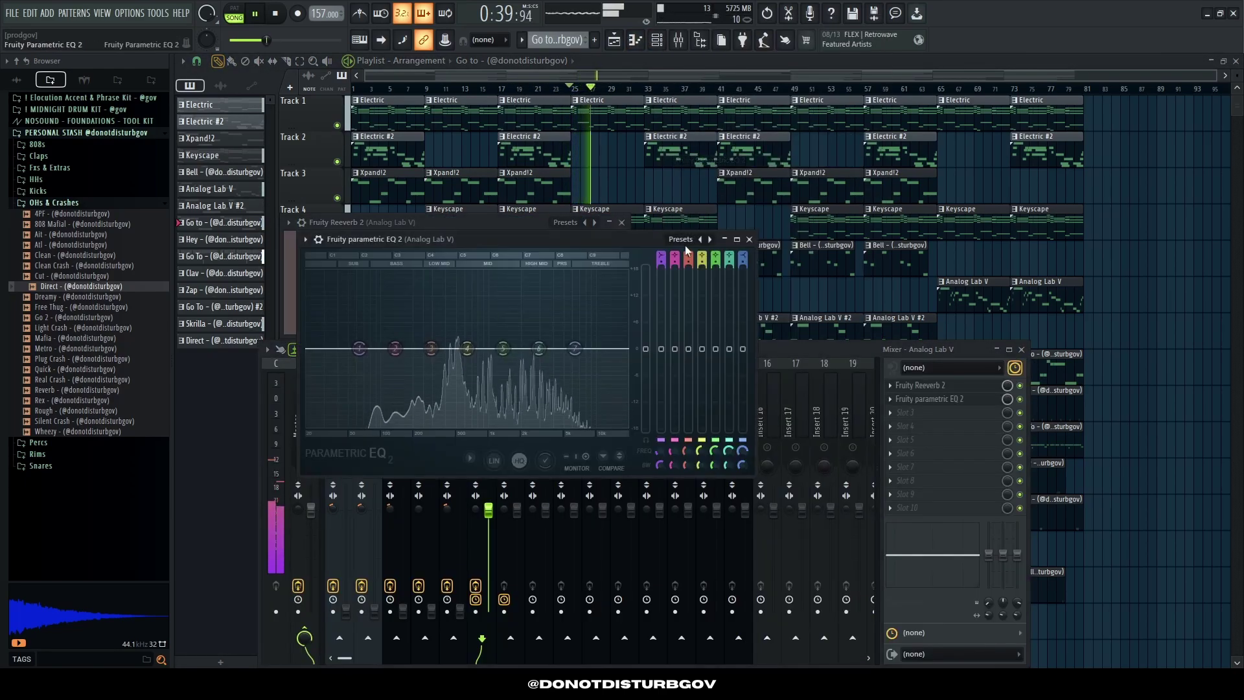
Step: Load the 20Hz + 18kHz cut preset on the Analog Lab V equalizer, raise its low cut and pull the track's volume fully down
left_click(681, 239)
left_click(732, 259)
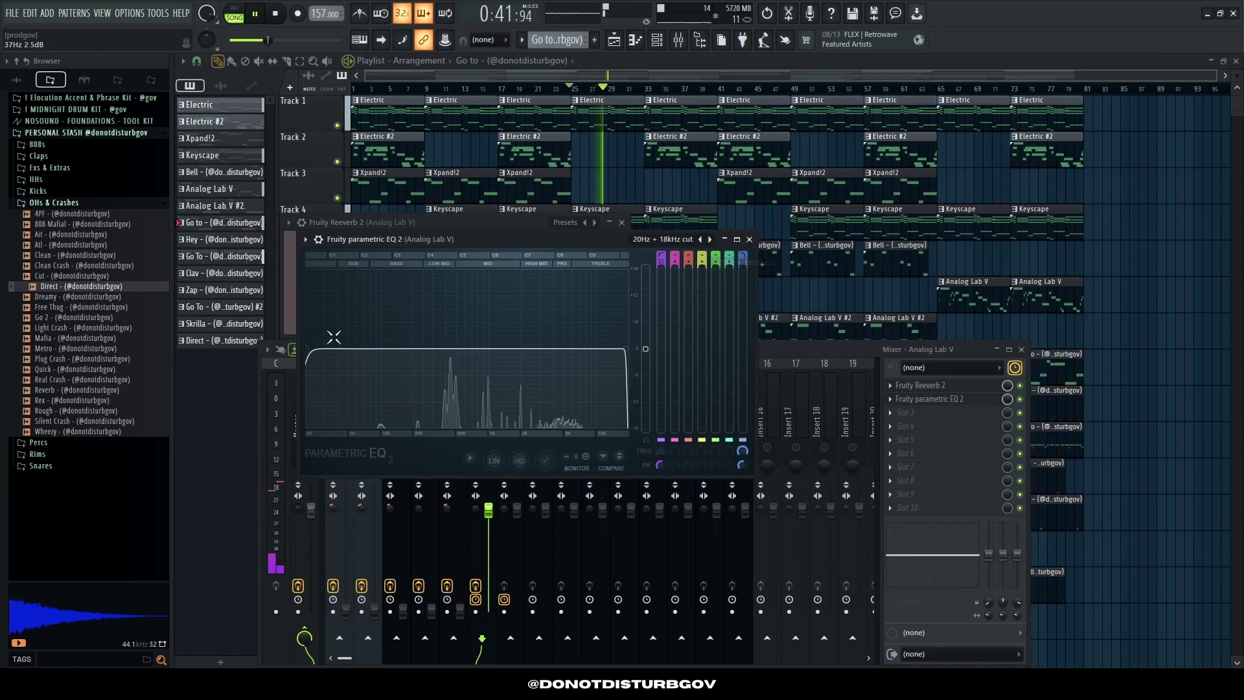
left_click_drag(334, 336, 396, 338)
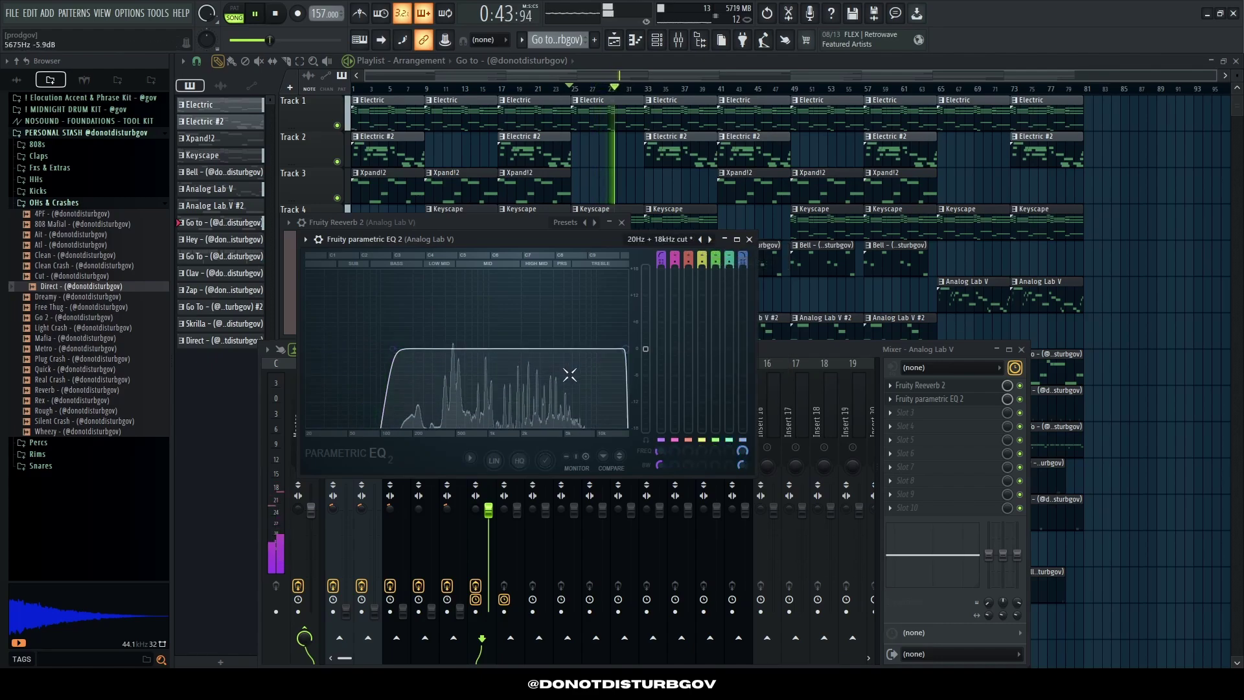
left_click(749, 239)
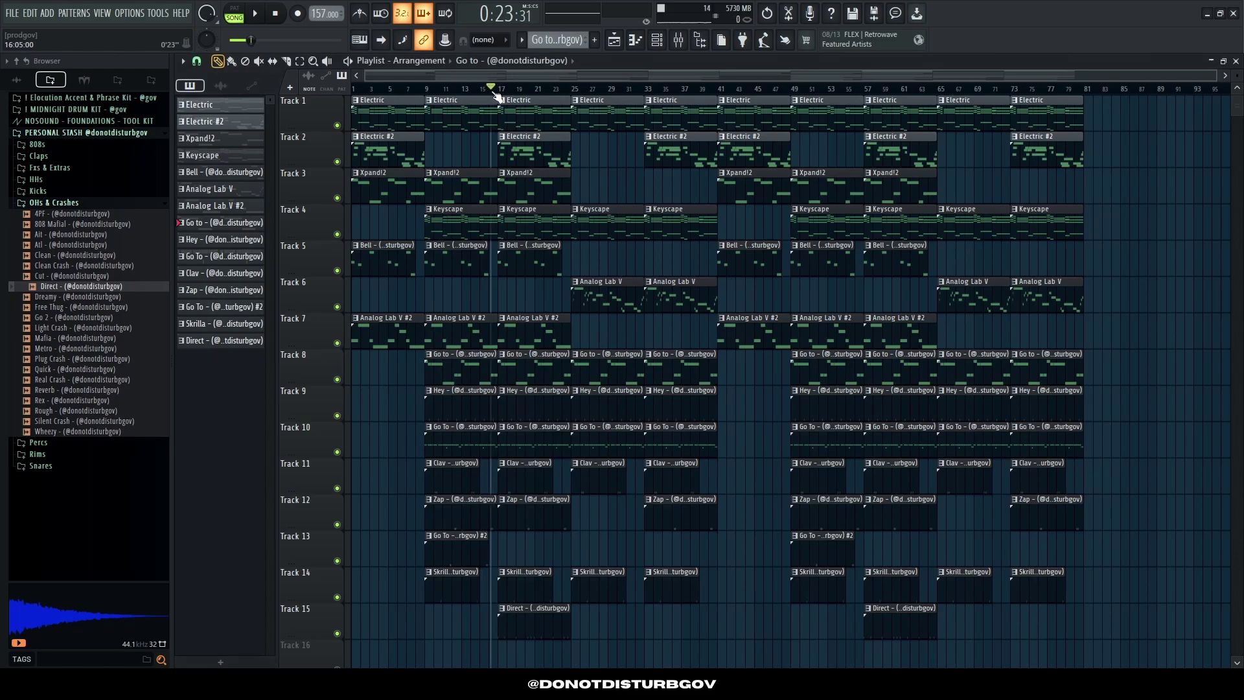
Step: Play from about bar 17 with Analog Lab V #2 soloed, and add Fruity Reeverb 2 and Fruity Parametric EQ 2 to that mixer track
key("space")
key("F9")
left_click(899, 376)
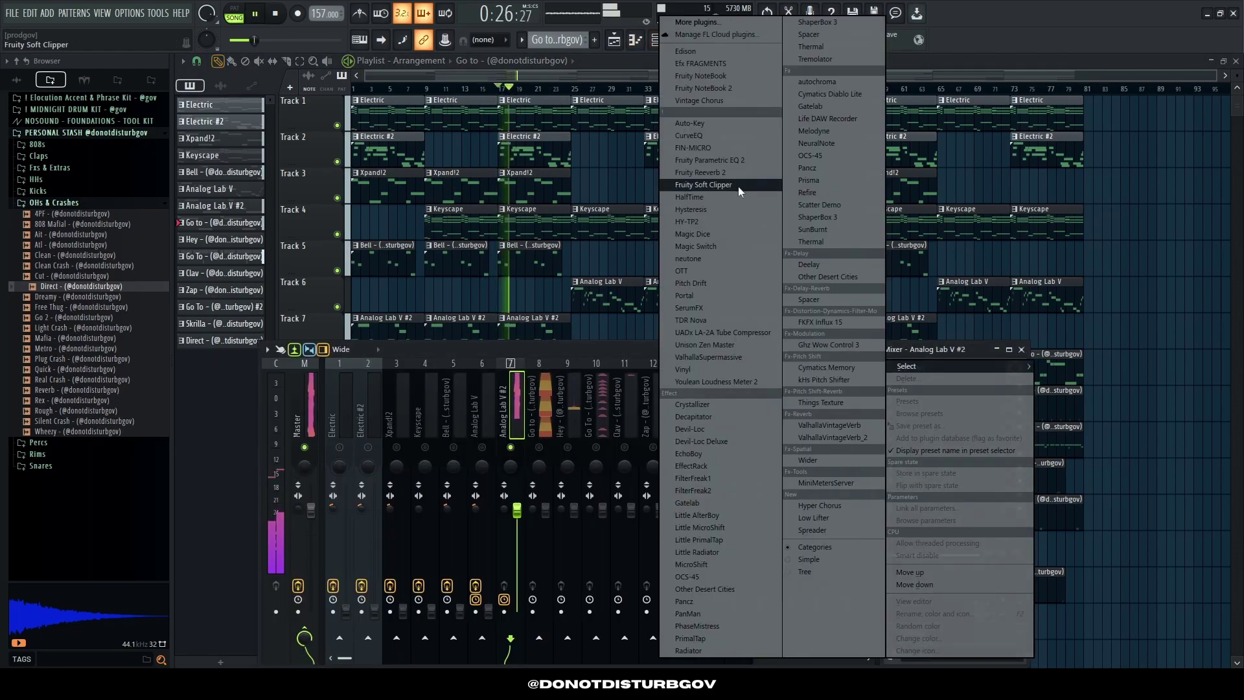
left_click(735, 172)
left_click(905, 398)
left_click(733, 163)
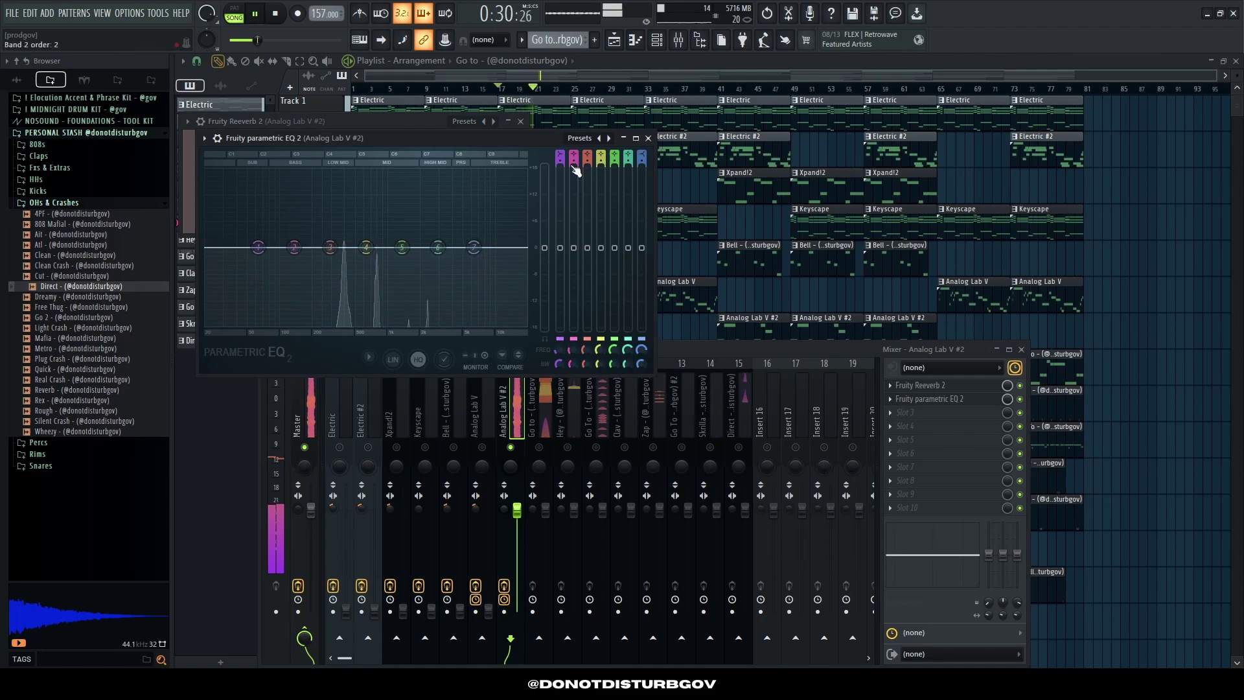
Step: Apply the 20Hz + 18kHz cut preset to Analog Lab V #2, raise the low cut, bring the high cut to about 3.6 kHz and silence the fader
left_click(609, 138)
left_click(648, 170)
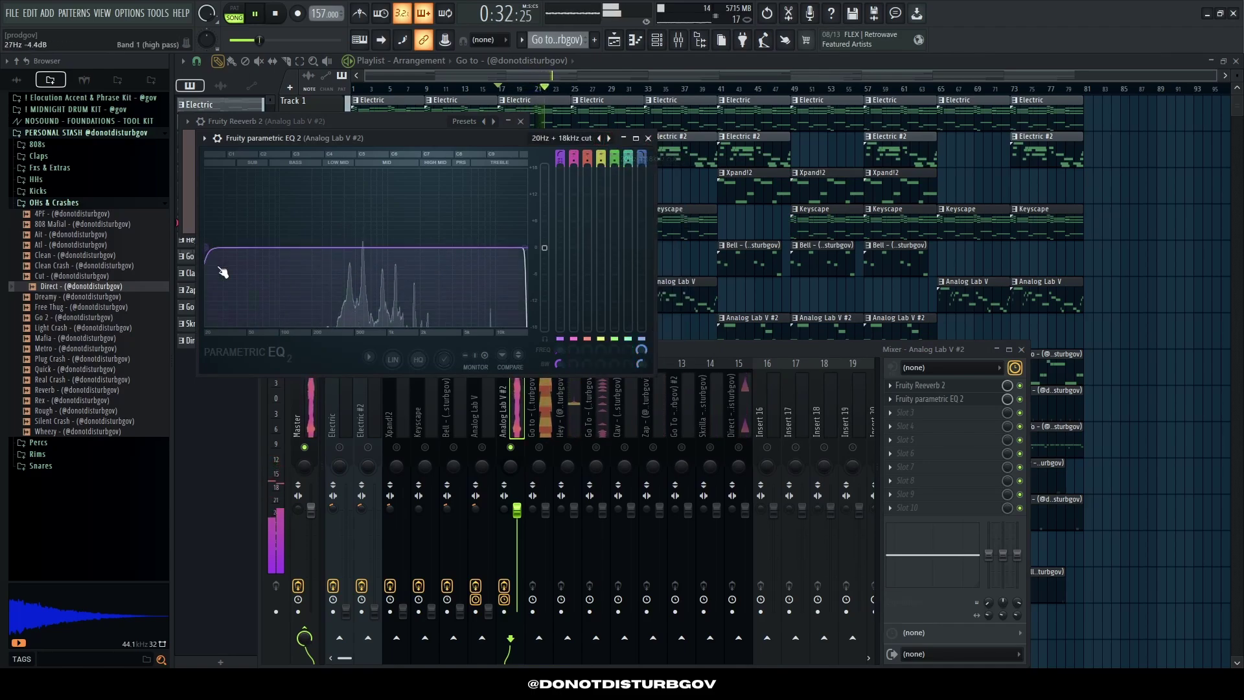
left_click_drag(523, 248, 453, 250)
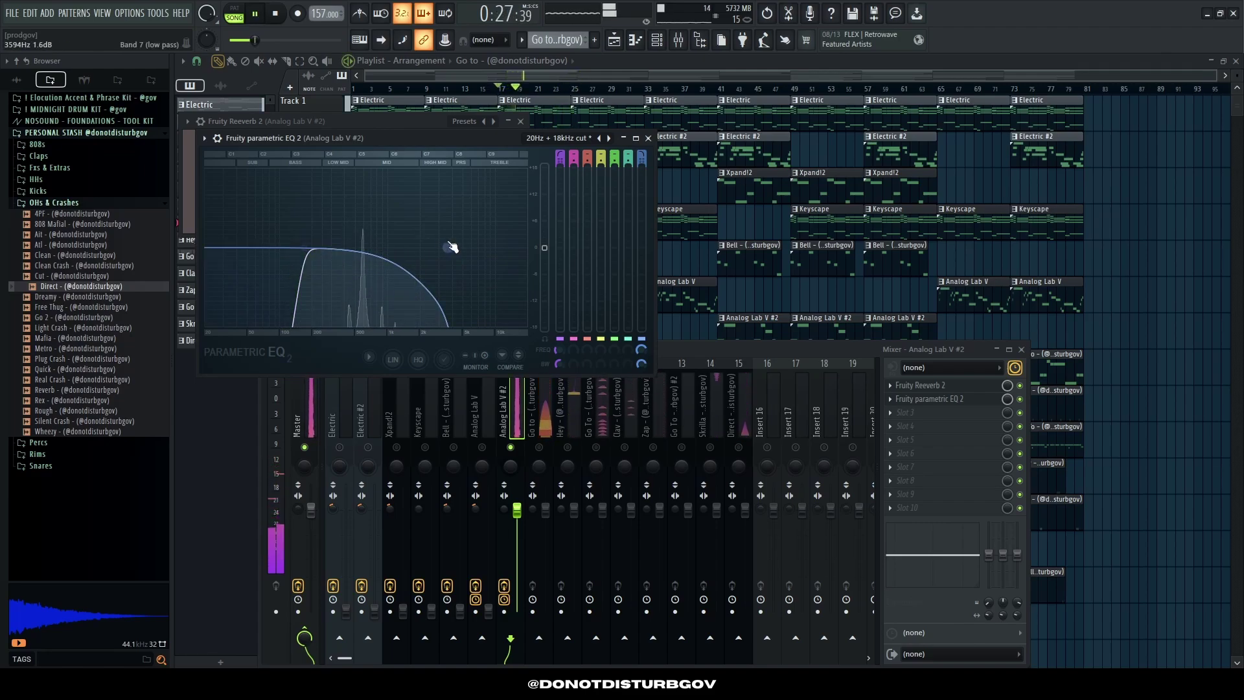
left_click_drag(505, 509, 504, 498)
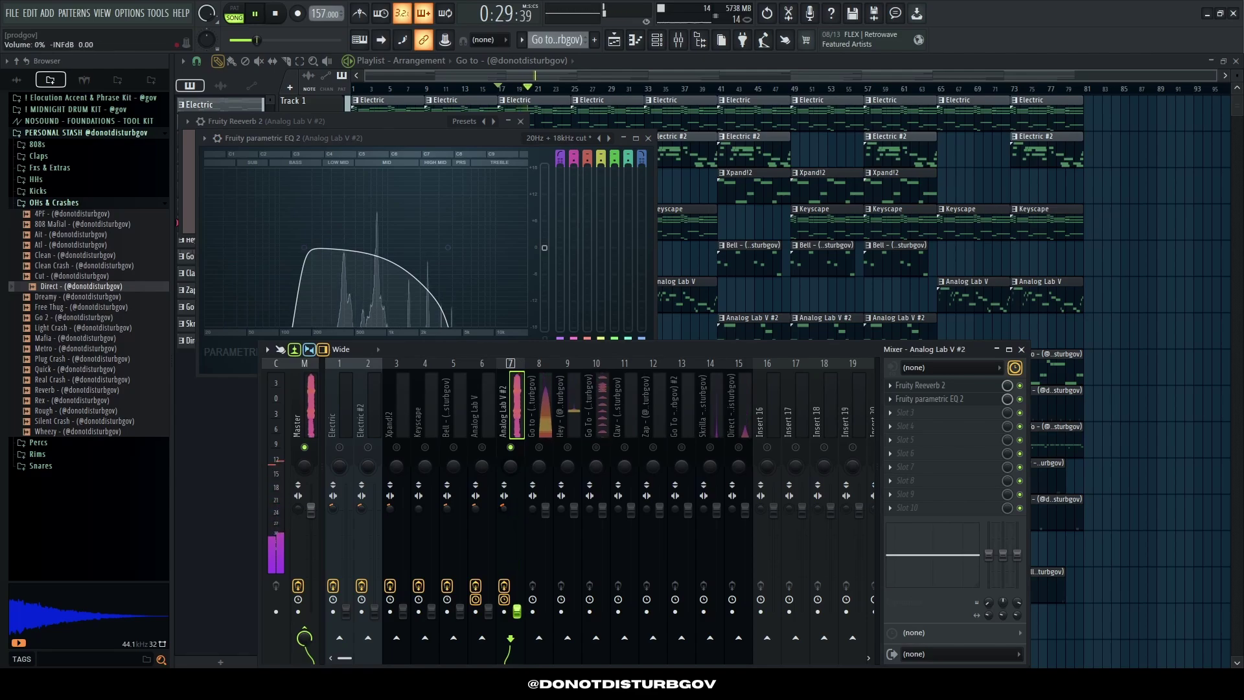
Step: Solo mixer track 8 and enable tracks 9 to 15 so only the drum and 808 tracks, from Go to through Direct, play together
left_click(544, 415)
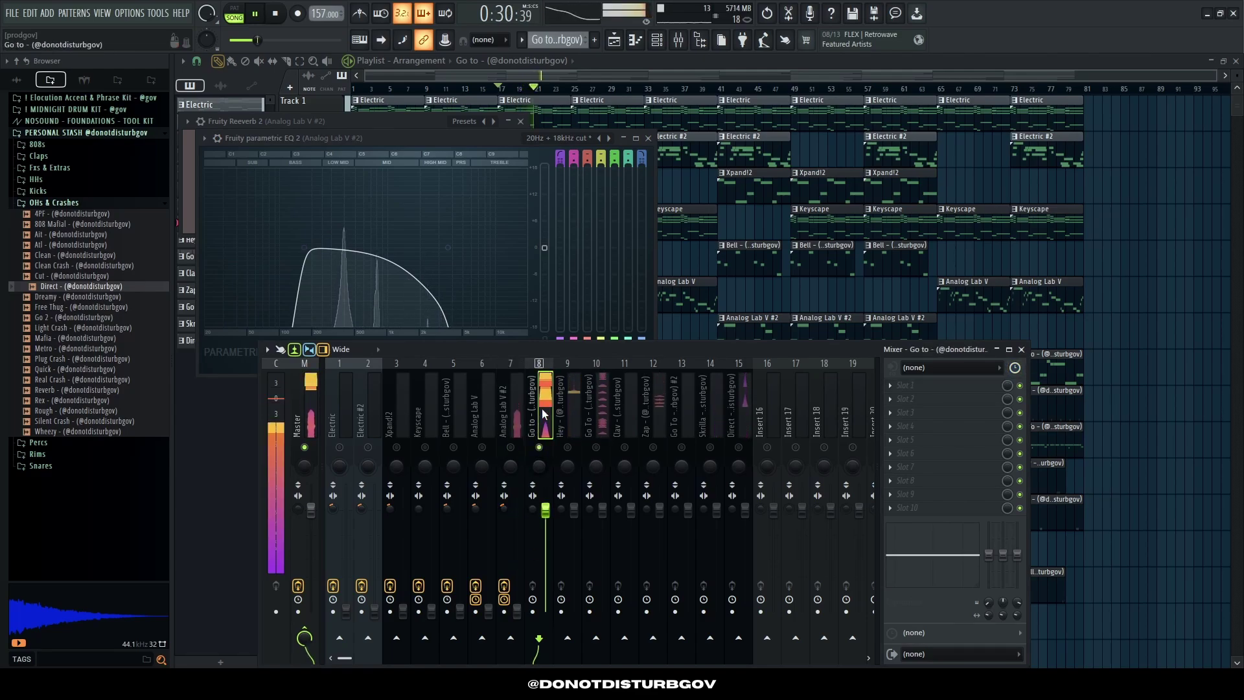
left_click(574, 452)
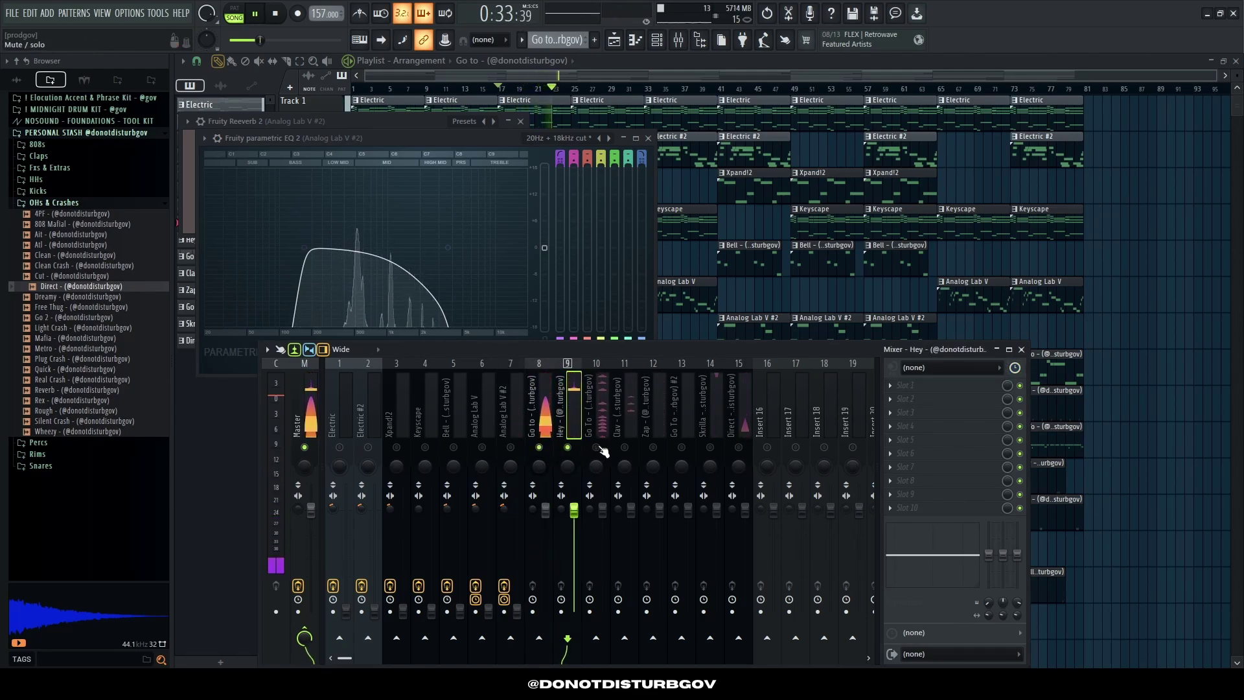
left_click(598, 421)
left_click(626, 447)
left_click(654, 441)
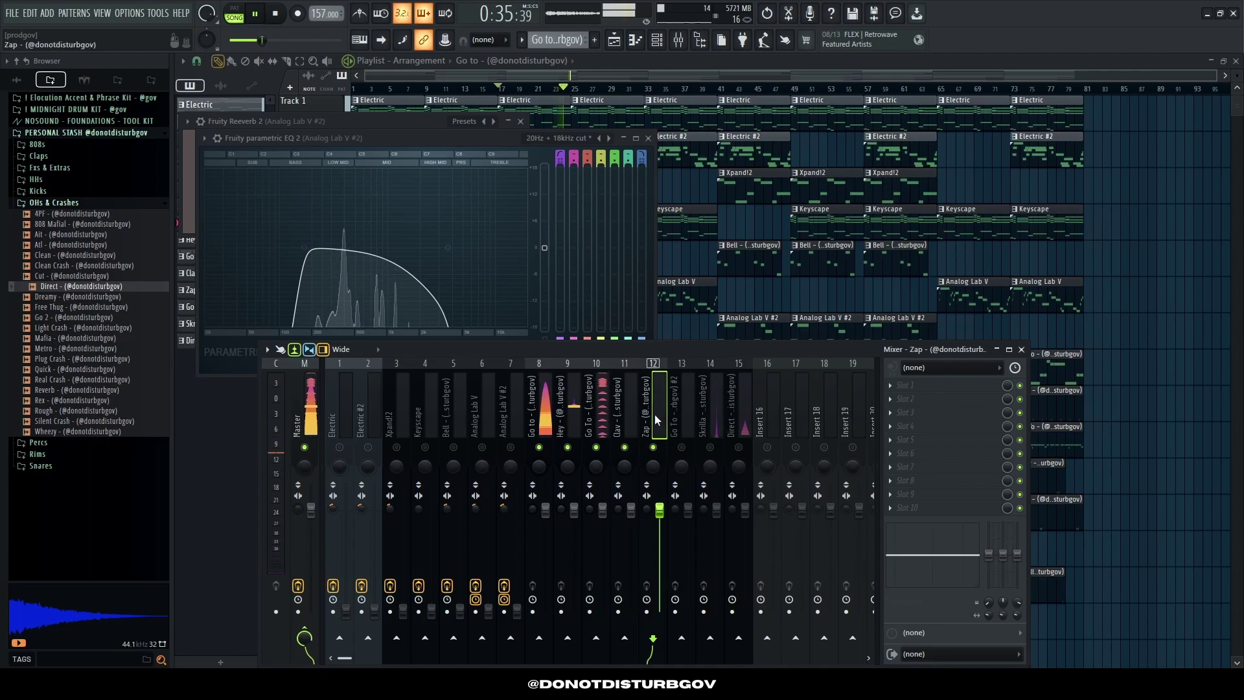
left_click(682, 433)
left_click(711, 424)
left_click(744, 425)
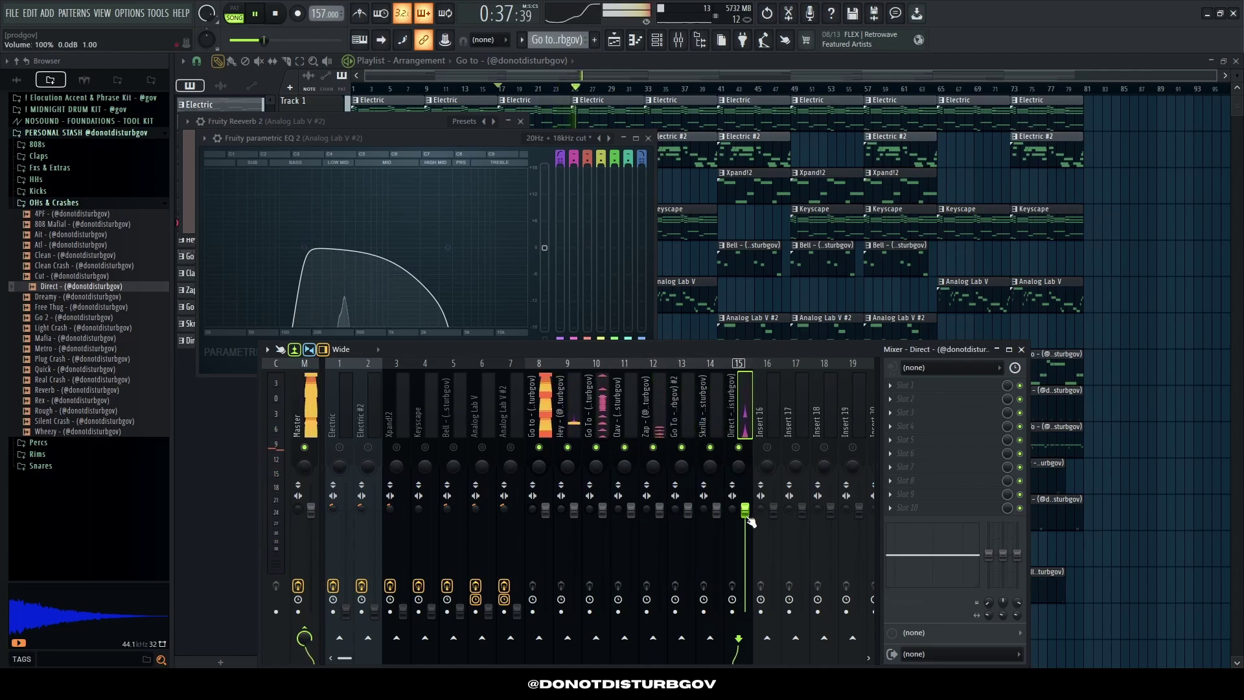
Step: Replay from about bar 17 and lower the percussion levels: Direct and Zap by ear, and Skrilla to about -3.0 dB
left_click(531, 90)
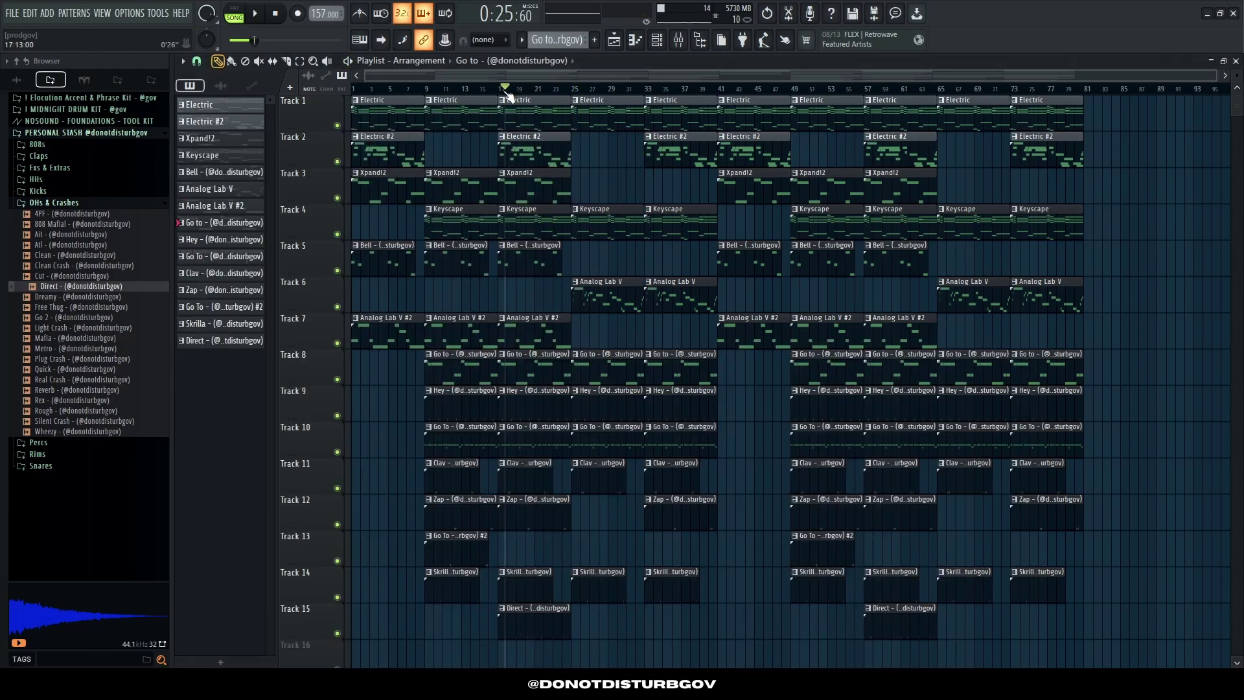
left_click(680, 41)
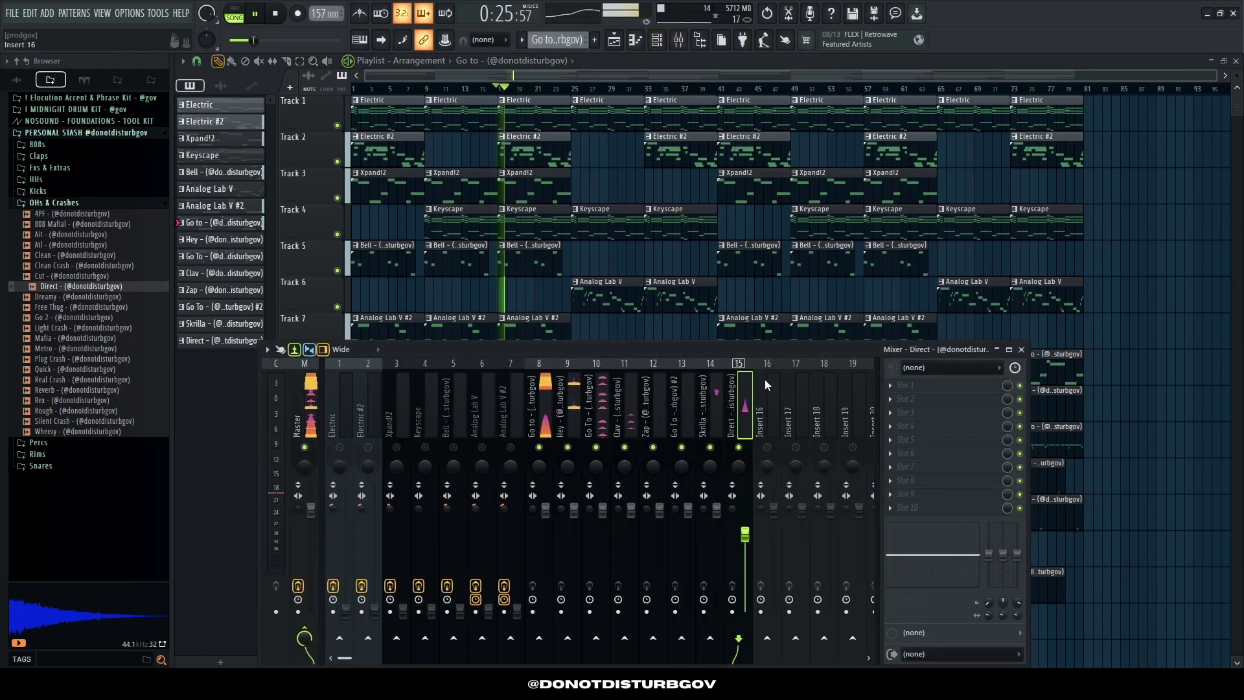
left_click(717, 418)
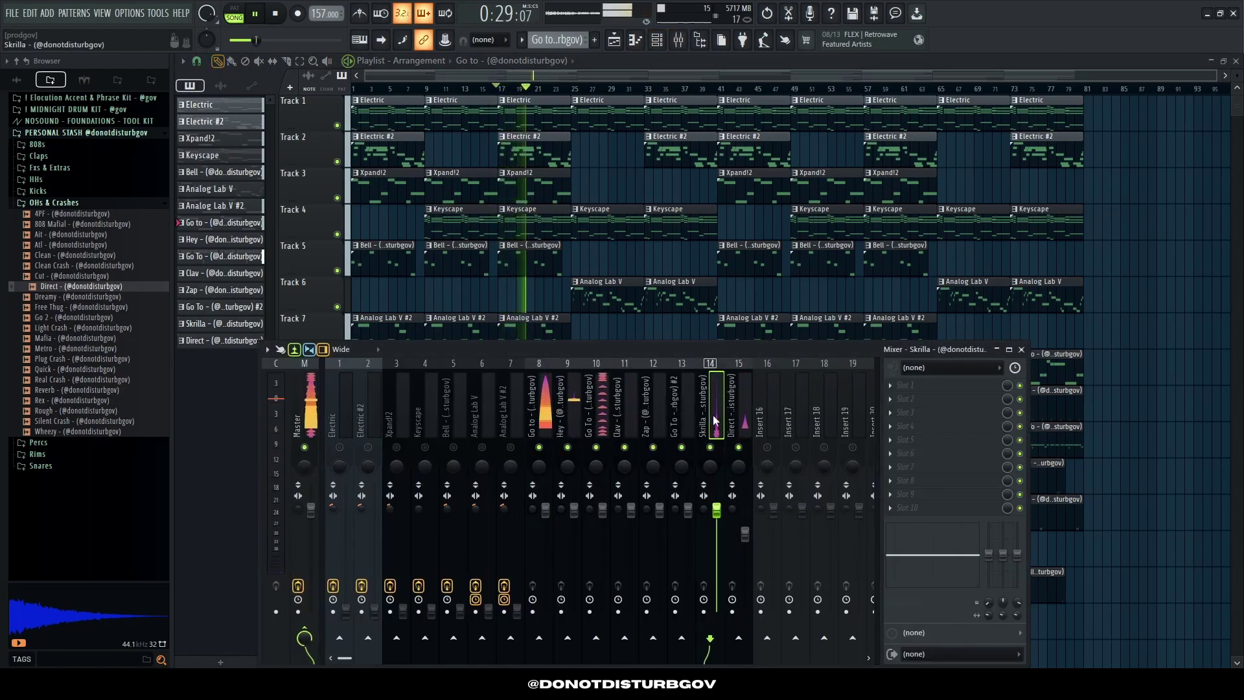
left_click(736, 414)
left_click_drag(745, 544, 745, 534)
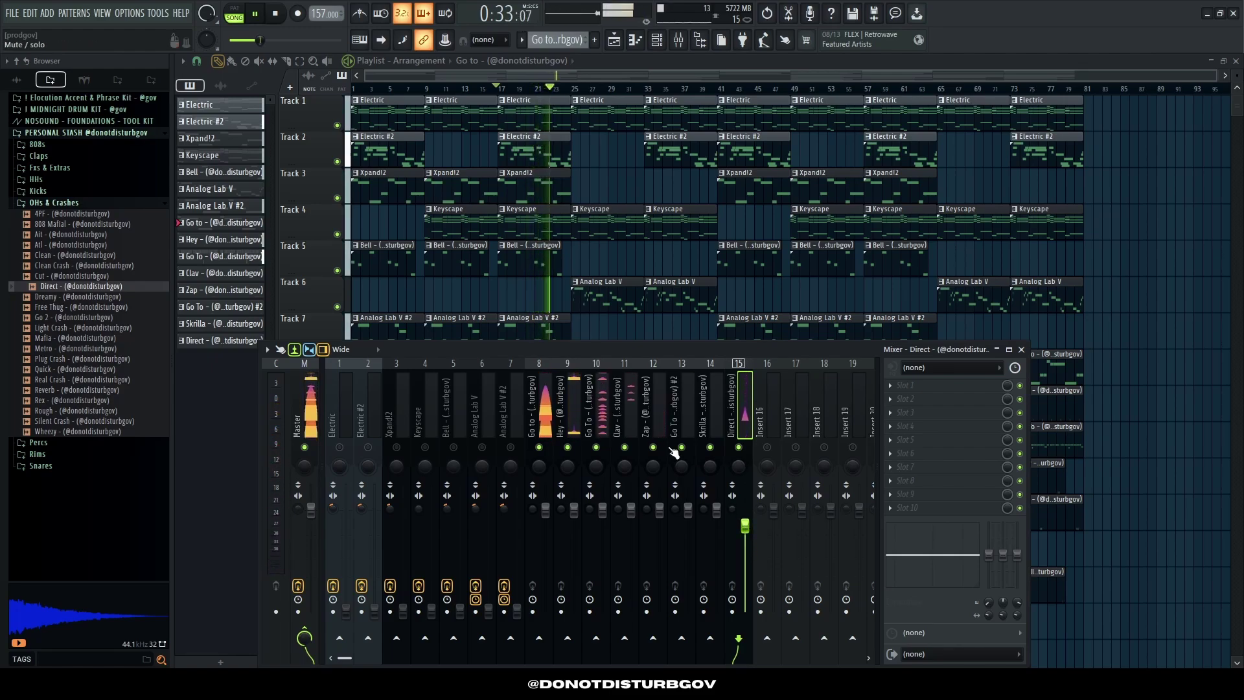
left_click(717, 510)
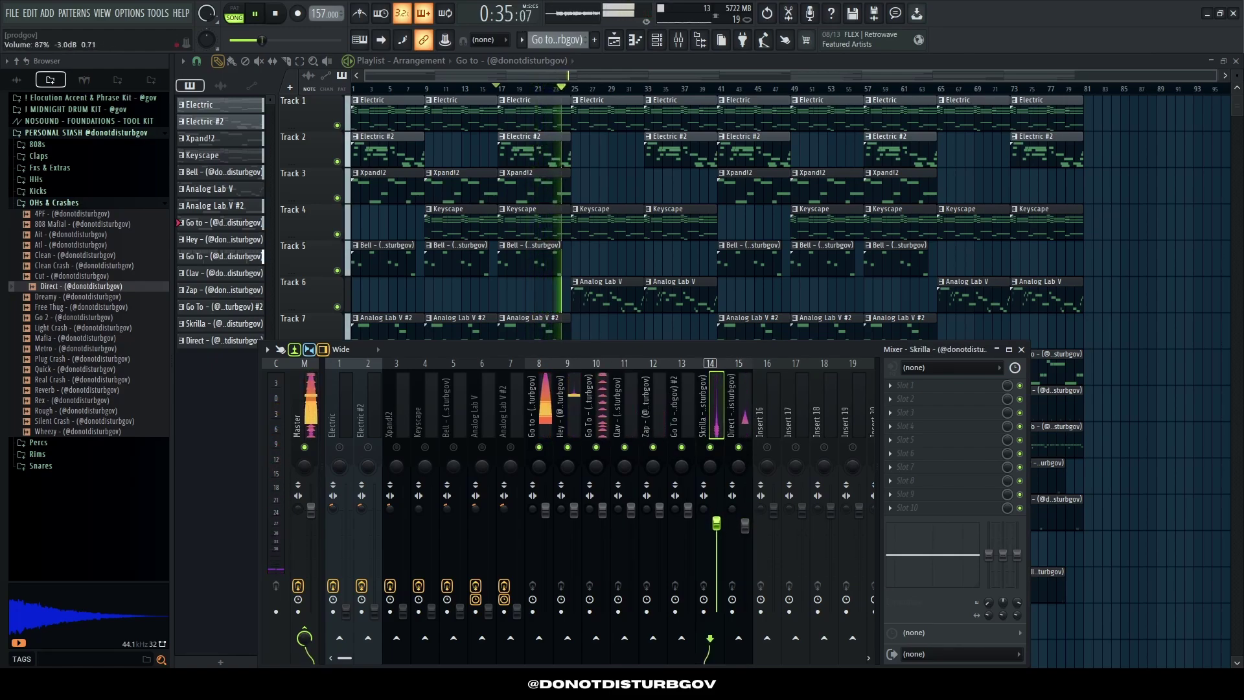
left_click(660, 512)
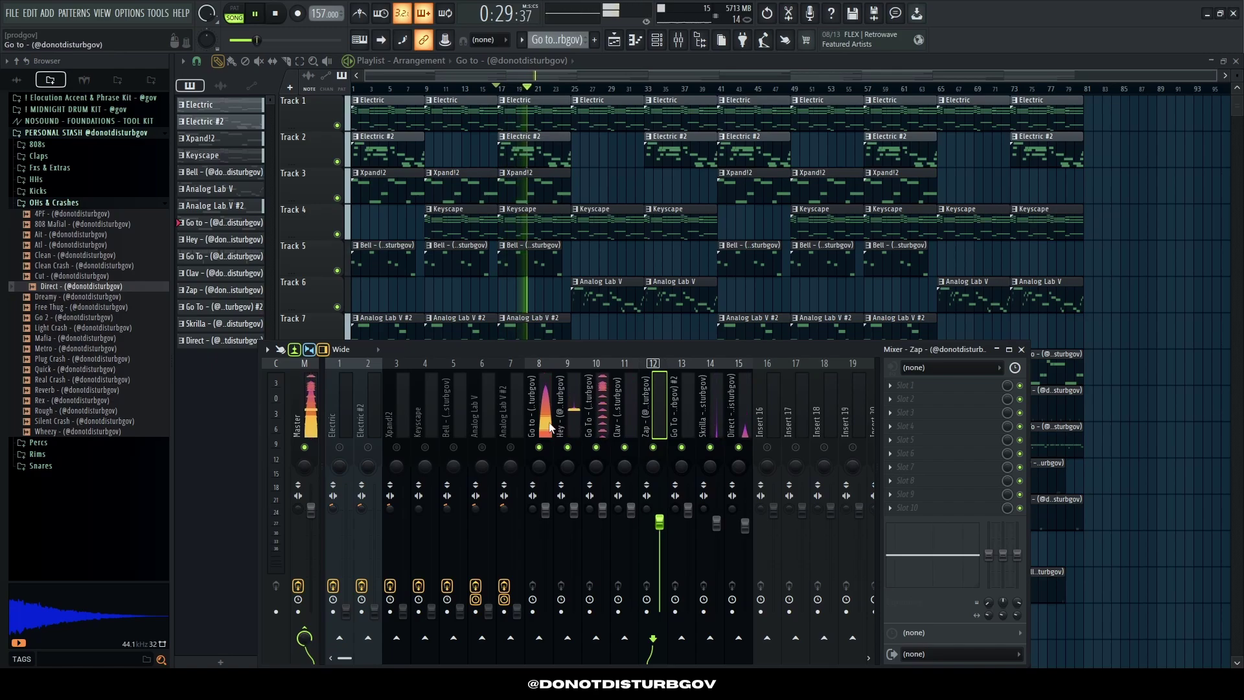
Step: Bring the melody tracks in one by one: Electric at -5.4 dB, Electric #2 at -3.0 dB, Xpand!2 by ear, Keyscape at -4.5 dB, Bell at -8.8 dB
left_click(339, 448)
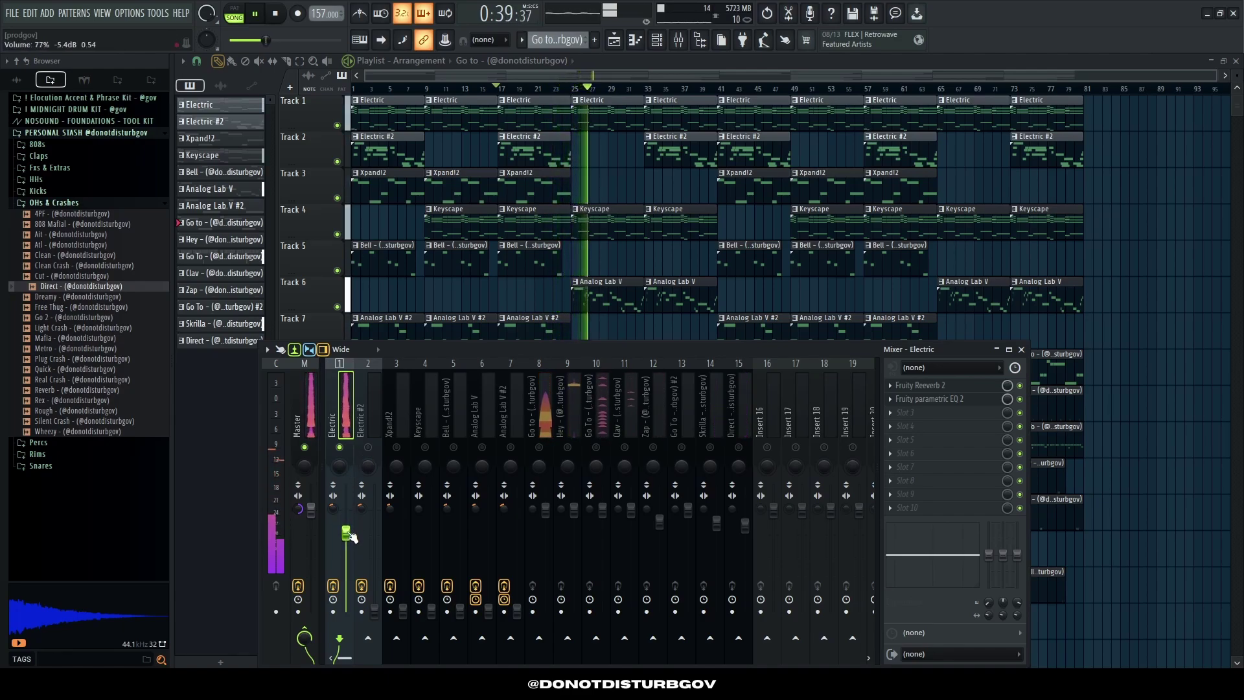
left_click(375, 611)
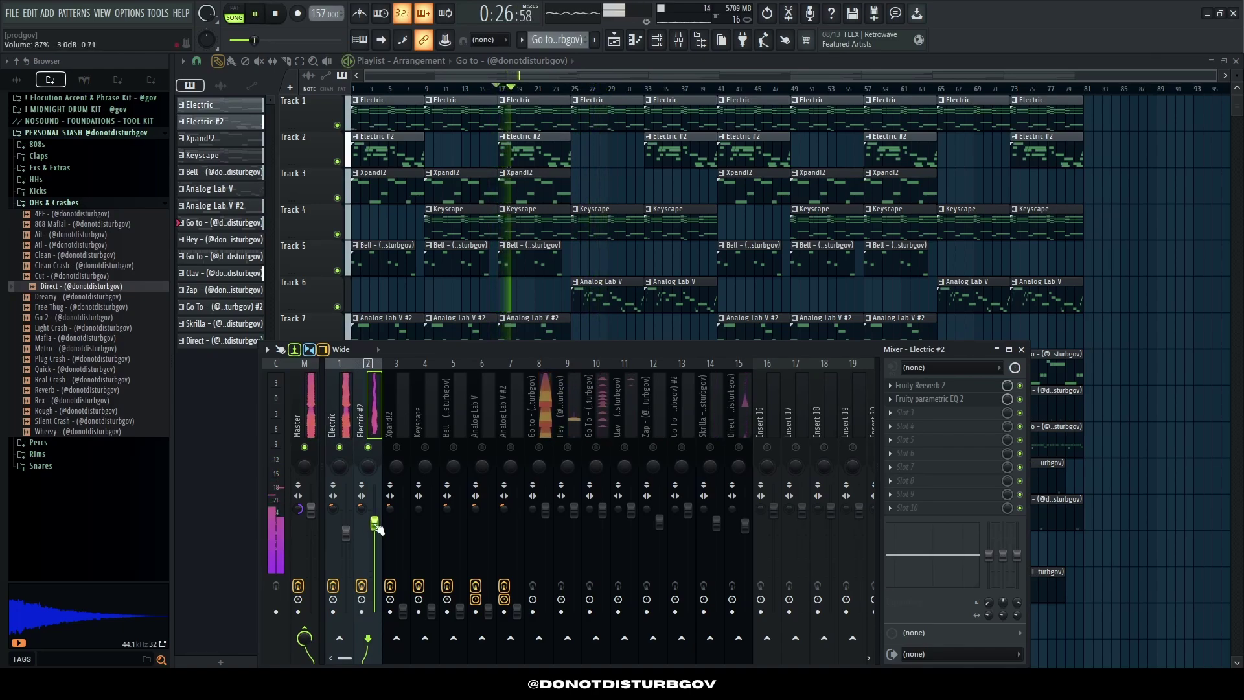
scroll(377, 524, "down", 1)
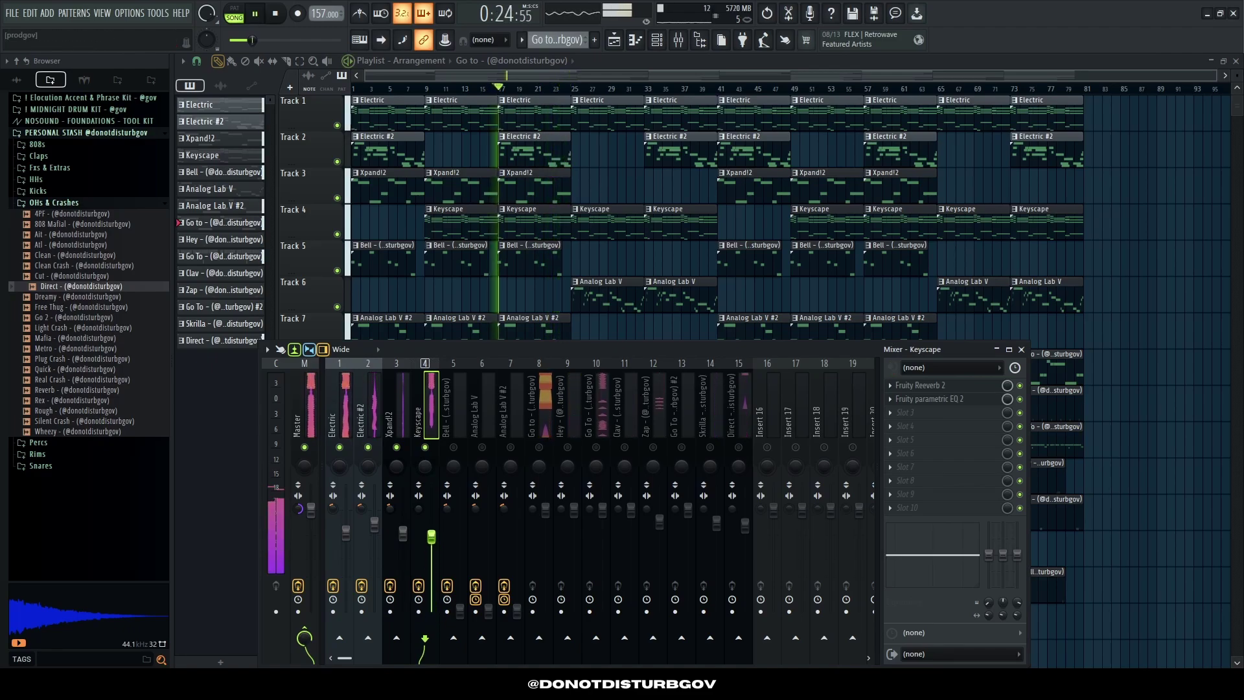
mouse_move(431, 530)
left_mouse_down()
mouse_move(431, 514)
mouse_move(432, 527)
left_mouse_up()
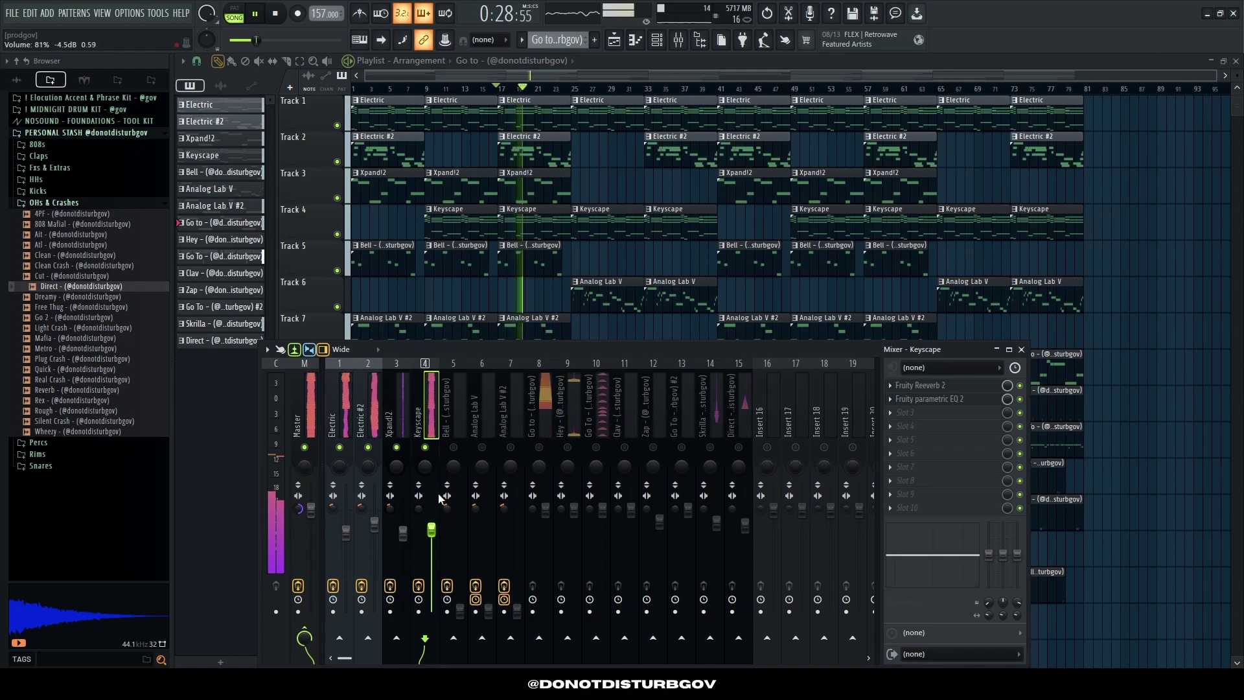
left_click(460, 611)
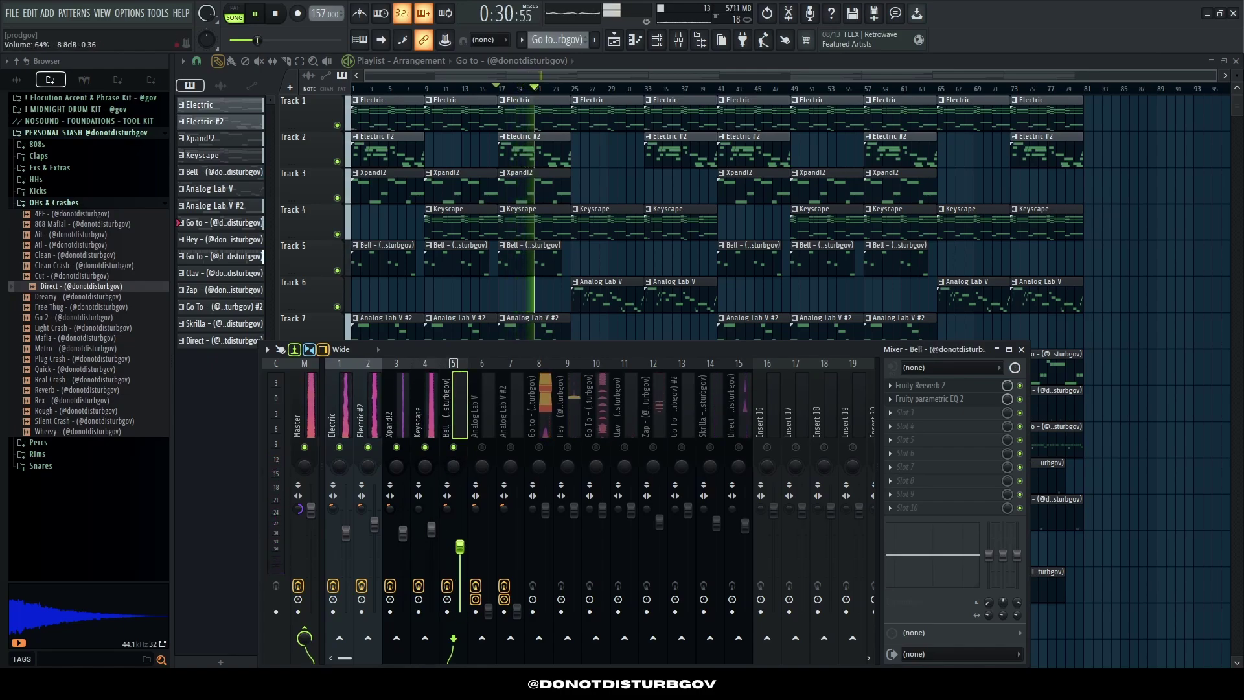
Step: Enable Analog Lab V, replay from about bar 25 where its part begins, and set its level by ear
left_click(489, 609)
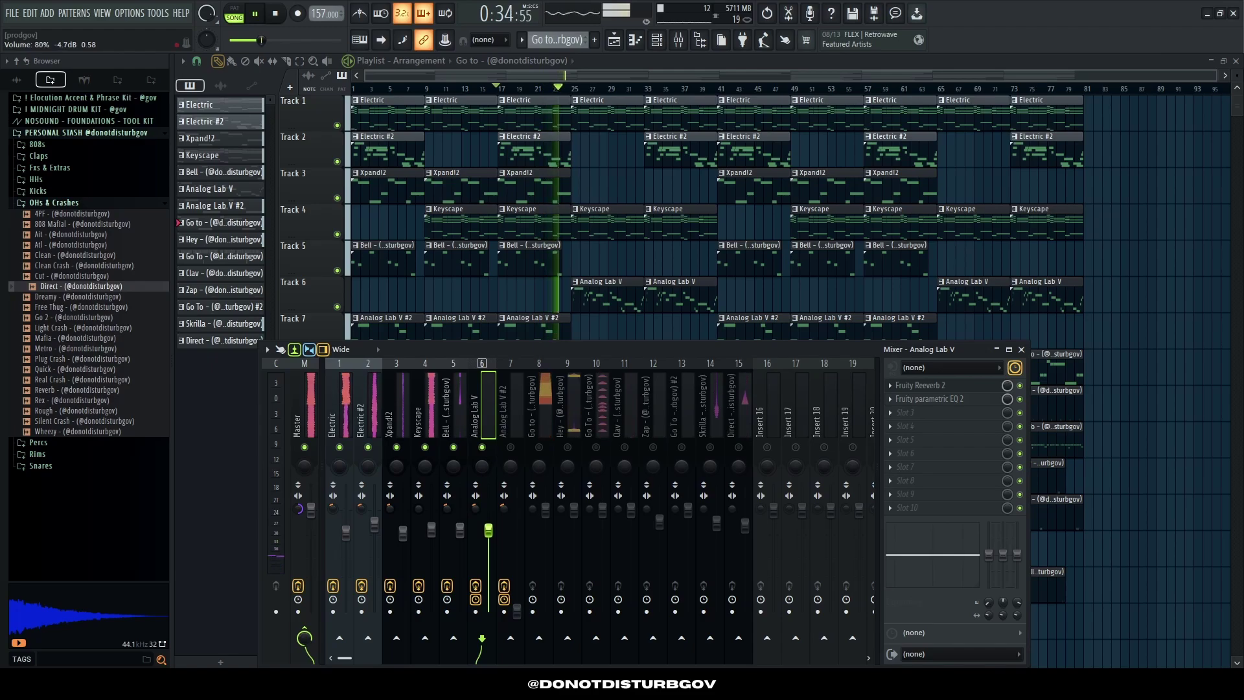
left_click(499, 85)
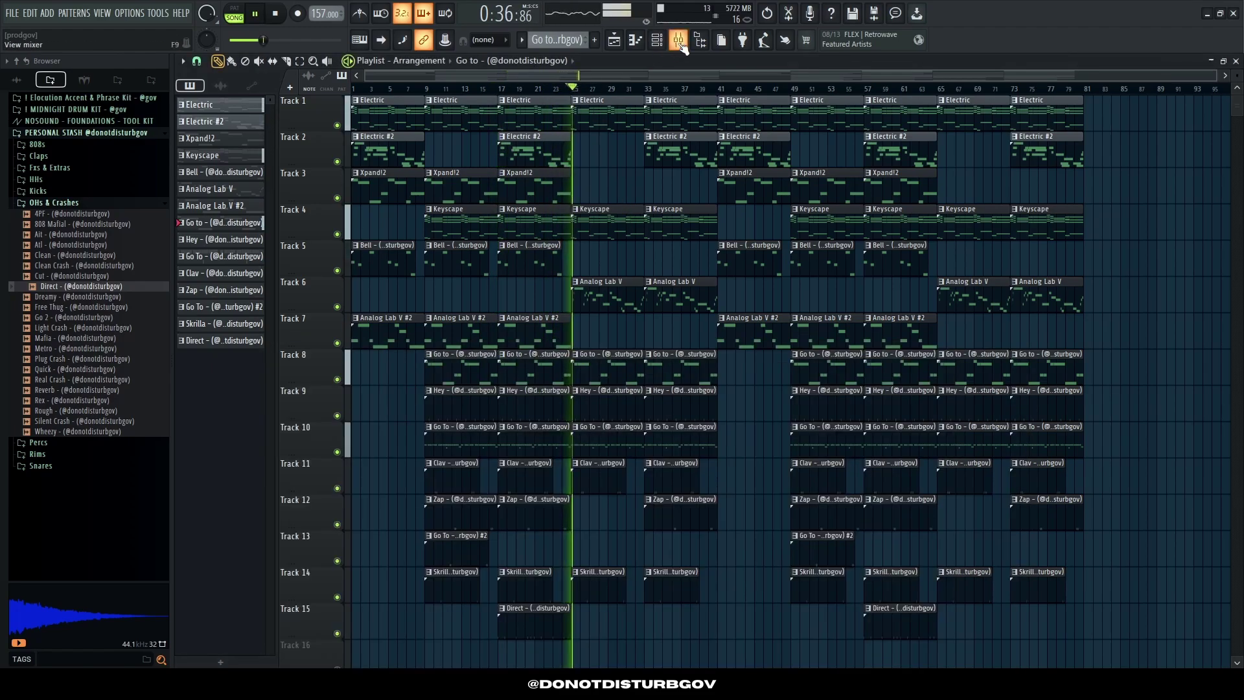
key("F9")
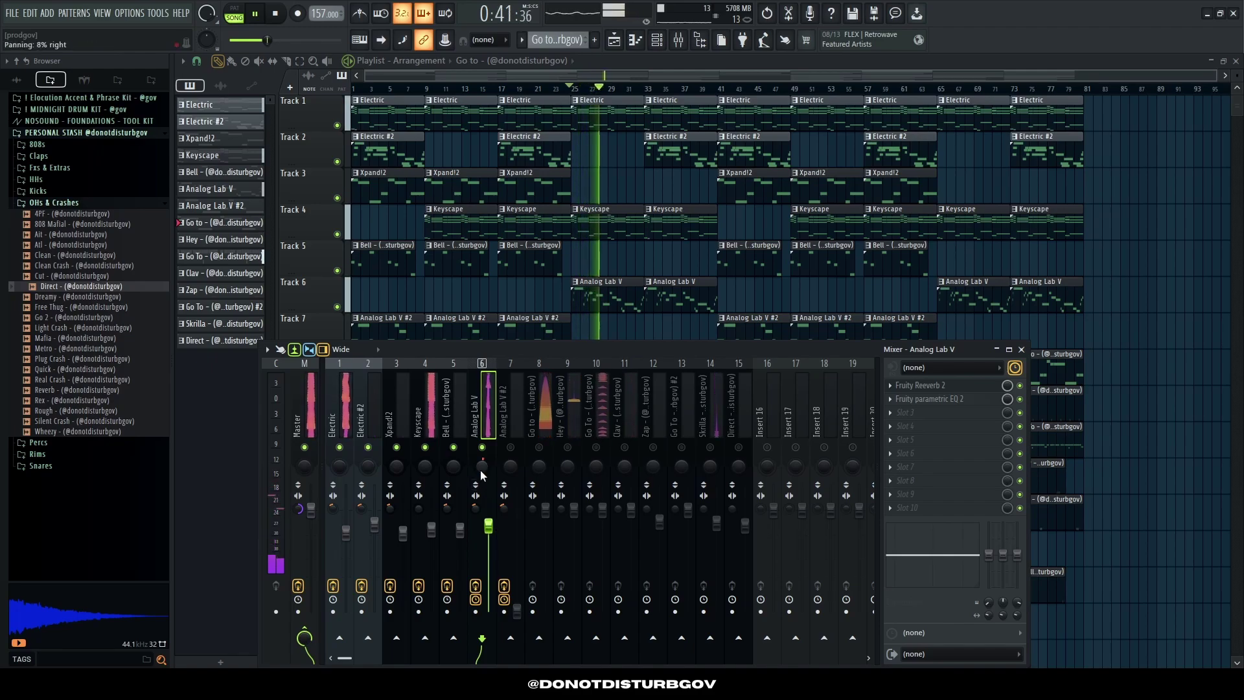
Step: Pan Electric and Electric #2 slightly left, Keyscape and Analog Lab V slightly right, auditioning with Electric soloed before re-enabling the other melody tracks
right_click(340, 447)
left_click(425, 447)
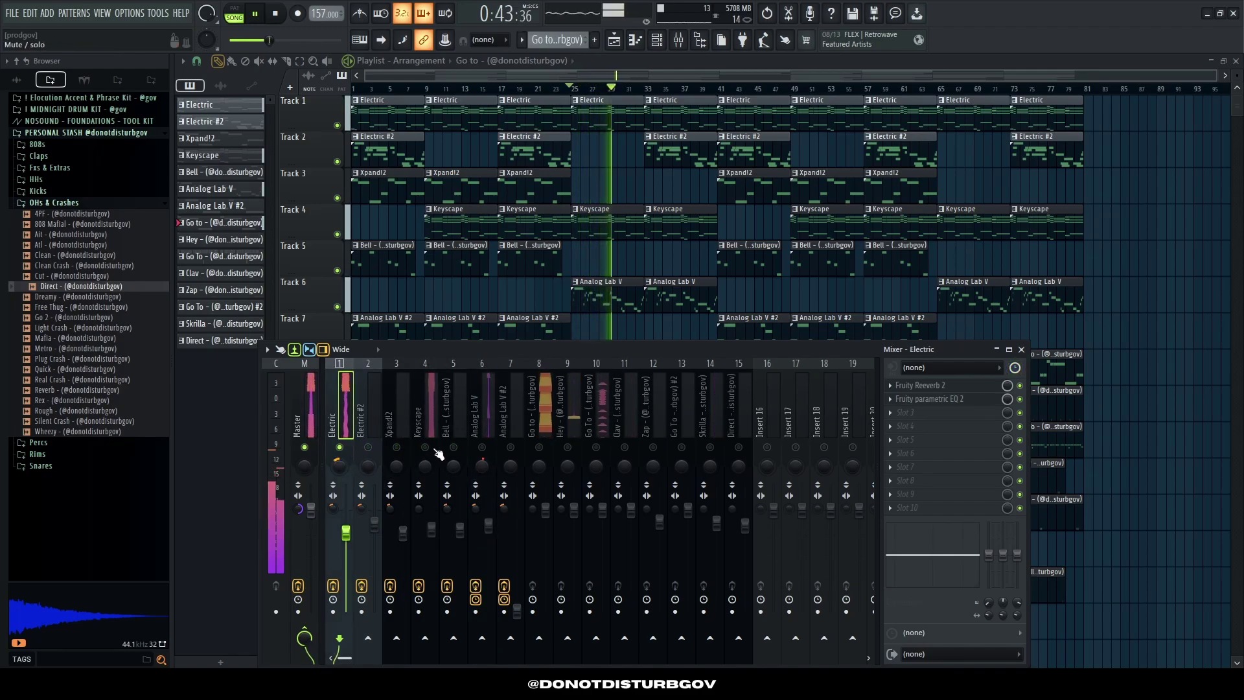
left_click_drag(427, 468, 427, 453)
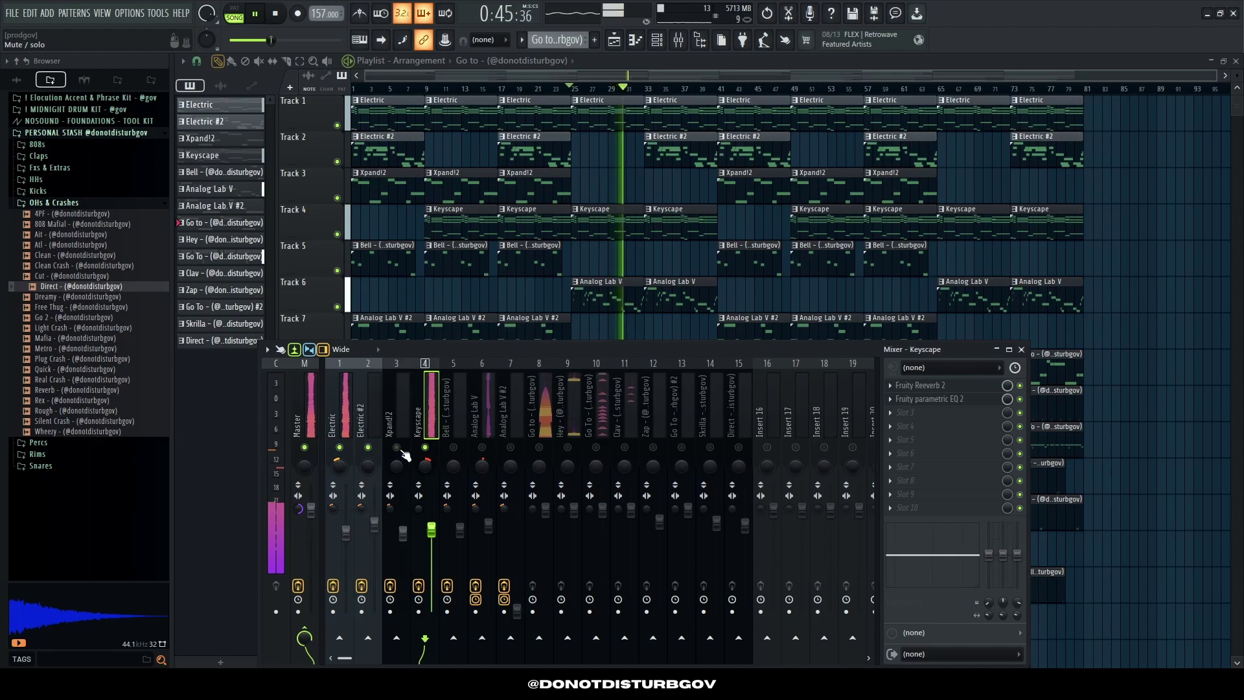
left_click(482, 447)
left_click_drag(367, 466, 367, 473)
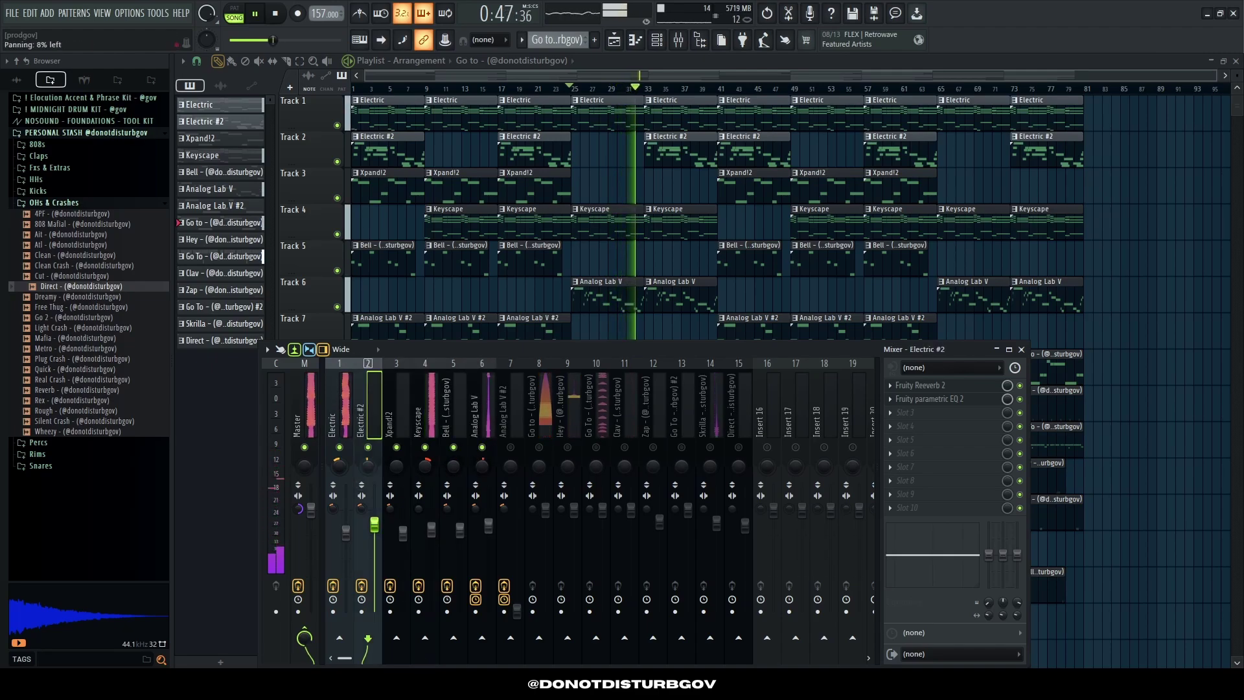
left_click(469, 477)
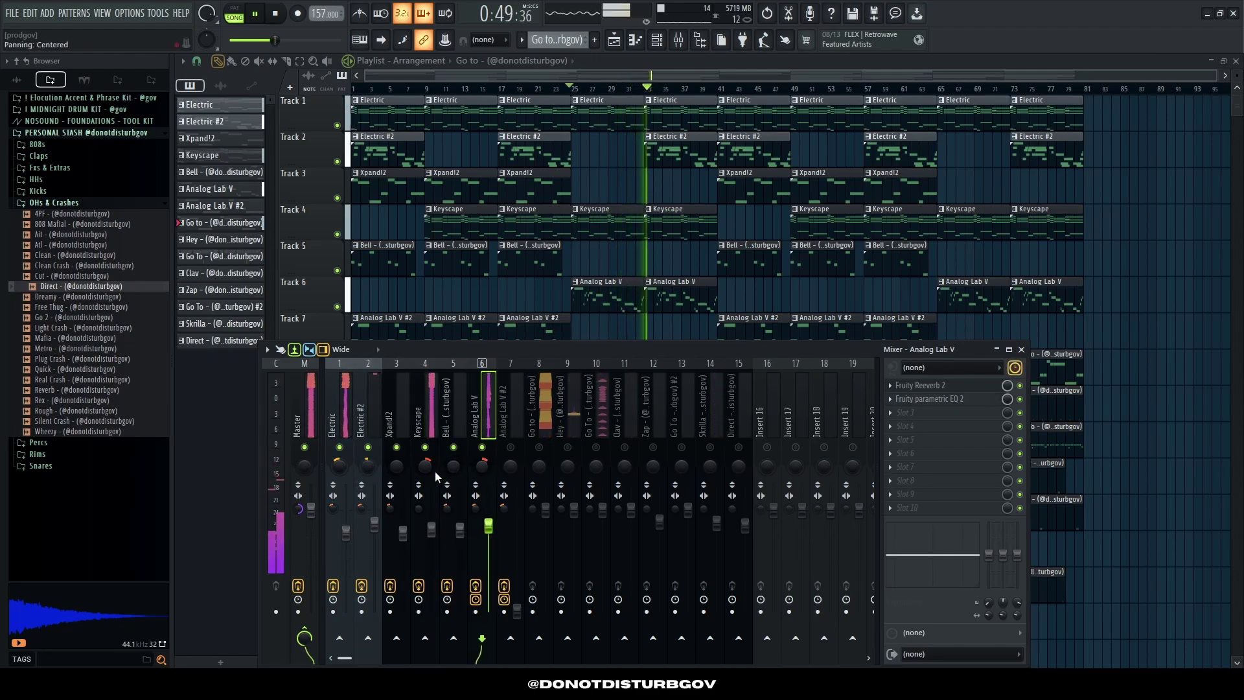
left_click(368, 466)
left_click(396, 467)
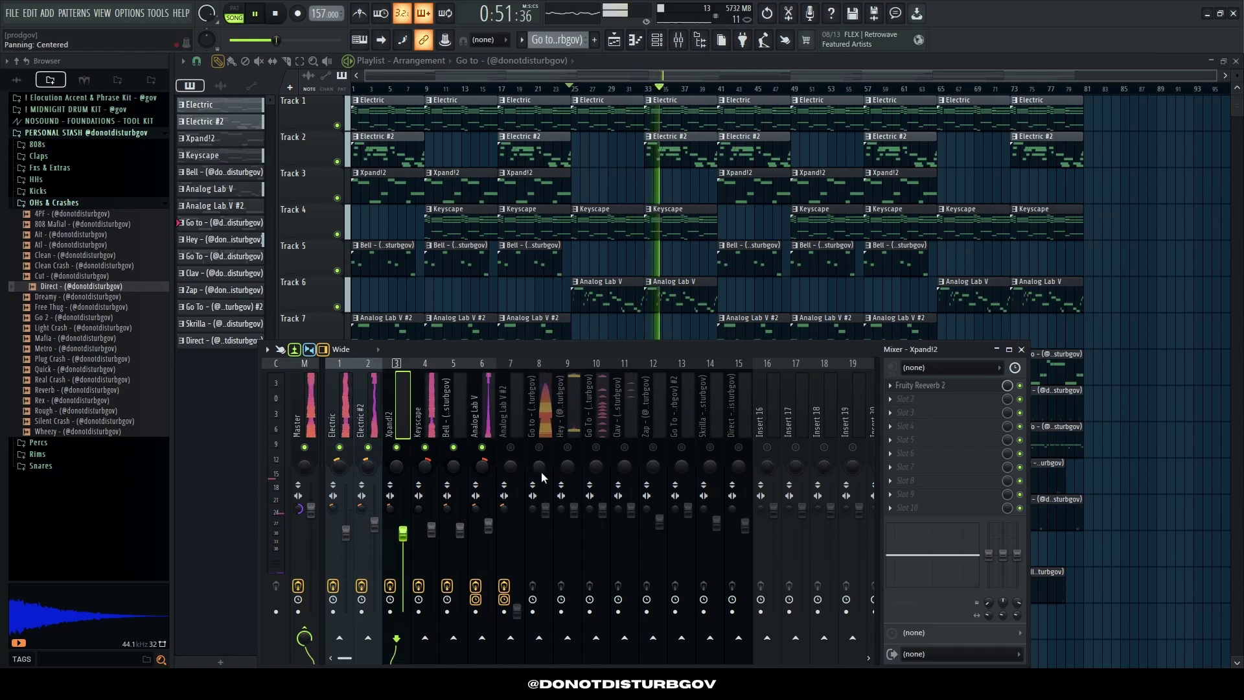
Step: Bring in Analog Lab V #2, replay from about bar 9, and raise its level to slightly above -4.3 dB
left_click(510, 447)
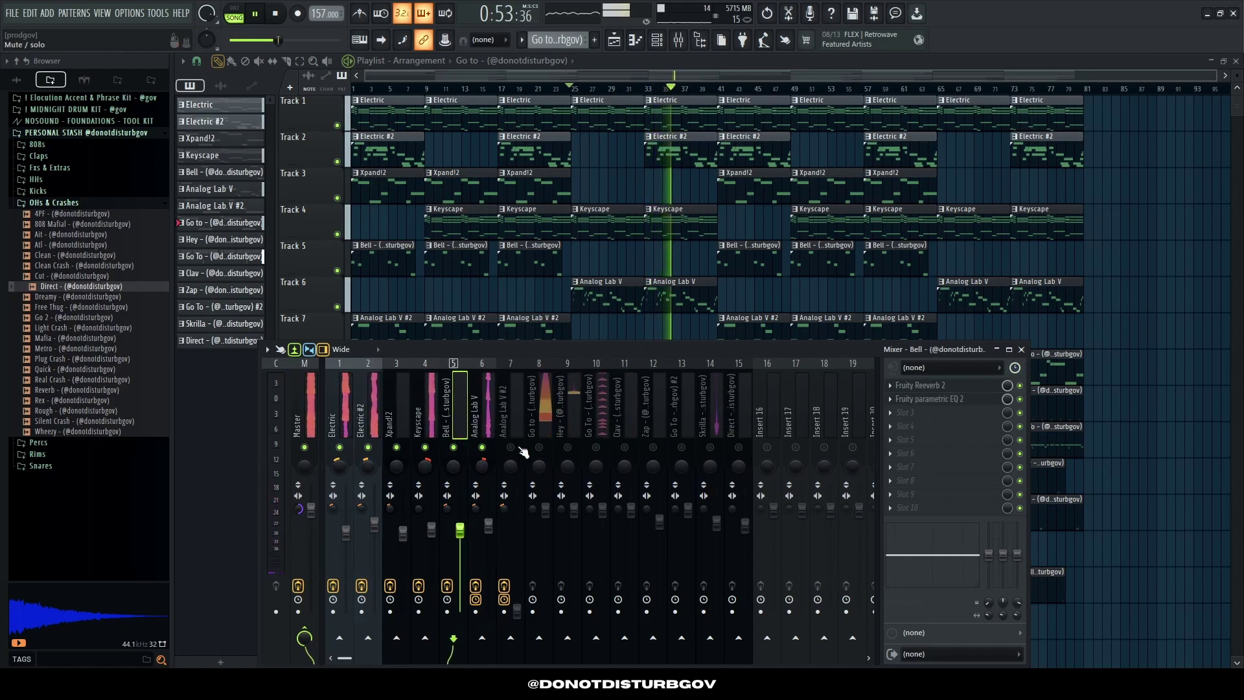
left_click_drag(514, 585, 514, 503)
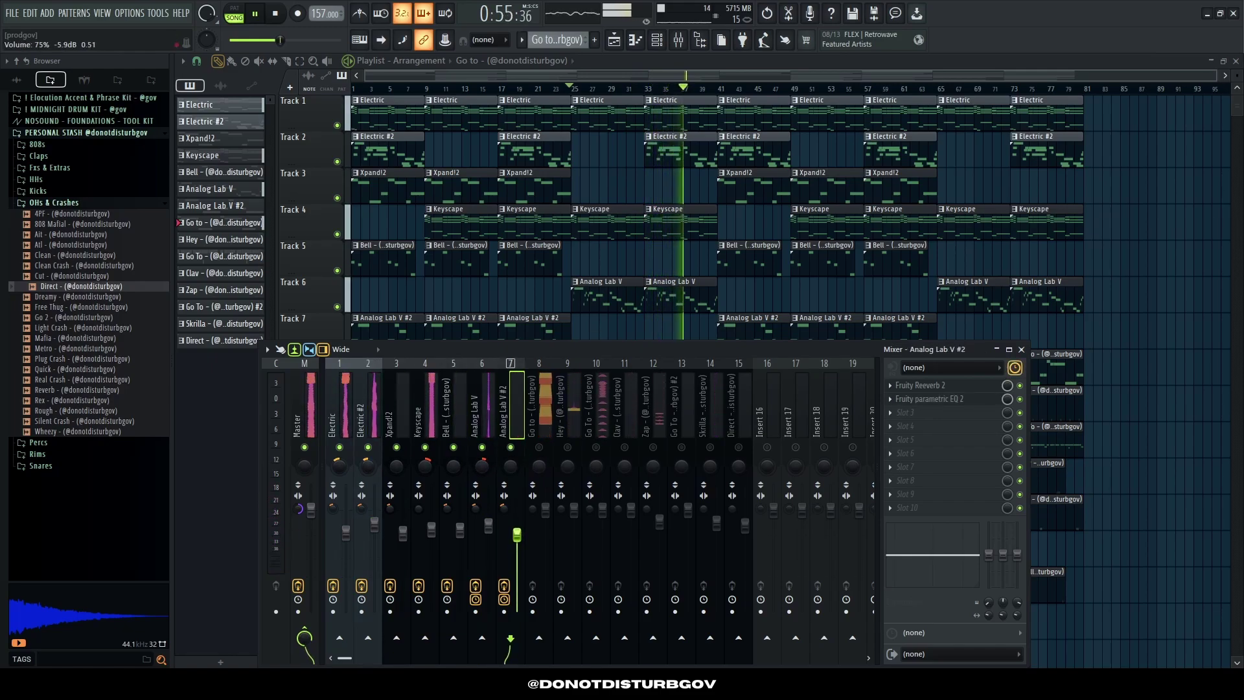
left_click(427, 89)
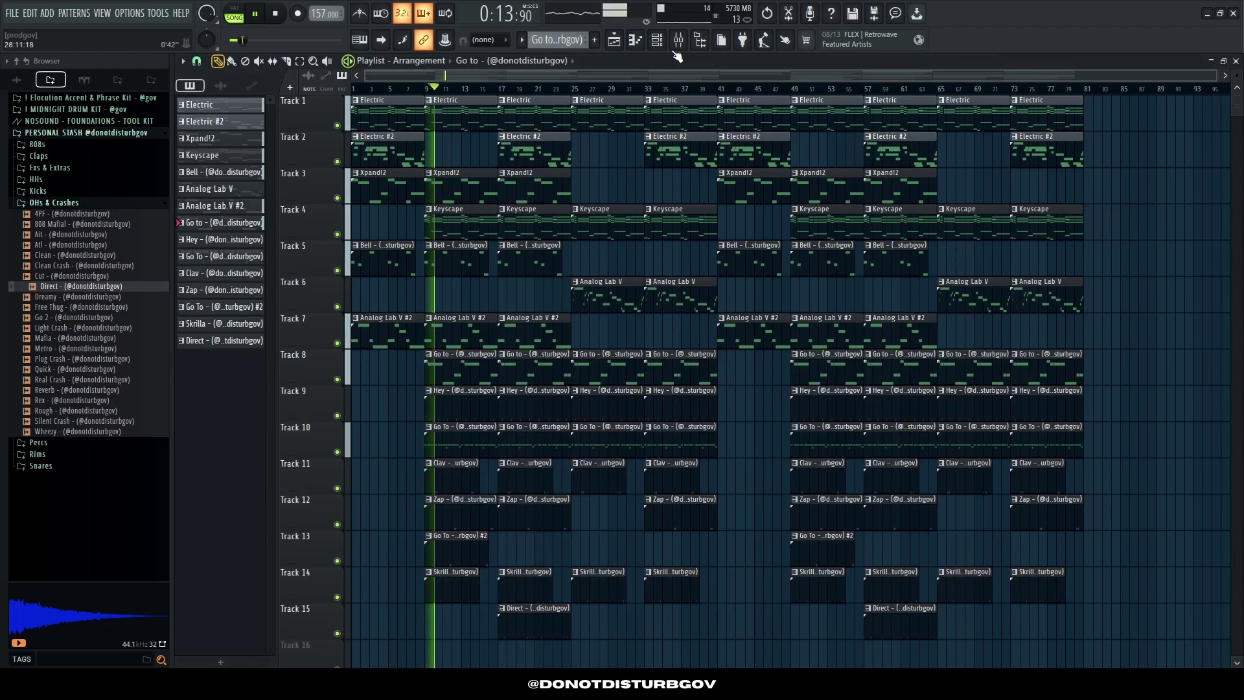
key("F9")
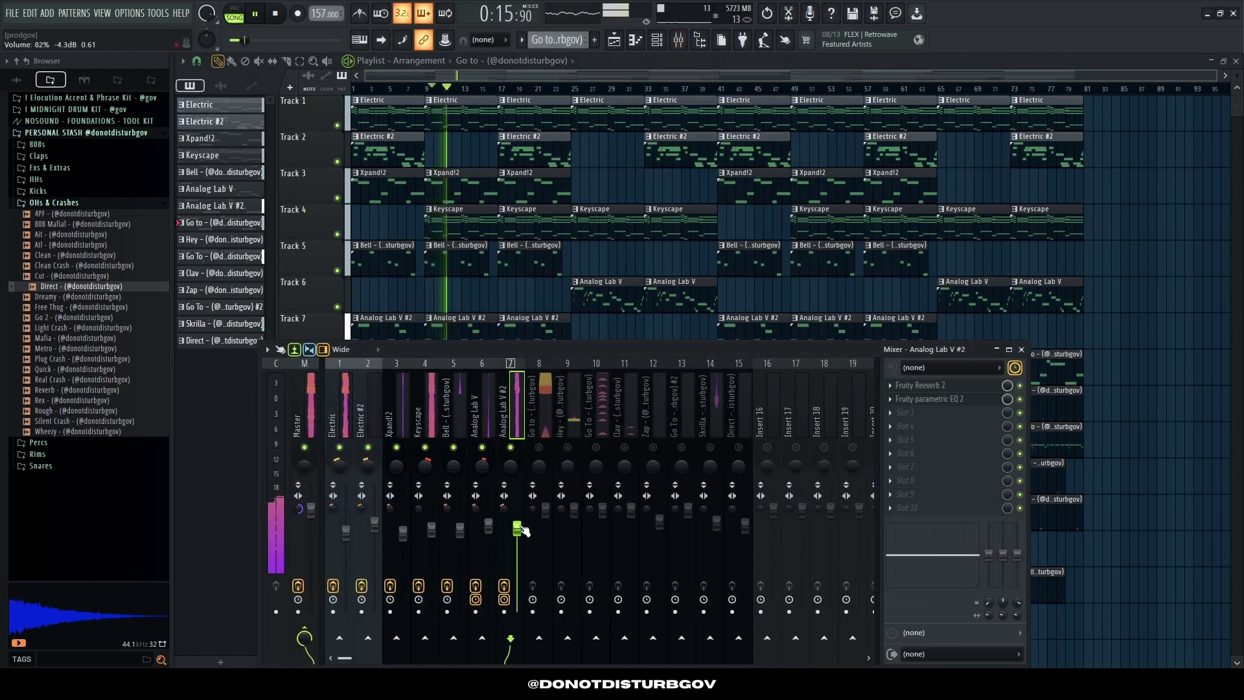
left_click_drag(523, 528, 523, 523)
Step: Lower the seven melody tracks together in two passes, bringing Analog Lab V #2 slightly below -6.3 dB, and reselect the Master
left_click(315, 417)
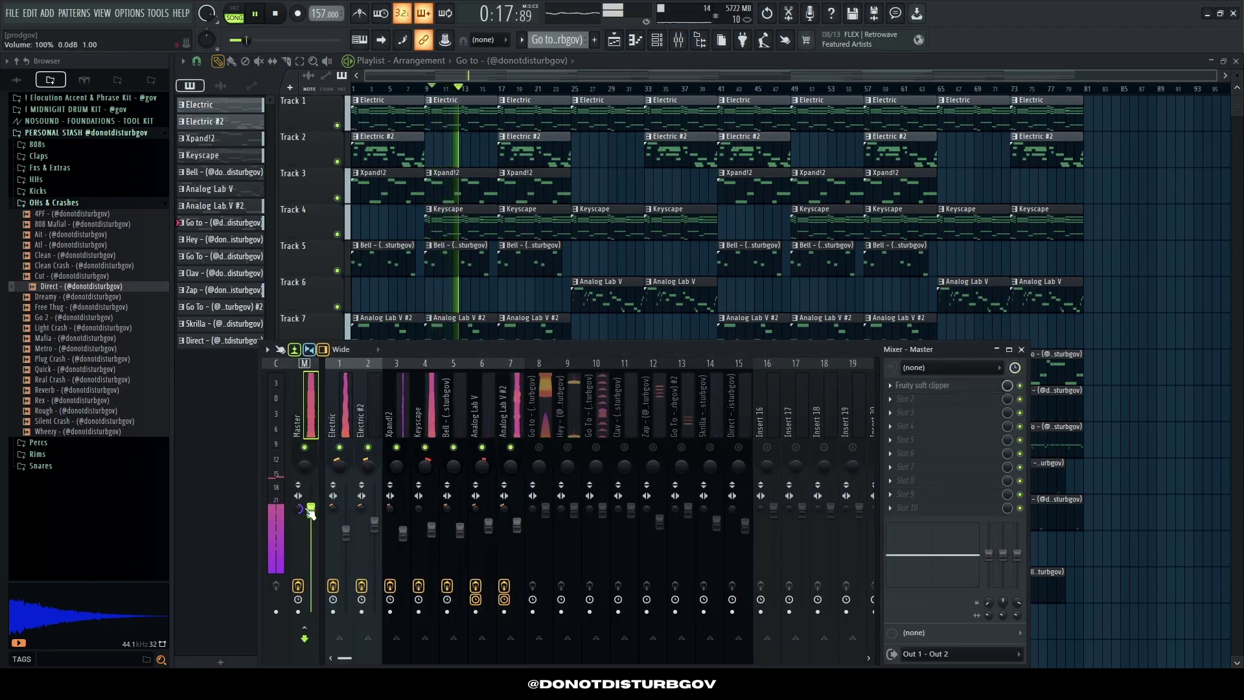
left_click_drag(336, 417, 511, 478)
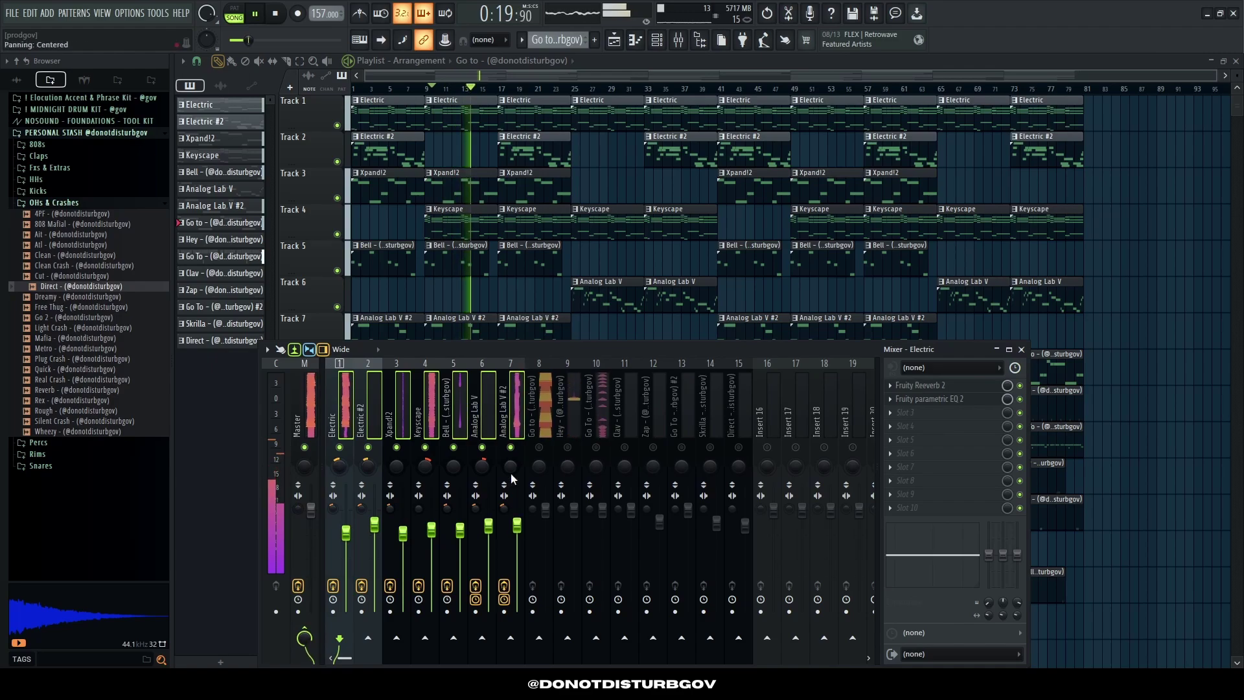
left_click(311, 419)
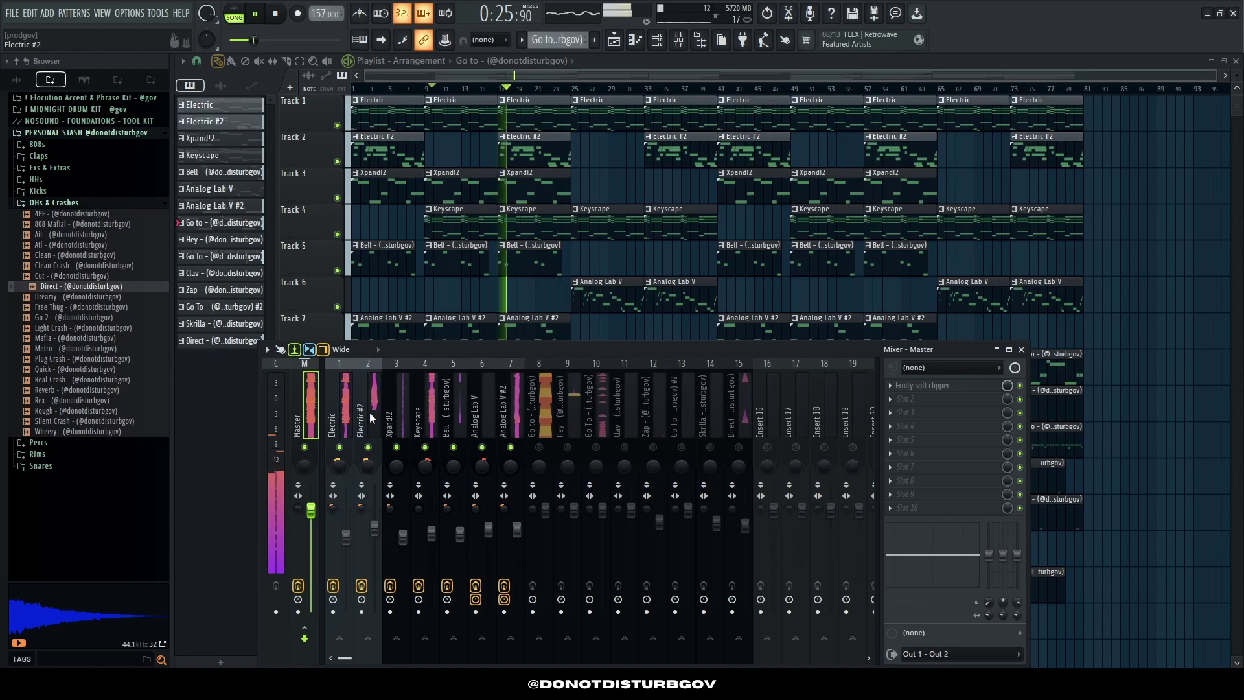
left_click_drag(336, 412, 512, 412)
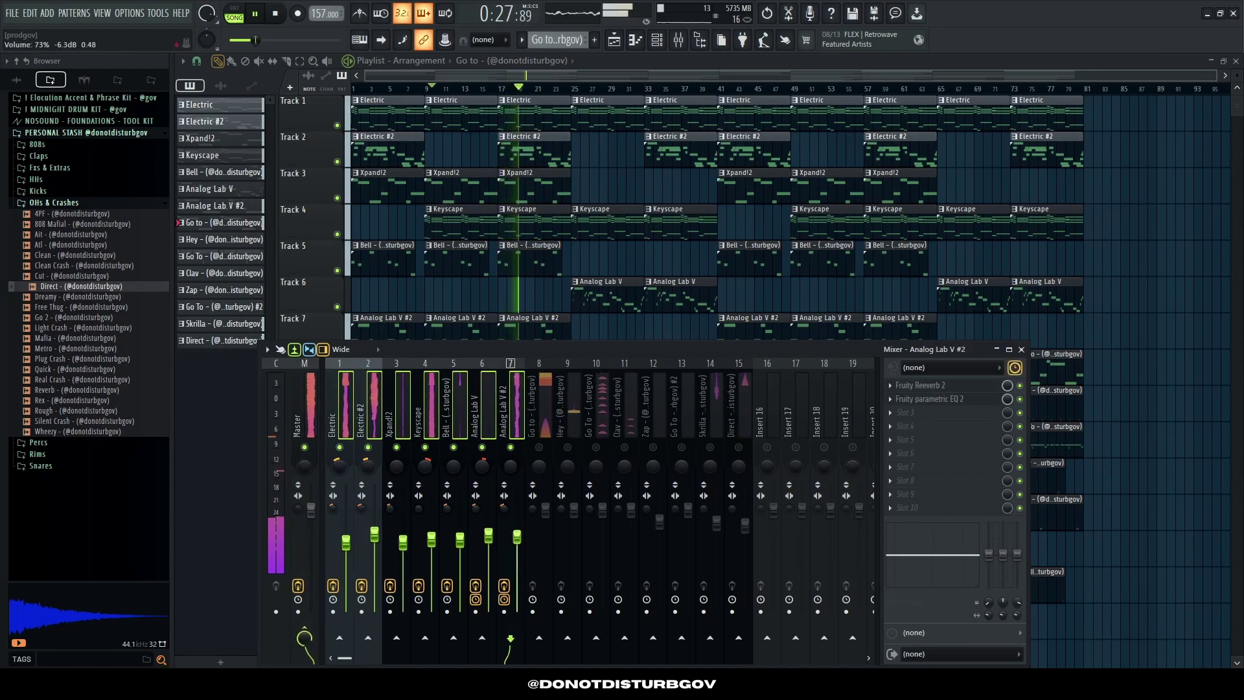
left_click(312, 415)
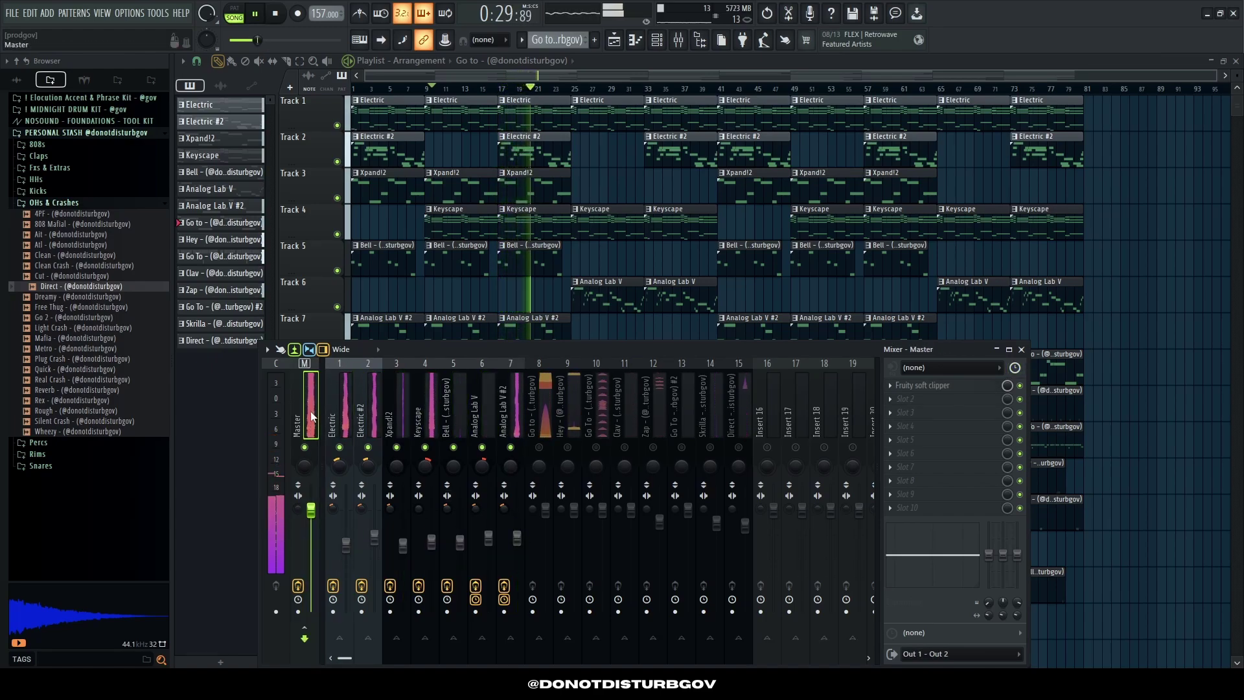